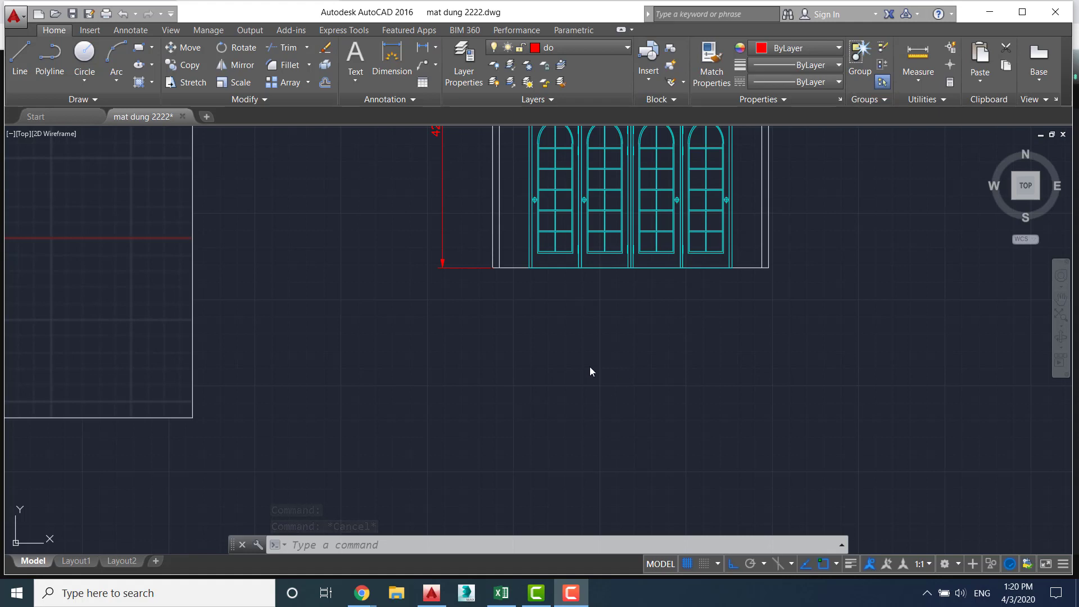
Frame the two-storey door elevation and select the existing 4200 height dimension
scroll(548, 326, up, 2)
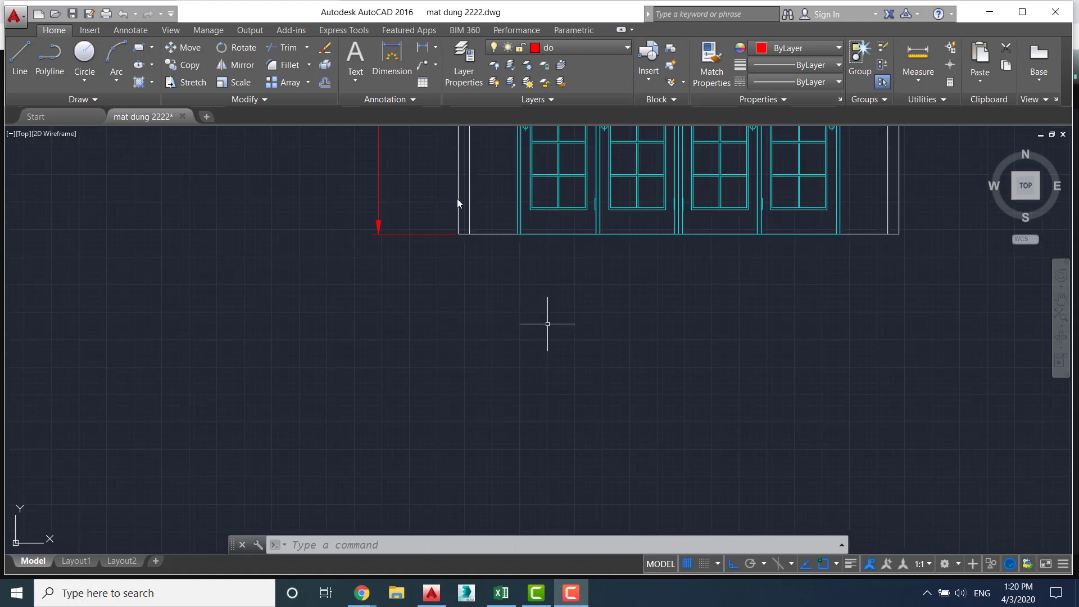
click(551, 279)
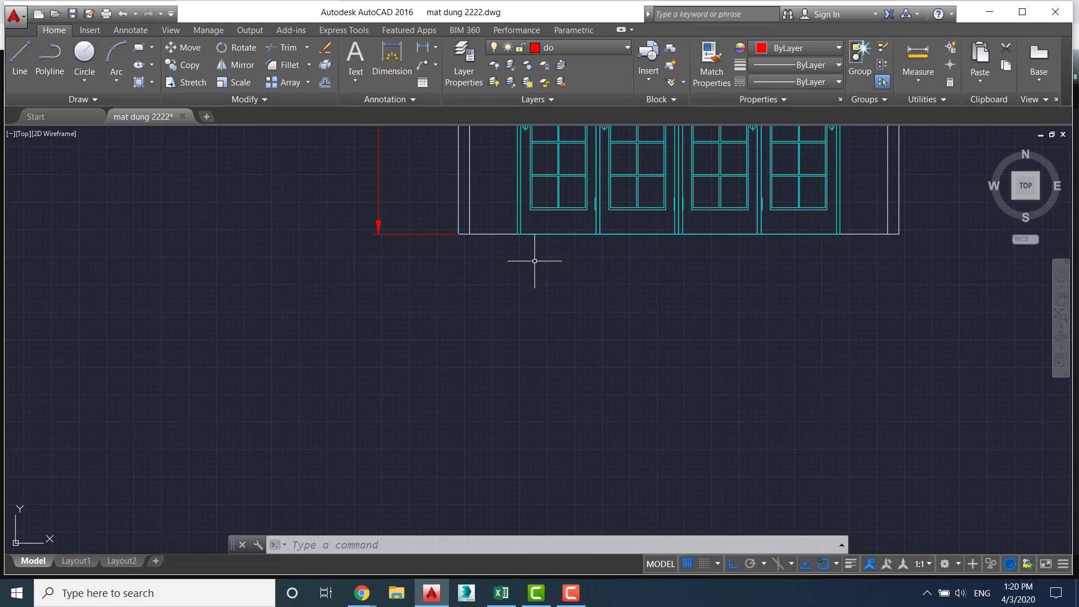
scroll(501, 247, down, 3)
middle_drag(516, 352, 501, 393)
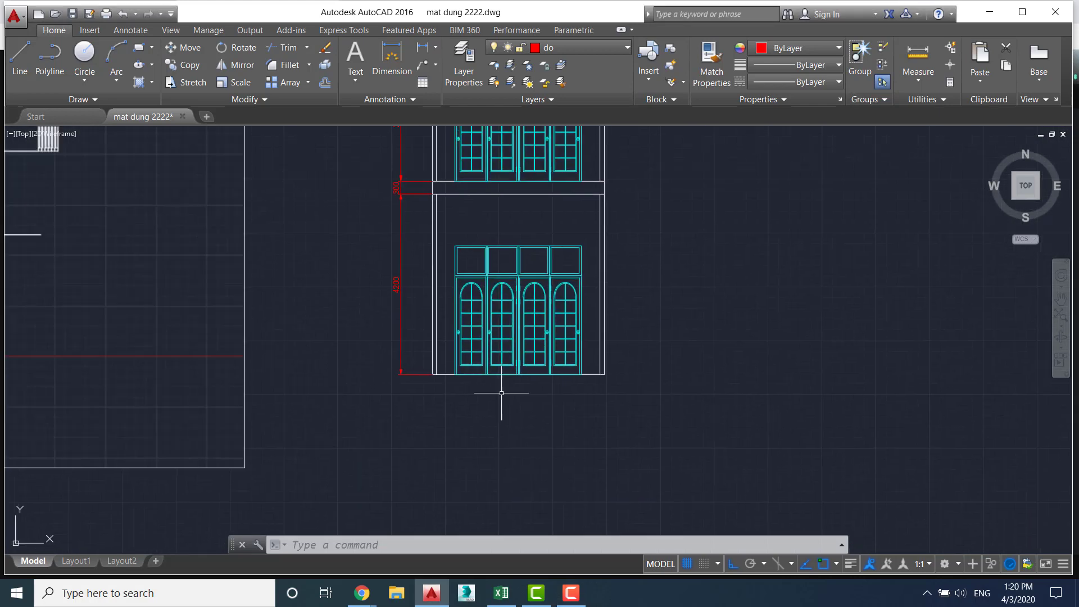
scroll(481, 369, up, 4)
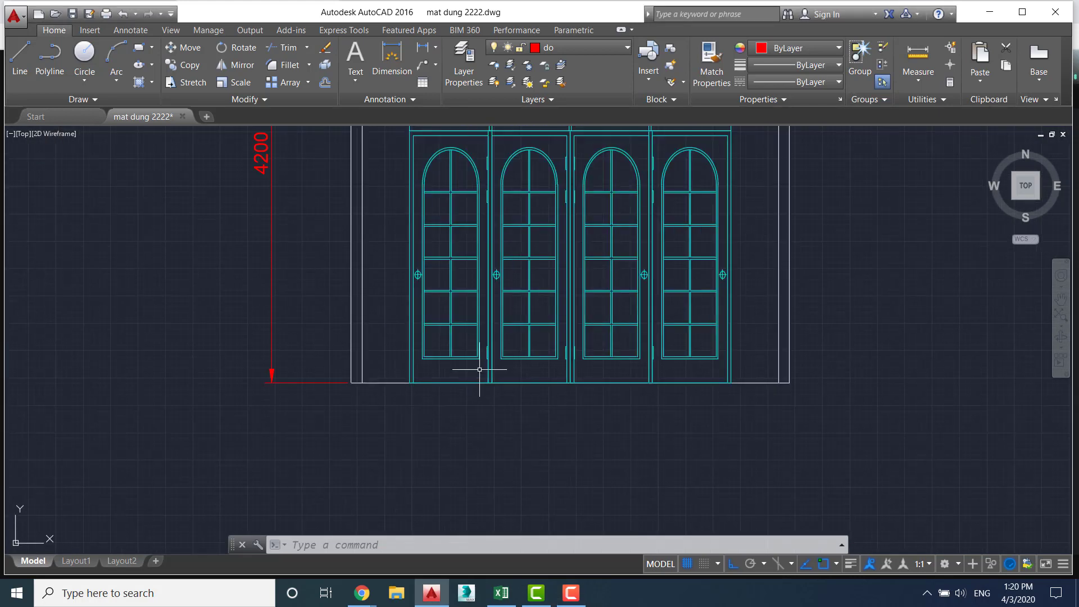
click(349, 381)
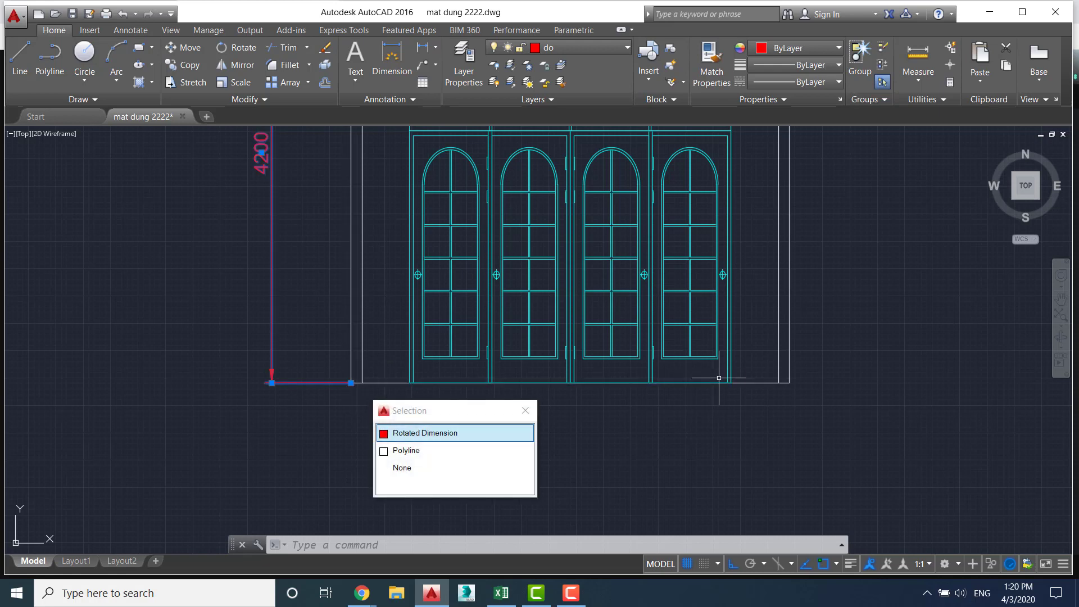
click(508, 434)
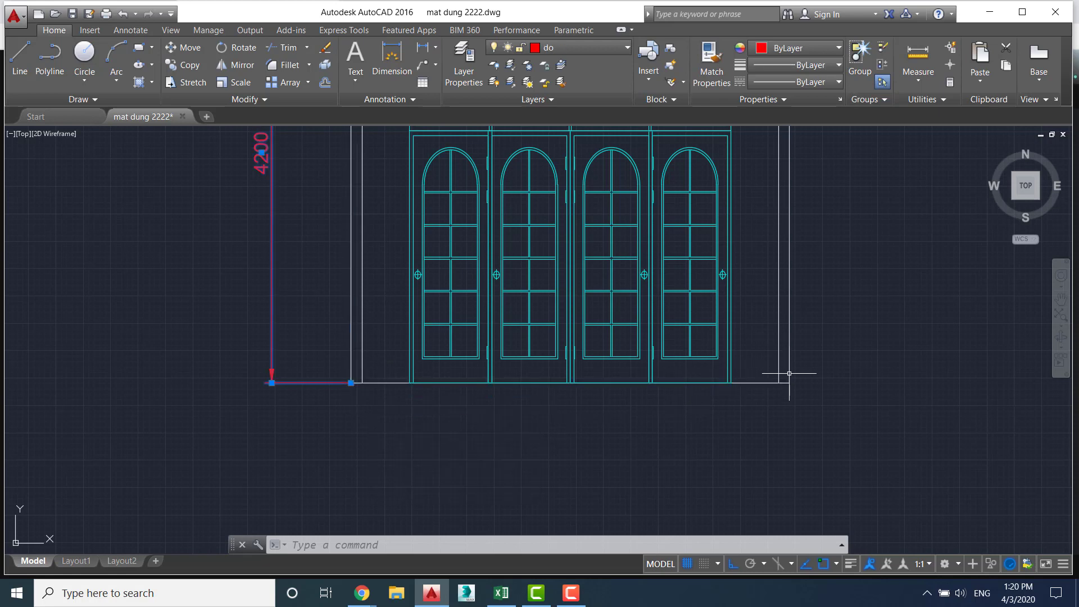
Add a 4000 linear dimension between the bottom wall corners, placed below the wall
click(436, 47)
click(453, 73)
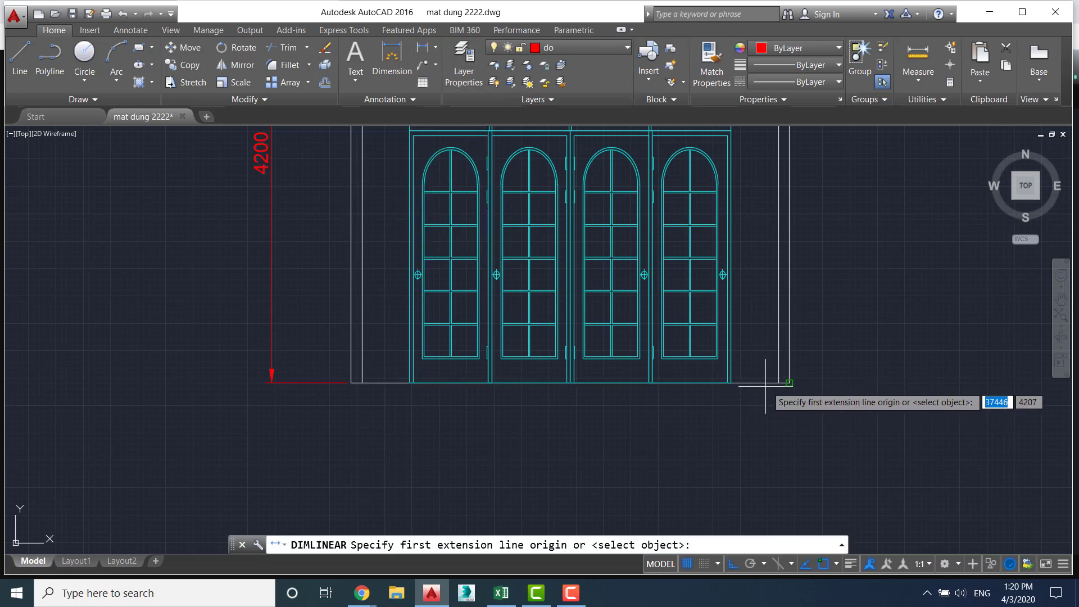
click(790, 383)
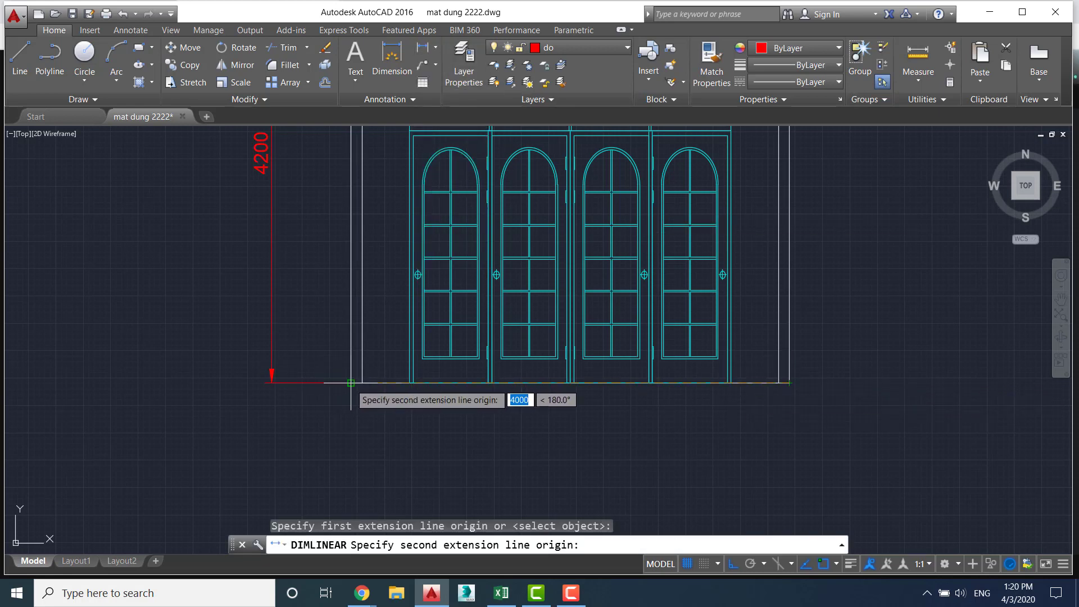
click(350, 383)
click(615, 437)
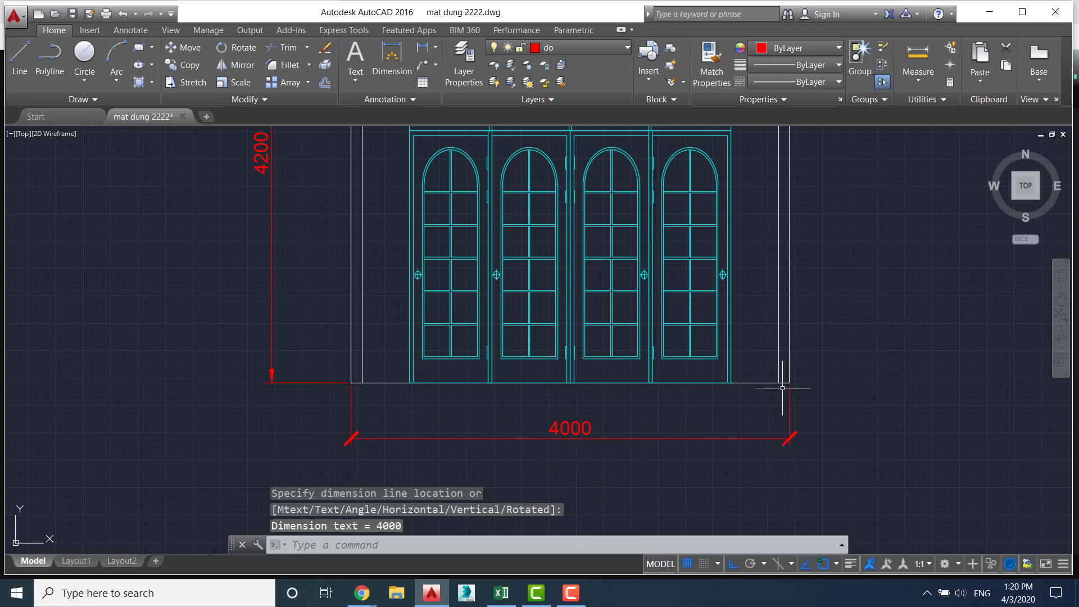
scroll(771, 378, down, 3)
middle_drag(838, 325, 687, 393)
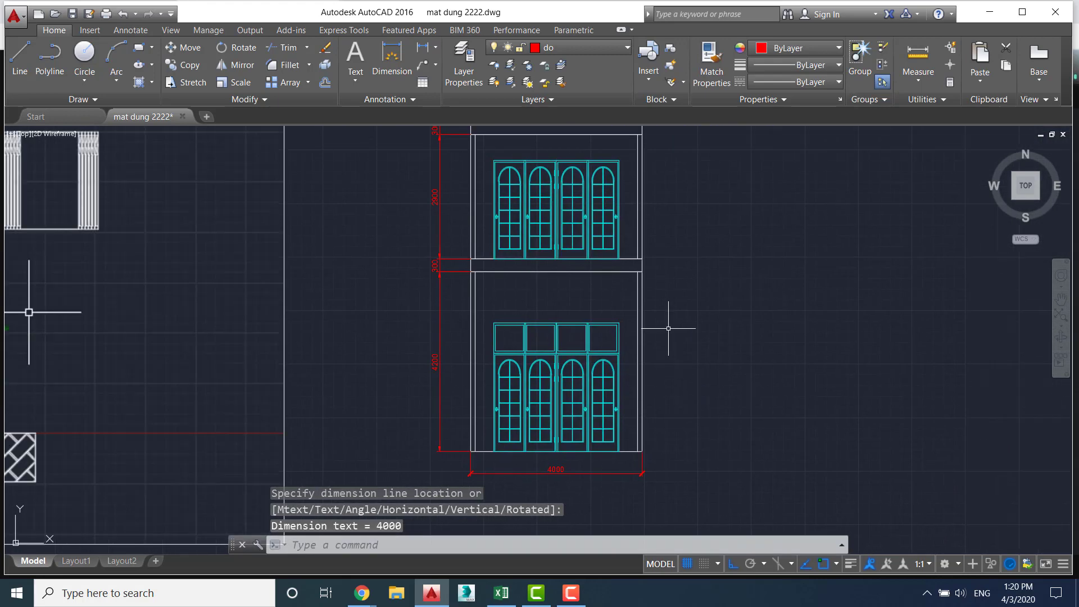
Pan around the house elevation to inspect its upper storey and roof gable
scroll(537, 393, up, 2)
scroll(489, 282, down, 2)
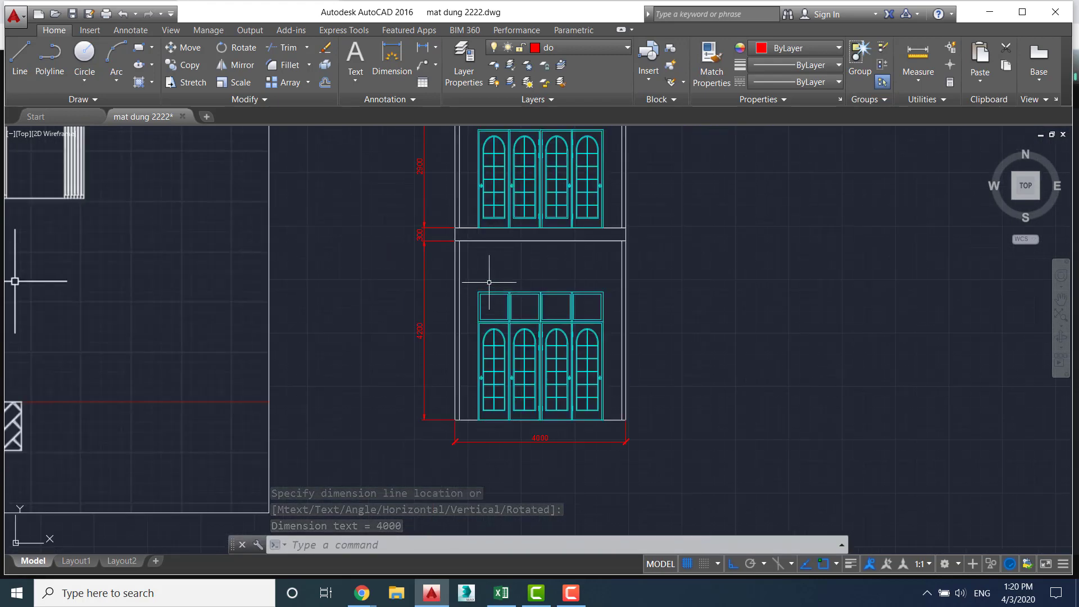
mouse_move(489, 282)
middle_down()
mouse_move(490, 306)
mouse_move(473, 322)
middle_up()
mouse_move(458, 205)
middle_down()
mouse_move(415, 281)
mouse_move(390, 266)
middle_up()
middle_drag(517, 266, 490, 424)
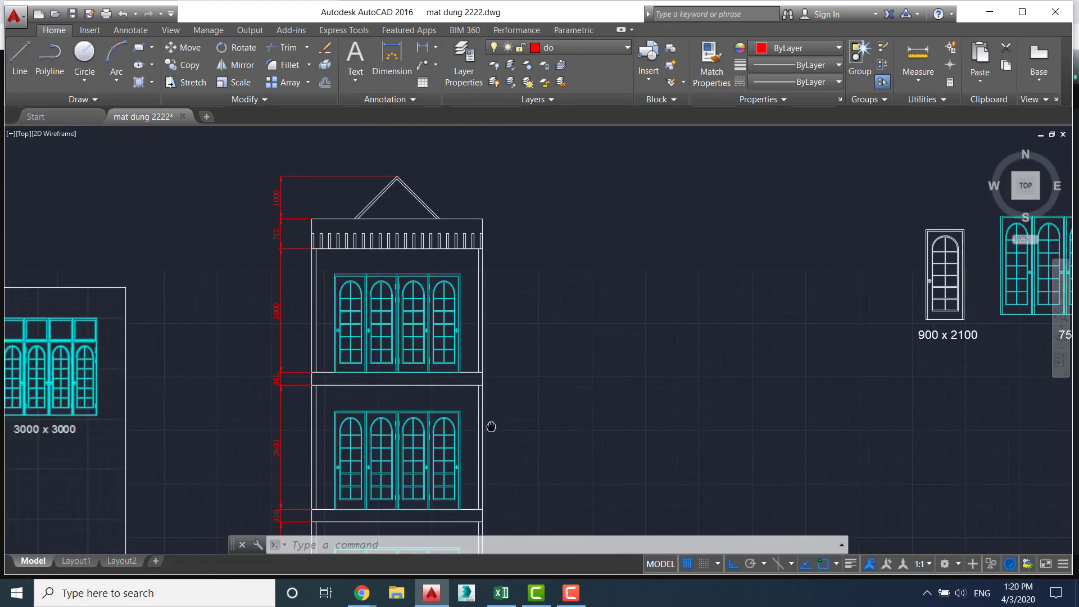
middle_drag(331, 325, 480, 299)
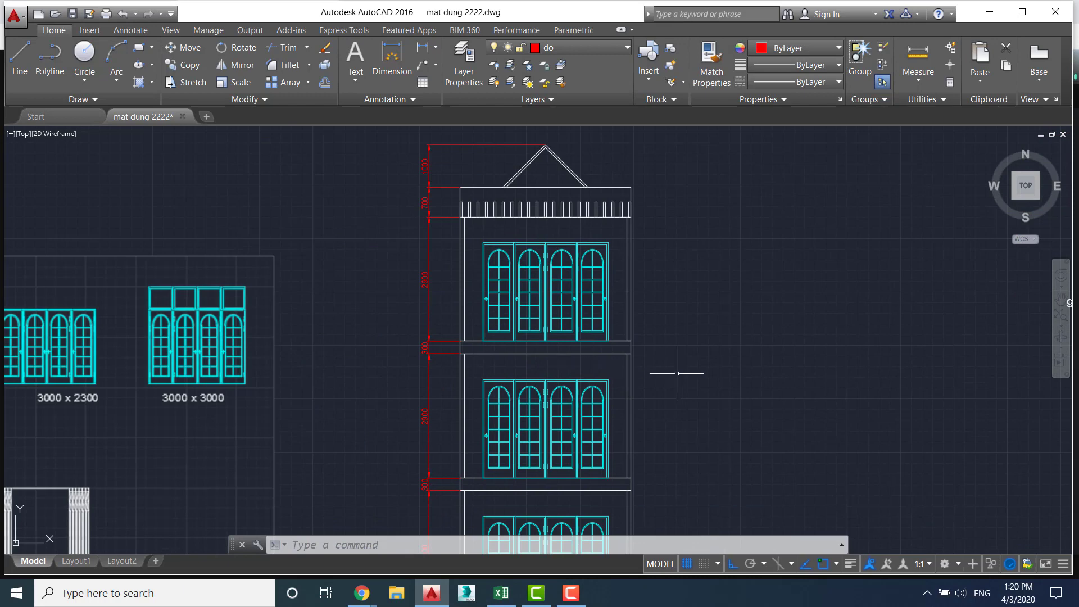
Move to the enlarged row of door blocks and bring up the Recent Documents list
middle_drag(627, 277, 229, 289)
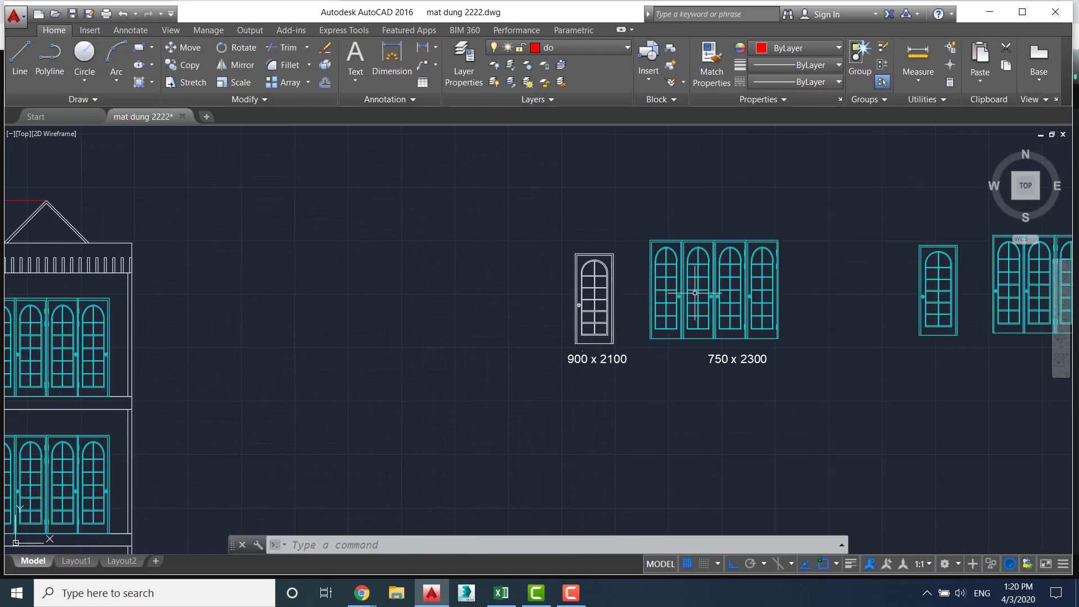
middle_drag(731, 315, 458, 275)
middle_drag(800, 311, 648, 320)
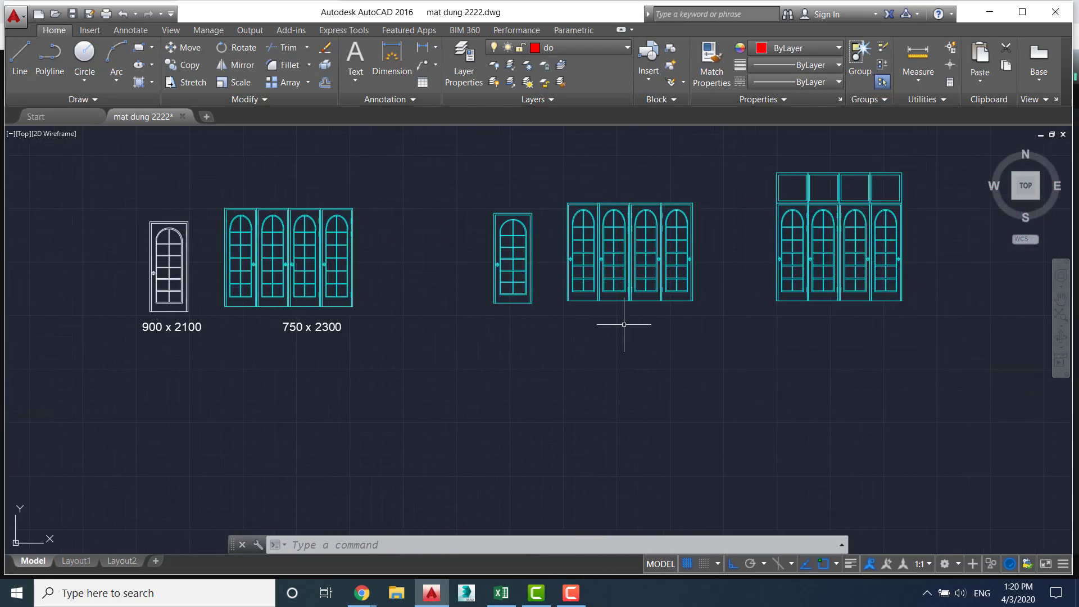
middle_drag(358, 378, 434, 366)
scroll(433, 366, up, 2)
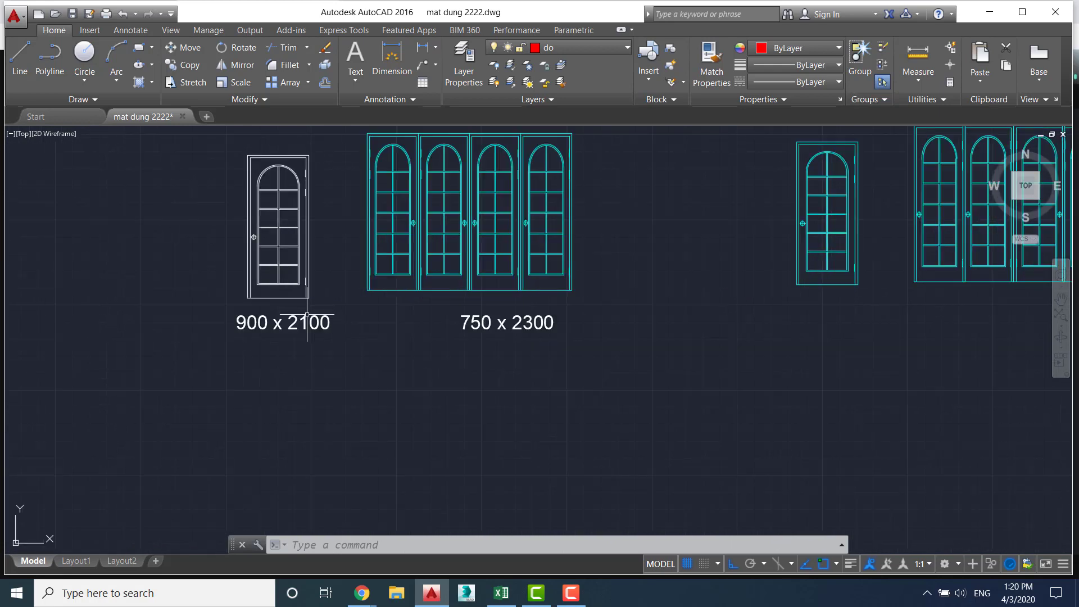
middle_drag(341, 281, 378, 313)
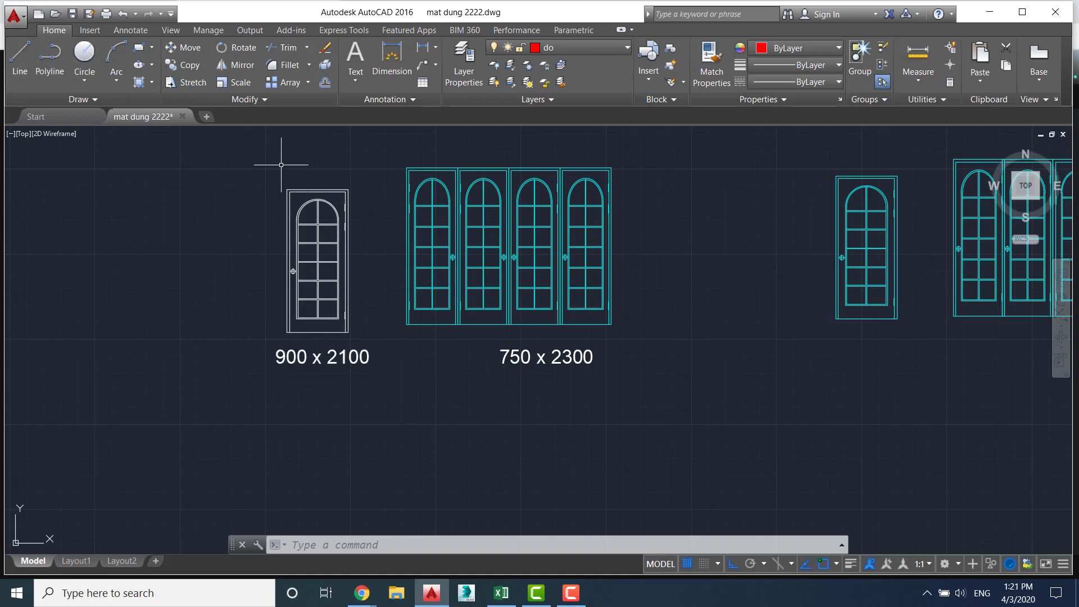
click(14, 16)
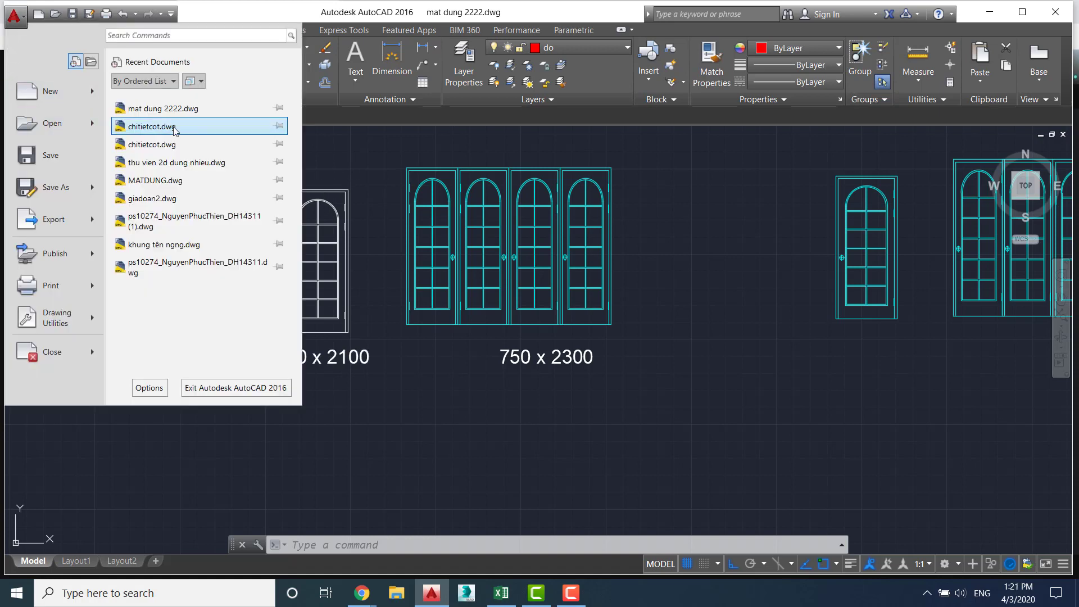
Open thu vien 2d dung nhieu.dwg ignoring missing SHX files, then return to mat dung 2222
click(195, 163)
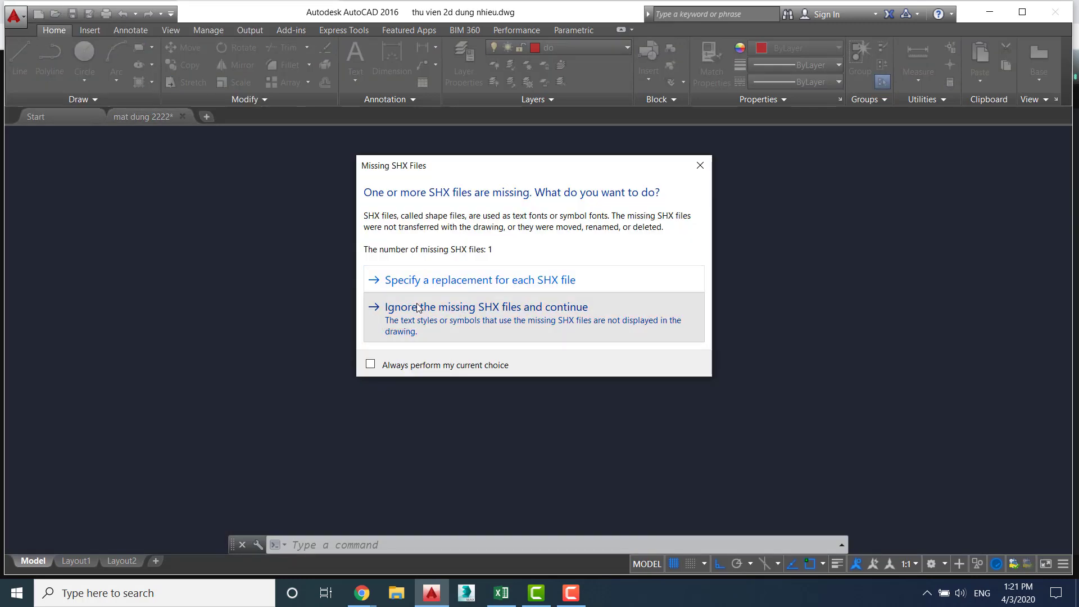
click(428, 309)
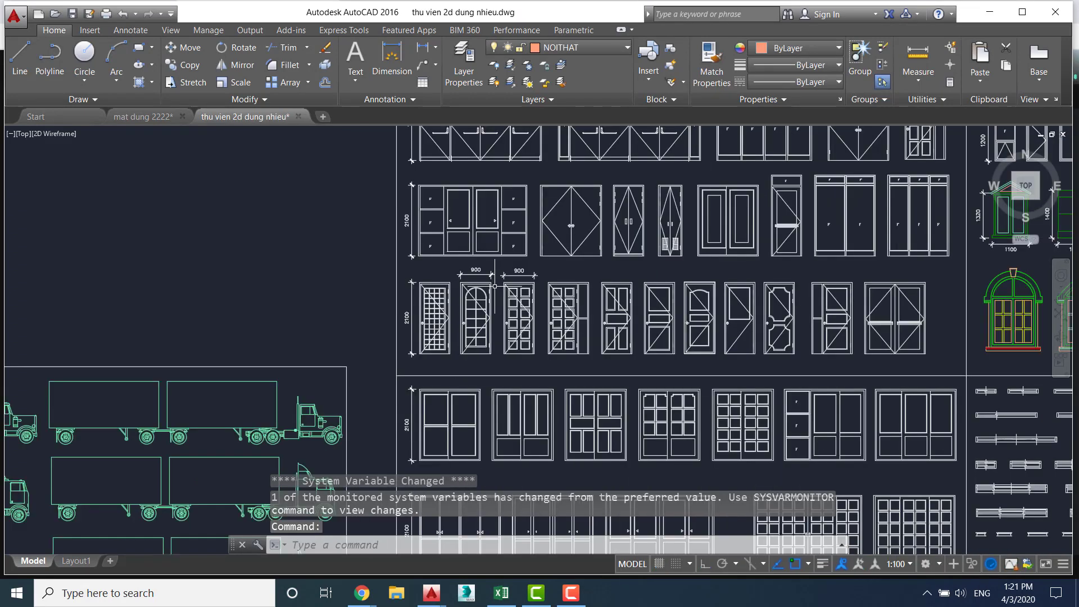
scroll(563, 264, down, 4)
scroll(563, 264, up, 4)
scroll(565, 255, up, 2)
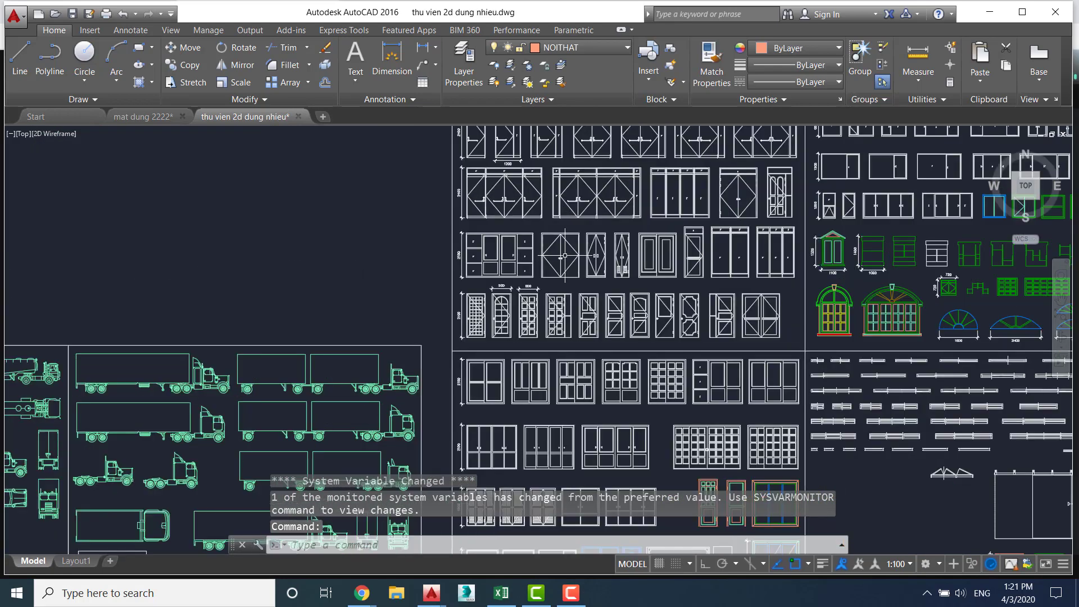
scroll(526, 281, up, 5)
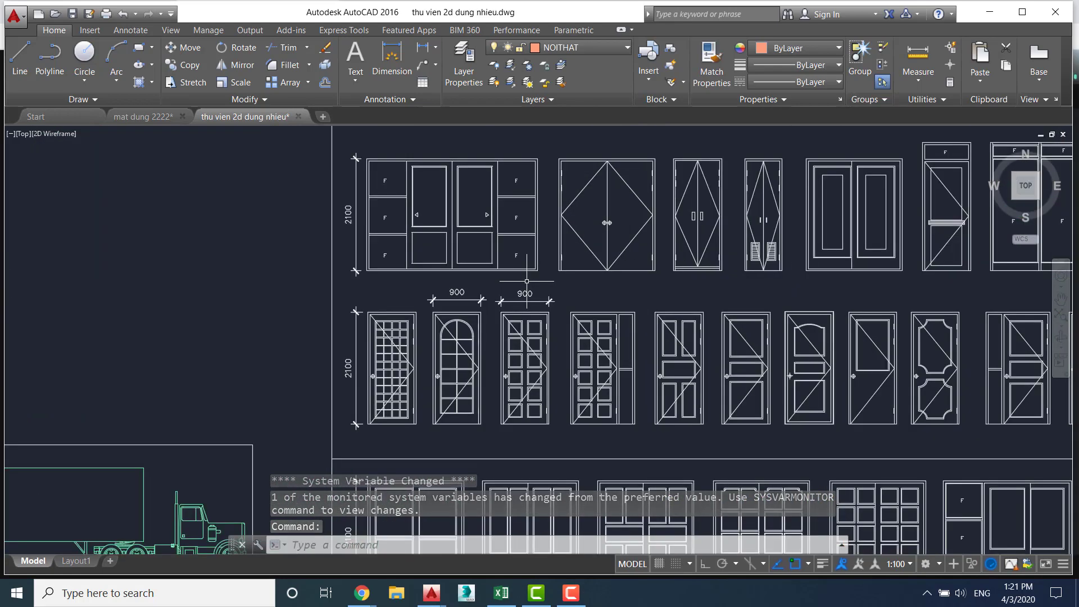
click(150, 119)
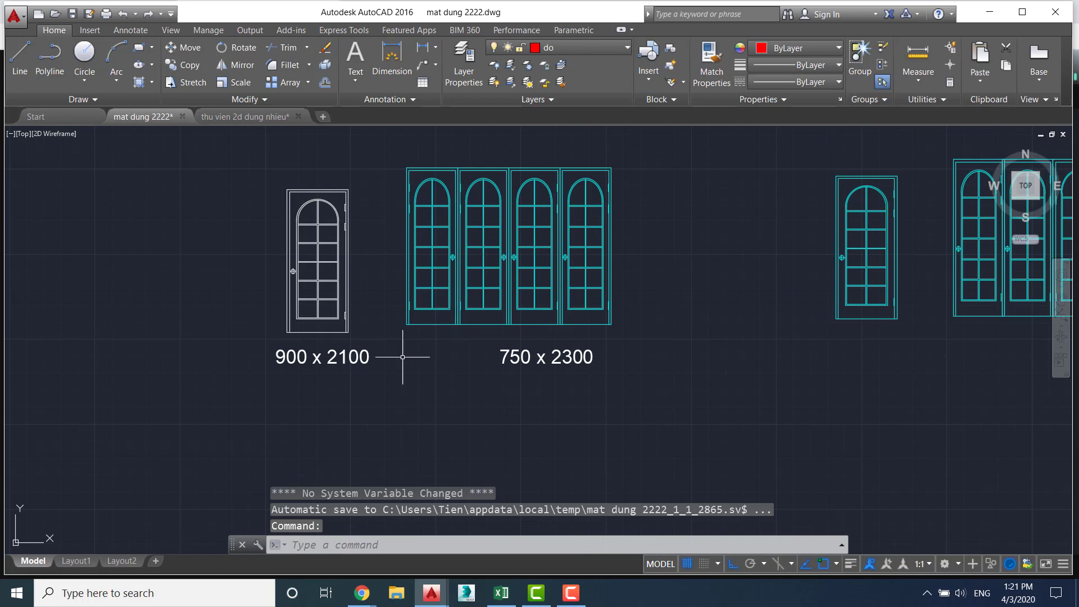
Pan across the stacked door elevation and centre the house's ground floor
middle_drag(389, 341, 485, 361)
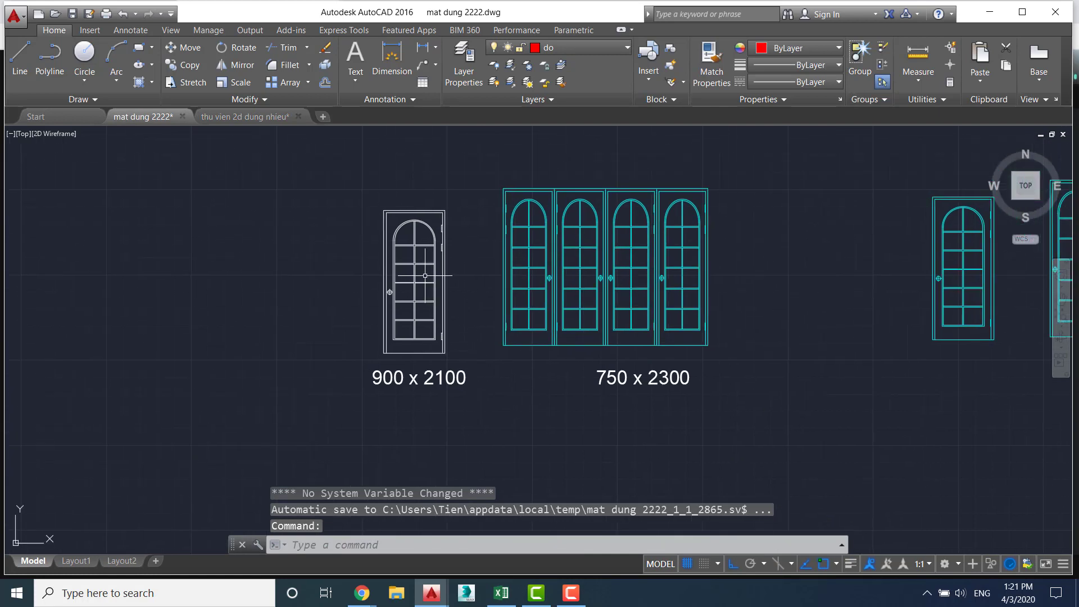
middle_drag(518, 212, 493, 249)
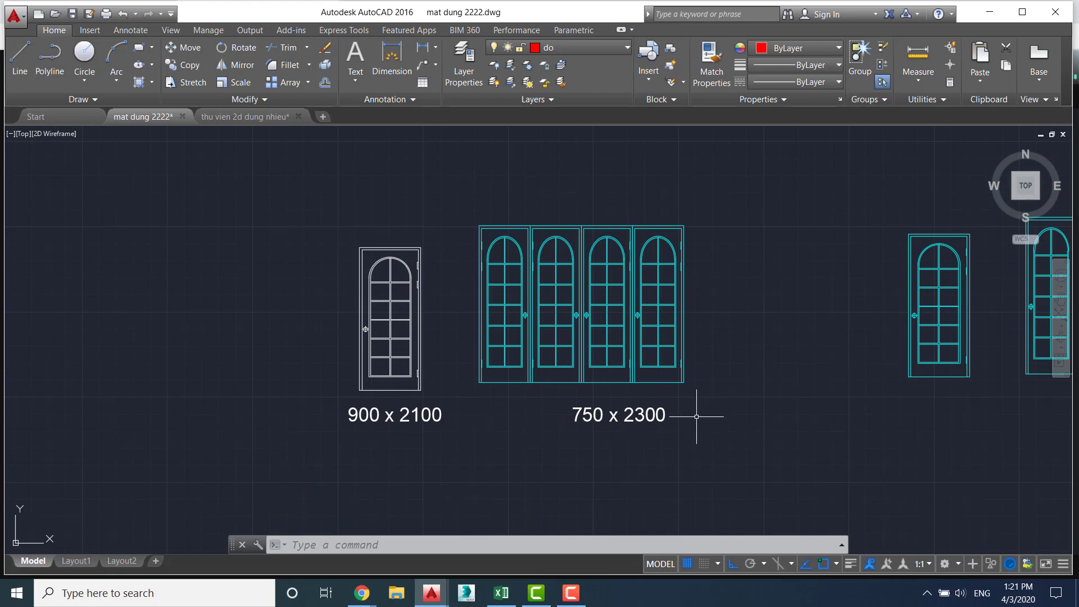
scroll(284, 332, down, 2)
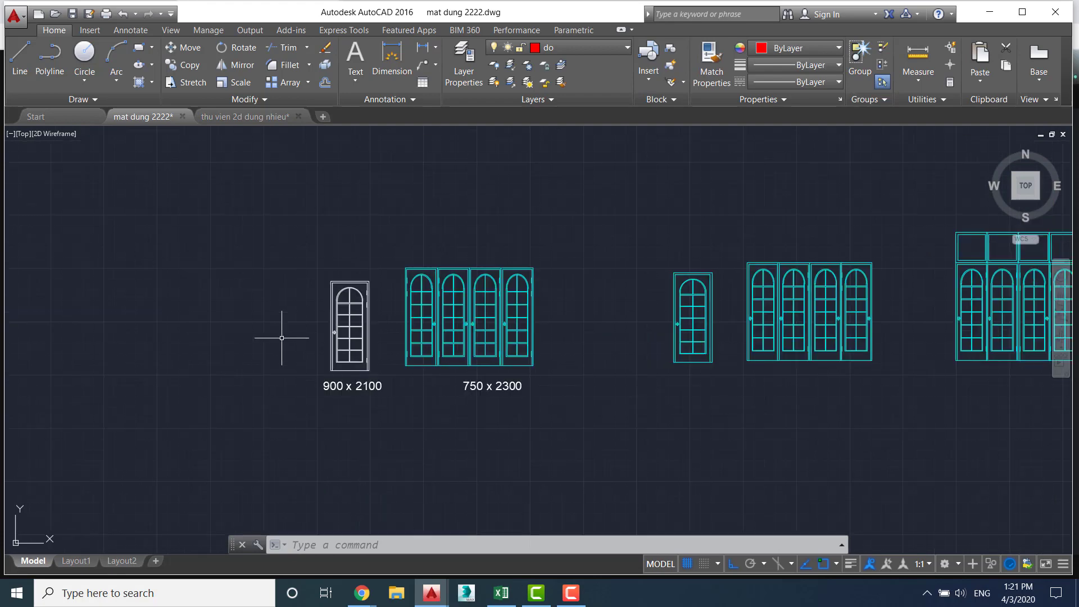
mouse_move(285, 332)
middle_down()
mouse_move(381, 298)
mouse_move(299, 364)
mouse_move(427, 339)
mouse_move(433, 240)
middle_up()
scroll(298, 364, up, 2)
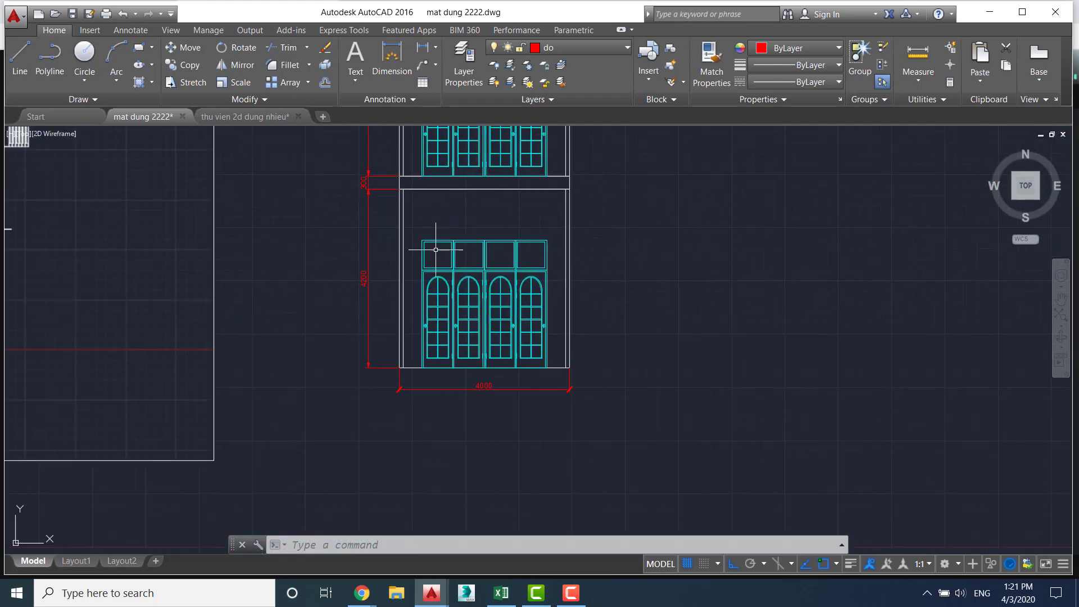
scroll(282, 262, down, 3)
middle_drag(282, 262, 734, 304)
scroll(515, 265, up, 4)
scroll(515, 265, down, 4)
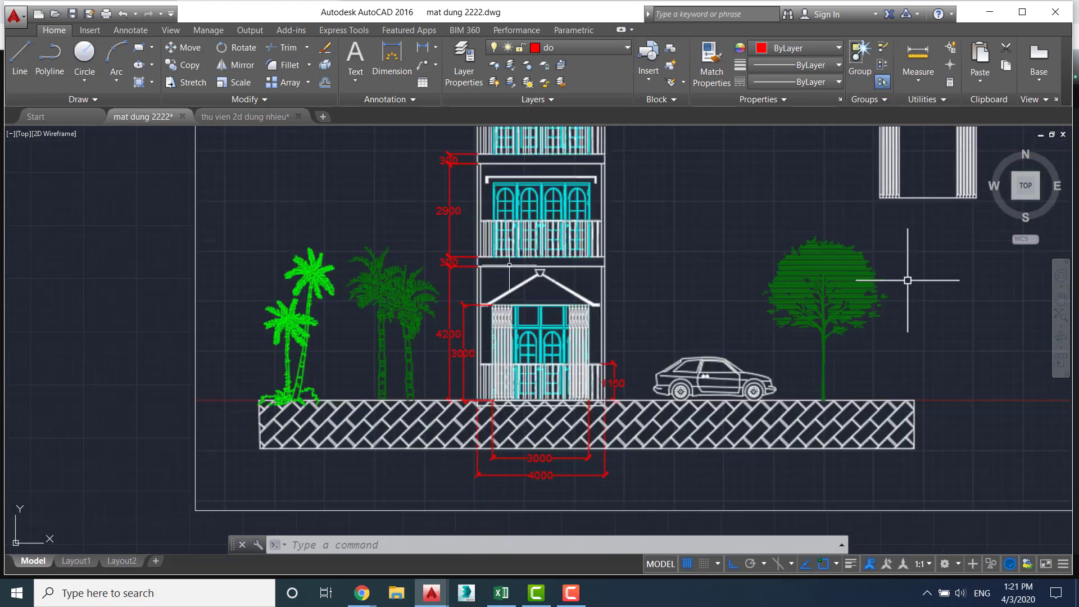
scroll(562, 352, up, 2)
middle_drag(416, 417, 363, 343)
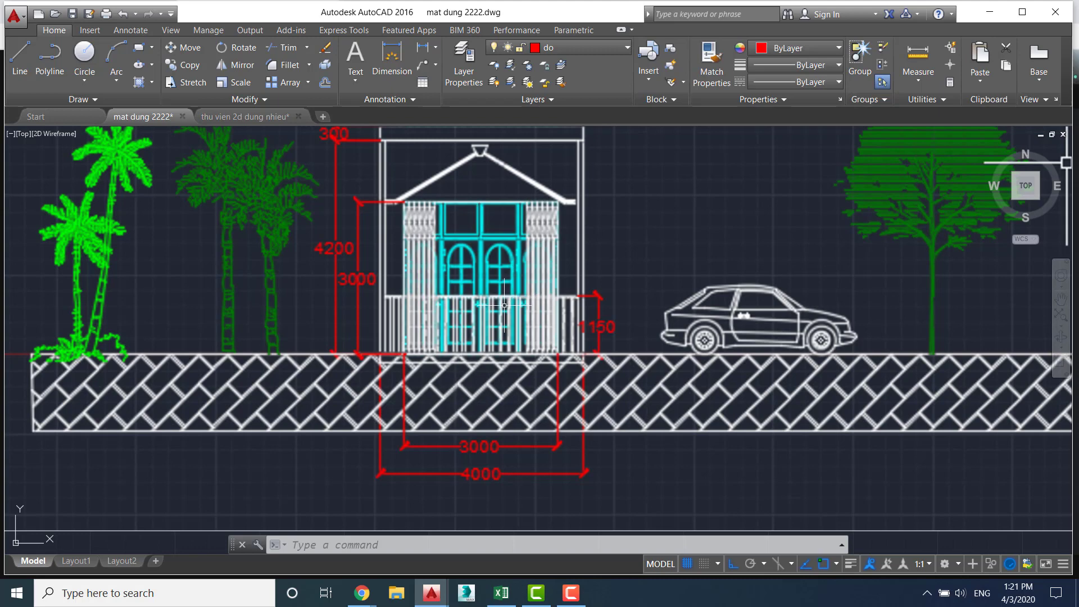
Pan past the right-hand elevation to centre the 900 x 2100 and 750 x 2300 door blocks
scroll(489, 436, down, 3)
scroll(759, 241, down, 2)
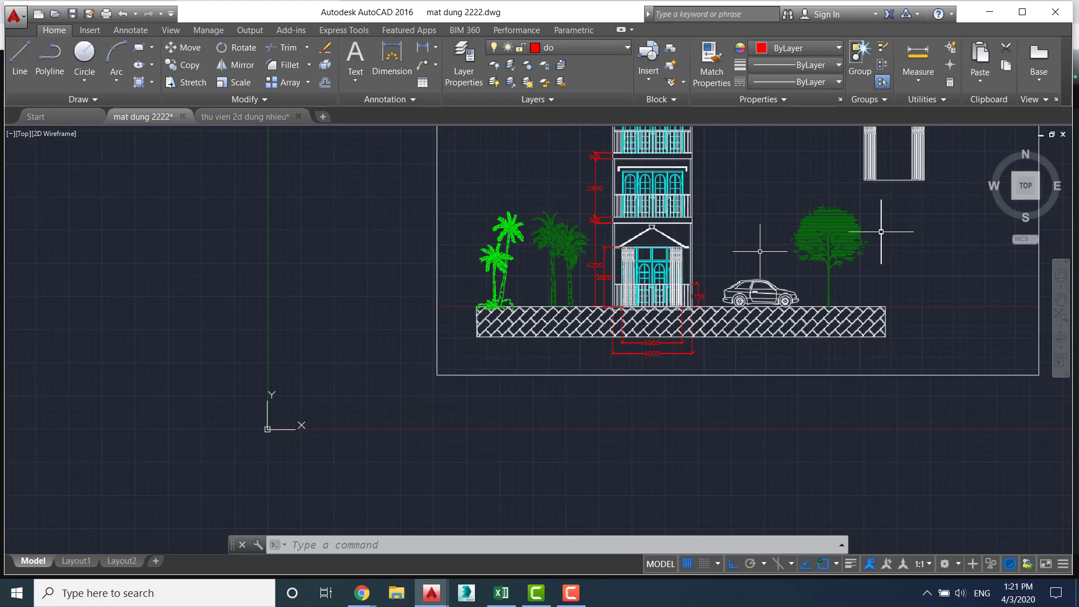
scroll(699, 253, up, 2)
middle_drag(699, 253, 632, 313)
scroll(675, 315, up, 2)
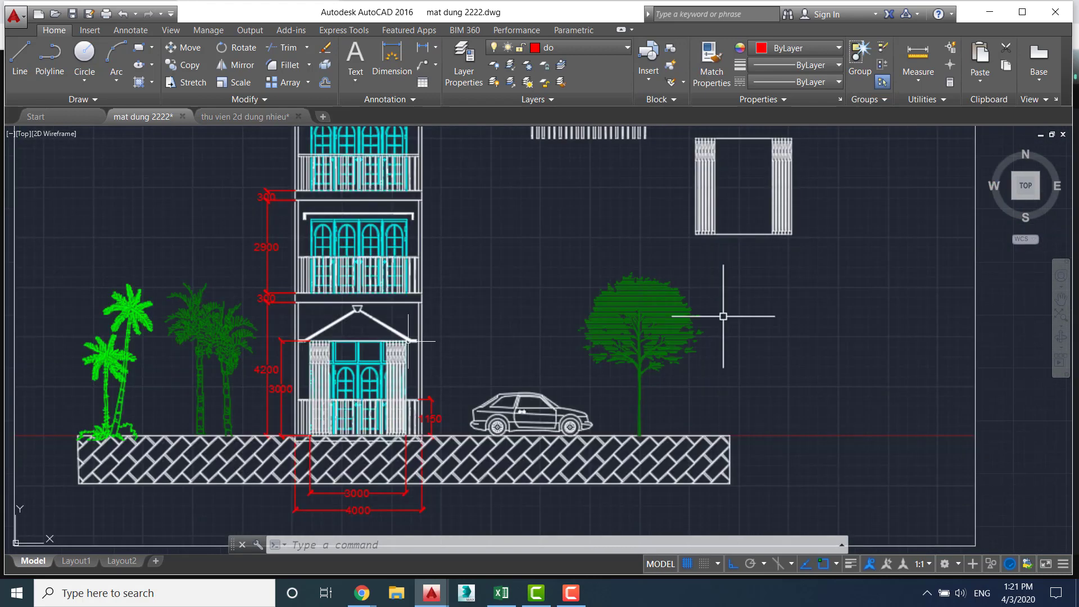
scroll(724, 317, down, 2)
scroll(734, 289, up, 2)
mouse_move(735, 289)
middle_down()
mouse_move(520, 330)
mouse_move(675, 288)
mouse_move(645, 349)
middle_up()
scroll(646, 349, up, 2)
scroll(614, 357, up, 2)
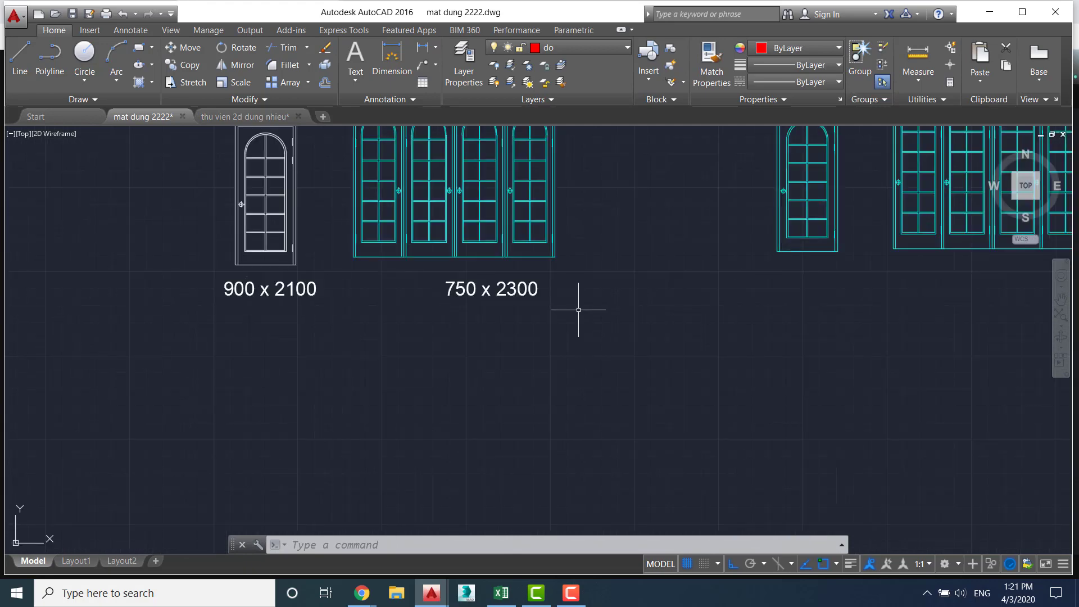
scroll(578, 301, down, 2)
middle_drag(645, 307, 376, 343)
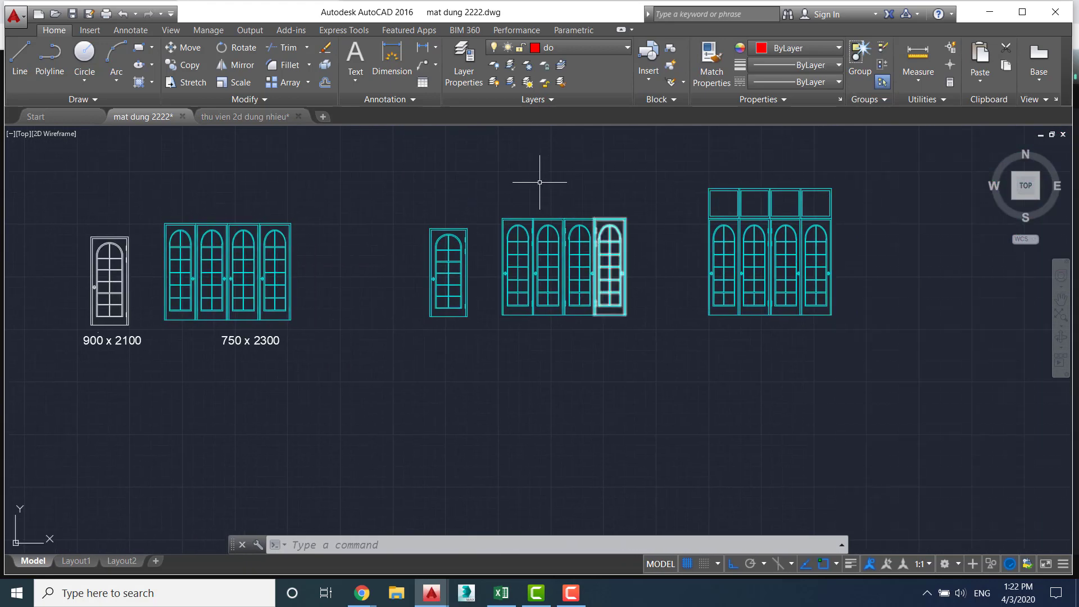
Dimension the four-leaf door's height as 2300 on its right side
click(423, 47)
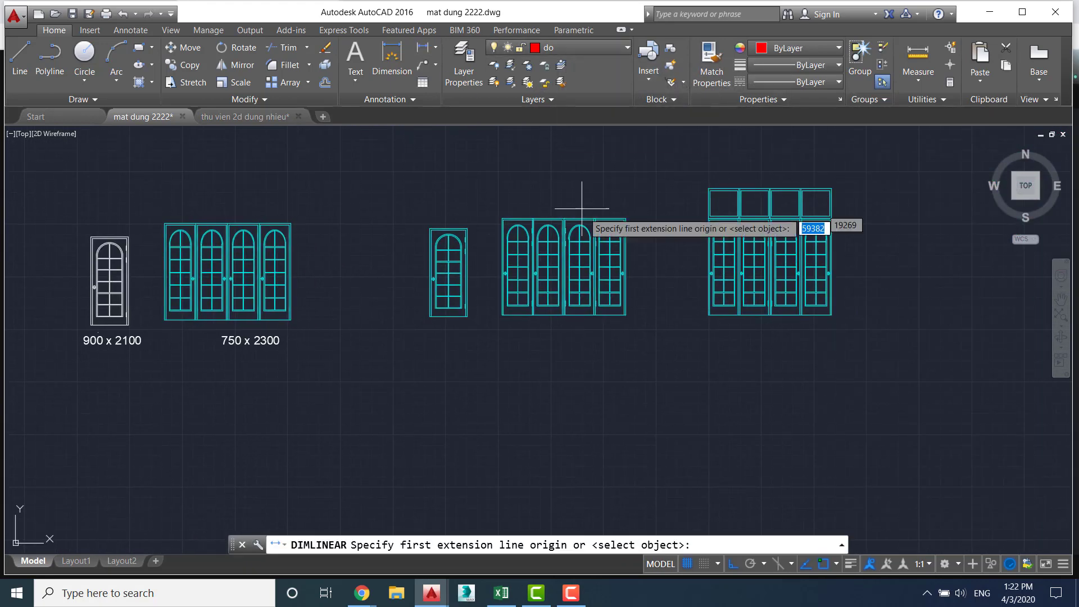
scroll(624, 319, up, 2)
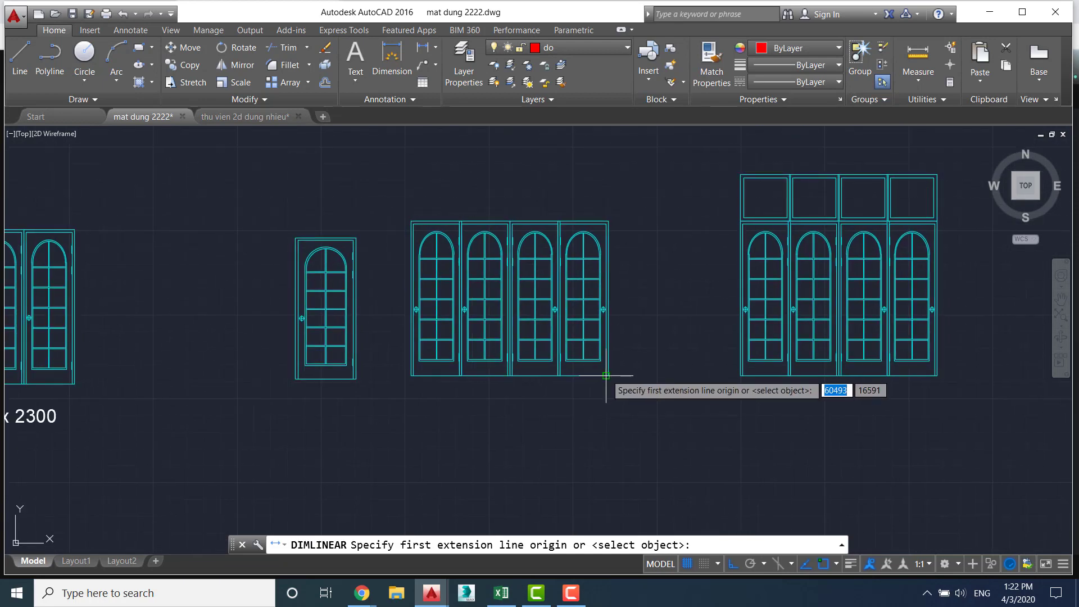
click(608, 374)
click(608, 221)
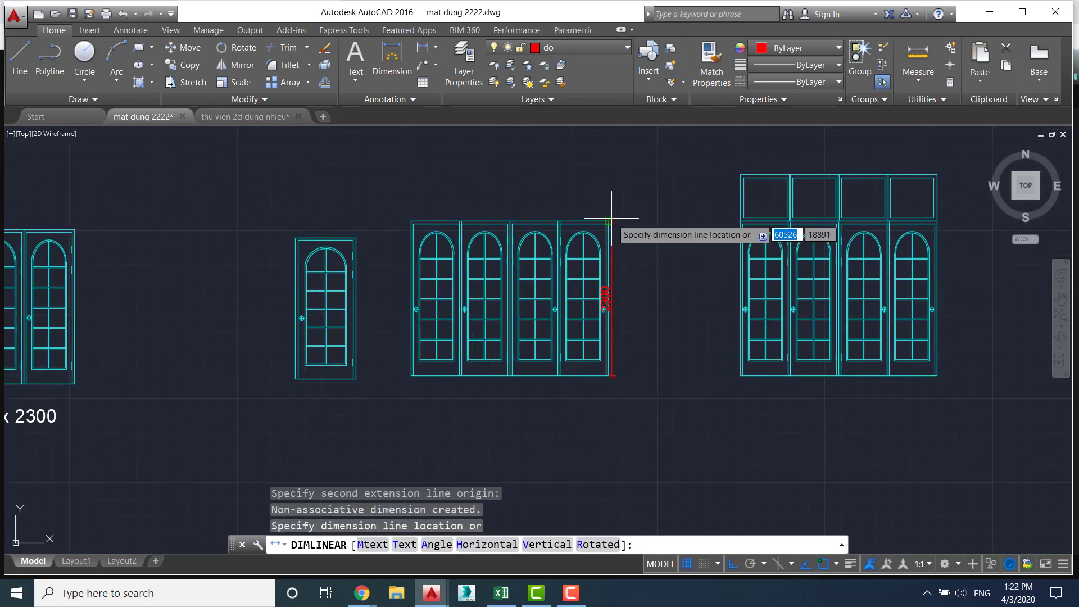
click(628, 258)
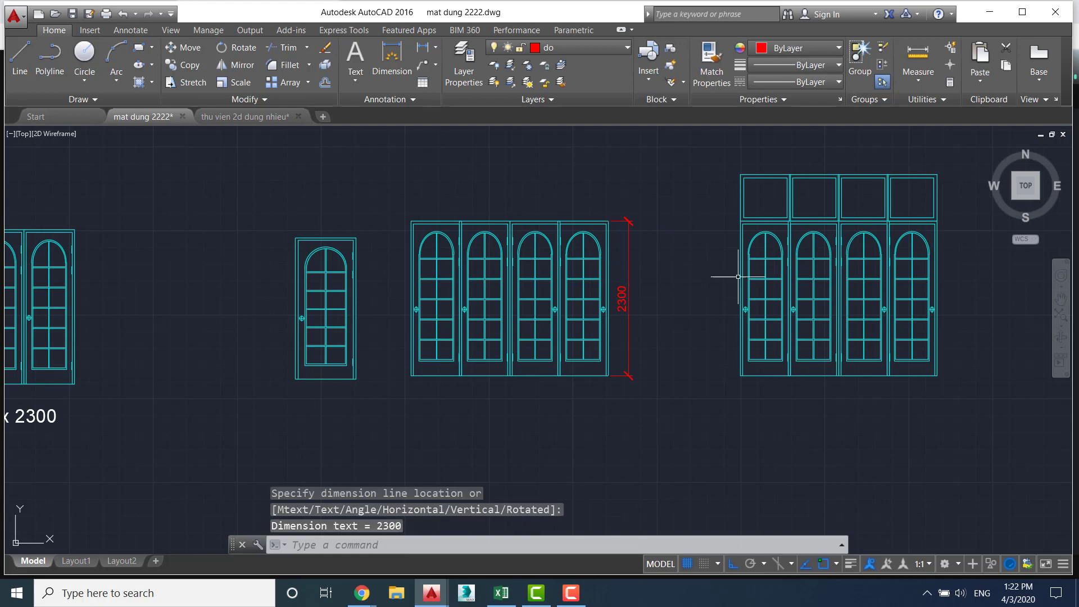
Pan over to the facade's ground-floor door
middle_drag(272, 361, 513, 340)
scroll(564, 339, down, 3)
scroll(336, 334, down, 2)
middle_drag(336, 334, 233, 361)
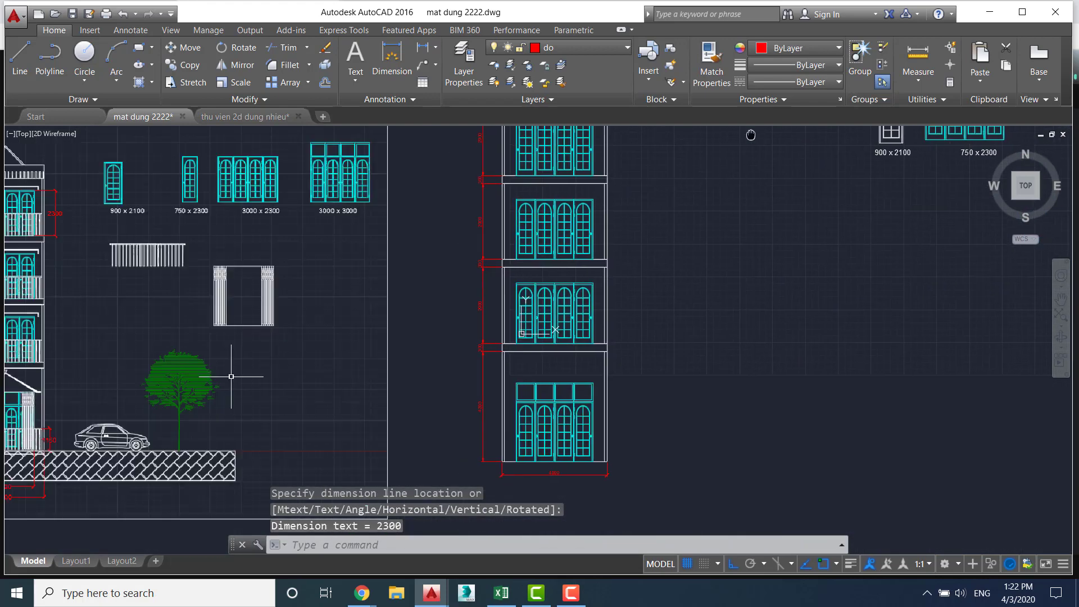
scroll(711, 219, up, 2)
middle_drag(711, 219, 72, 273)
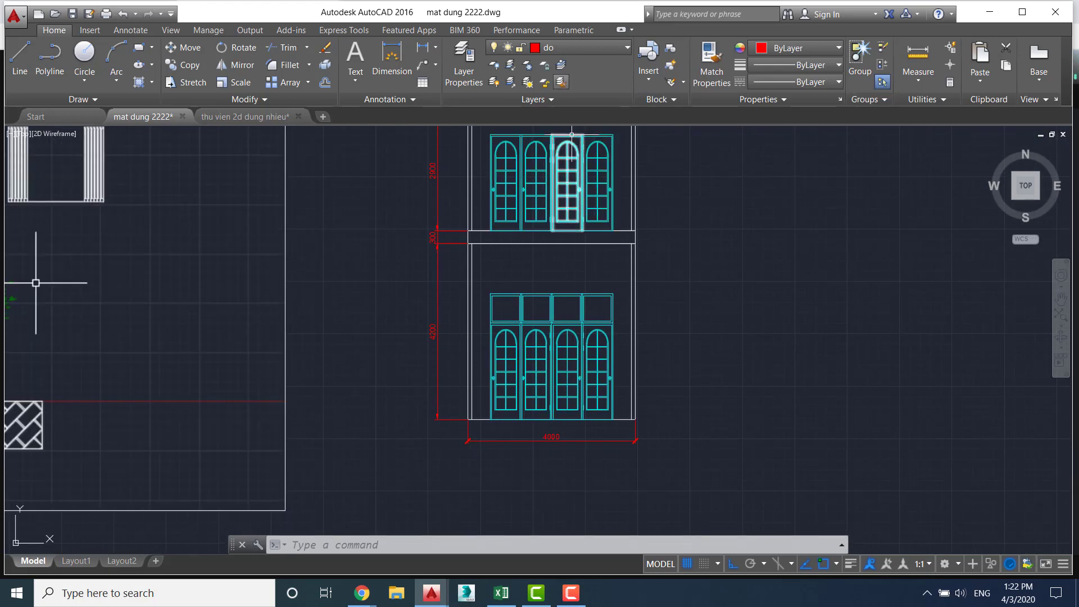
scroll(744, 291, up, 2)
scroll(611, 331, up, 2)
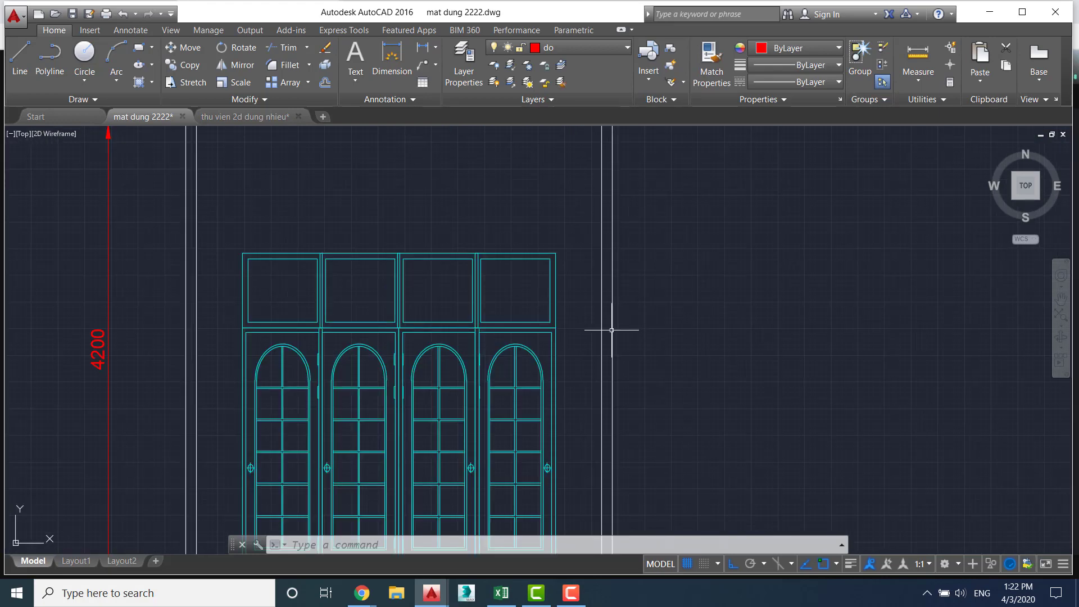
Add a 700 vertical dimension to the right of the facade door's transom
click(436, 48)
click(449, 68)
scroll(588, 315, up, 2)
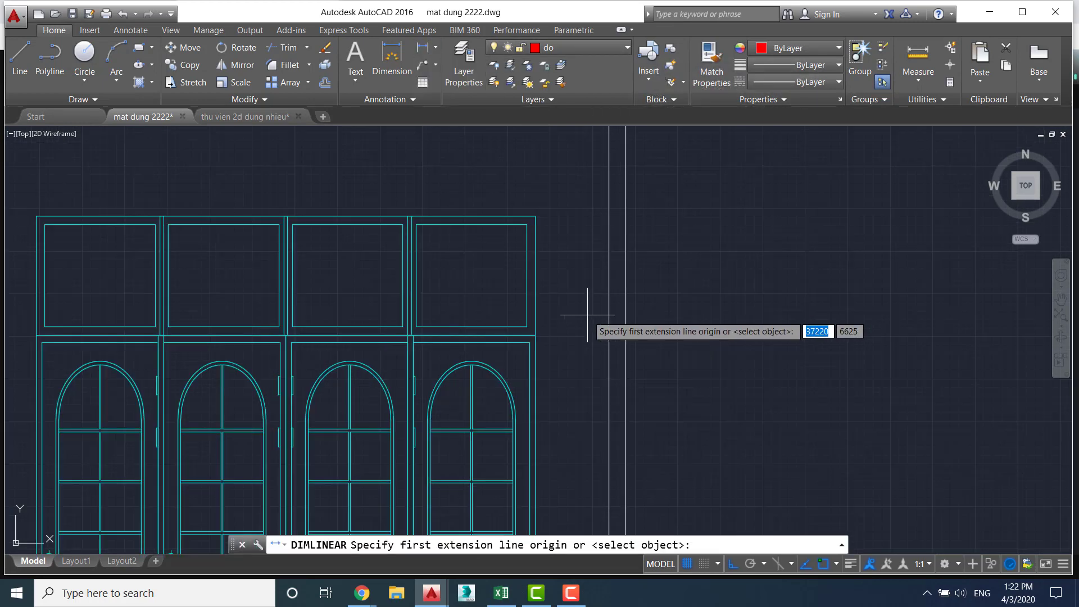
click(535, 216)
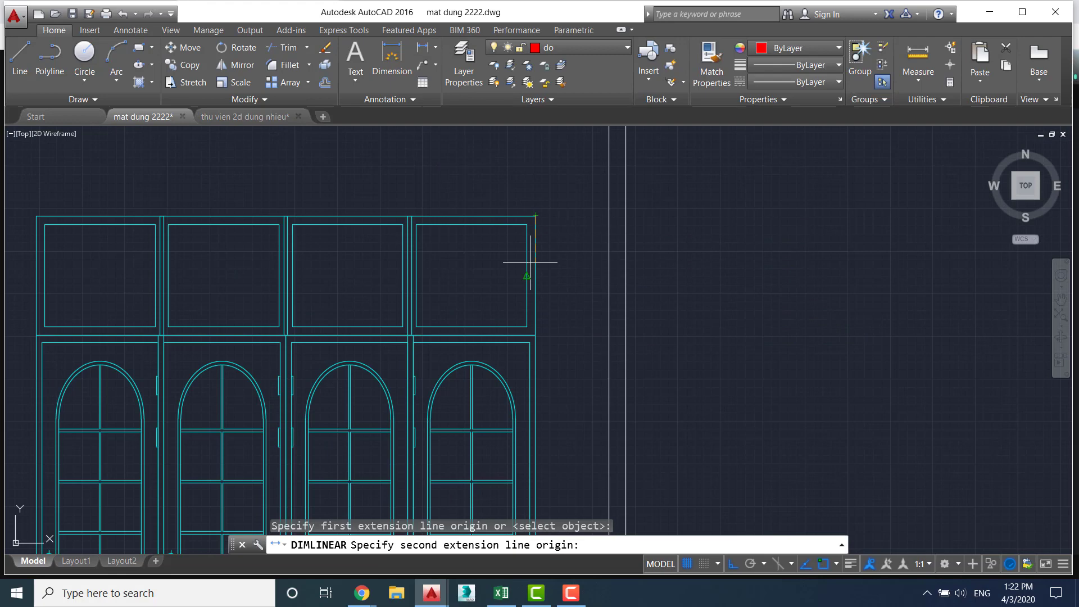
click(538, 329)
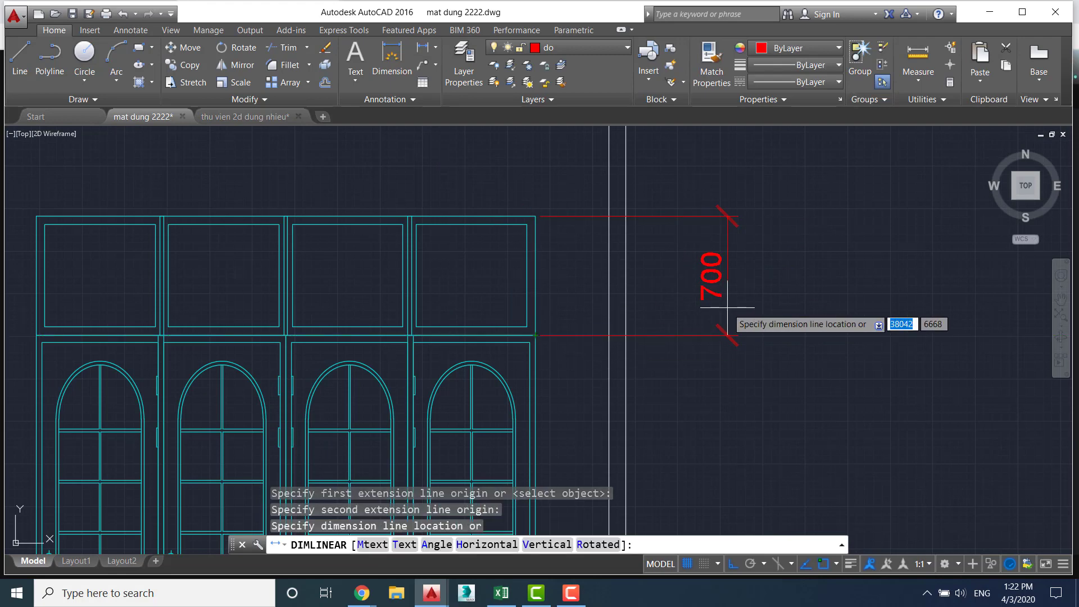
click(720, 309)
Pan from the facade back to centre the transom door block
scroll(798, 317, down, 4)
scroll(843, 317, down, 2)
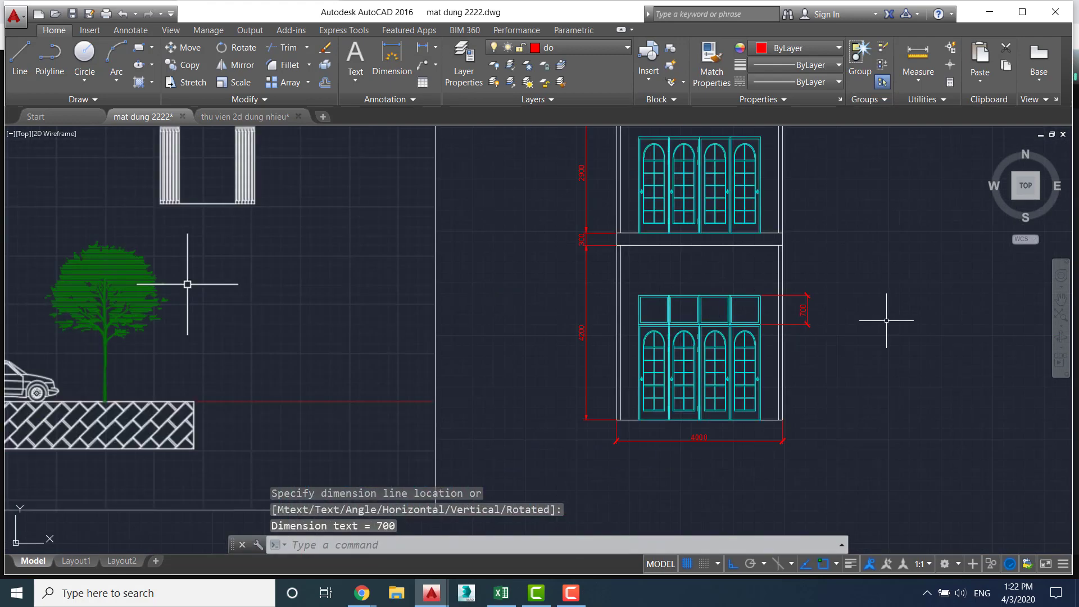
middle_drag(891, 313, 579, 301)
scroll(603, 330, up, 1)
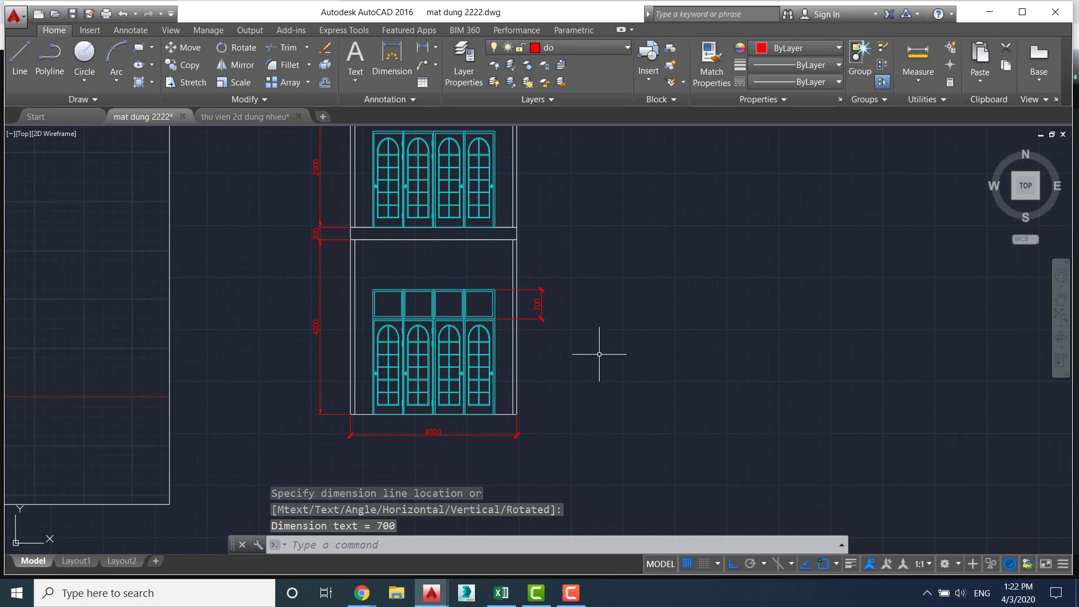
scroll(604, 336, down, 2)
middle_drag(642, 302, 597, 368)
scroll(597, 368, down, 1)
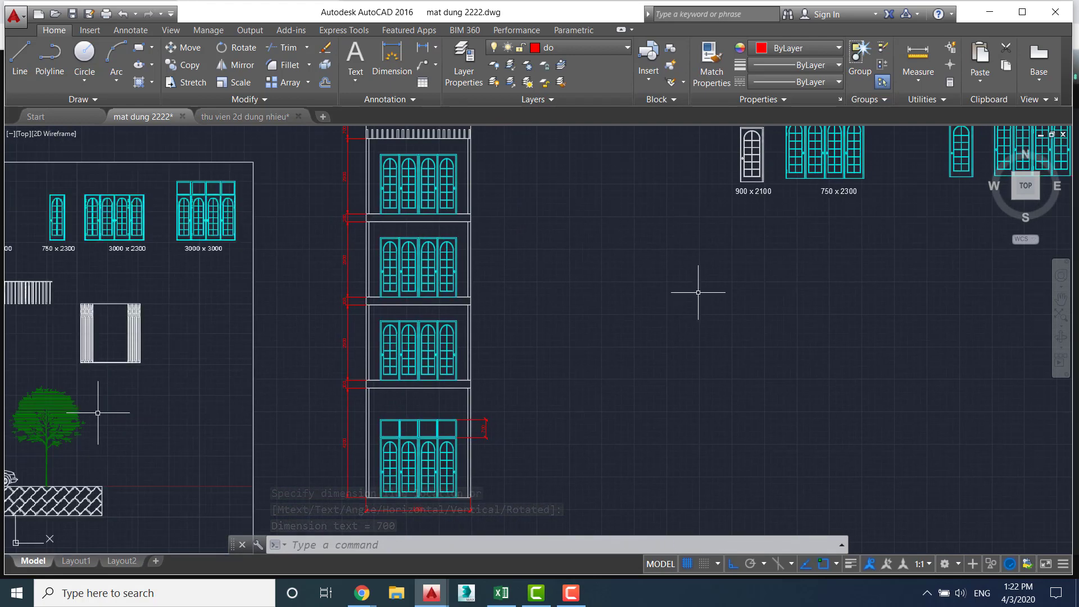
mouse_move(699, 289)
middle_down()
mouse_move(561, 379)
mouse_move(510, 289)
middle_up()
scroll(723, 282, up, 2)
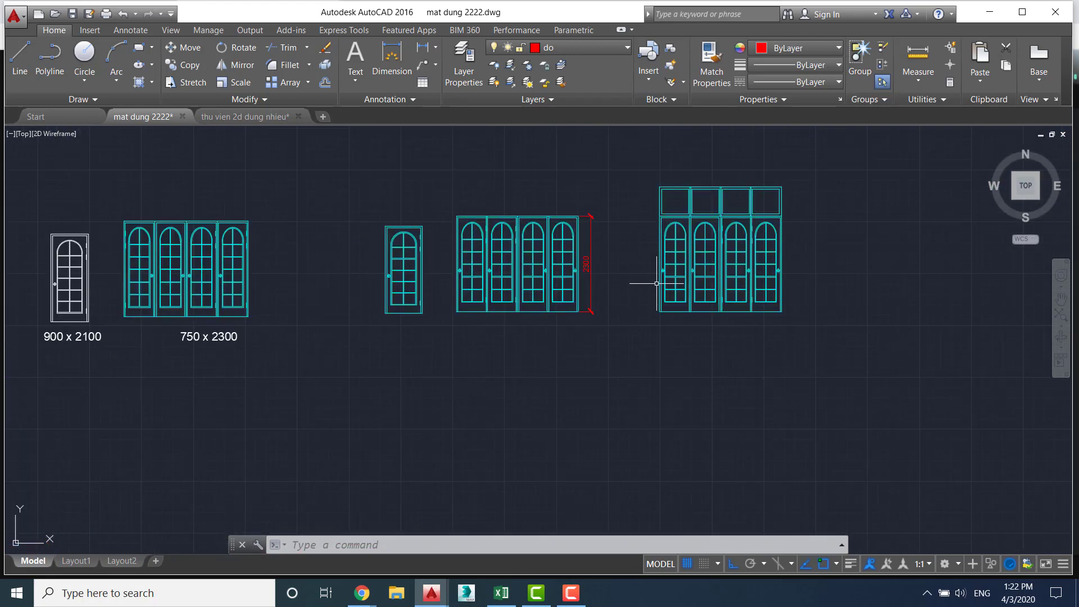
middle_drag(723, 196, 530, 253)
scroll(530, 253, up, 2)
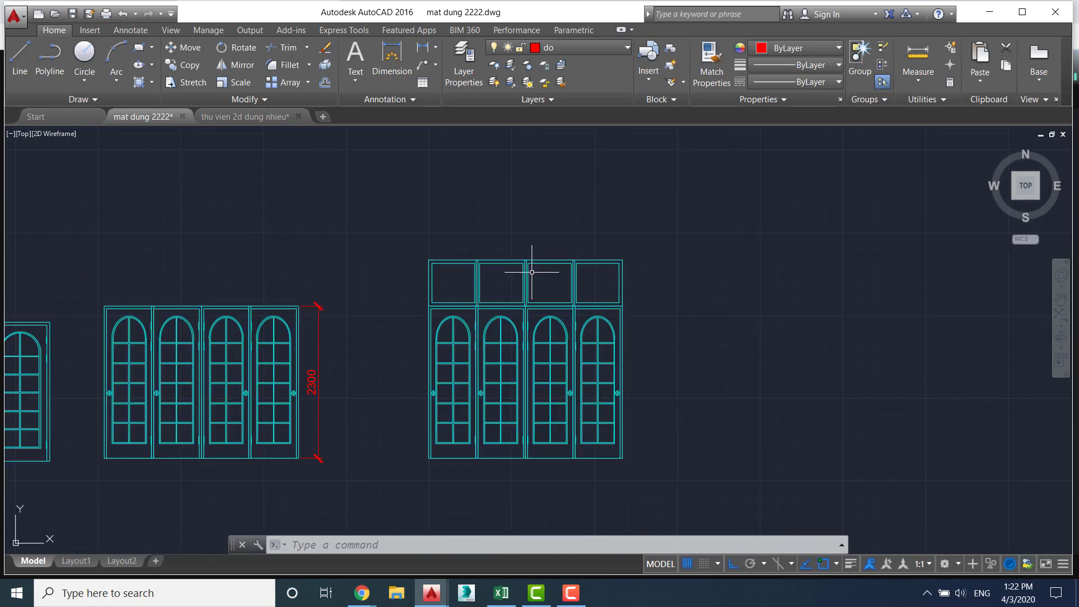
Dimension the transom door block's transom as 700 on its right side
click(422, 48)
scroll(666, 284, up, 2)
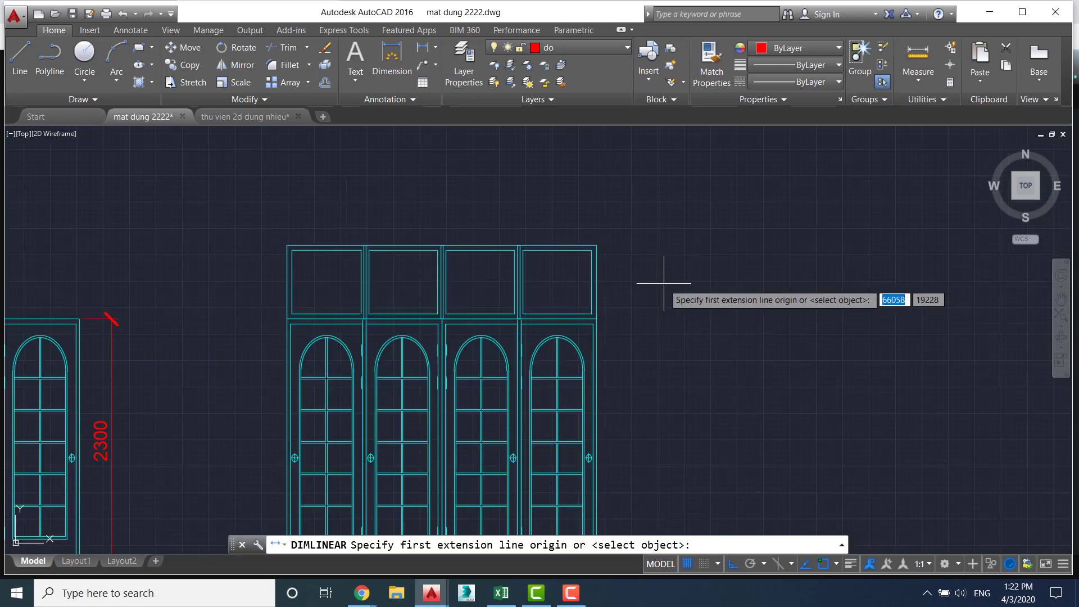
click(596, 246)
click(597, 323)
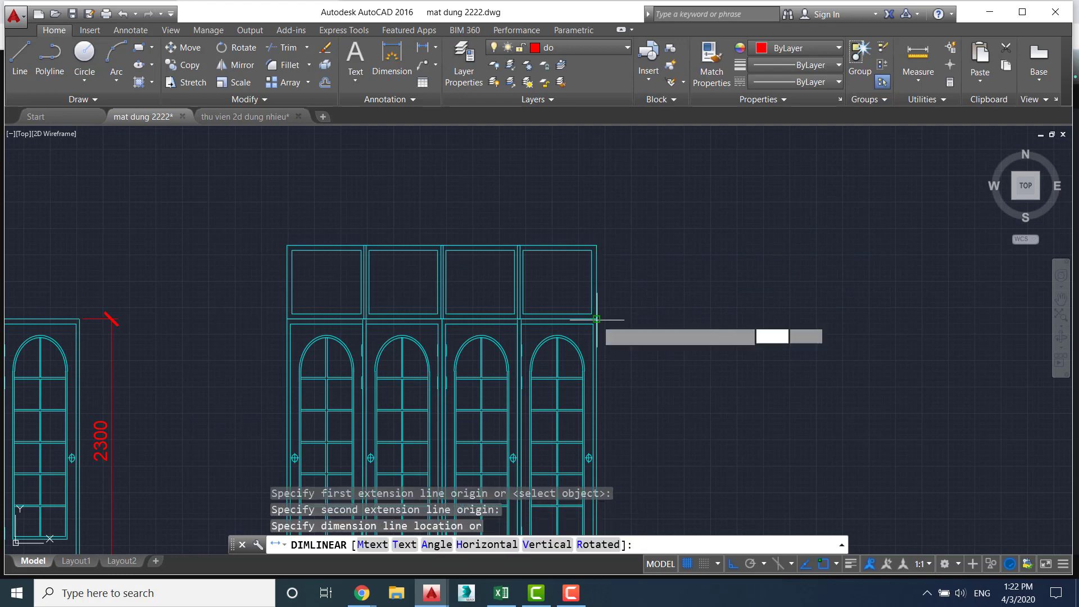
click(669, 279)
scroll(562, 298, down, 2)
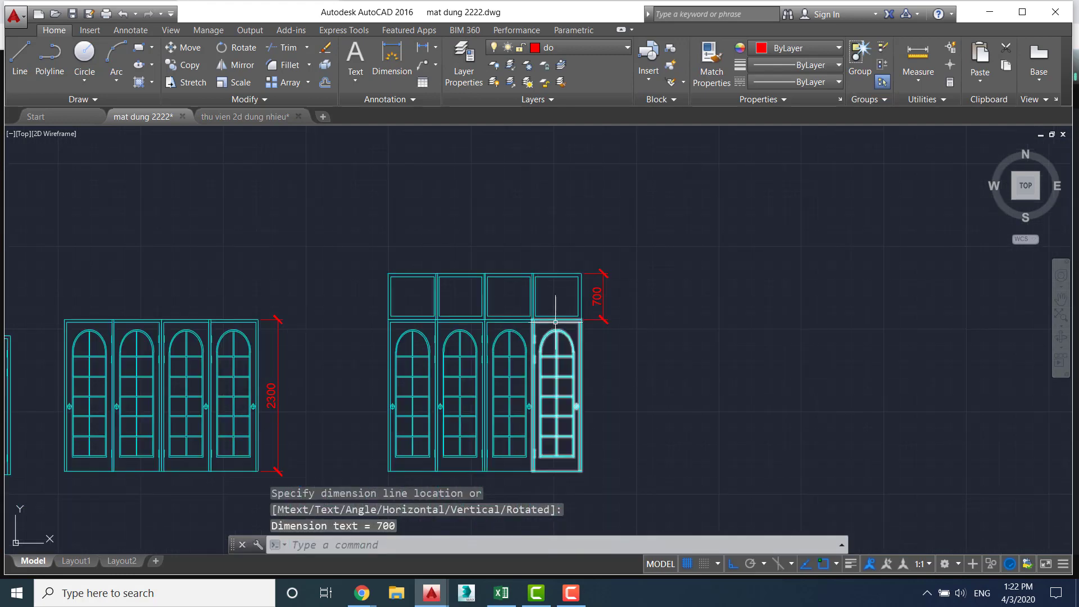
middle_drag(698, 374, 818, 271)
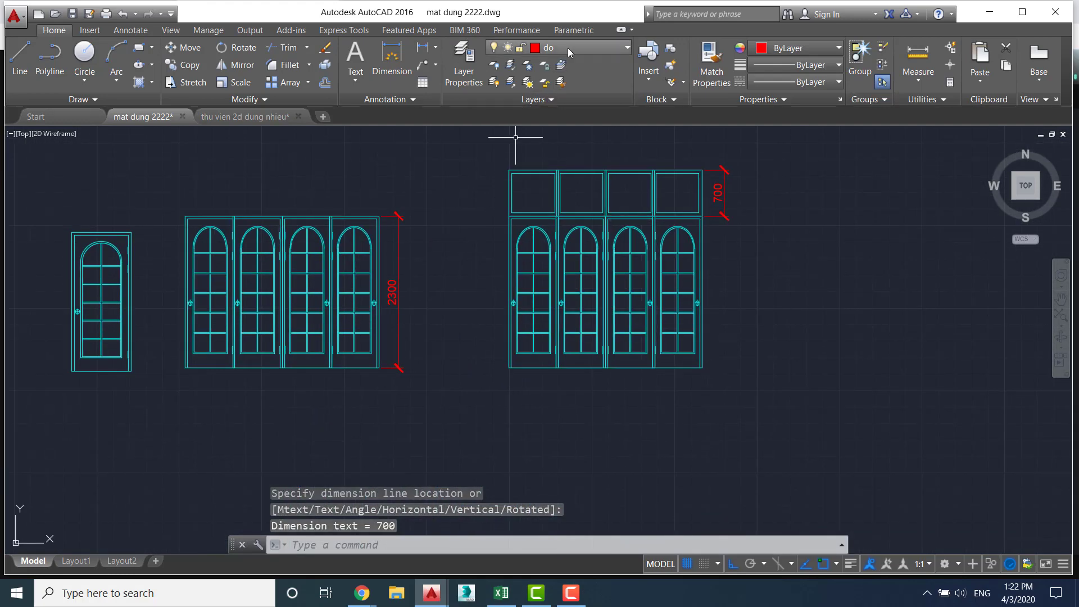
Add a 3000 overall height dimension on the left of the transom door block
click(422, 47)
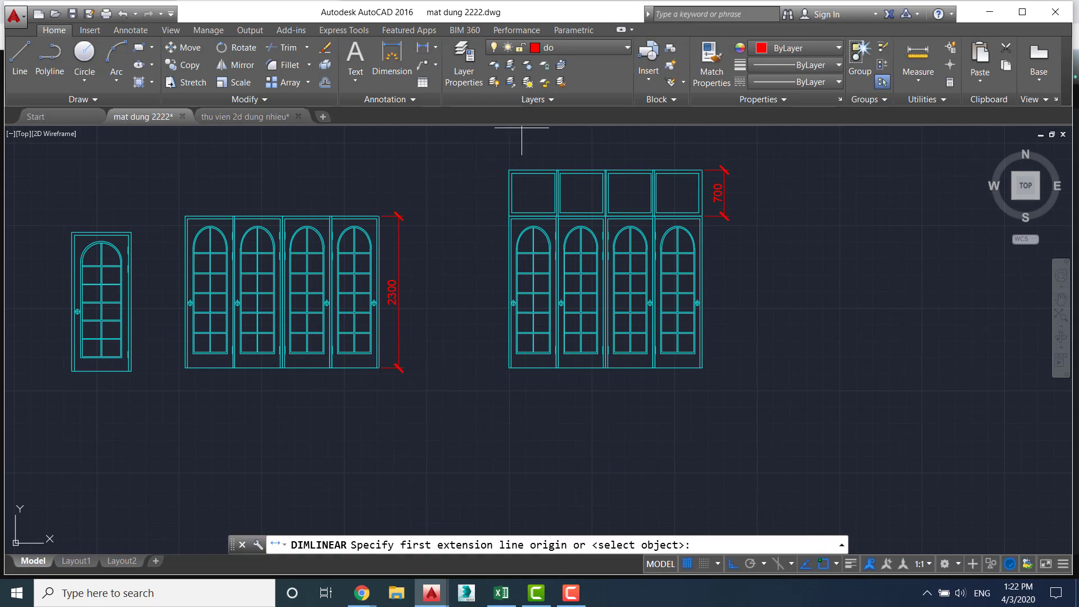
click(510, 170)
click(509, 369)
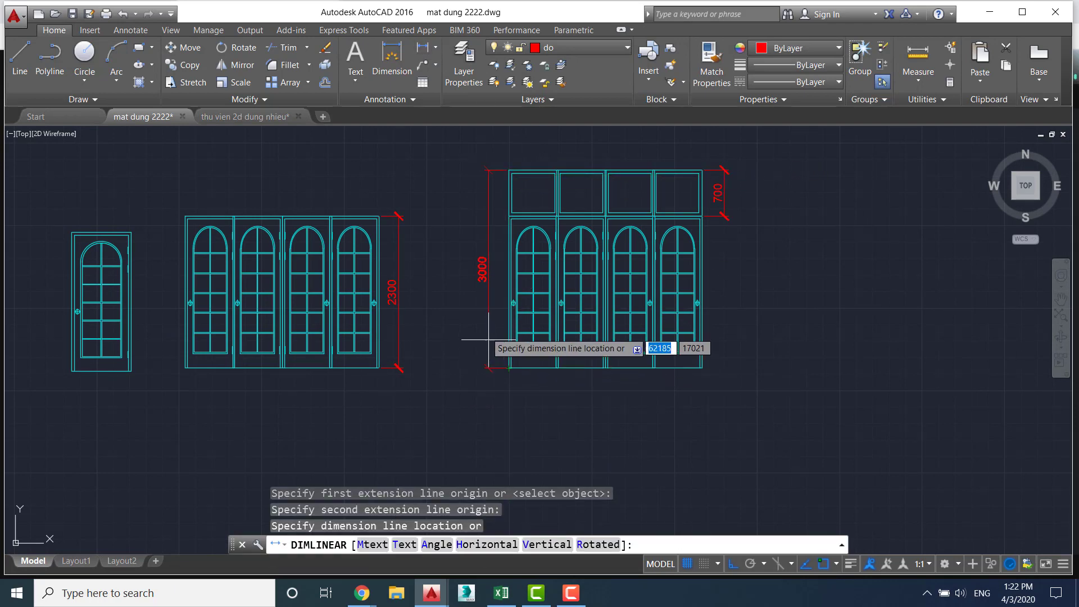
click(484, 337)
middle_drag(447, 357, 656, 350)
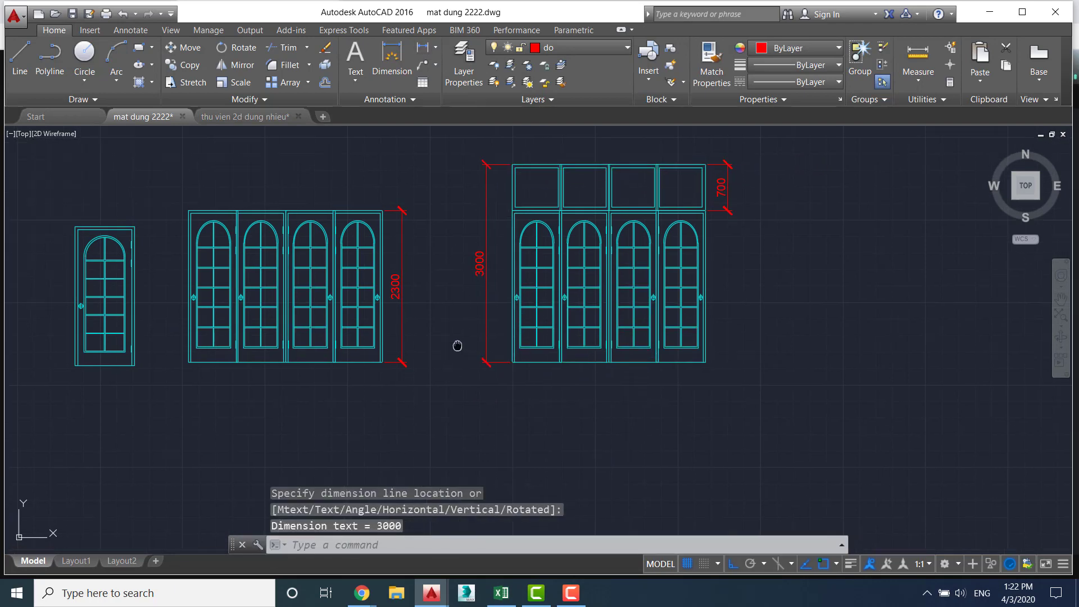
scroll(431, 333, down, 2)
middle_drag(431, 333, 818, 245)
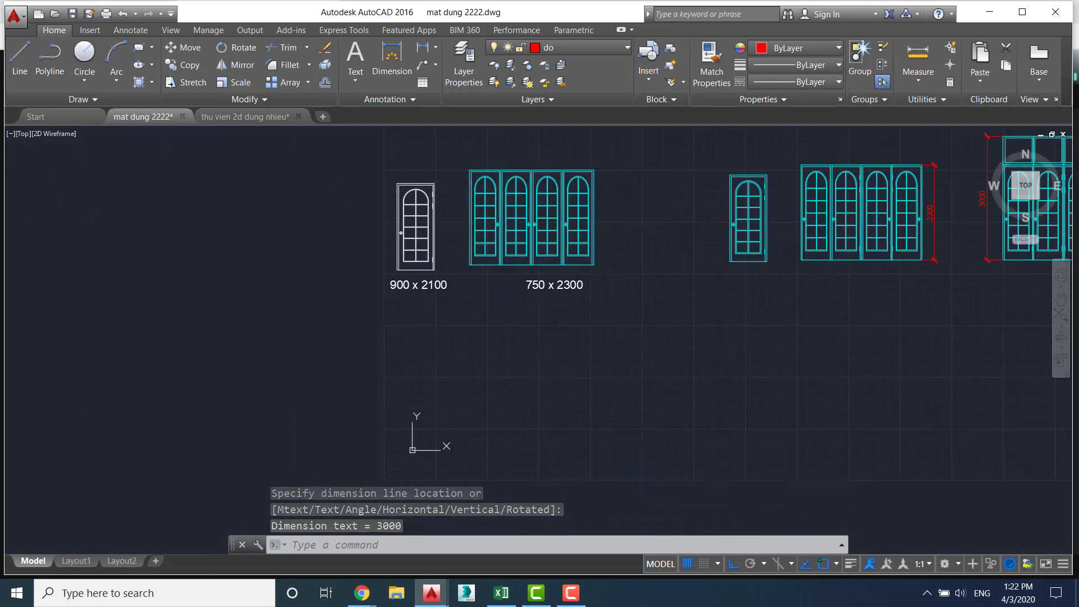
middle_drag(535, 241, 435, 283)
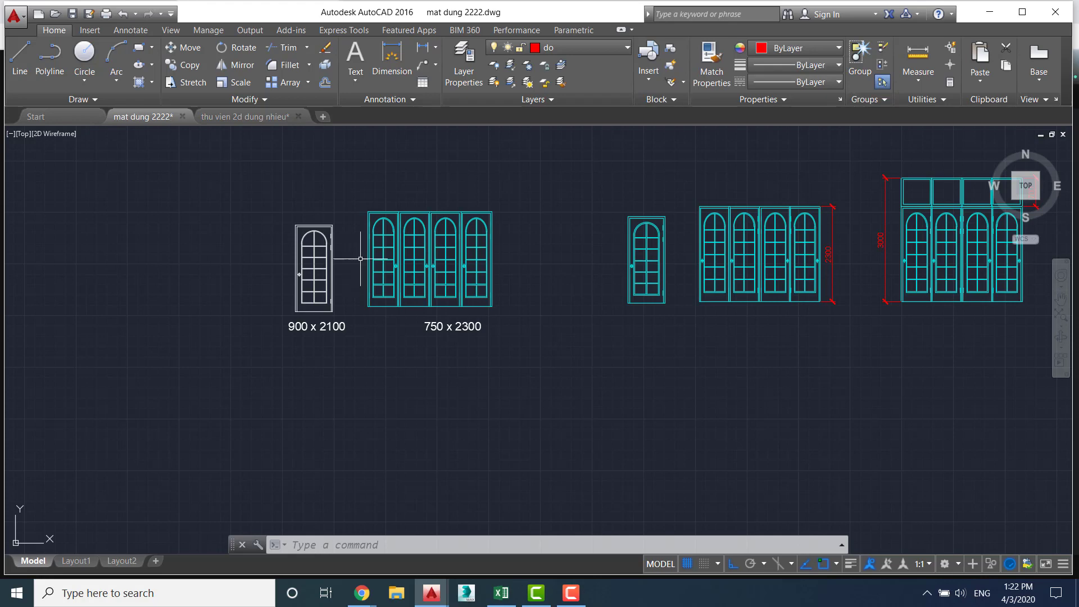
scroll(609, 404, down, 4)
Check the door library drawing, then return to the elevation drawing
scroll(513, 393, down, 4)
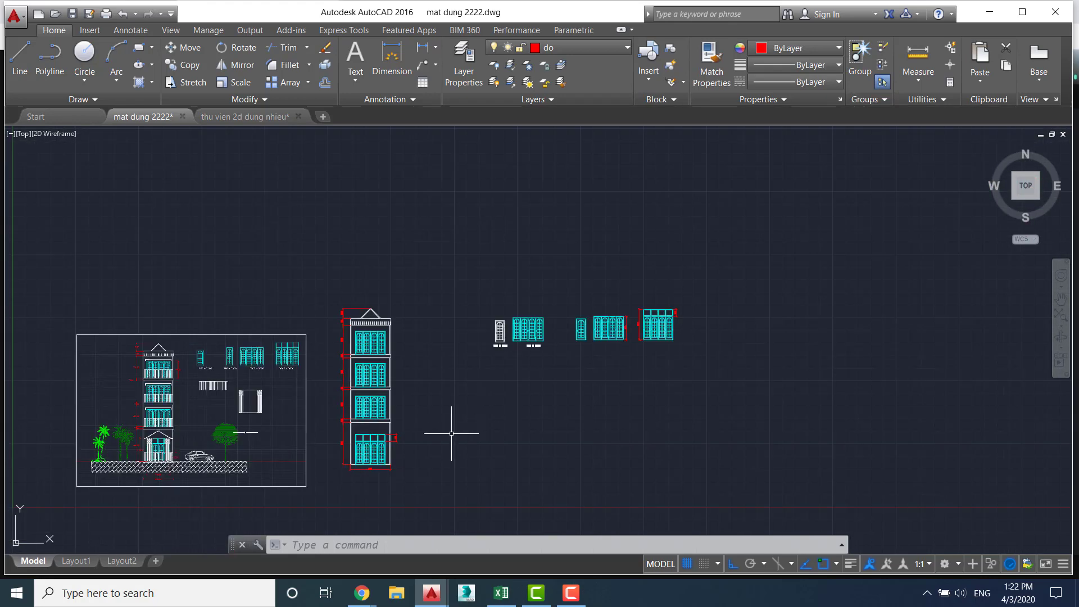
middle_drag(453, 434, 527, 387)
click(250, 116)
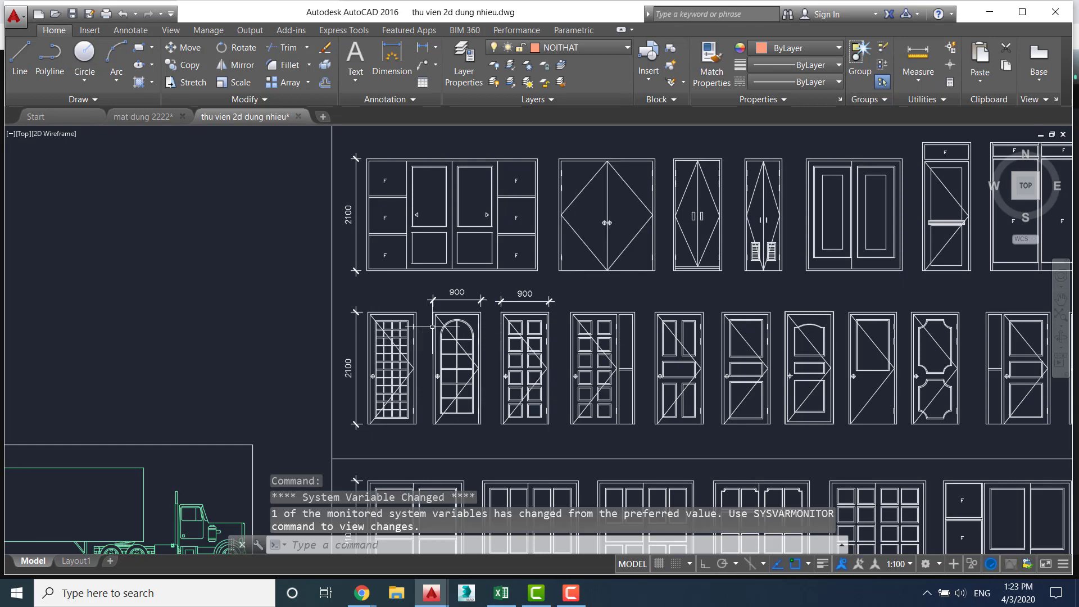
click(122, 116)
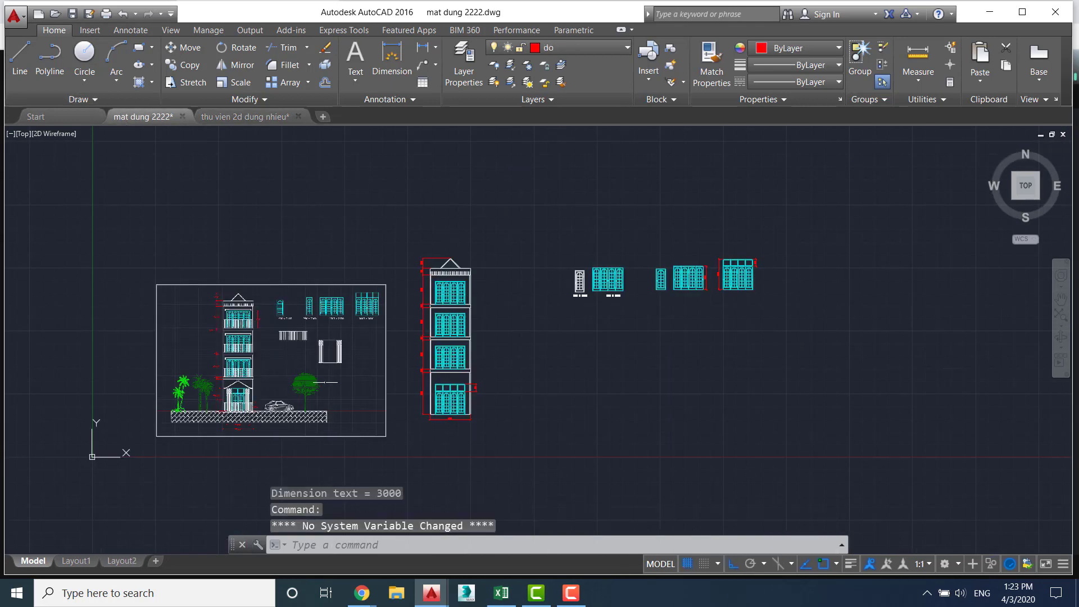
Pan past the 900 x 2100 block to the right-hand facade's upper floors and roof
middle_drag(419, 362, 521, 362)
scroll(612, 243, up, 3)
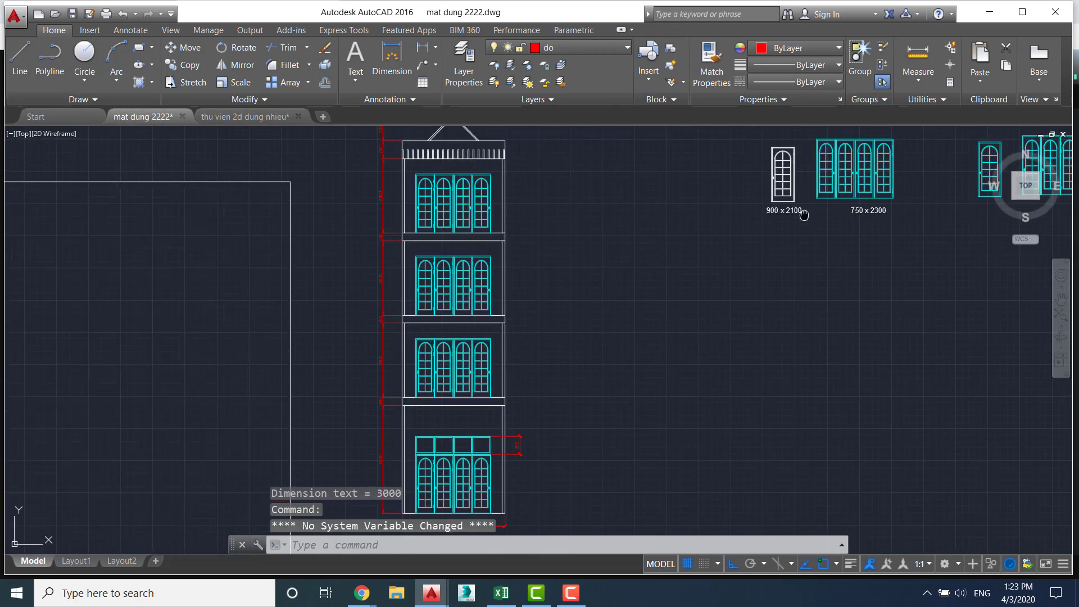
middle_drag(795, 212, 562, 310)
scroll(562, 310, up, 2)
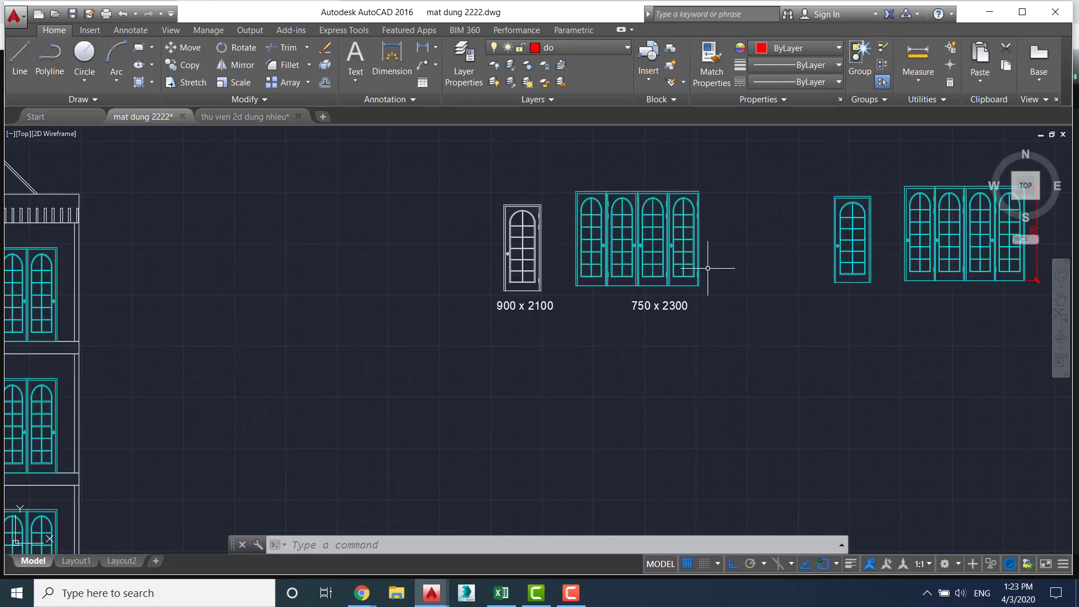
scroll(716, 301, down, 3)
middle_drag(441, 354, 514, 282)
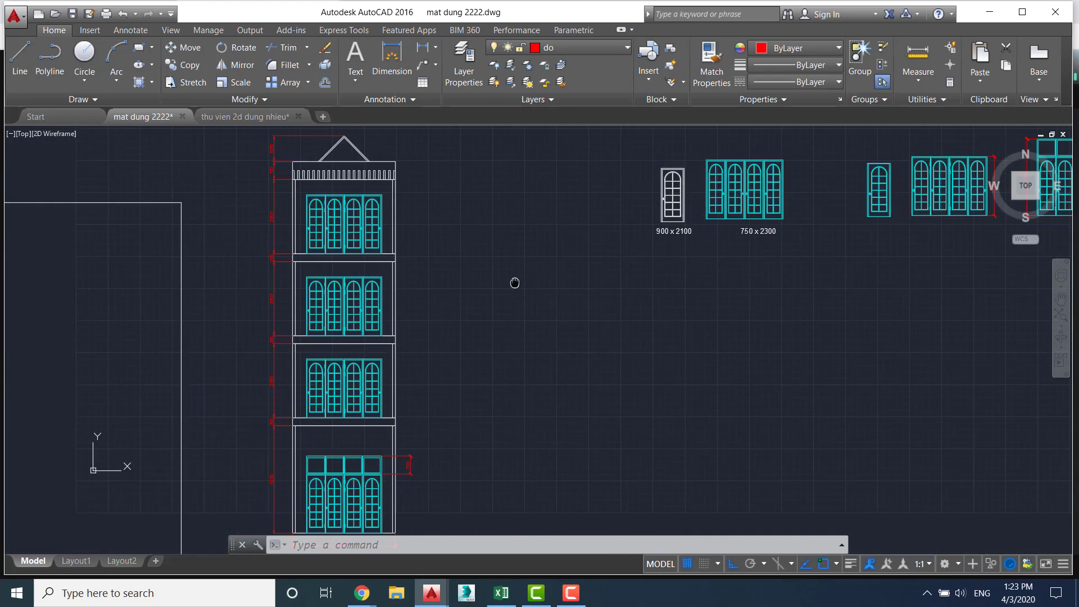
scroll(626, 313, up, 2)
middle_drag(626, 313, 596, 367)
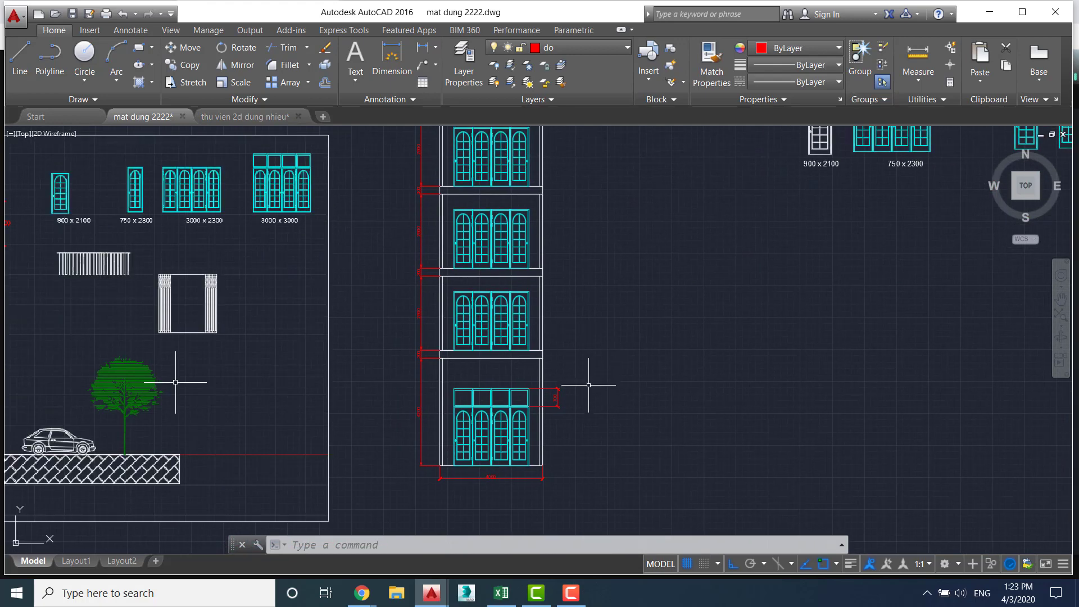
middle_drag(278, 355, 309, 451)
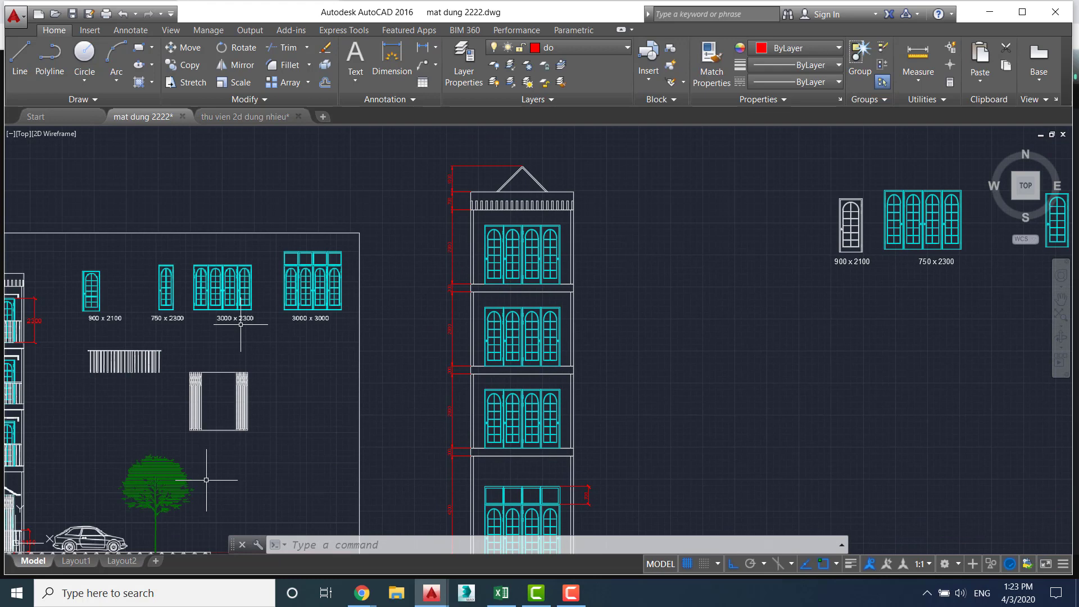
Add a trial 100 linear dimension above the facade's inner frame corner
scroll(473, 282, up, 4)
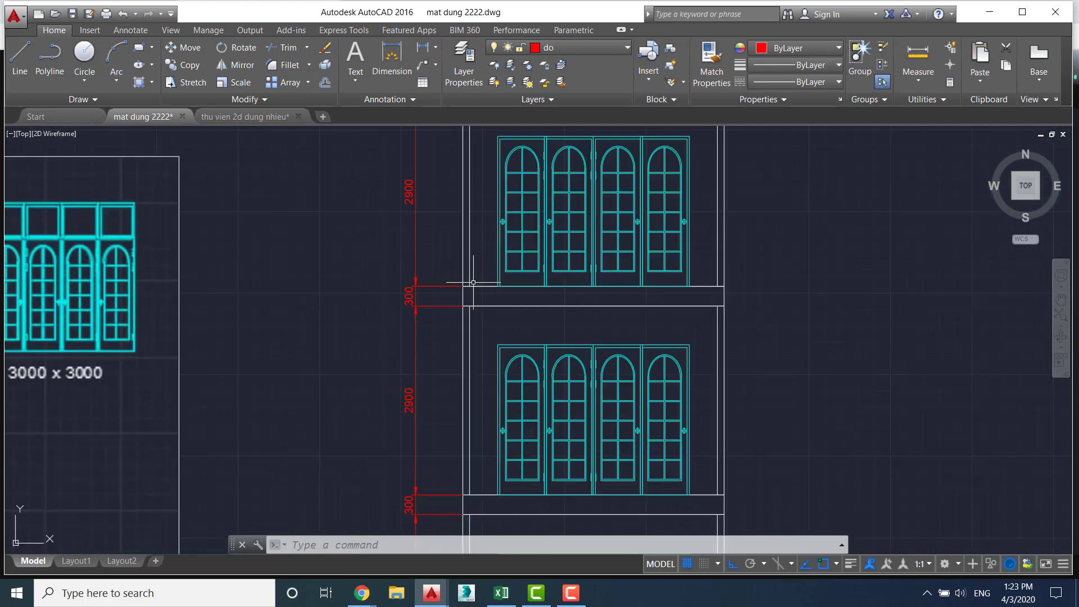
middle_drag(471, 232, 407, 352)
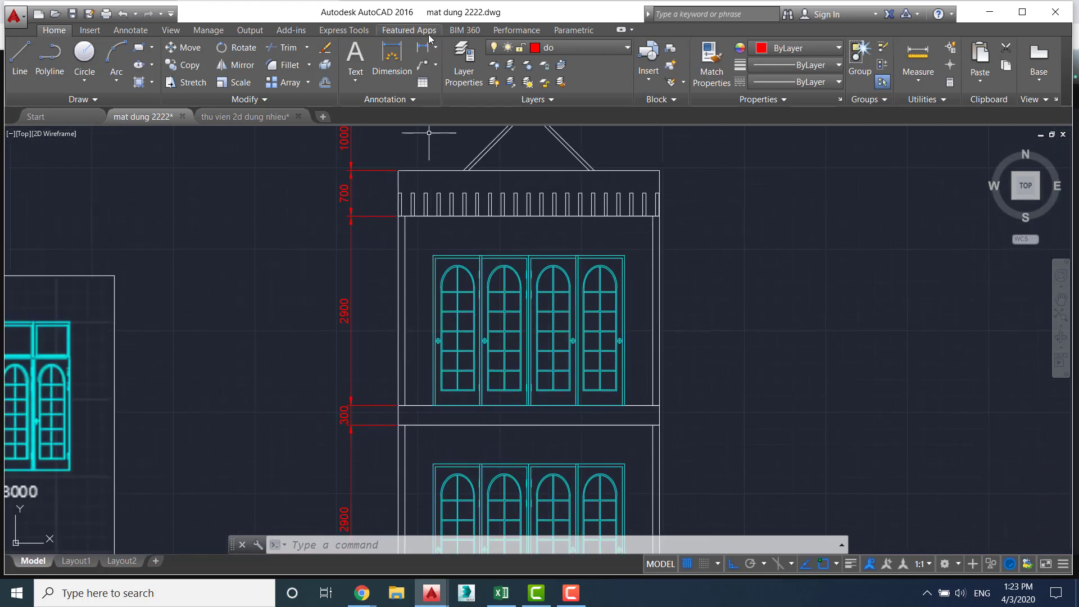
click(436, 49)
click(456, 69)
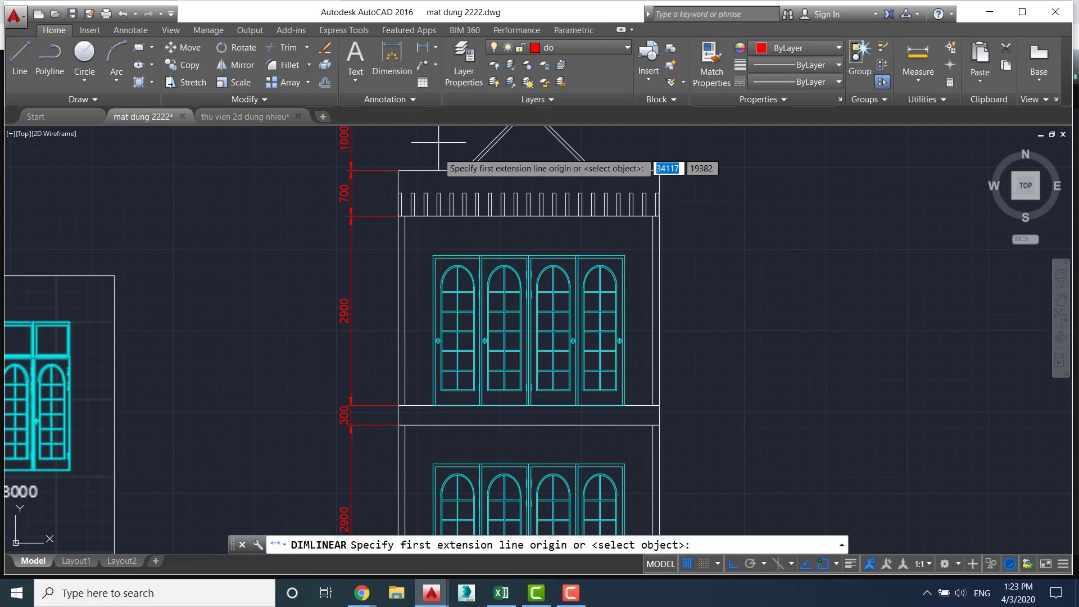
scroll(413, 270, up, 2)
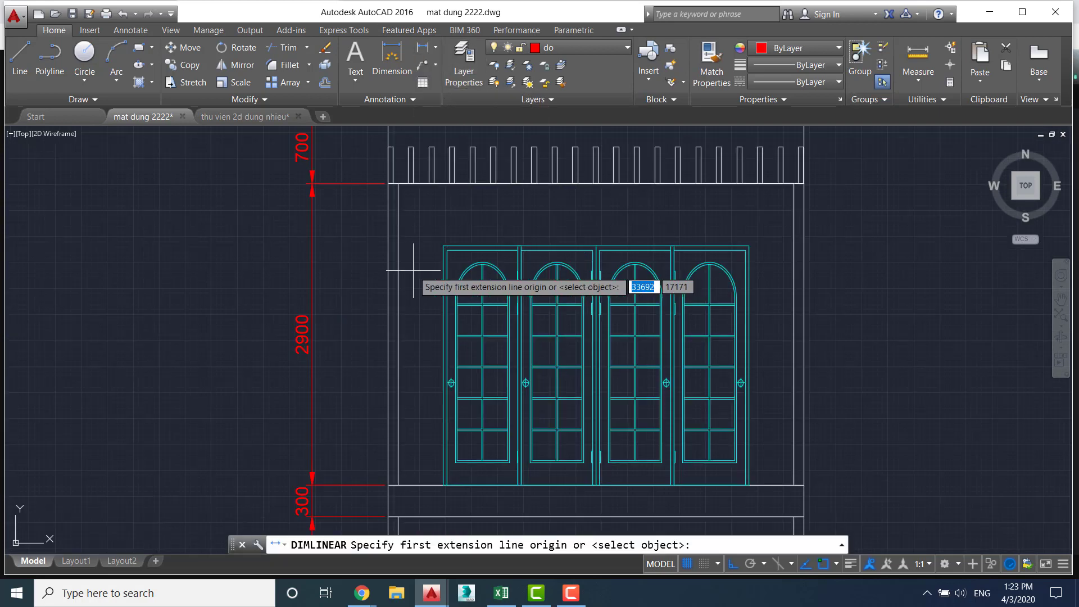
click(397, 183)
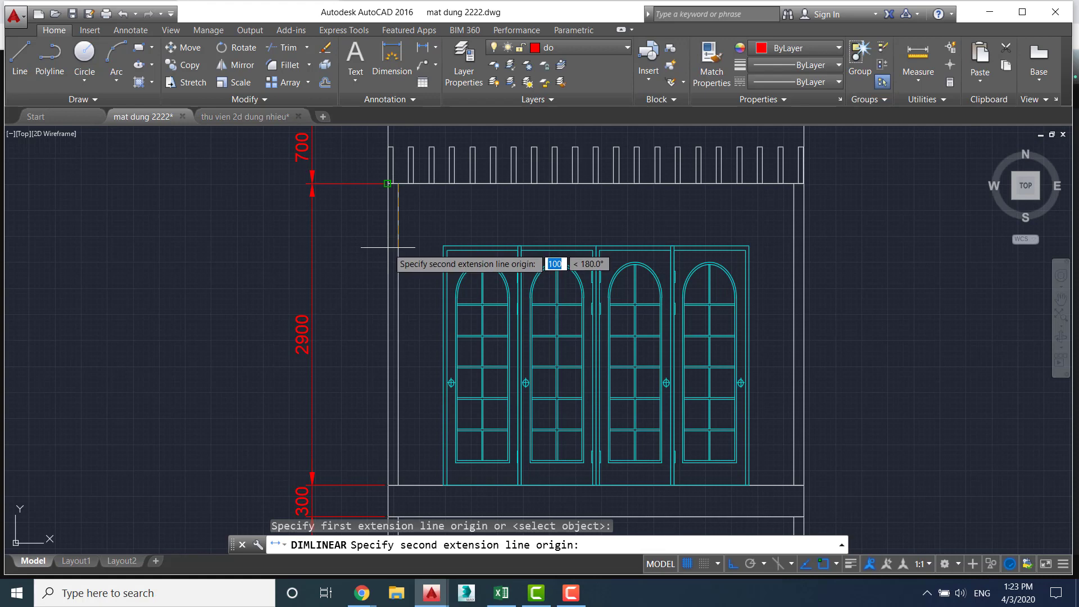
click(388, 183)
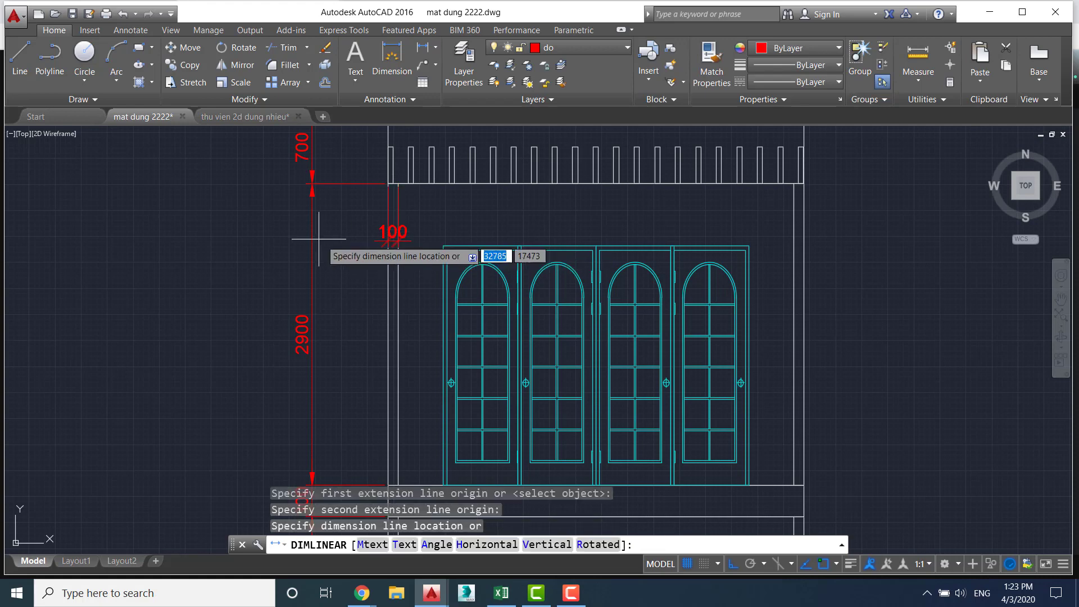
click(415, 222)
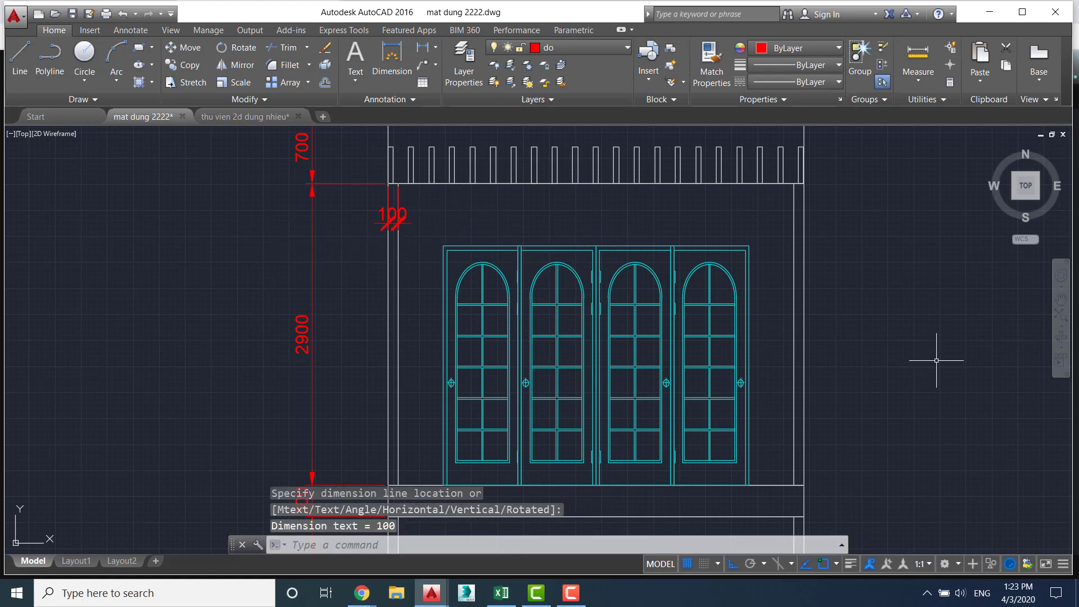
Undo with Ctrl+Z and zoom out to the facade, trees and car
mouse_move(936, 360)
middle_down()
mouse_move(631, 335)
mouse_move(481, 308)
middle_up()
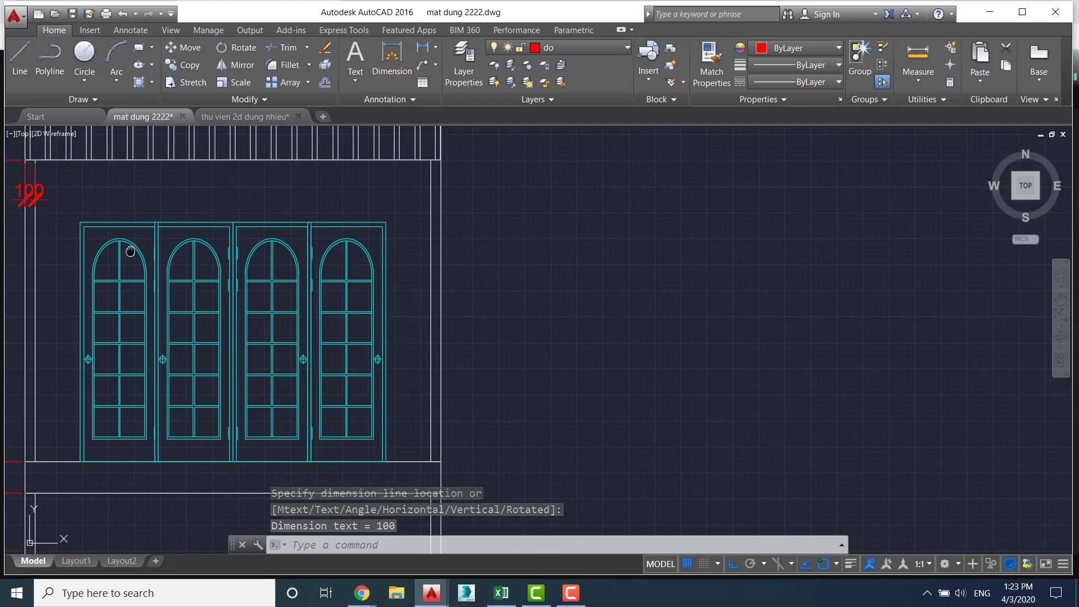
key(ctrl+z)
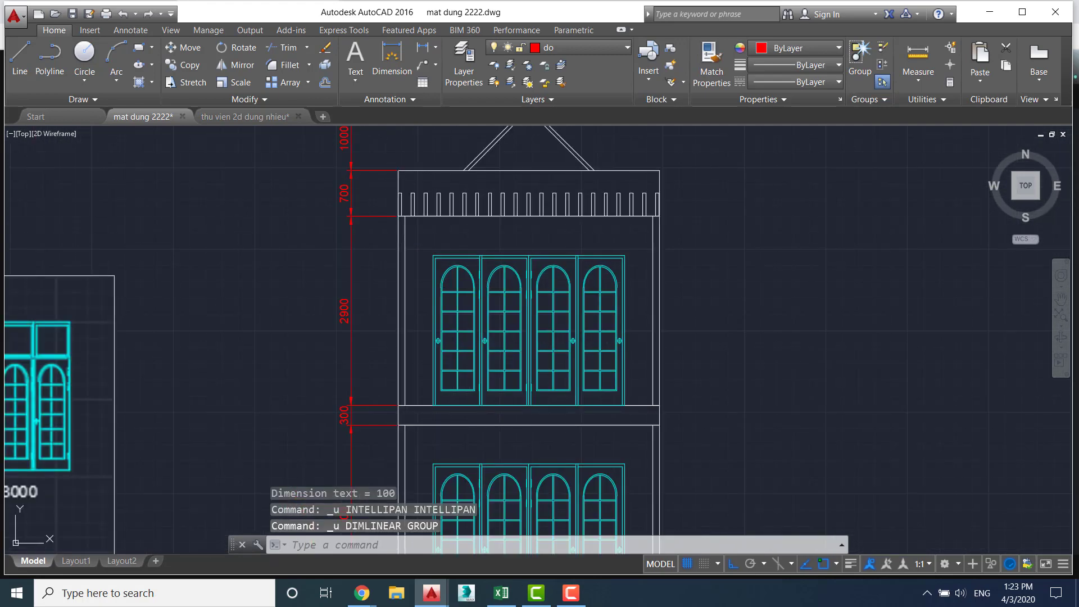
scroll(482, 288, down, 3)
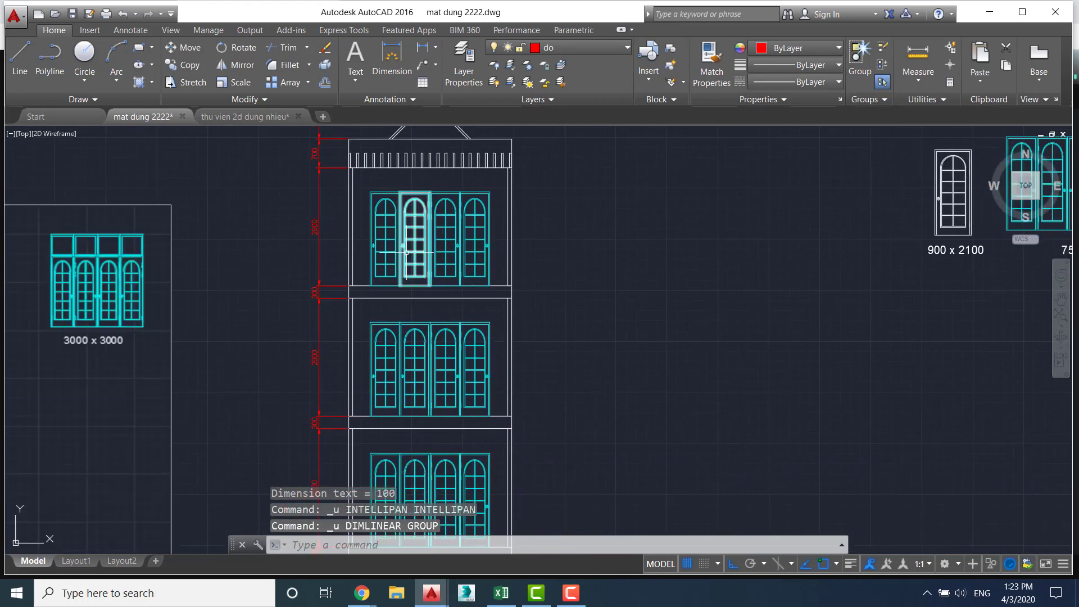
middle_drag(200, 287, 551, 181)
scroll(455, 304, down, 2)
Pan and zoom across the facade's lower floors, car, roof and window blocks
middle_drag(277, 322, 429, 260)
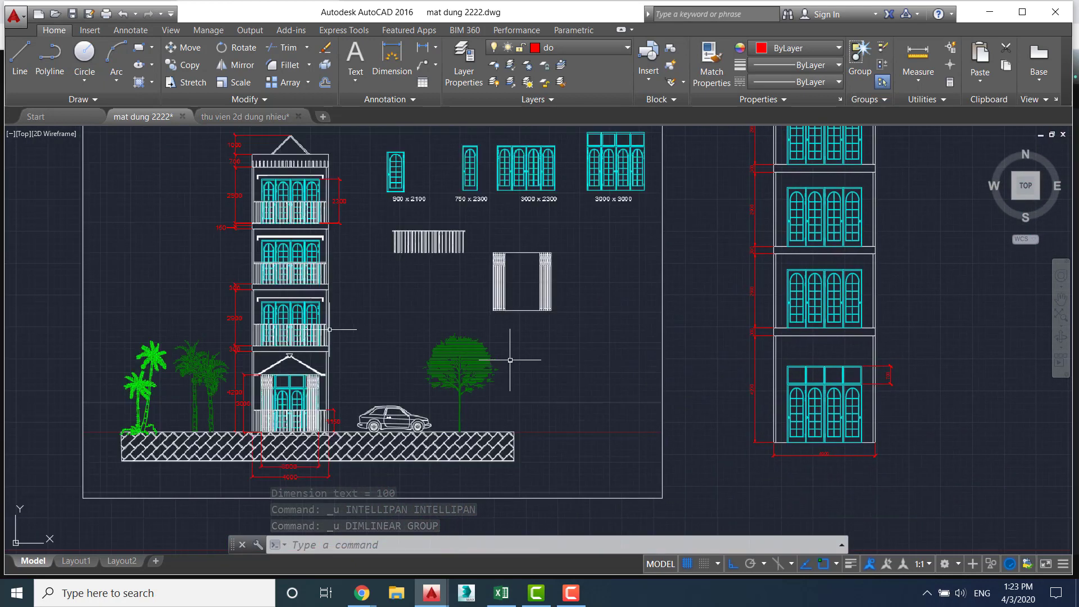
scroll(293, 350, up, 2)
scroll(292, 349, up, 2)
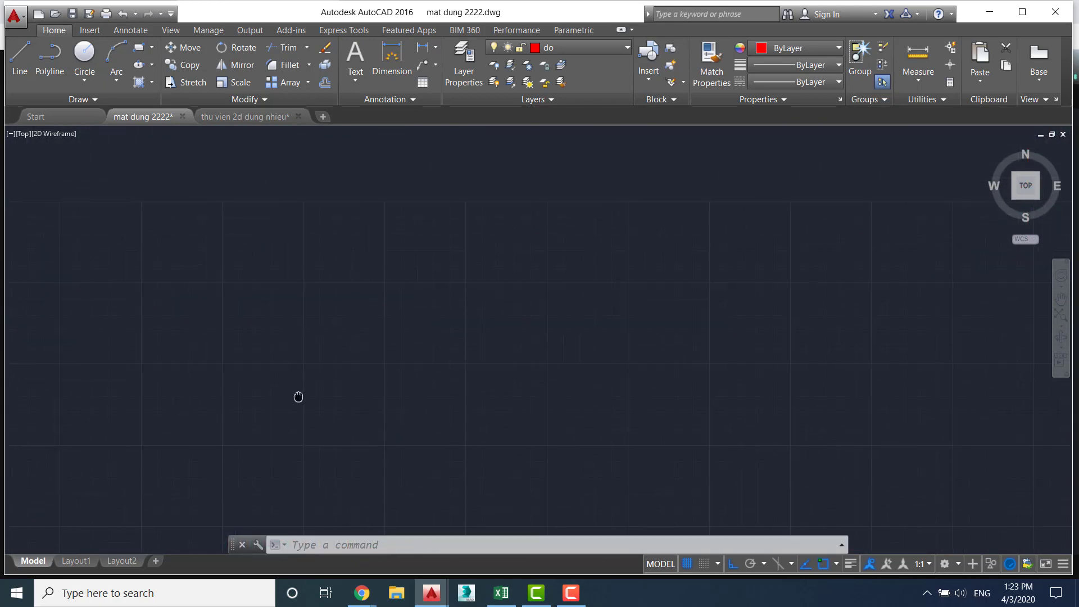
scroll(298, 270, down, 1)
scroll(303, 195, down, 1)
middle_drag(303, 195, 299, 291)
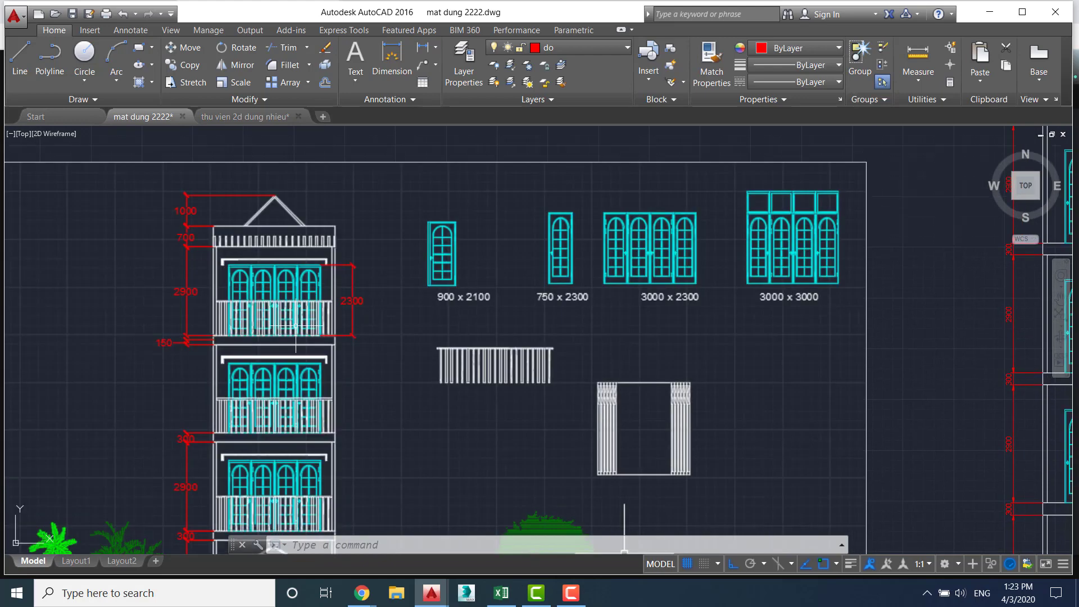
scroll(262, 279, up, 2)
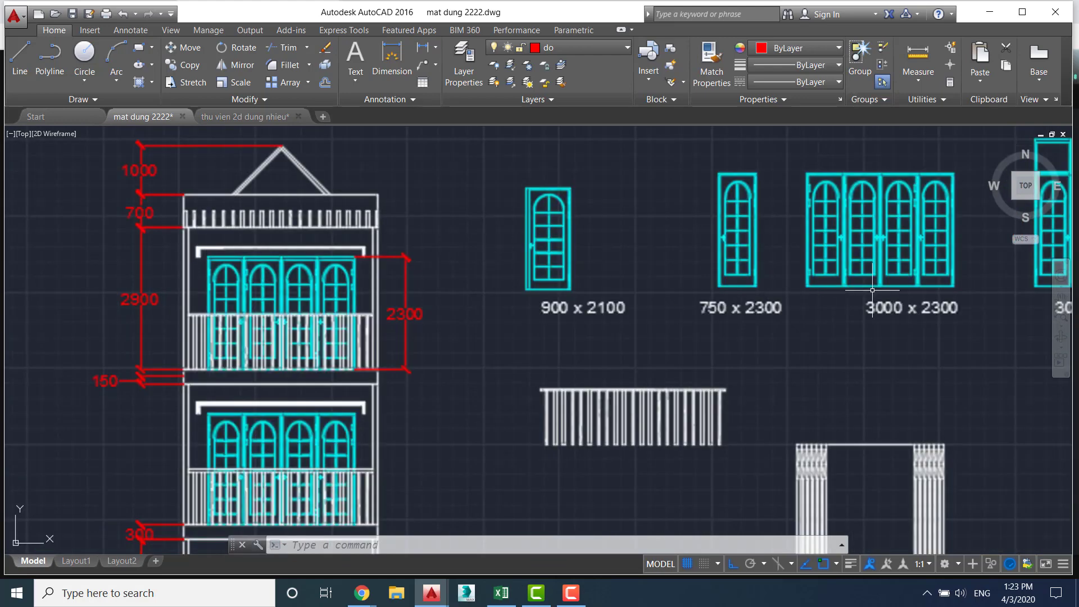
scroll(876, 290, down, 3)
scroll(855, 446, down, 2)
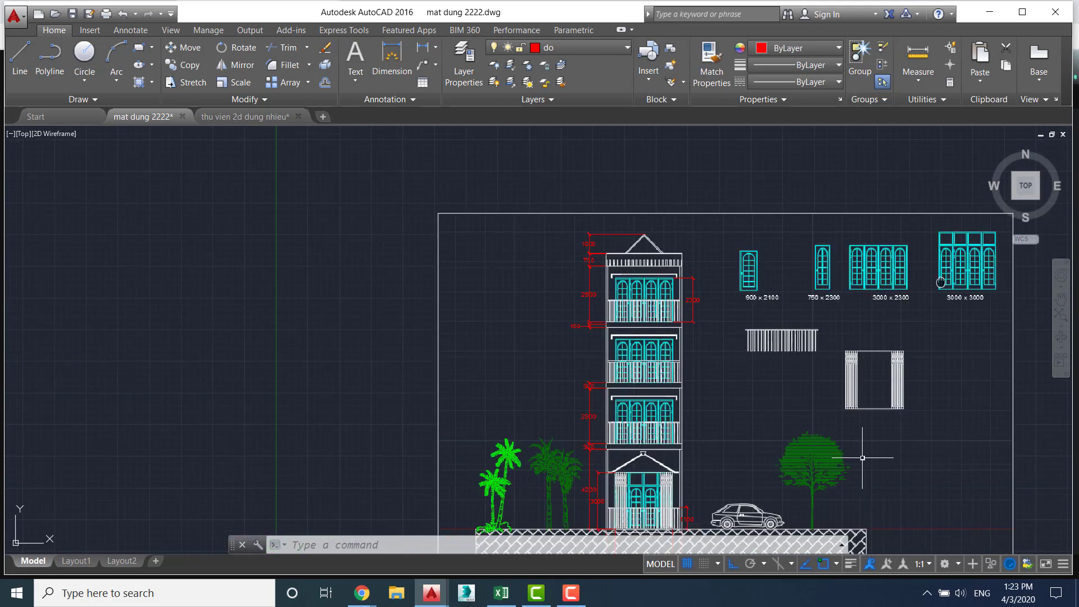
Zoom out to both facades, then close in on the right-hand facade's top storey
middle_drag(855, 446, 561, 446)
mouse_move(828, 266)
middle_down()
mouse_move(507, 307)
mouse_move(486, 334)
middle_up()
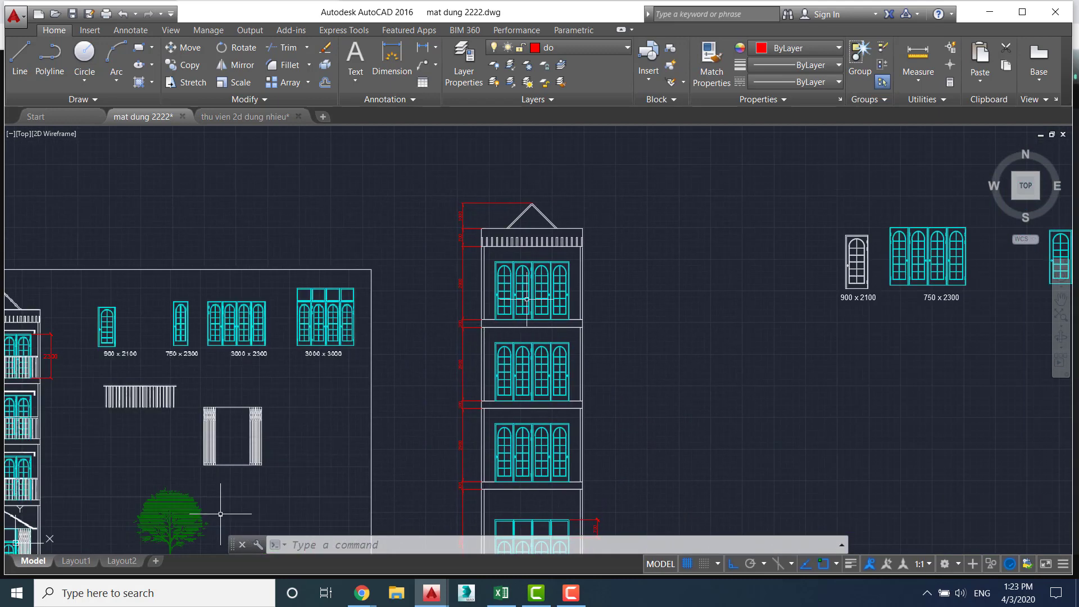
scroll(517, 337, up, 2)
scroll(589, 200, up, 2)
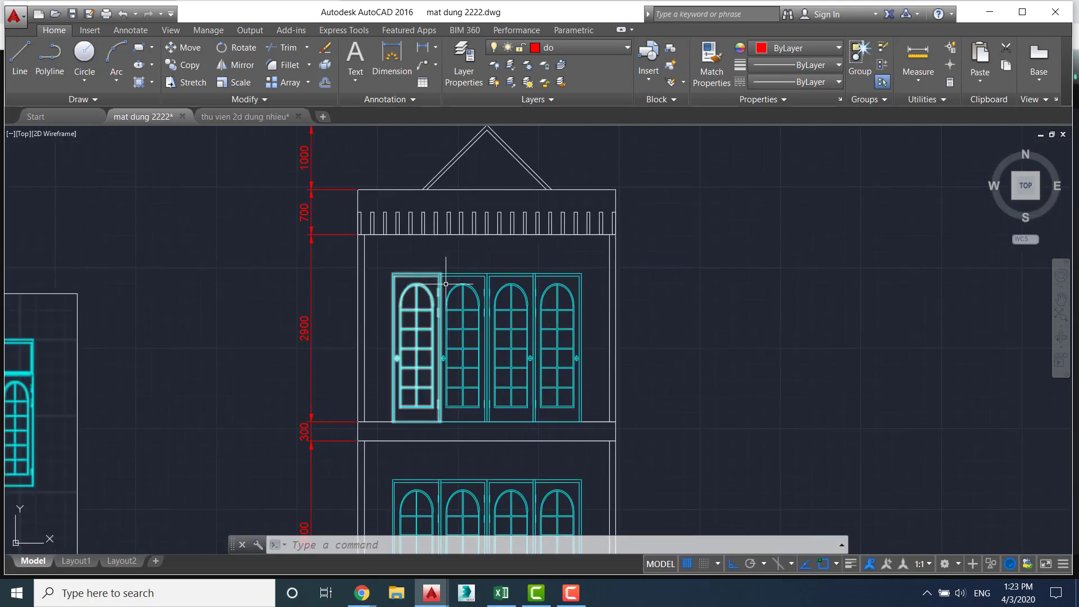
click(44, 71)
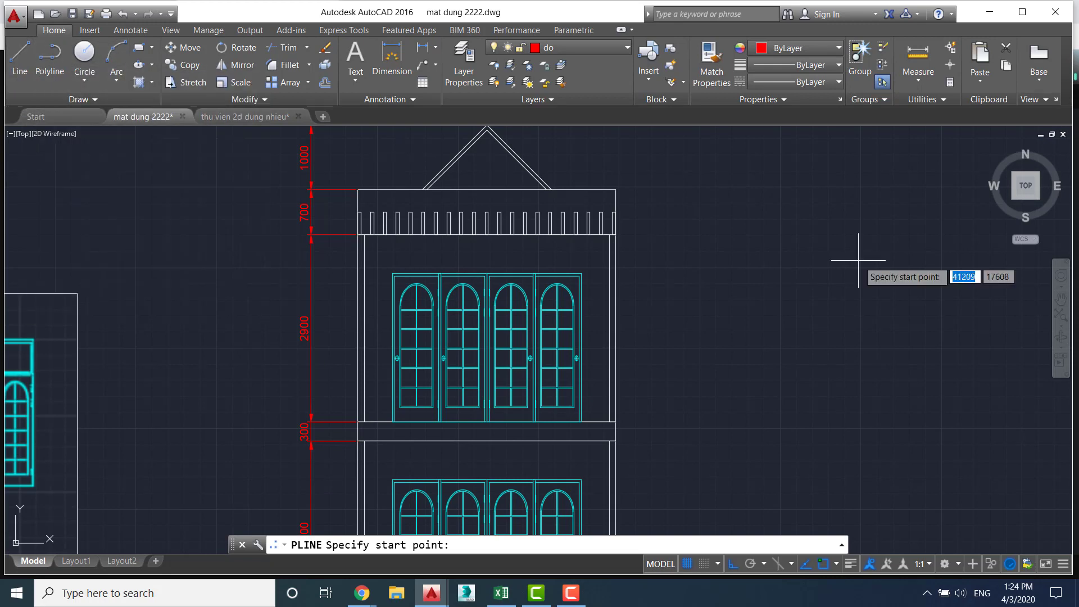
scroll(400, 281, up, 2)
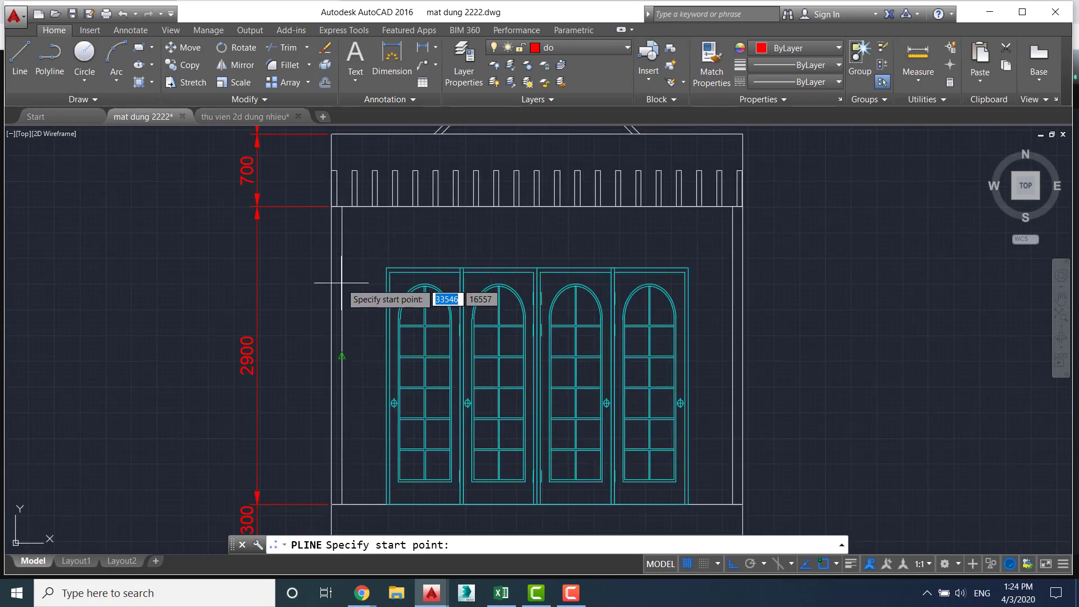
middle_drag(381, 260, 384, 274)
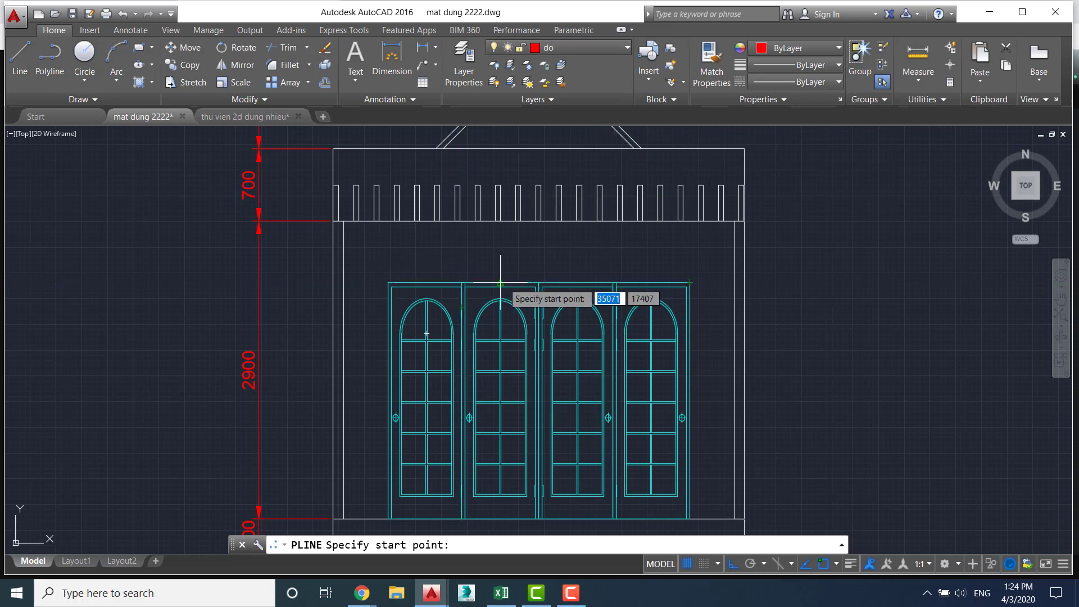
click(922, 53)
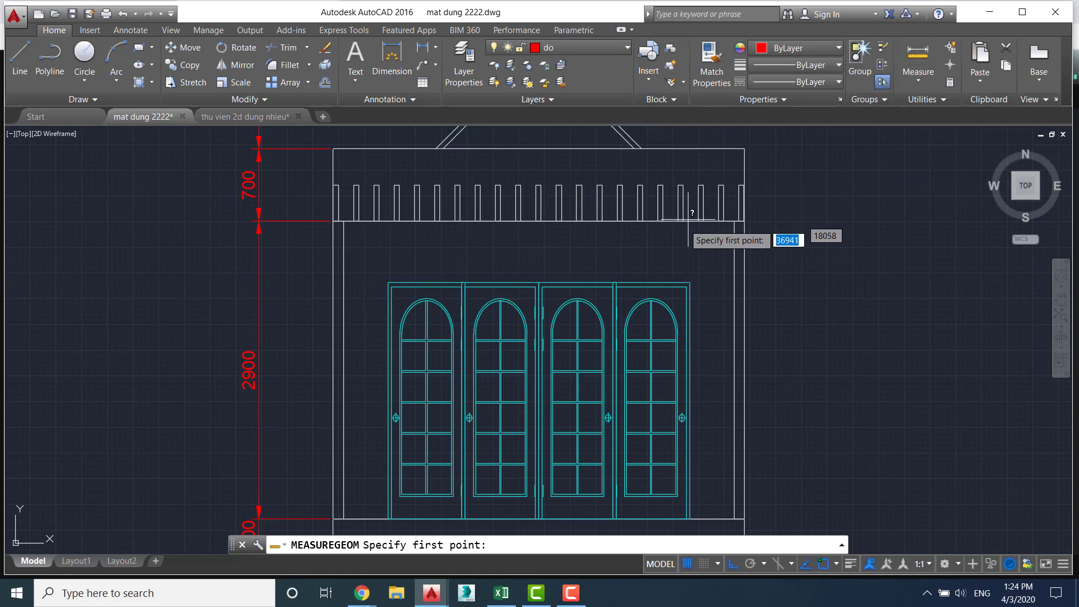
click(689, 283)
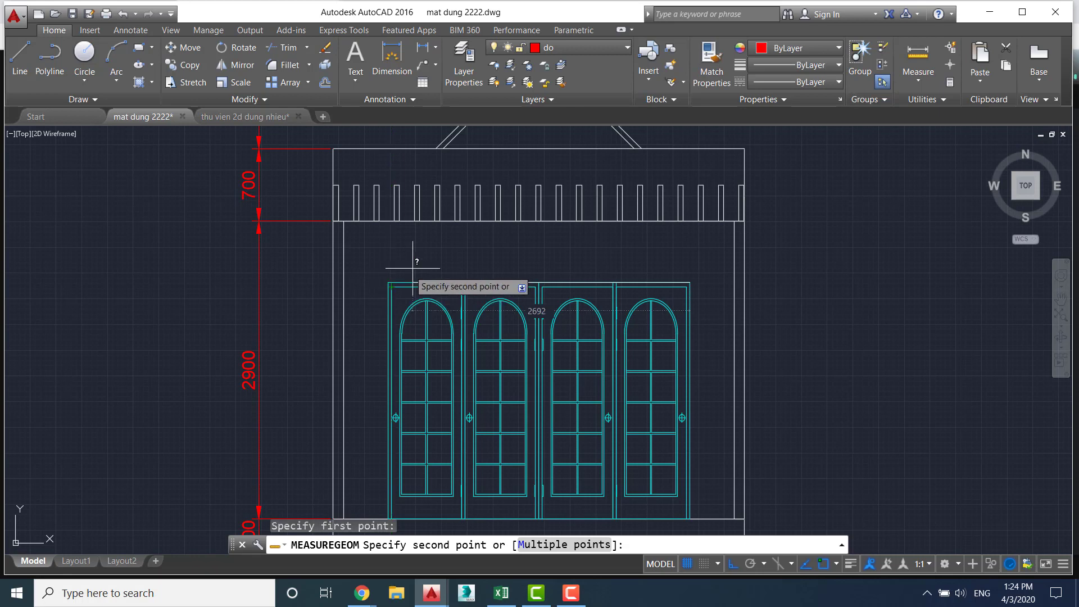
key(Escape)
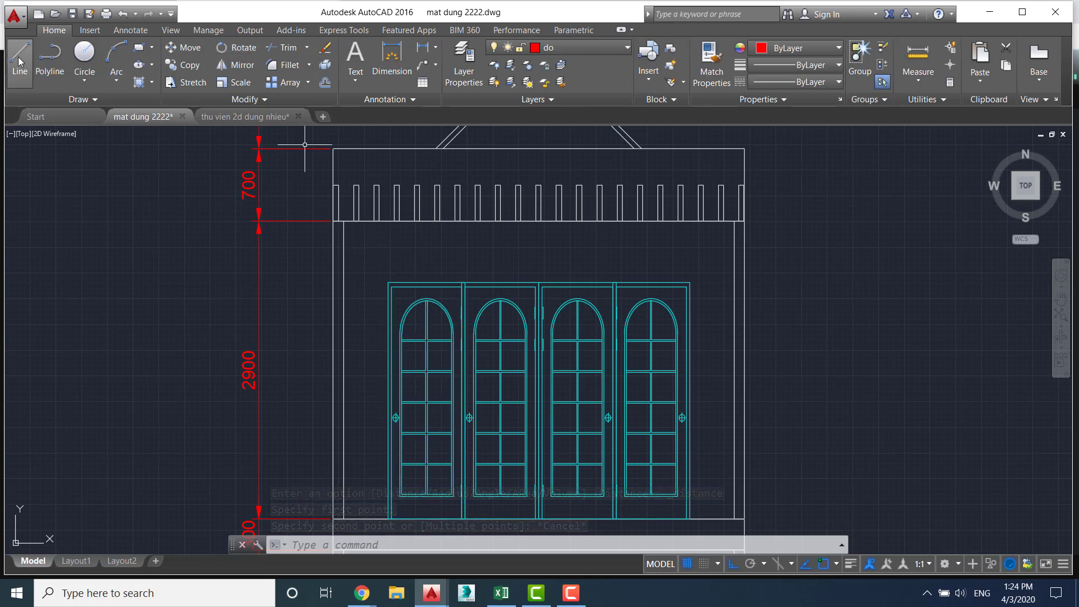
Begin a polyline 200 left of the door frame, then cancel it
click(50, 59)
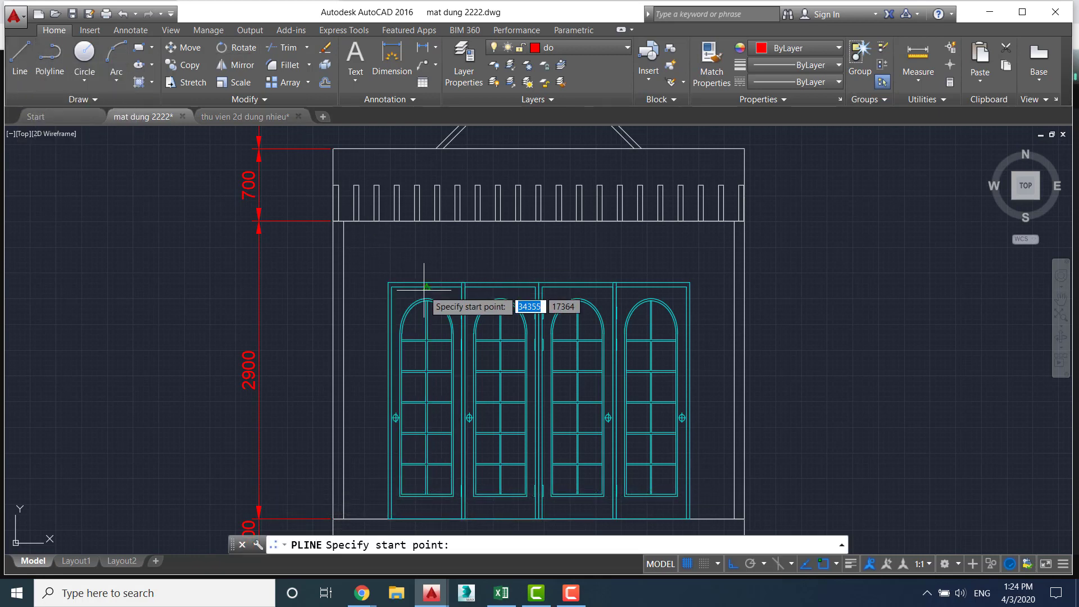
scroll(425, 289, up, 2)
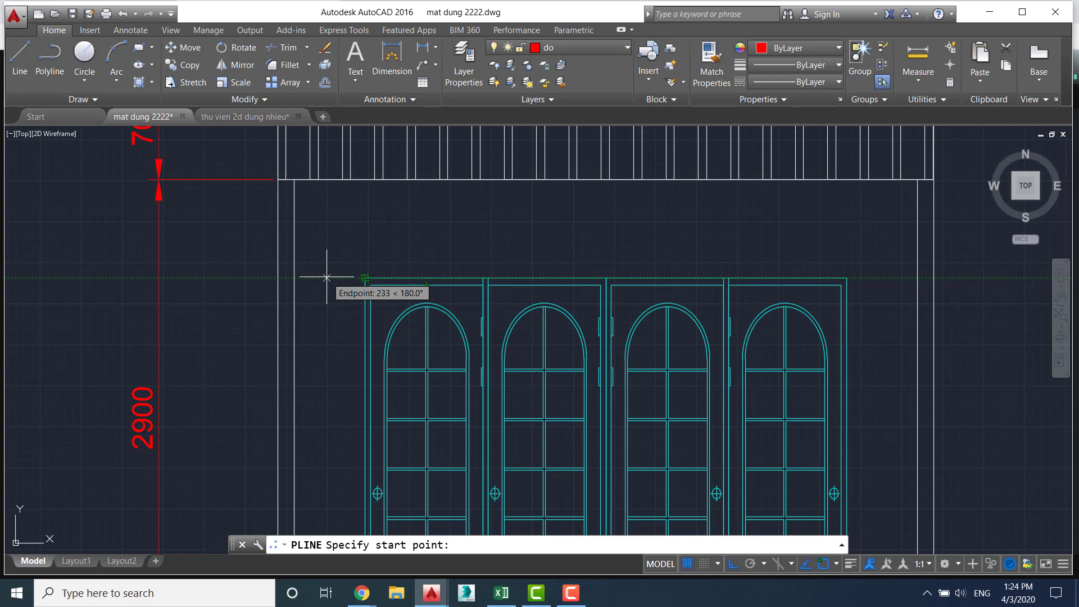
text(200)
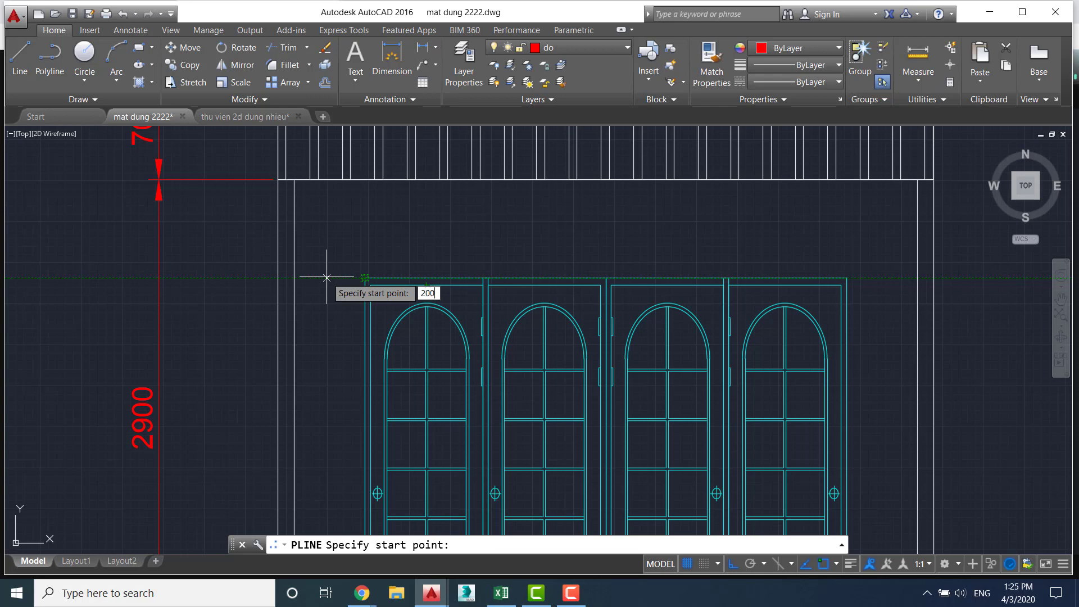
key(Return)
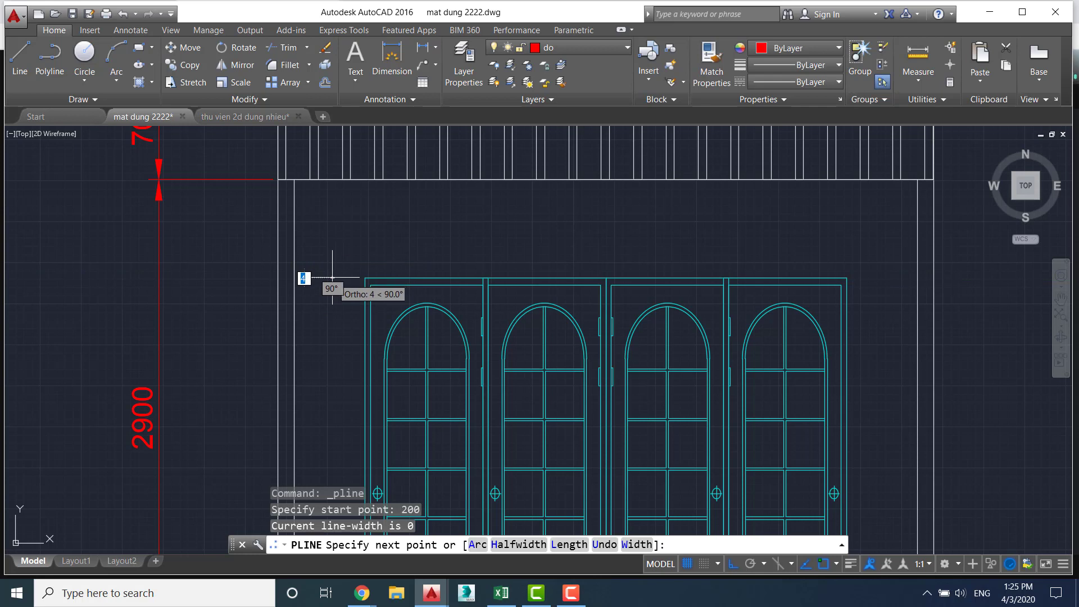
key(Escape)
Make layer 0 the current layer and start a new polyline
click(604, 49)
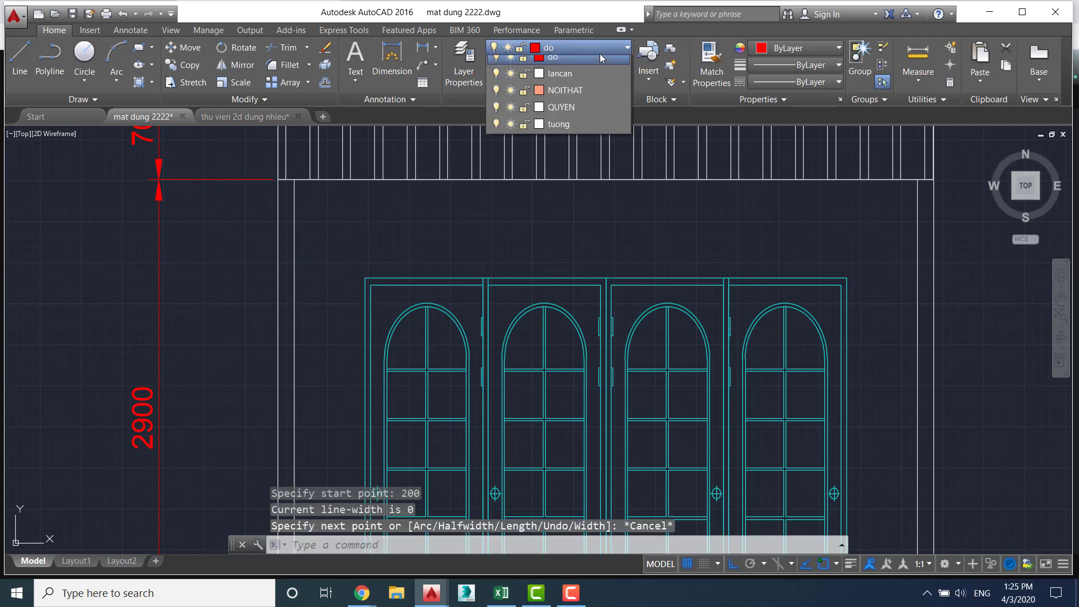
click(579, 70)
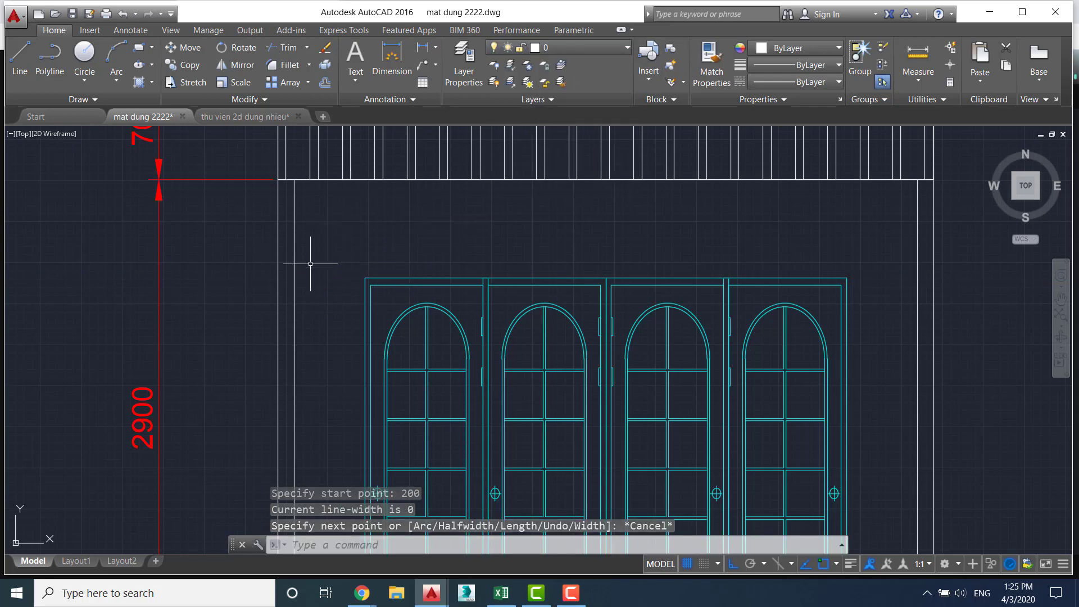
click(41, 56)
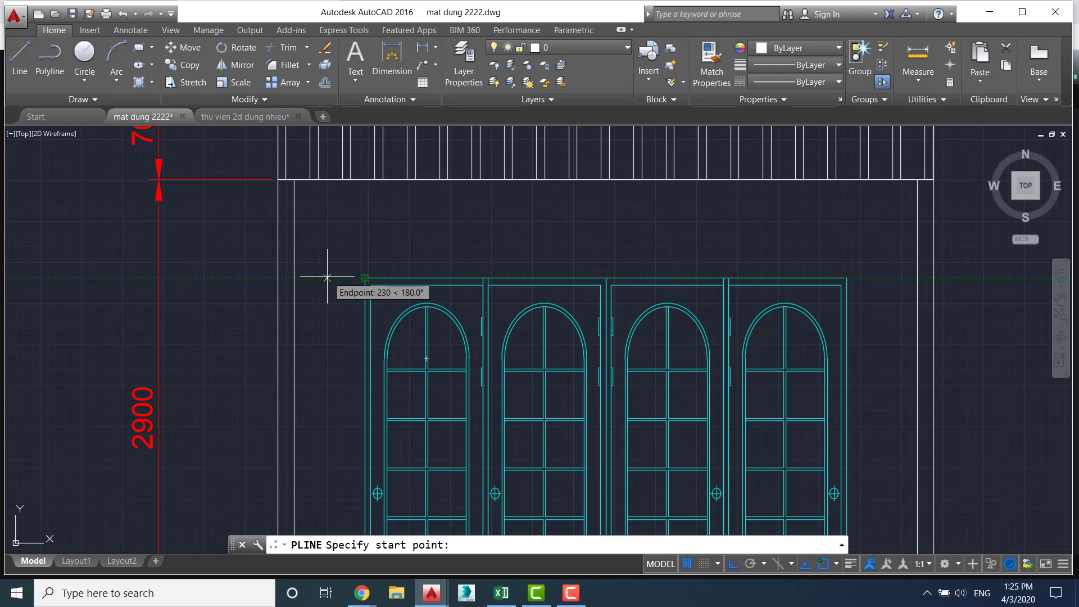
Start the polyline 200 from the door-frame corner, Ortho off, with width 50 at both ends
text(200)
key(Return)
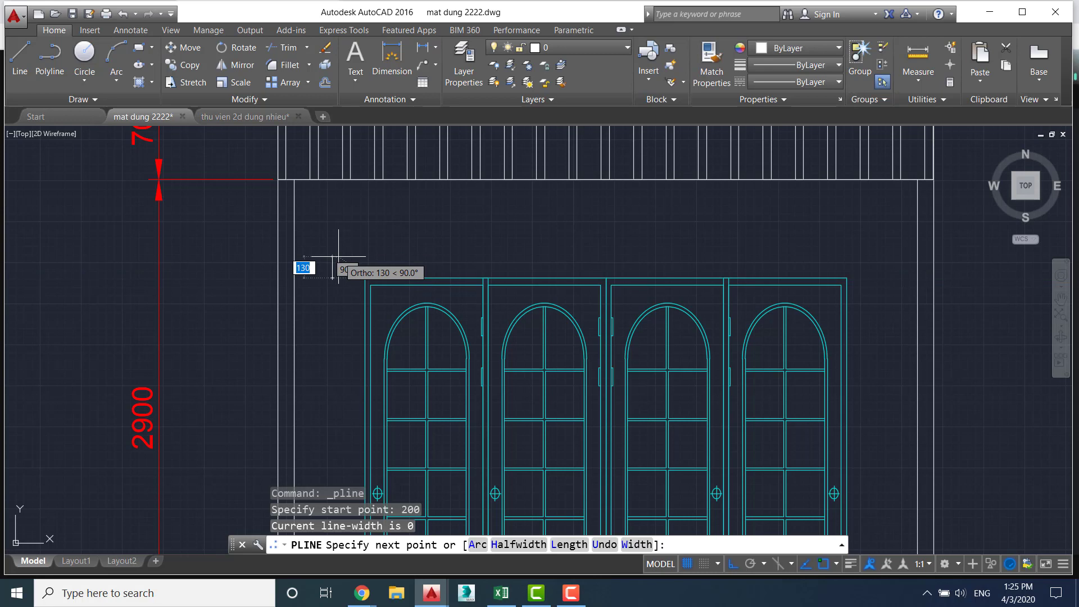
key(F8)
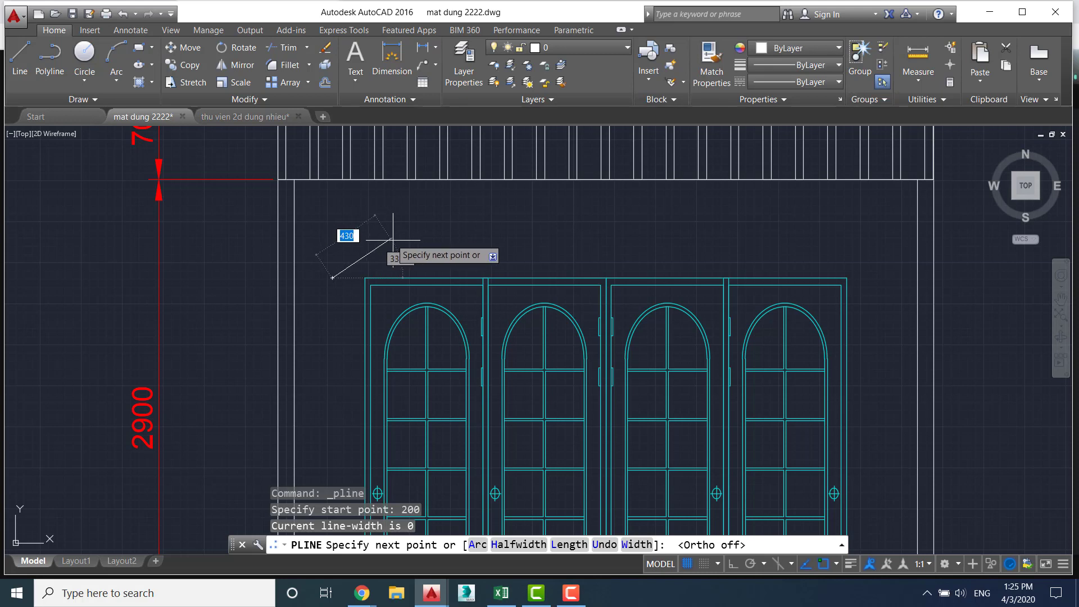
click(630, 544)
text(50)
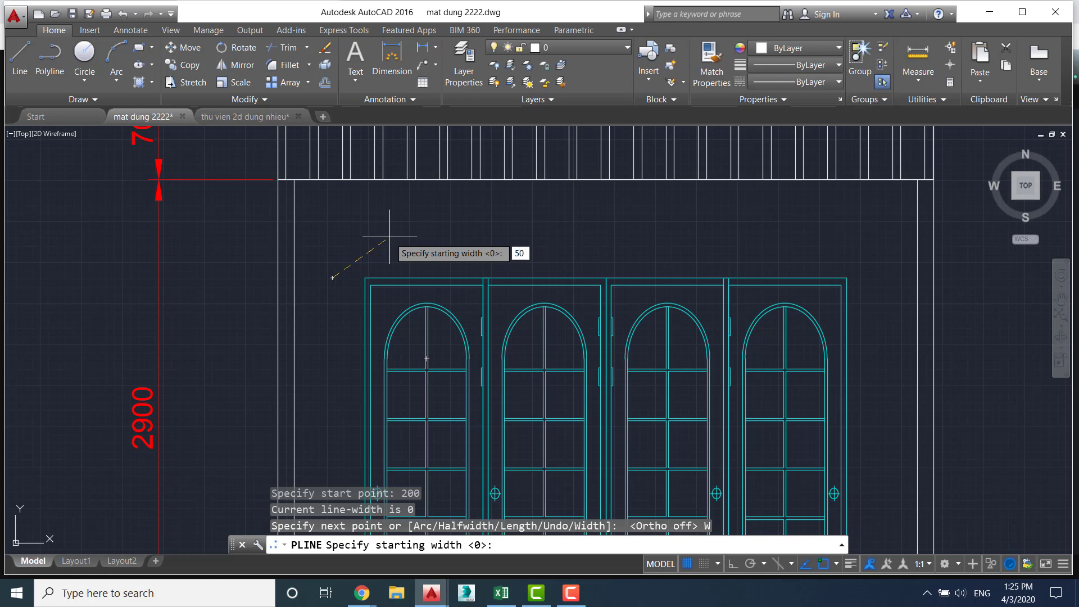
key(Return)
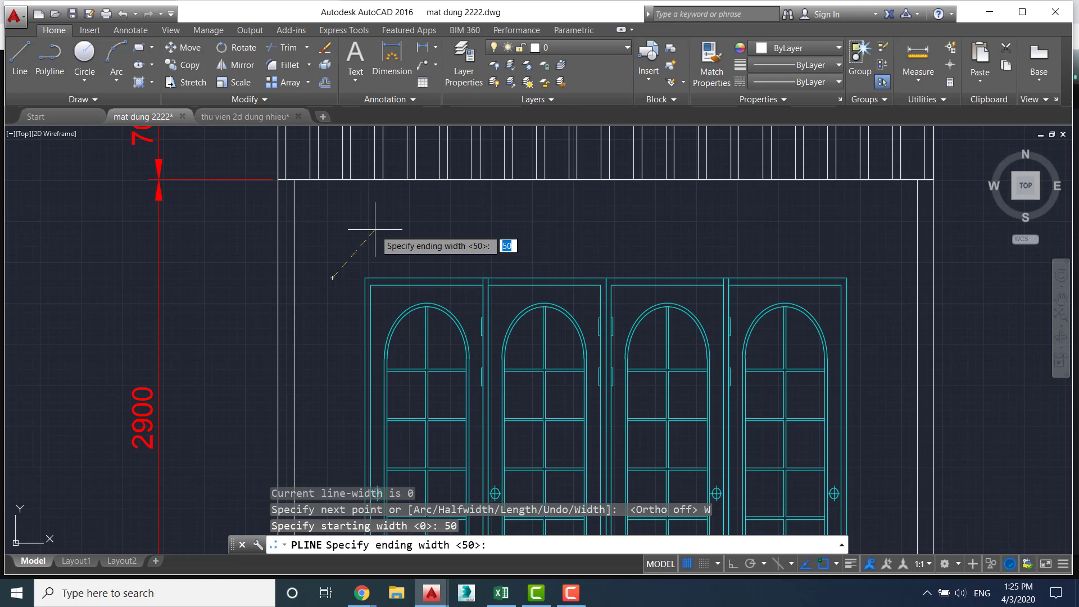
key(Return)
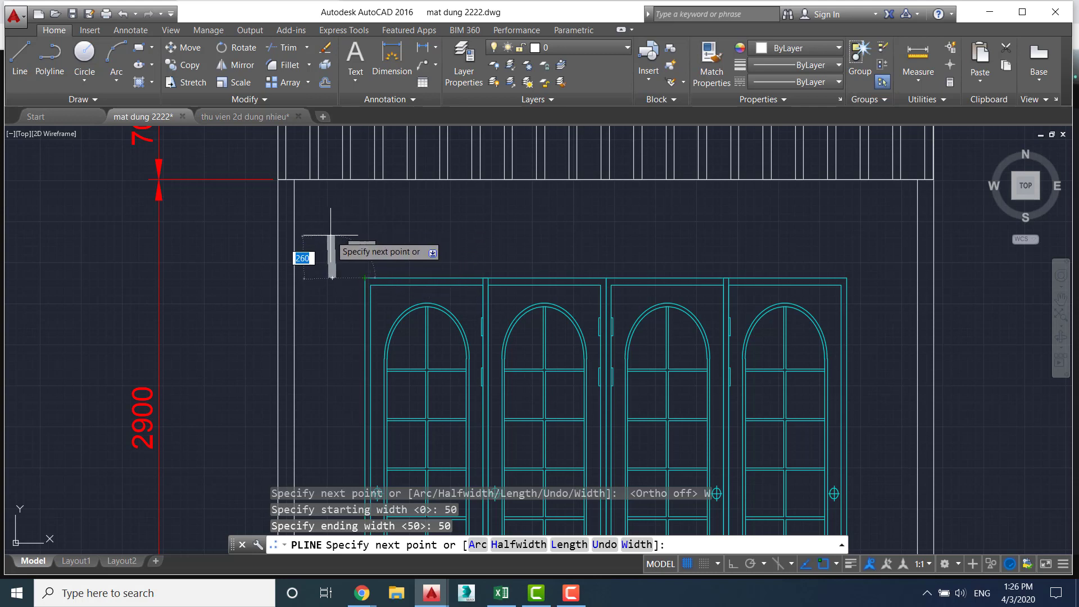
With Ortho on, draw the bracket 200 up, 3400 across and 200 down
key(F8)
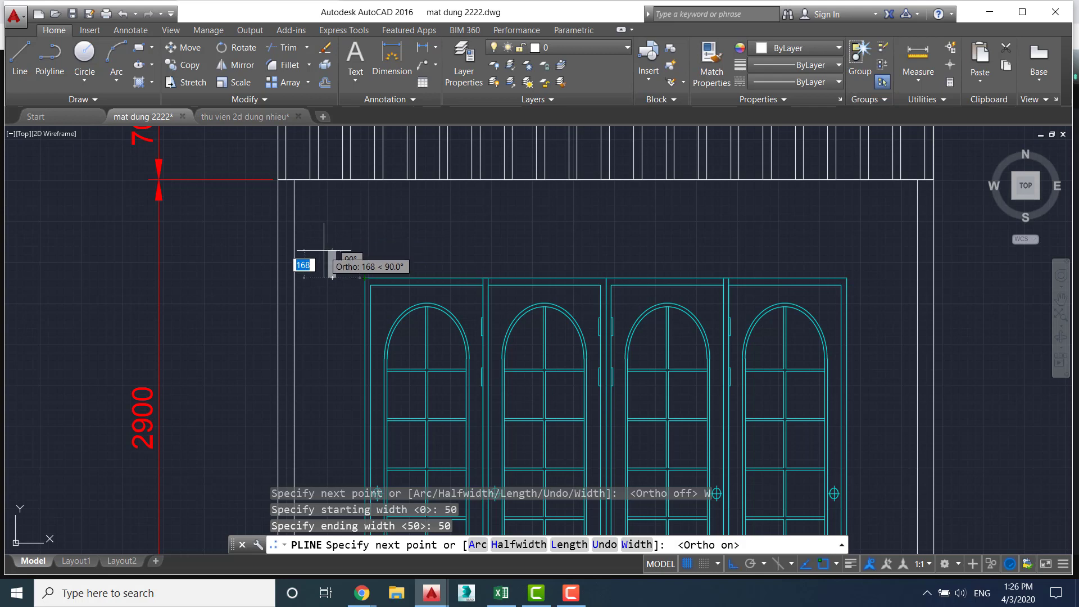
text(200)
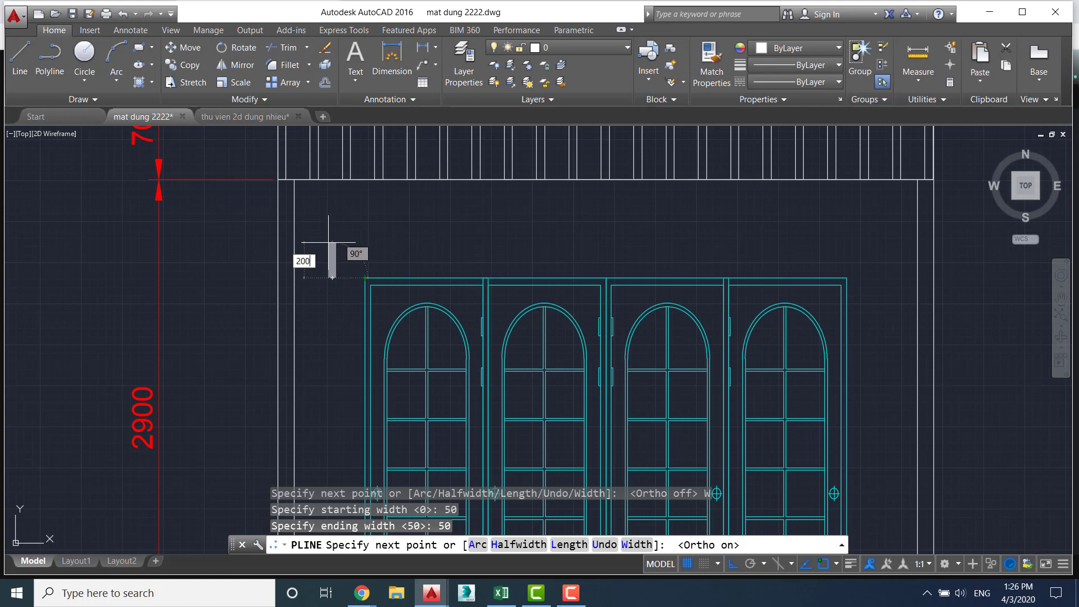
key(Return)
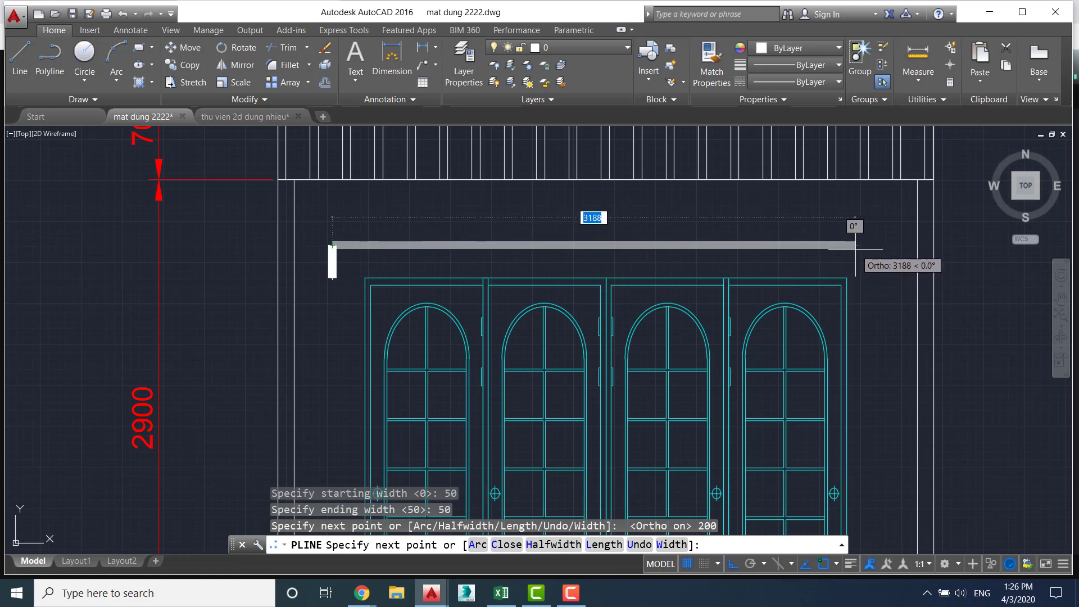
text(3400)
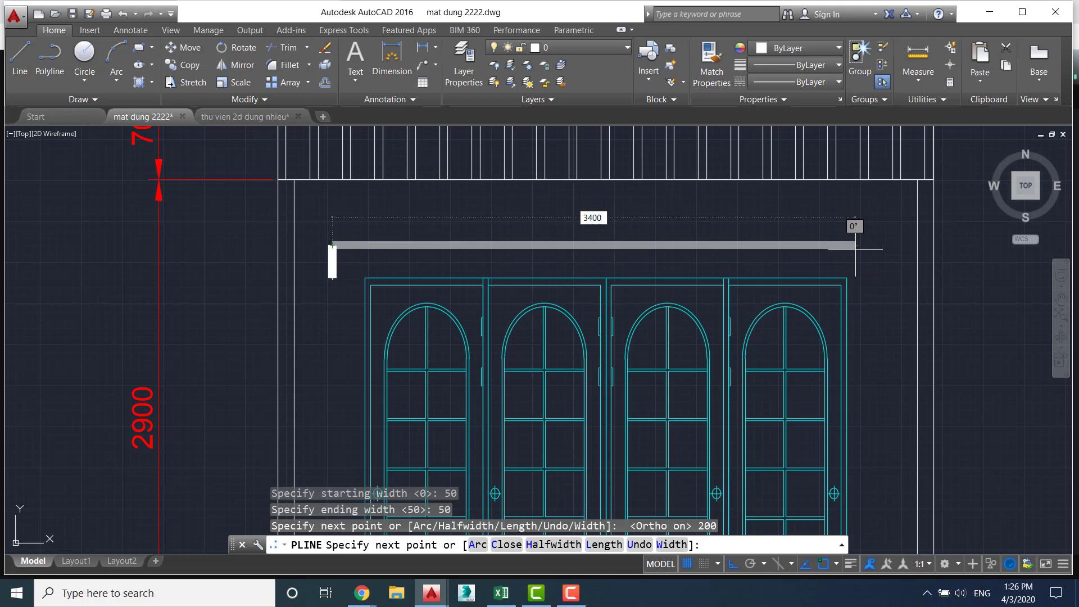
key(Return)
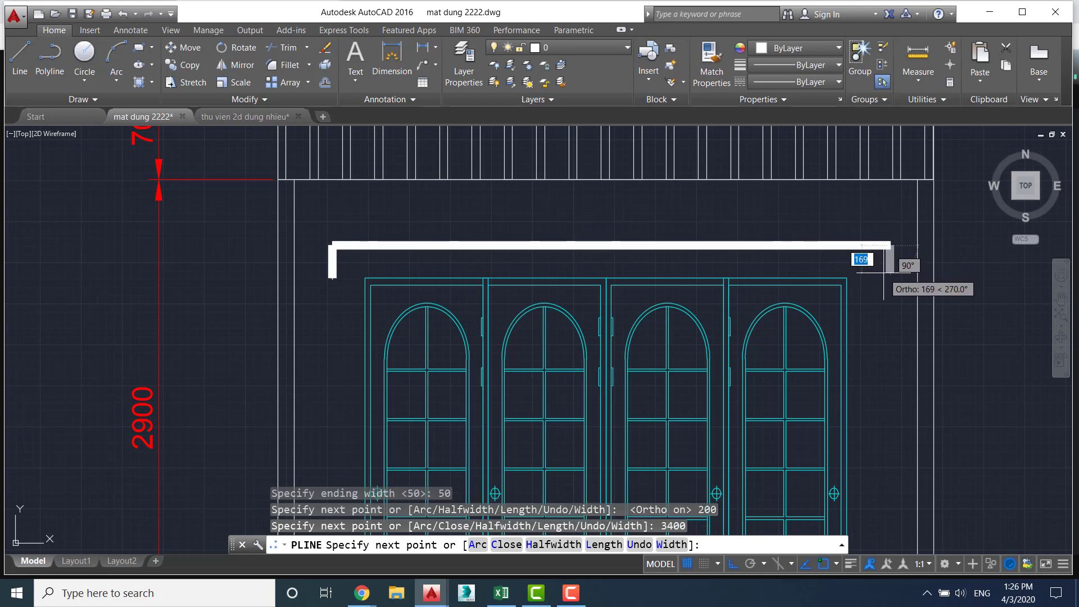
text(200)
key(Return)
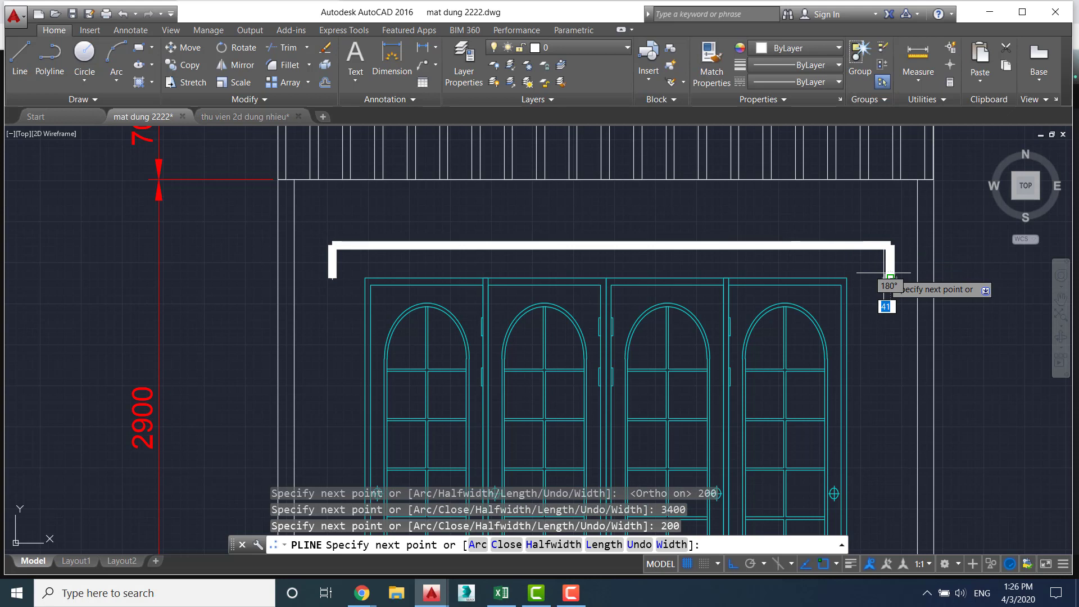
key(Escape)
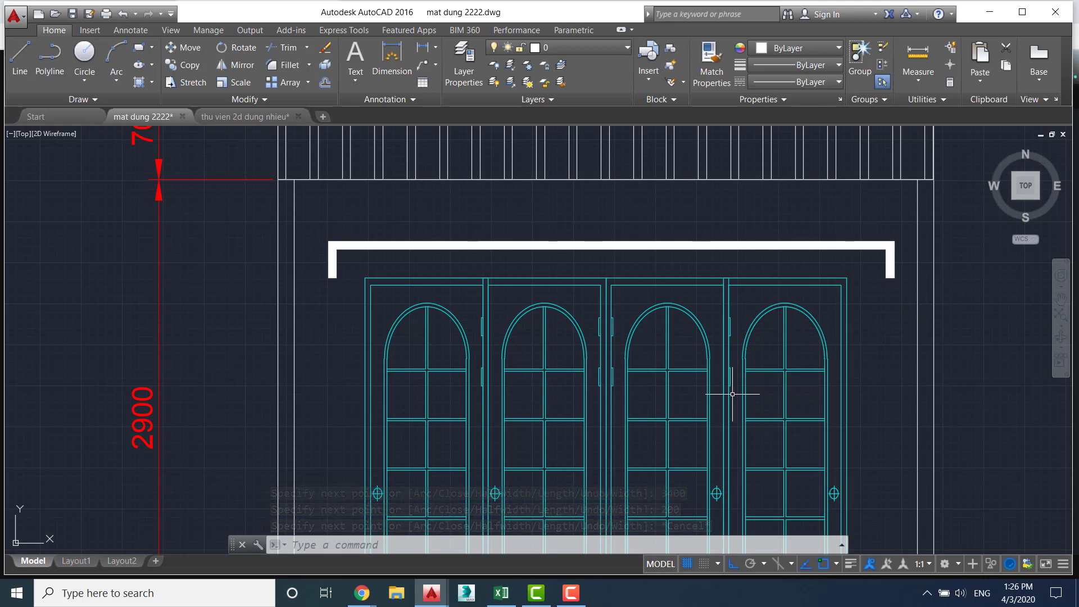
Zoom out and begin copying the bracket, using its midpoint as base point
scroll(737, 394, down, 5)
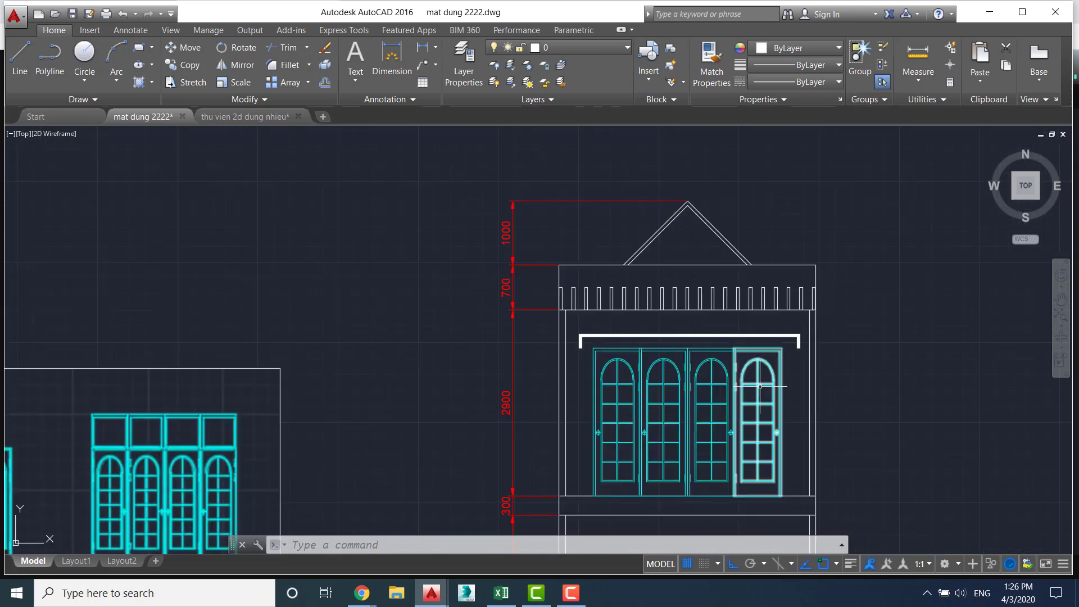
middle_drag(812, 378, 704, 214)
scroll(704, 214, down, 2)
scroll(780, 289, down, 2)
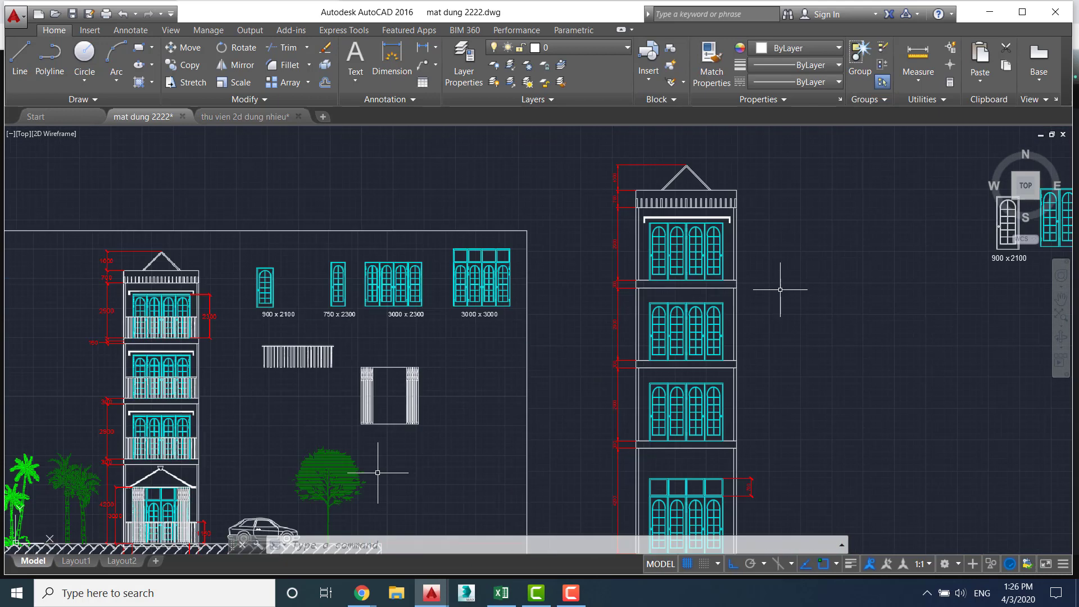
scroll(780, 290, up, 2)
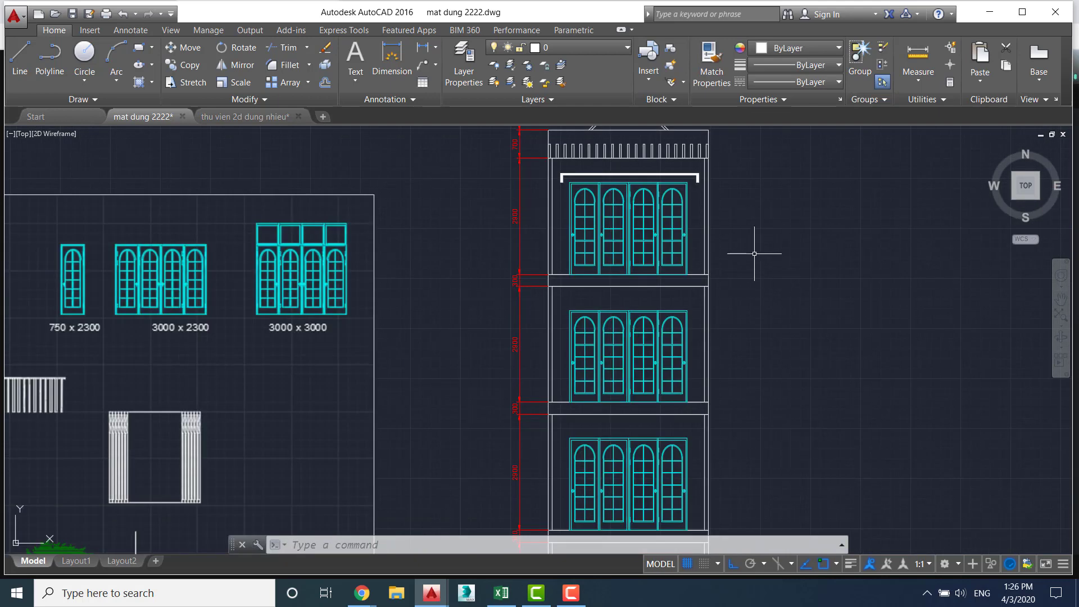
text(CO)
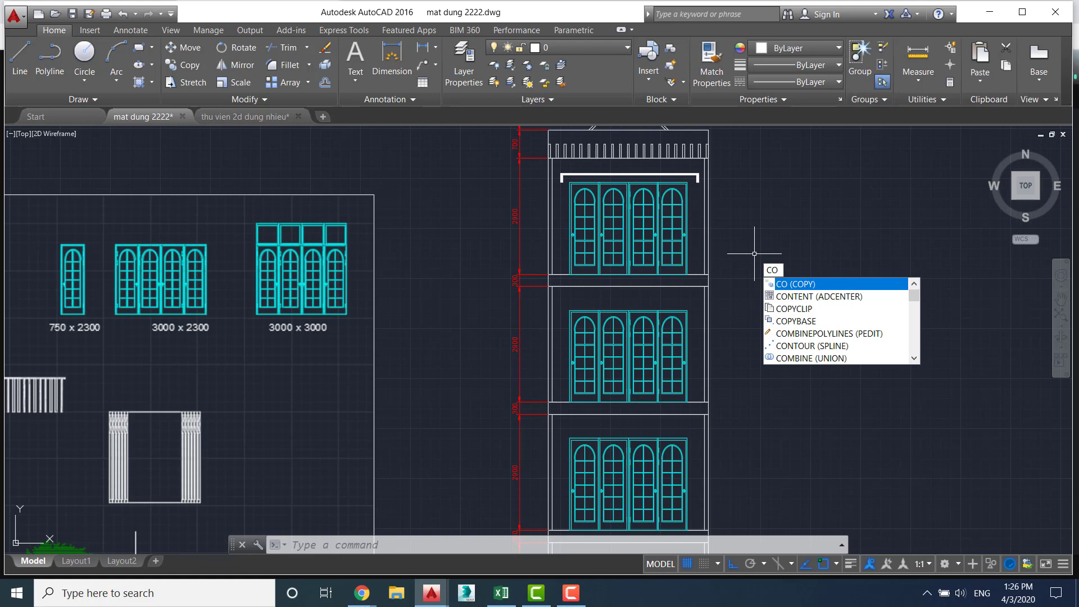
key(Return)
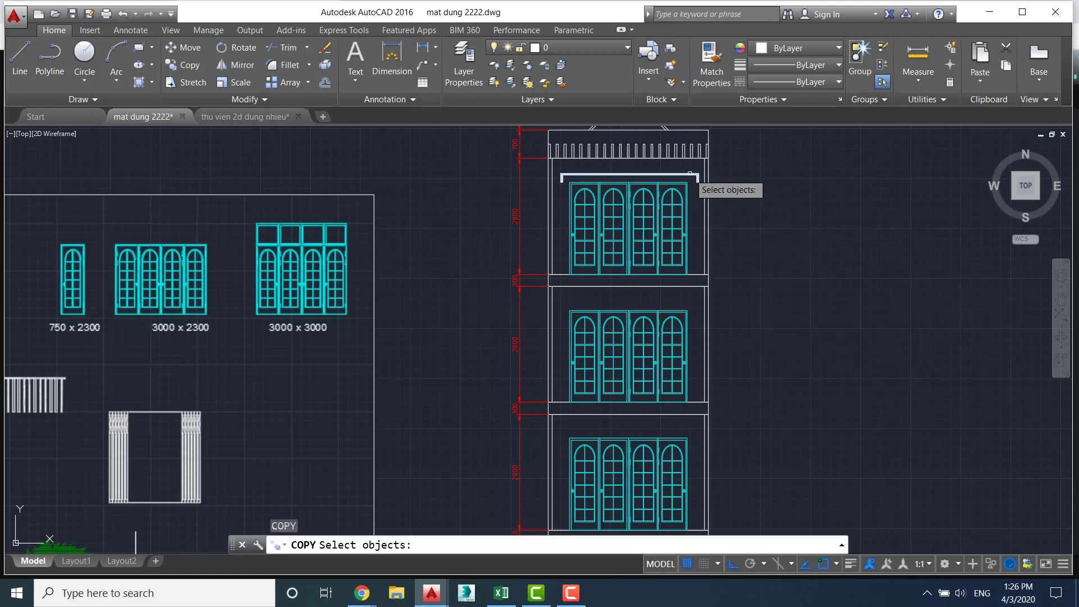
click(689, 174)
key(Return)
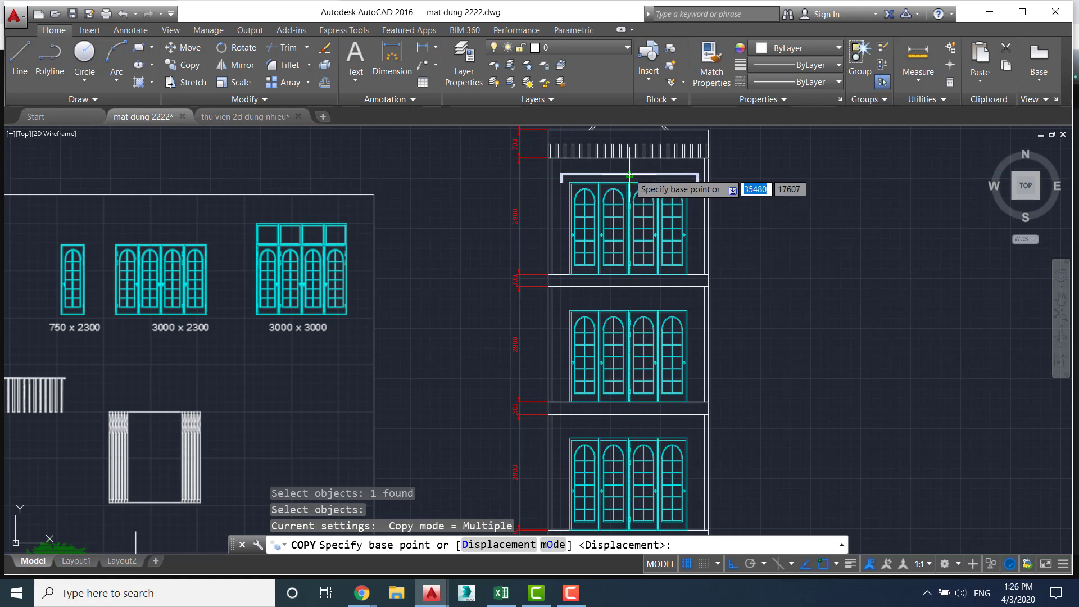
scroll(632, 173, up, 2)
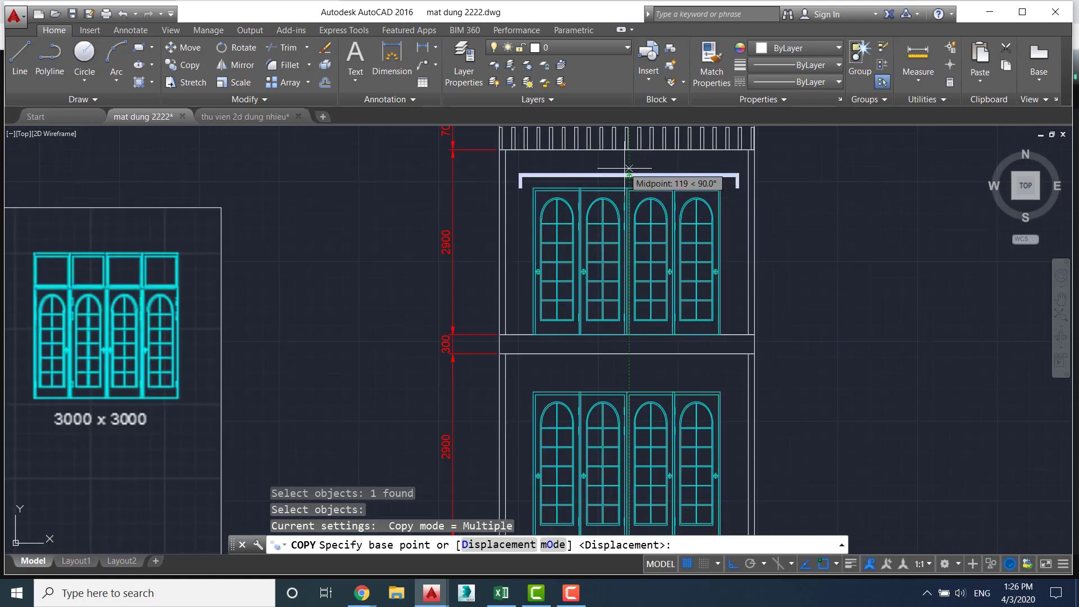
click(628, 176)
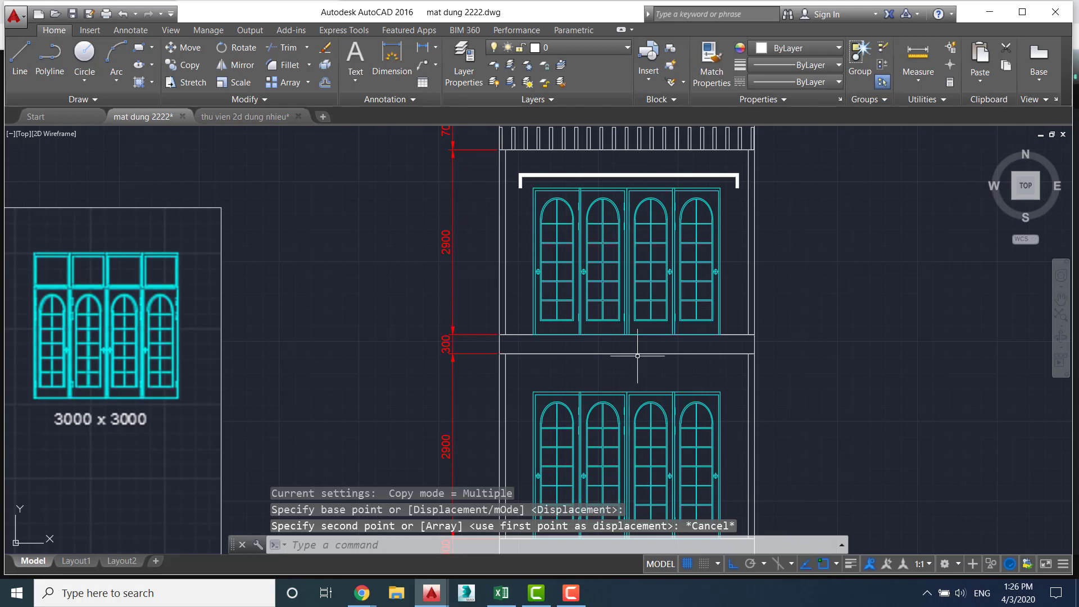
Restart the copy, selecting the bracket with its top midpoint as base point
text(Co)
key(Return)
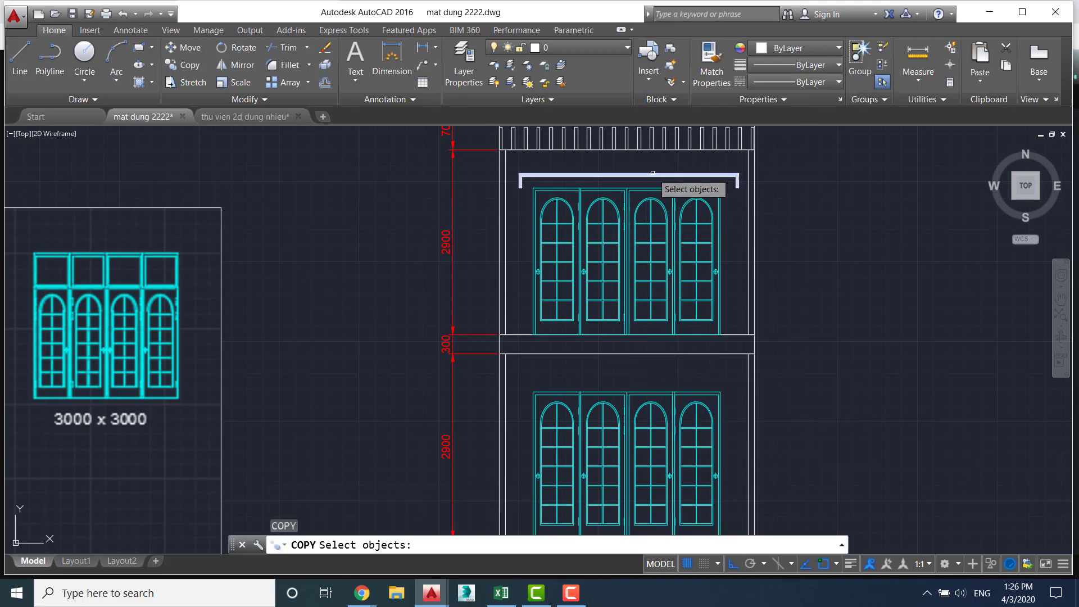
click(650, 176)
key(Return)
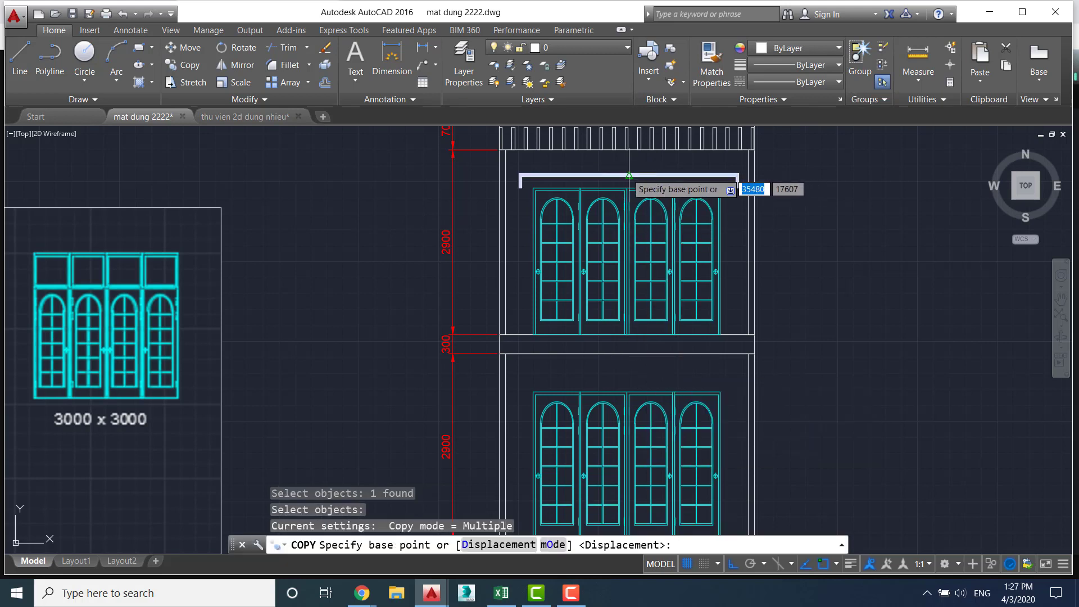
click(628, 149)
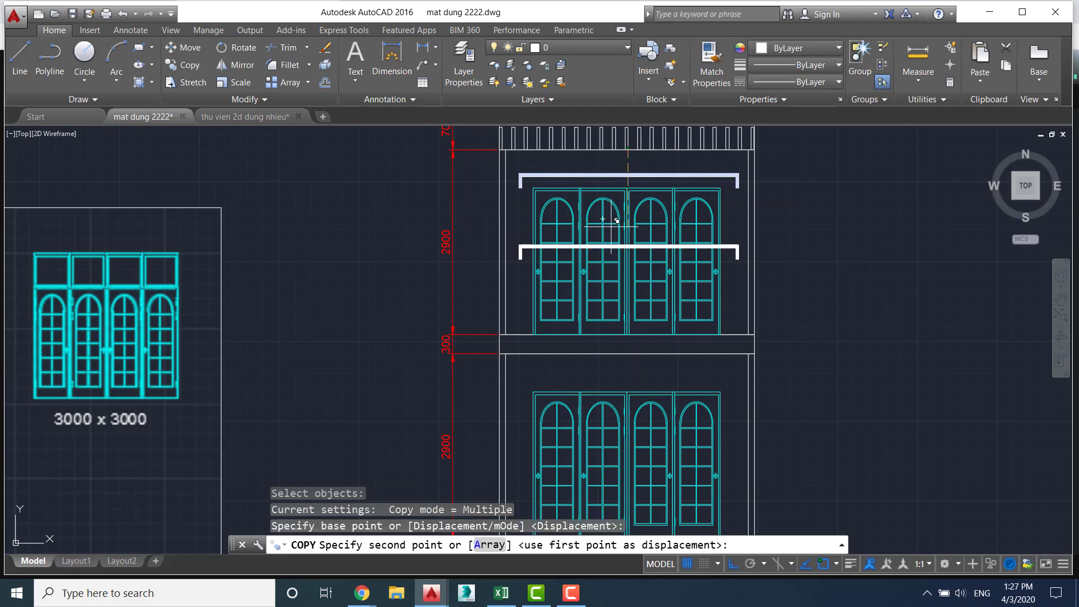
Place bracket copies 3200 and 6400 below, plus one above the ground-floor door
click(633, 348)
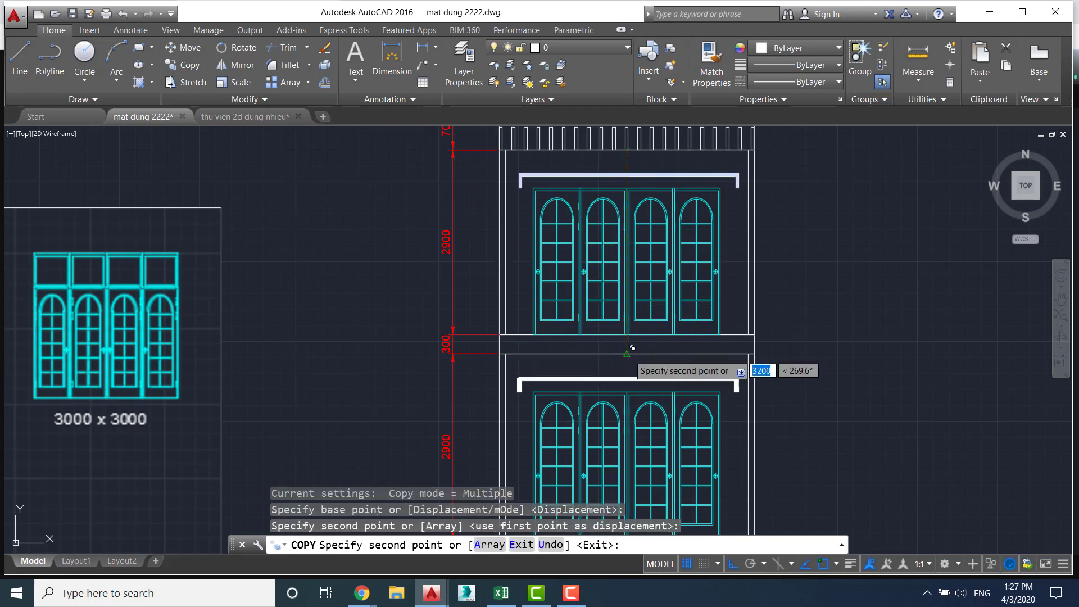
middle_drag(641, 543, 665, 345)
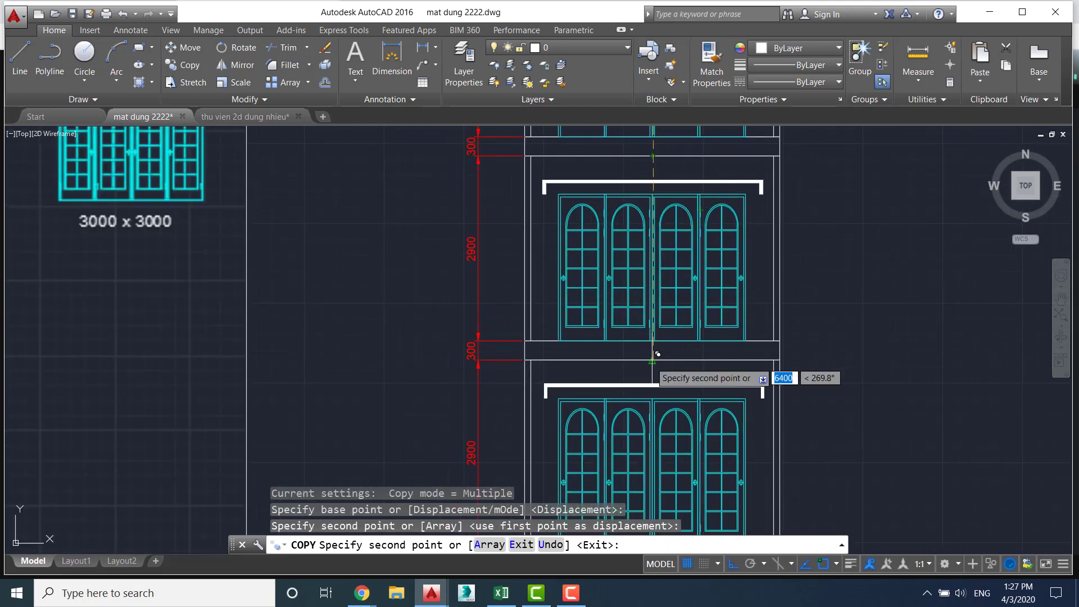
click(688, 444)
middle_drag(690, 478, 686, 270)
middle_drag(675, 336, 687, 228)
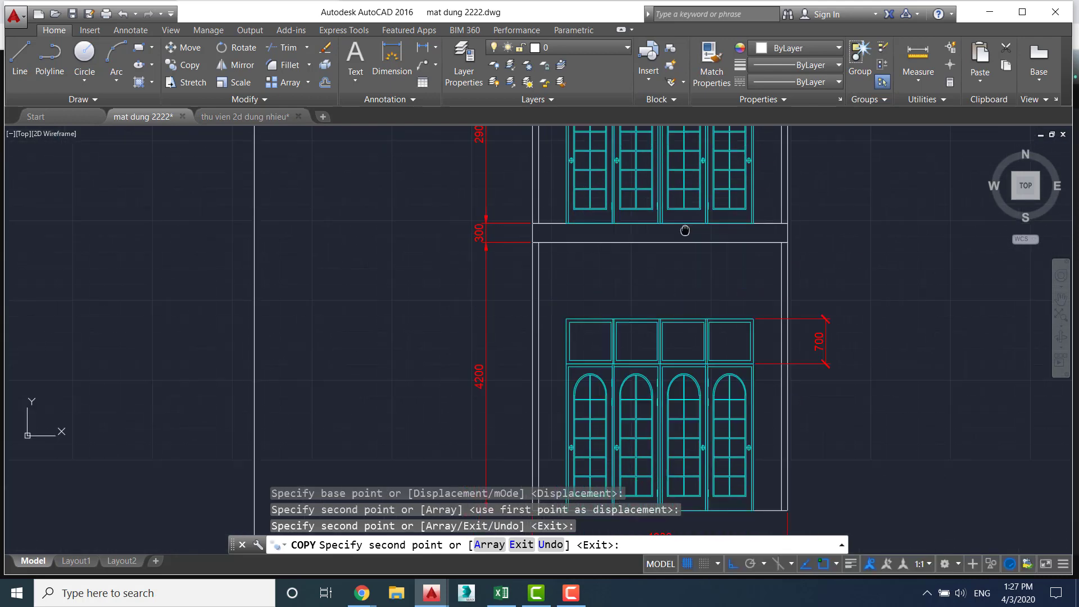
click(665, 236)
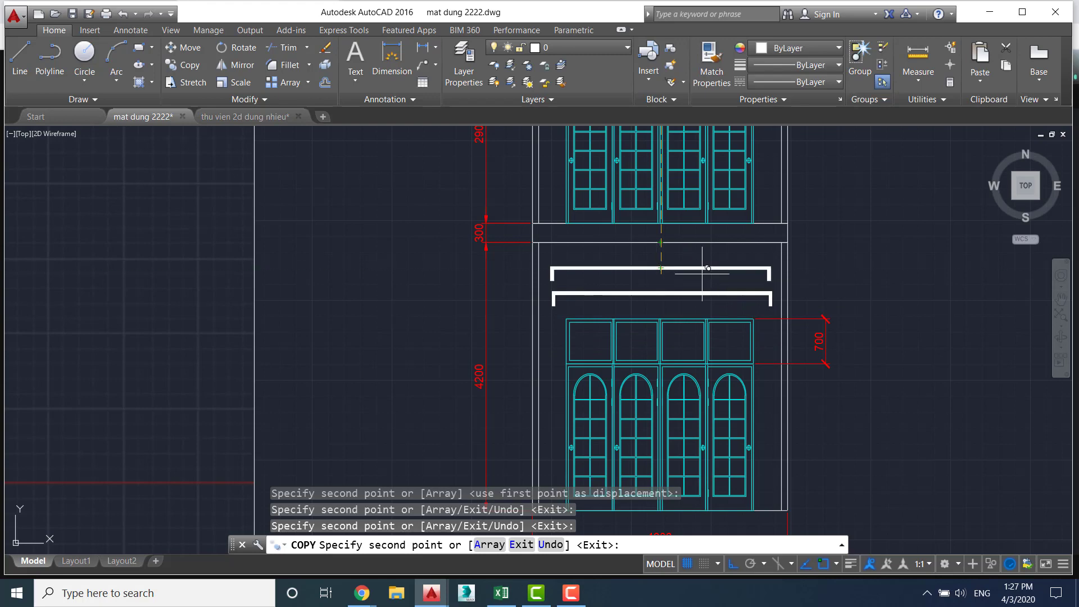
key(Escape)
scroll(731, 303, down, 5)
middle_drag(792, 293, 782, 311)
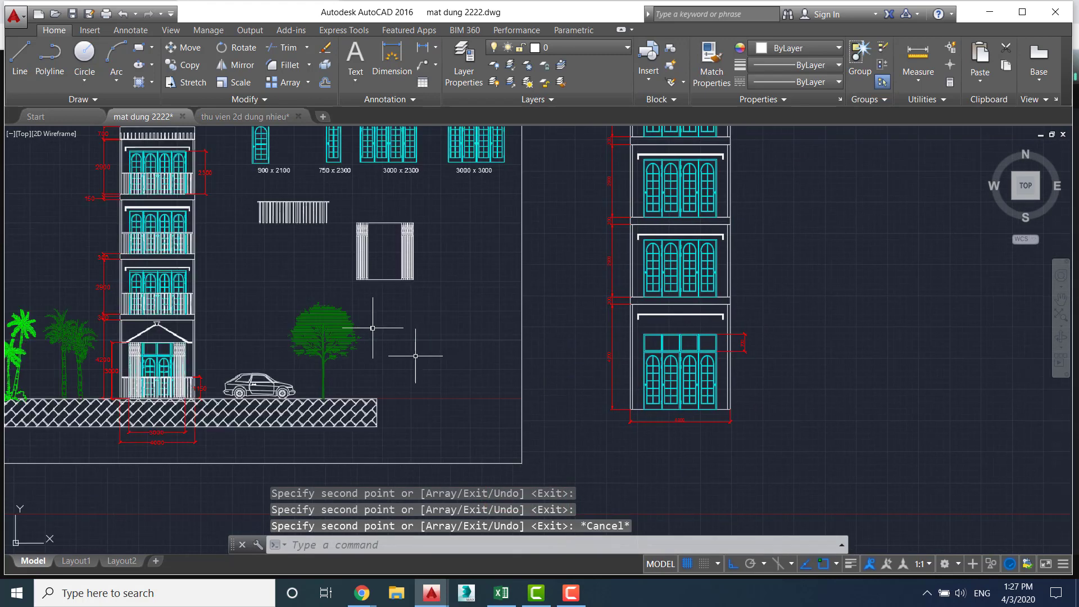
Erase the white bar above the ground-floor doors on the right-hand elevation
middle_drag(398, 305, 525, 249)
middle_drag(665, 296, 631, 368)
scroll(631, 368, up, 2)
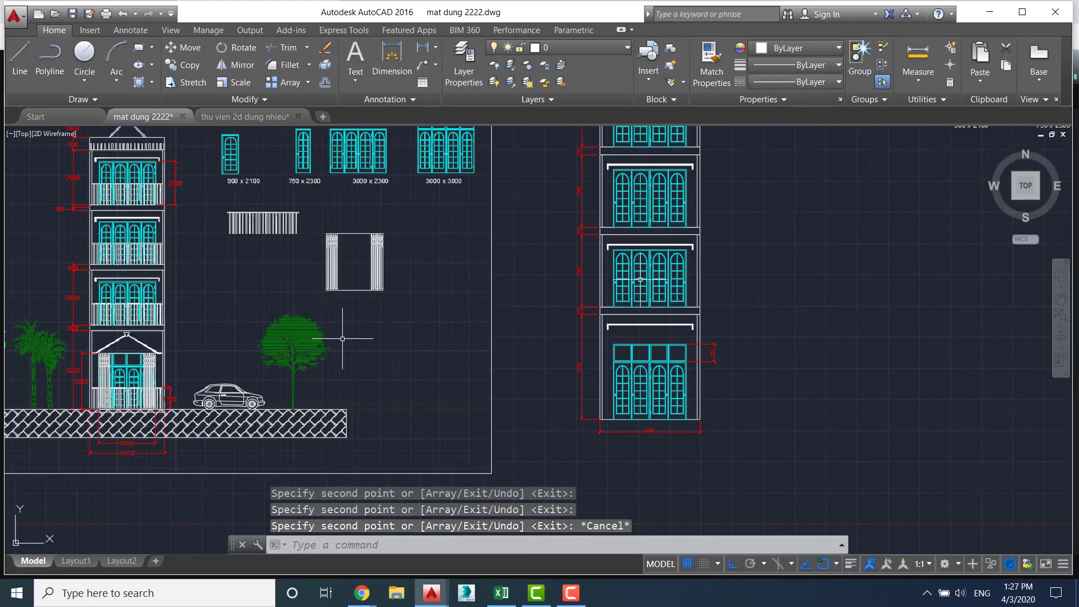
middle_drag(349, 337, 162, 357)
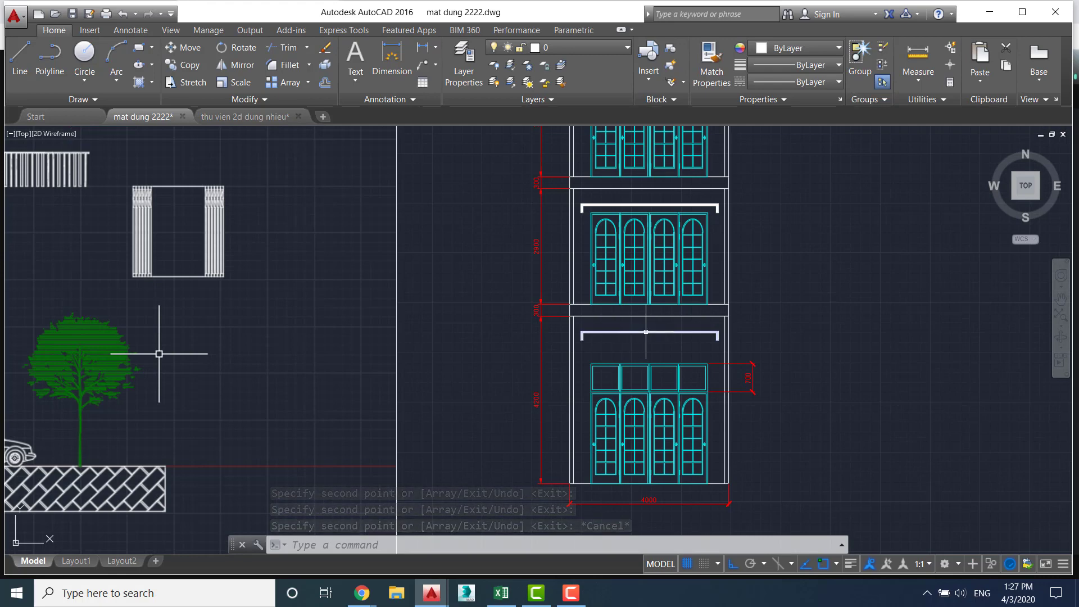
key(Escape)
click(646, 332)
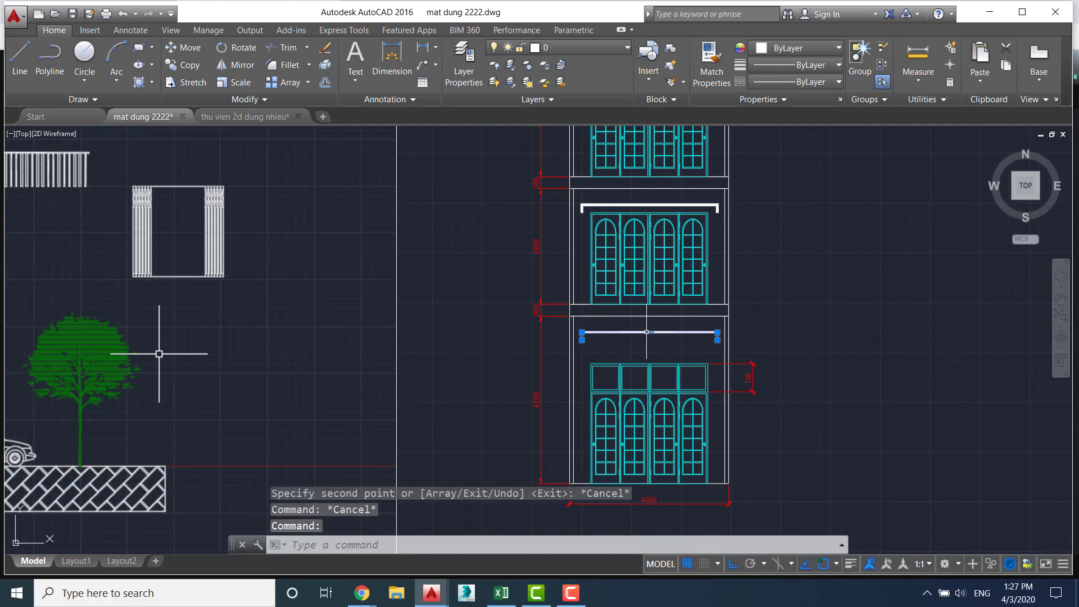
key(Delete)
Zoom out over the full front elevation, then return to the right-hand elevation's windows
scroll(675, 350, up, 4)
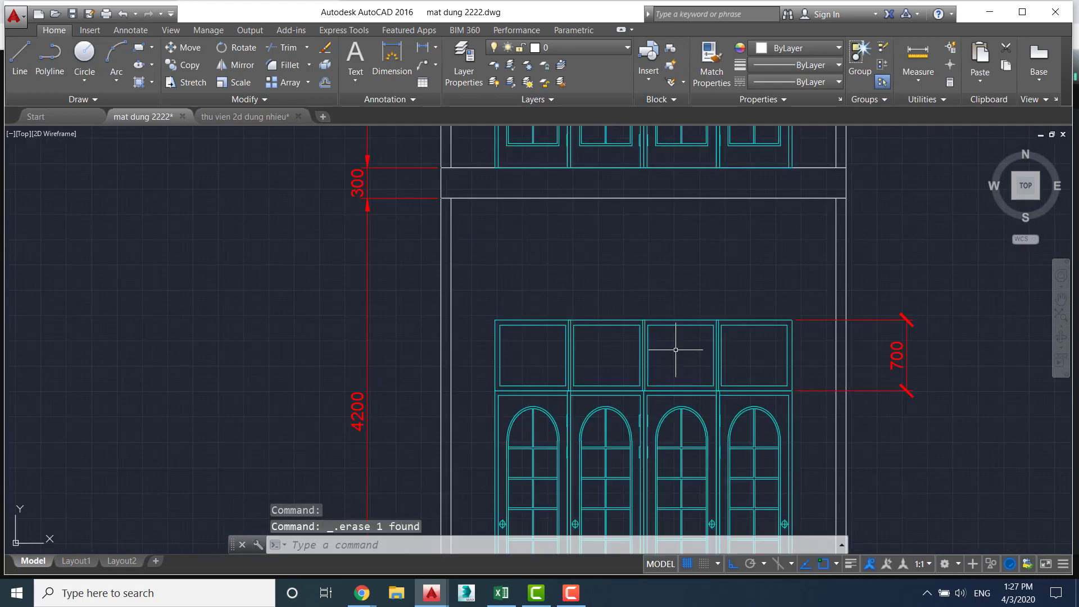
scroll(562, 368, down, 3)
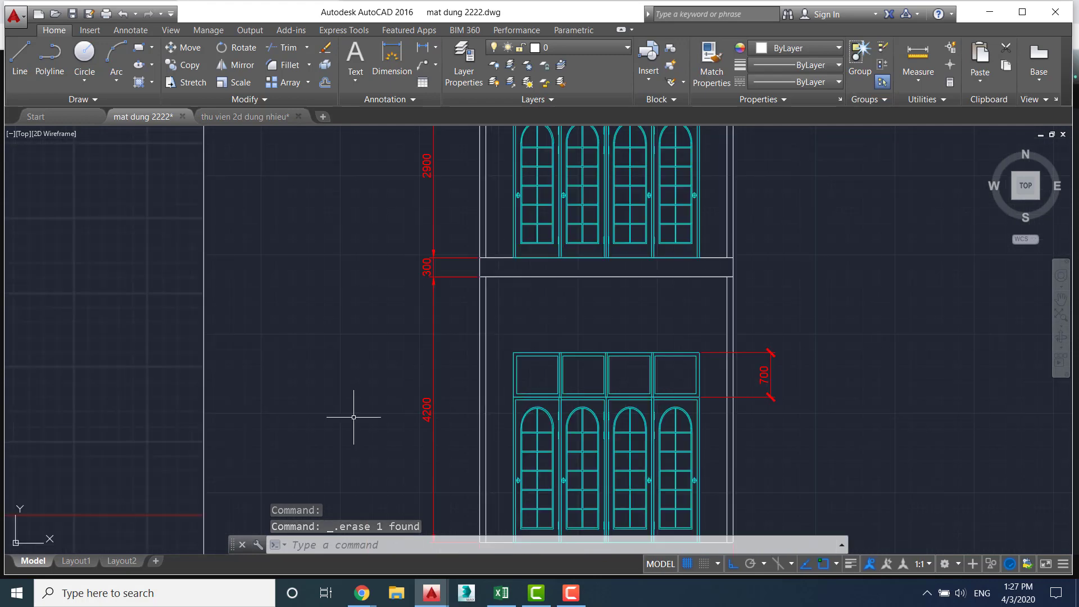
middle_drag(356, 421, 329, 395)
scroll(329, 395, down, 3)
middle_drag(525, 243, 373, 366)
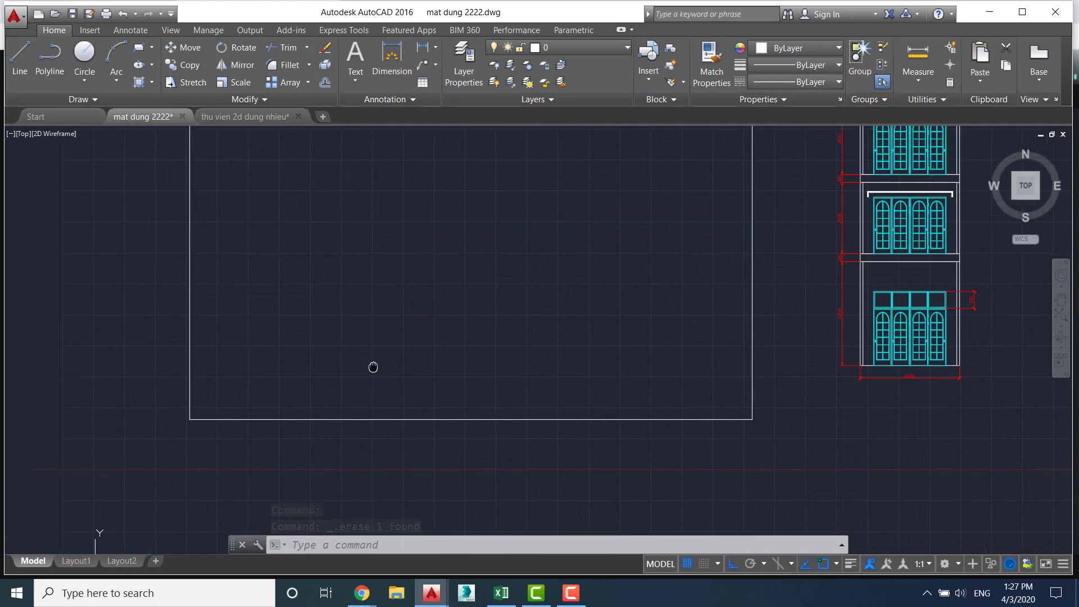
scroll(423, 314, up, 2)
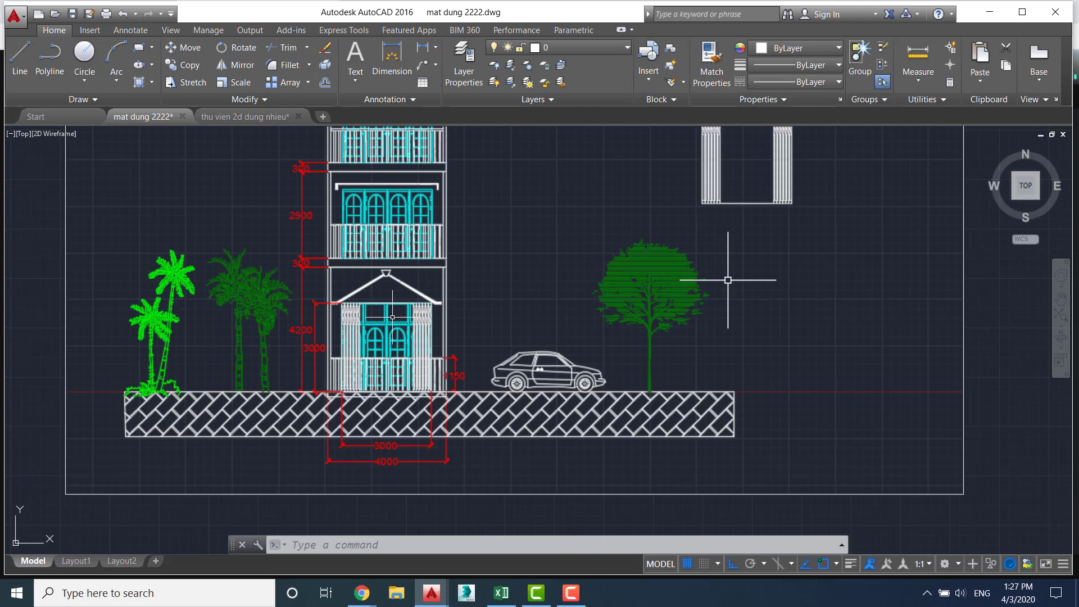
scroll(392, 318, up, 2)
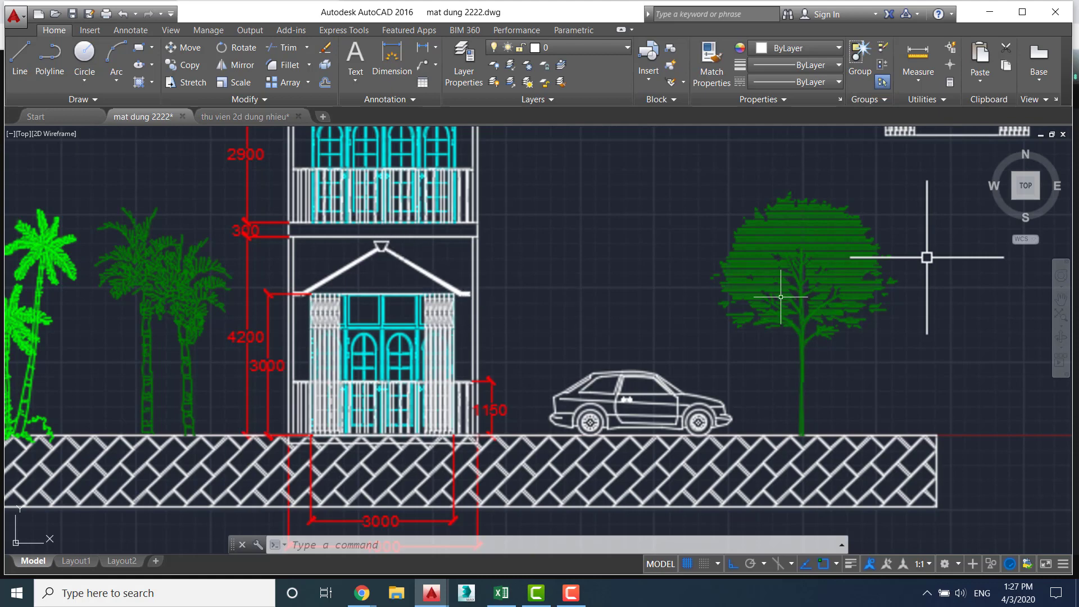
scroll(925, 265, up, 3)
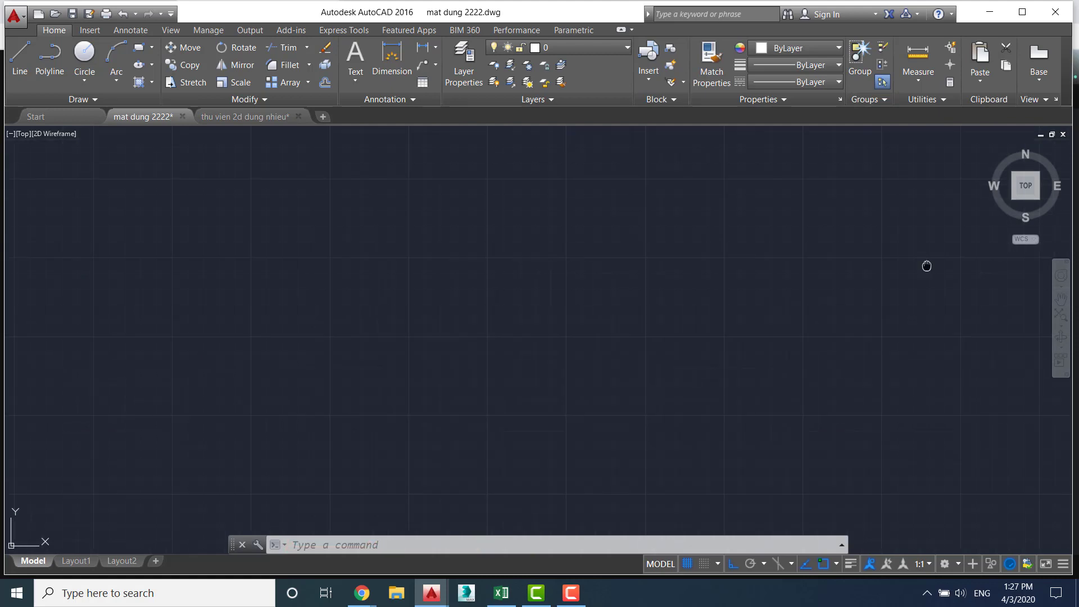
scroll(481, 409, down, 5)
scroll(485, 439, down, 2)
mouse_move(484, 439)
middle_down()
mouse_move(520, 285)
mouse_move(546, 248)
middle_up()
Start a polyline and frame the whole right-hand elevation
click(41, 66)
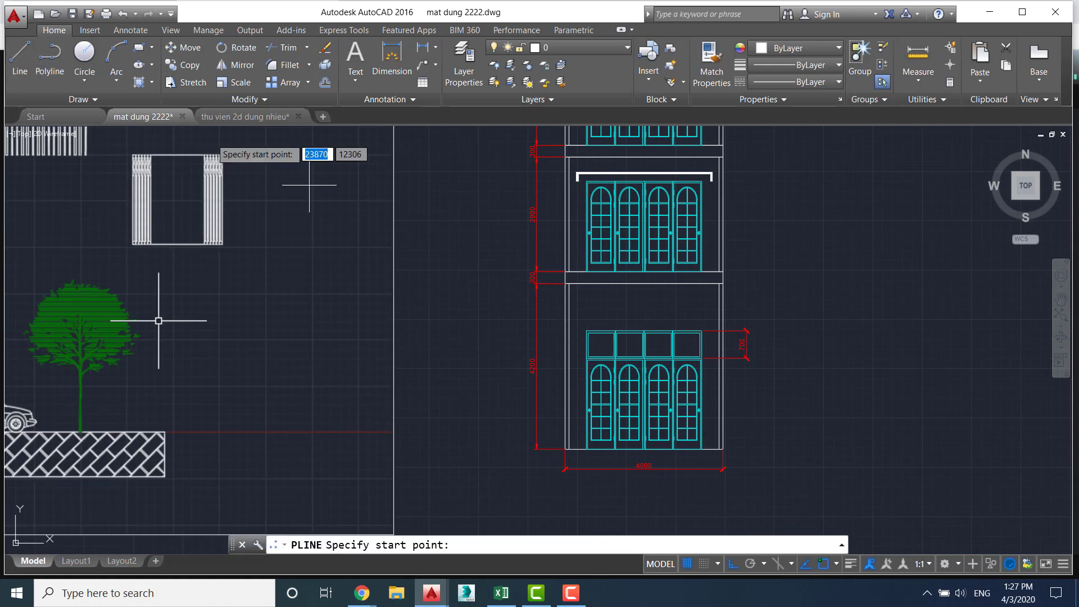
scroll(562, 332, up, 2)
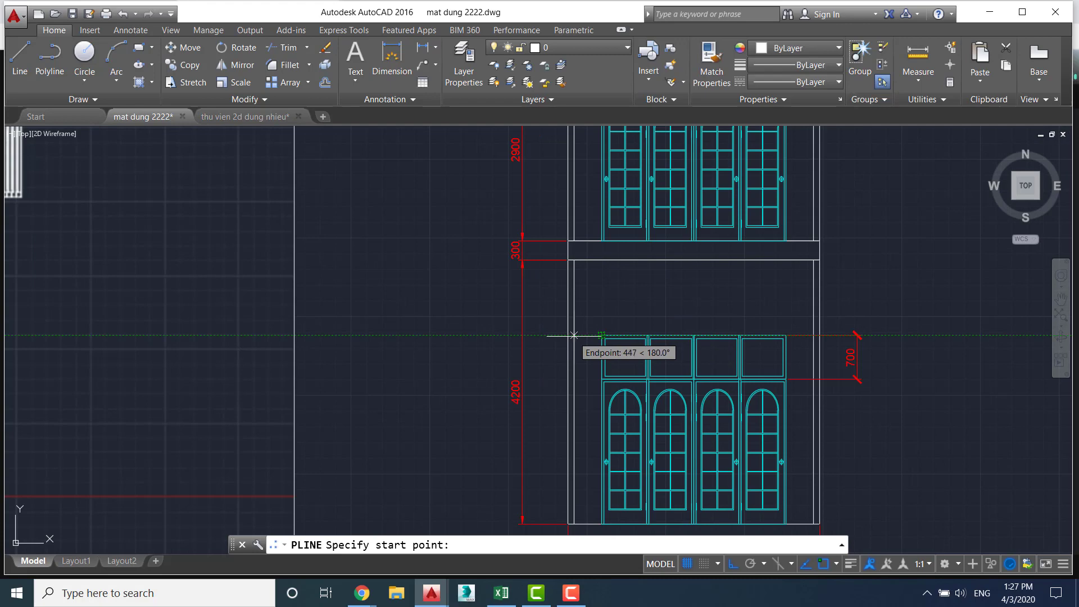
scroll(574, 336, down, 3)
scroll(163, 320, down, 2)
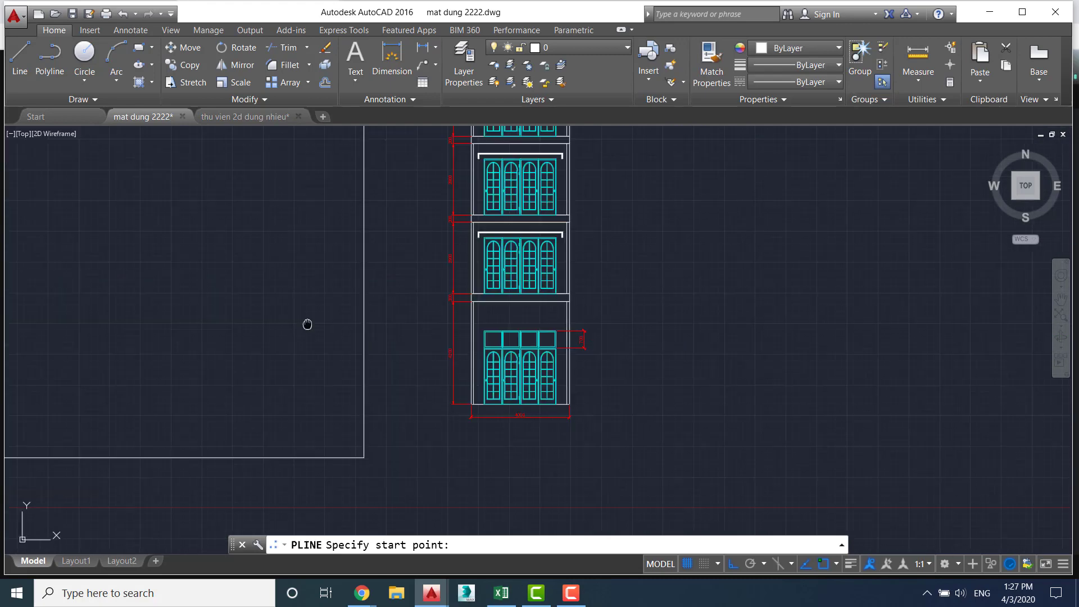
mouse_move(129, 316)
middle_down()
mouse_move(309, 317)
mouse_move(289, 301)
middle_up()
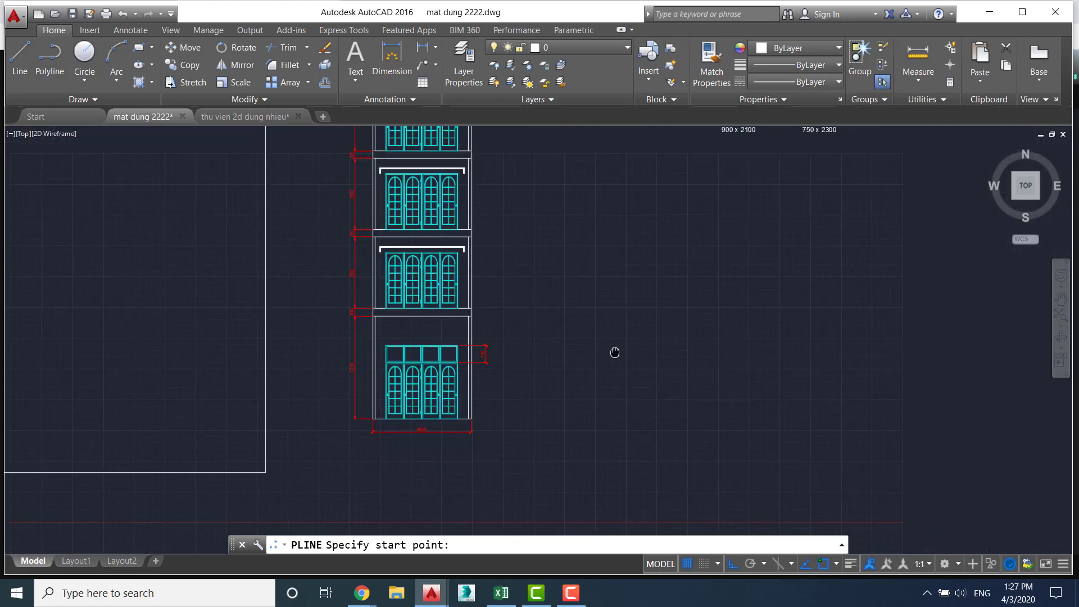
scroll(368, 345, up, 2)
scroll(402, 366, up, 4)
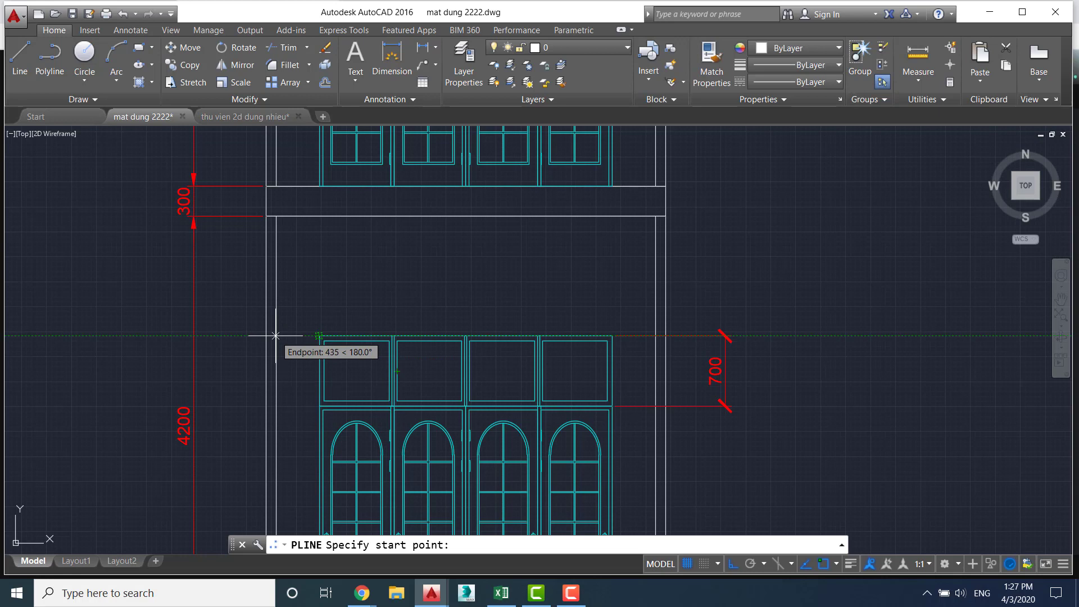
Draw the pediment's left half: 200 flat at transom level, then sloping up to the apex
click(275, 335)
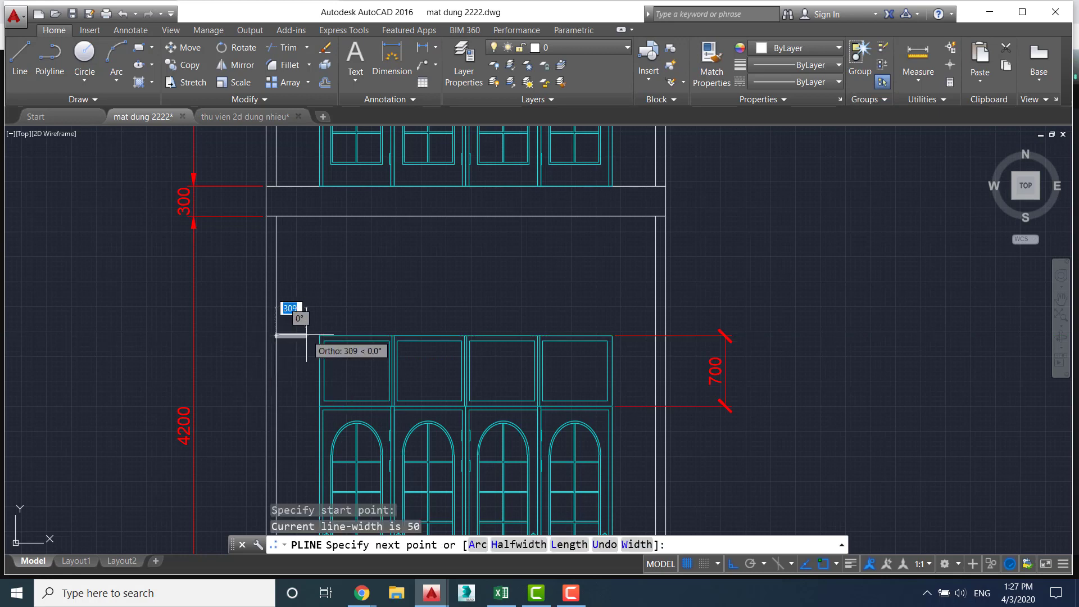
text(200)
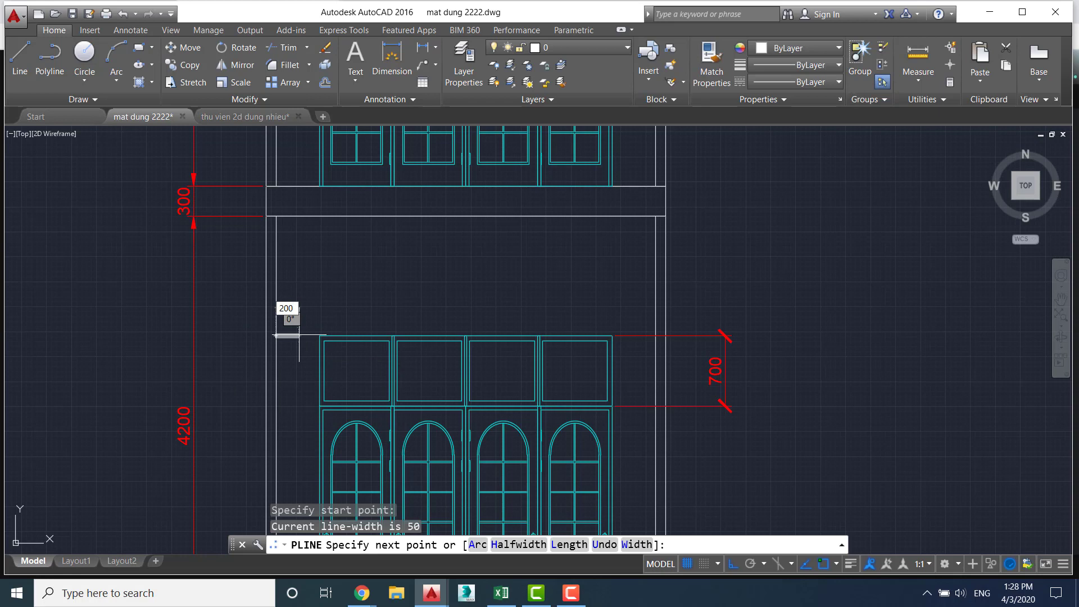
key(Return)
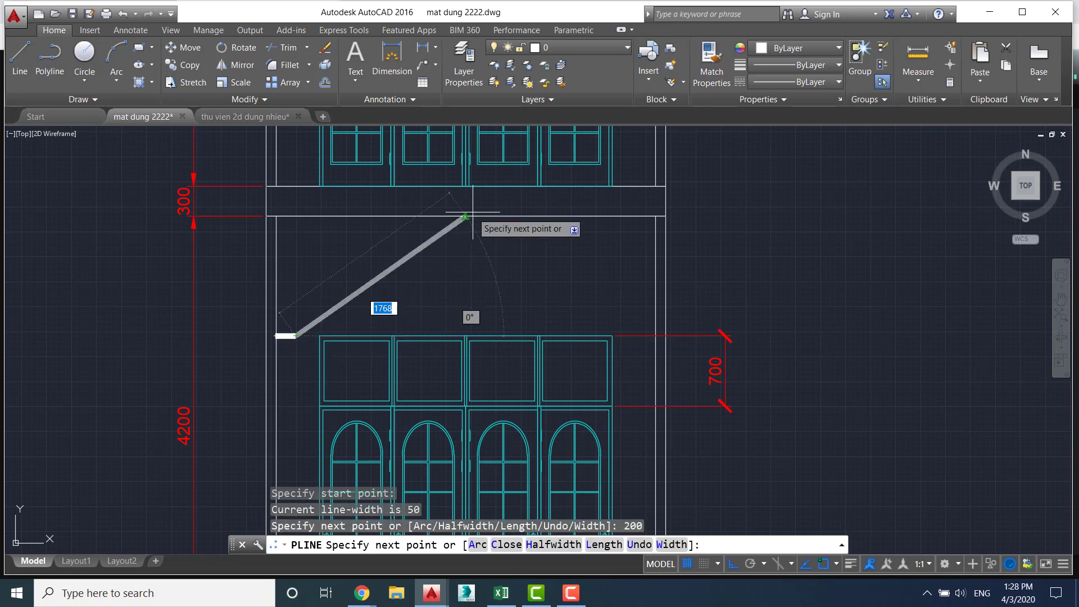
key(F8)
click(466, 216)
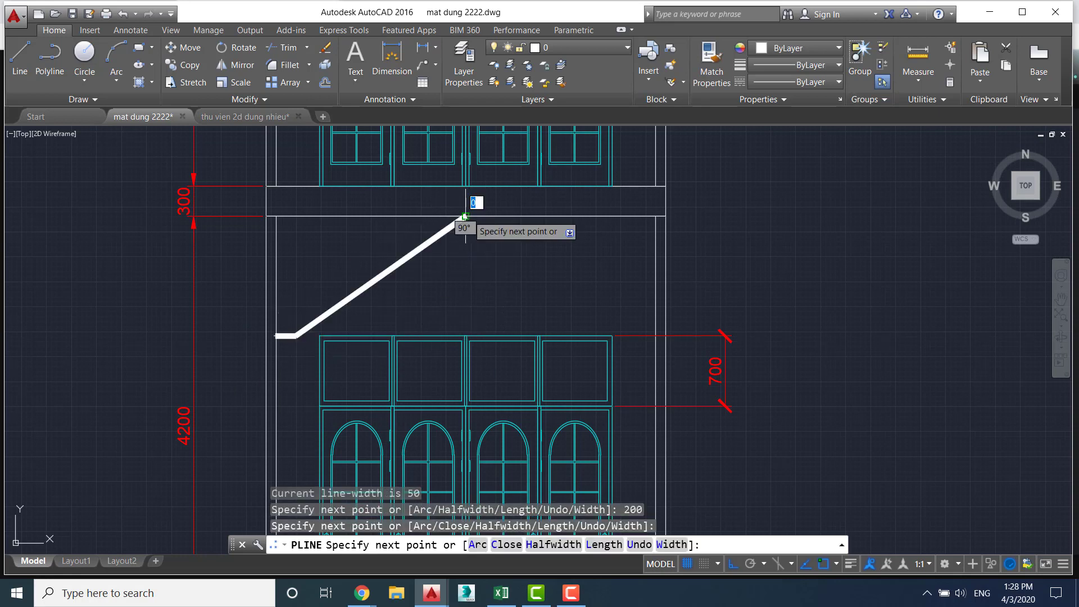
key(Escape)
text(MI)
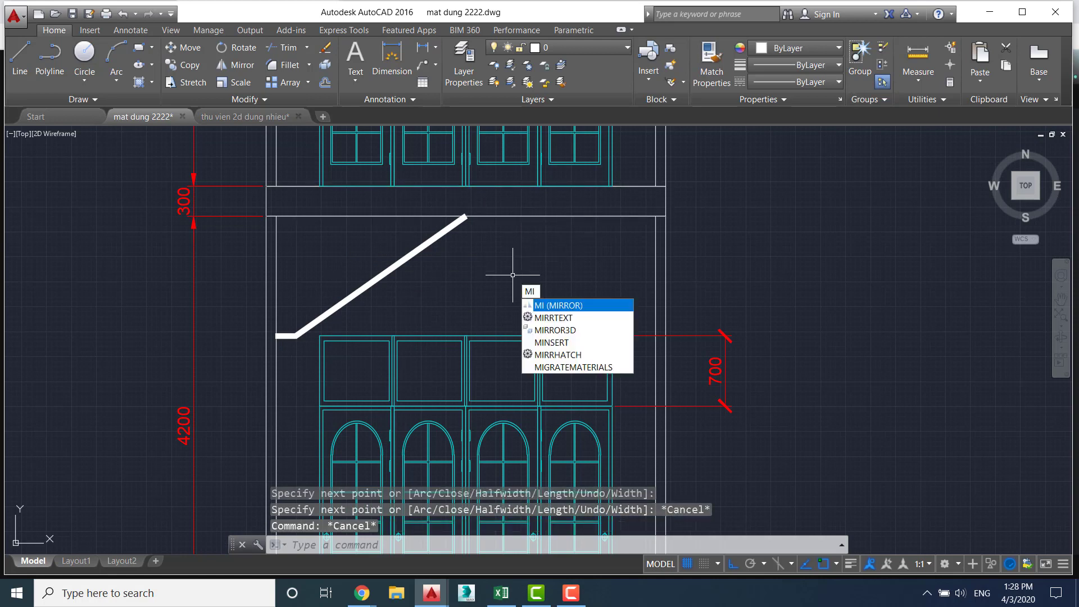
Mirror the sloped half about a vertical axis through the apex, keeping the original
key(Return)
click(425, 245)
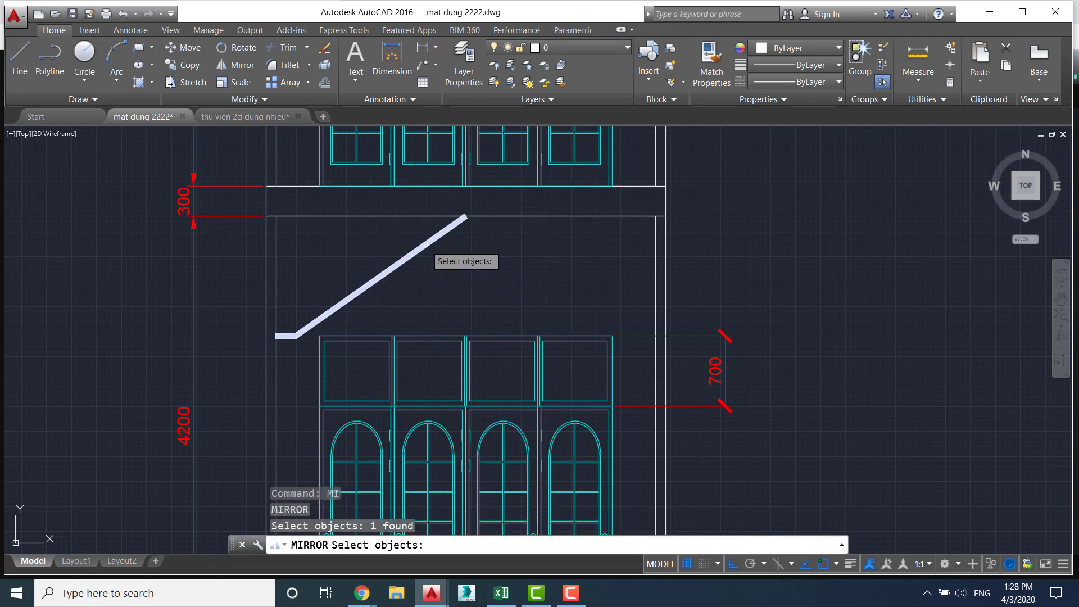
key(Return)
click(466, 215)
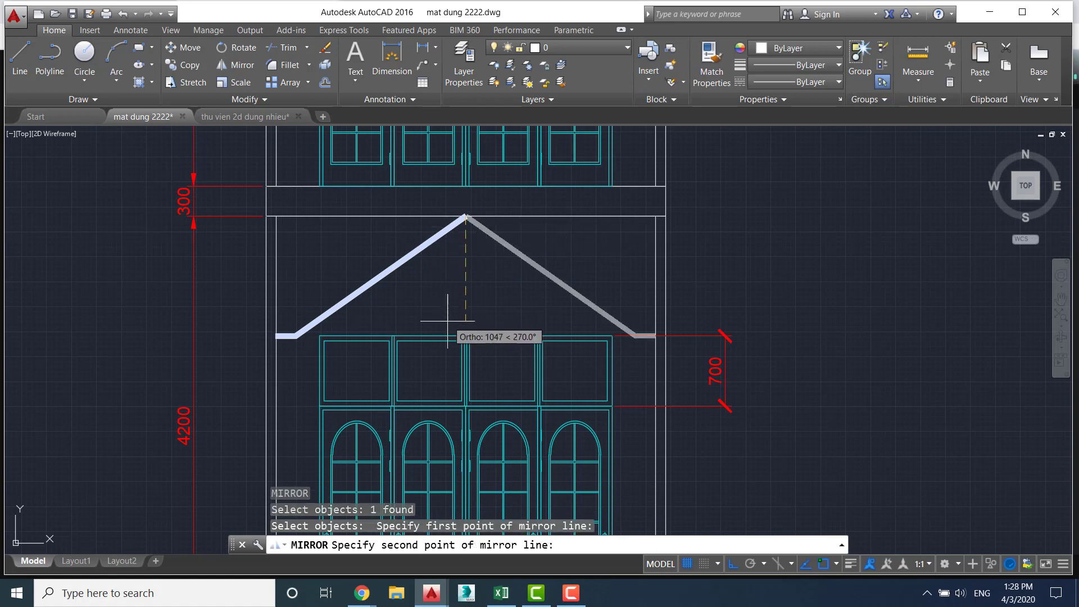
click(467, 334)
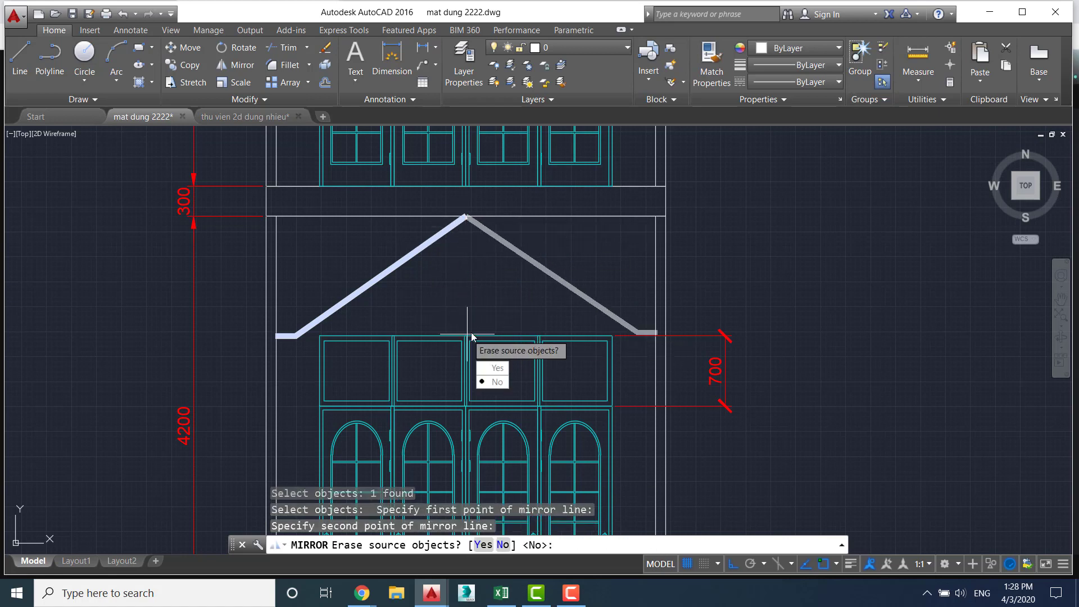
click(491, 383)
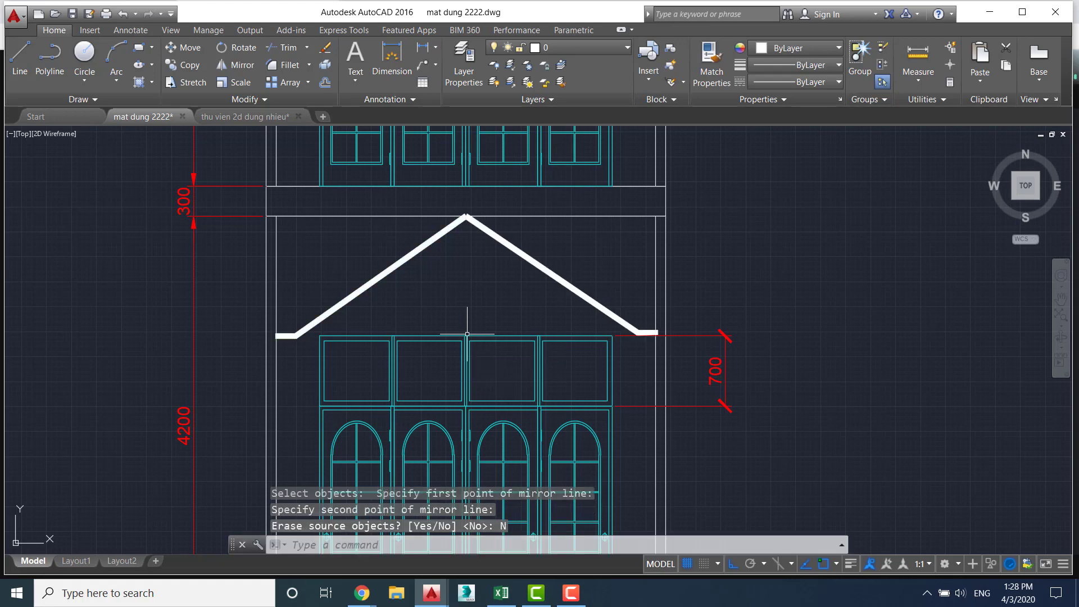
key(Escape)
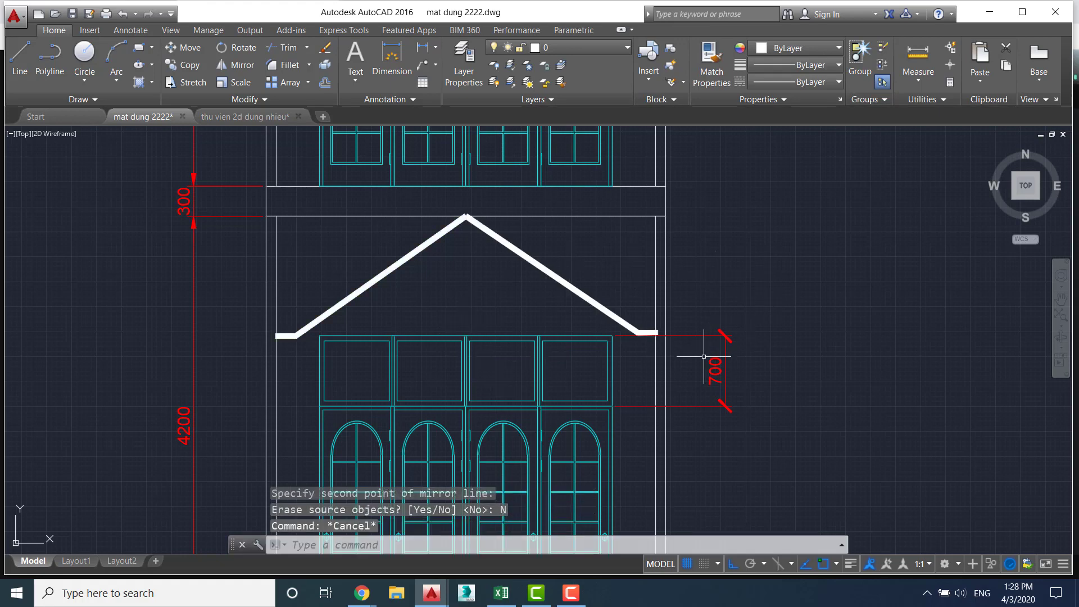
scroll(703, 357, down, 3)
scroll(802, 376, down, 3)
middle_drag(687, 373, 676, 404)
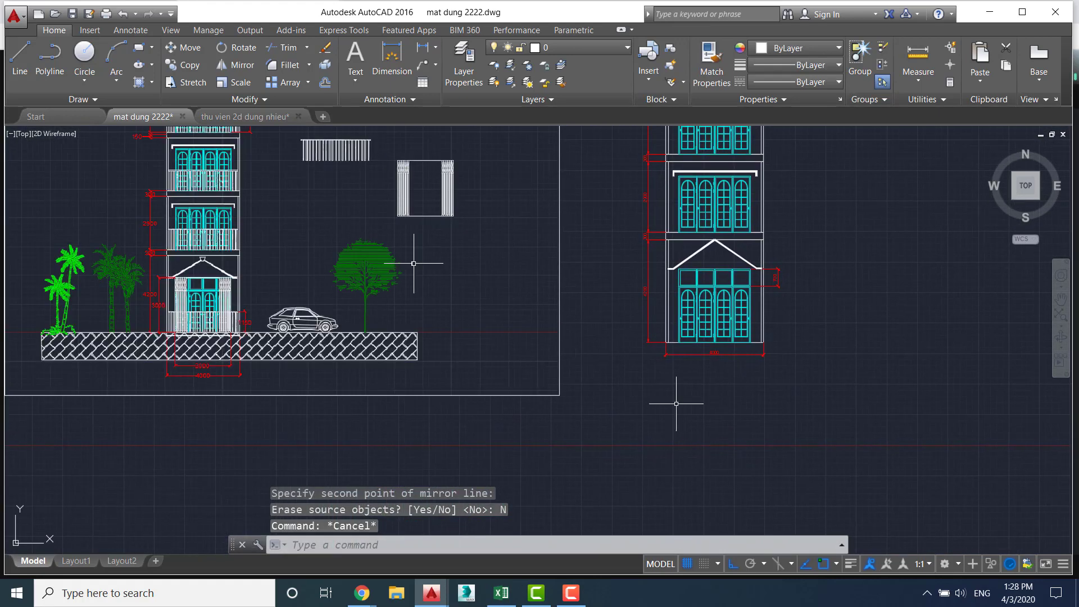
scroll(193, 258, up, 4)
middle_drag(193, 258, 235, 403)
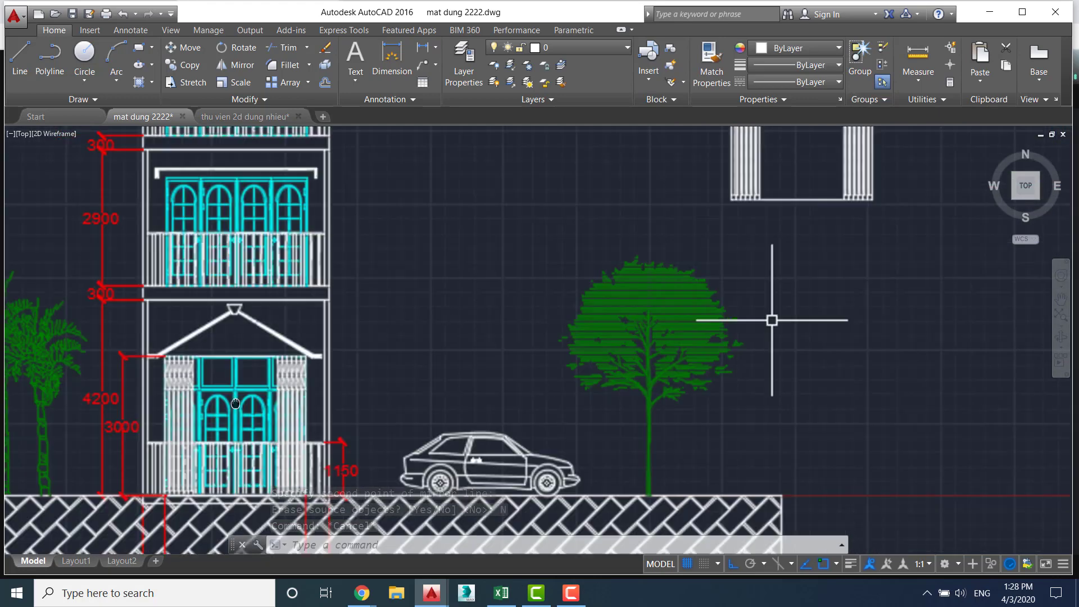
scroll(233, 278, up, 2)
scroll(263, 347, up, 3)
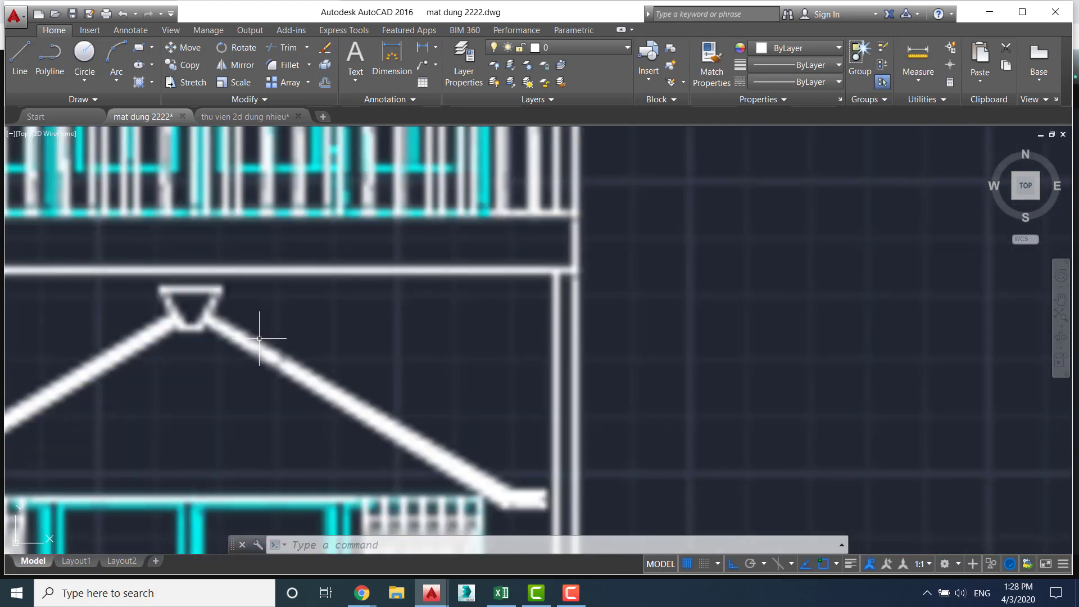
scroll(210, 315, down, 2)
scroll(209, 314, down, 2)
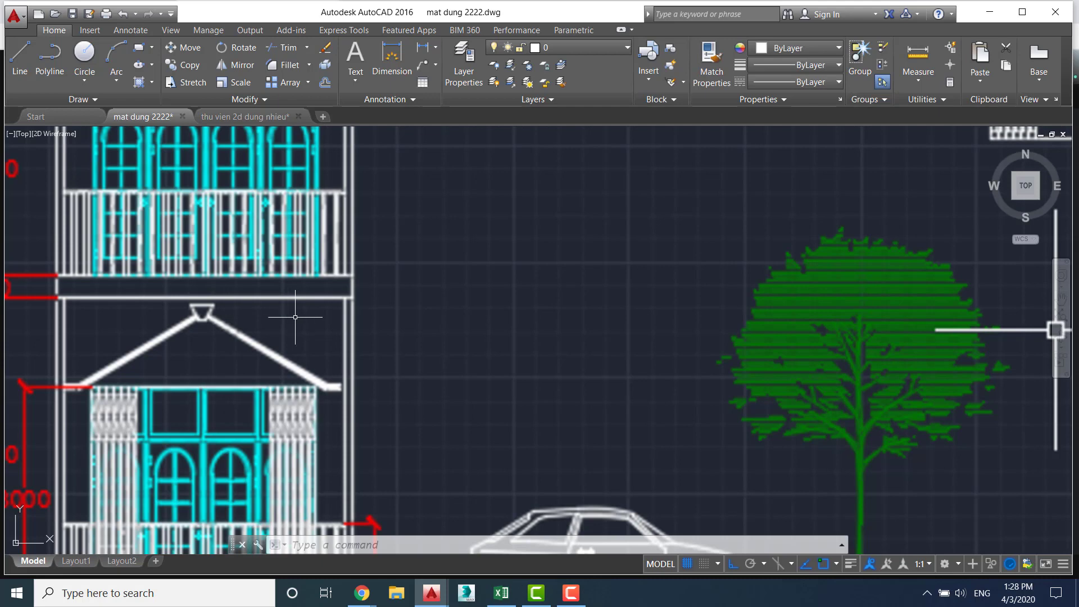
scroll(792, 325, down, 3)
scroll(922, 306, down, 3)
scroll(622, 345, up, 5)
middle_drag(691, 354, 337, 368)
scroll(698, 357, up, 3)
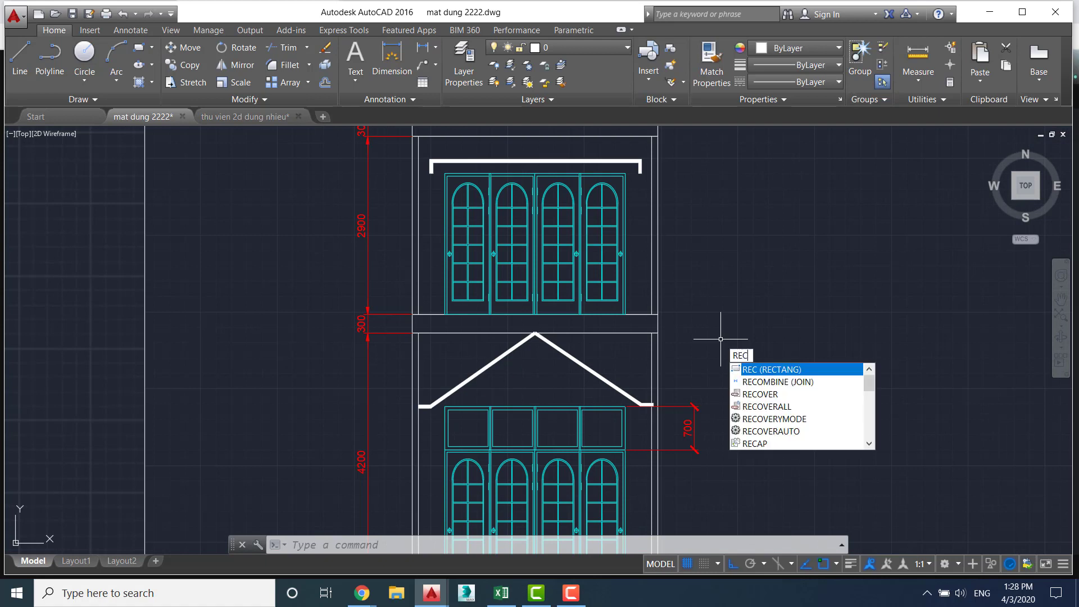
Draw a 200 by 200 square beside the building for the keystone
key(Return)
scroll(723, 348, up, 3)
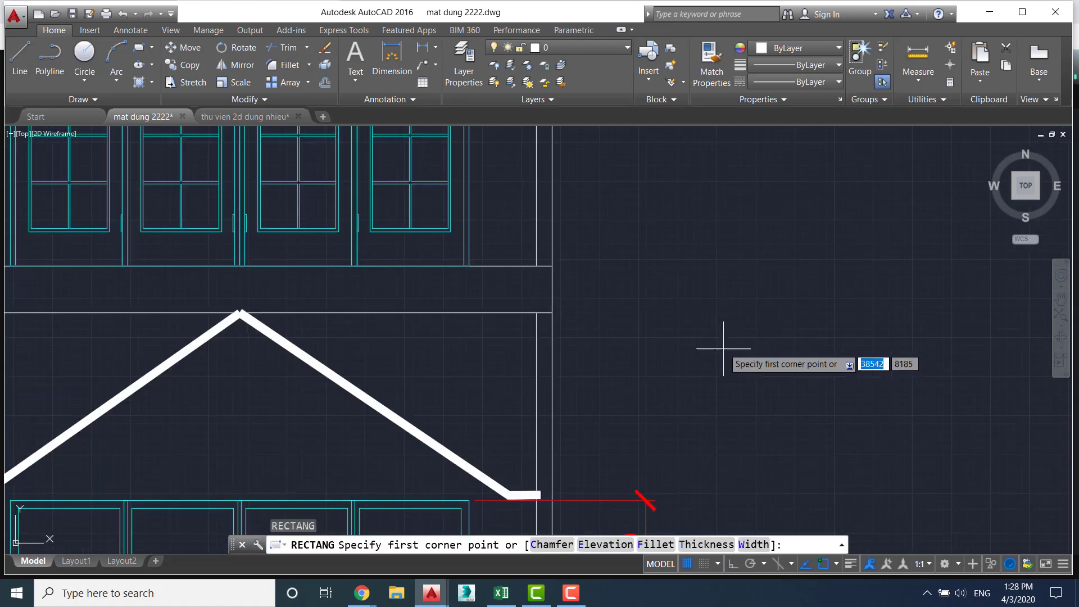
click(679, 371)
text(200)
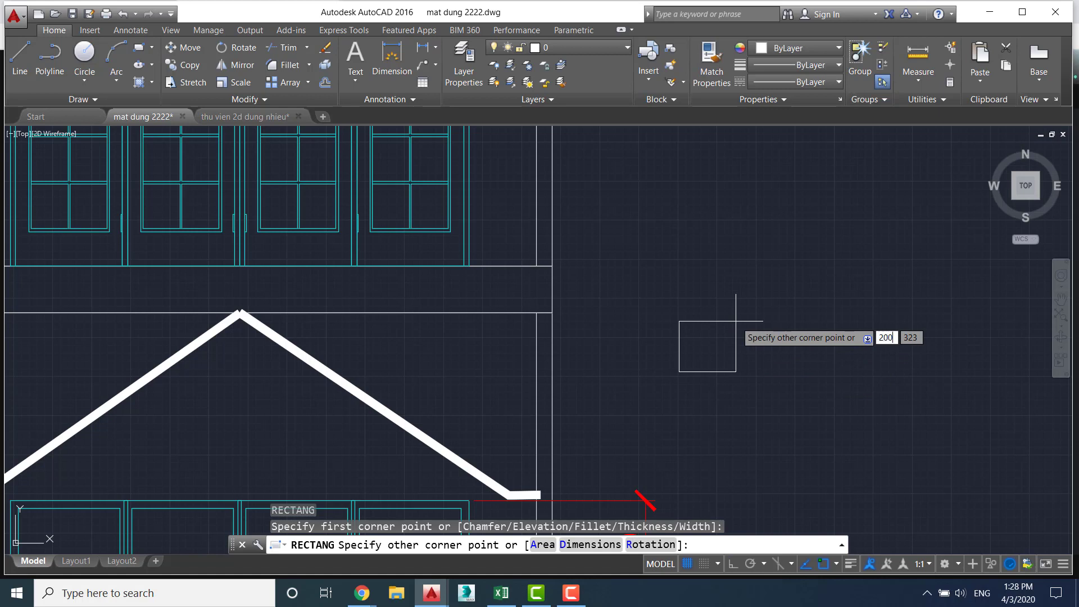
key(Tab)
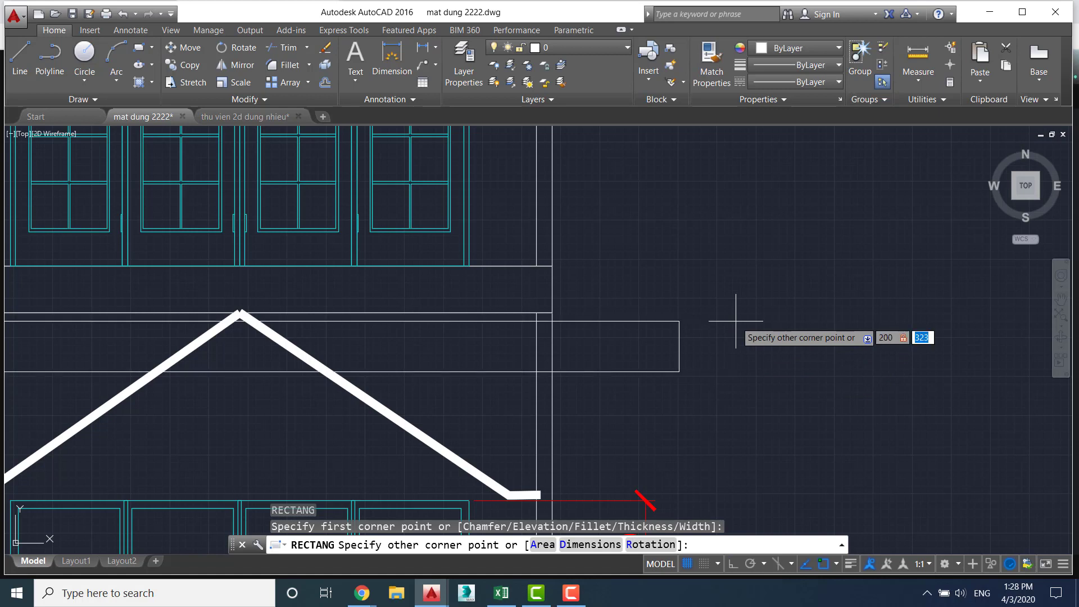
text(200)
key(Return)
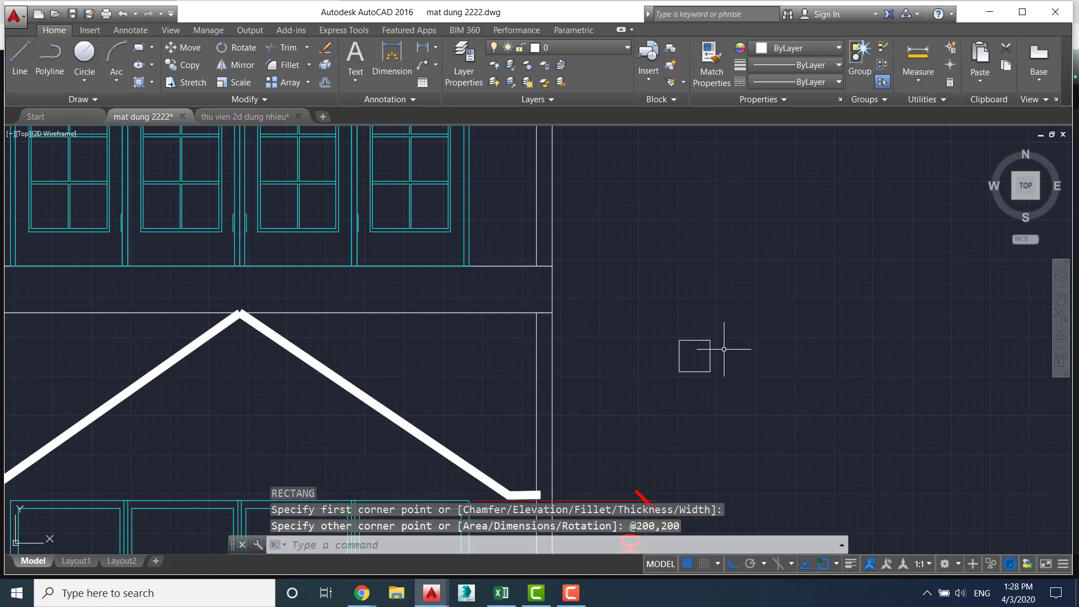
Zoom and pan to check the new square beside the gable pediment
scroll(770, 346, up, 2)
scroll(775, 342, up, 2)
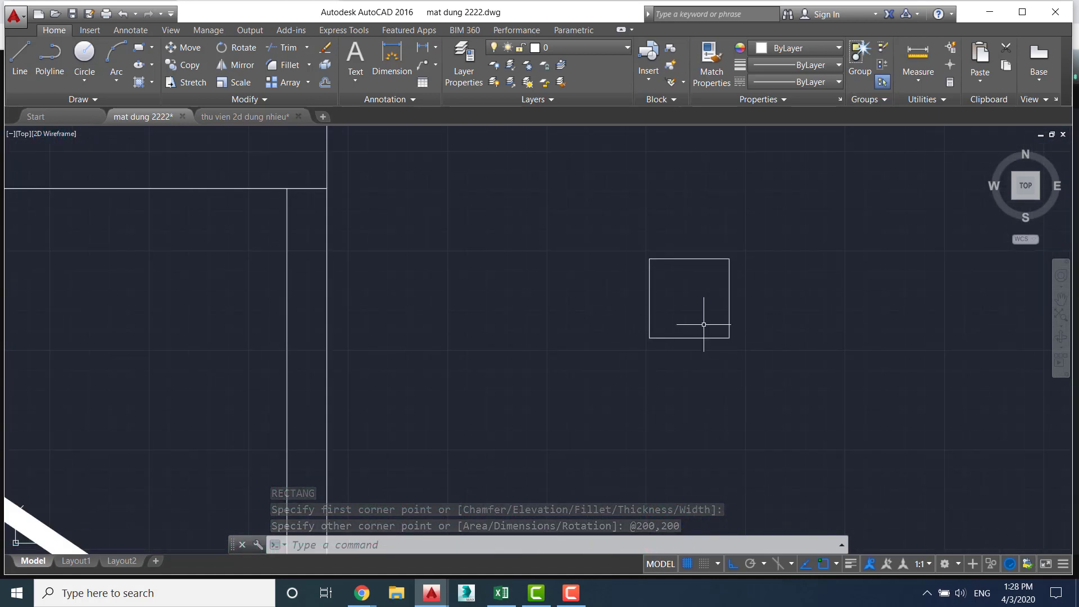
scroll(703, 324, down, 2)
scroll(704, 324, up, 2)
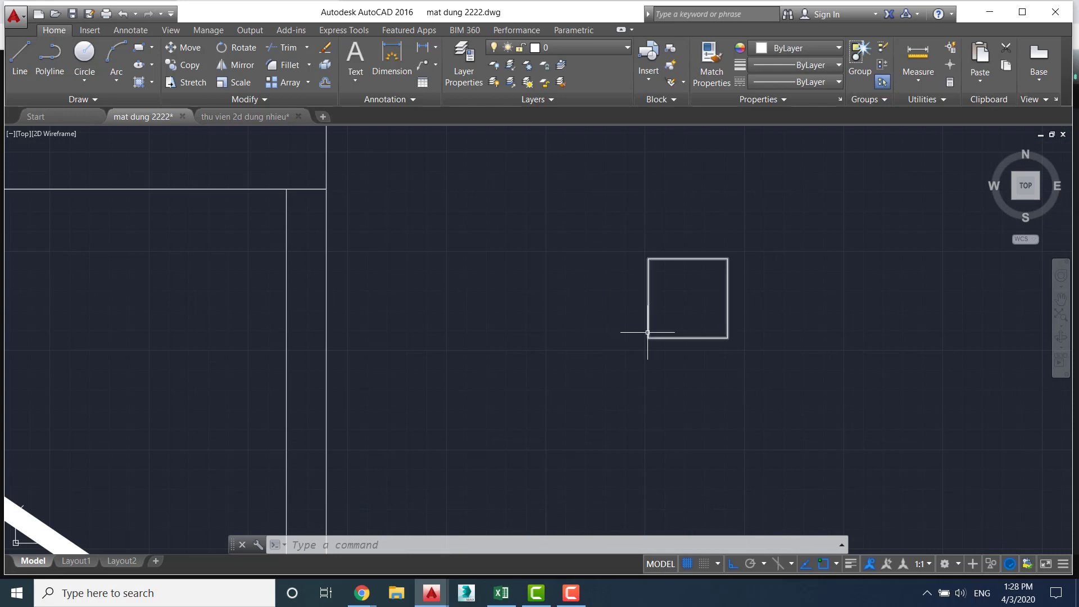
scroll(650, 332, down, 4)
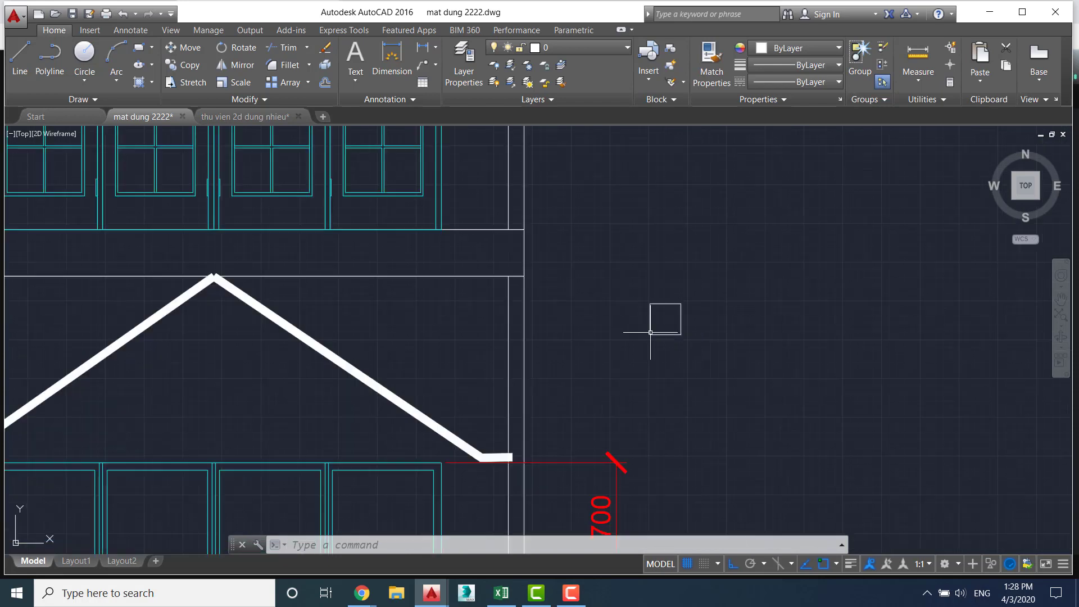
scroll(638, 333, down, 4)
middle_drag(464, 339, 670, 342)
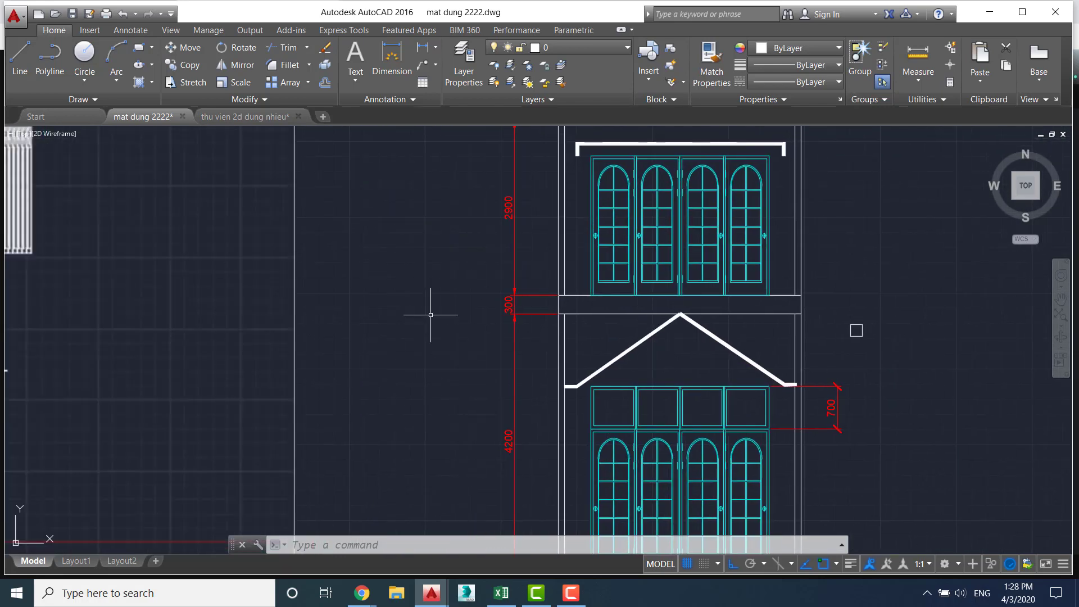
middle_drag(434, 308, 808, 421)
scroll(809, 415, down, 3)
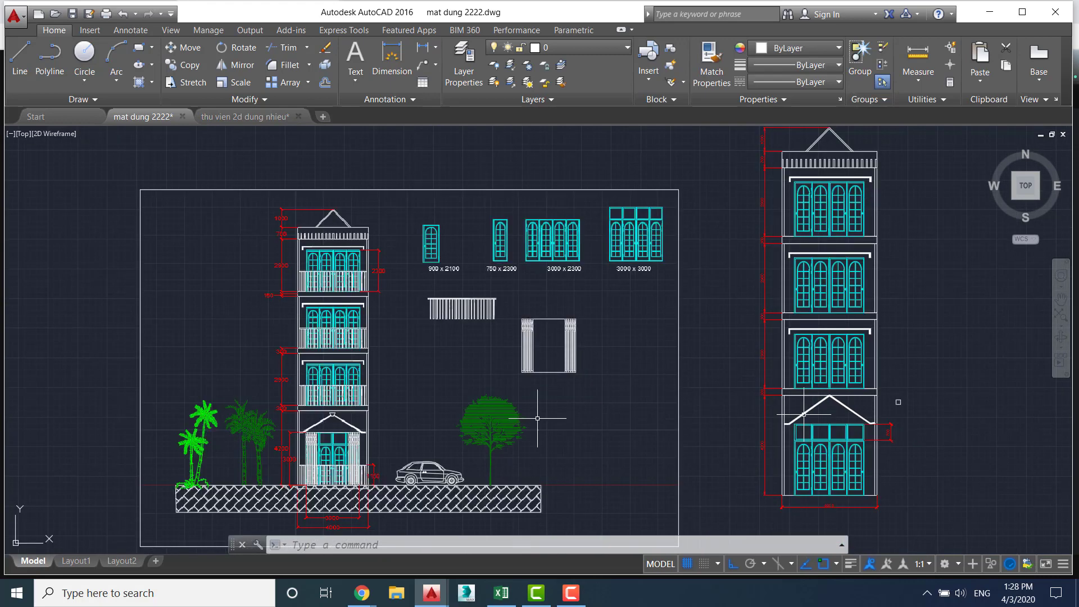
scroll(795, 411, down, 1)
scroll(731, 433, up, 1)
scroll(716, 442, up, 2)
scroll(570, 434, up, 5)
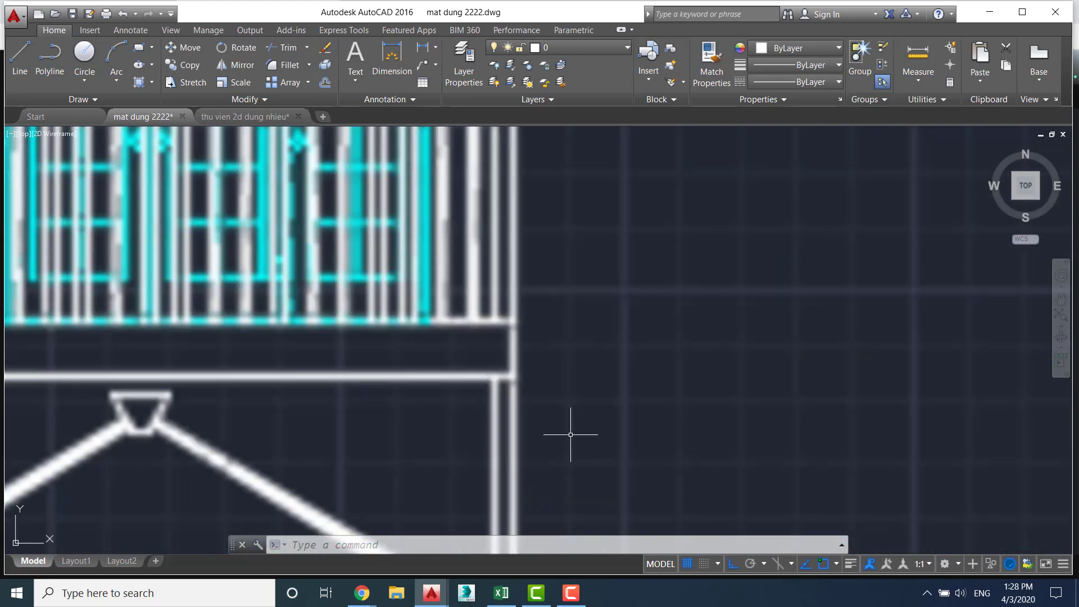
scroll(579, 427, down, 3)
scroll(602, 410, down, 2)
scroll(313, 335, up, 3)
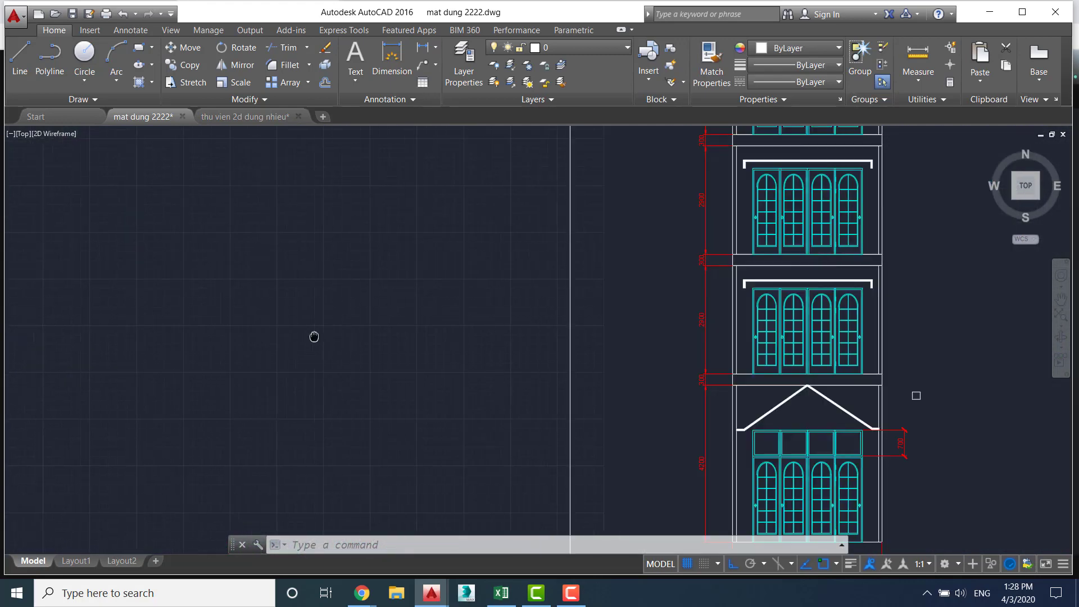
middle_drag(639, 341, 409, 340)
scroll(731, 402, up, 3)
scroll(554, 410, up, 3)
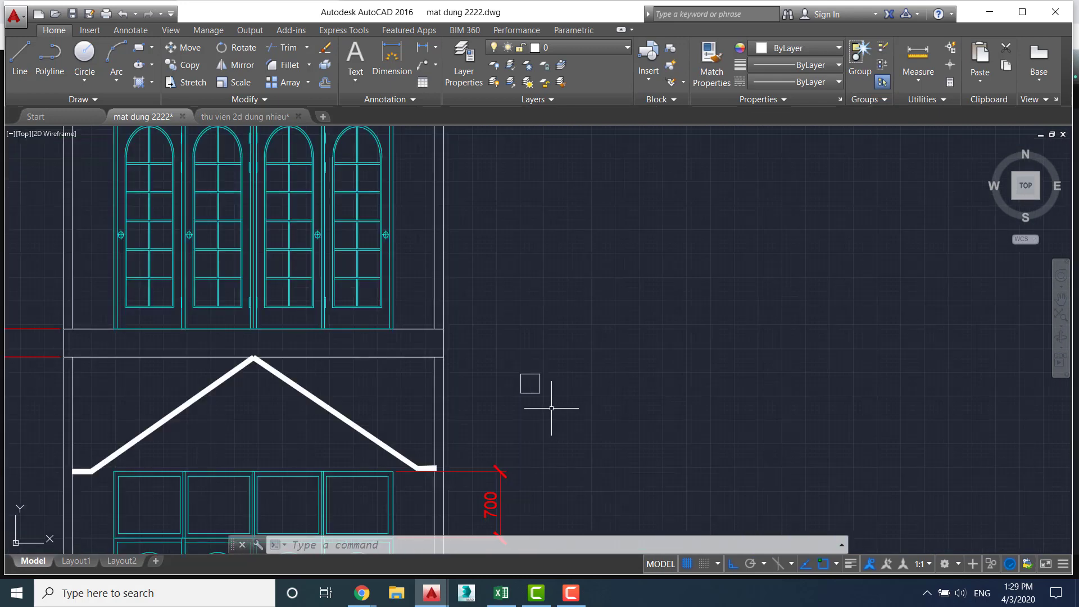
scroll(555, 399, up, 2)
middle_drag(556, 399, 684, 373)
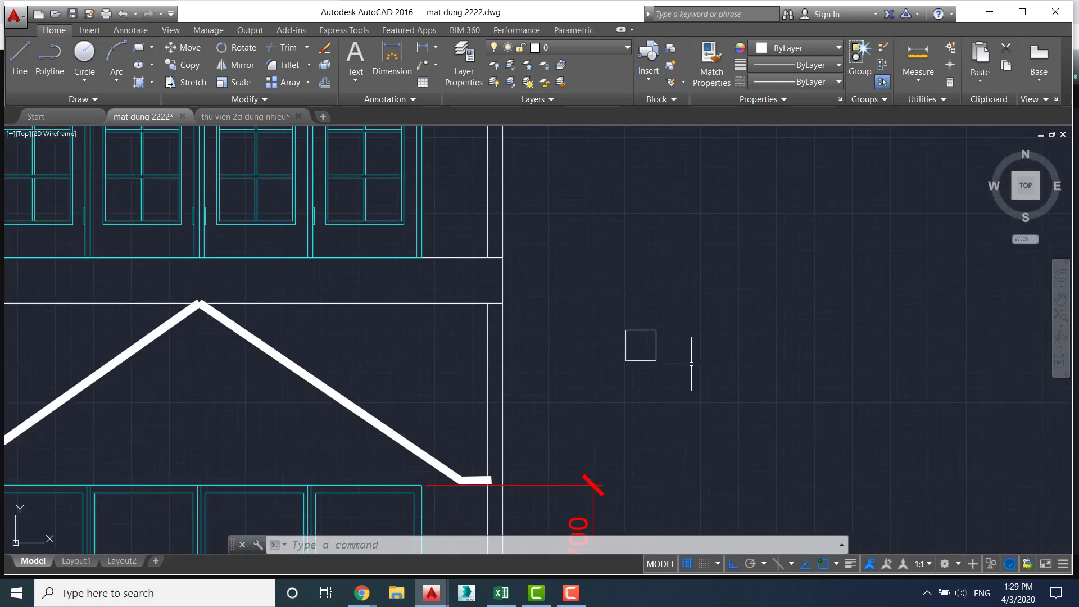
scroll(671, 308, up, 2)
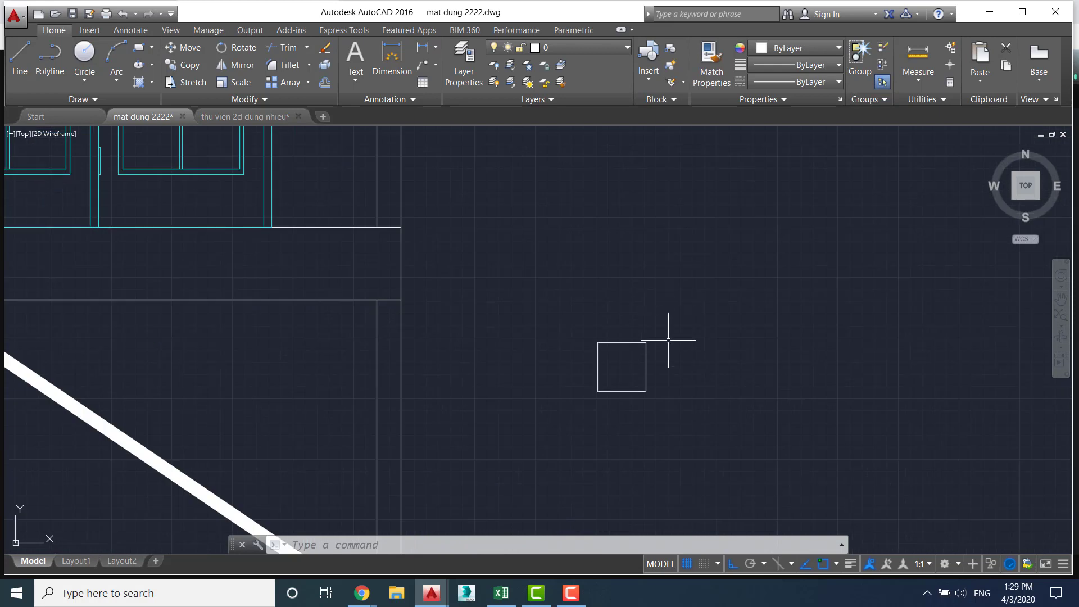
middle_drag(663, 333, 721, 297)
scroll(705, 317, up, 2)
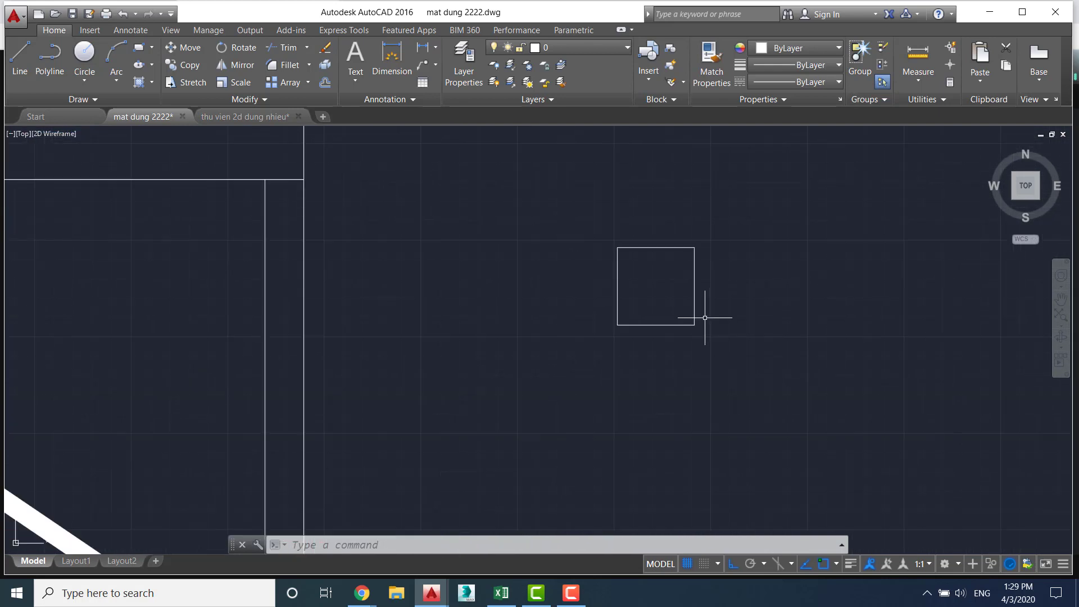
Explode the 200 square into separate lines with X
click(617, 324)
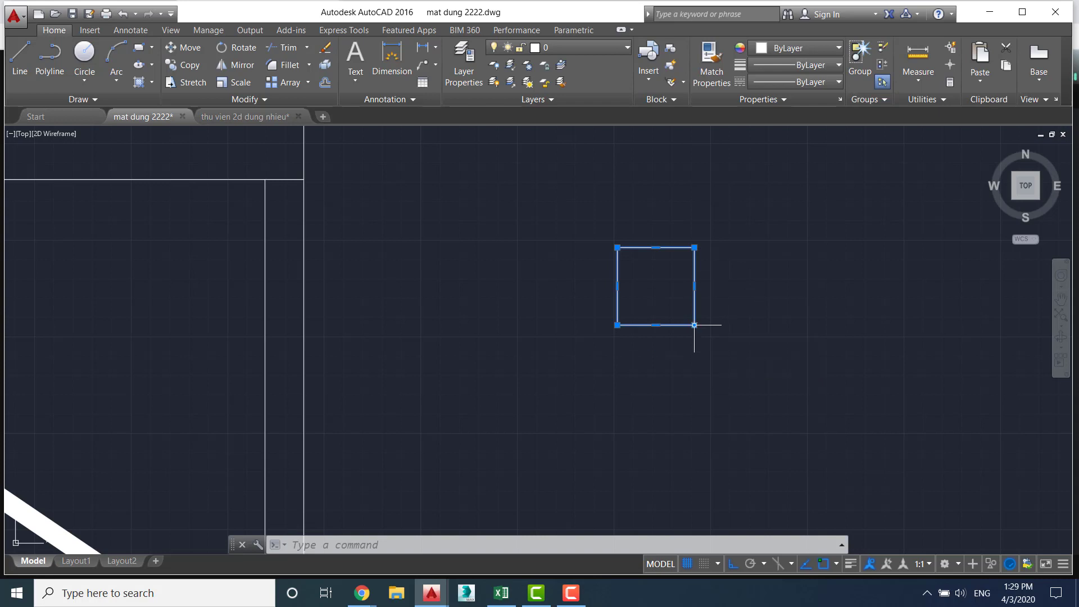
key(Escape)
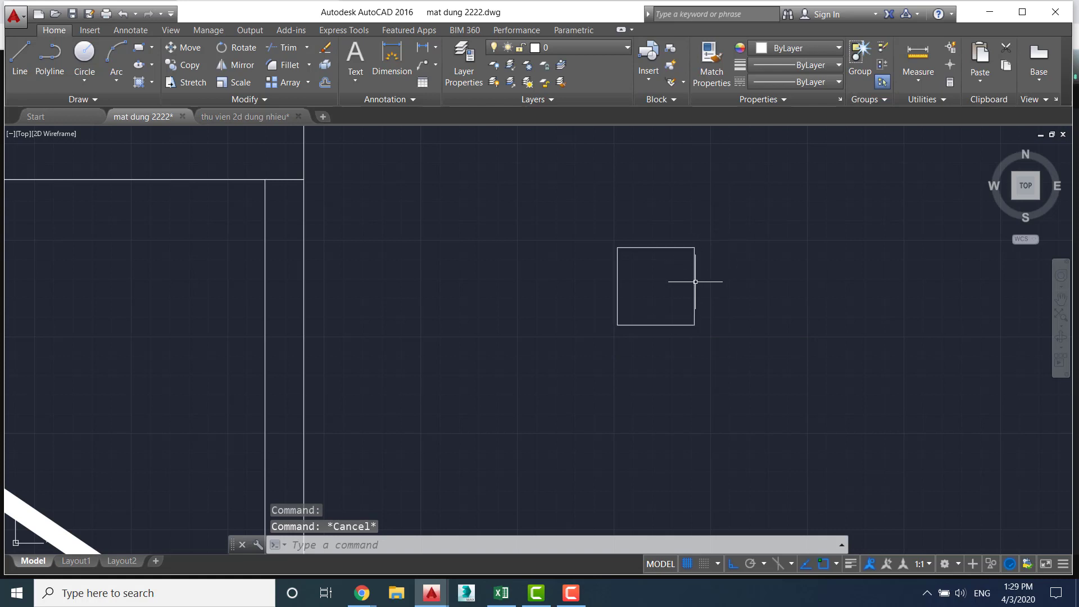
click(695, 282)
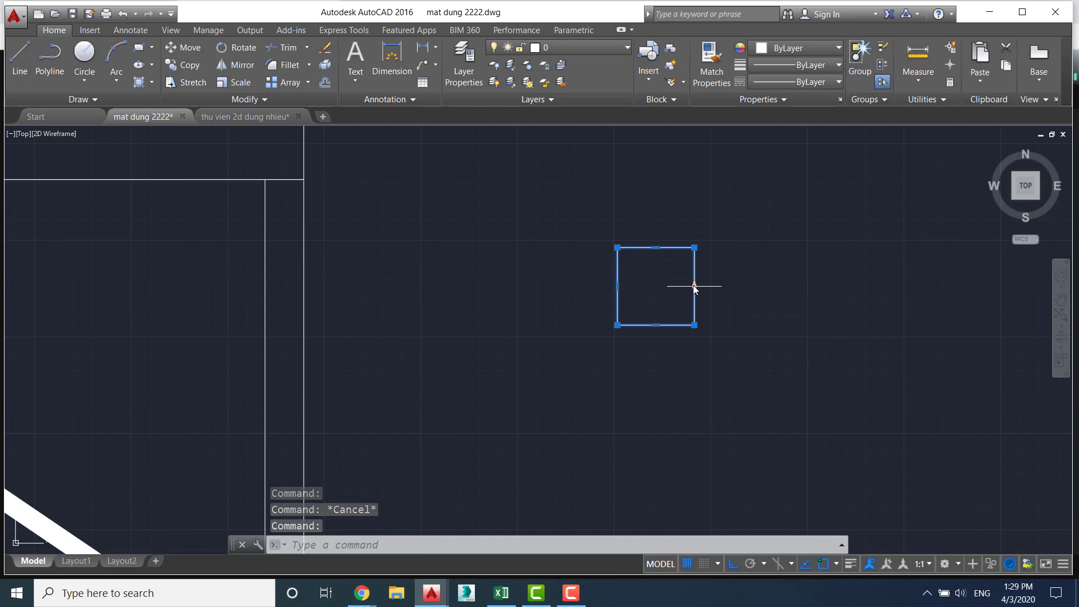
text(X)
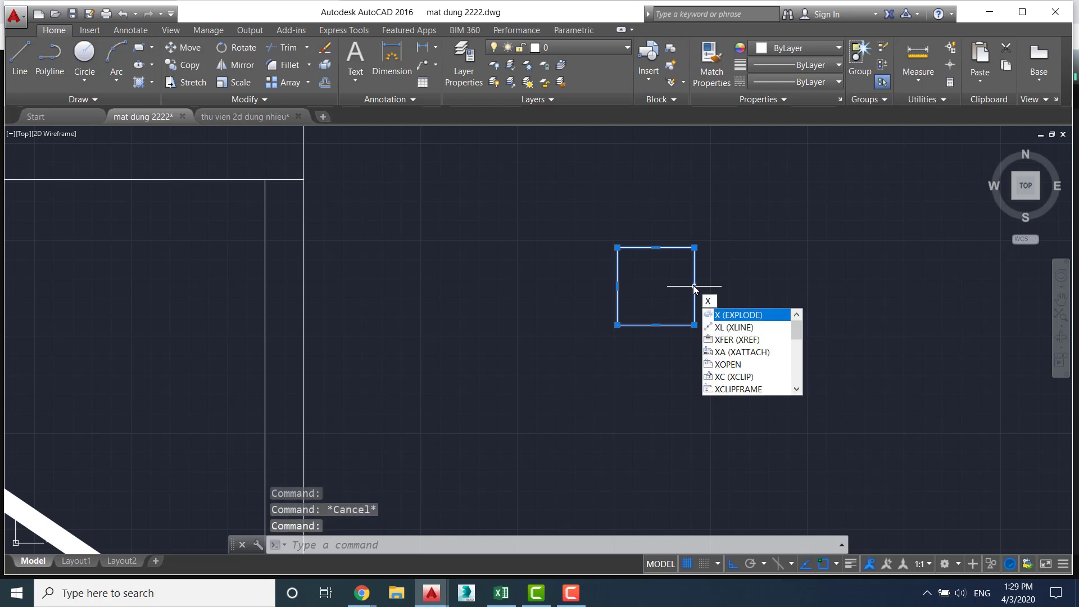
key(Return)
Shorten the square's bottom edge by 50 at each end
scroll(702, 339, up, 2)
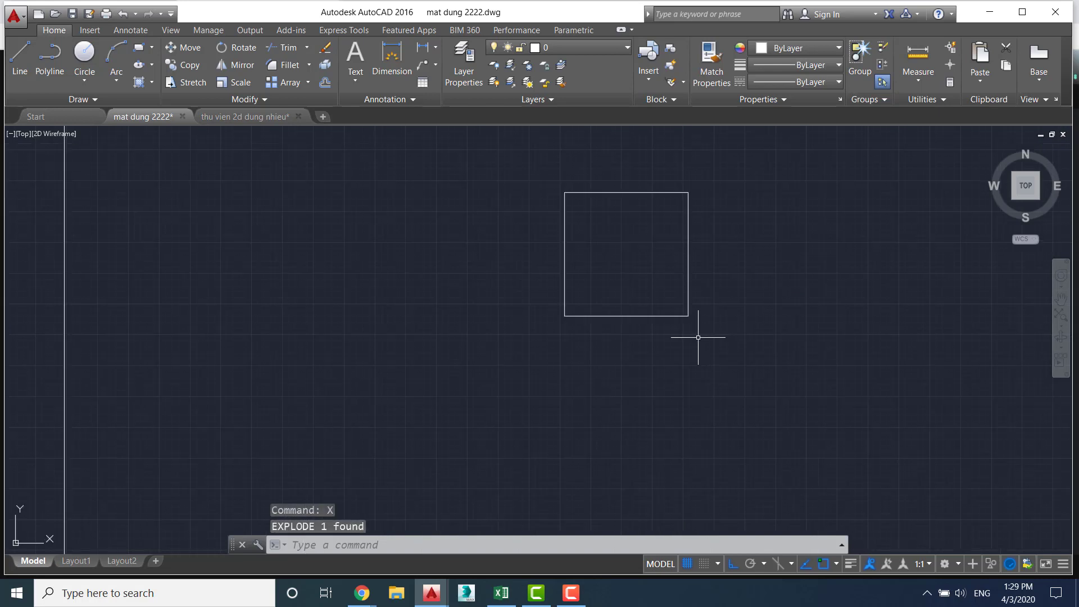
click(689, 313)
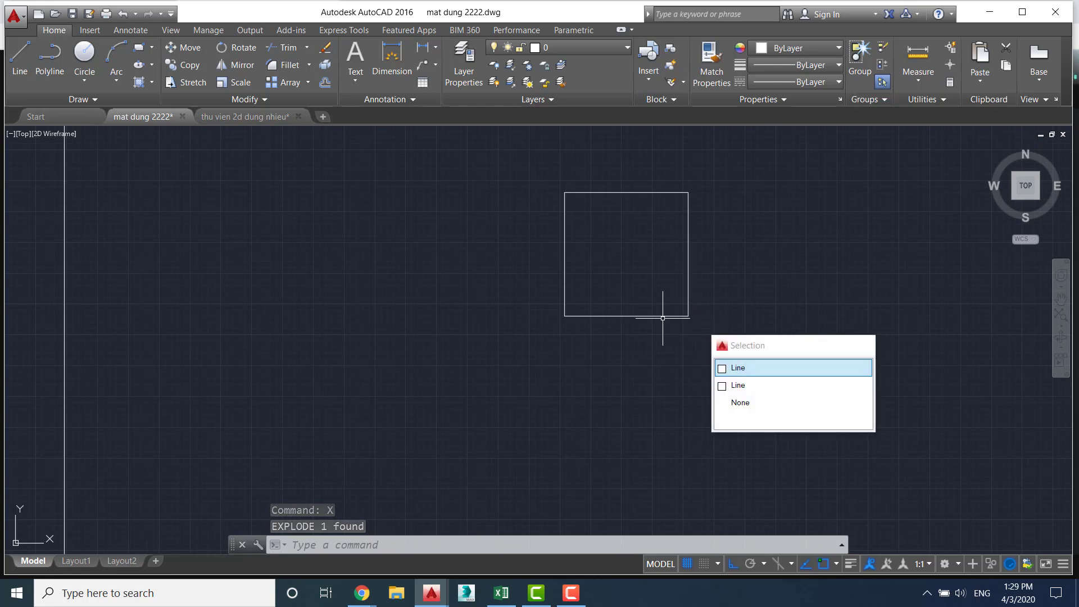
click(663, 316)
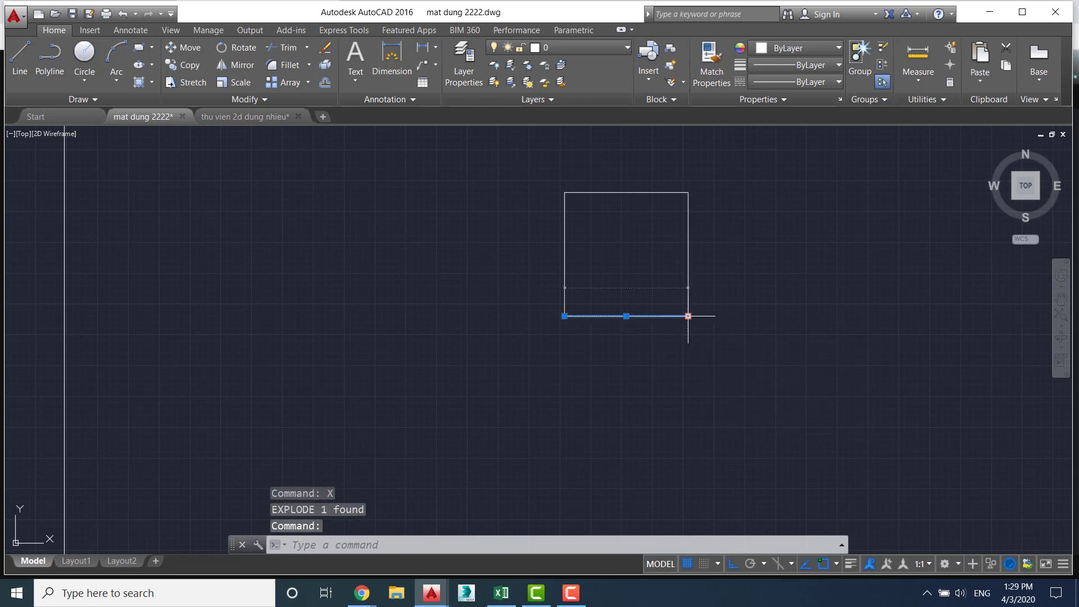
mouse_move(687, 316)
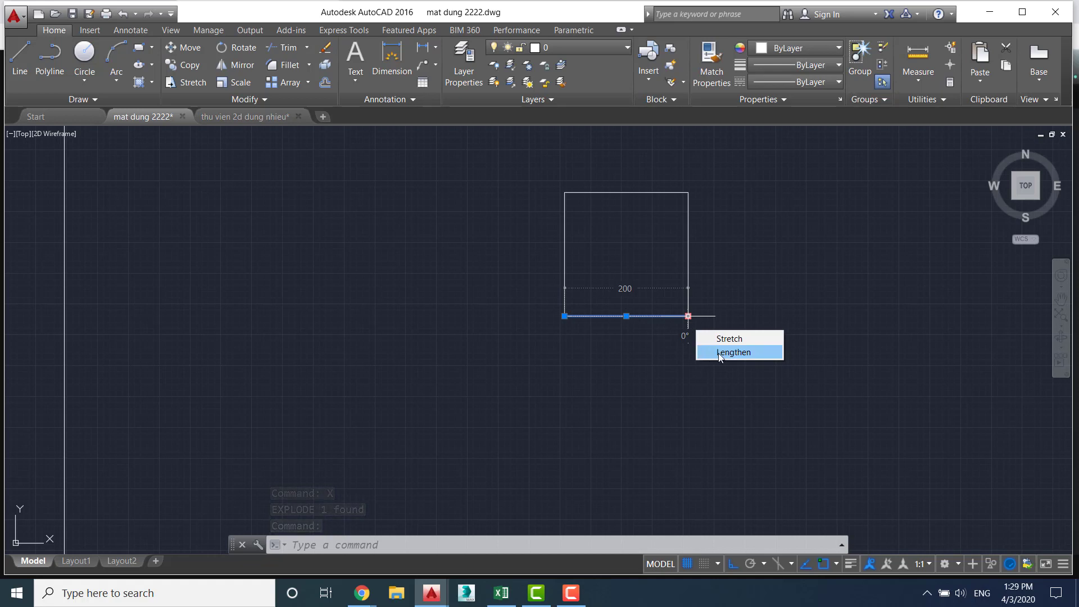
click(719, 352)
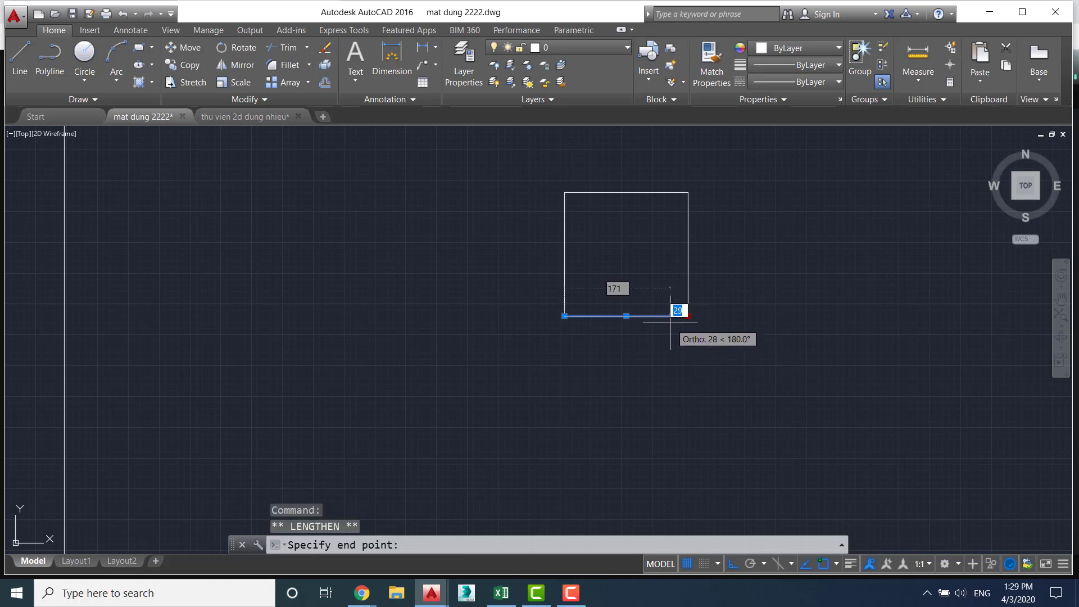
text(50)
key(Return)
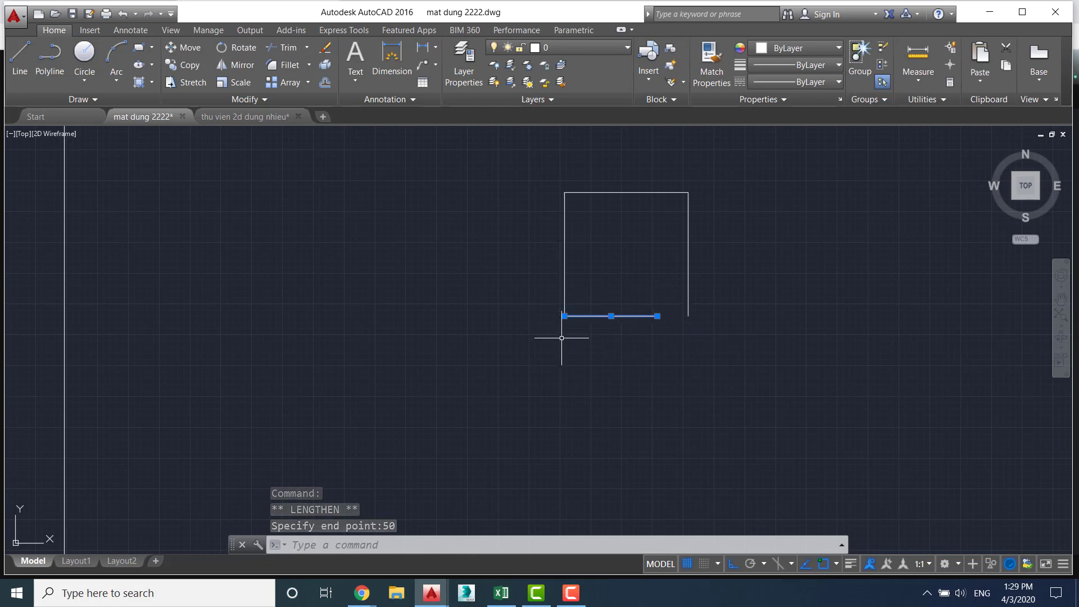
mouse_move(564, 316)
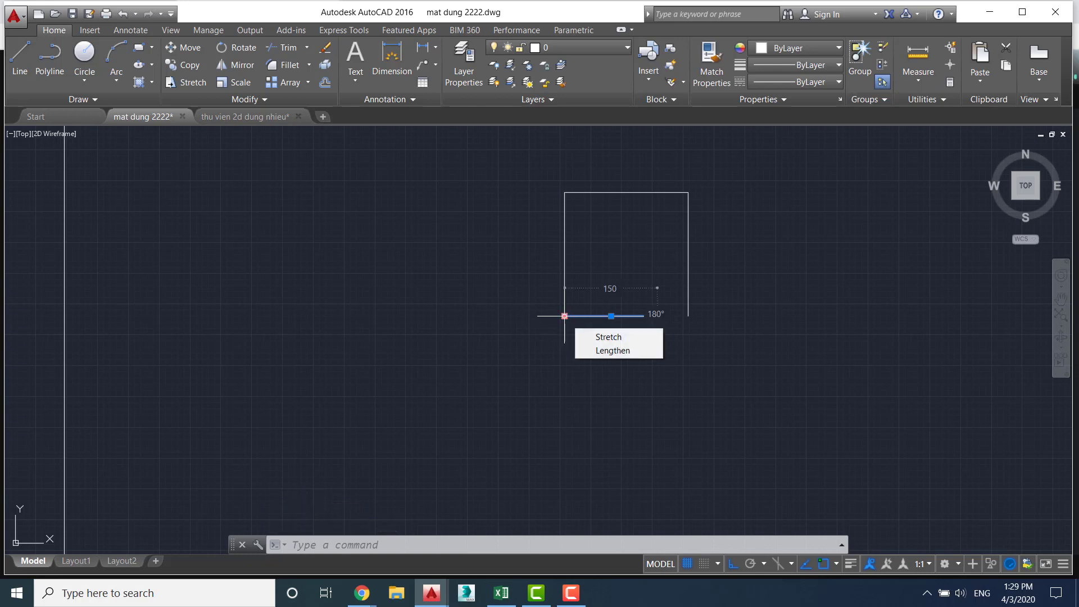
click(565, 316)
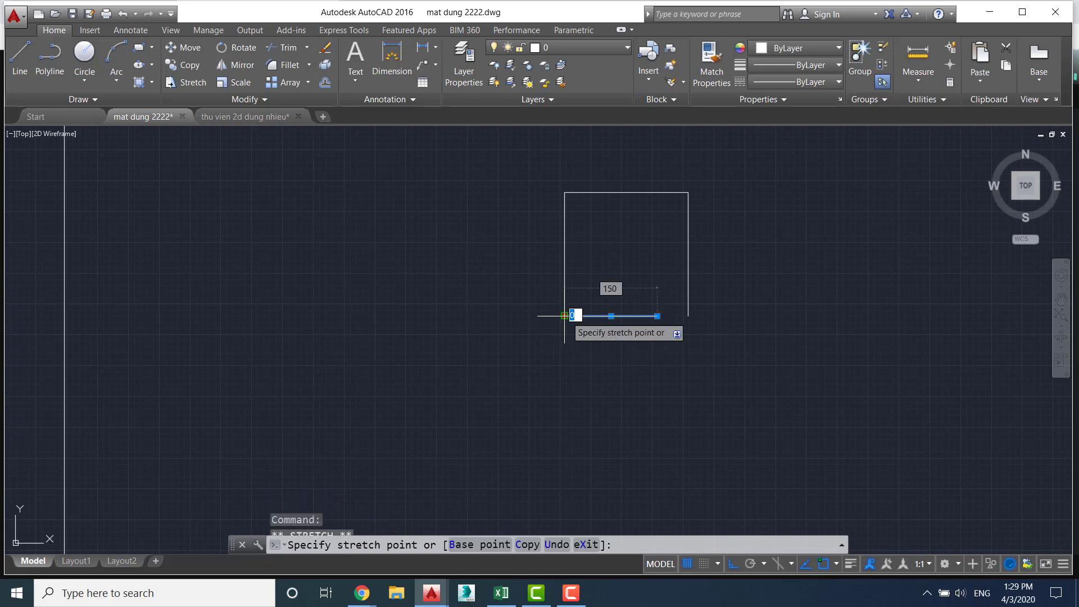
key(Escape)
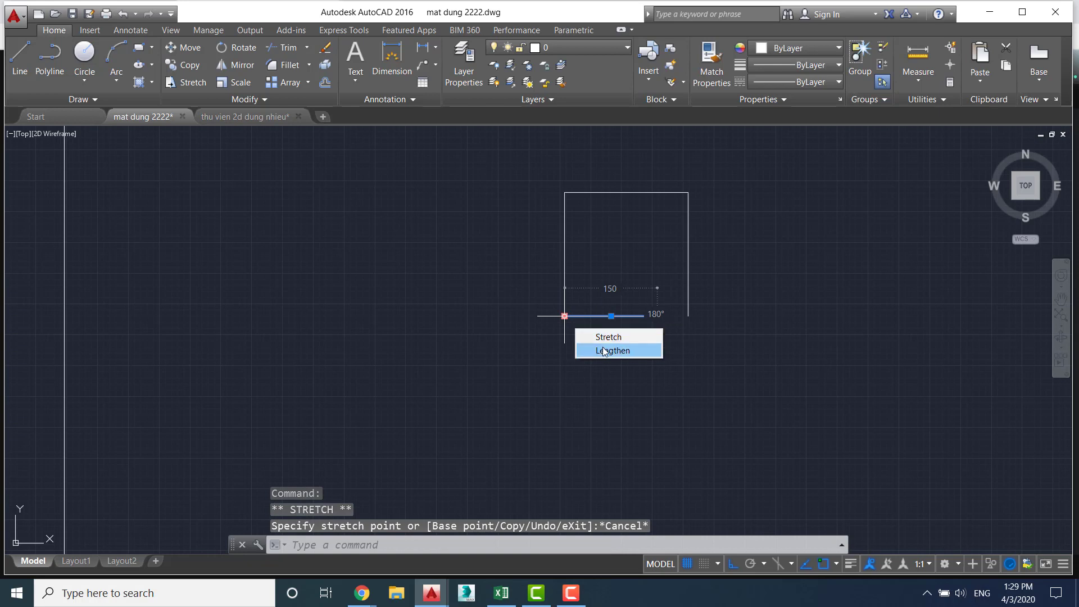
click(613, 350)
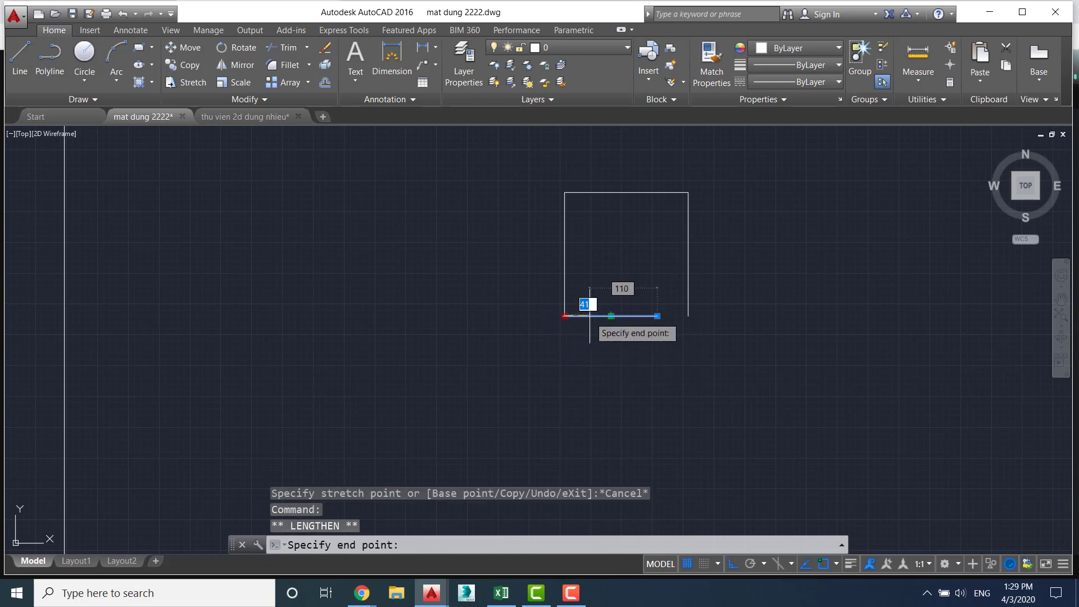
text(50)
key(Return)
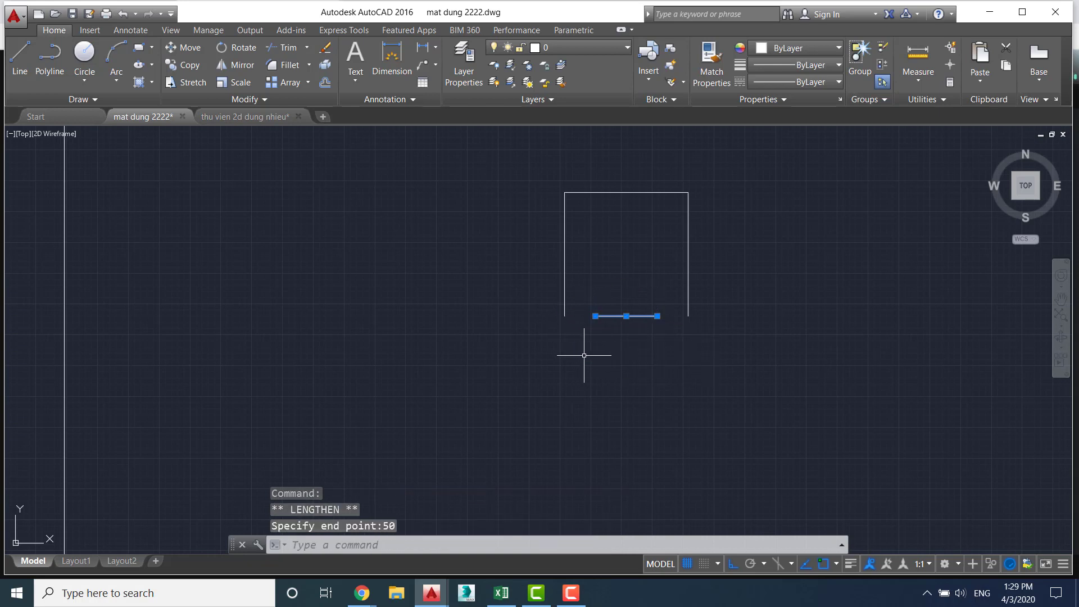
key(Escape)
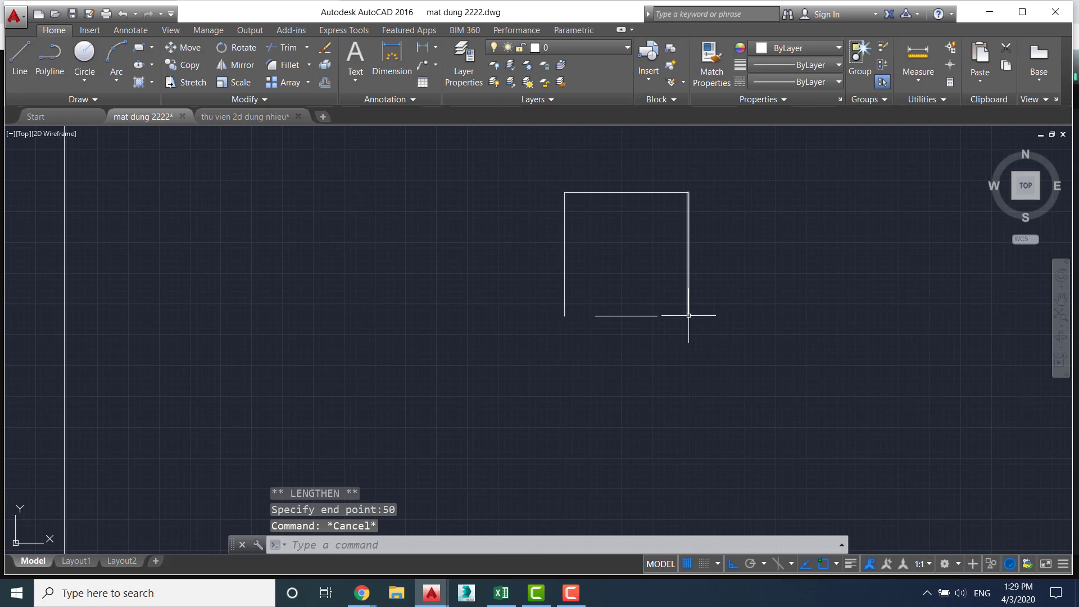
Slant the square's sides inward onto the bottom edge, then bring the whole gable roof into view
click(689, 315)
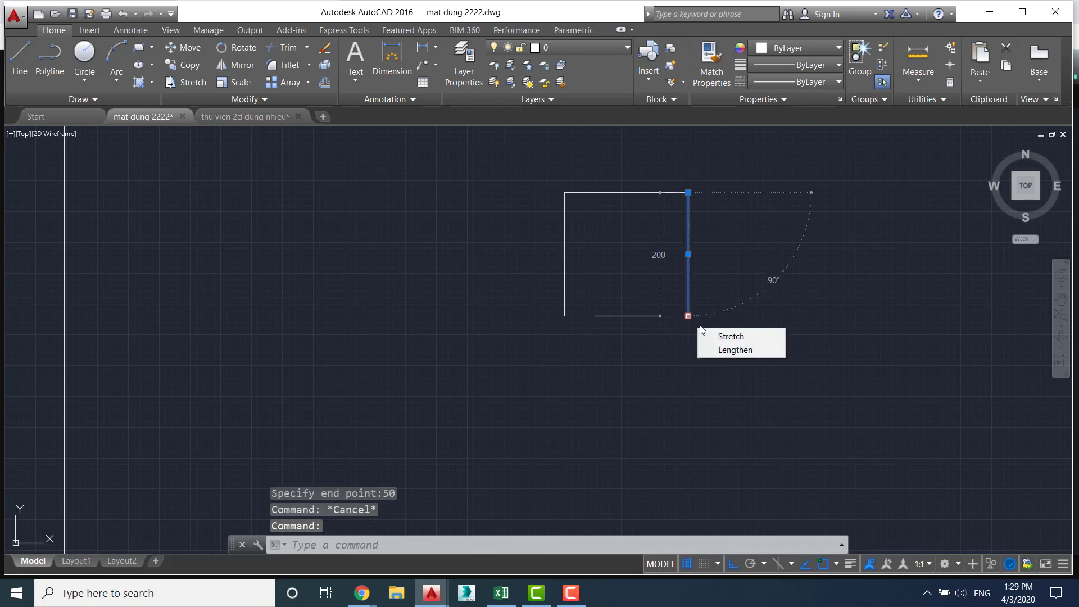
click(727, 339)
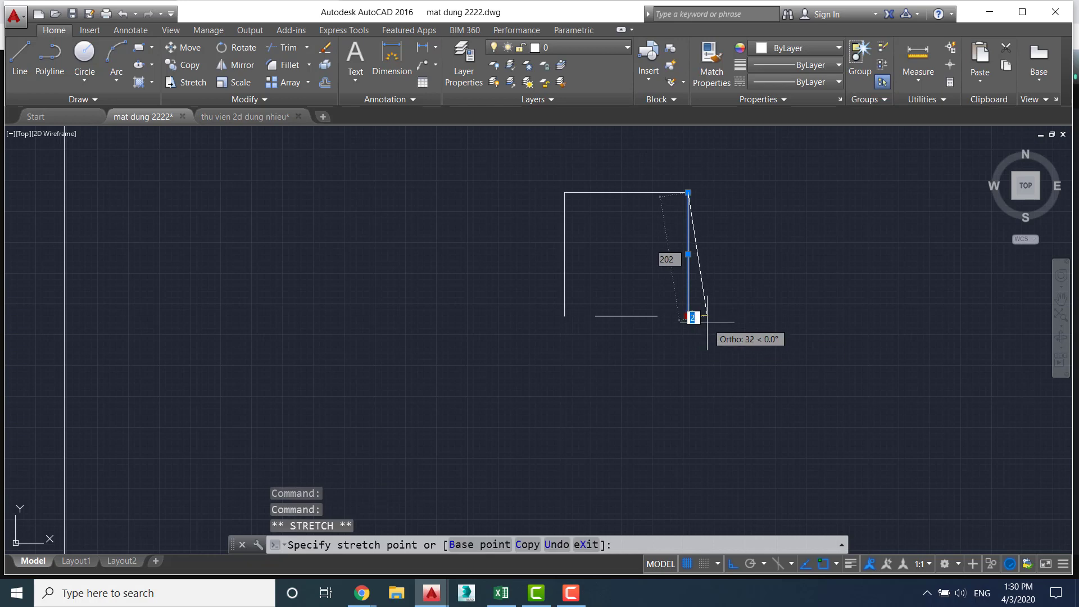
click(657, 316)
click(564, 282)
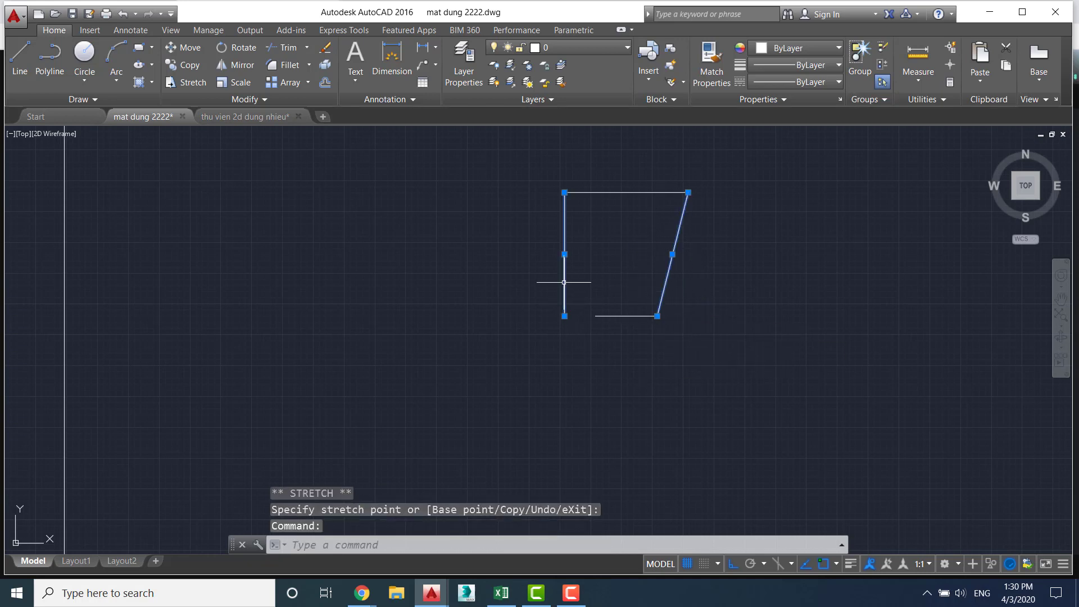
click(565, 316)
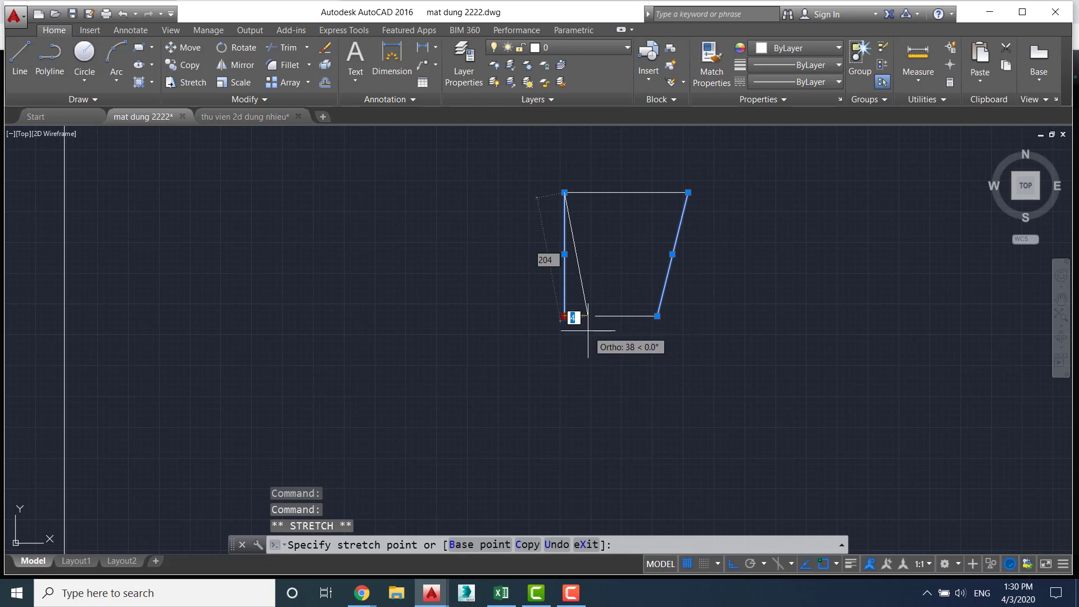
key(Escape)
scroll(713, 321, down, 2)
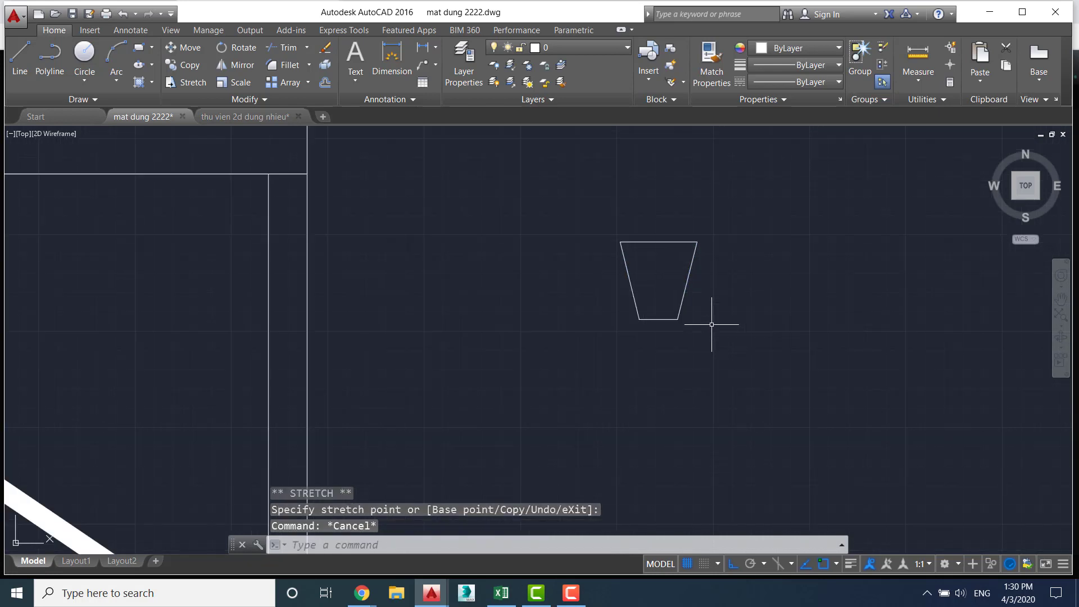
scroll(668, 351, down, 3)
scroll(647, 373, up, 2)
scroll(698, 361, up, 1)
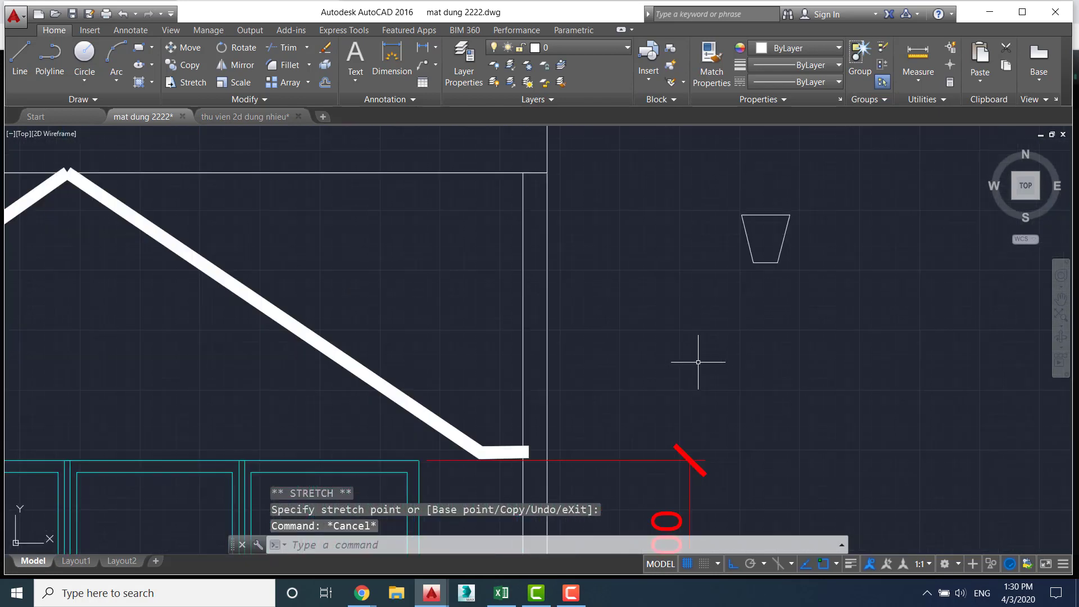
scroll(703, 360, down, 1)
middle_drag(713, 335, 743, 361)
text(C)
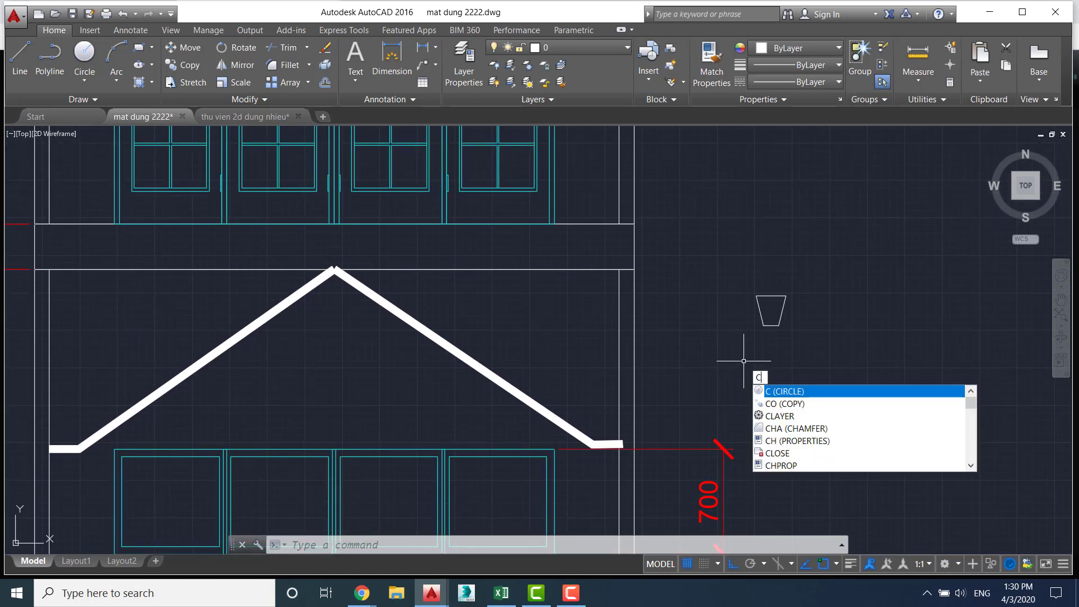
Copy the trapezoid keystone from its top-left corner to the gable roof apex
text(m)
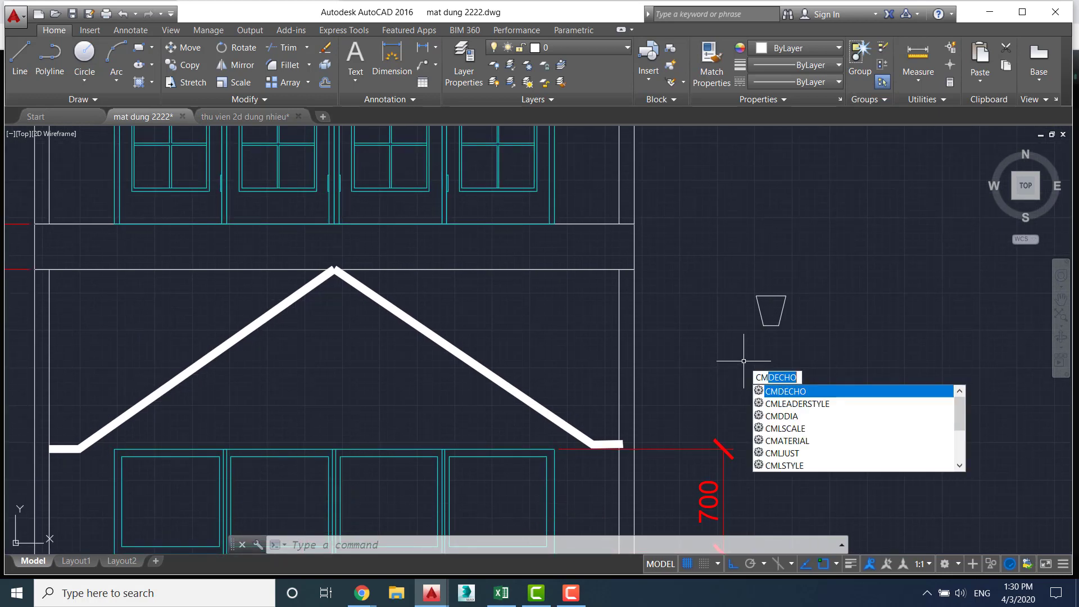
key(Escape)
text(O)
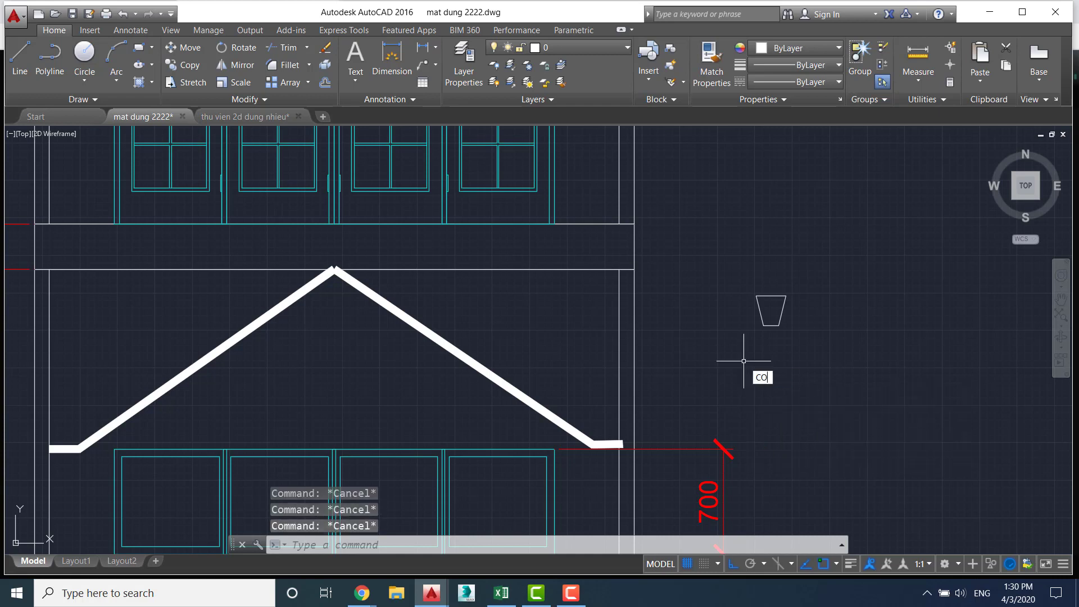
key(Return)
click(751, 282)
click(794, 337)
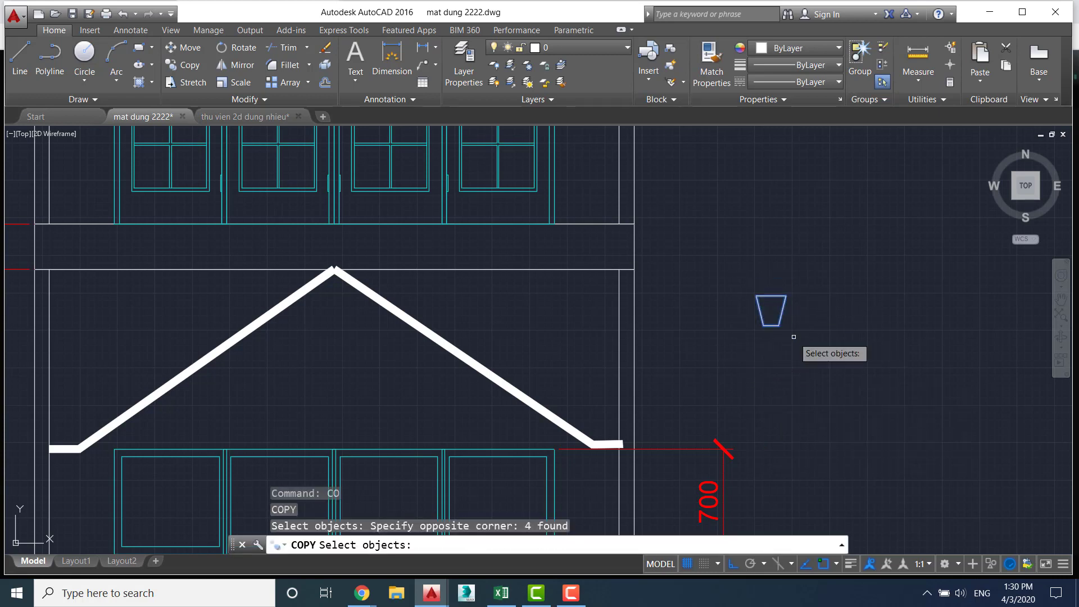
key(Return)
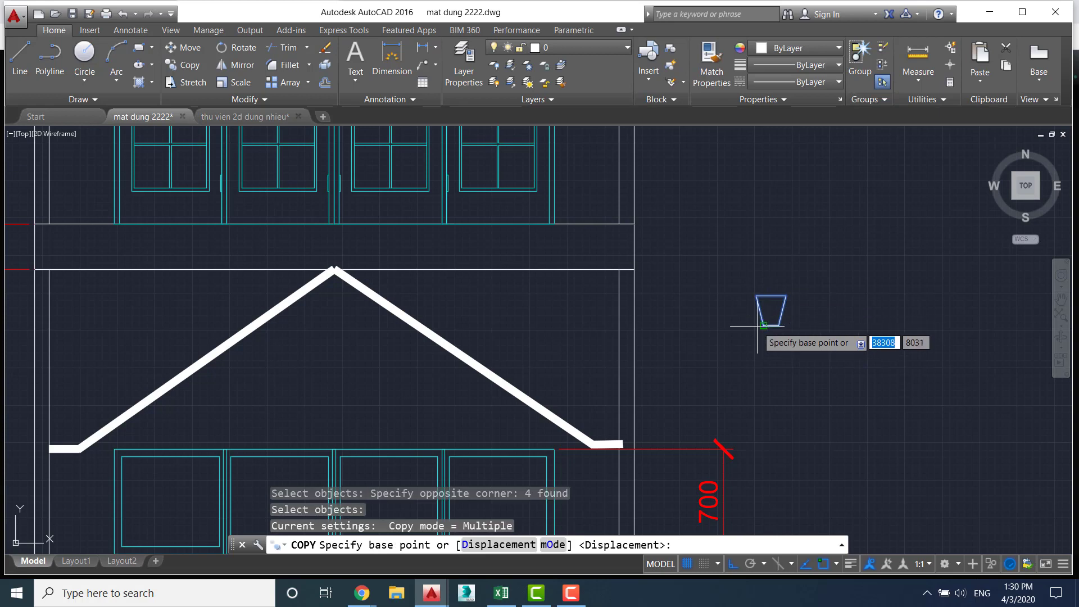
click(757, 295)
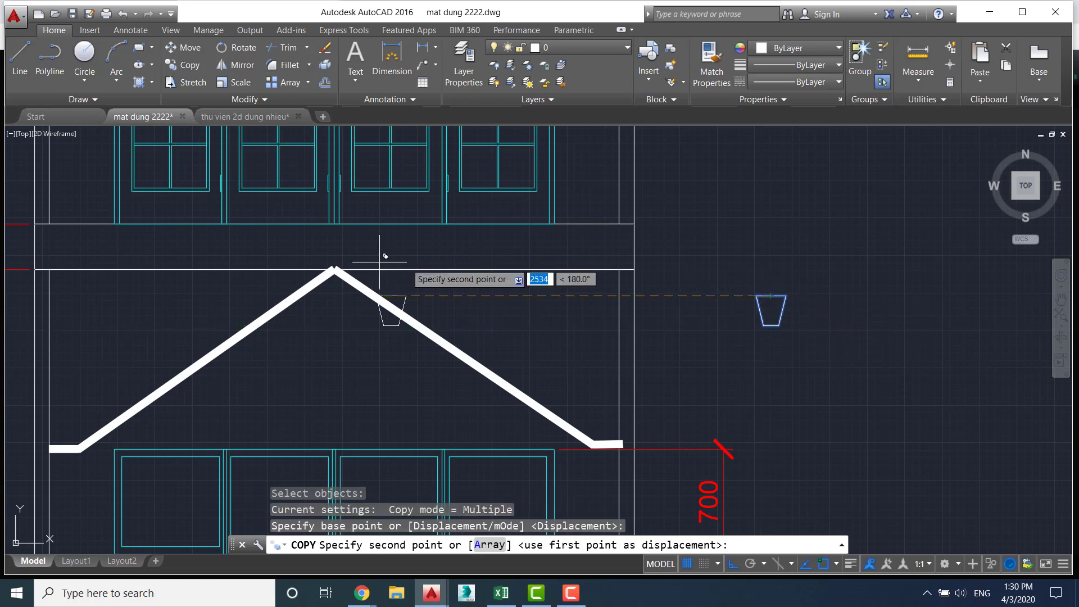
click(337, 265)
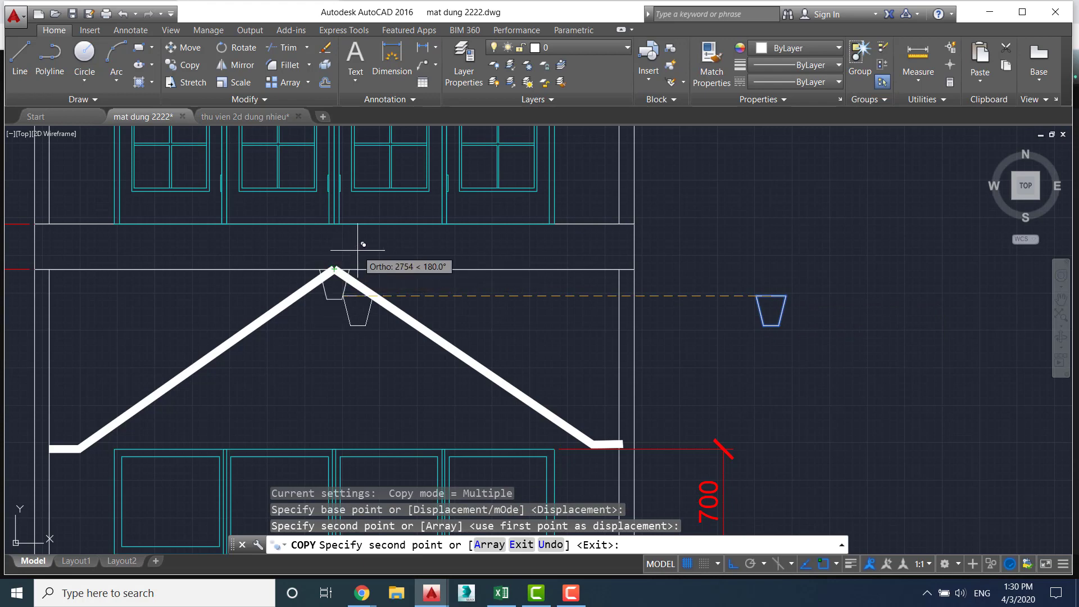
key(Return)
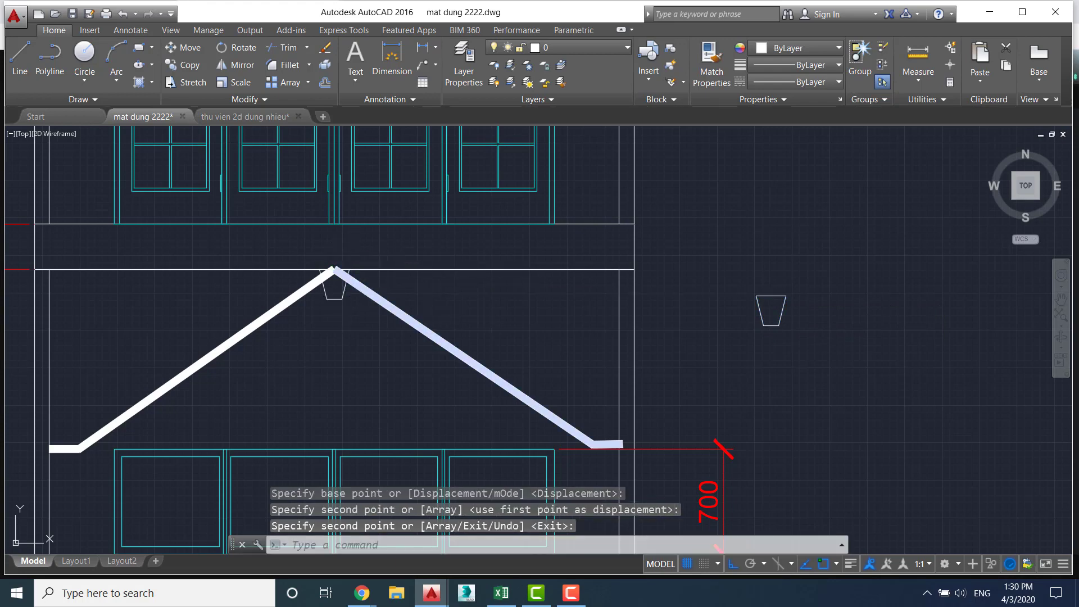
scroll(343, 298, down, 4)
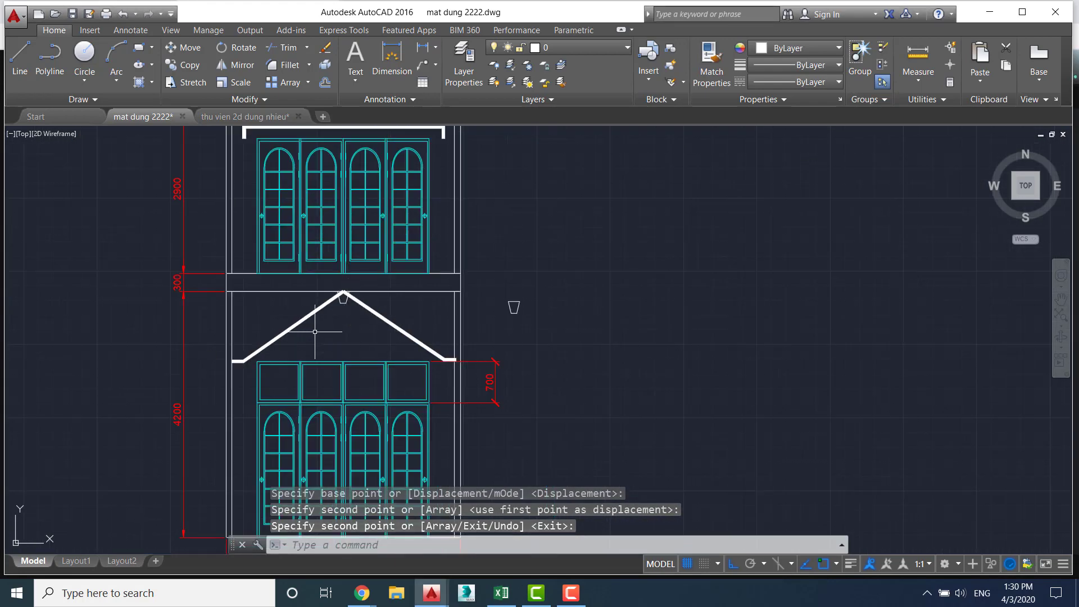
middle_drag(315, 331, 619, 281)
scroll(270, 293, down, 4)
middle_drag(269, 292, 520, 308)
scroll(528, 311, up, 2)
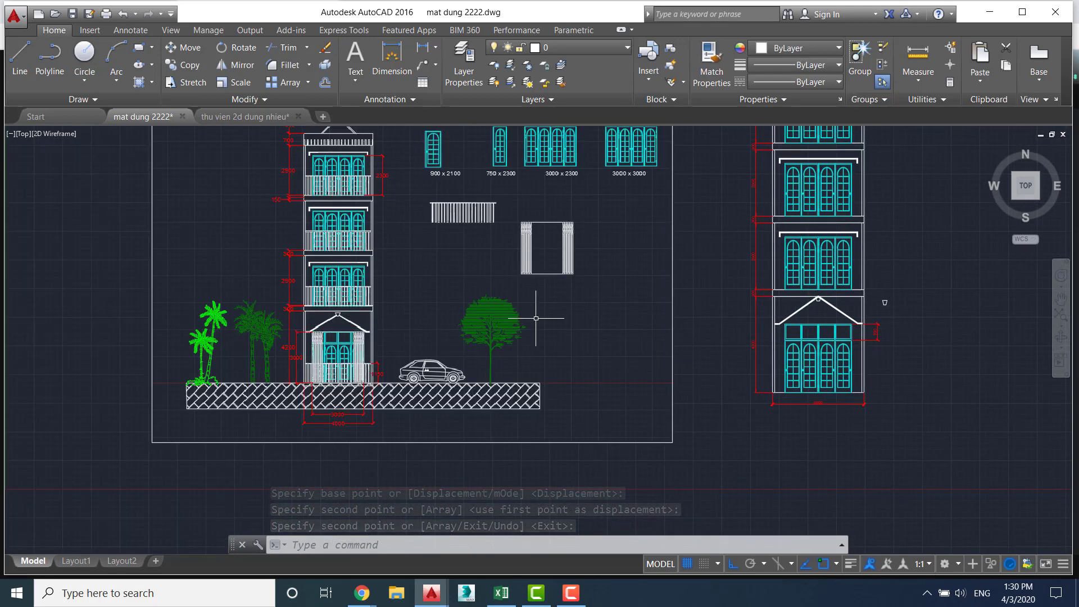
scroll(536, 318, up, 2)
scroll(341, 320, up, 6)
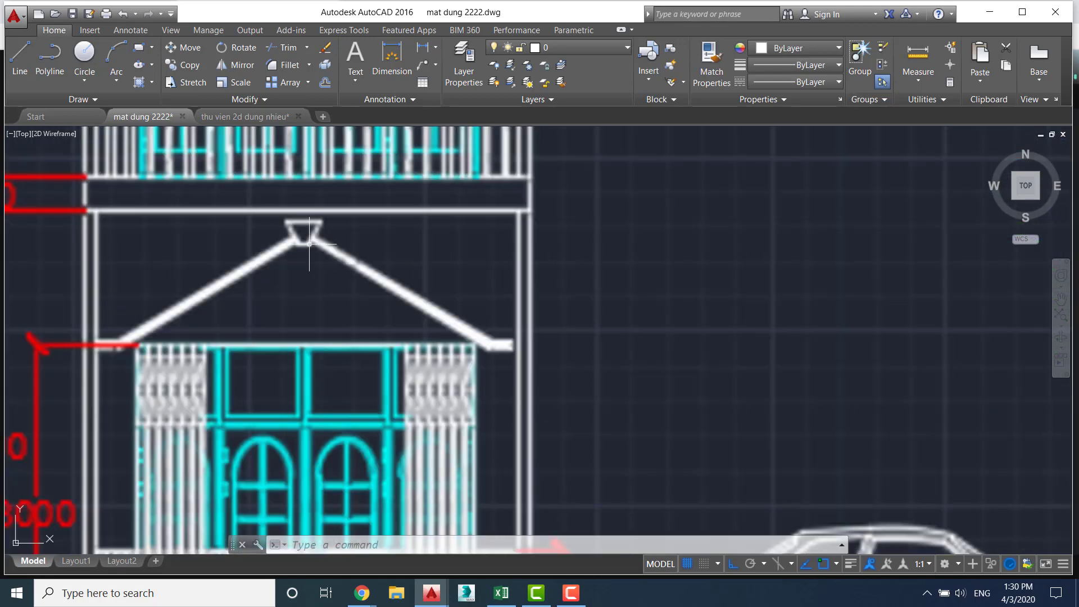
scroll(837, 360, down, 2)
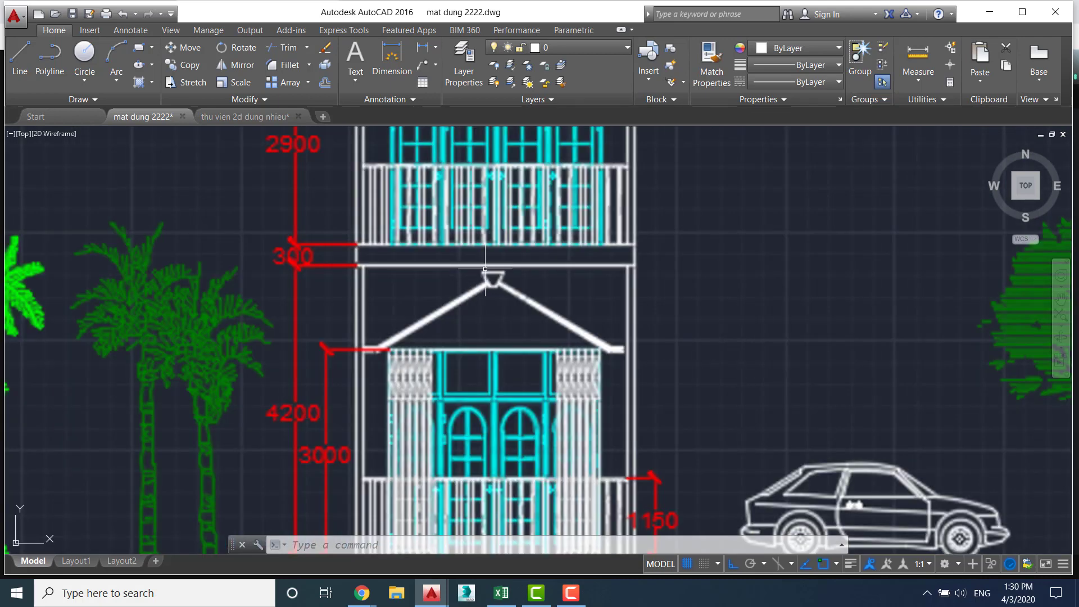
scroll(716, 348, down, 4)
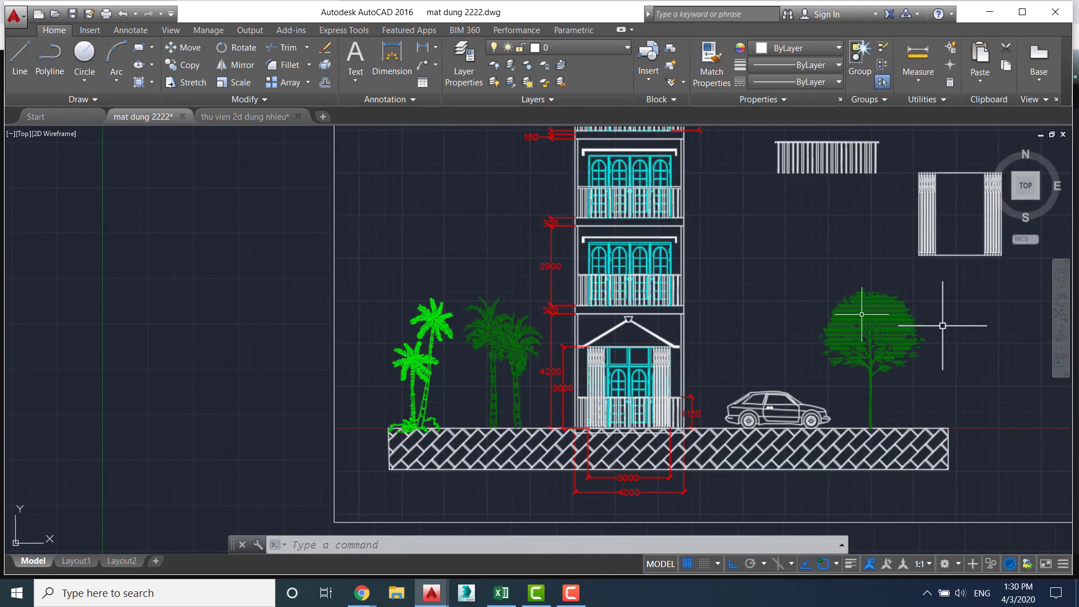
middle_drag(861, 315, 538, 309)
scroll(538, 308, down, 3)
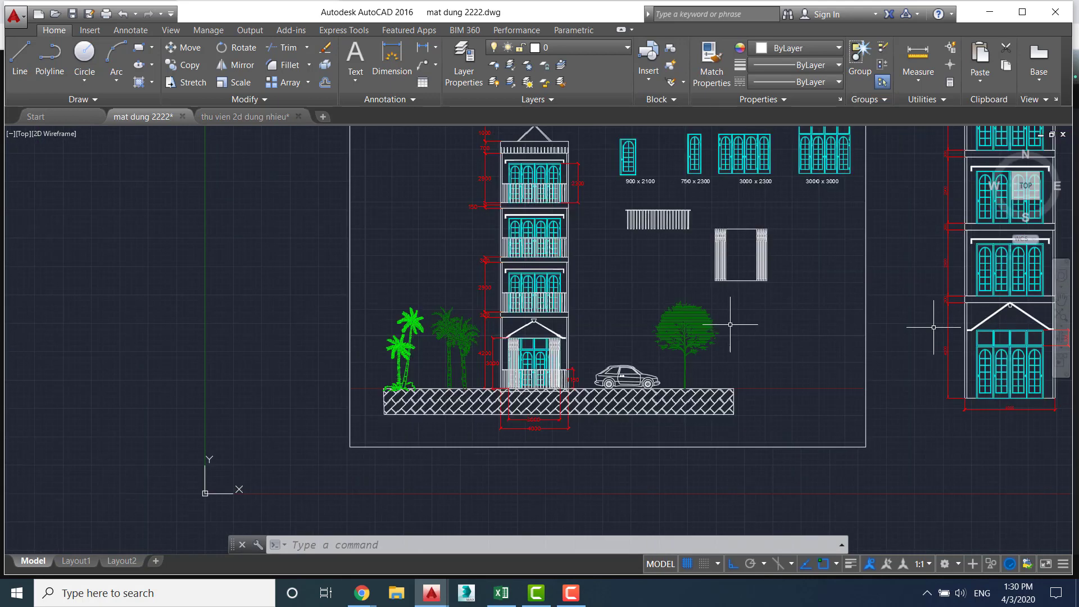
middle_drag(625, 282, 318, 318)
scroll(535, 296, up, 4)
middle_drag(723, 343, 551, 305)
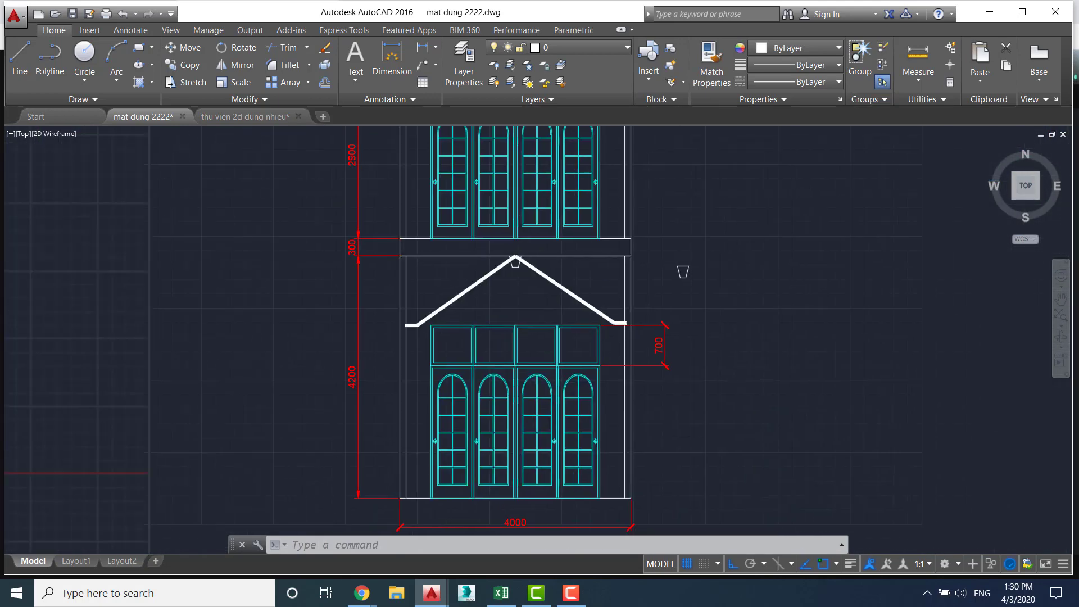
scroll(556, 296, up, 2)
Start a line and zoom and pan to centre the roof gable in view
key(Escape)
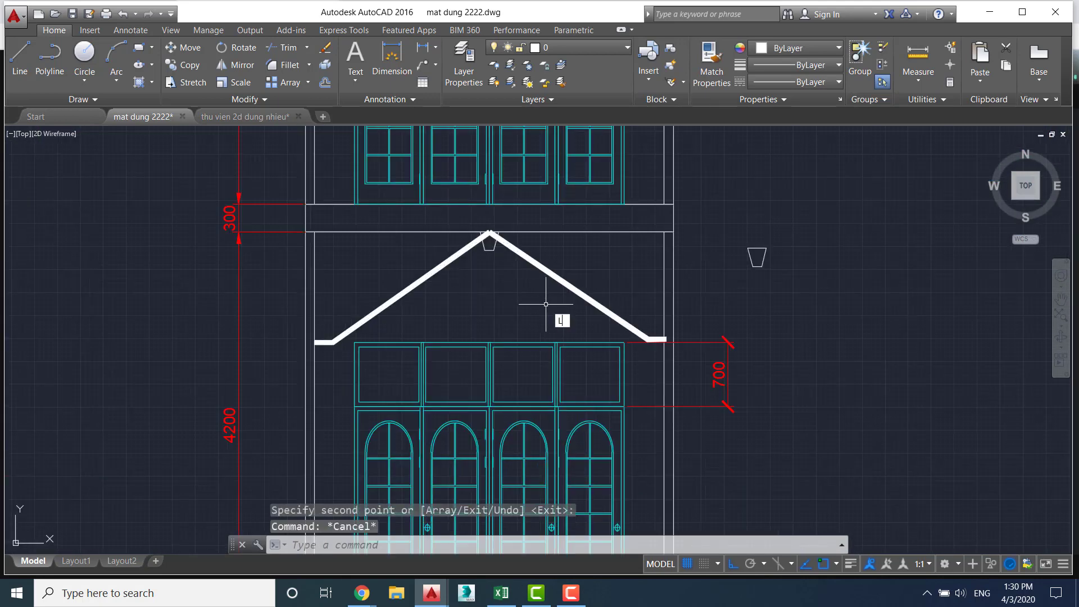
text(l)
key(Return)
scroll(494, 335, up, 4)
scroll(493, 337, down, 2)
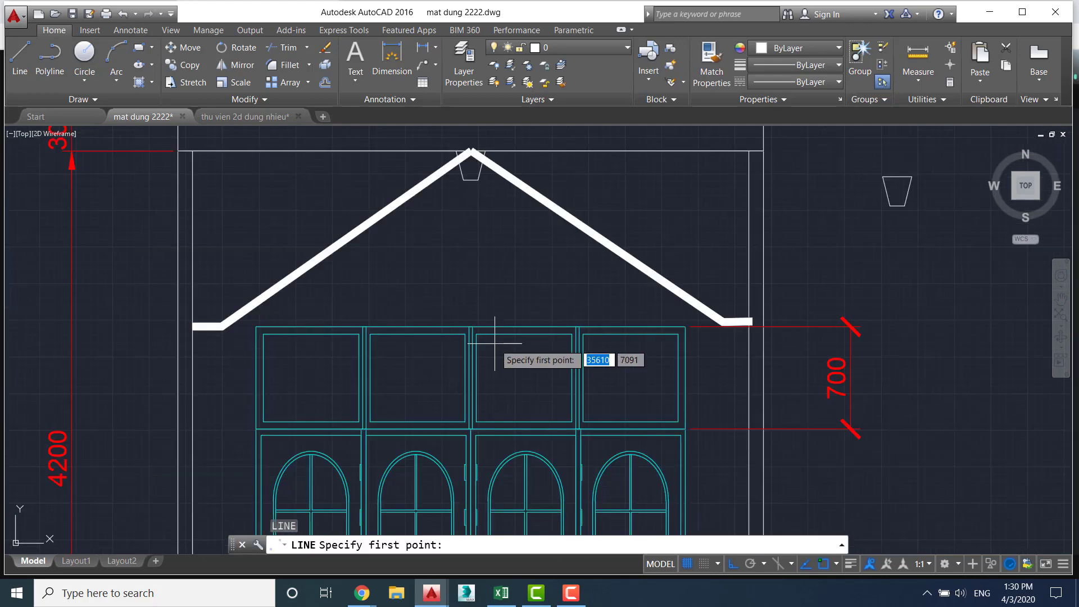
middle_drag(493, 337, 515, 411)
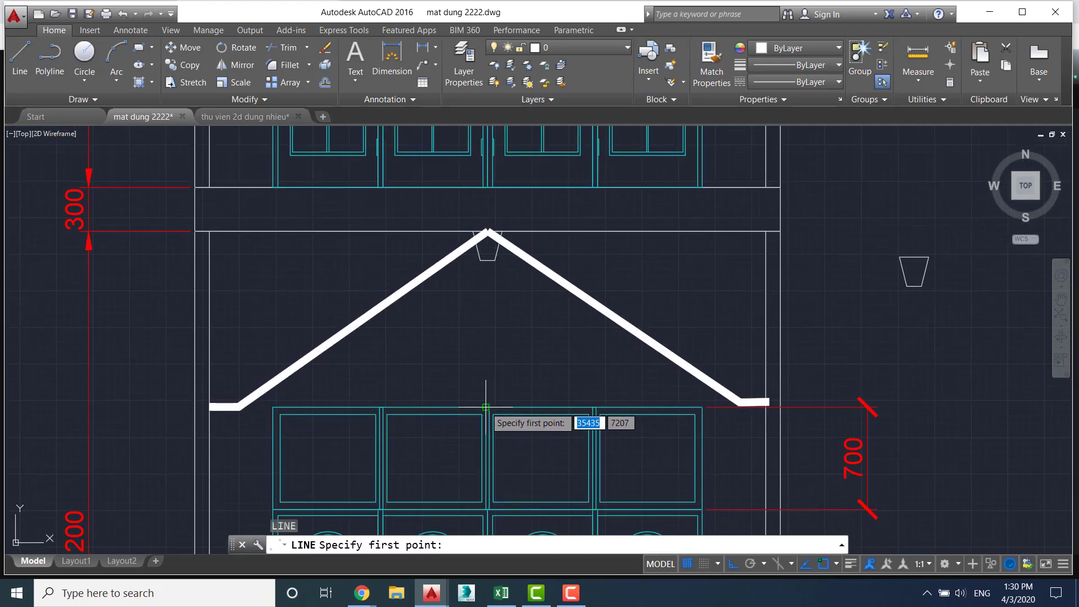
scroll(506, 388, up, 2)
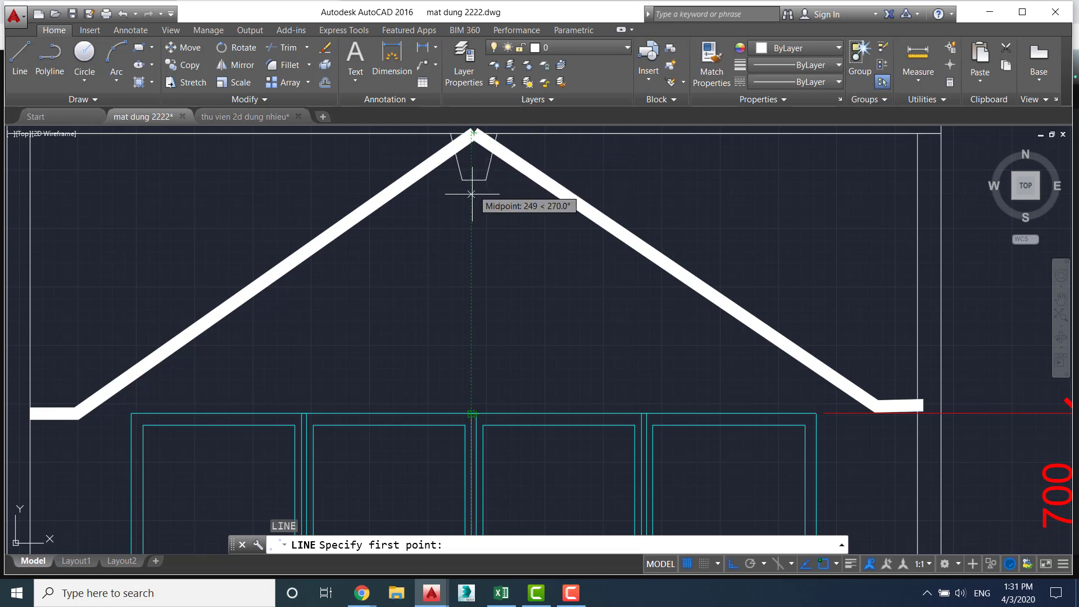
scroll(477, 394, up, 3)
scroll(481, 419, up, 2)
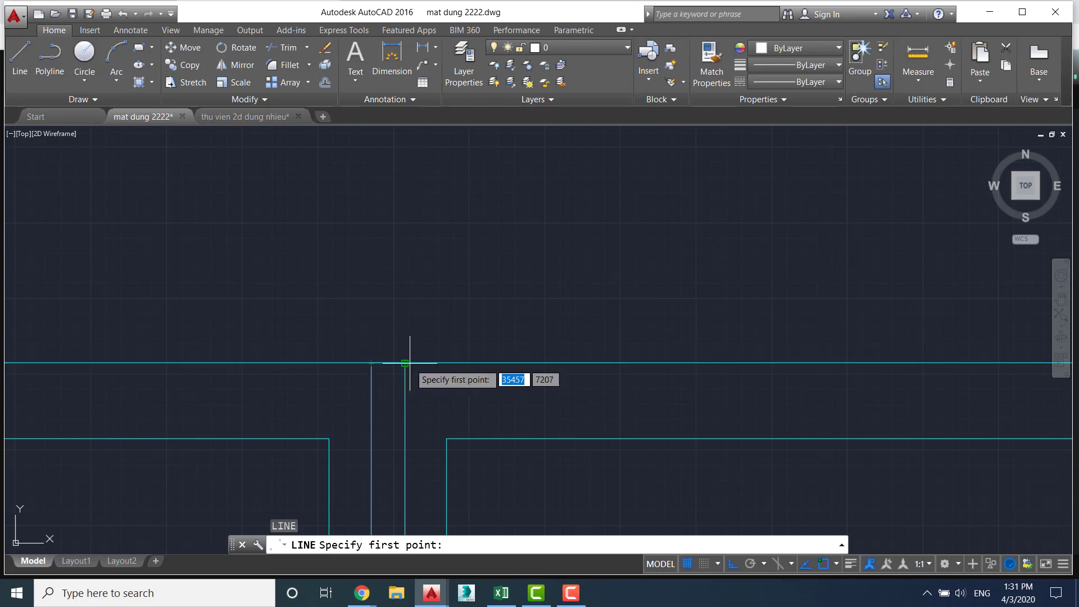
scroll(389, 364, down, 2)
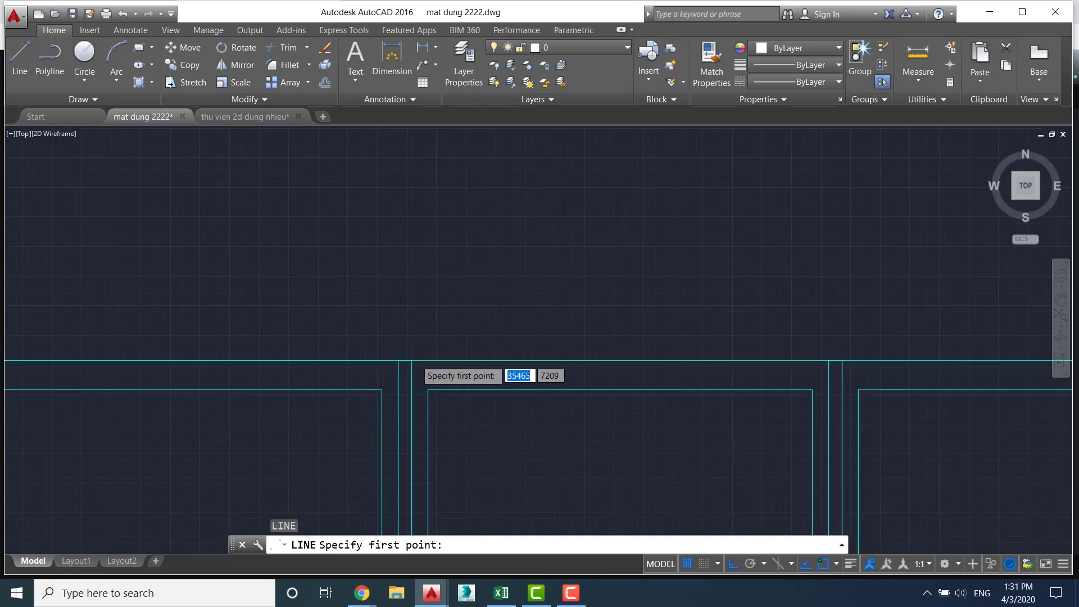
scroll(438, 337, down, 4)
middle_drag(473, 286, 521, 334)
scroll(507, 308, up, 2)
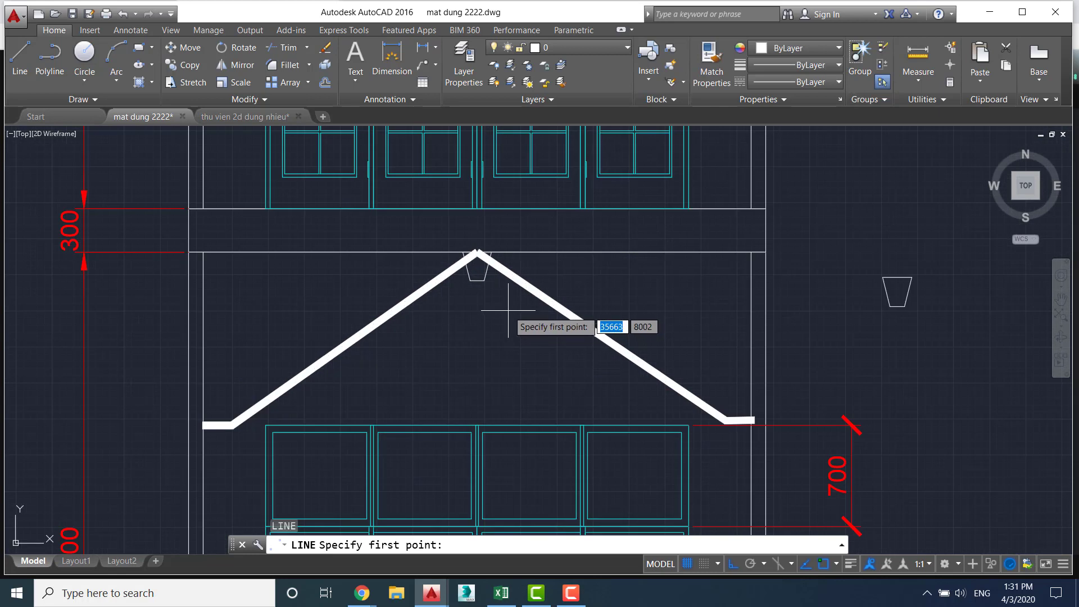
Draw a vertical line from the roof apex down to the door frame top
key(Escape)
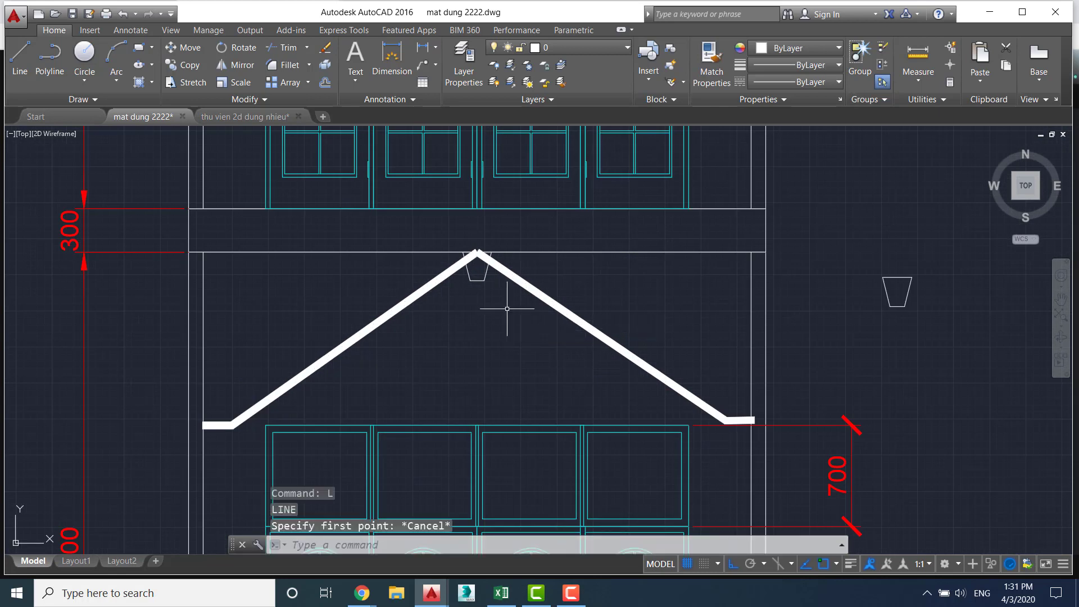
text(L)
key(Return)
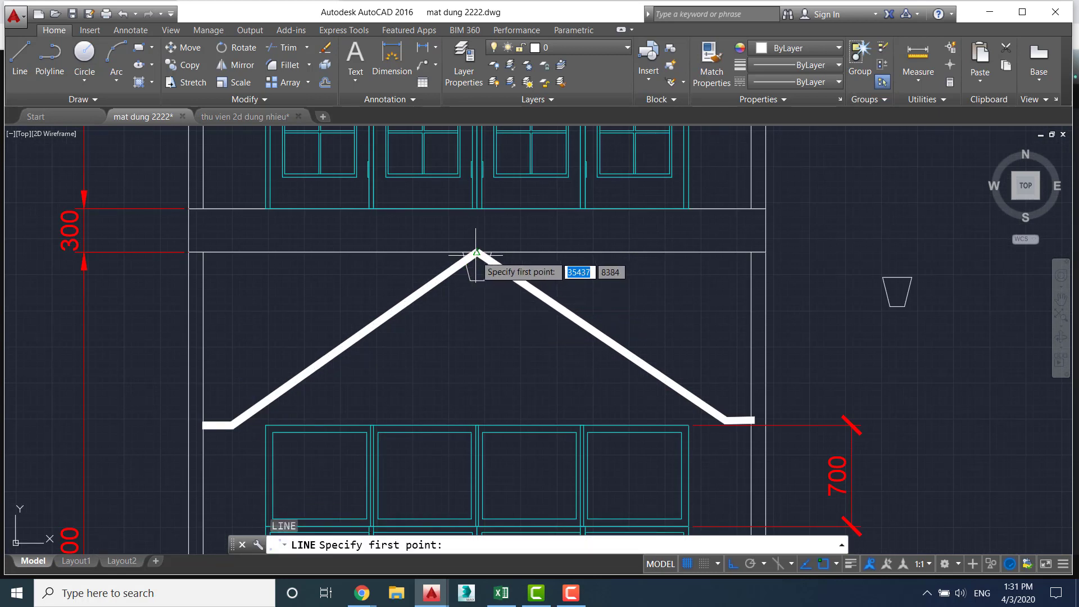
click(476, 252)
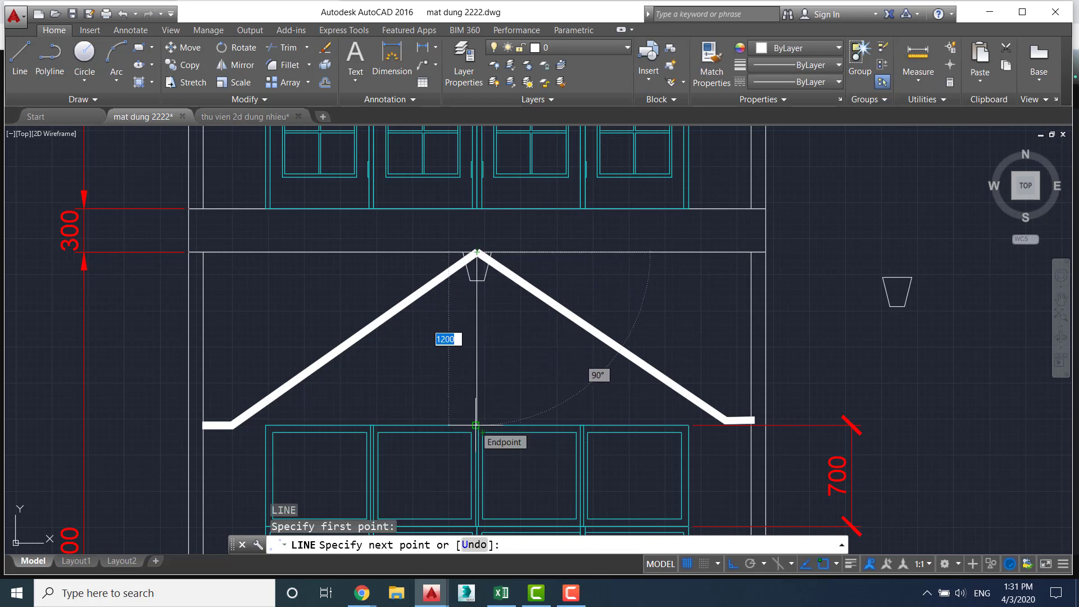
click(476, 426)
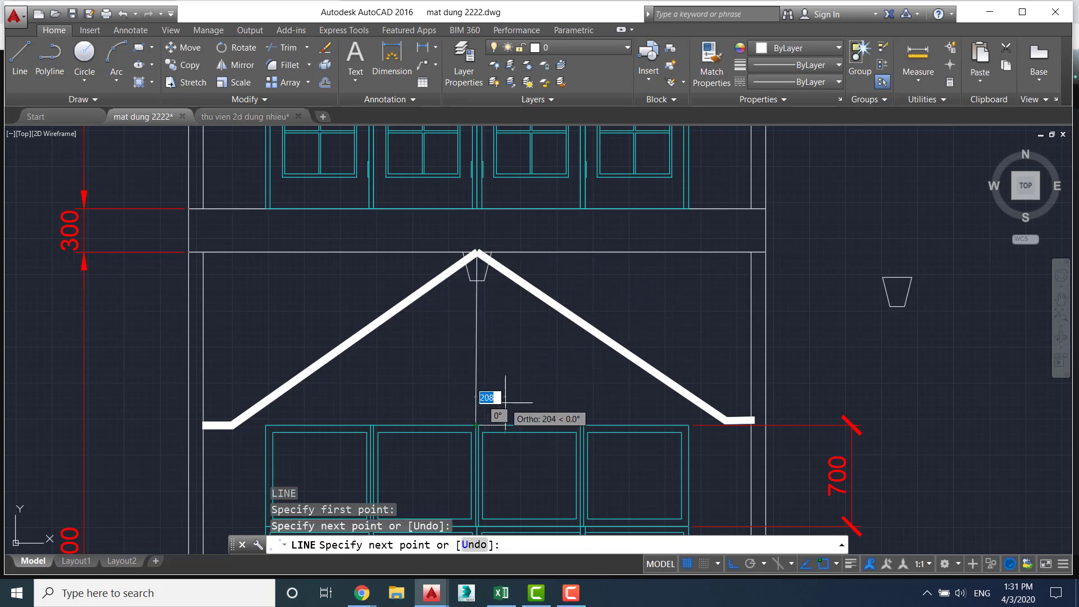
key(Escape)
scroll(503, 401, up, 4)
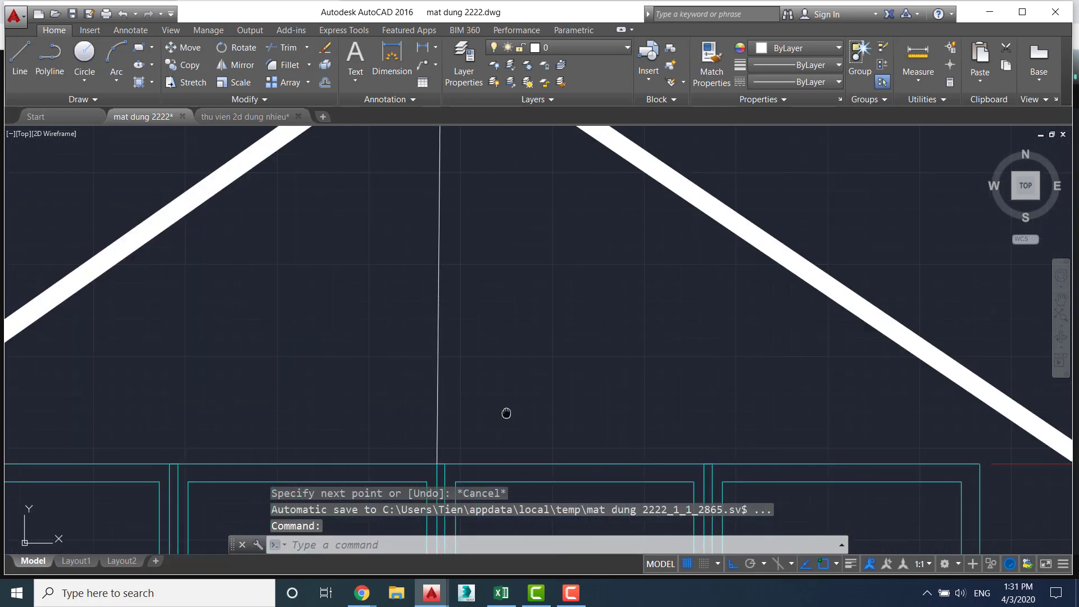
scroll(506, 415, down, 3)
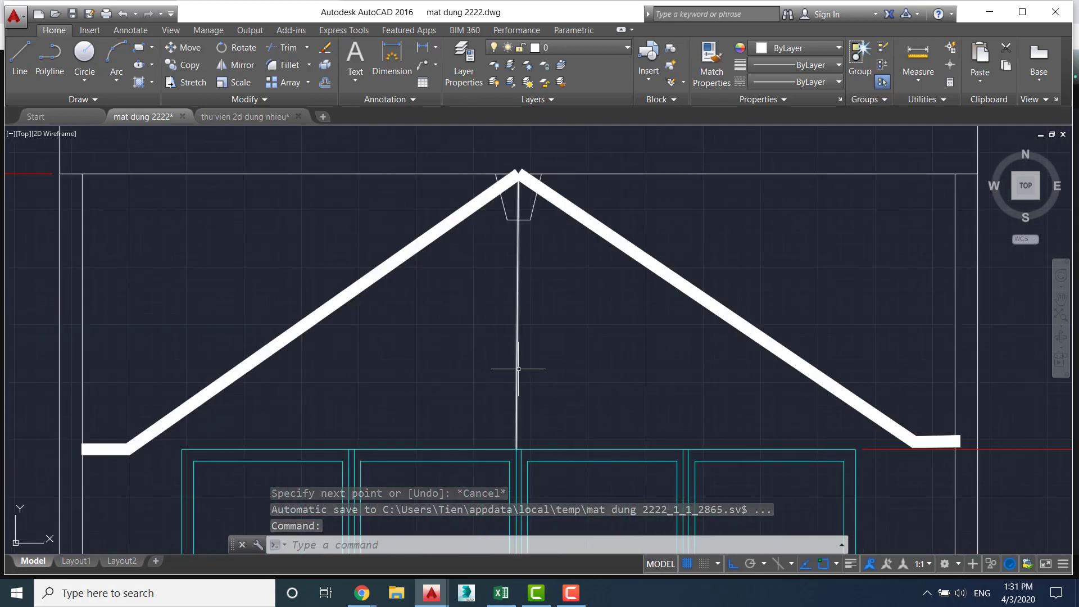
Draw a 1000-unit vertical line up from the door frame top and select it
key(l)
key(Return)
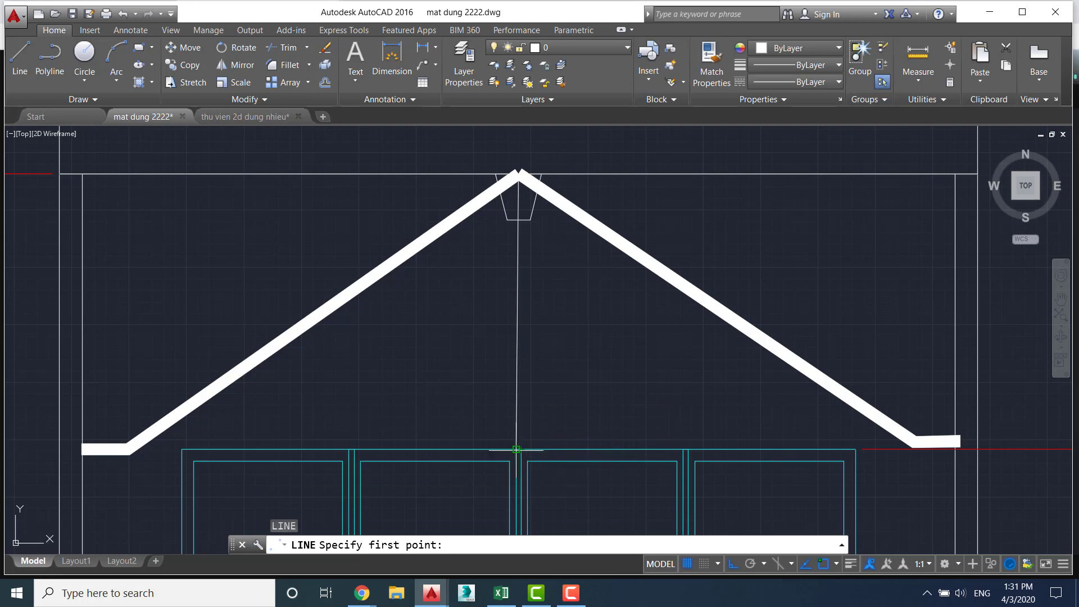
click(516, 448)
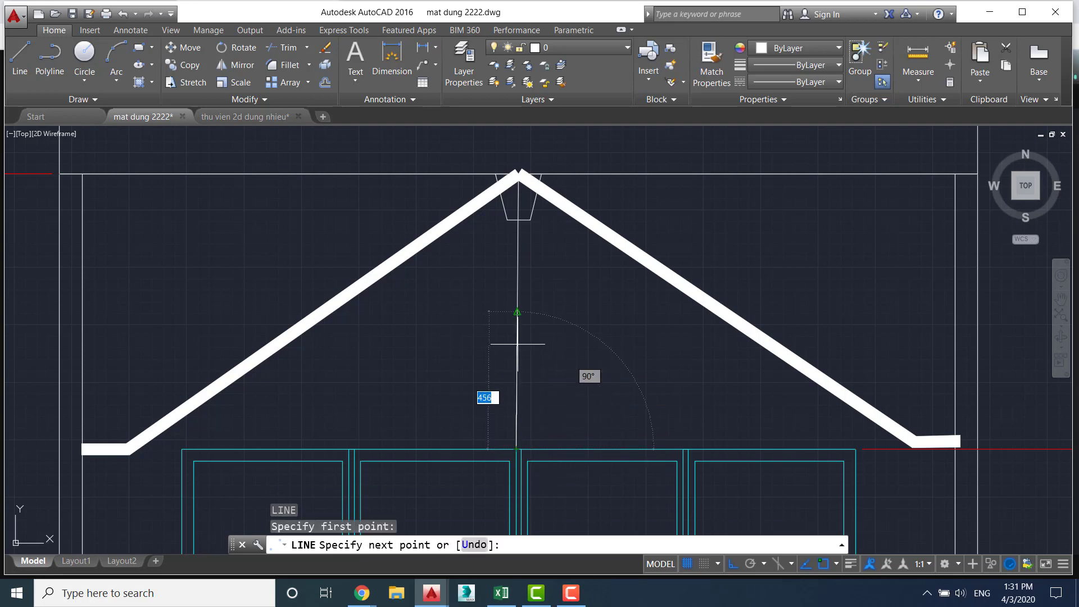
text(1000)
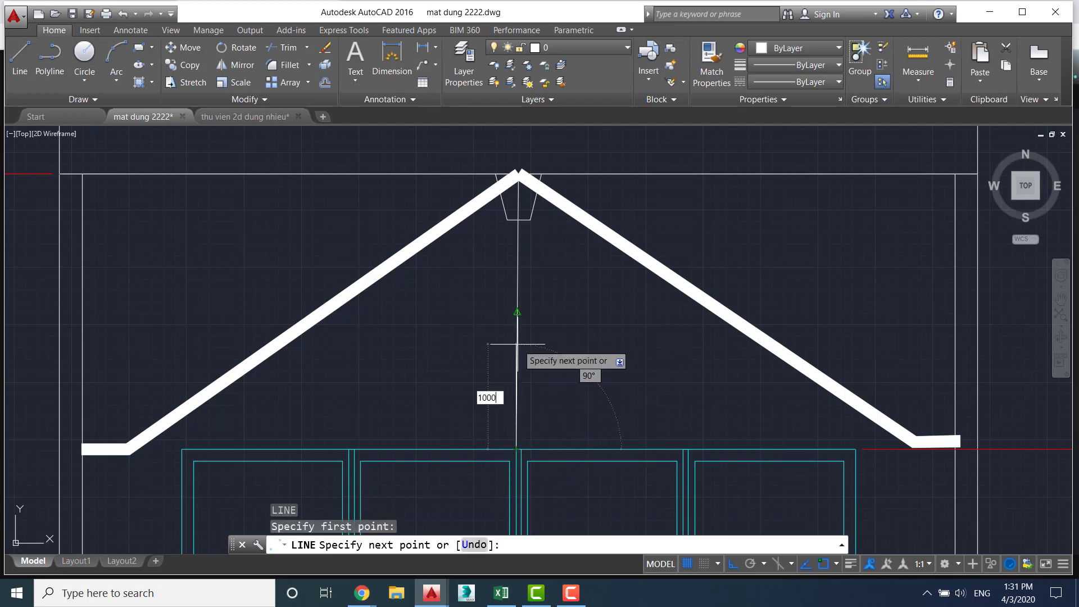
key(Return)
key(Escape)
scroll(528, 265, up, 2)
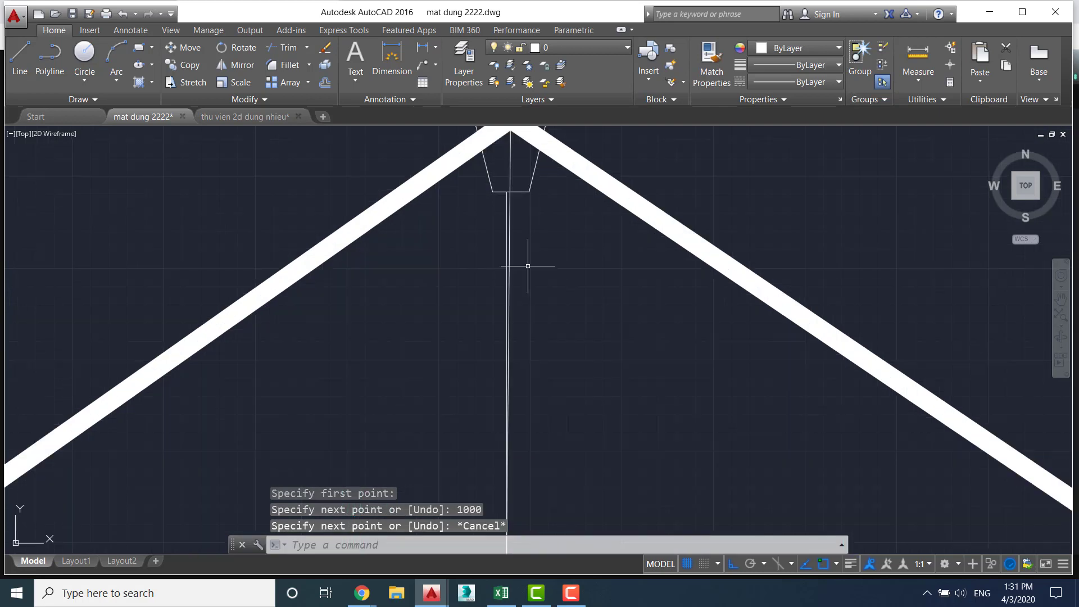
click(507, 214)
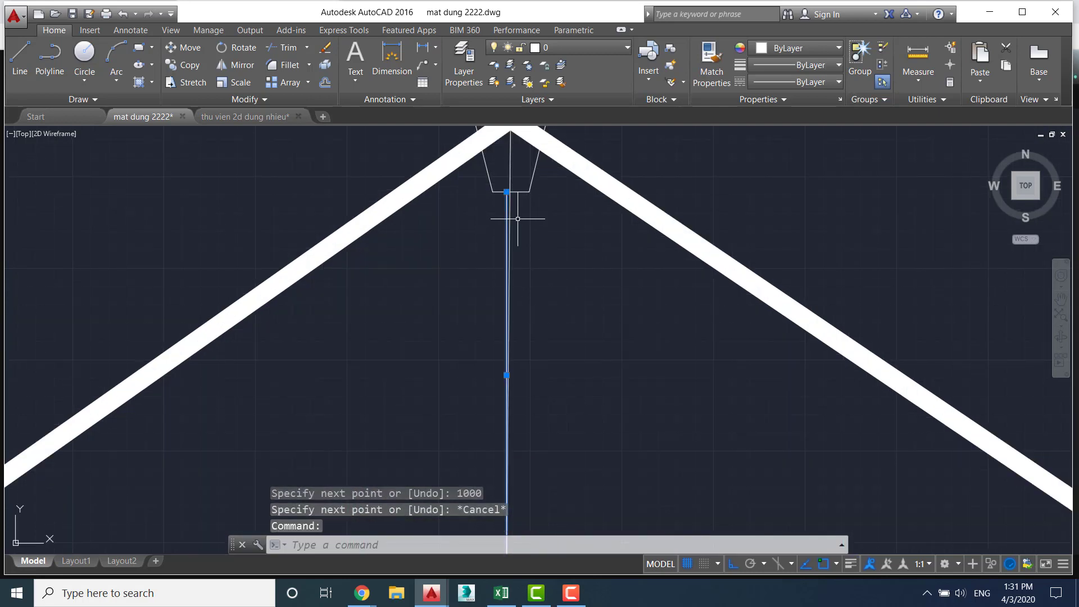
Erase the two old vertical centre lines
key(Delete)
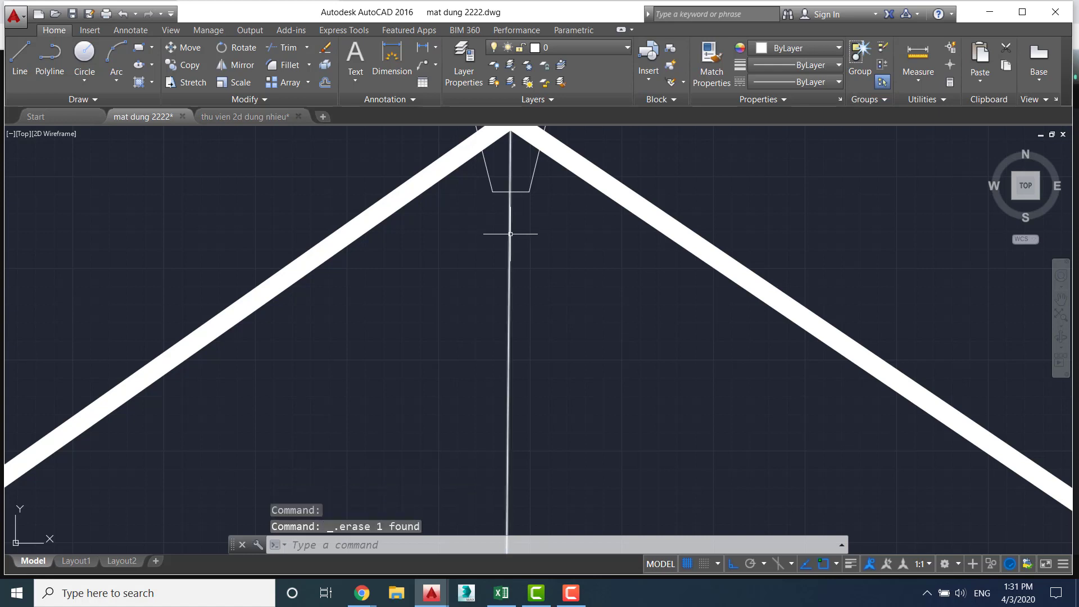
click(510, 238)
key(Delete)
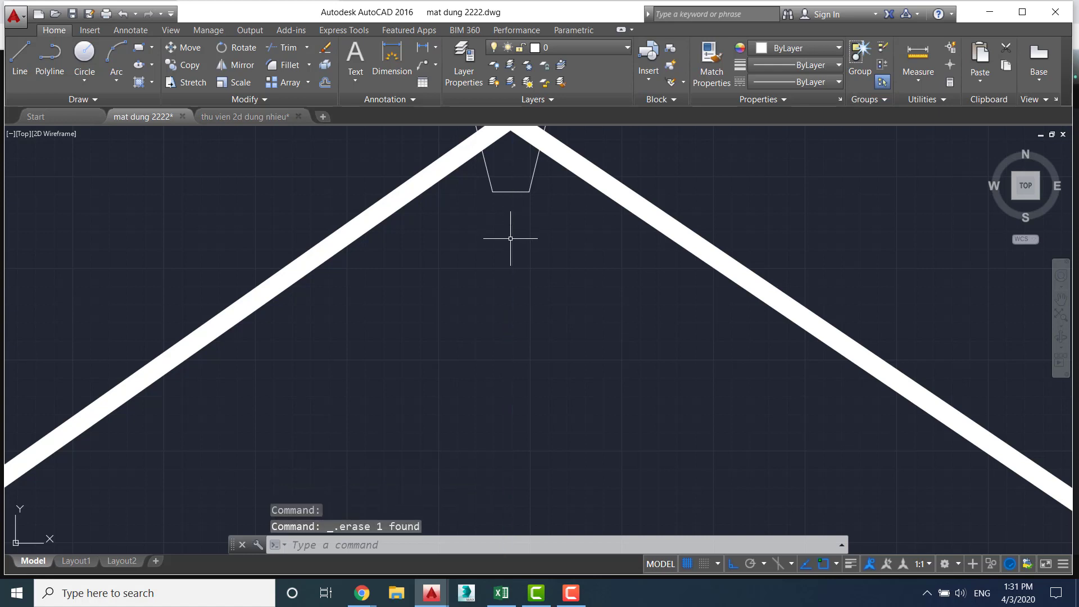
scroll(622, 357, down, 5)
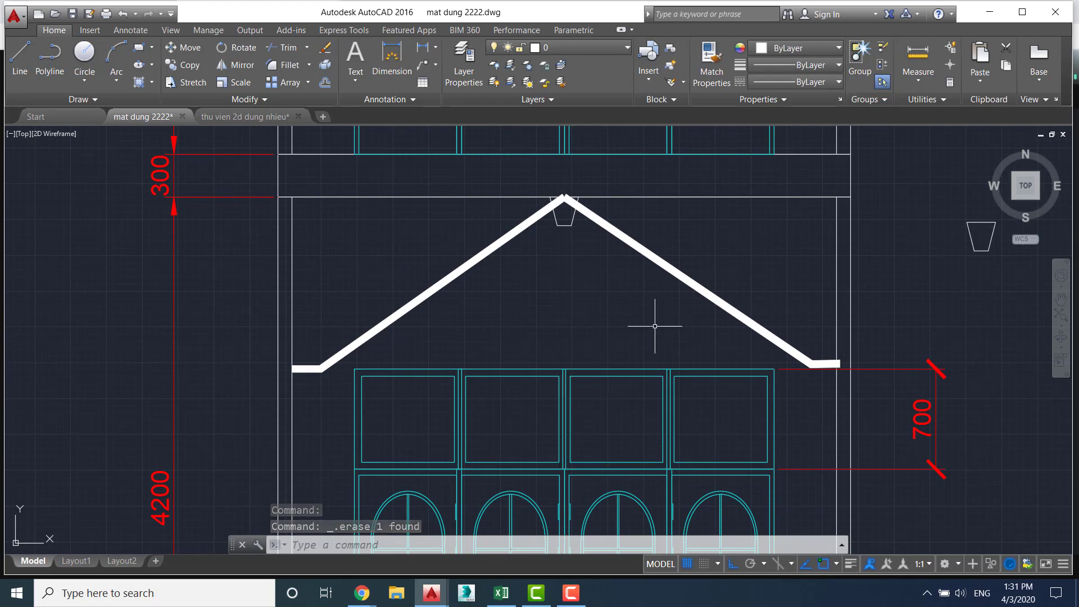
Draw a 1000-unit vertical line up from the window tops' midpoint
text(l)
key(Return)
scroll(645, 366, up, 4)
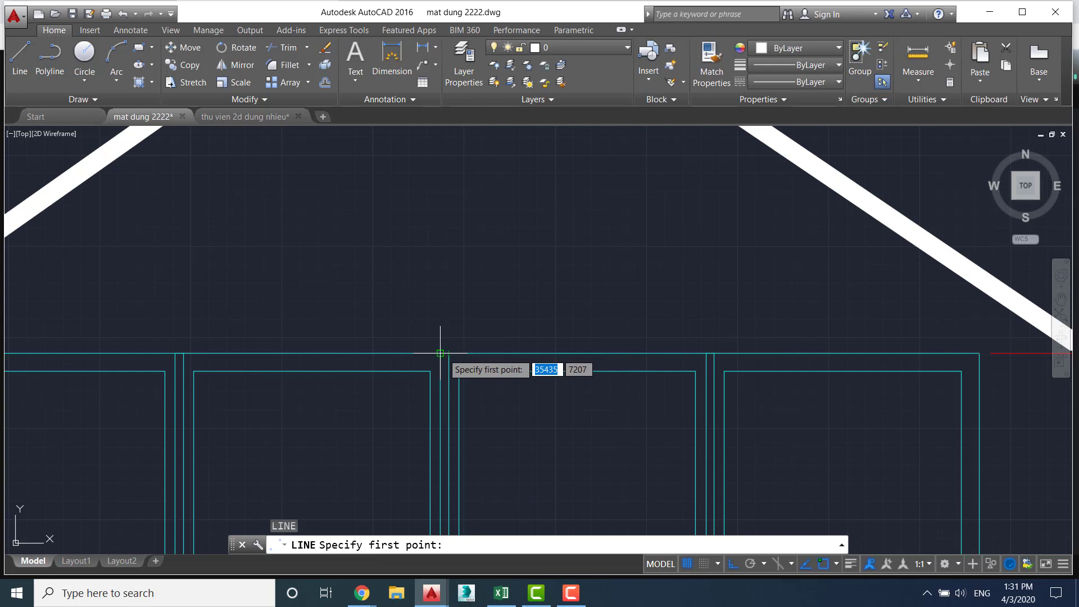
click(440, 353)
text(1000)
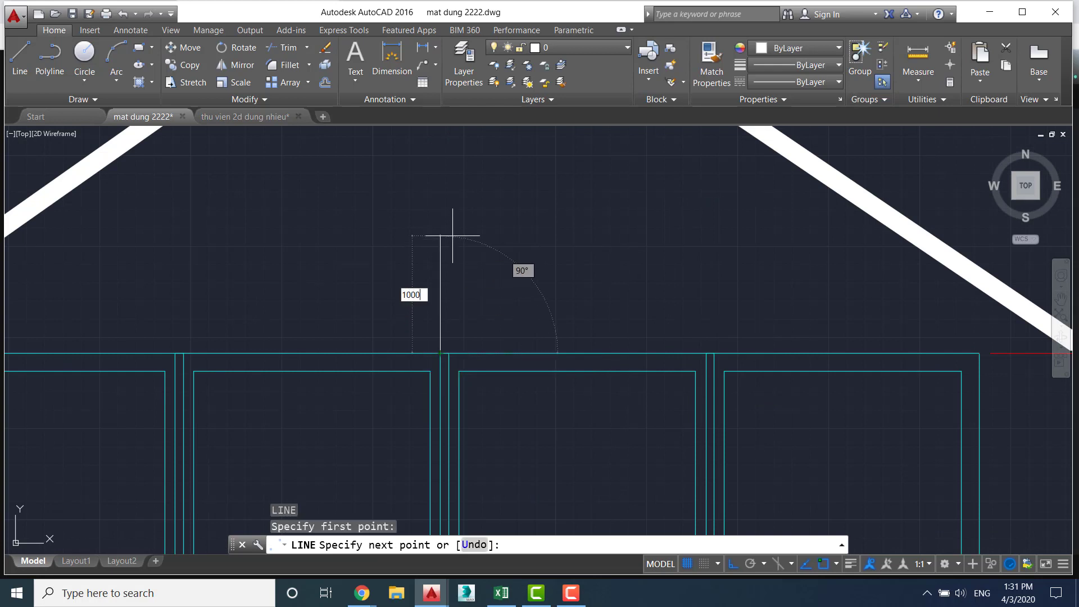
key(Return)
key(Escape)
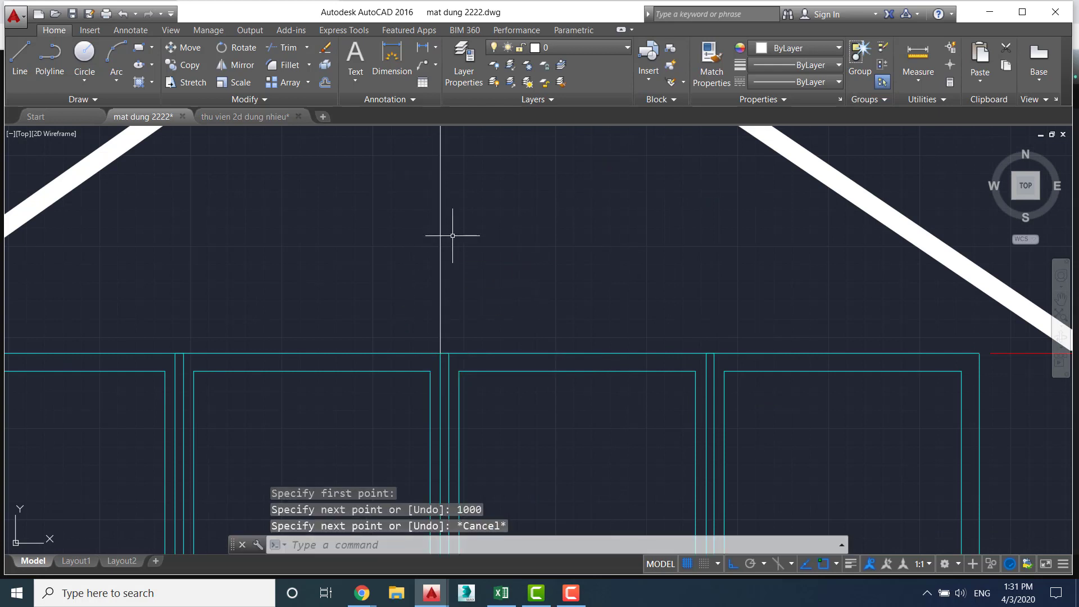
Pan over the roof facade and try selecting objects near the apex
scroll(447, 233, down, 5)
mouse_move(527, 253)
middle_down()
mouse_move(585, 320)
mouse_move(586, 356)
middle_up()
scroll(509, 311, up, 4)
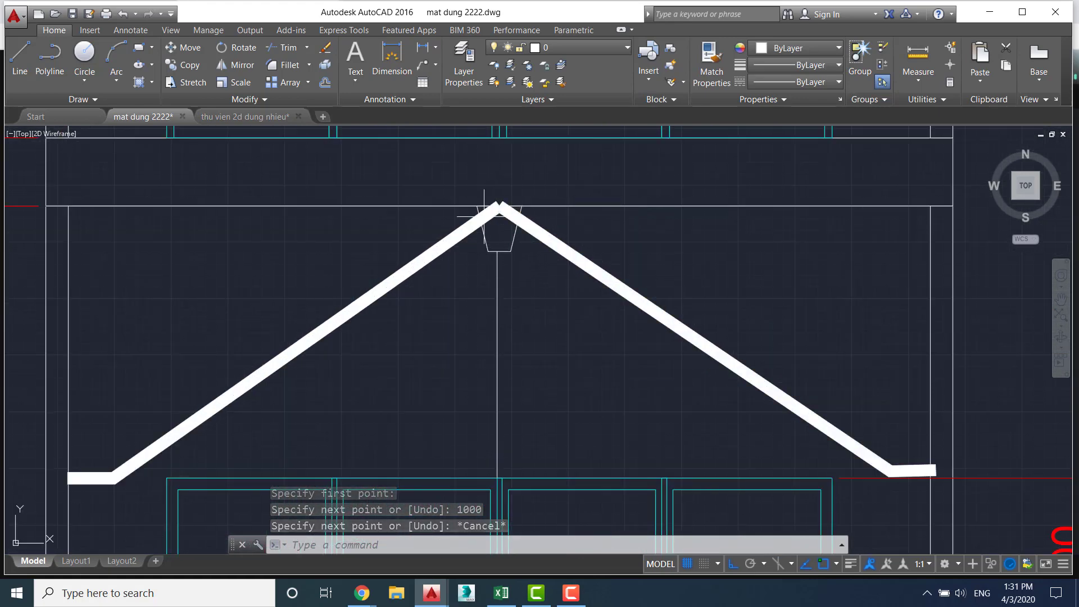
click(460, 231)
key(Escape)
click(458, 230)
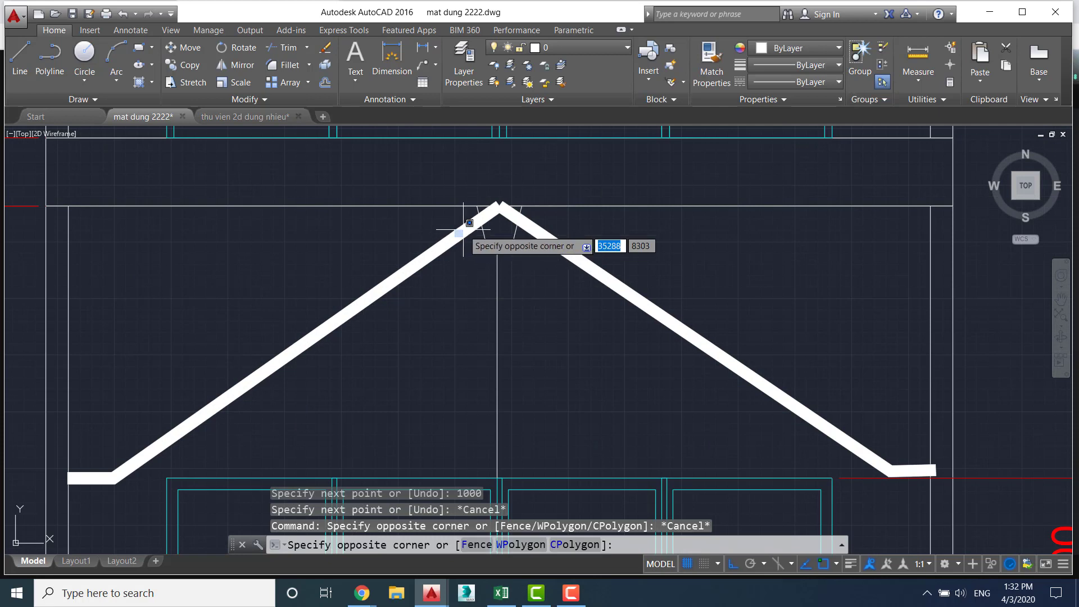
key(Escape)
click(441, 248)
key(Escape)
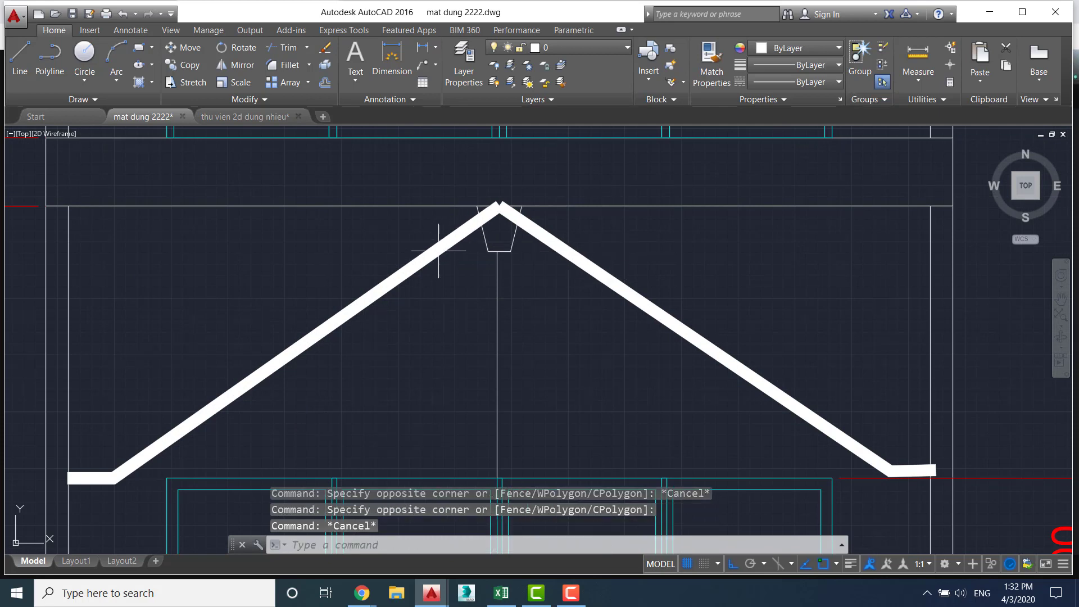
click(440, 249)
key(Escape)
Stretch the right pediment band's top end onto the vertical centre line
click(489, 214)
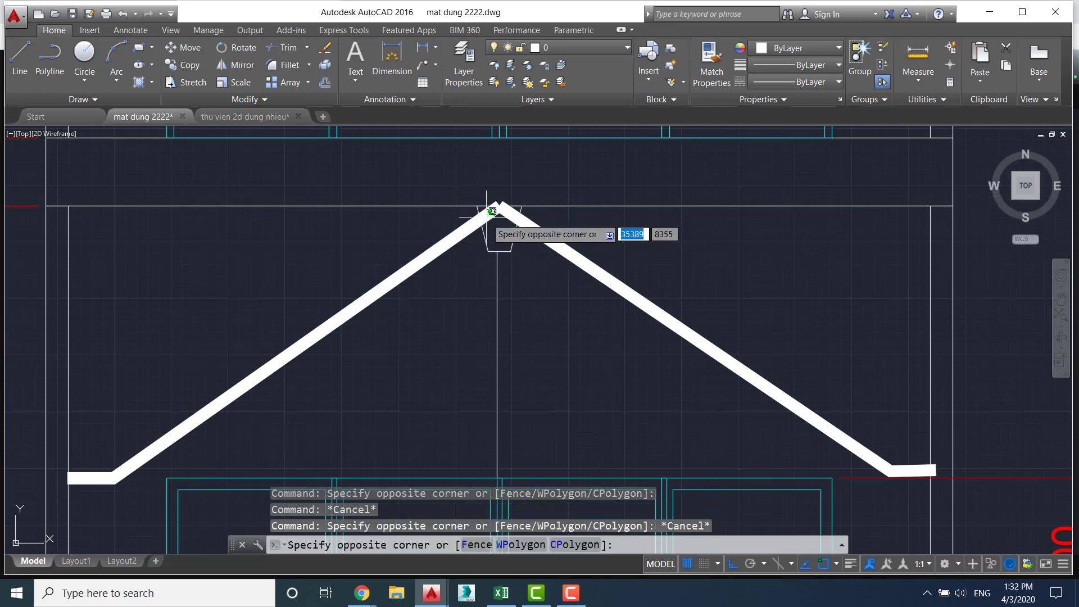
scroll(464, 287, down, 4)
key(Escape)
click(506, 273)
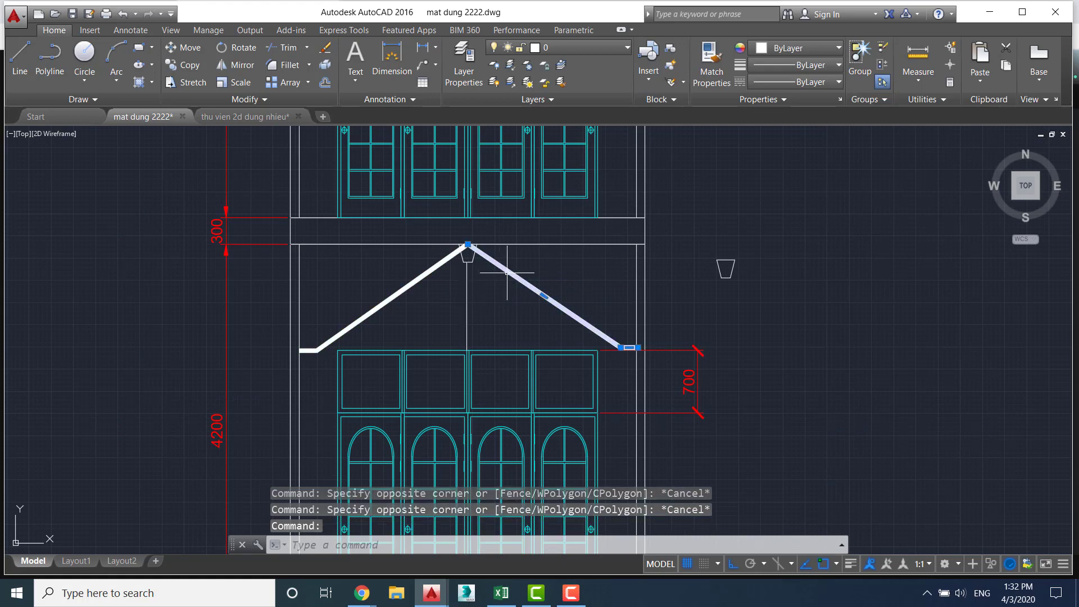
scroll(470, 246, up, 2)
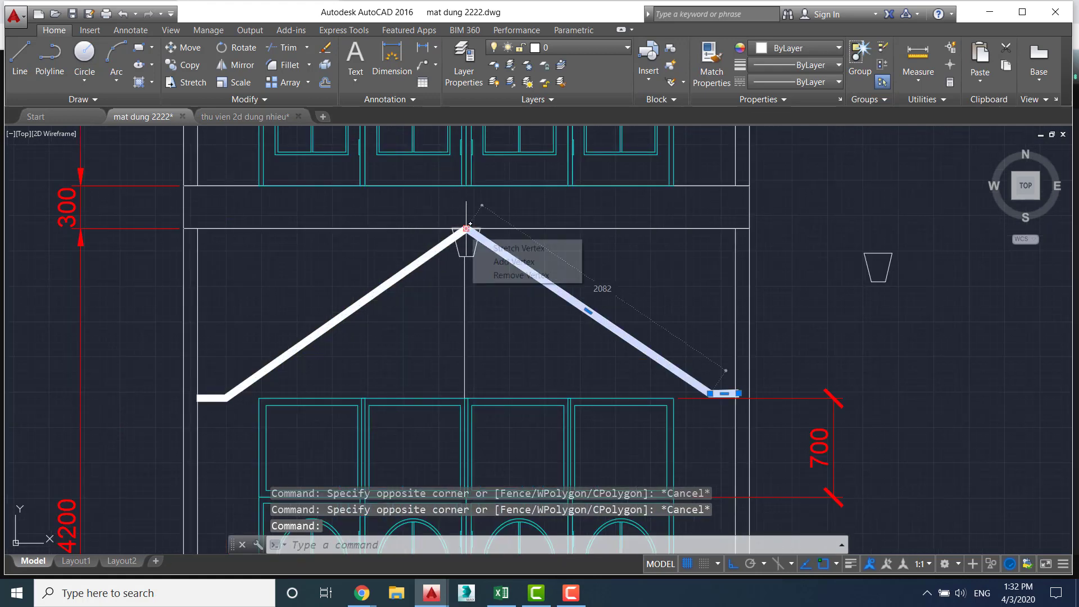
click(466, 229)
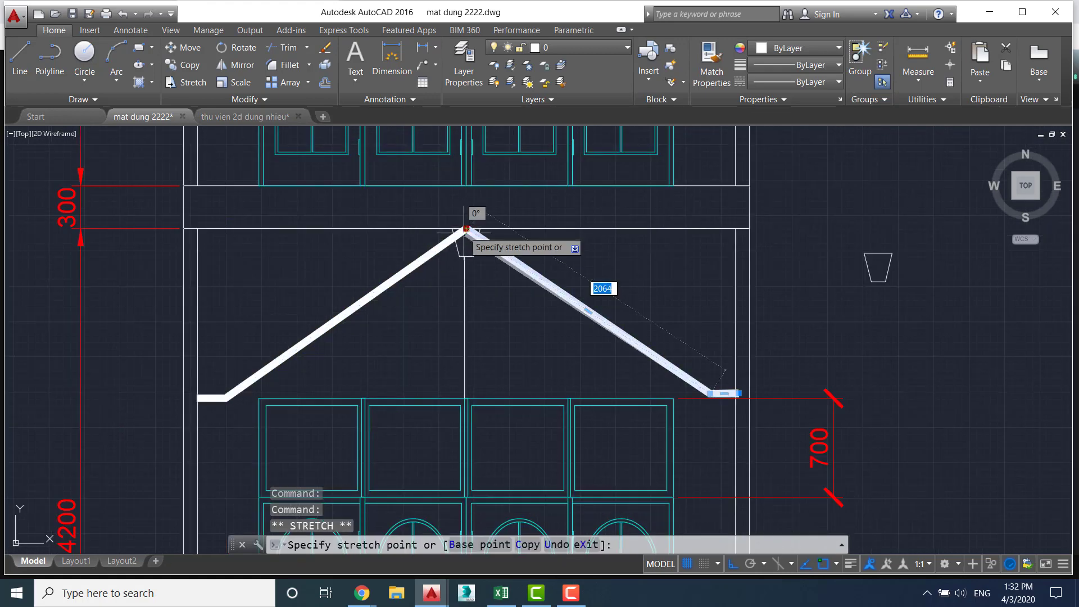
click(464, 256)
key(Escape)
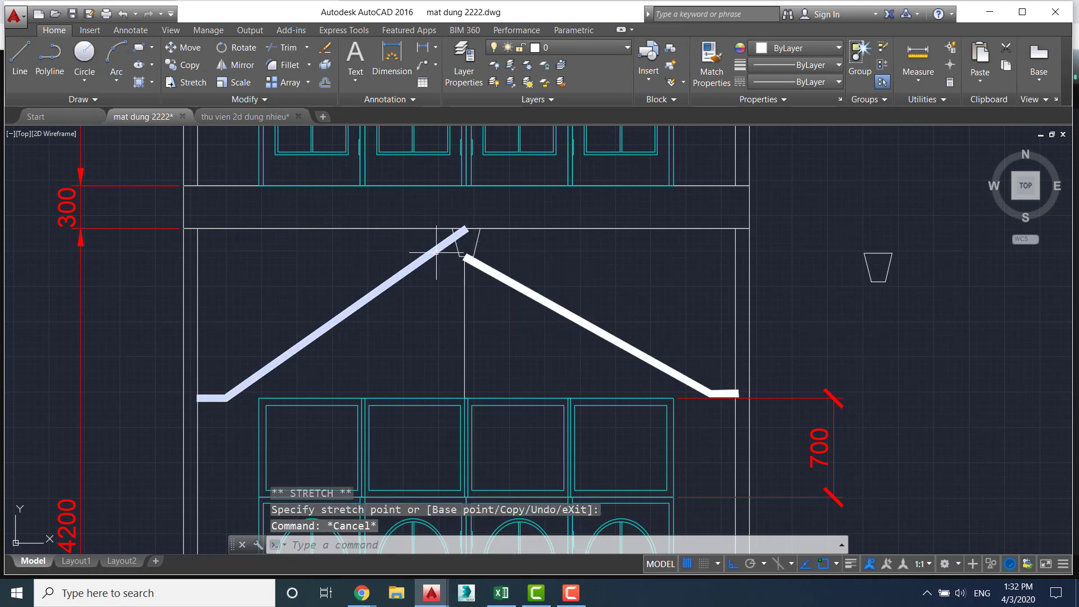
Stretch the left pediment band's top end to the same apex point
click(441, 244)
key(Escape)
click(401, 269)
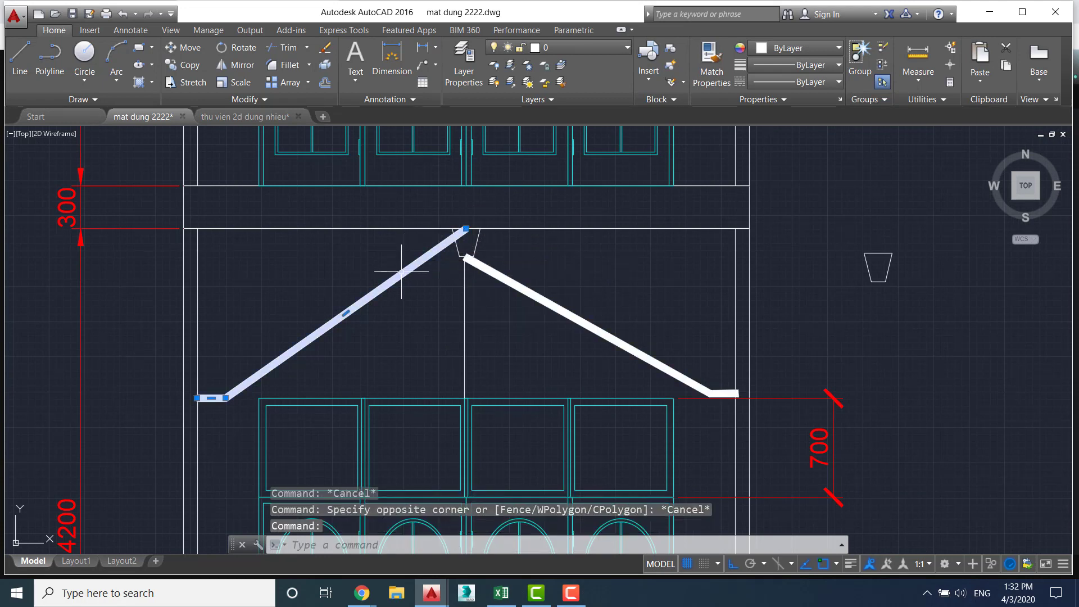
click(466, 228)
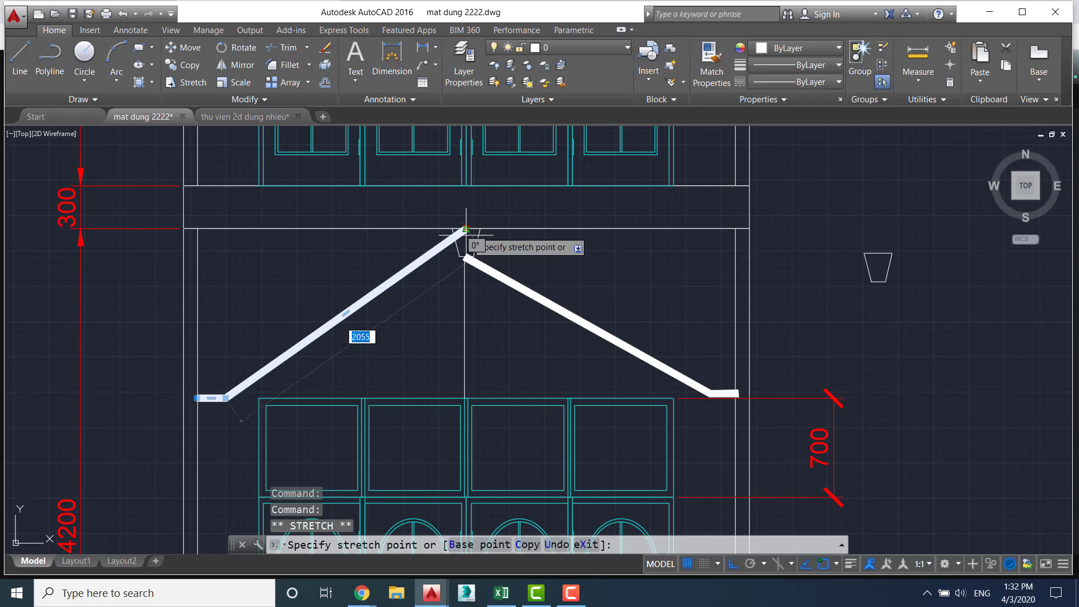
click(465, 257)
key(Escape)
Select the keystone's side and top lines, then clear the selection
scroll(474, 255, up, 2)
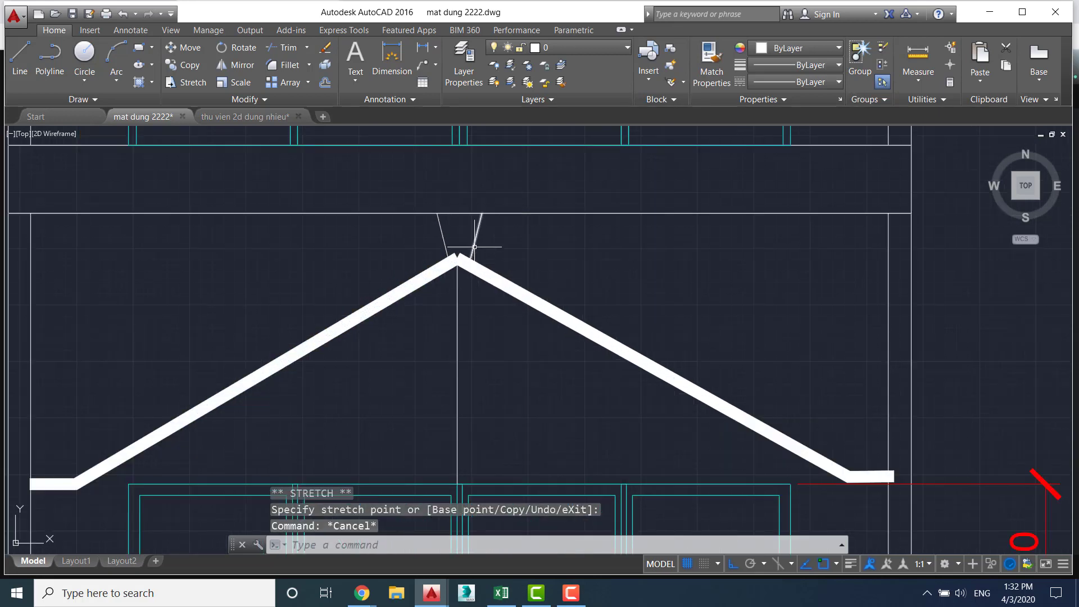
click(475, 236)
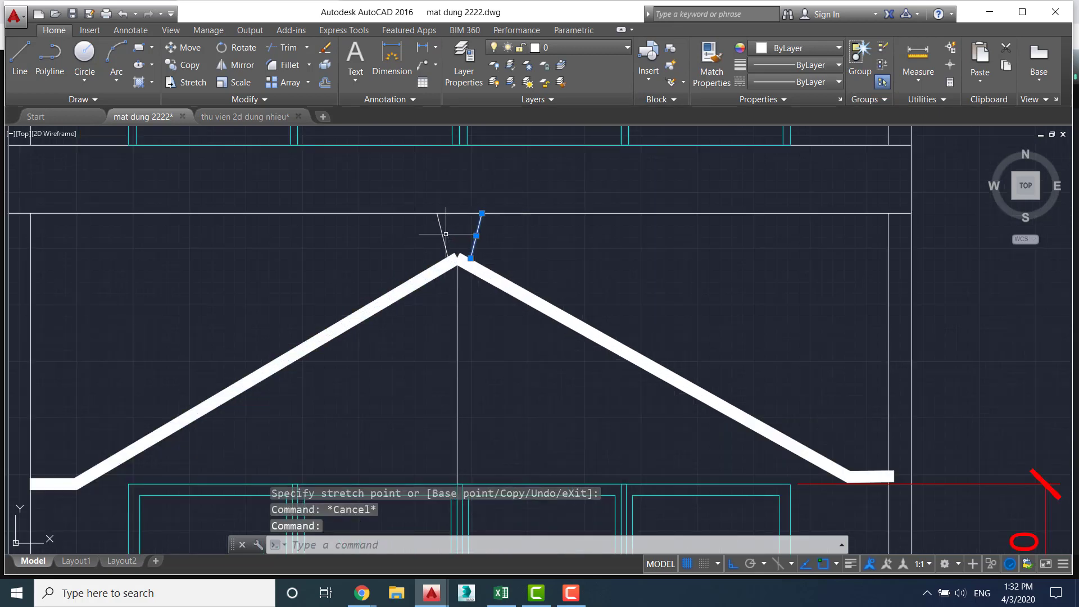
click(444, 233)
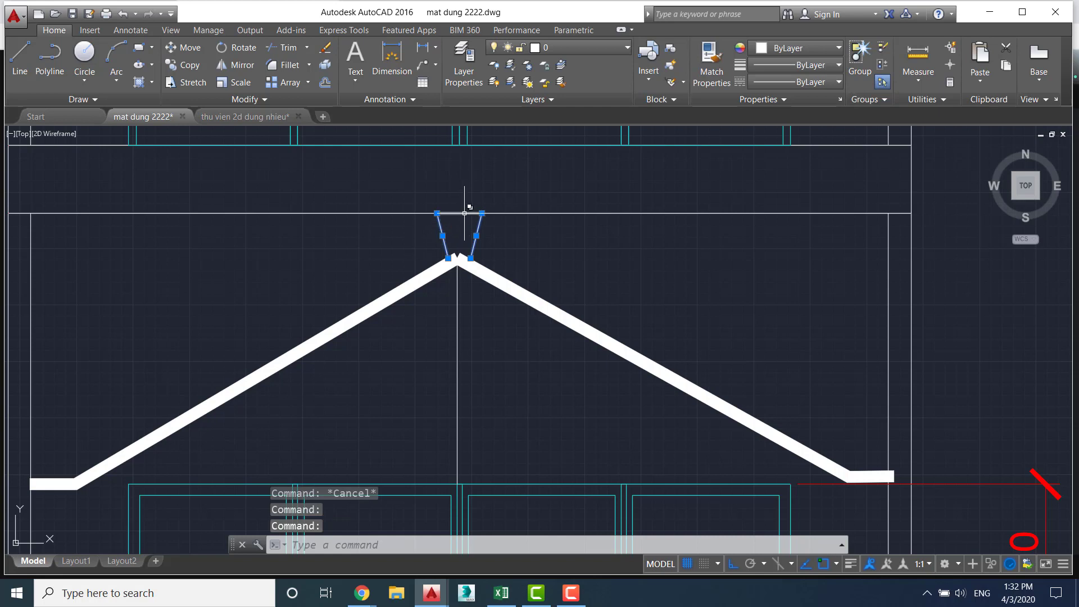
click(464, 213)
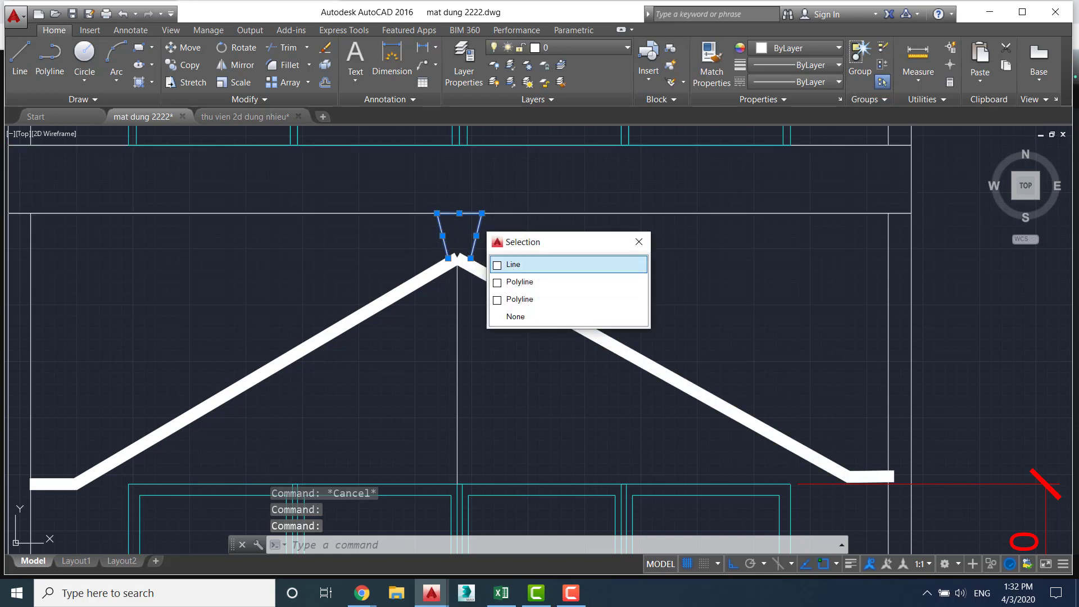
click(513, 264)
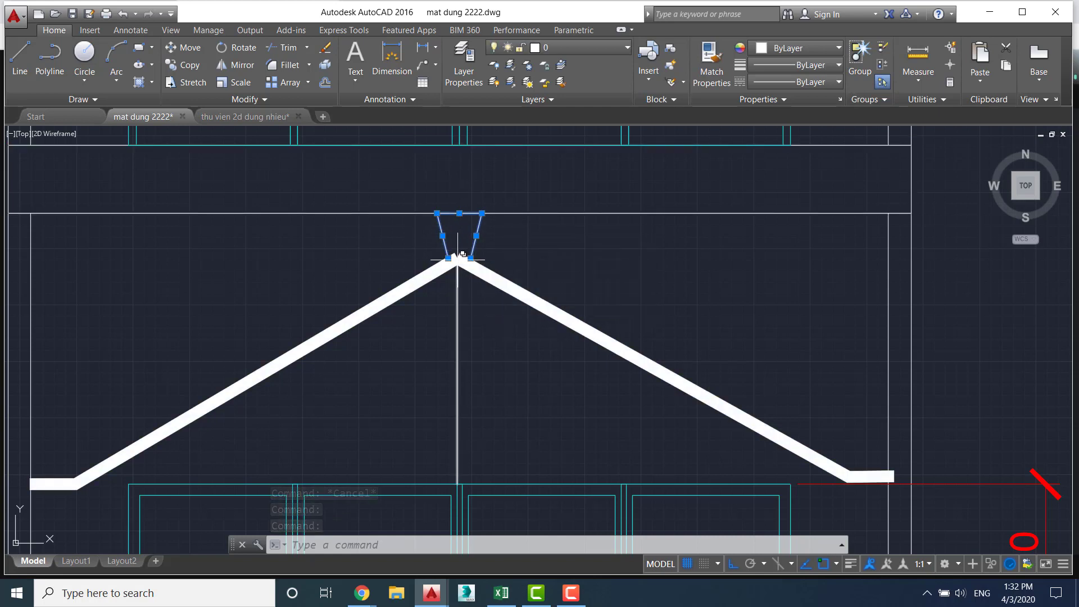
click(470, 259)
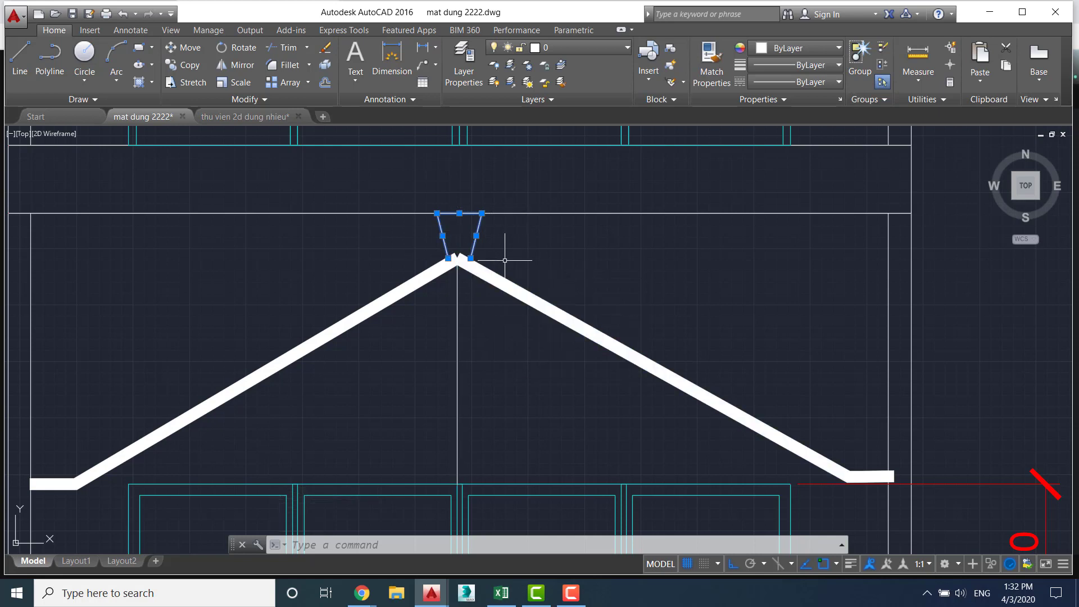
key(Escape)
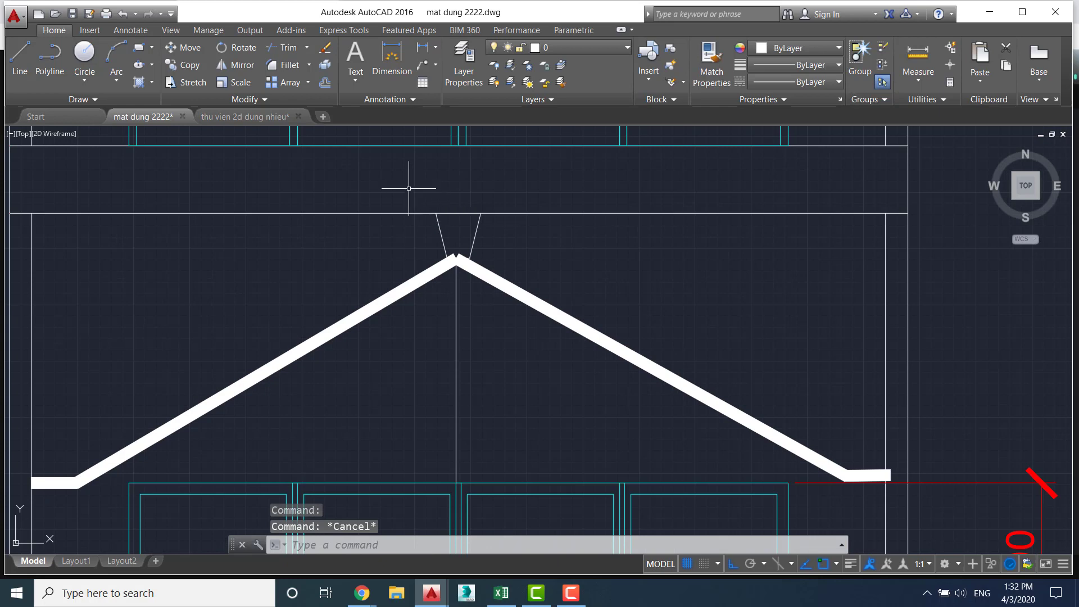
key(Escape)
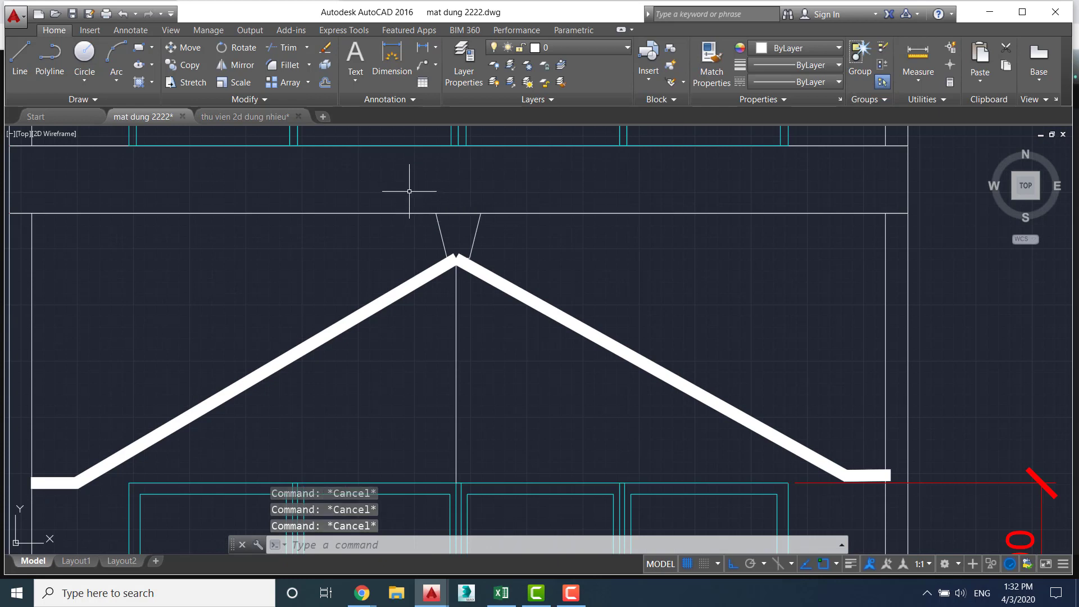
Move the trapezoid keystone down onto the gable apex
click(407, 191)
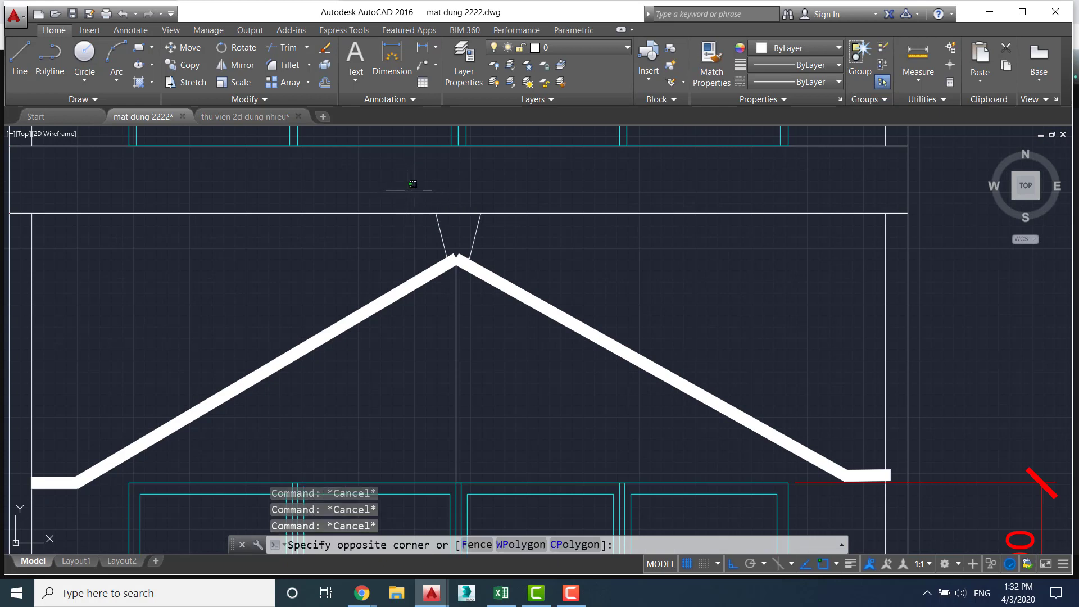
click(513, 268)
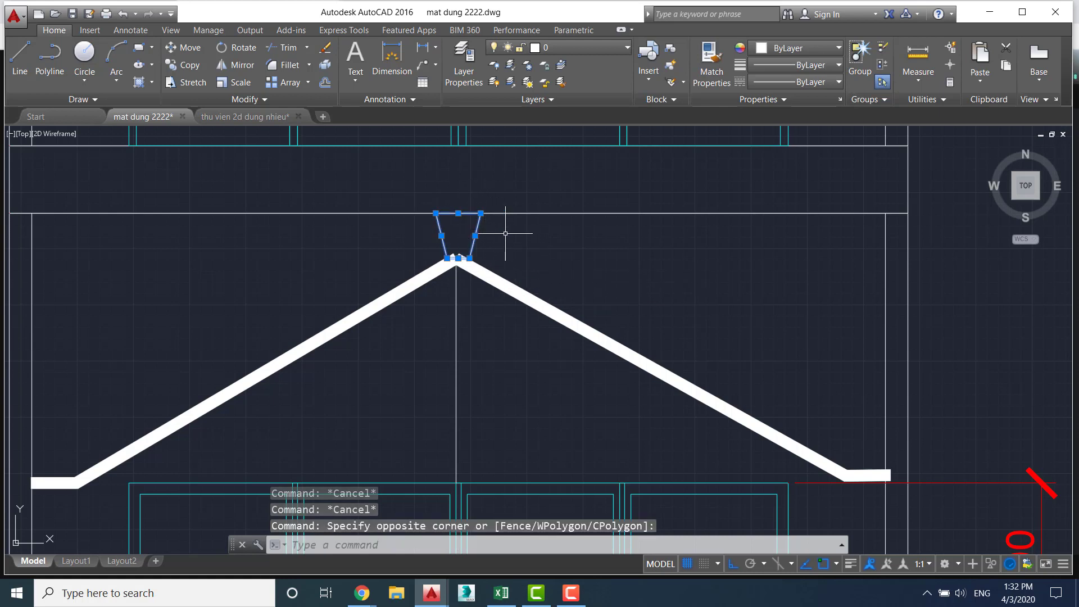
text(m)
key(Return)
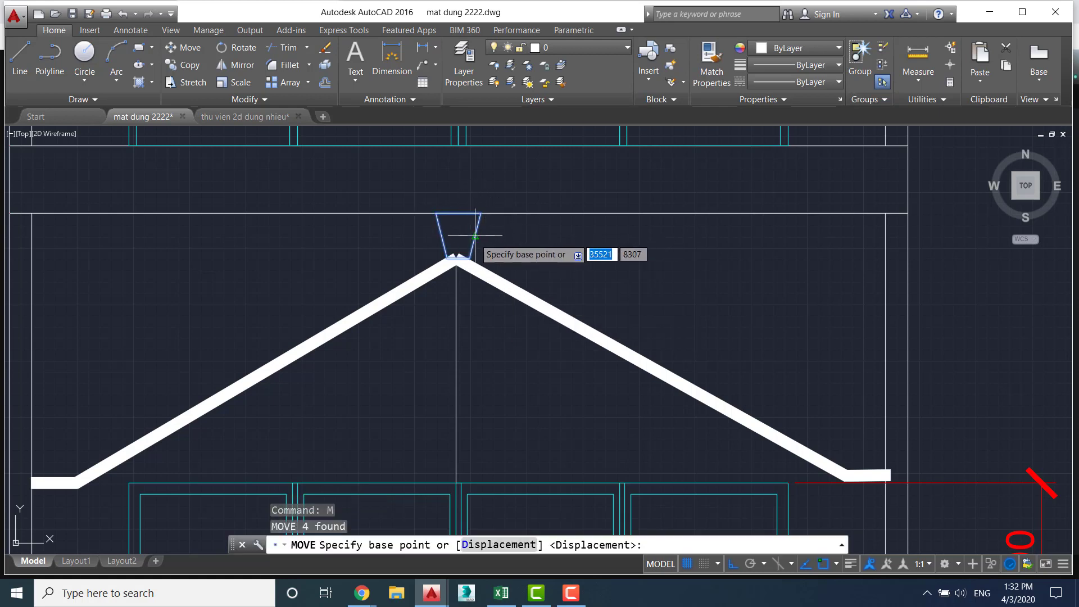
click(456, 214)
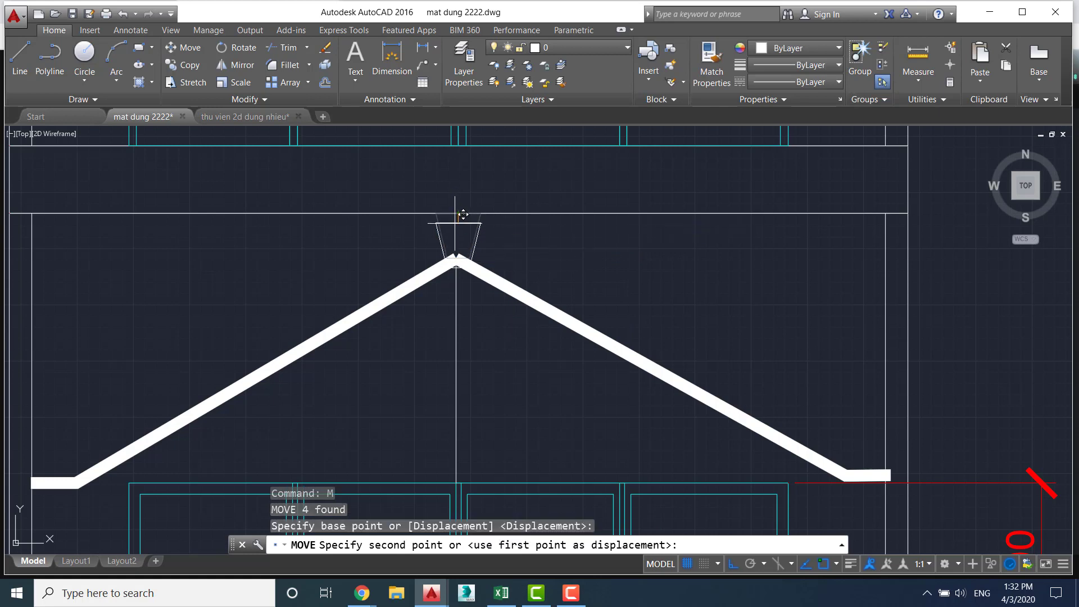
click(463, 230)
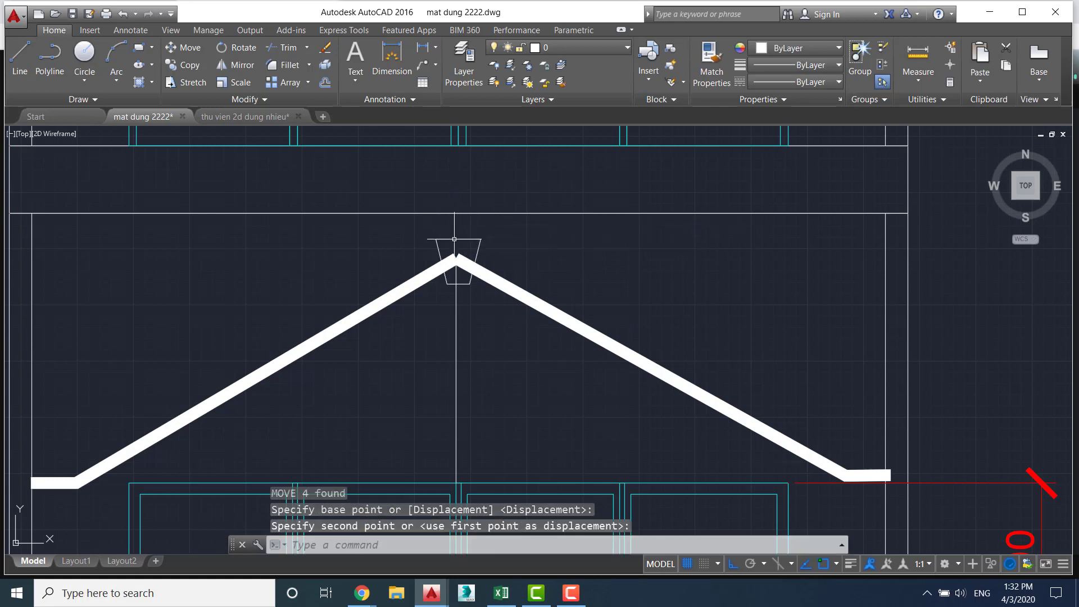
key(Escape)
Attempt to trim the roof line inside the keystone, cancelling the failed tries
scroll(523, 286, up, 2)
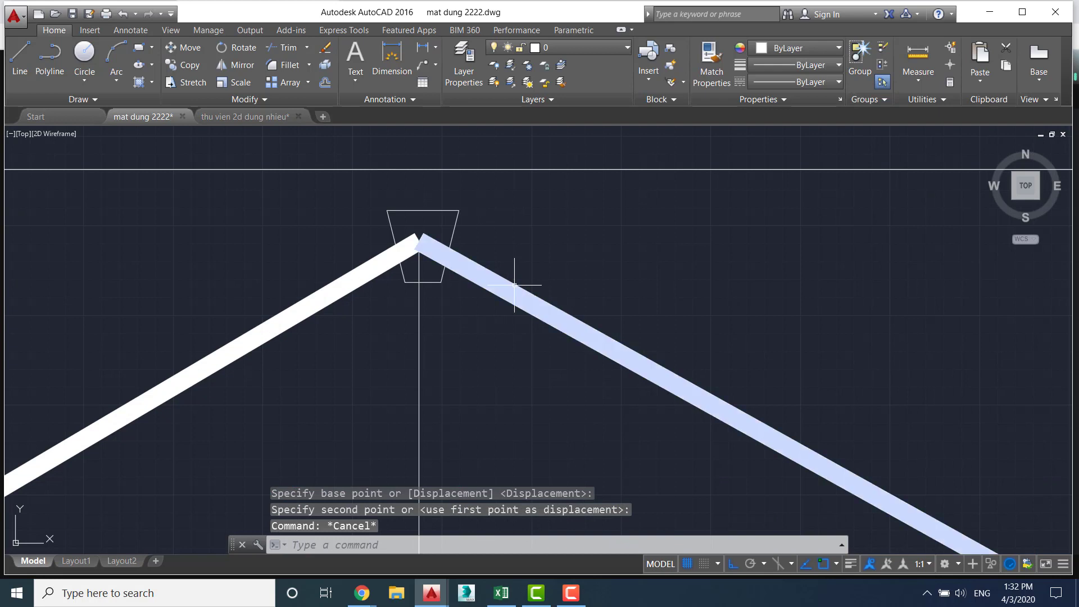
text(r)
key(Return)
key(Return)
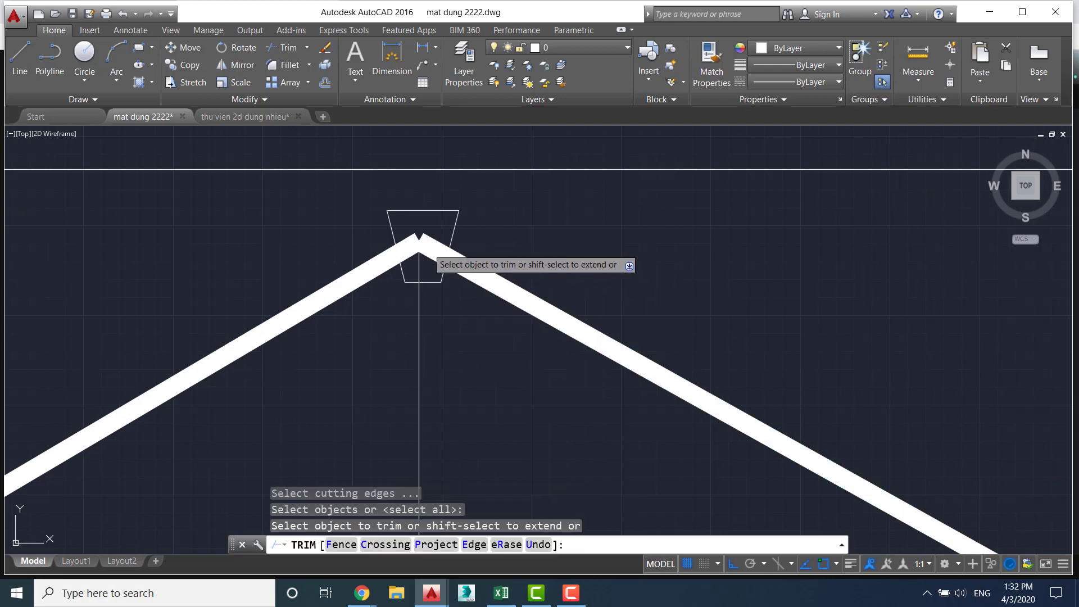
click(430, 242)
click(431, 243)
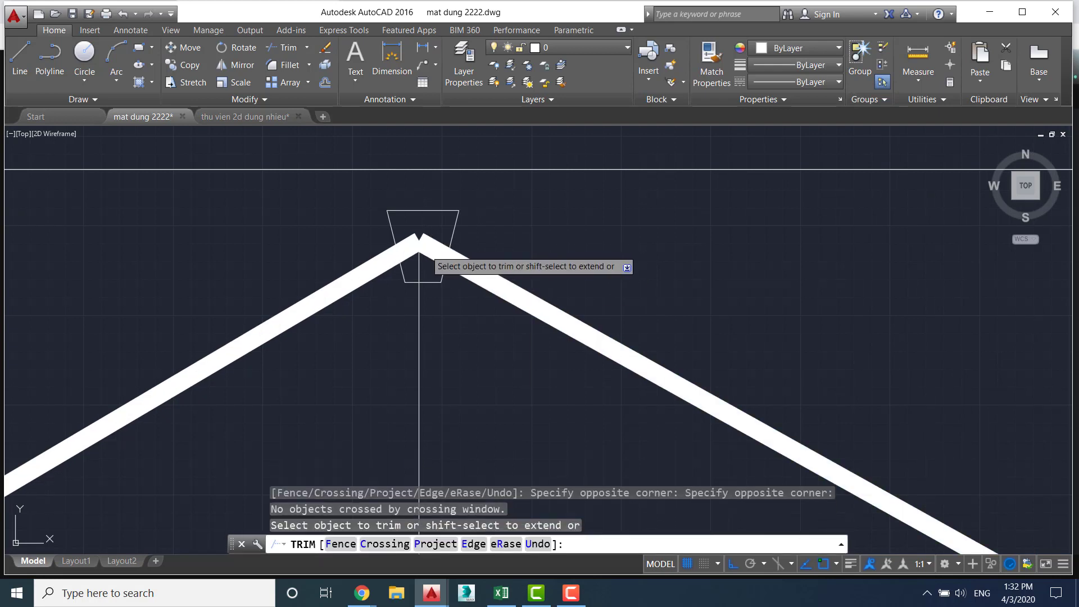
key(Escape)
key(Escape)
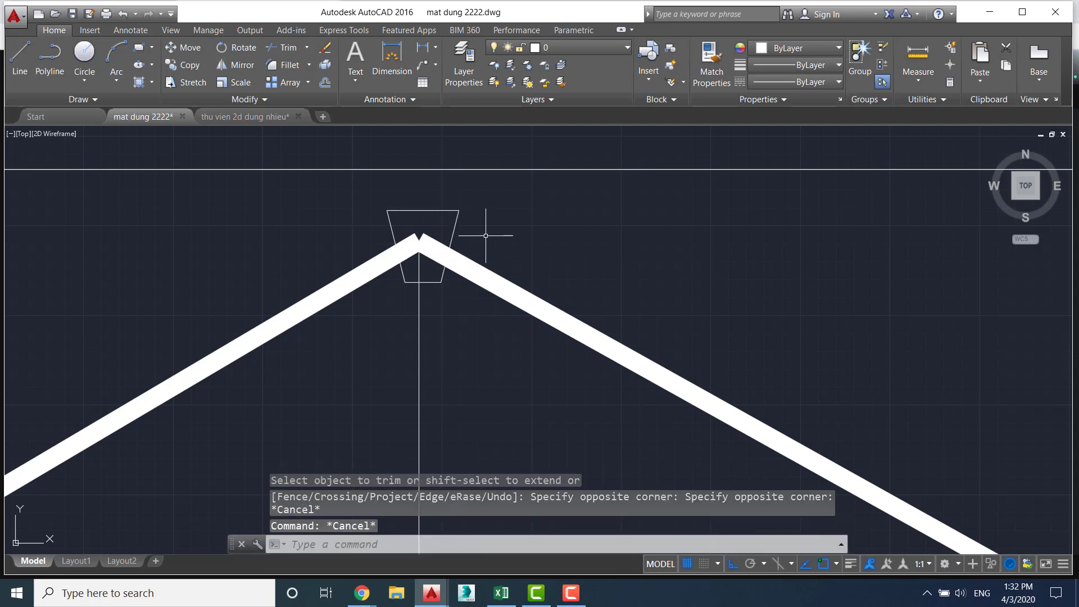
key(Escape)
key(Escape)
text(TR)
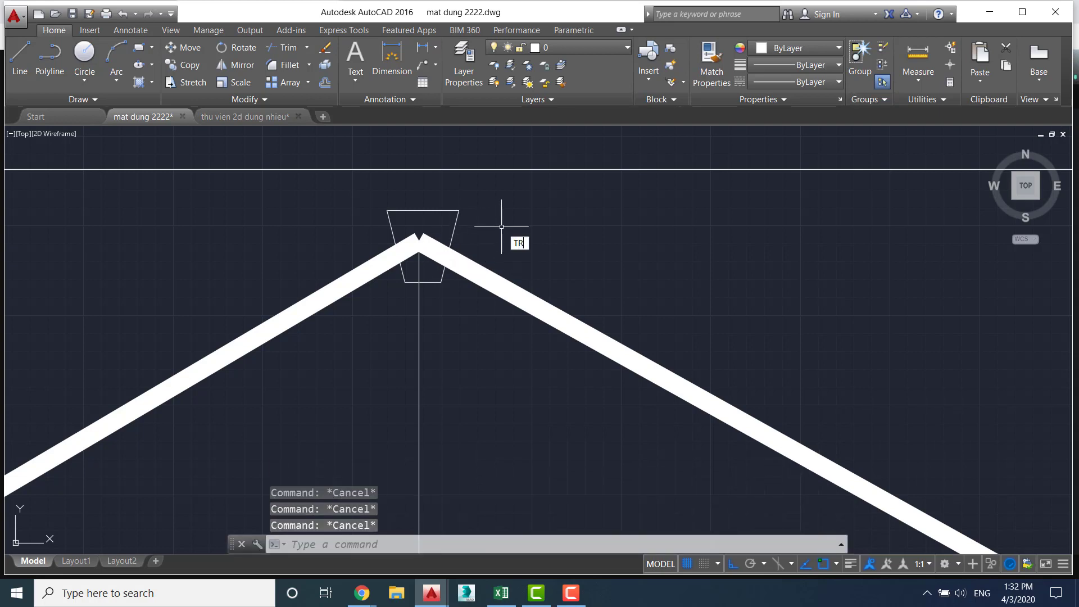
key(Return)
key(Return)
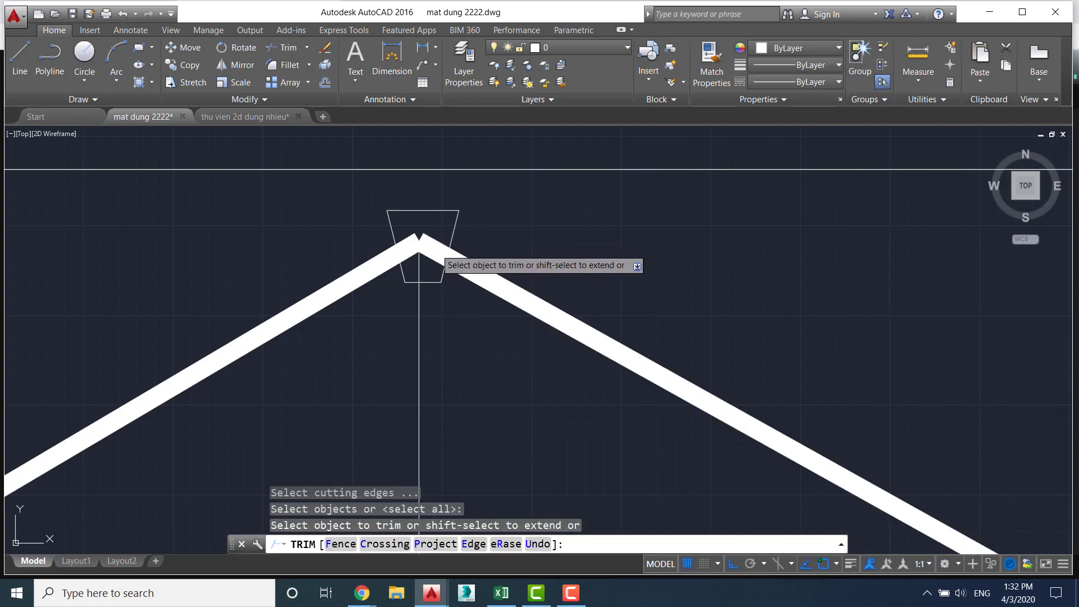
click(428, 239)
click(428, 236)
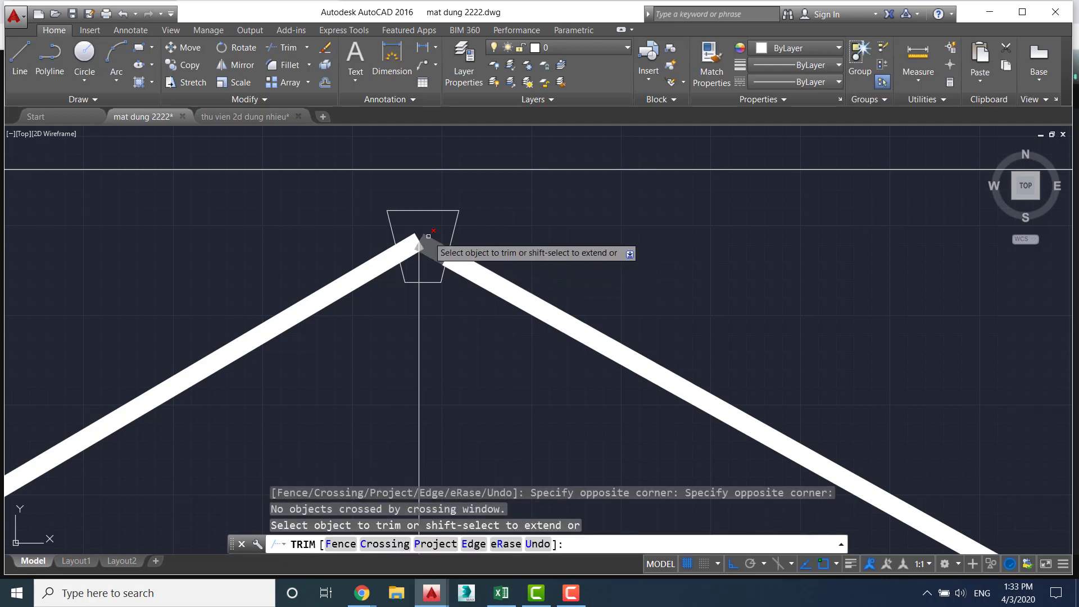
key(Escape)
key(Escape)
key(Escape)
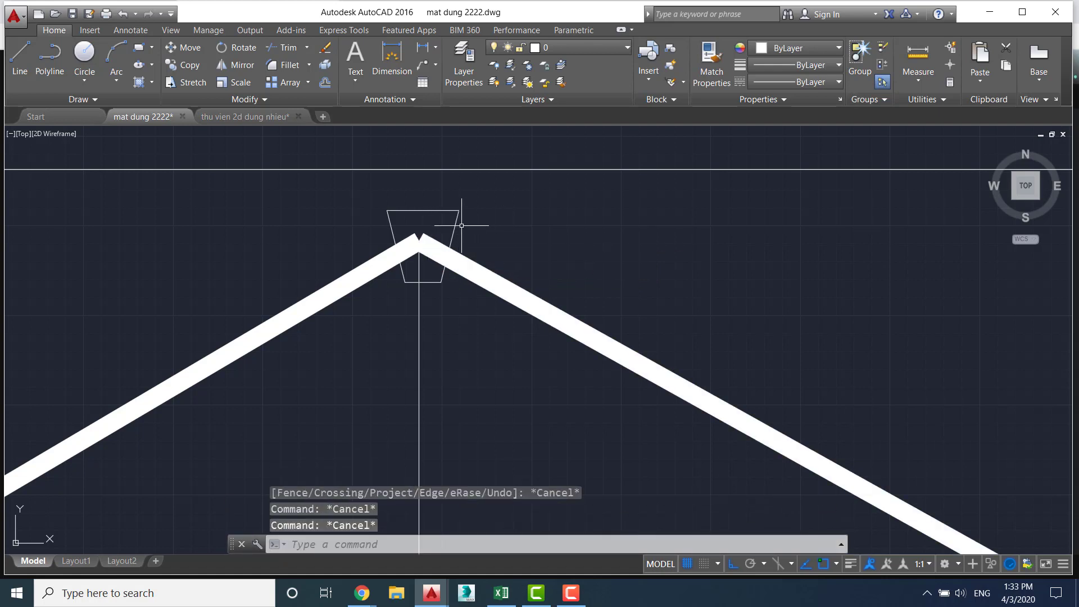
text(TR)
Trim the roof line and centre line inside the keystone
key(Return)
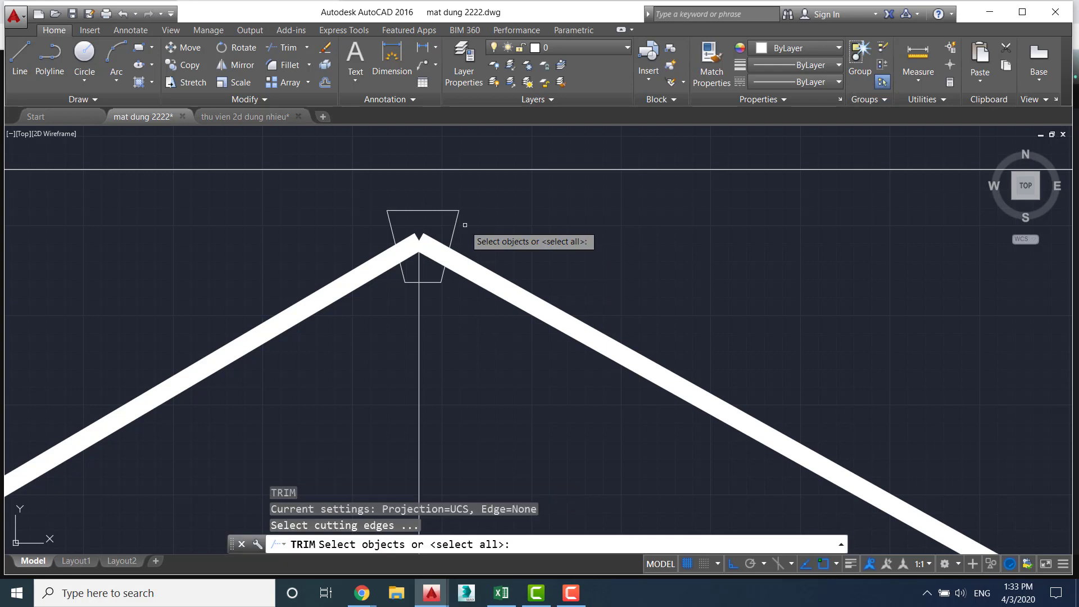
key(Return)
click(422, 237)
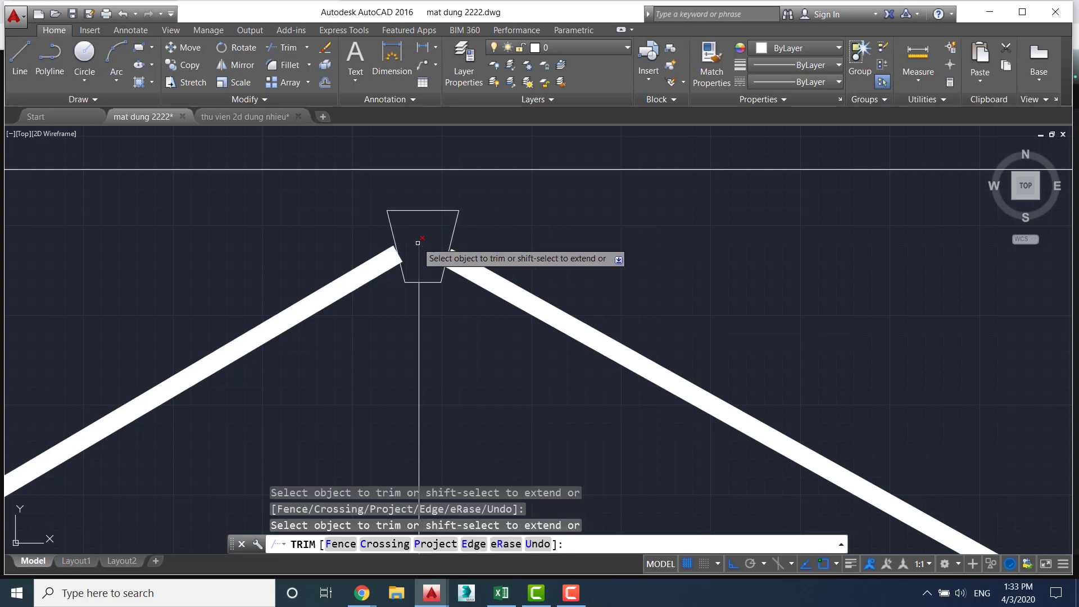
click(419, 245)
End the trim command and frame the elevation around the spare trapezoid
scroll(444, 264, down, 5)
scroll(511, 290, down, 7)
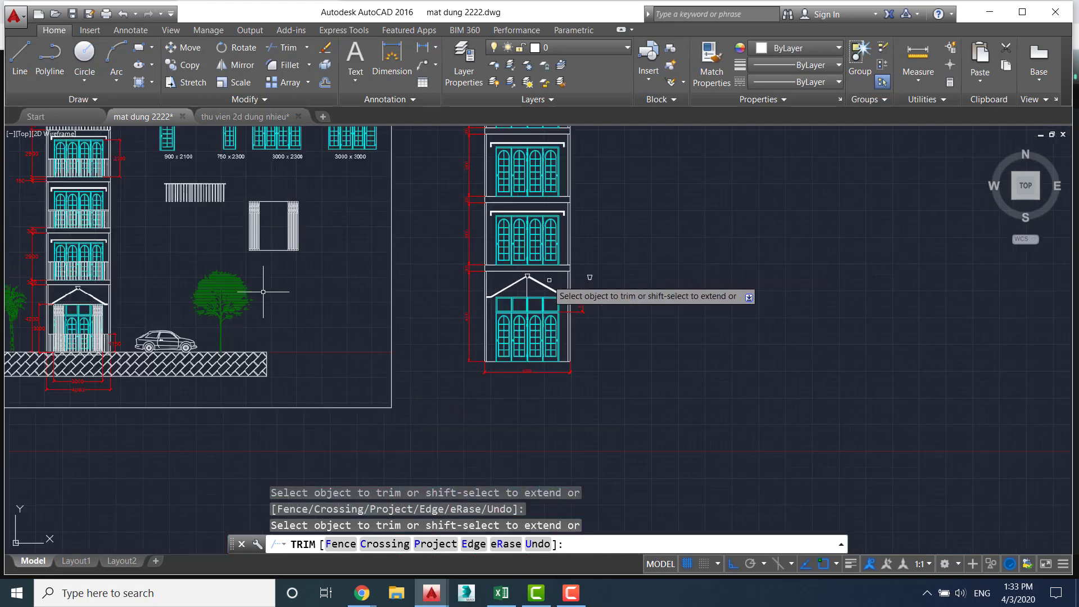
scroll(573, 298, up, 5)
scroll(603, 299, up, 2)
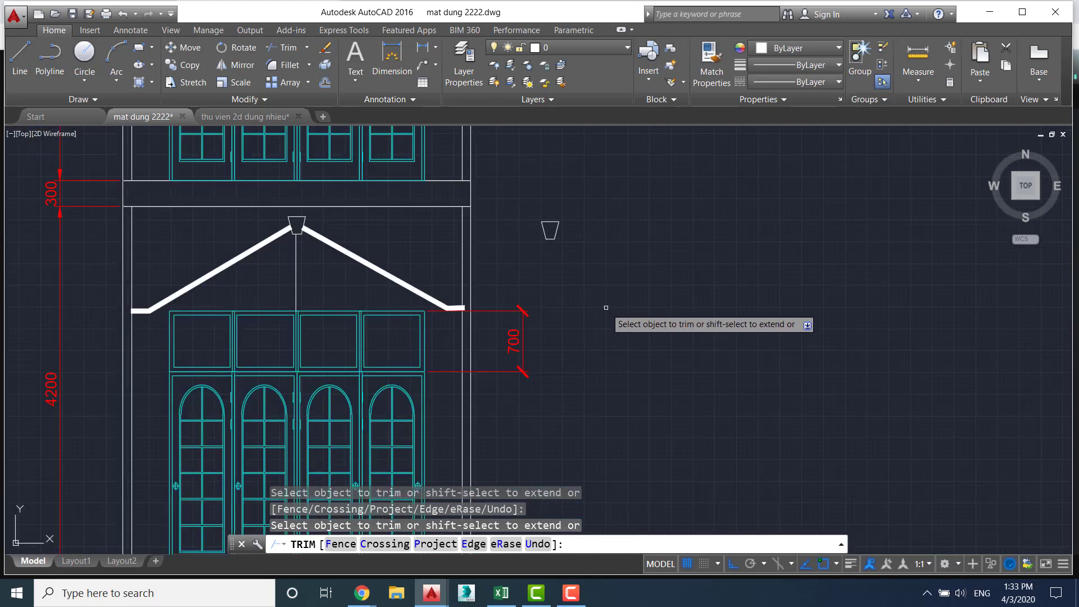
mouse_move(606, 308)
middle_down()
mouse_move(740, 286)
mouse_move(553, 356)
mouse_move(418, 364)
middle_up()
key(Escape)
scroll(756, 293, down, 6)
scroll(777, 302, down, 2)
scroll(552, 358, up, 4)
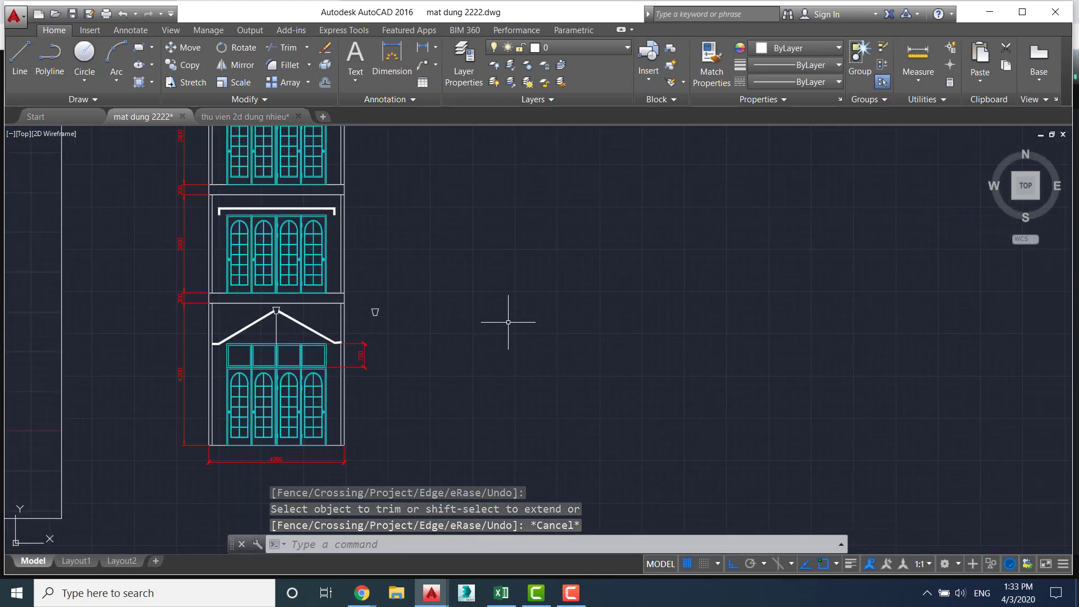
Move the spare trapezoid's four pieces away to the upper right with Ortho off
text(m)
key(Return)
click(373, 290)
click(331, 346)
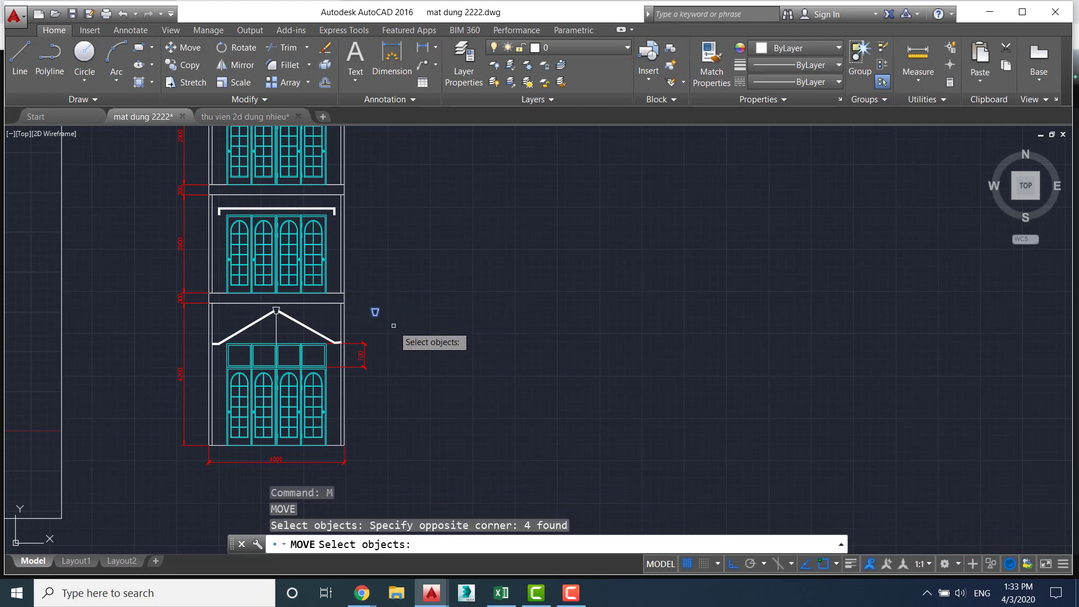
key(Return)
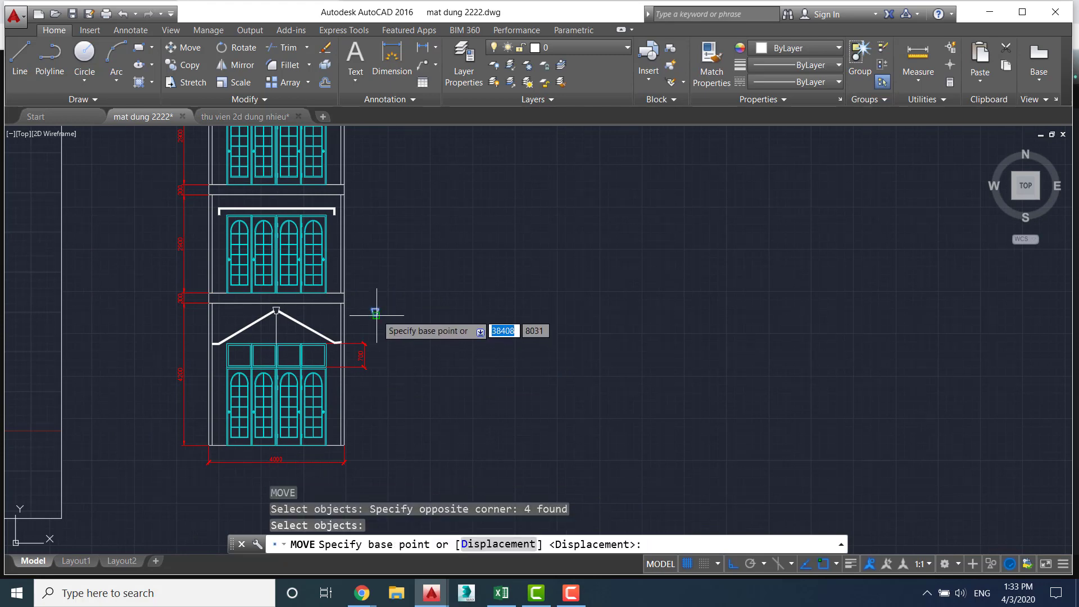
click(374, 312)
scroll(697, 259, down, 2)
middle_drag(745, 214, 698, 306)
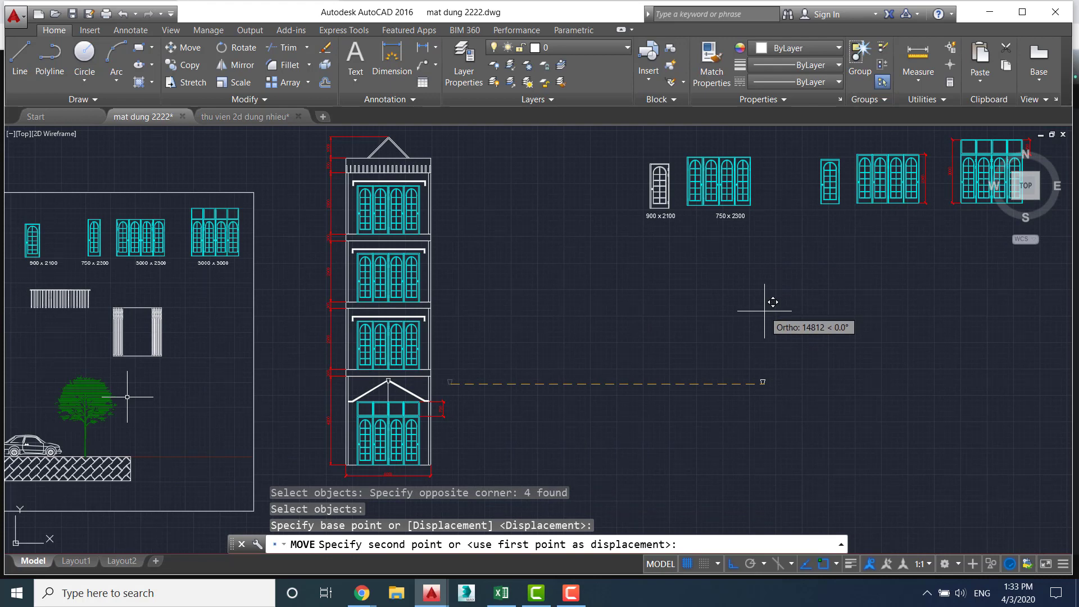
key(F8)
click(774, 229)
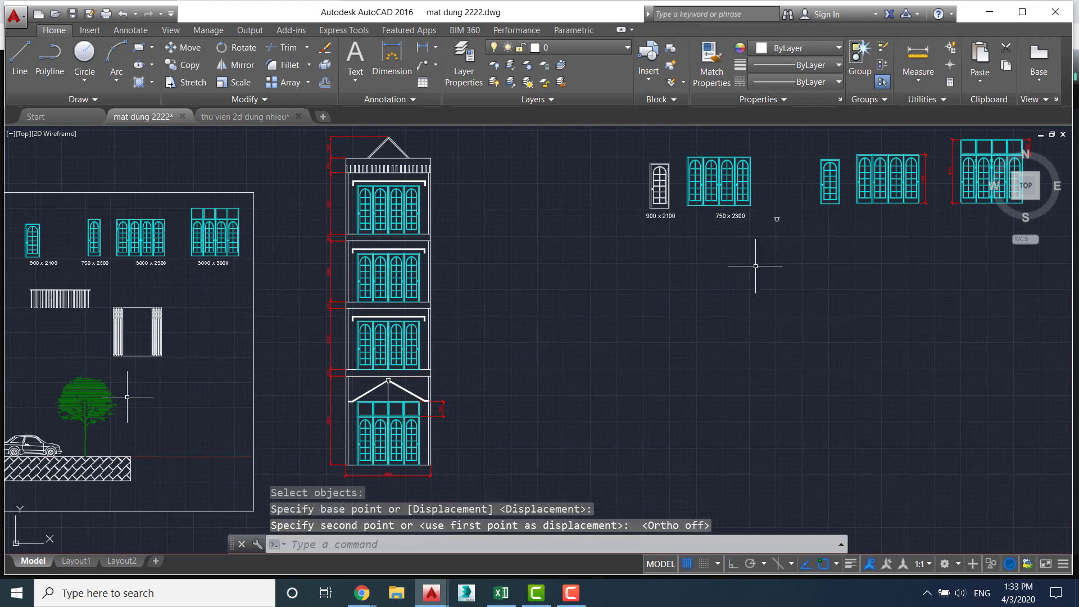
Recentre the building and save mat dung 2222.dwg
middle_drag(605, 285, 660, 230)
mouse_move(181, 340)
middle_down()
mouse_move(221, 349)
mouse_move(466, 303)
middle_up()
key(ctrl+s)
Start a rectangle with its first corner right of the ground-floor doors
scroll(344, 331, up, 2)
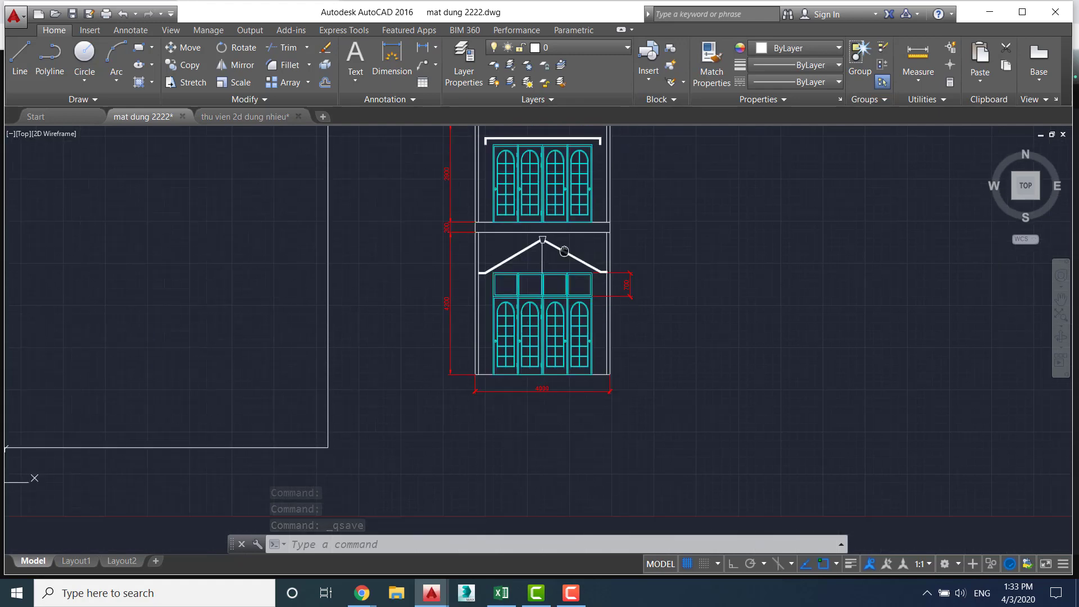
scroll(625, 326, up, 2)
middle_drag(695, 339, 581, 335)
text(REC)
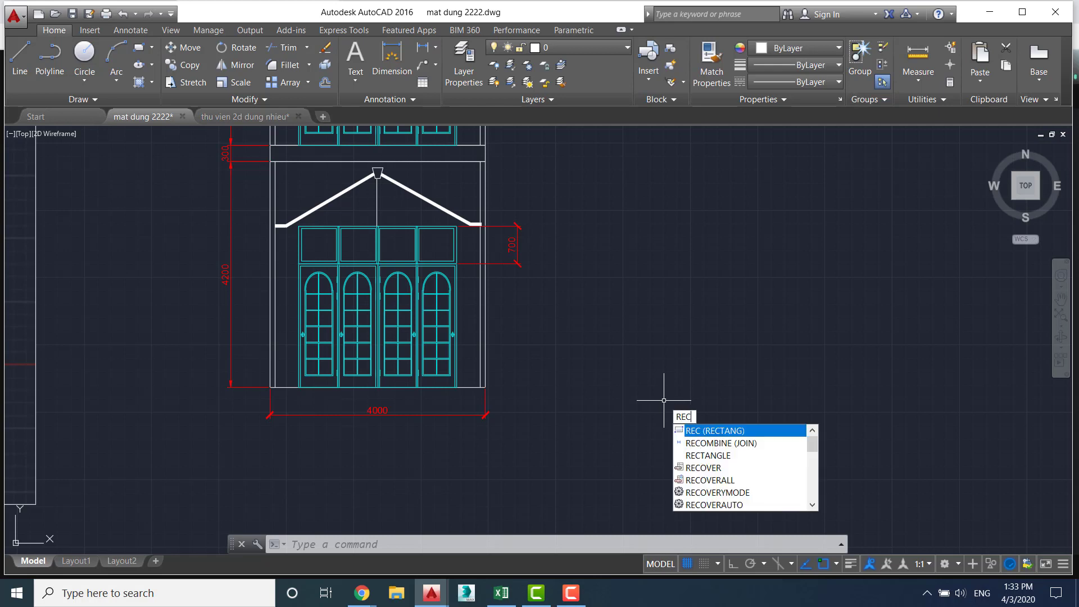
key(Return)
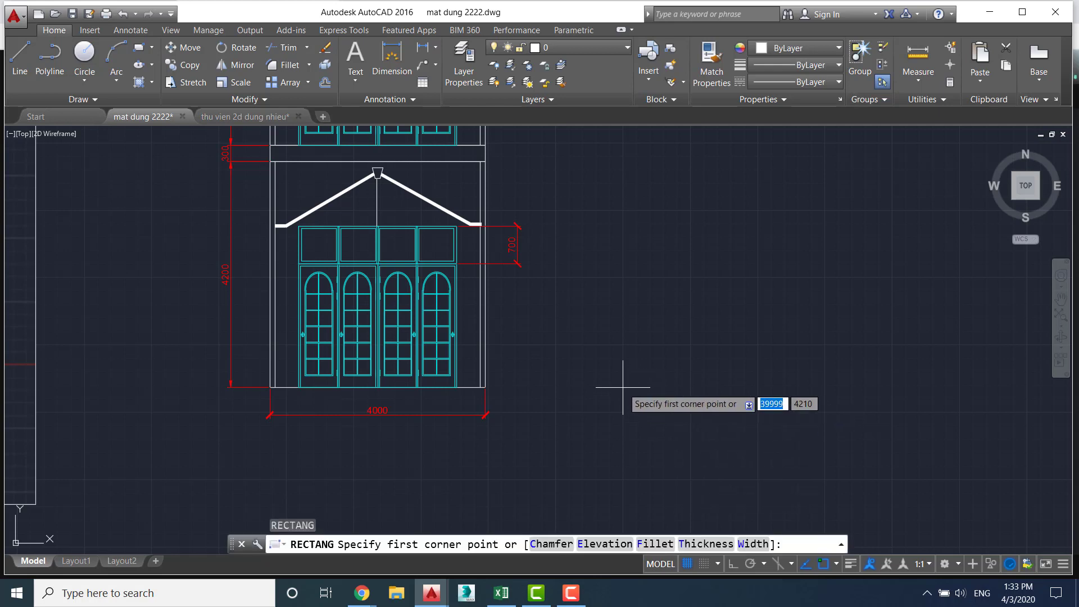
click(623, 388)
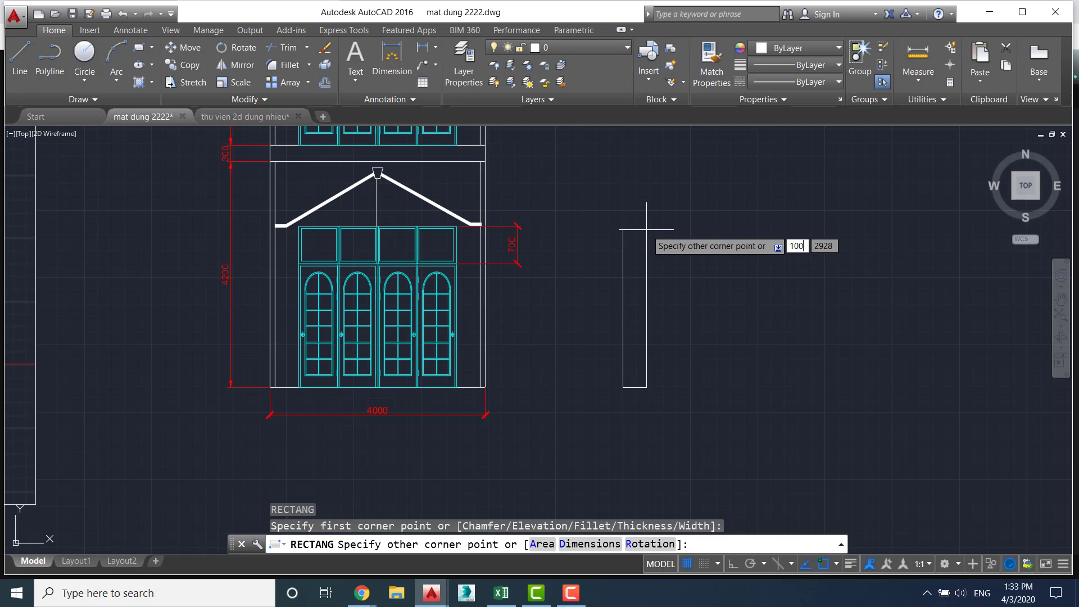
Finish the upright 100 × 3000 rectangle beside the door elevation and begin exploding it
key(Tab)
text(3000)
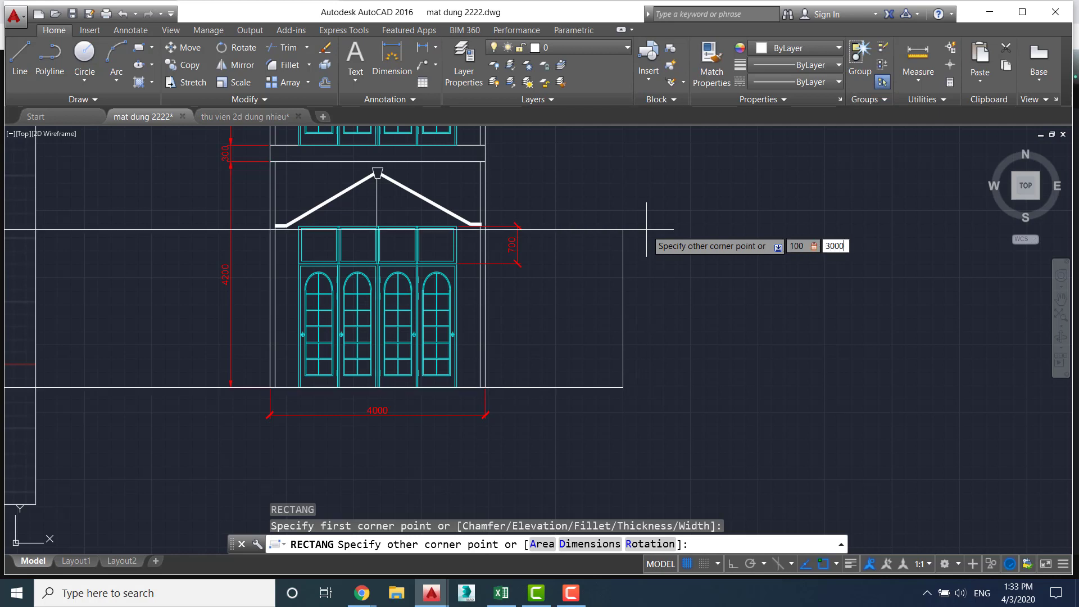
key(Return)
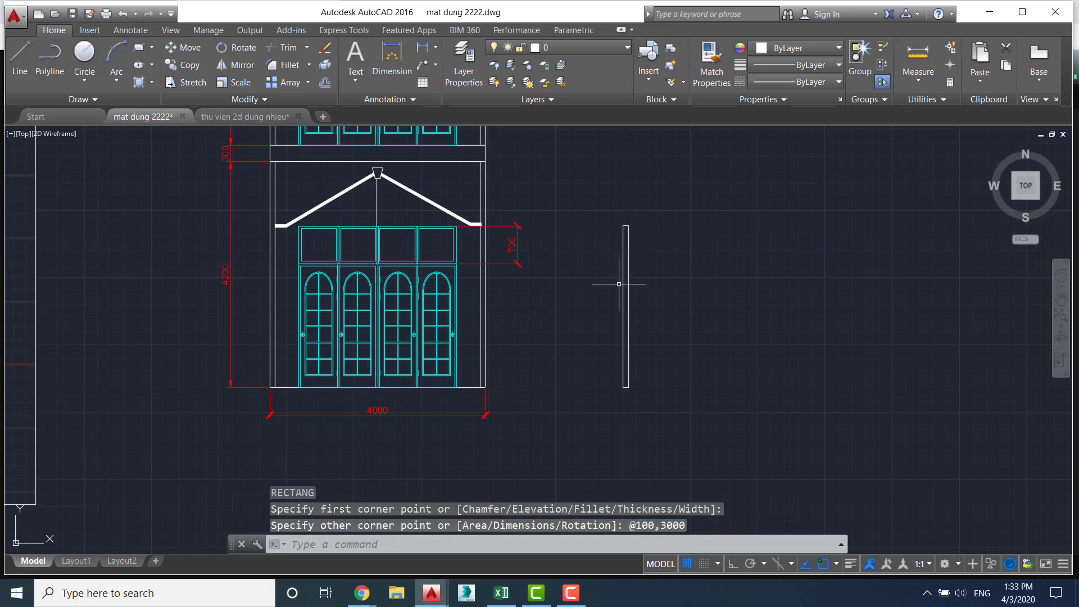
scroll(596, 338, up, 2)
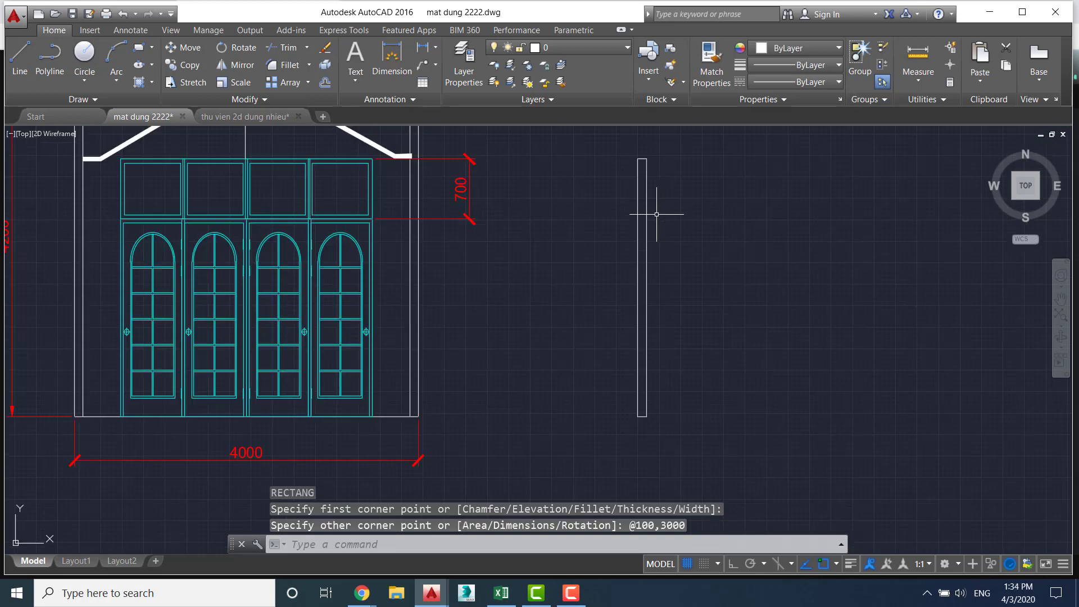
key(Escape)
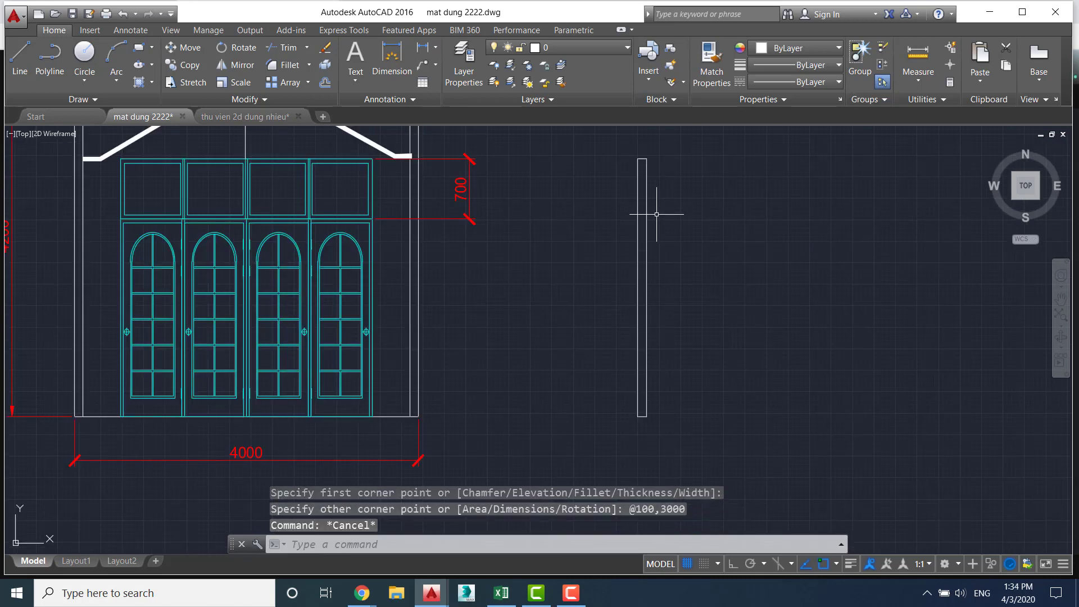
text(x)
key(Return)
Explode the thin rectangle into separate lines
click(645, 209)
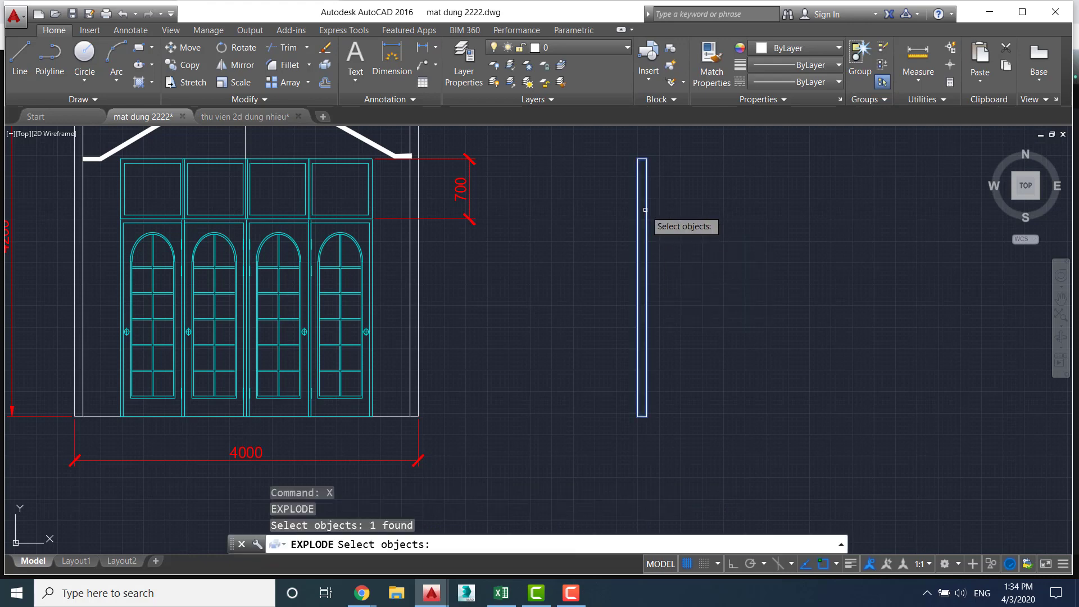
key(Return)
scroll(647, 174, up, 2)
middle_drag(656, 217, 655, 290)
Move the strip's top edge down 100 units
key(Escape)
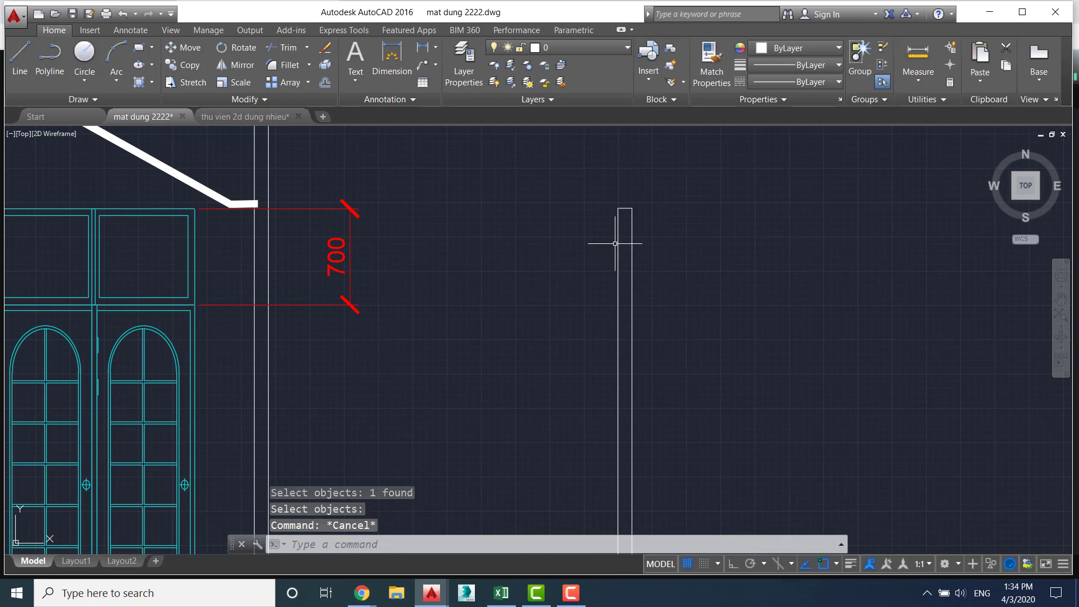
text(M)
key(Return)
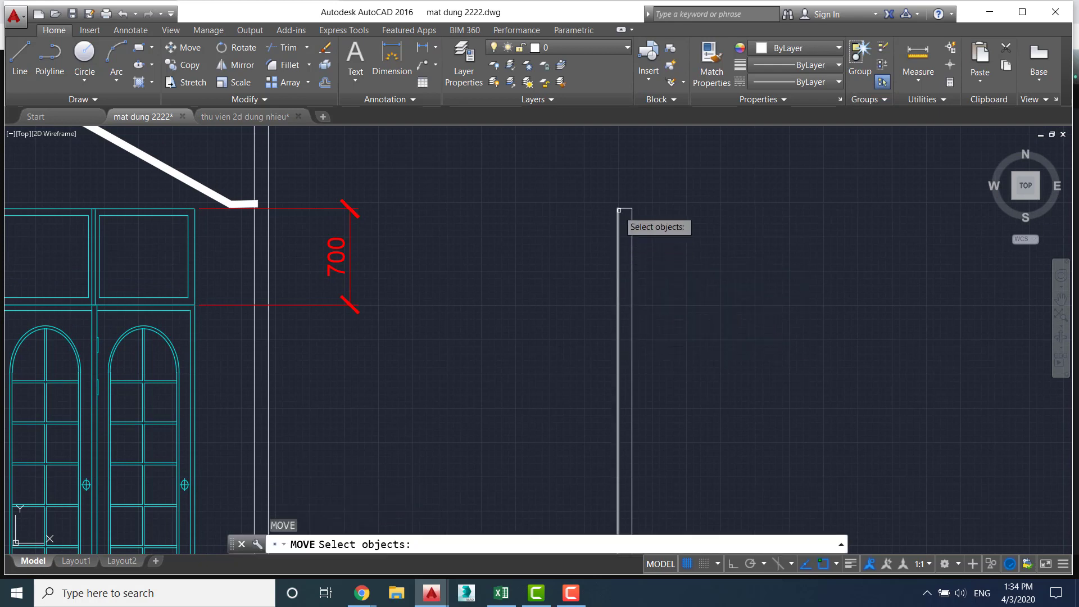
click(625, 208)
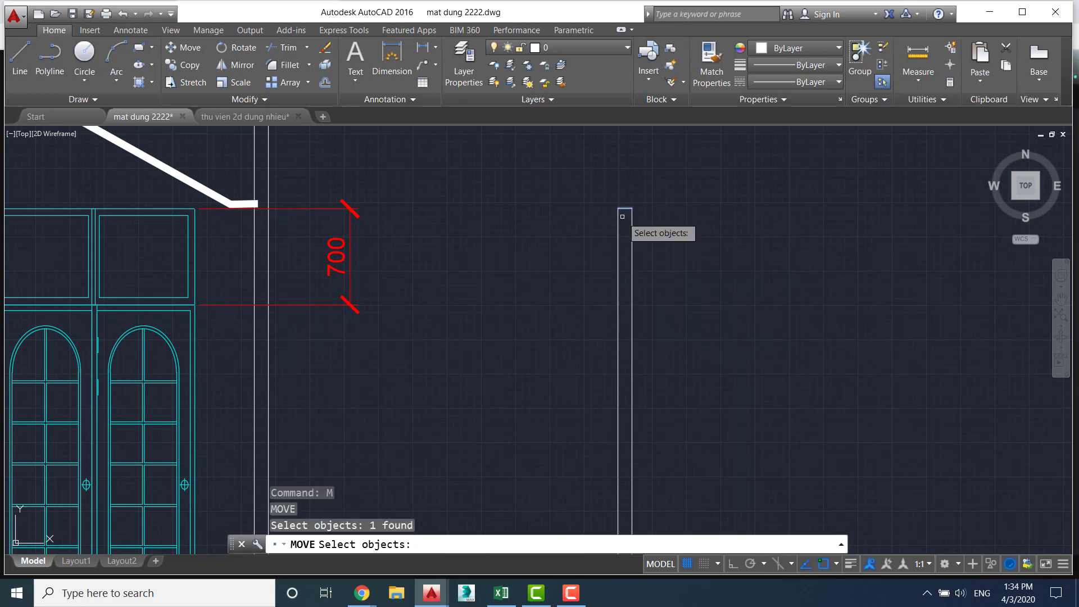
key(Return)
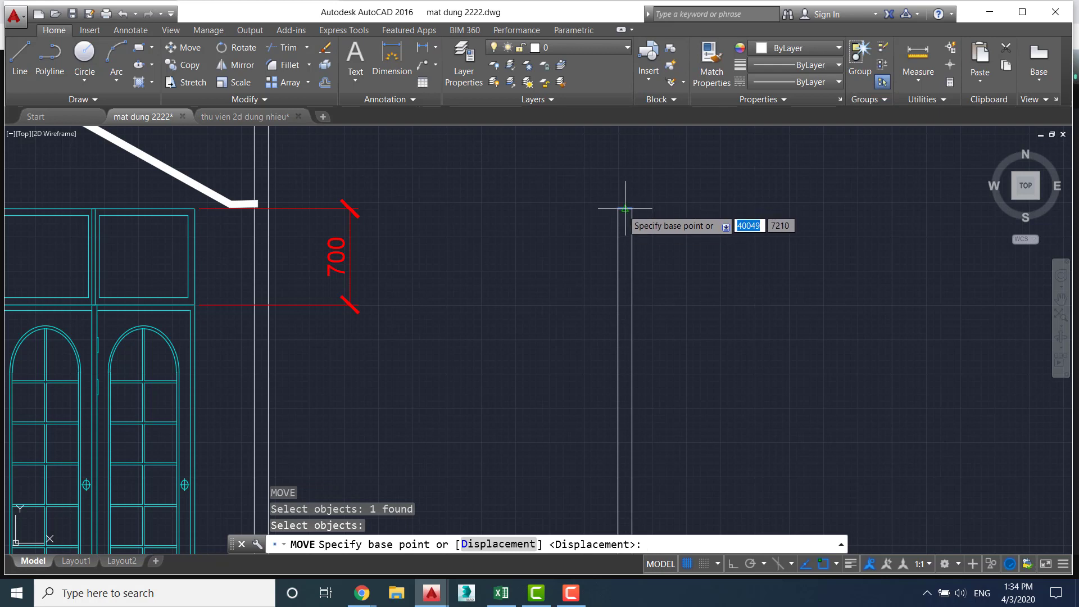
click(625, 208)
text(100)
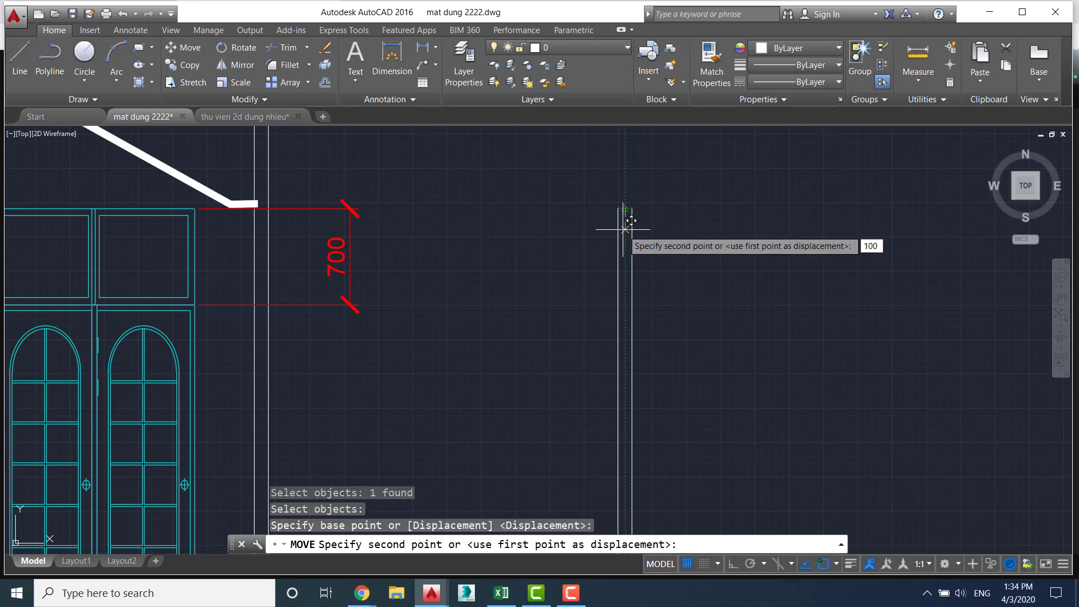
key(Return)
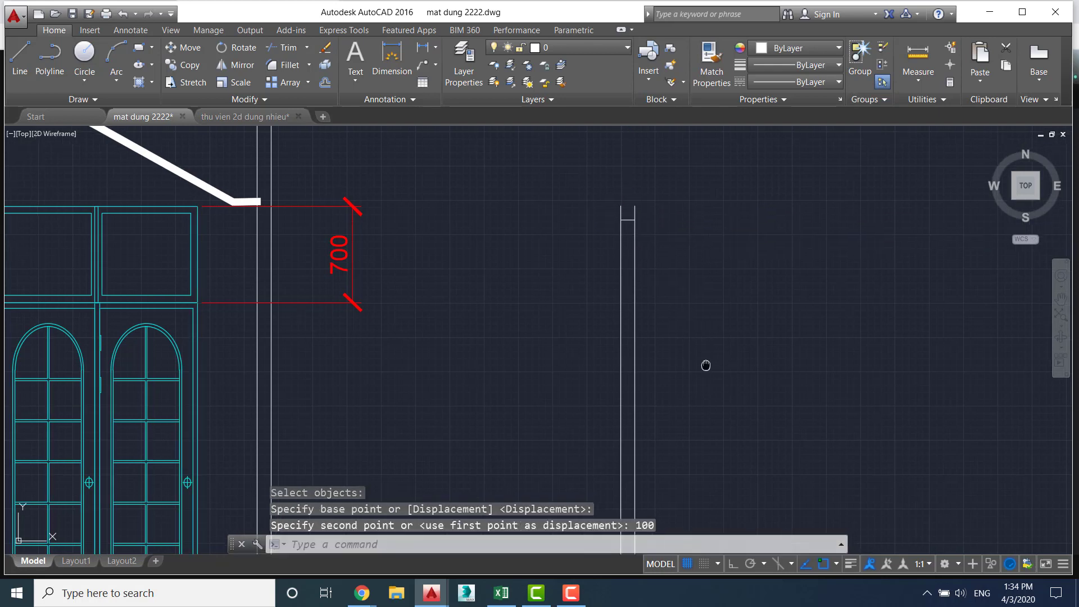
Move the strip's bottom edge up 100 units
key(Escape)
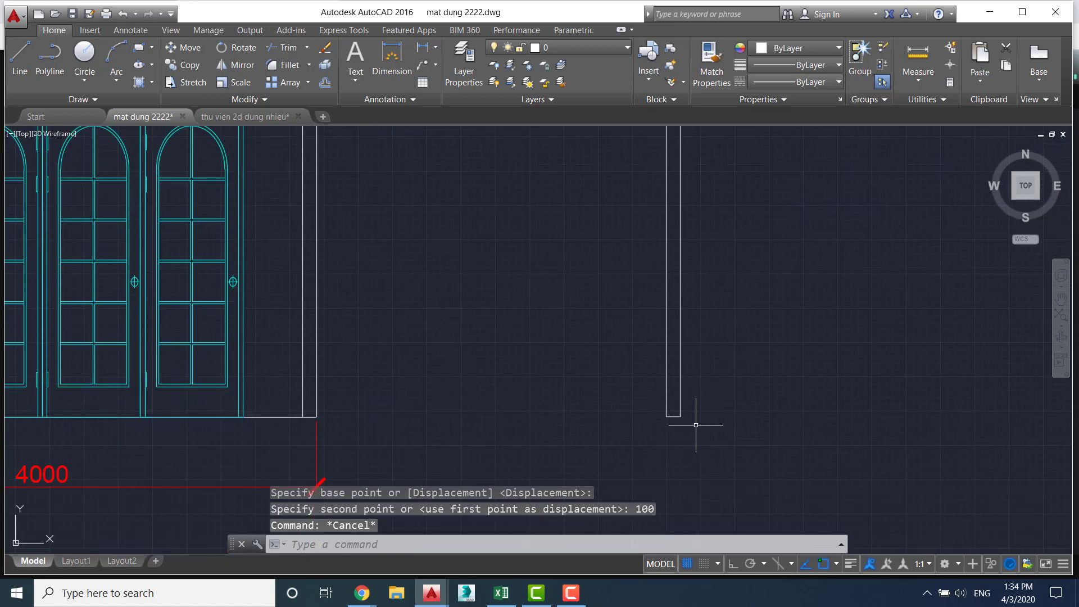
text(M)
key(Return)
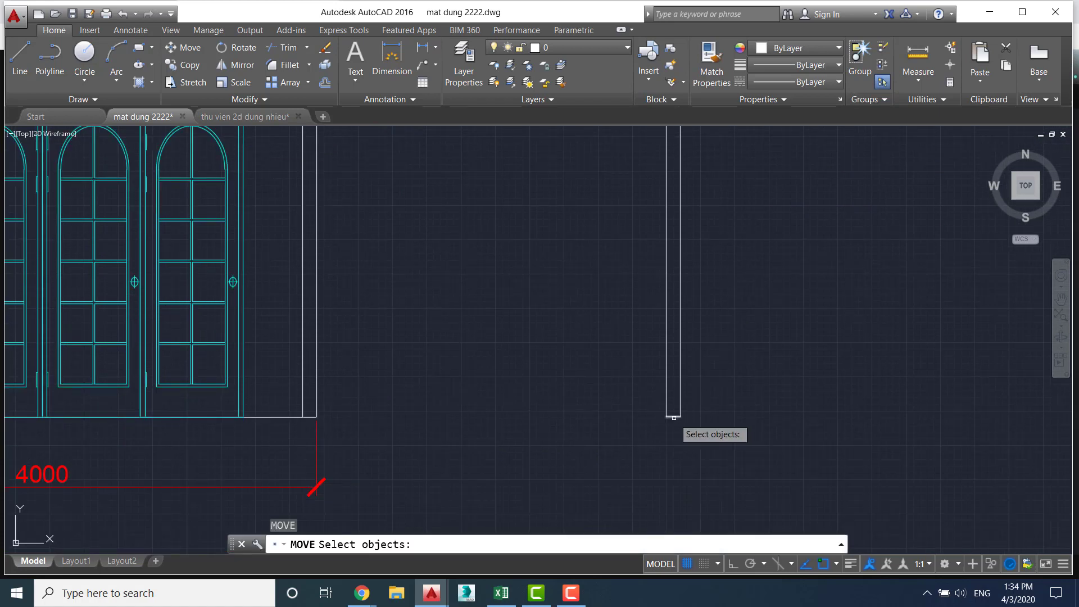
click(678, 417)
scroll(669, 425, up, 1)
key(Return)
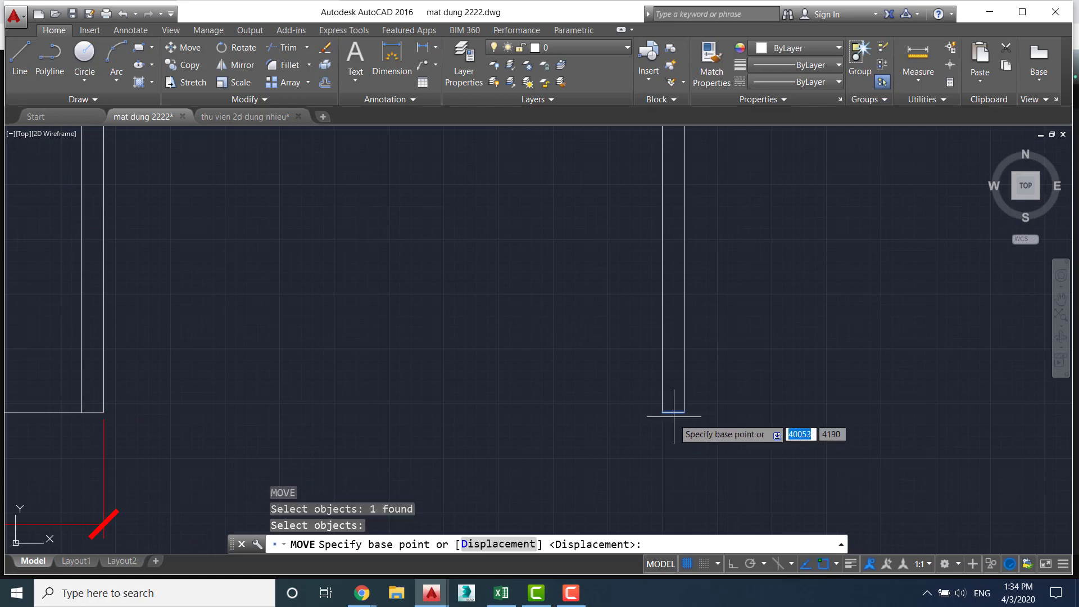
click(673, 412)
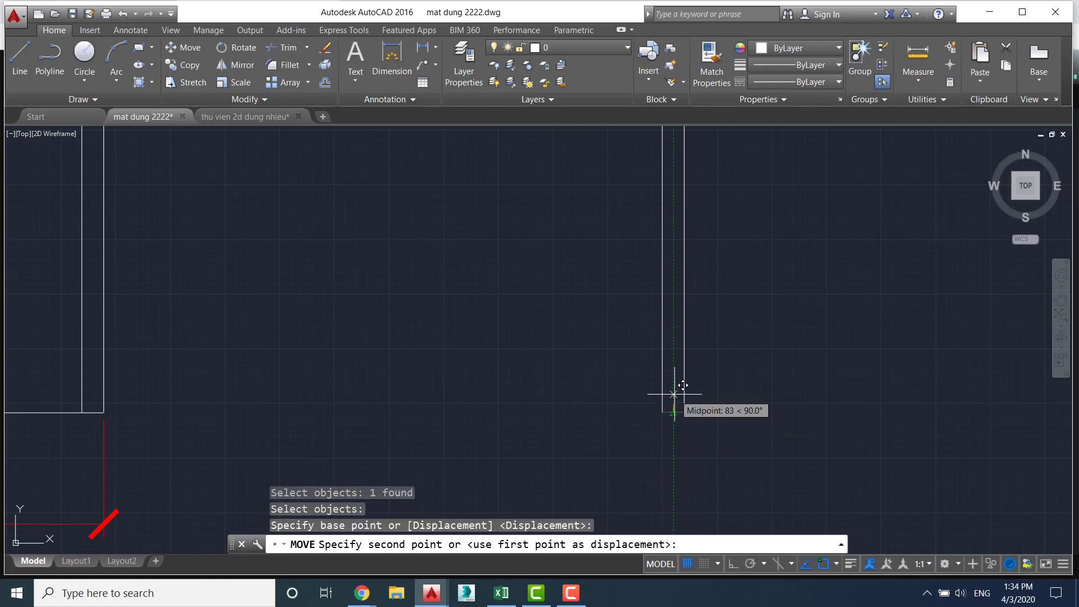
text(100)
key(Return)
scroll(692, 378, down, 2)
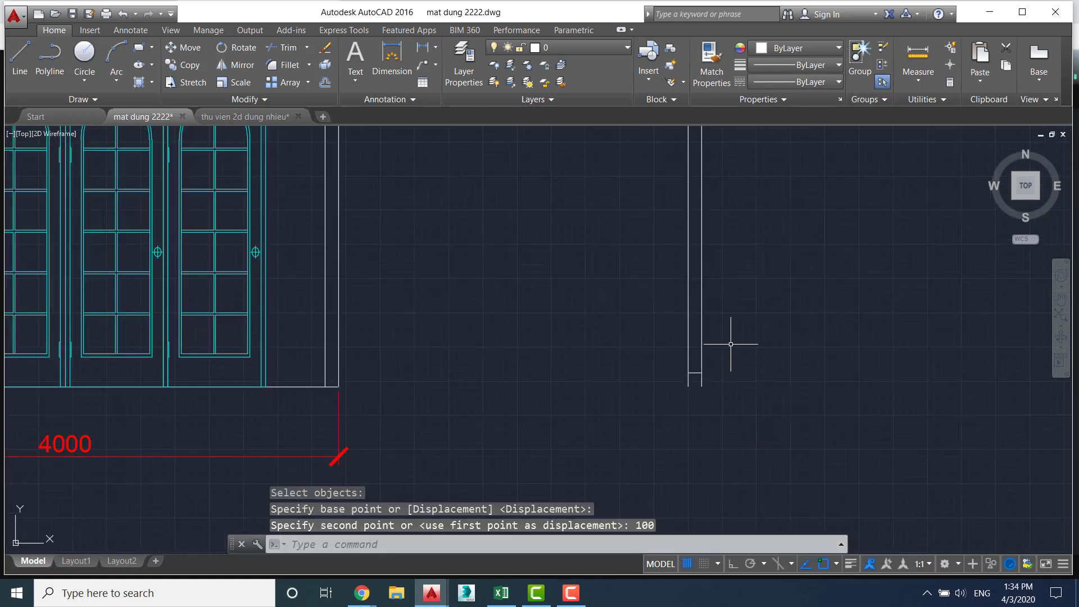
mouse_move(723, 350)
middle_down()
mouse_move(689, 361)
mouse_move(662, 416)
middle_up()
scroll(662, 416, down, 3)
scroll(669, 303, up, 3)
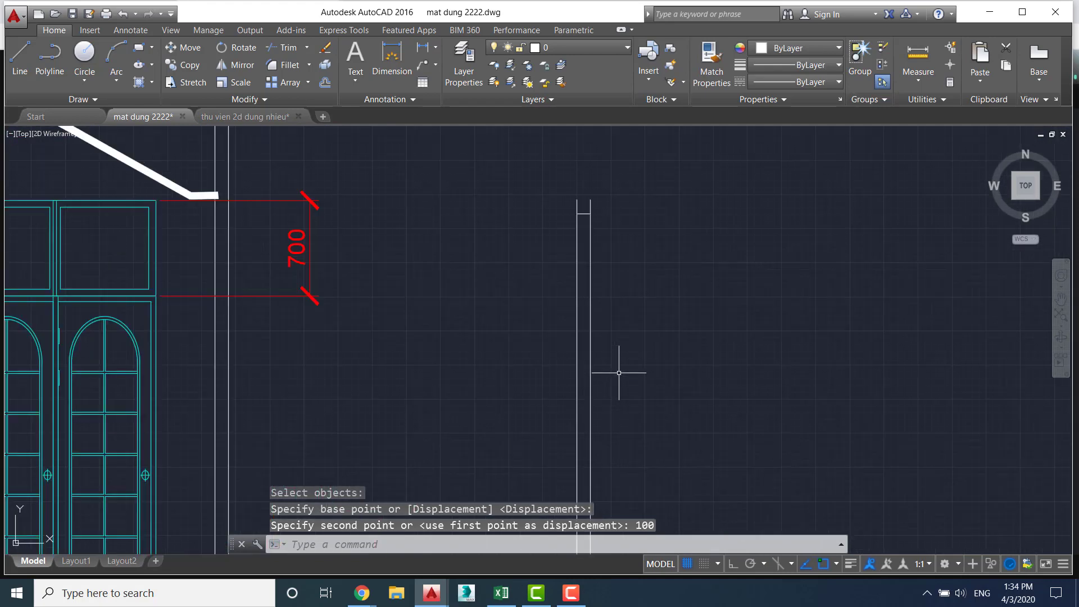
Start Offset with a 300 distance
key(Escape)
text(o)
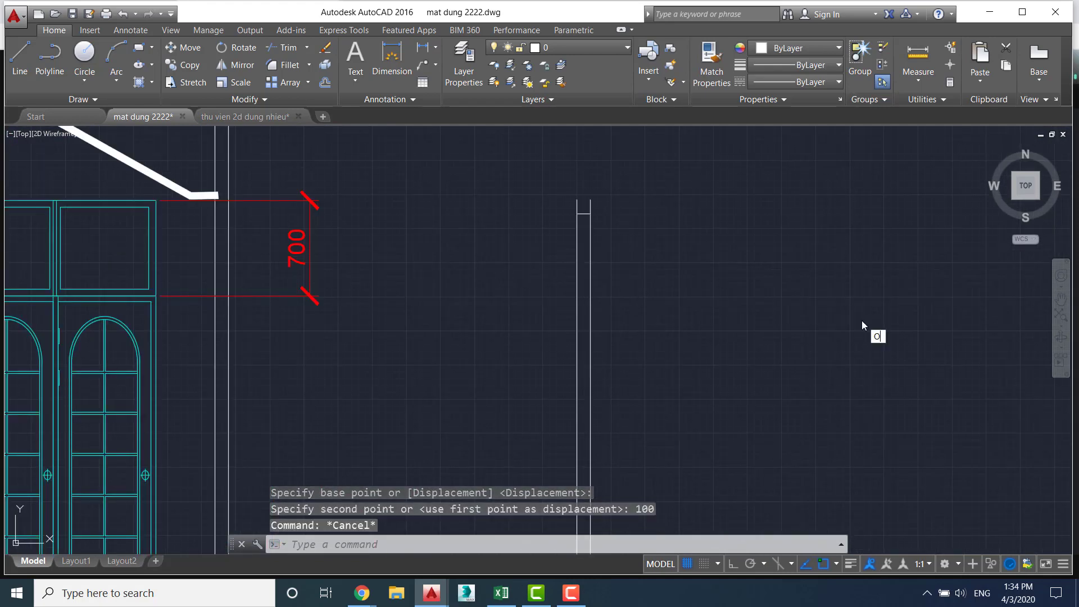
key(Return)
text(300)
key(Return)
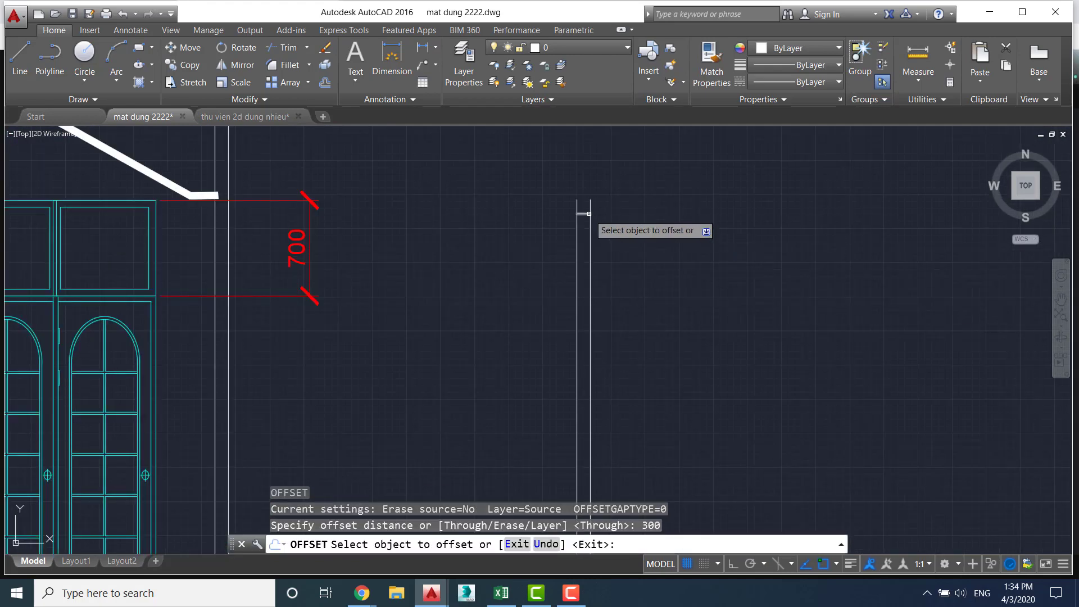
Offset two new rungs 300 apart below the top rung of the strip
click(590, 217)
click(590, 236)
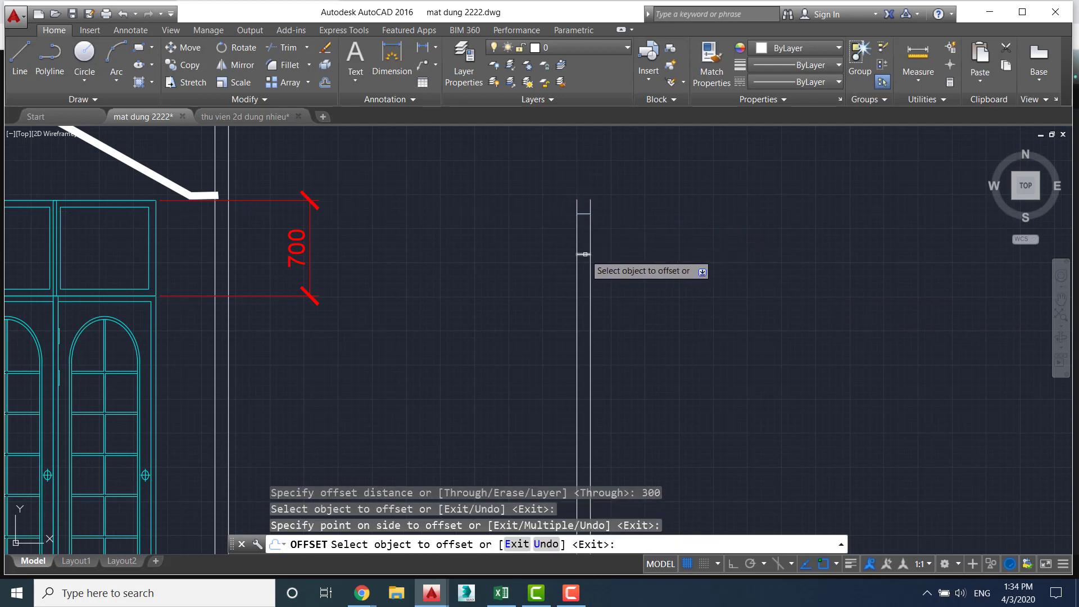
click(585, 254)
click(582, 275)
middle_drag(662, 347, 733, 181)
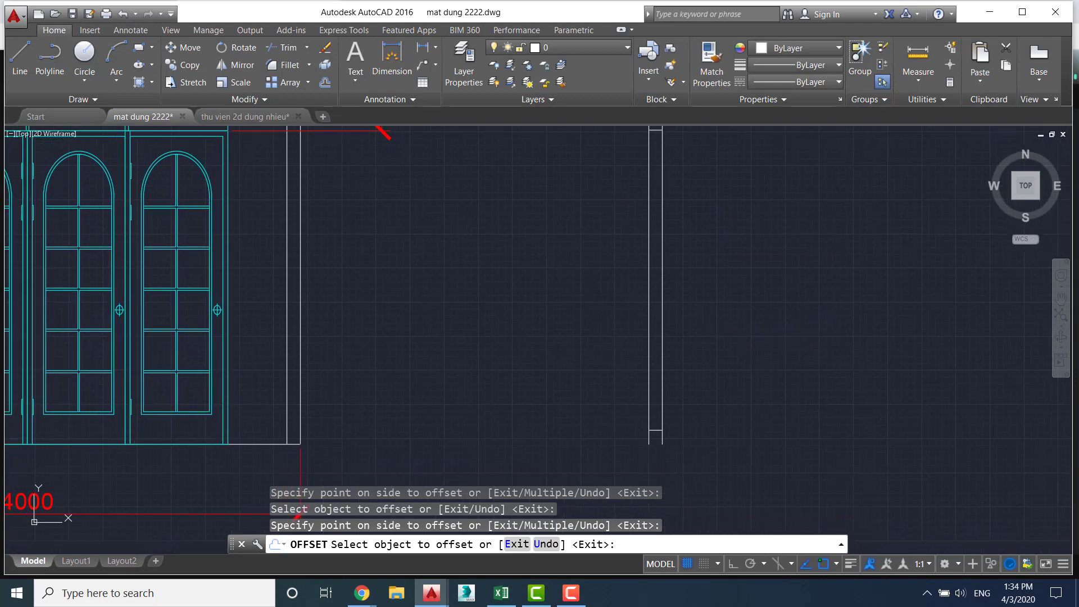
scroll(683, 346, down, 3)
scroll(524, 319, up, 2)
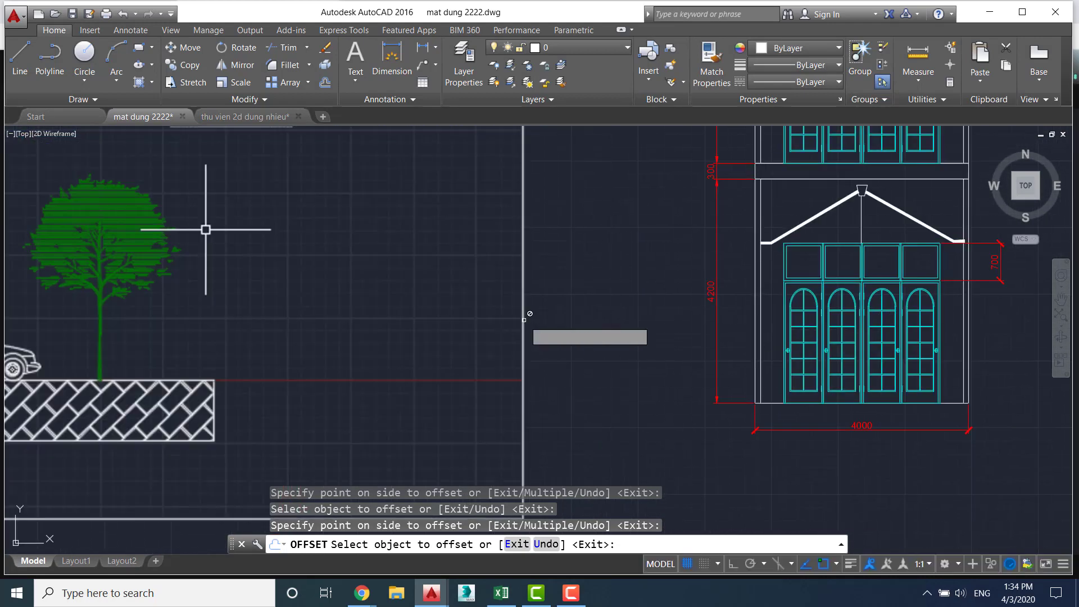
scroll(325, 260, down, 3)
scroll(354, 285, down, 2)
scroll(429, 281, up, 3)
Pan and zoom over the full townhouse elevation, then back to the door area
middle_drag(429, 282, 520, 255)
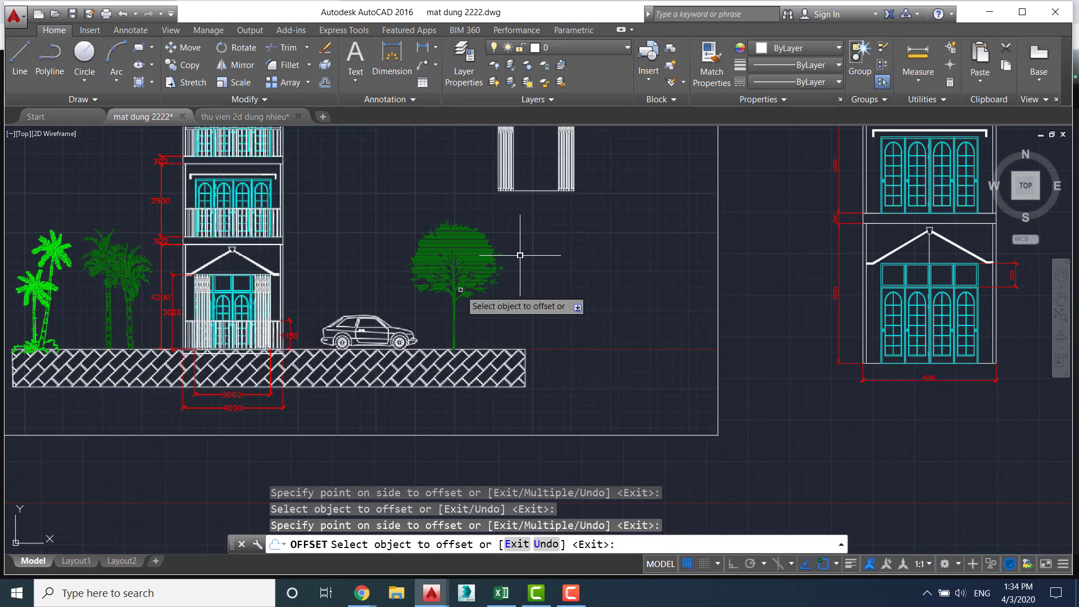
scroll(281, 315, up, 4)
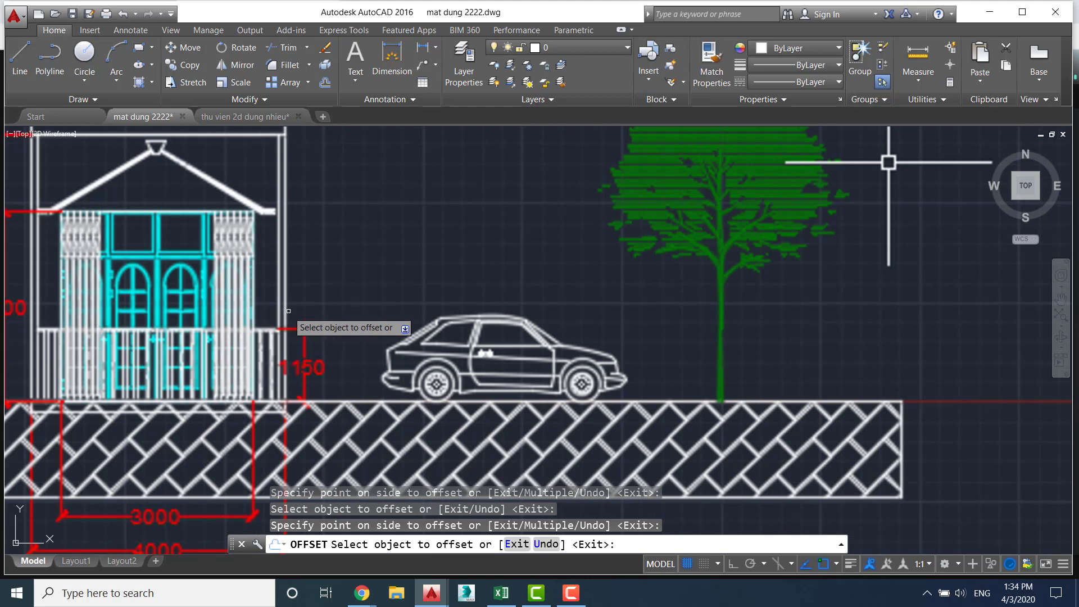
scroll(769, 234, down, 3)
scroll(703, 352, up, 3)
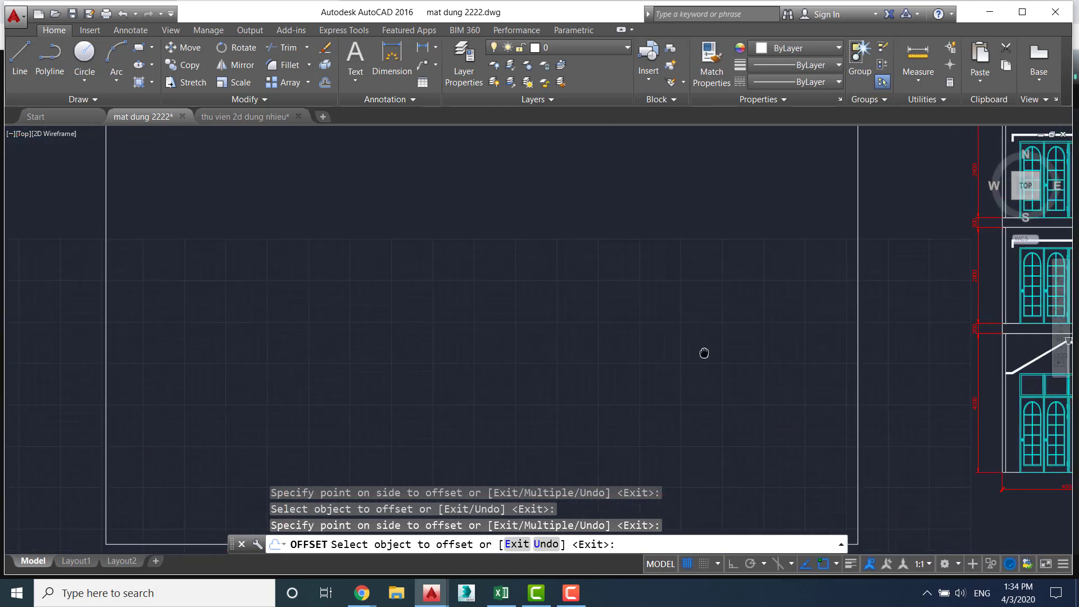
scroll(884, 332, down, 3)
middle_drag(884, 332, 242, 387)
scroll(242, 386, up, 2)
scroll(723, 236, down, 1)
scroll(723, 367, up, 2)
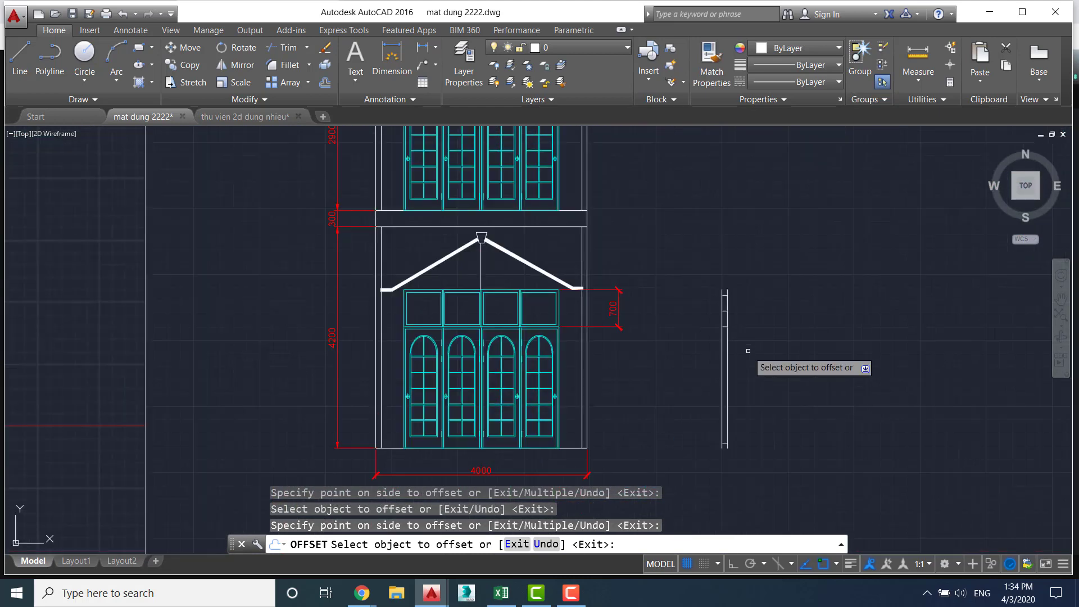
scroll(753, 315, up, 2)
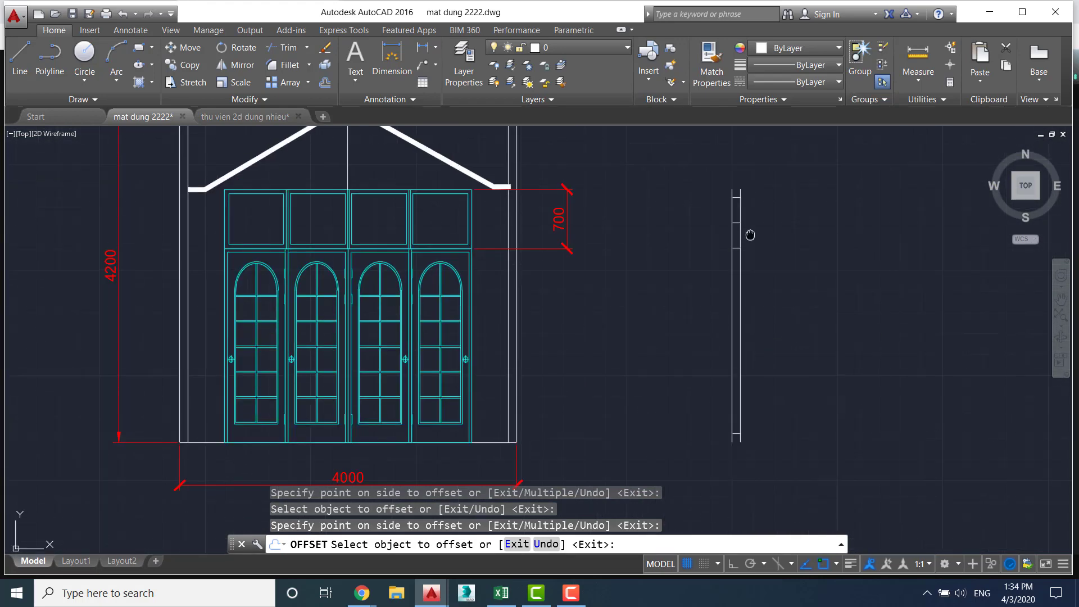
scroll(725, 326, up, 2)
Draw a zig-zag brace across the post between the rungs
key(Escape)
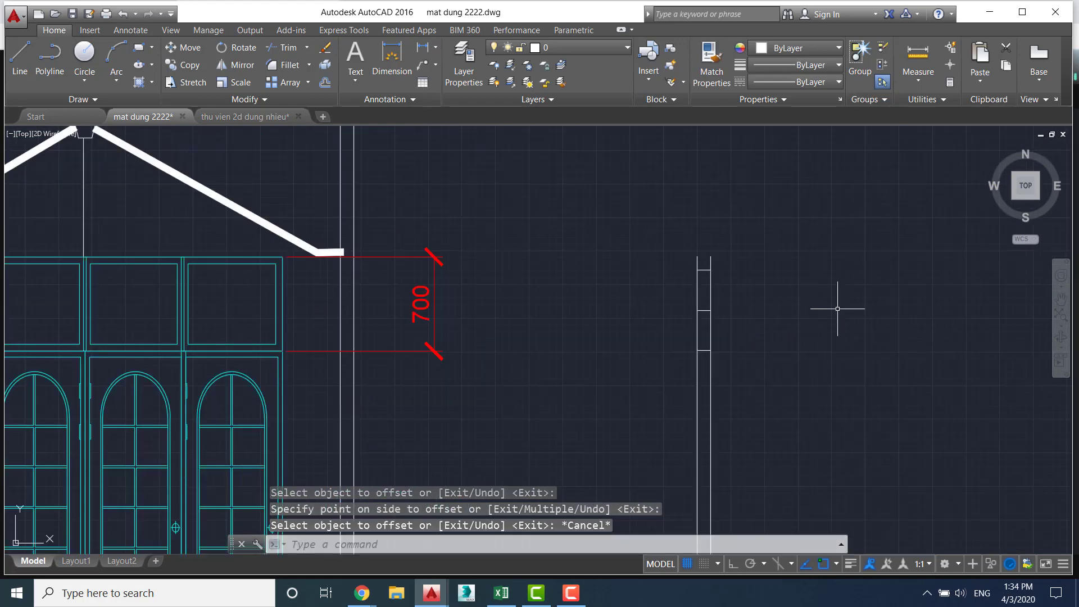
text(l)
key(Return)
scroll(777, 295, up, 2)
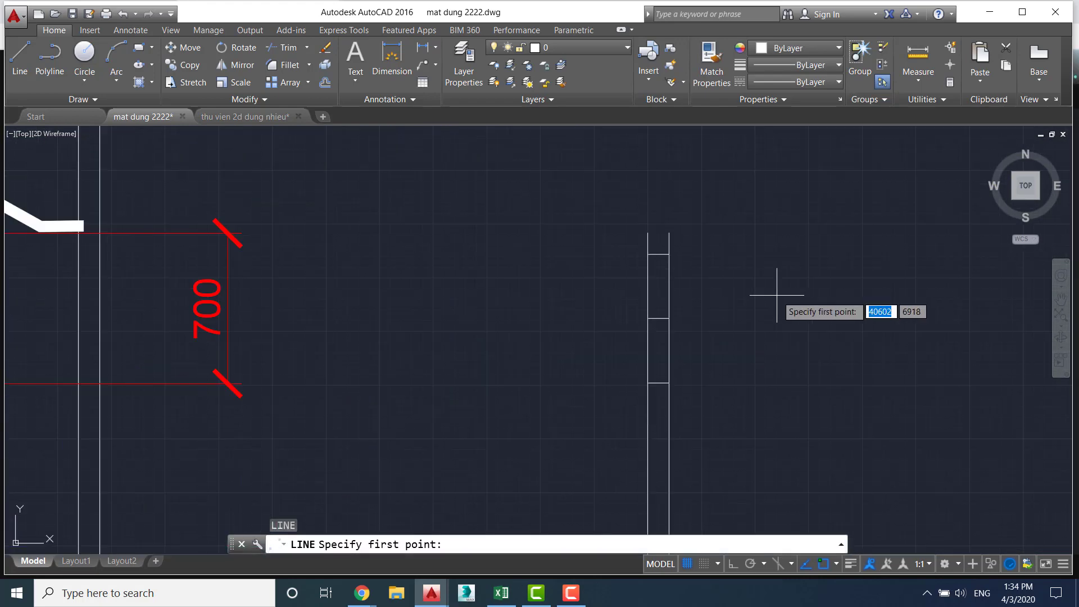
click(648, 254)
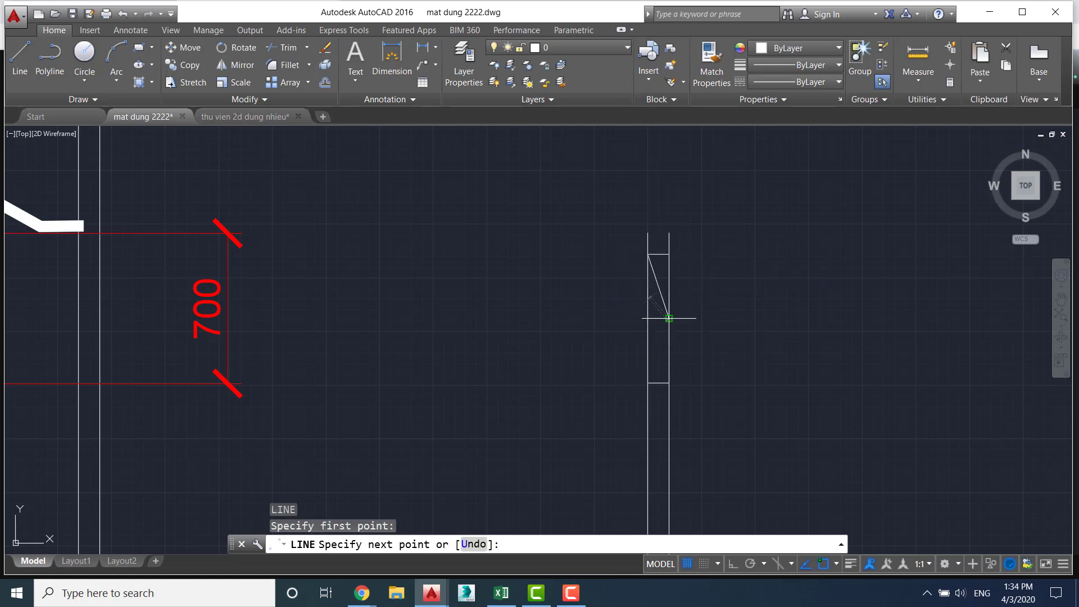
click(669, 318)
click(647, 383)
key(Escape)
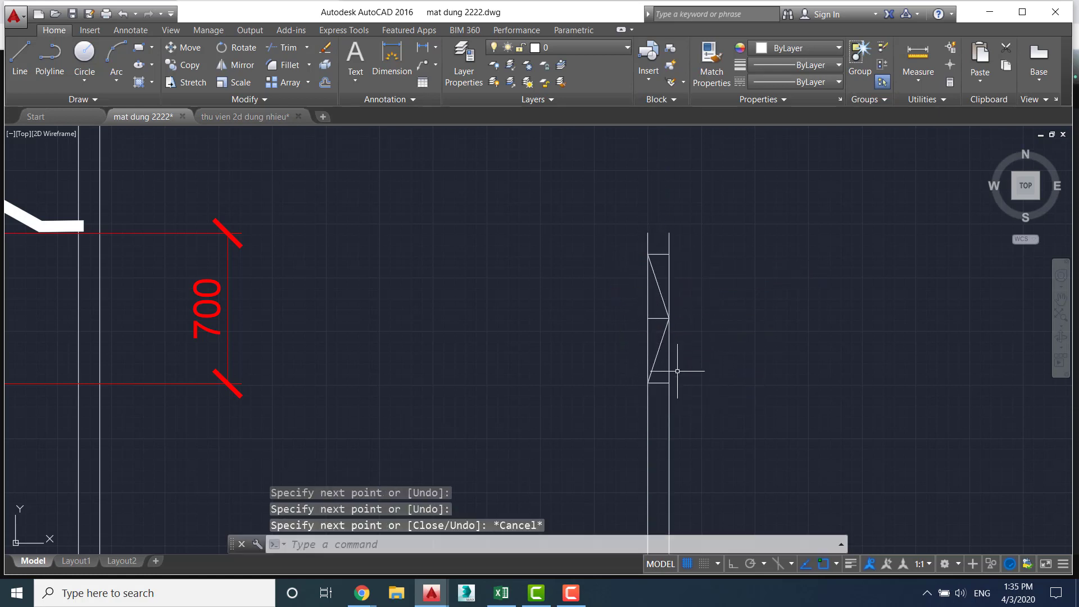
Draw the opposite zig-zag diagonal to complete the X bracing
key(space)
click(669, 382)
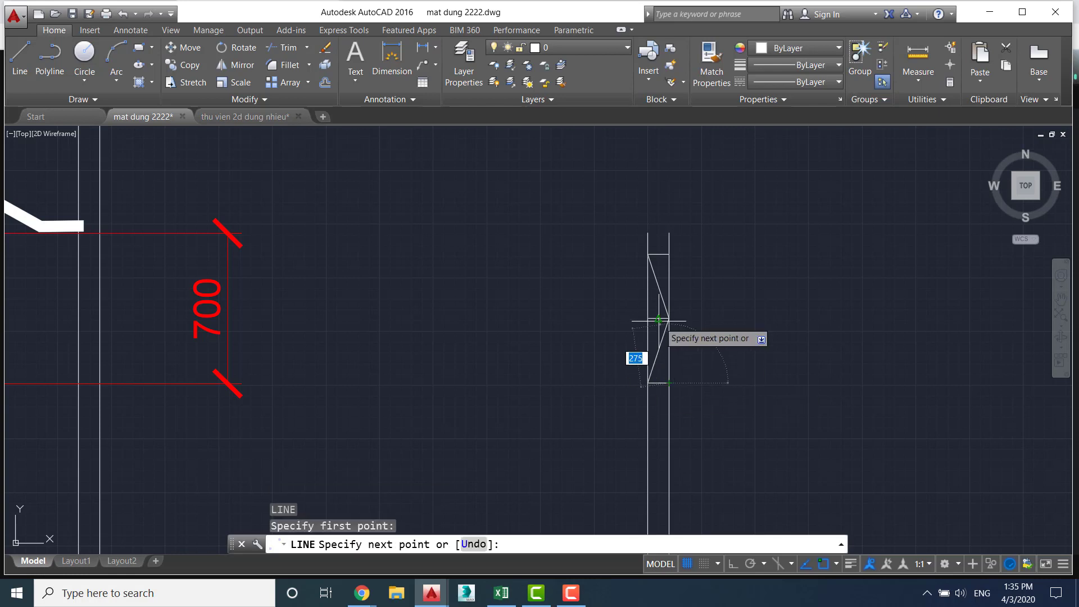
click(647, 318)
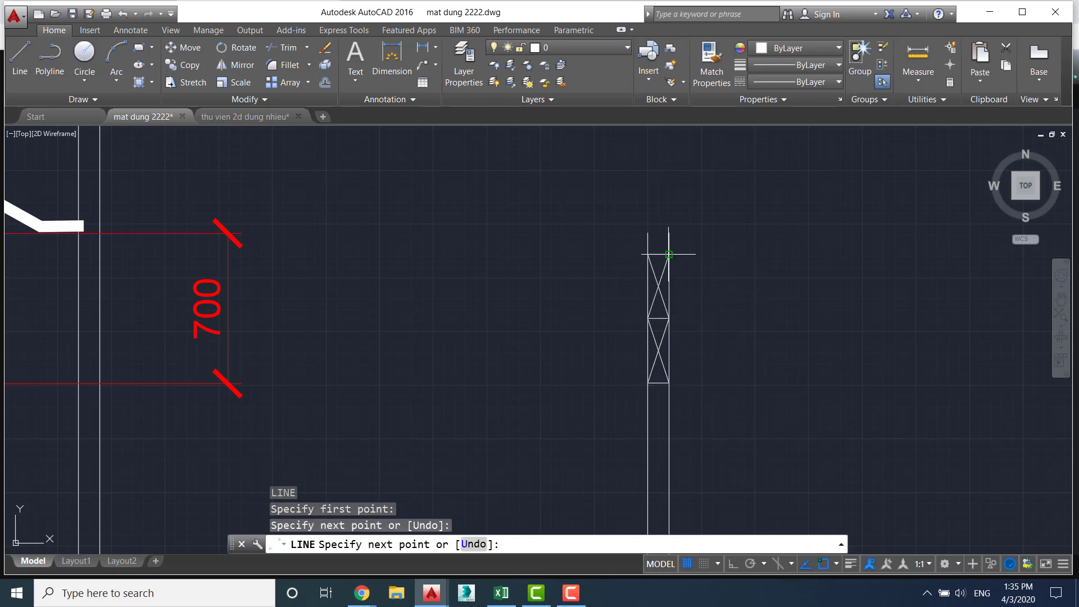
click(669, 254)
key(space)
scroll(754, 309, down, 2)
middle_drag(778, 356, 761, 226)
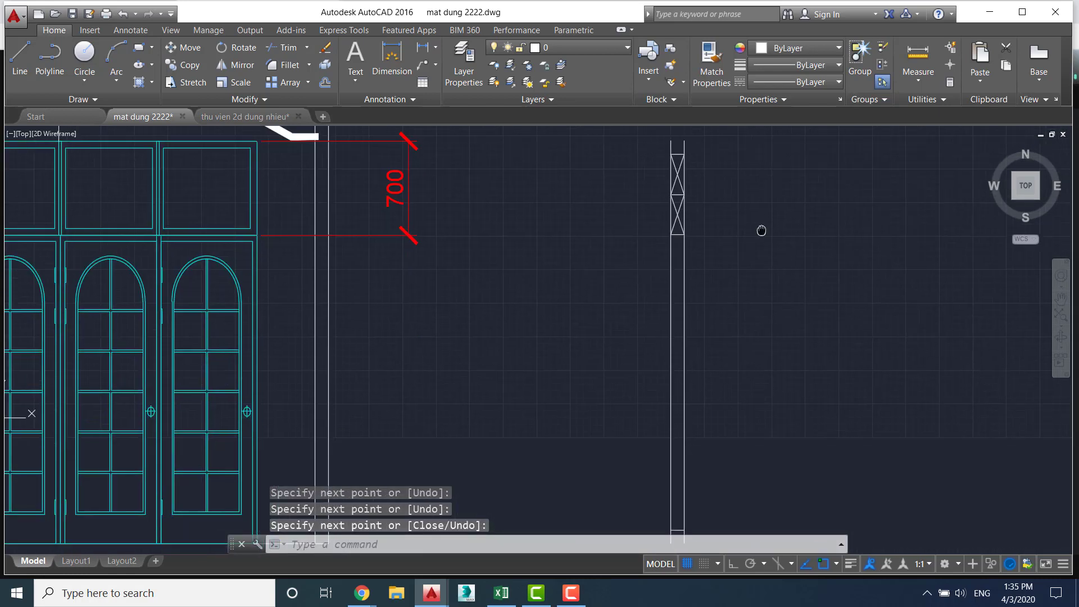
scroll(761, 227, down, 2)
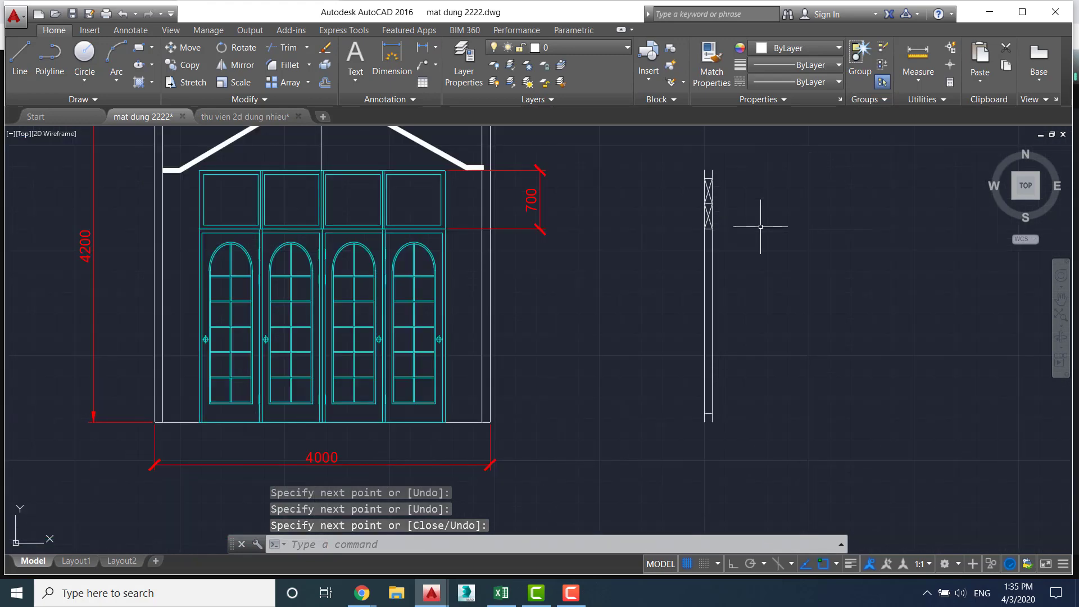
Attempt a line from the post's top, cancel it, and reframe the door elevation
text(l)
key(space)
scroll(721, 189, up, 2)
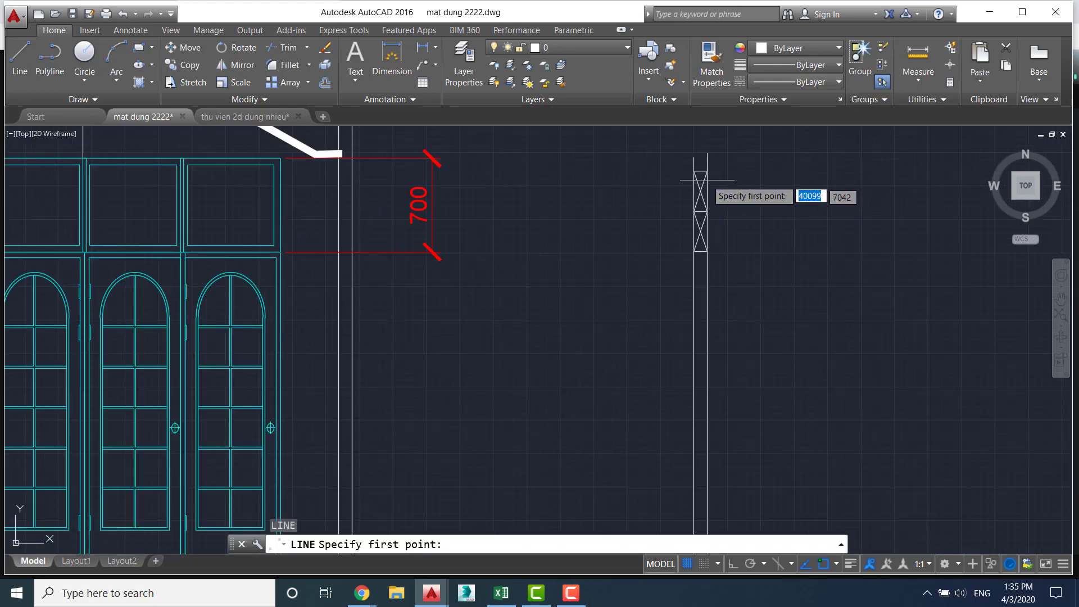
click(701, 172)
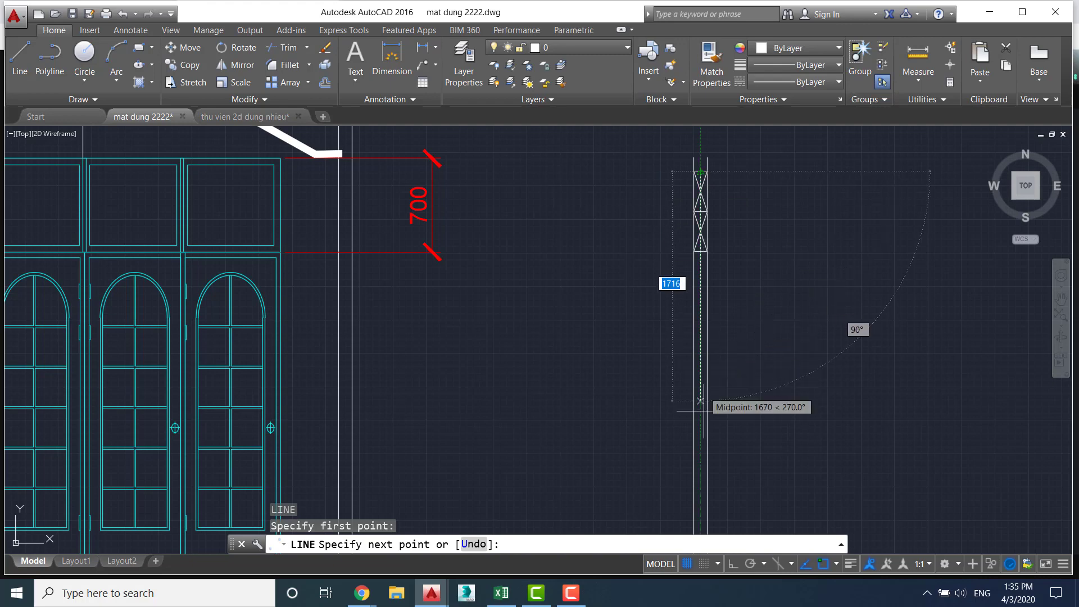
scroll(701, 401, down, 2)
scroll(731, 337, up, 1)
scroll(725, 393, up, 2)
scroll(743, 388, up, 1)
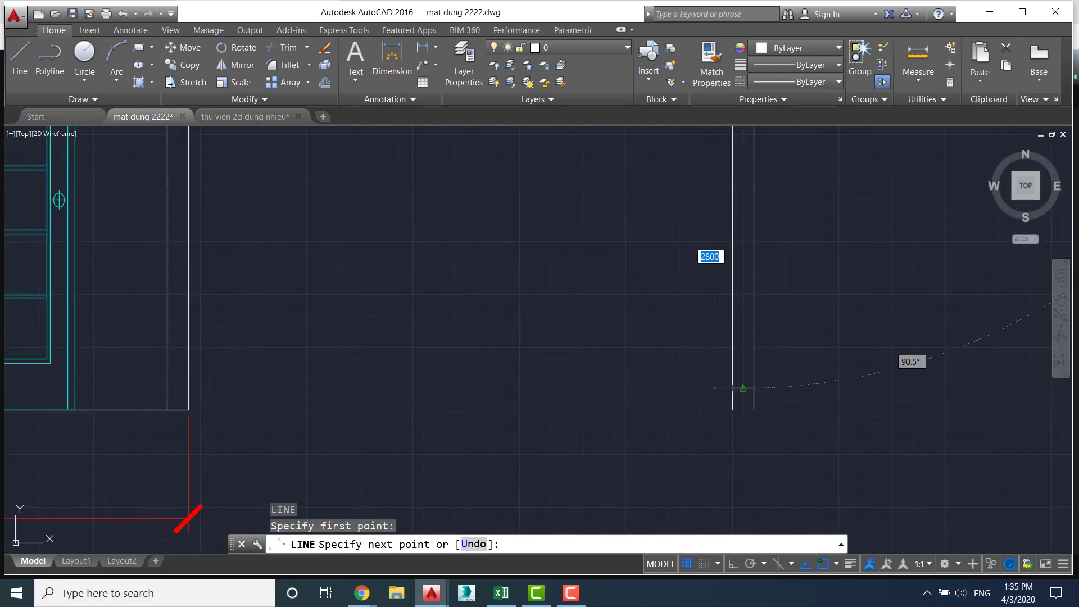
click(742, 383)
key(Escape)
scroll(820, 309, down, 3)
middle_drag(818, 270, 737, 321)
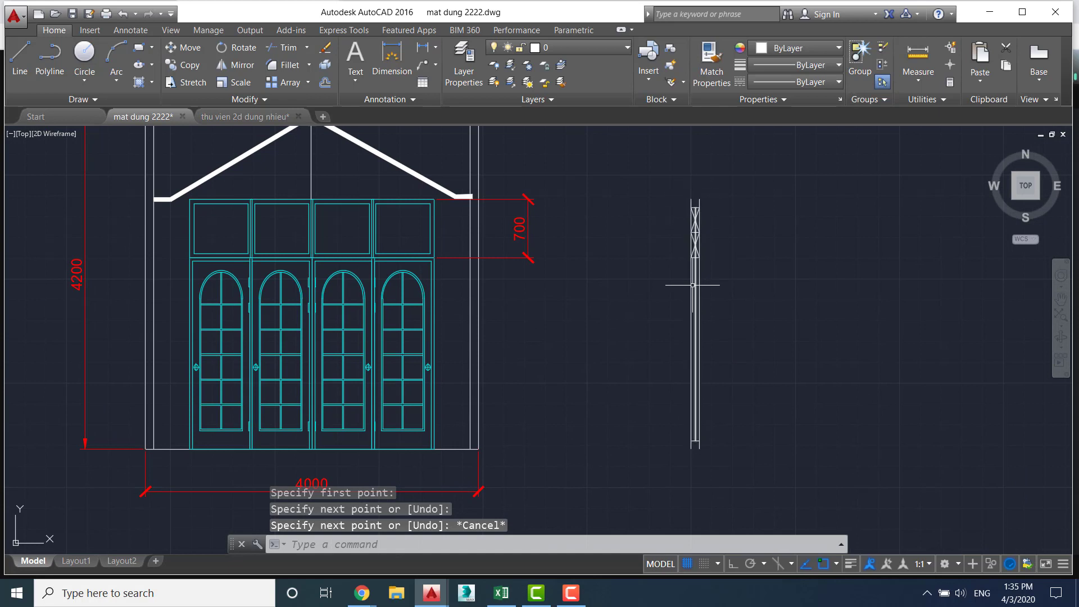
key(Escape)
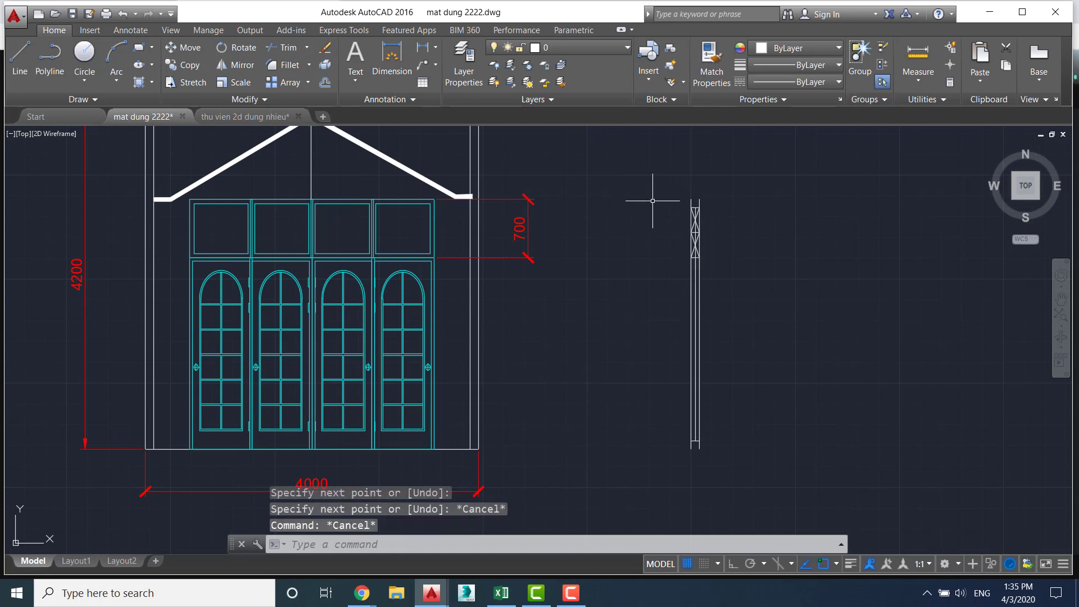
mouse_move(652, 201)
middle_down()
mouse_move(598, 204)
mouse_move(479, 180)
middle_up()
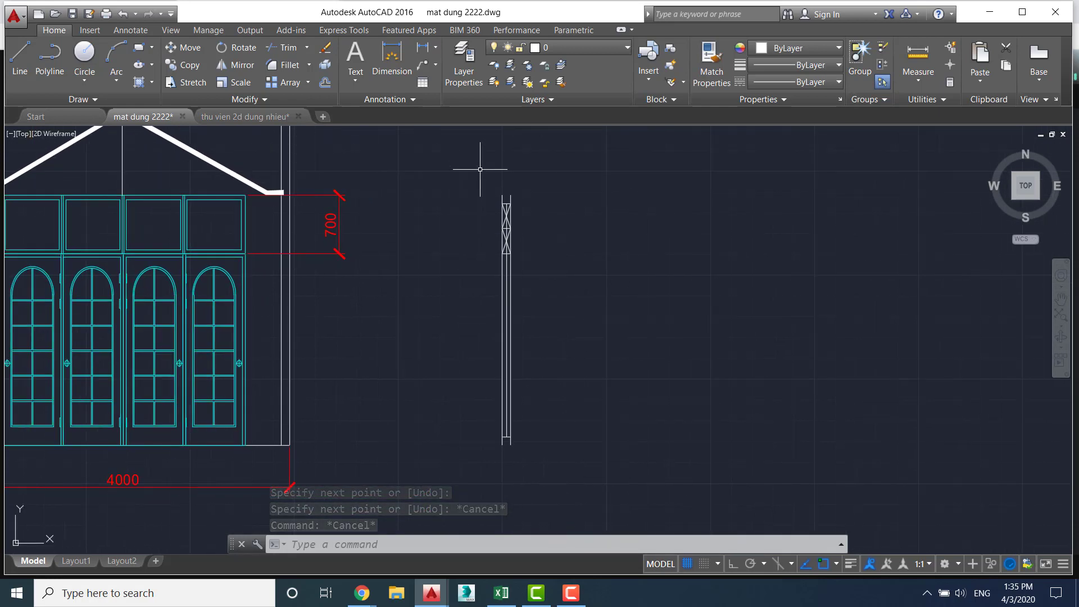
Start Copy and window-select the post's 11 objects
text(CO)
key(Return)
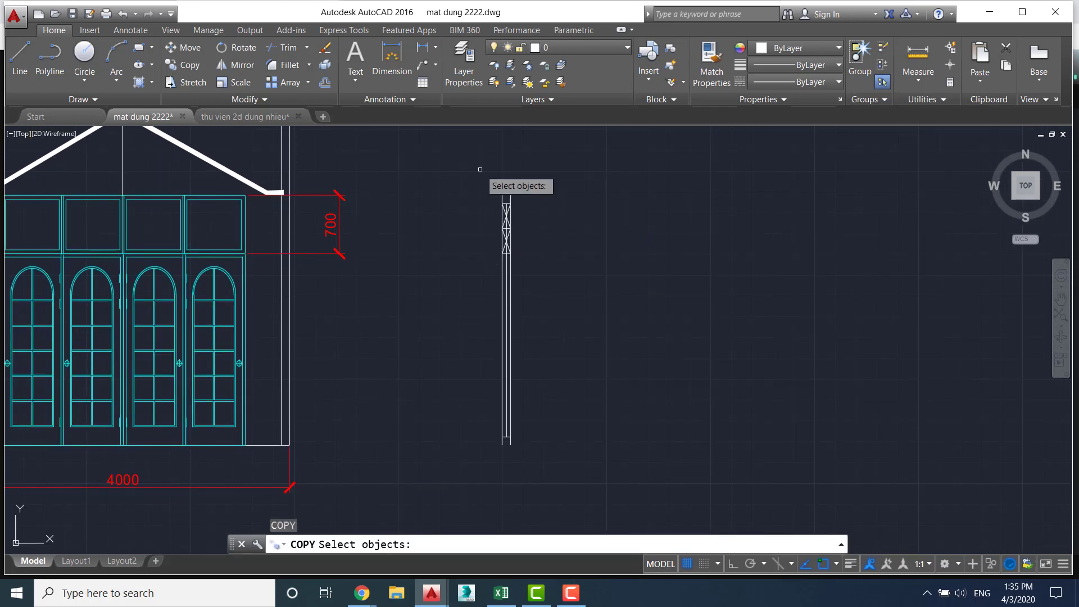
click(480, 169)
click(542, 457)
key(Return)
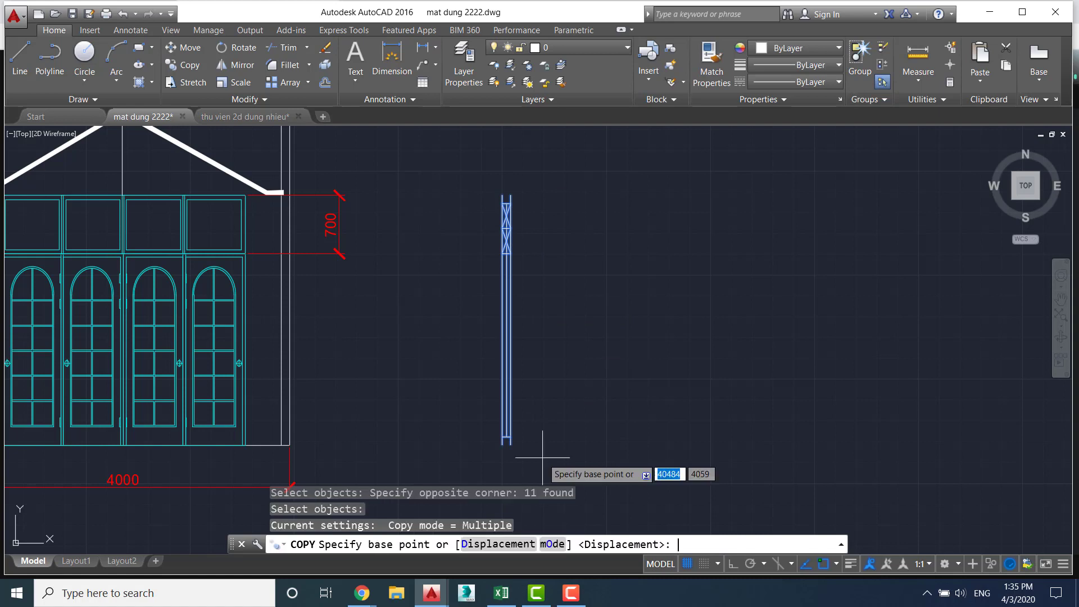
scroll(528, 441, up, 2)
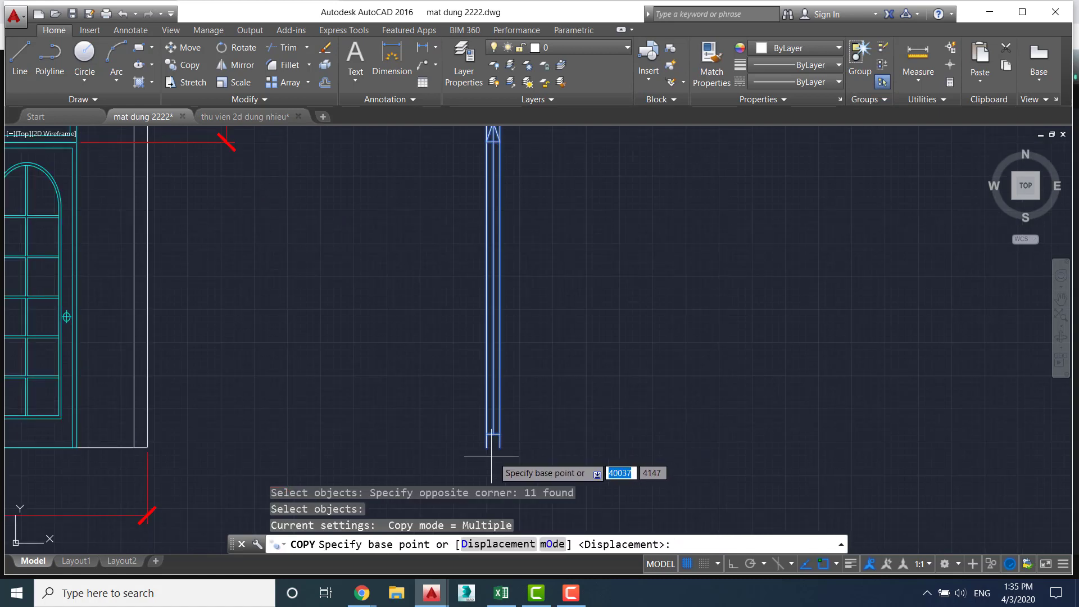
key(Escape)
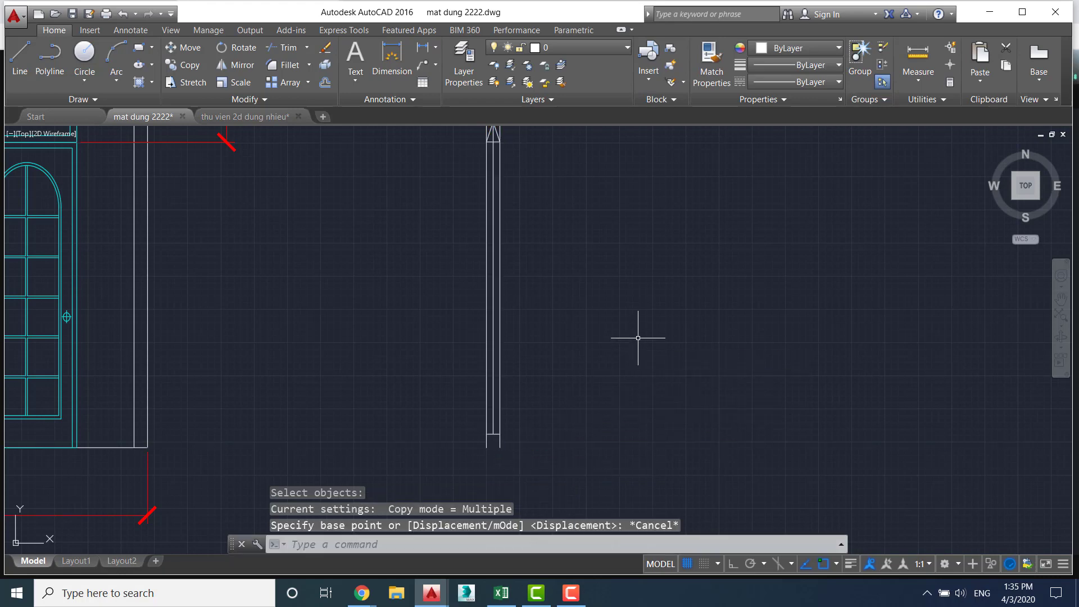
scroll(636, 332, down, 2)
middle_drag(304, 272, 455, 275)
scroll(477, 287, down, 2)
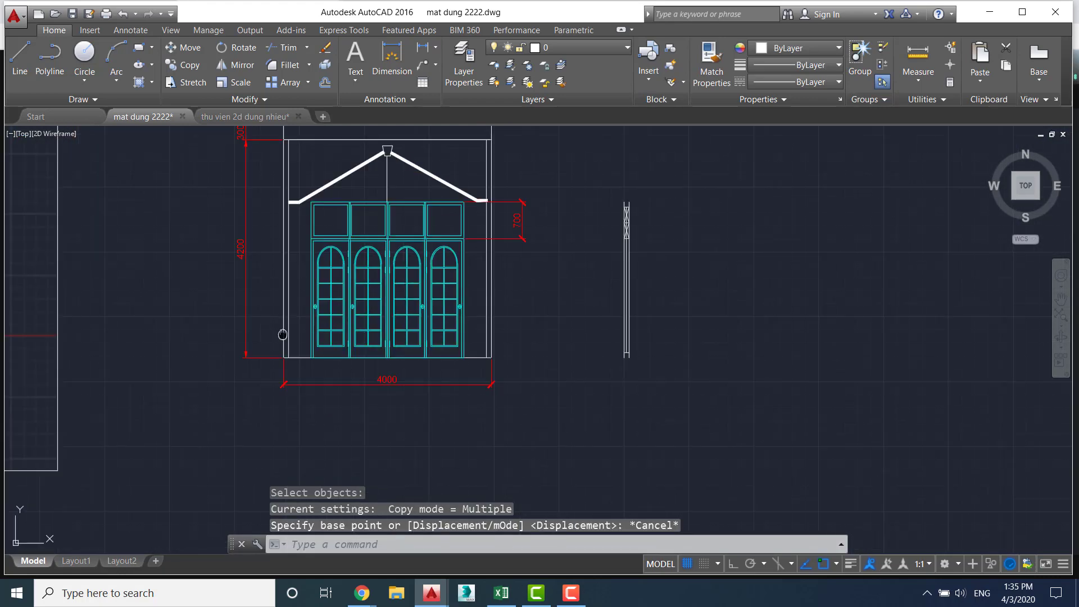
middle_drag(284, 334, 559, 337)
scroll(387, 334, down, 2)
scroll(446, 258, down, 2)
mouse_move(282, 324)
middle_down()
mouse_move(445, 258)
mouse_move(549, 270)
middle_up()
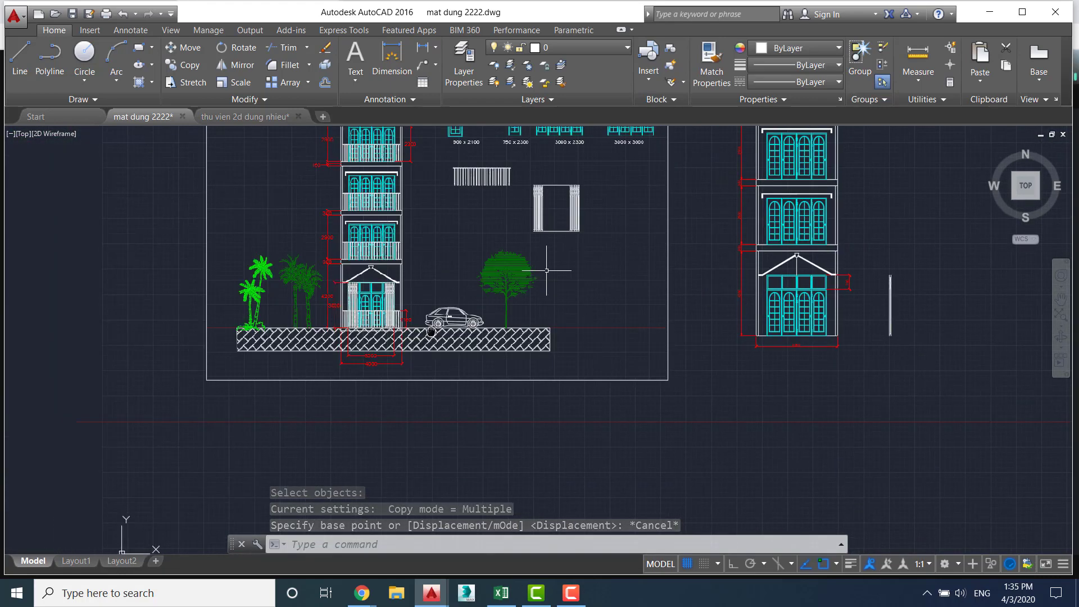
scroll(549, 270, up, 5)
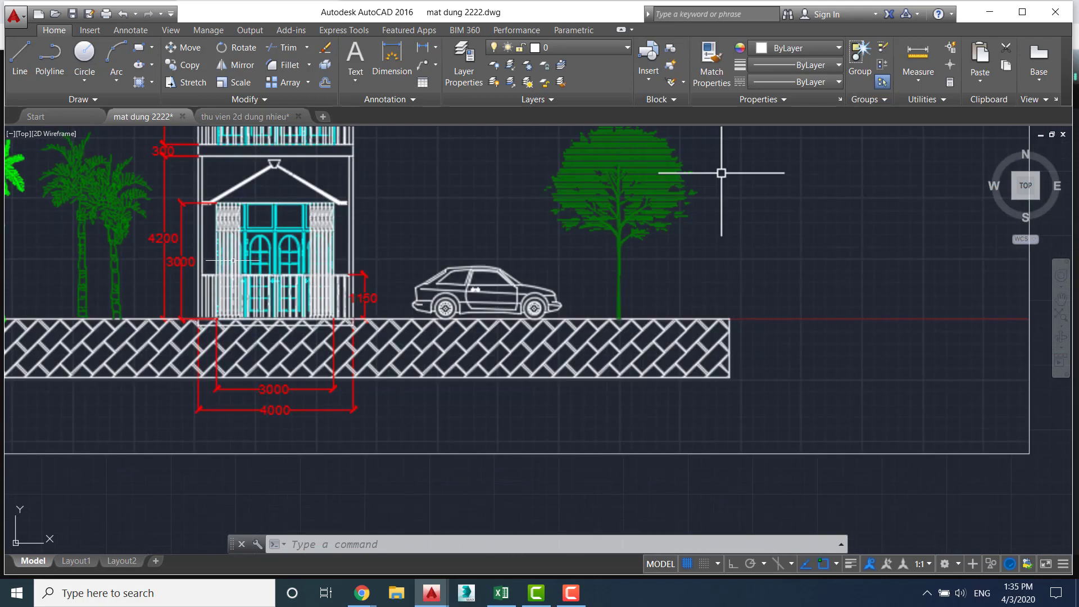
scroll(232, 226, up, 4)
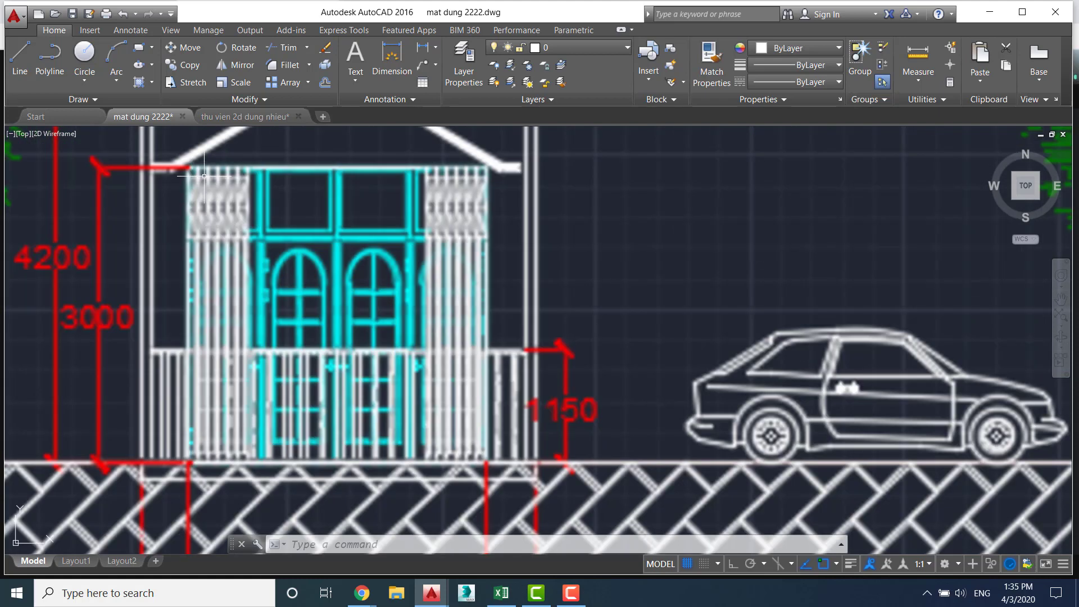
scroll(523, 227, down, 4)
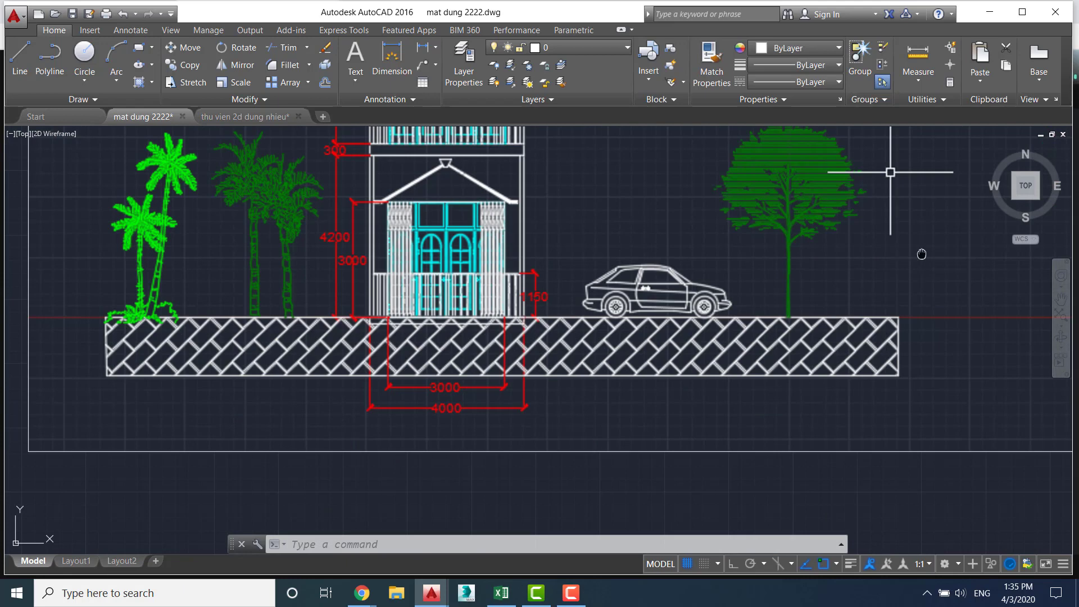
scroll(704, 325, down, 2)
mouse_move(579, 297)
middle_down()
mouse_move(871, 258)
mouse_move(578, 289)
middle_up()
scroll(658, 290, up, 2)
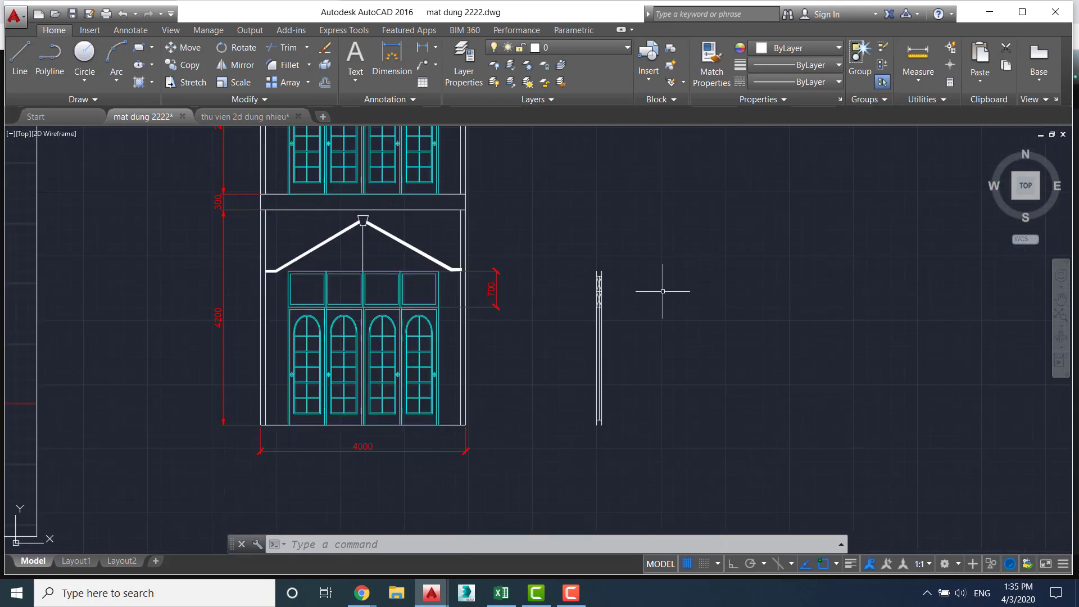
scroll(396, 288, down, 3)
mouse_move(120, 300)
middle_down()
mouse_move(505, 284)
mouse_move(510, 330)
middle_up()
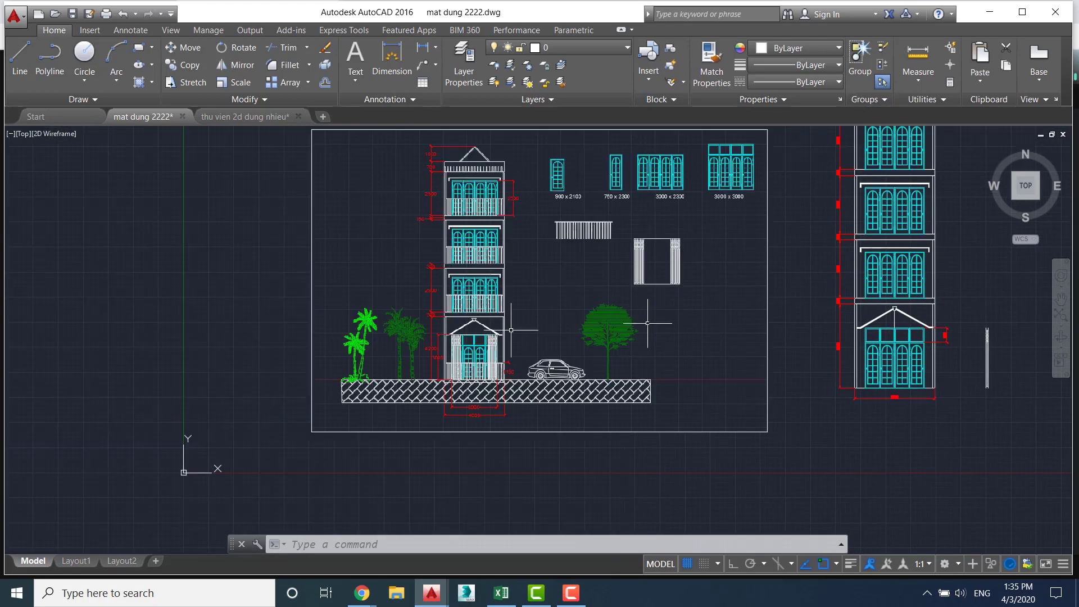
scroll(437, 316, up, 2)
scroll(437, 316, up, 2)
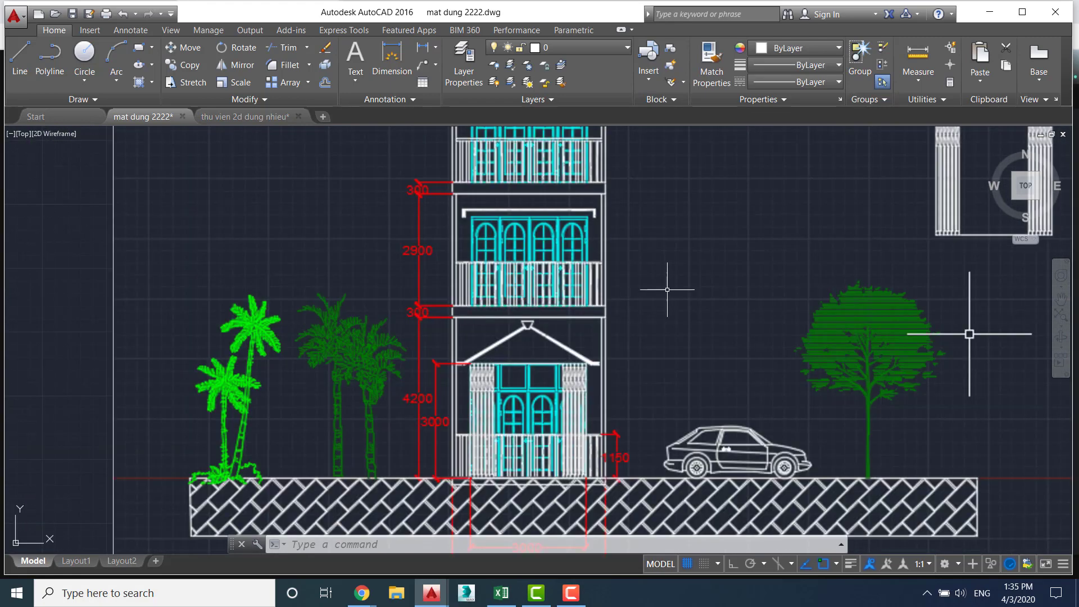
scroll(667, 289, down, 2)
scroll(848, 306, up, 3)
middle_drag(222, 344, 185, 337)
middle_drag(562, 225, 232, 202)
scroll(232, 203, up, 1)
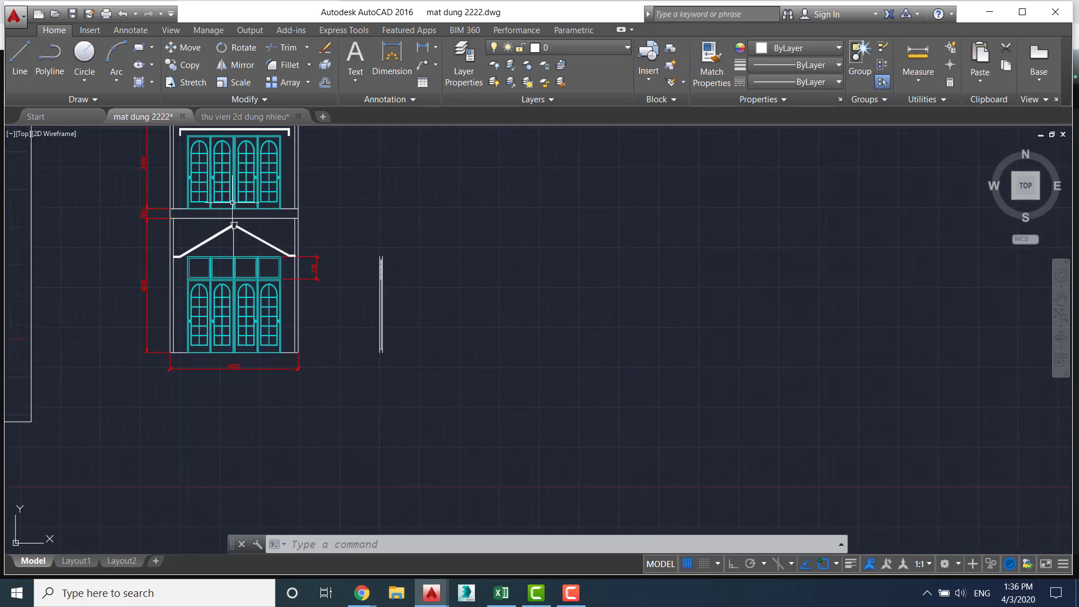
scroll(371, 266, up, 4)
text(L)
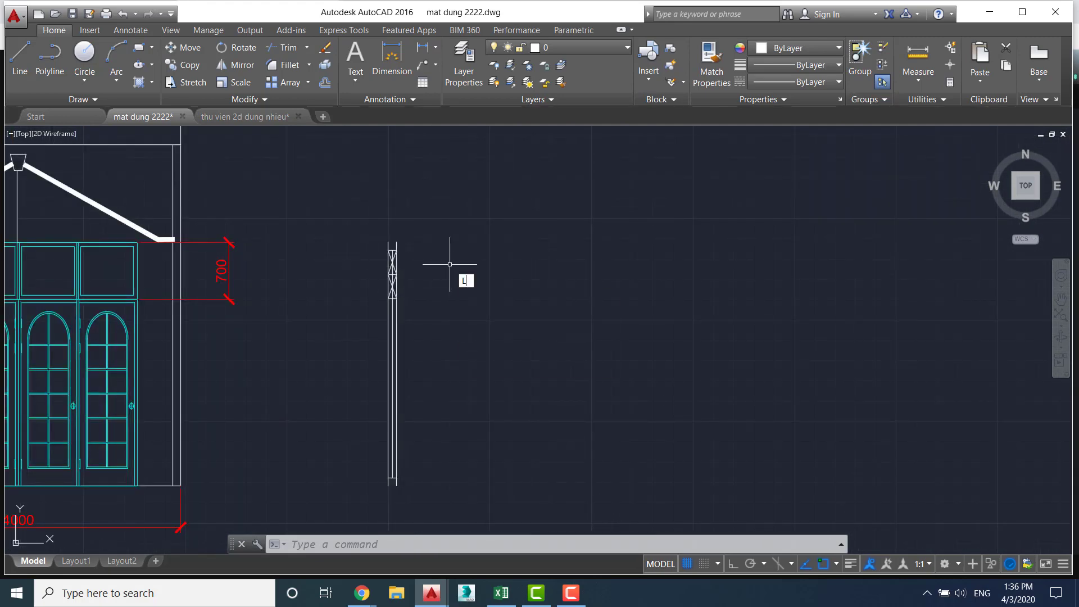
Draw a 3000-long horizontal line from the top of the post
key(Return)
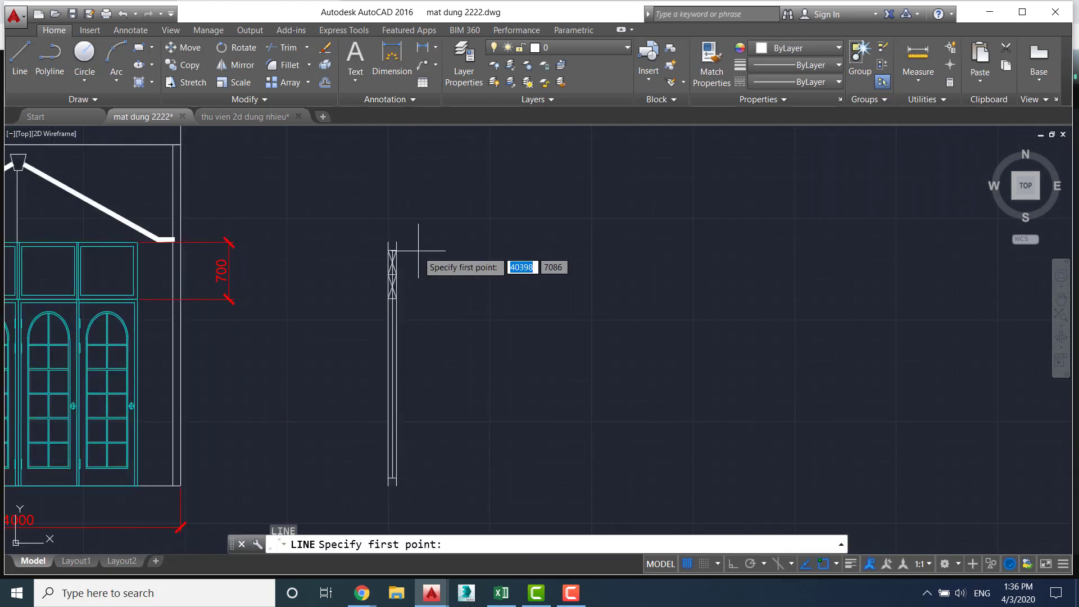
click(393, 241)
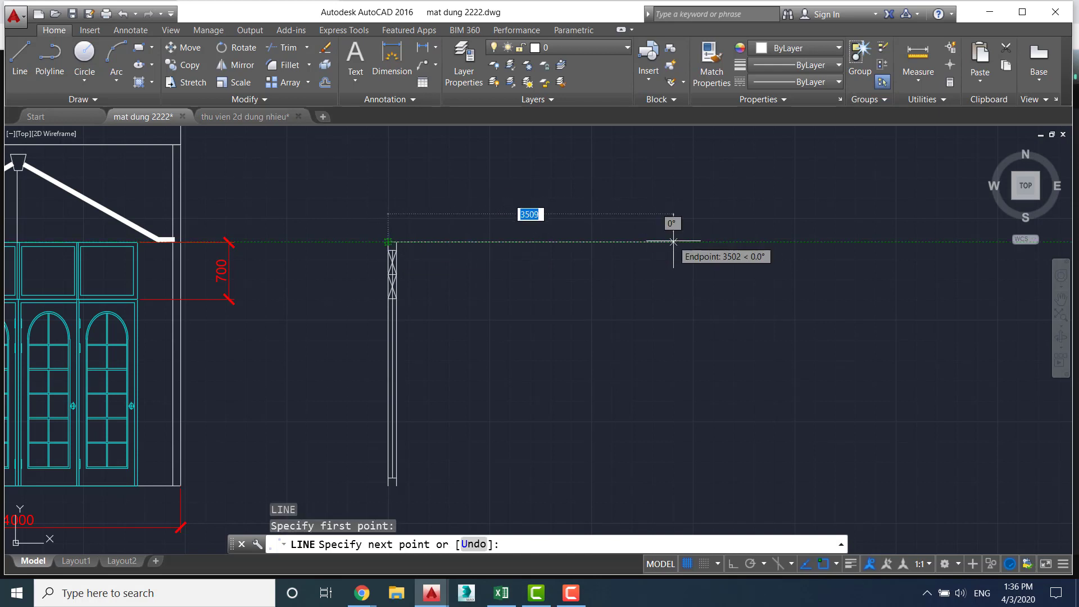
text(300)
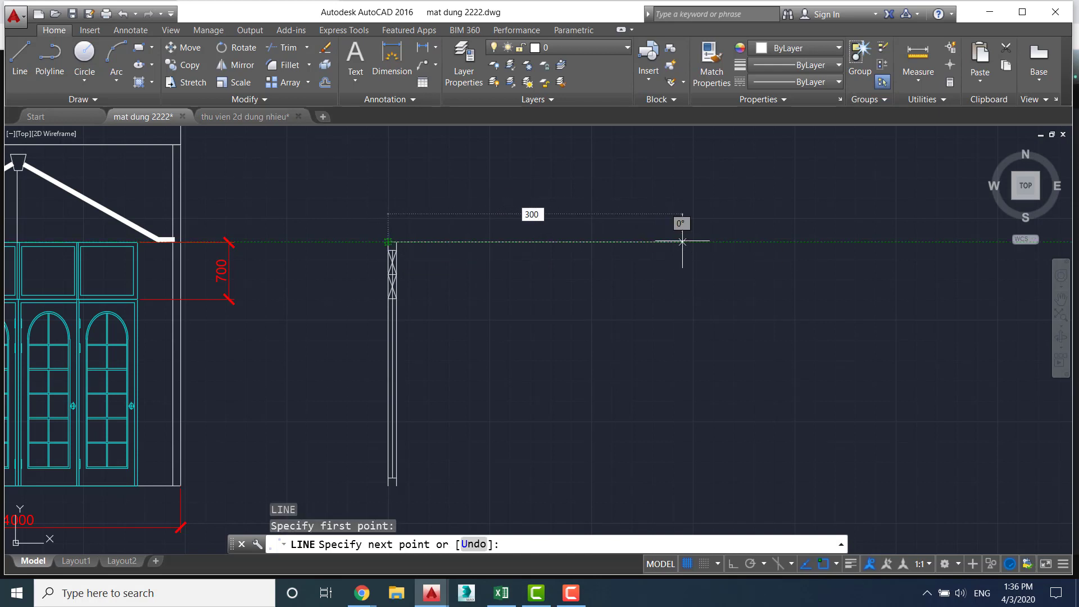
key(Return)
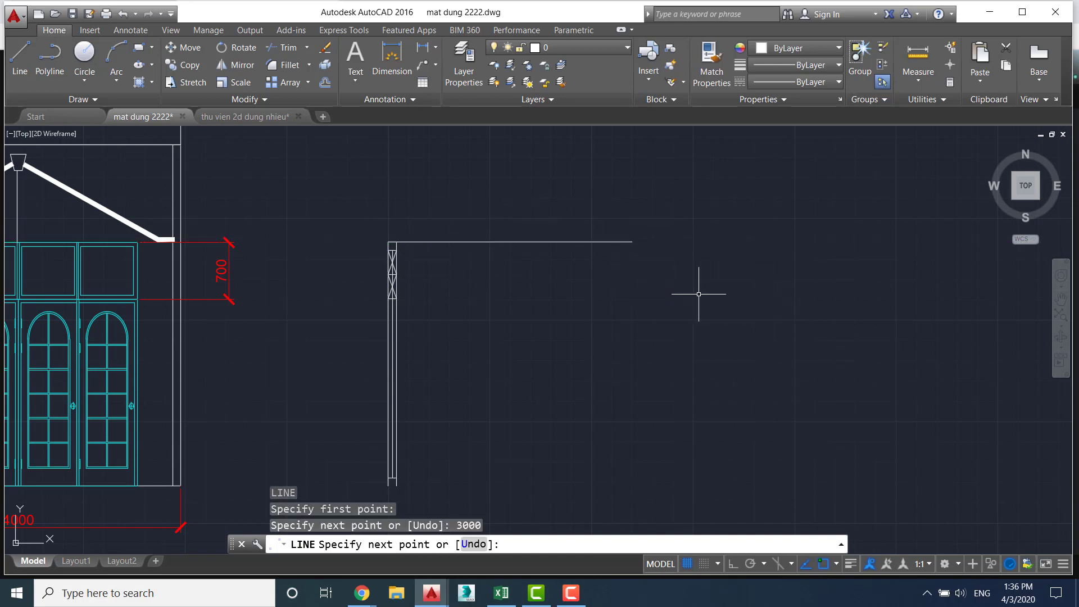
key(Escape)
middle_drag(523, 296, 546, 238)
key(Escape)
key(Escape)
text(C)
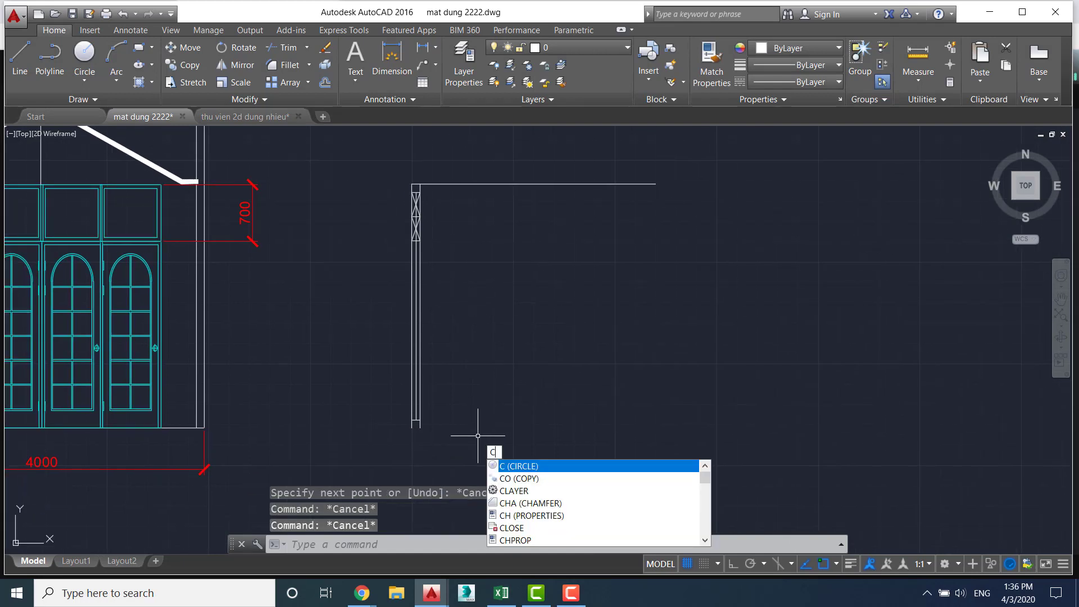
Copy the post's 11 pieces to a point 6 units away, then end Copy
text(O)
key(Return)
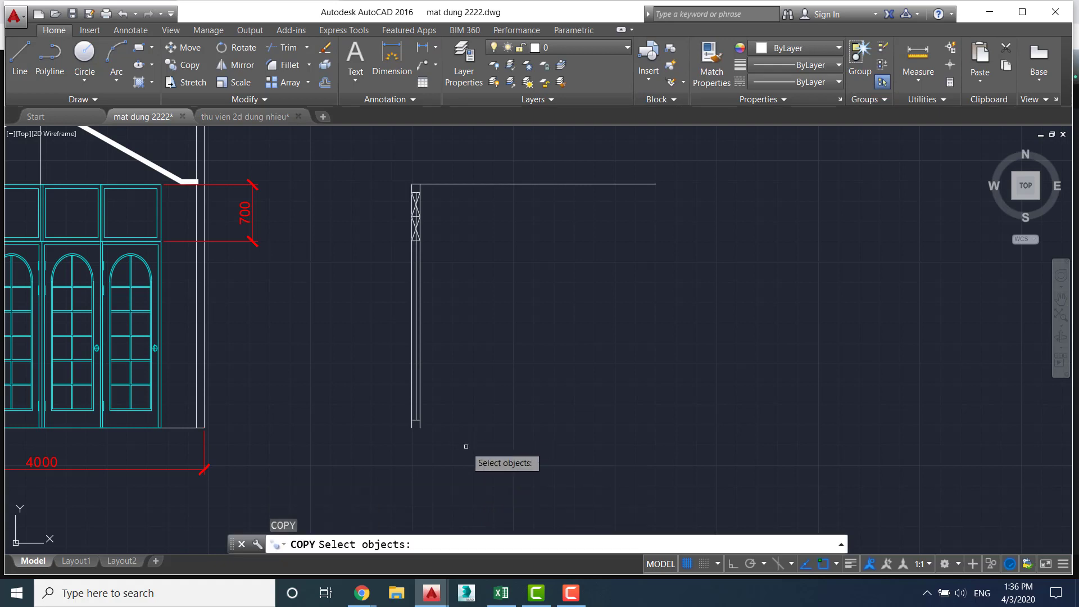
click(455, 469)
click(353, 188)
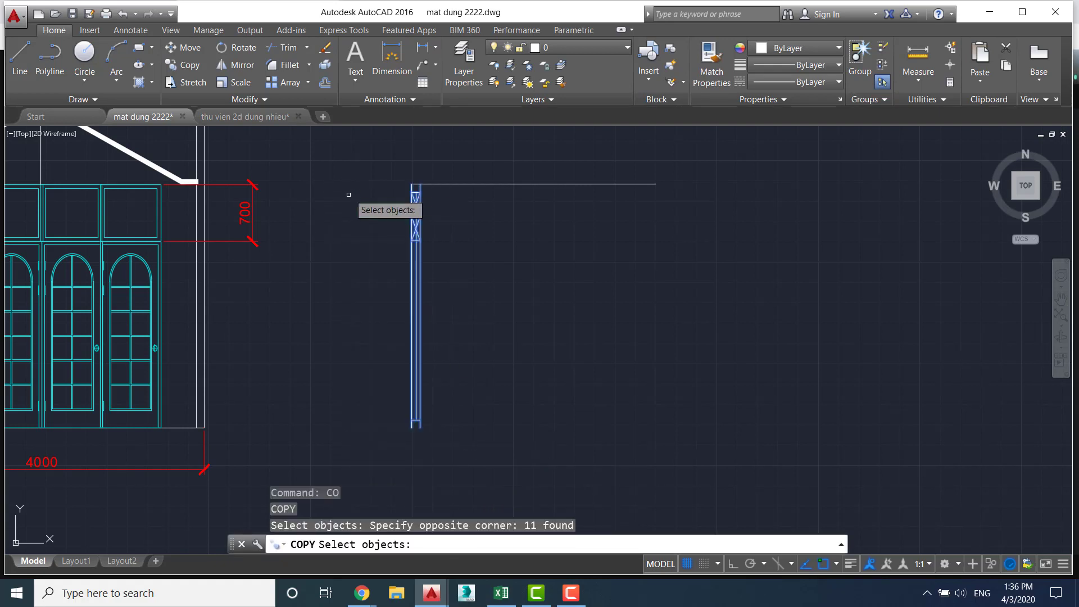
key(Return)
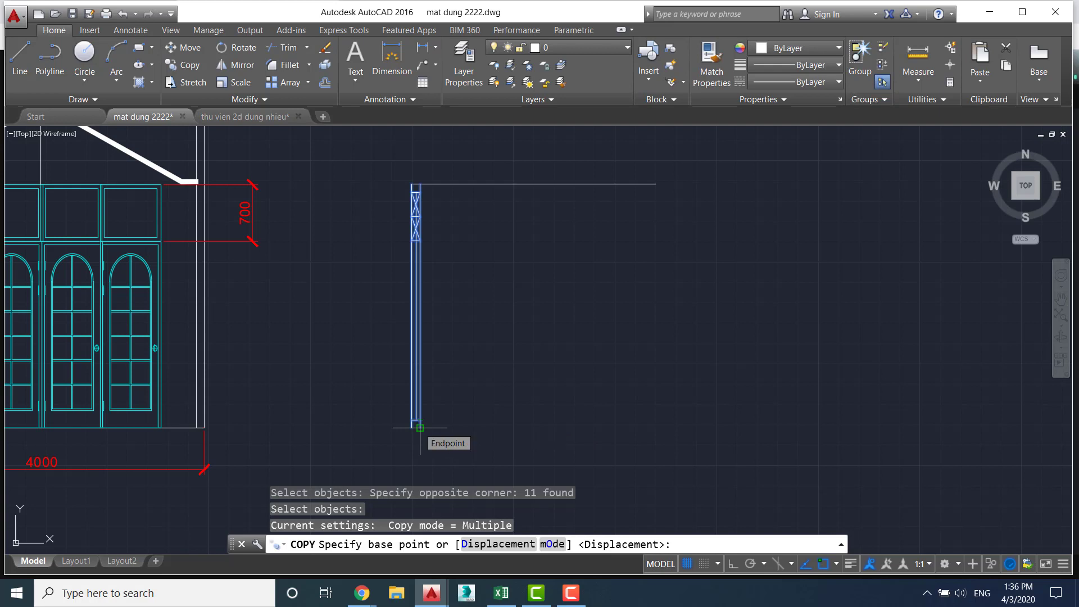
click(409, 427)
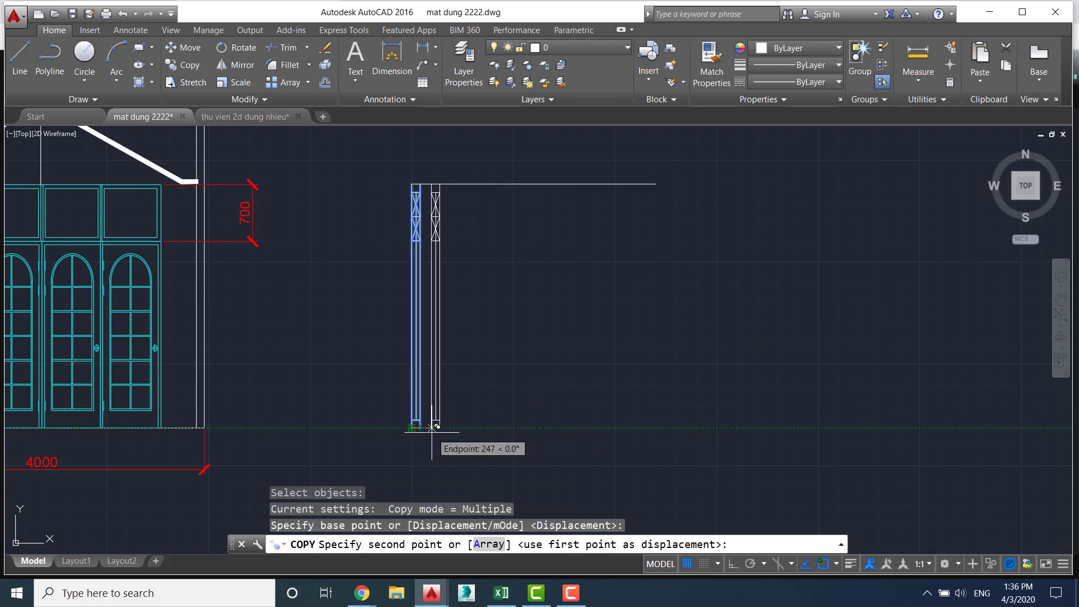
text(6)
key(Return)
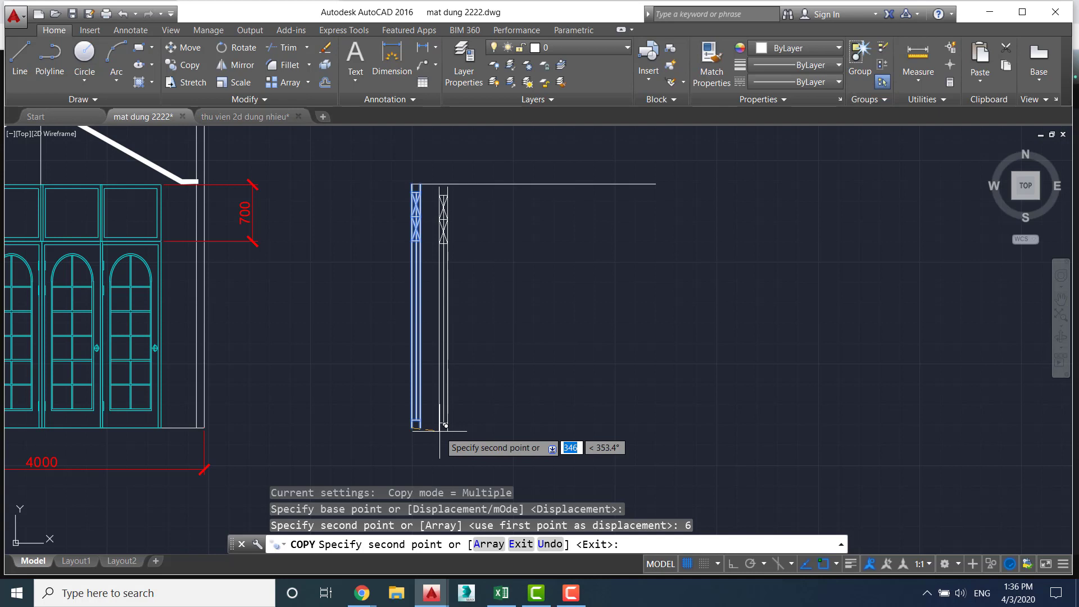
scroll(445, 425, up, 4)
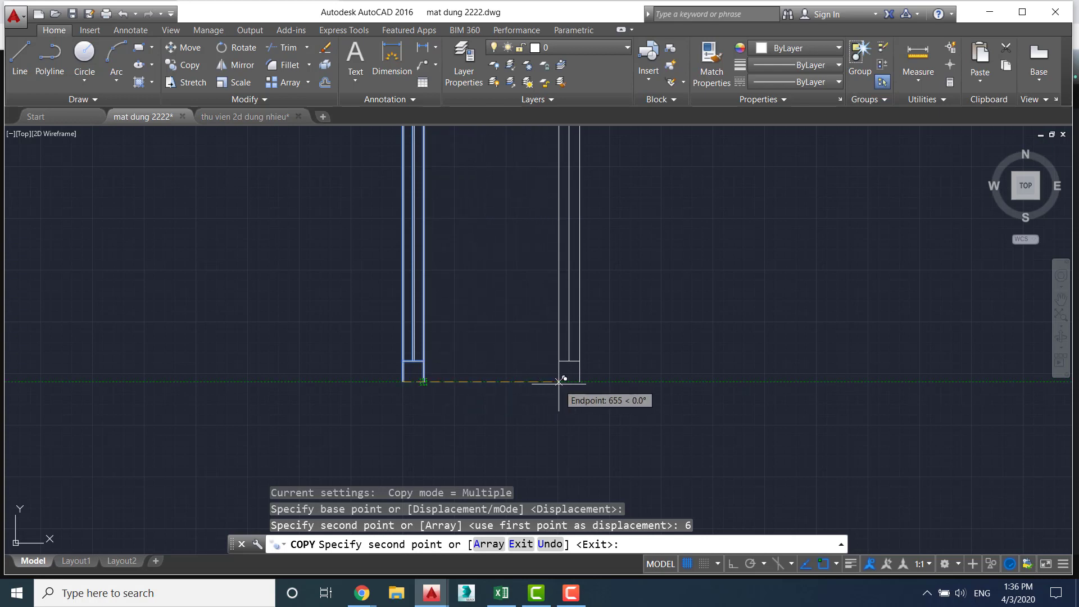
key(Escape)
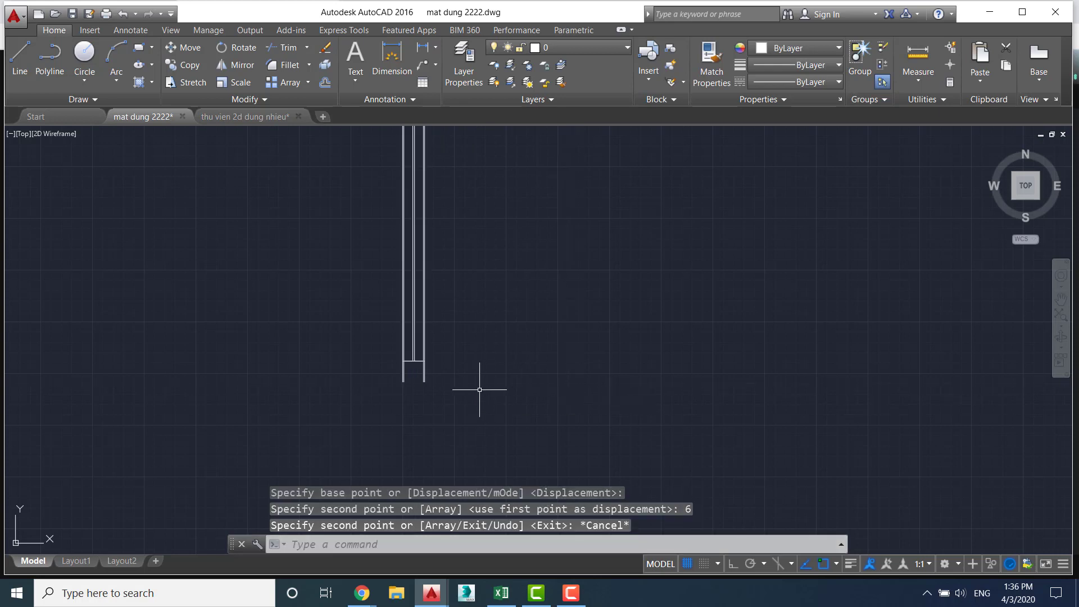
mouse_move(483, 386)
middle_down()
mouse_move(449, 344)
mouse_move(428, 362)
middle_up()
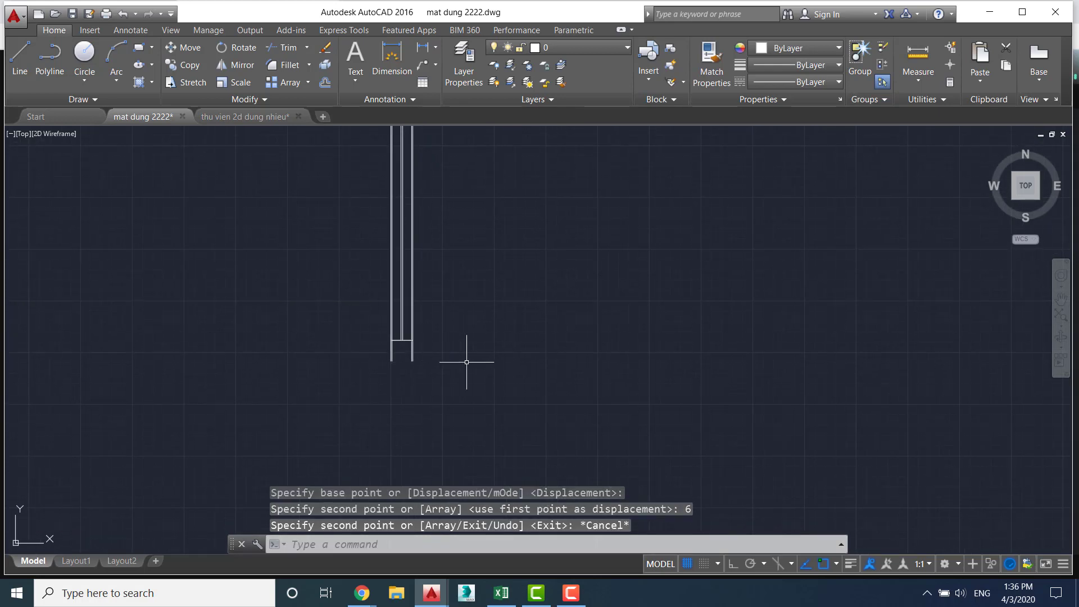
text(L)
Undo the accidental column copy
key(Return)
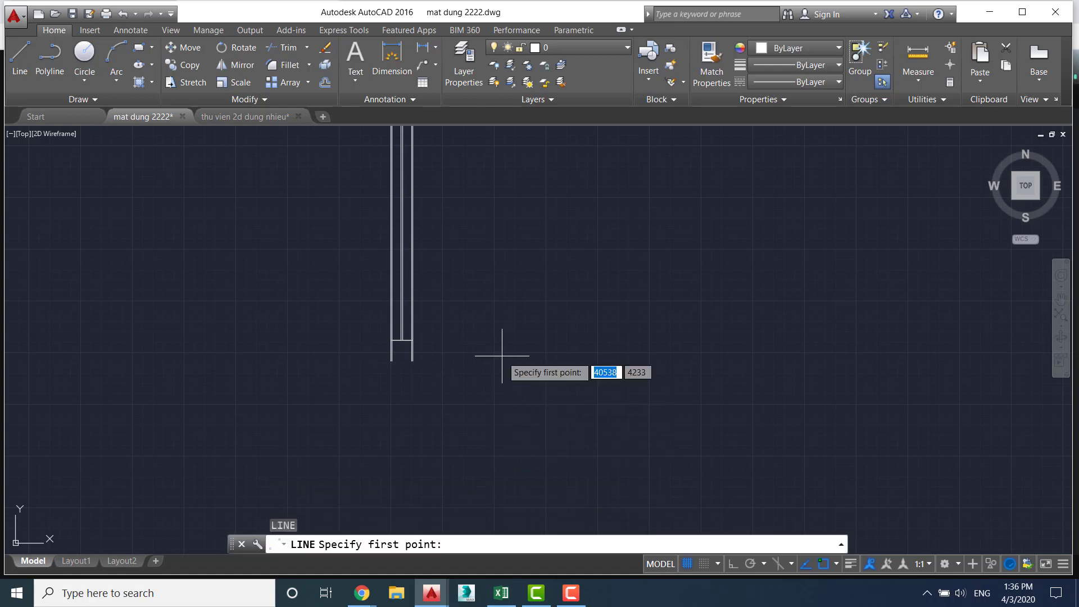
middle_drag(489, 285, 443, 385)
key(ctrl+z)
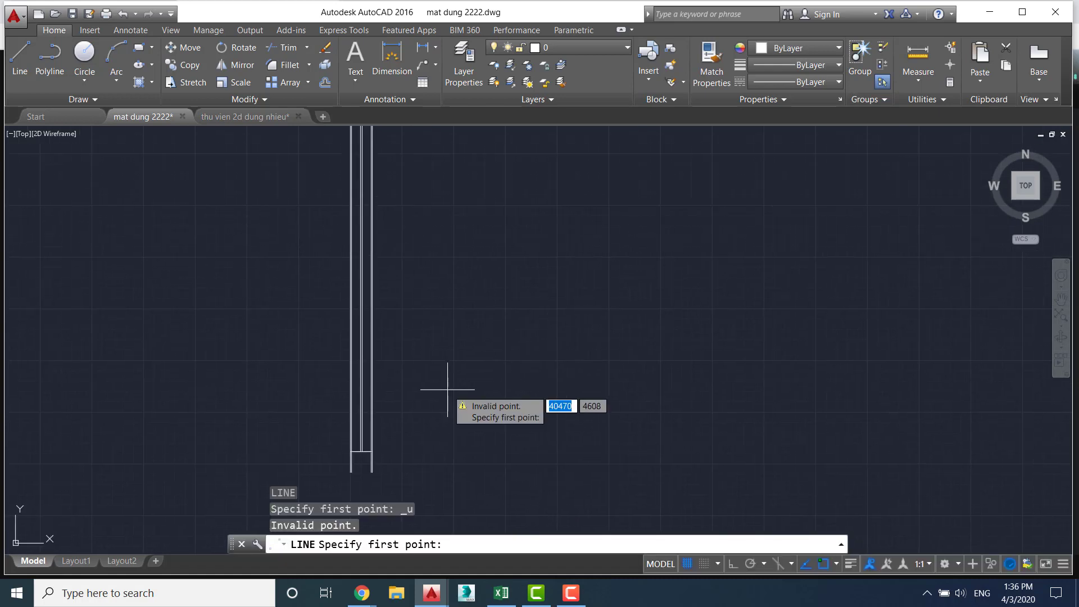
key(Escape)
key(Escape)
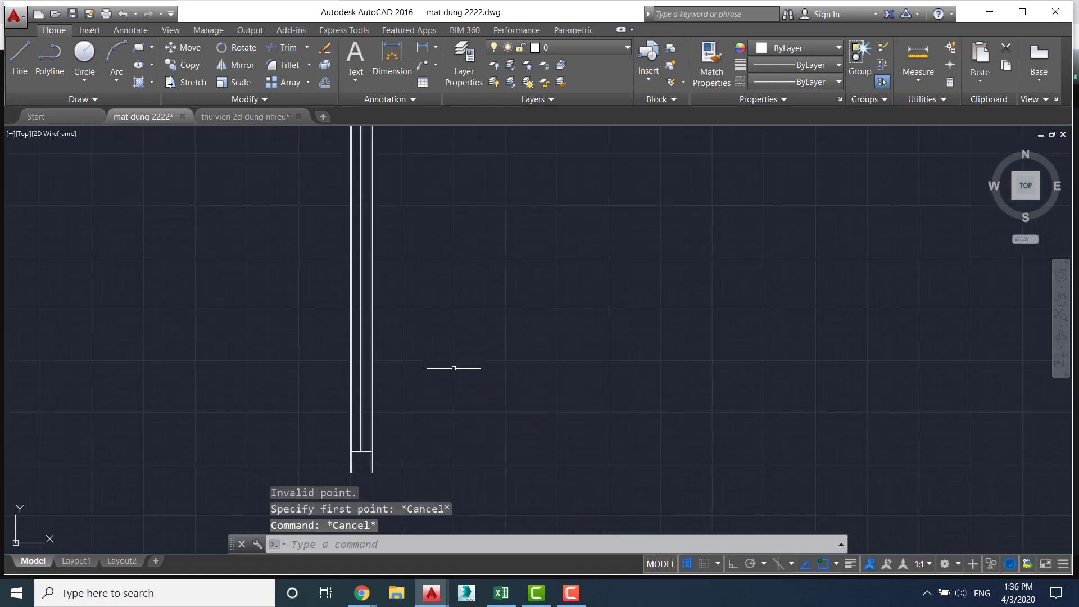
key(ctrl+z)
key(ctrl+z)
key(ctrl+z)
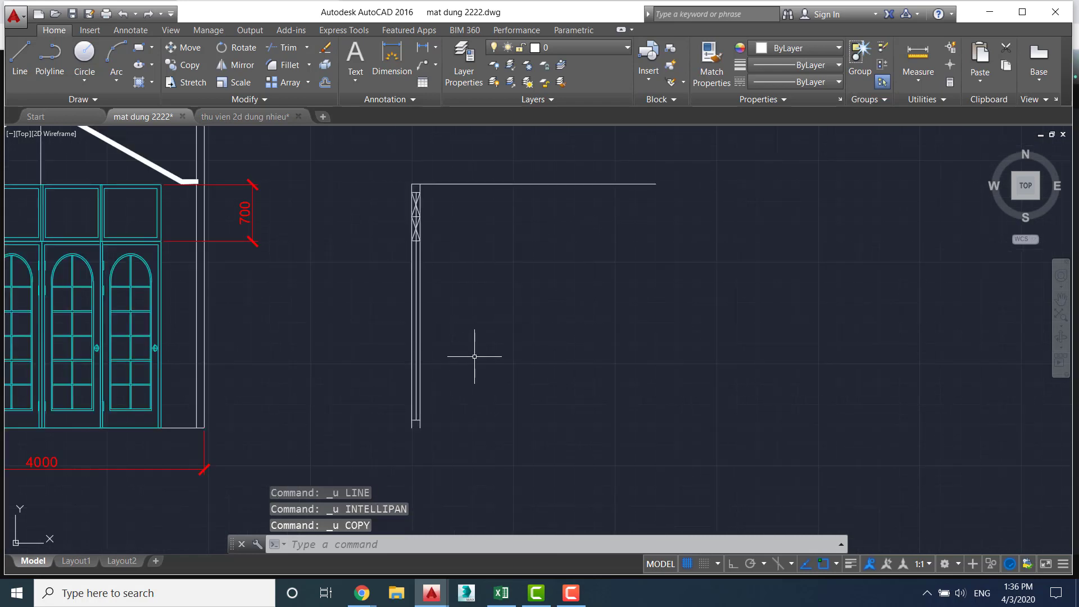
middle_drag(474, 356, 446, 354)
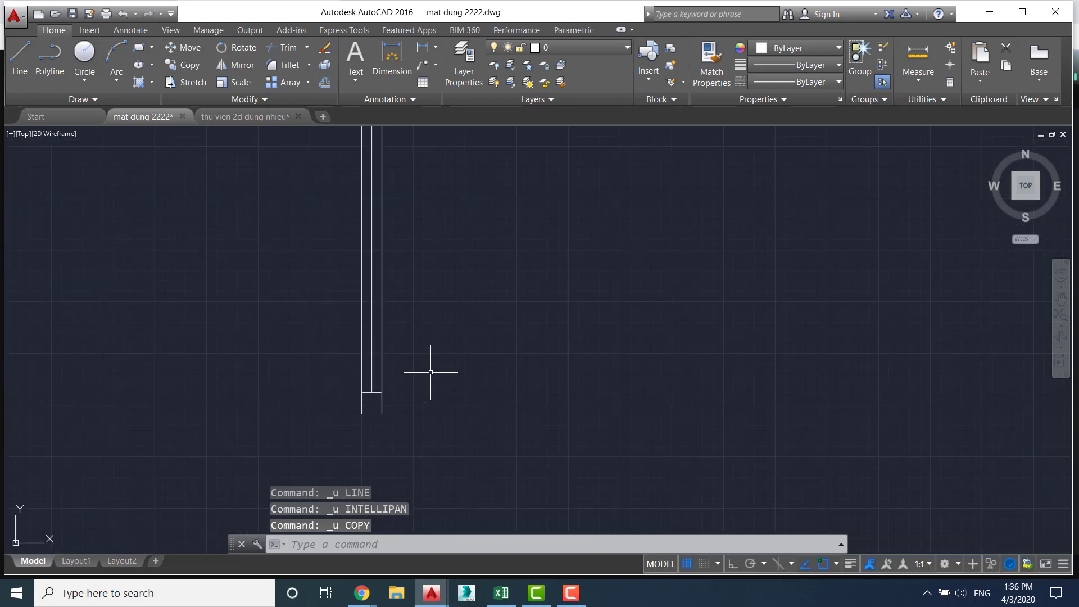
Draw a 1200-unit horizontal line right from the column's bottom-left corner
text(l)
key(space)
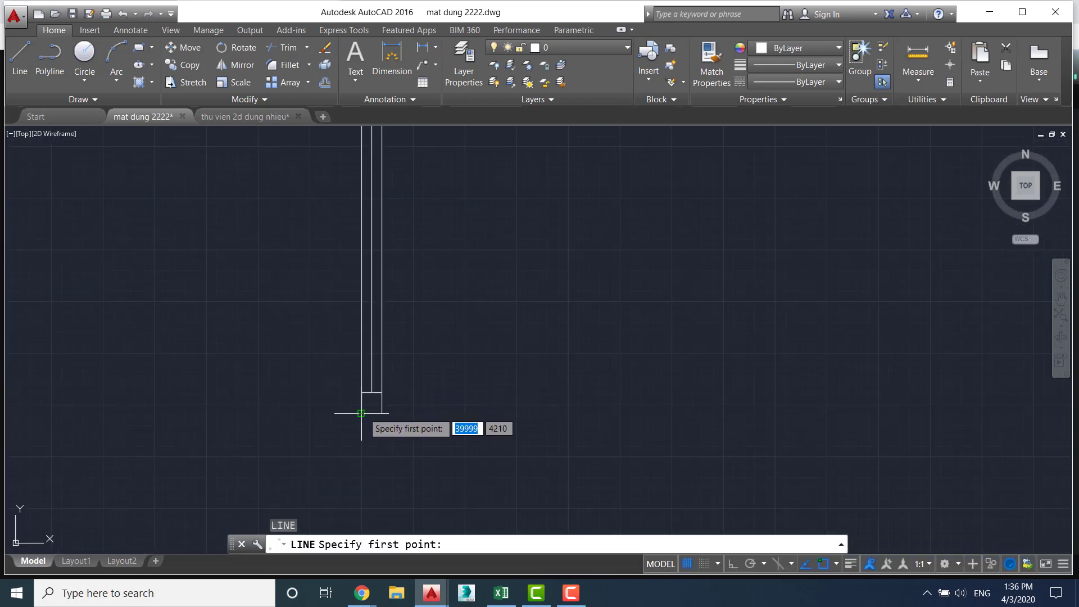
click(362, 413)
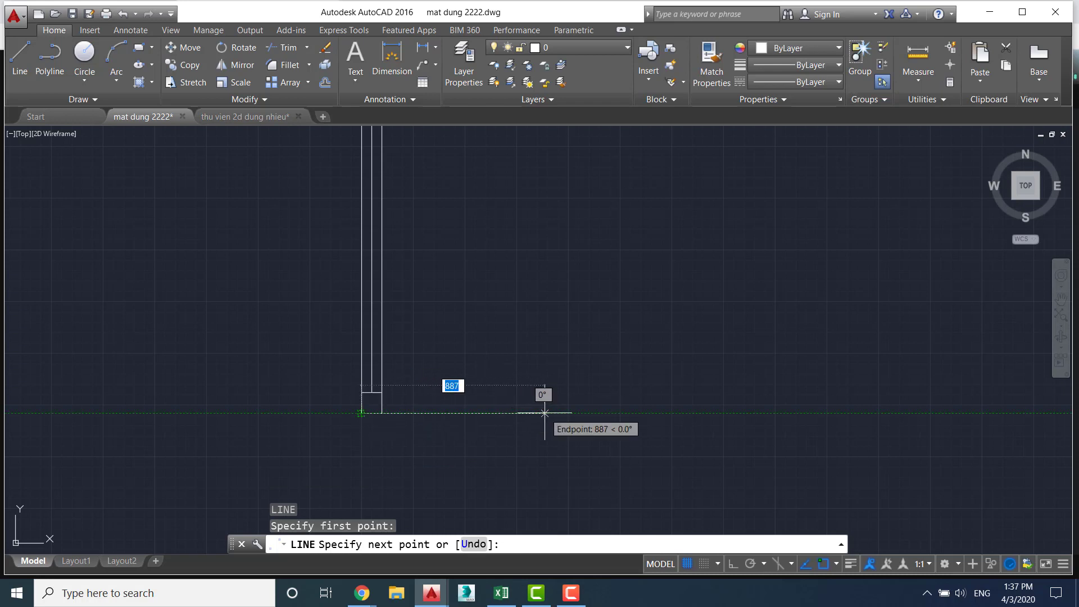
text(1200)
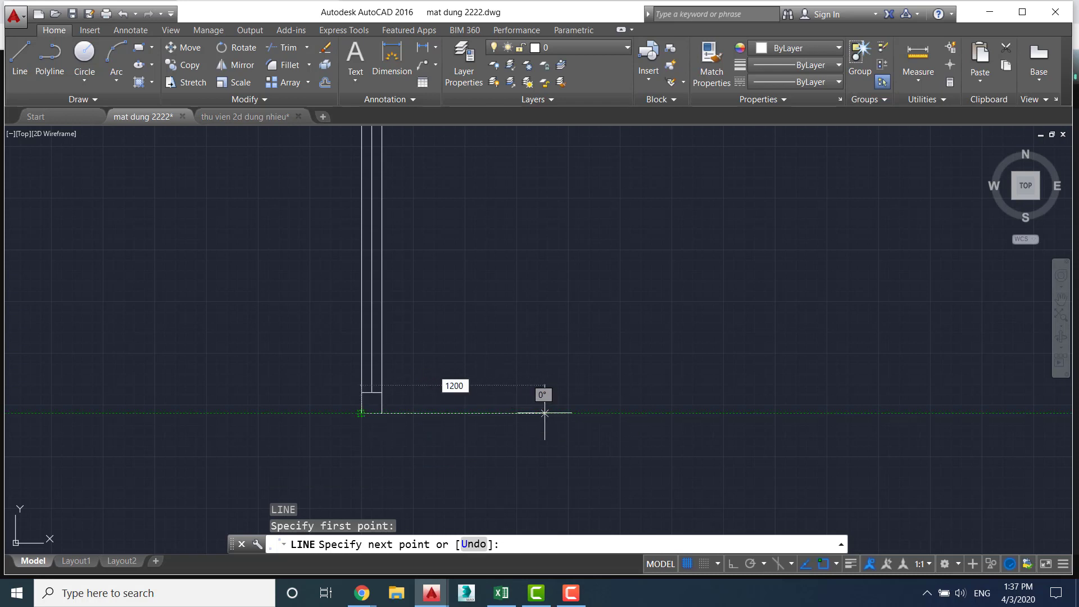
key(Return)
key(Escape)
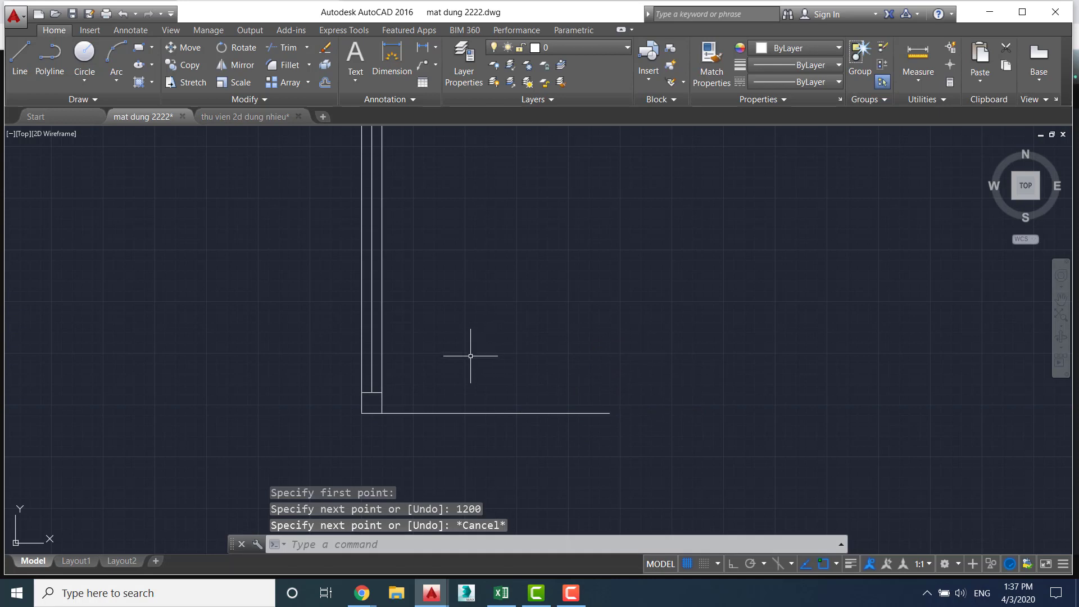
Start Copy and window-select the whole braced column frame
text(COo)
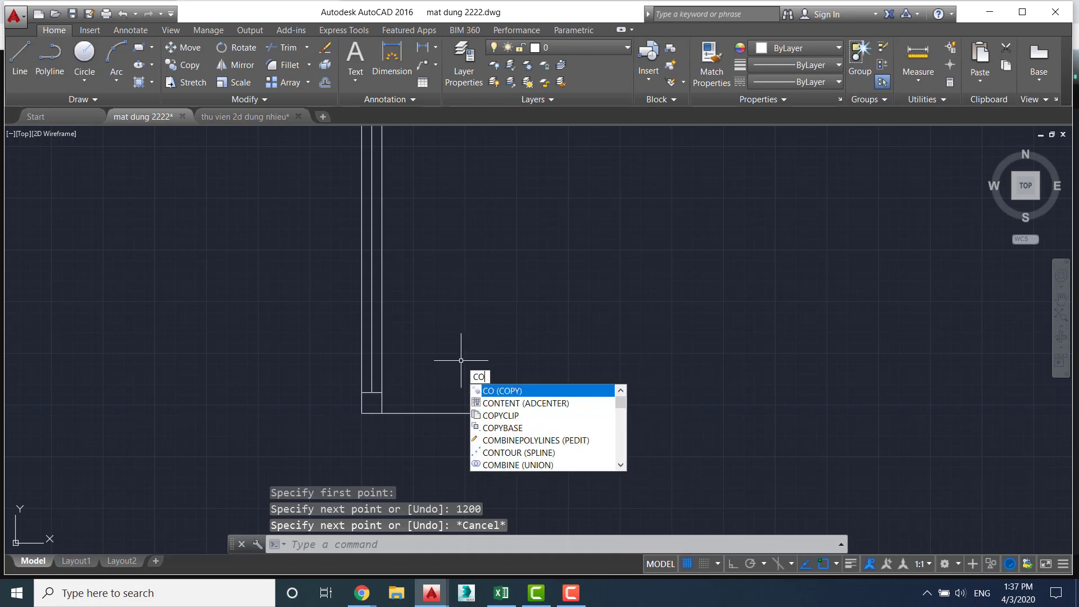
key(Return)
click(403, 394)
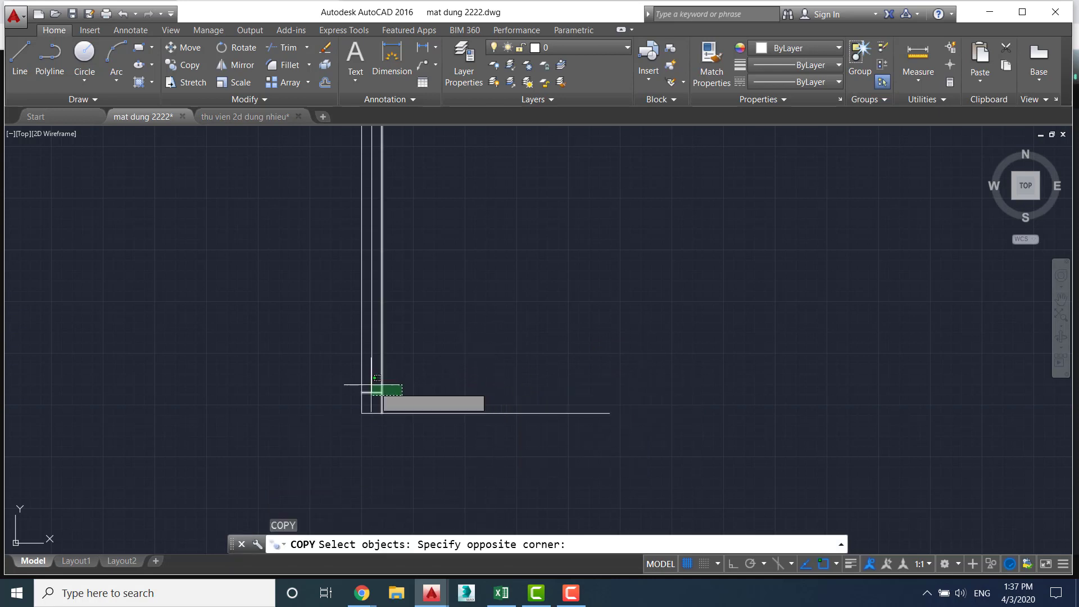
click(340, 361)
mouse_move(445, 228)
middle_down()
mouse_move(433, 289)
mouse_move(390, 248)
mouse_move(378, 446)
middle_up()
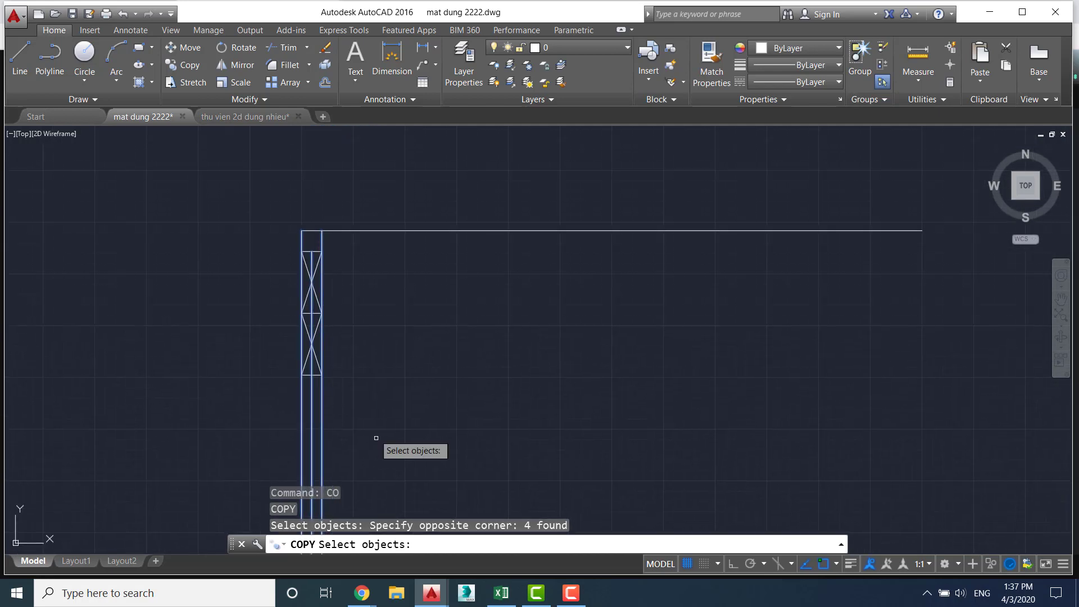
click(369, 416)
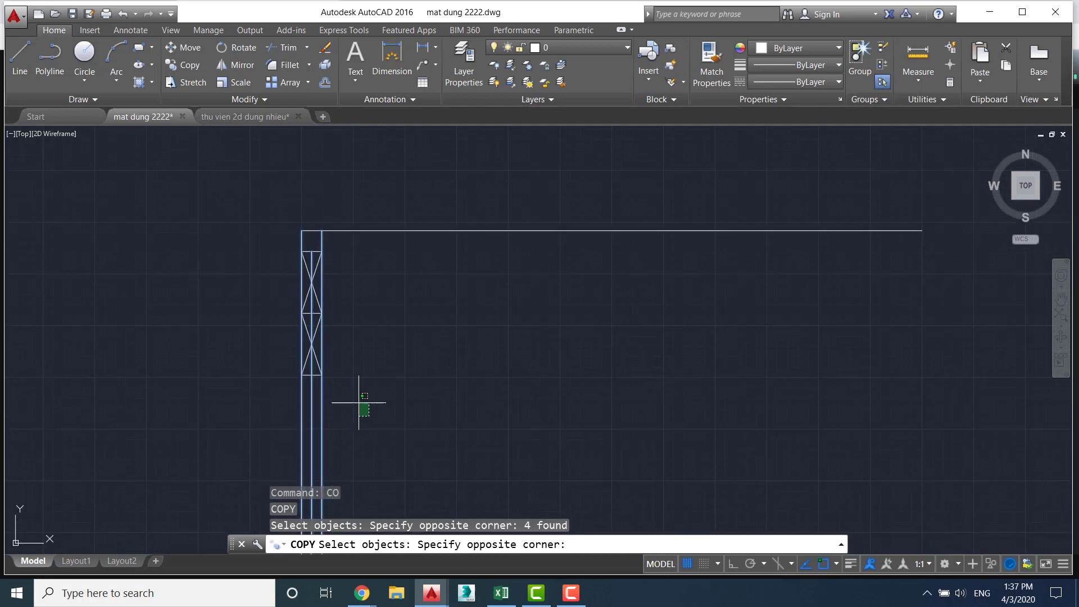
click(259, 252)
scroll(562, 368, down, 3)
scroll(600, 392, down, 2)
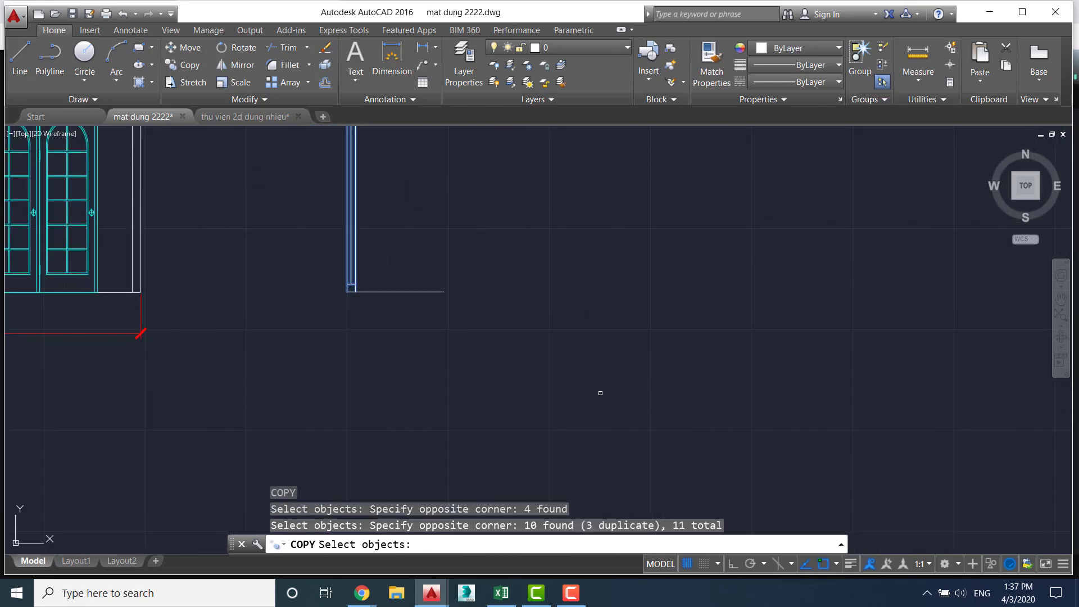
scroll(423, 345, up, 2)
scroll(337, 315, up, 2)
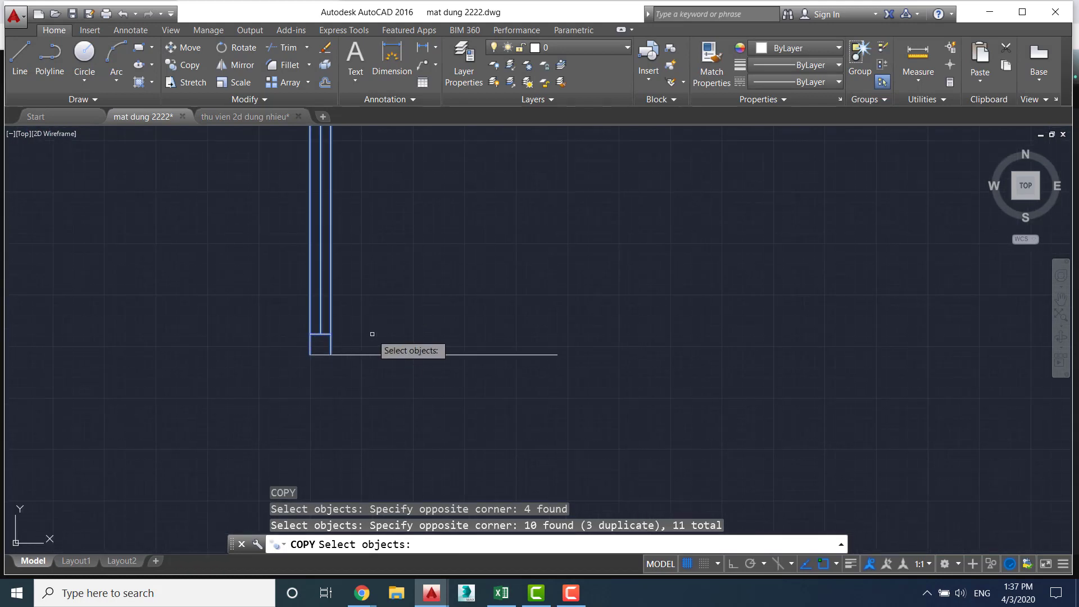
key(Return)
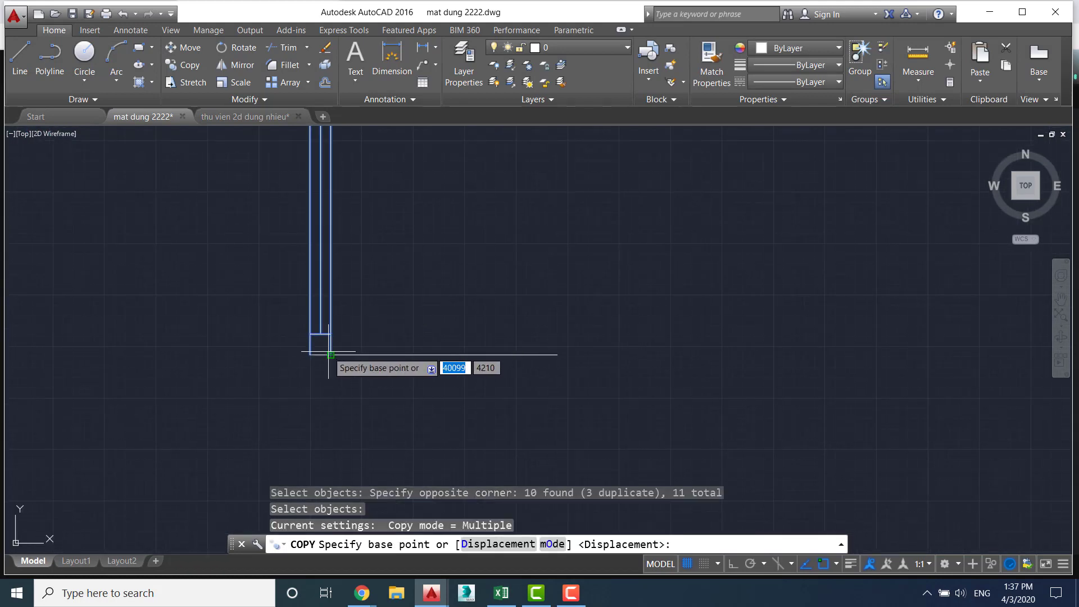
From the column's bottom corner, array 6 copies fitted evenly to the line's end
click(330, 355)
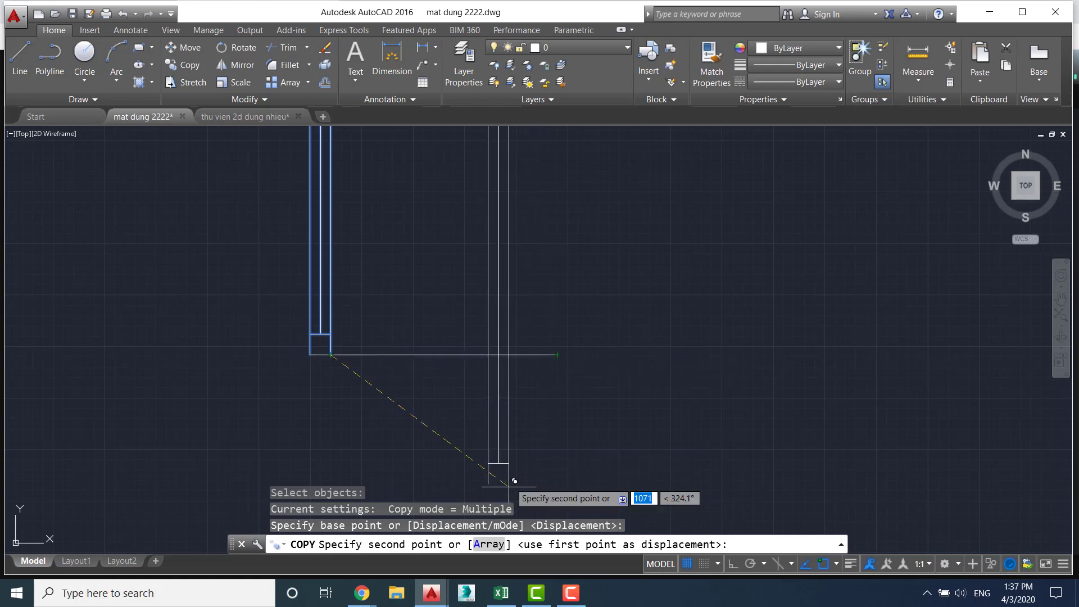
click(489, 544)
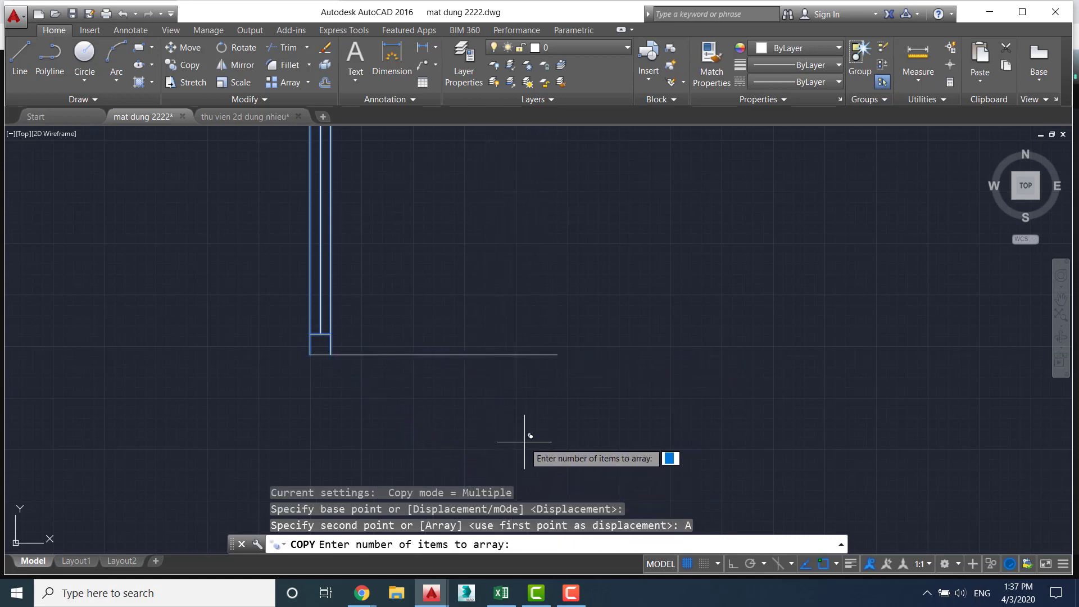
text(6)
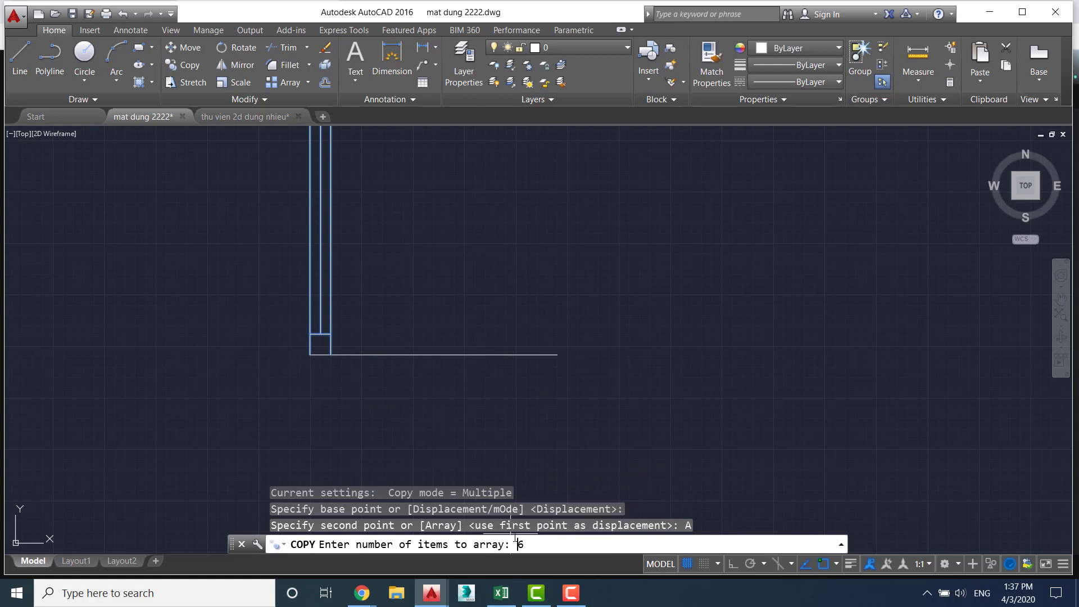
key(Return)
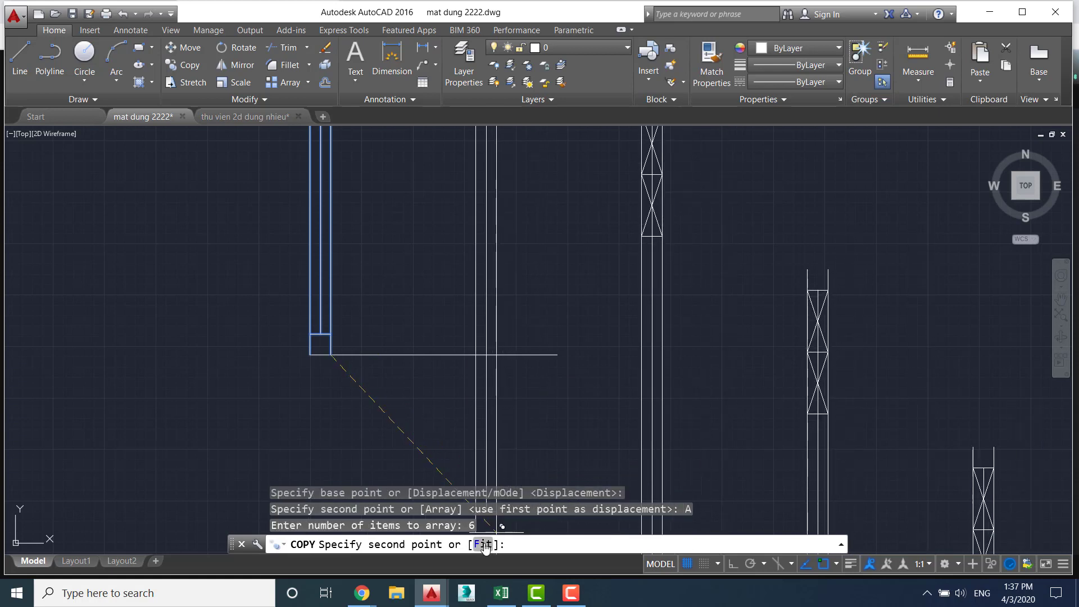
click(482, 544)
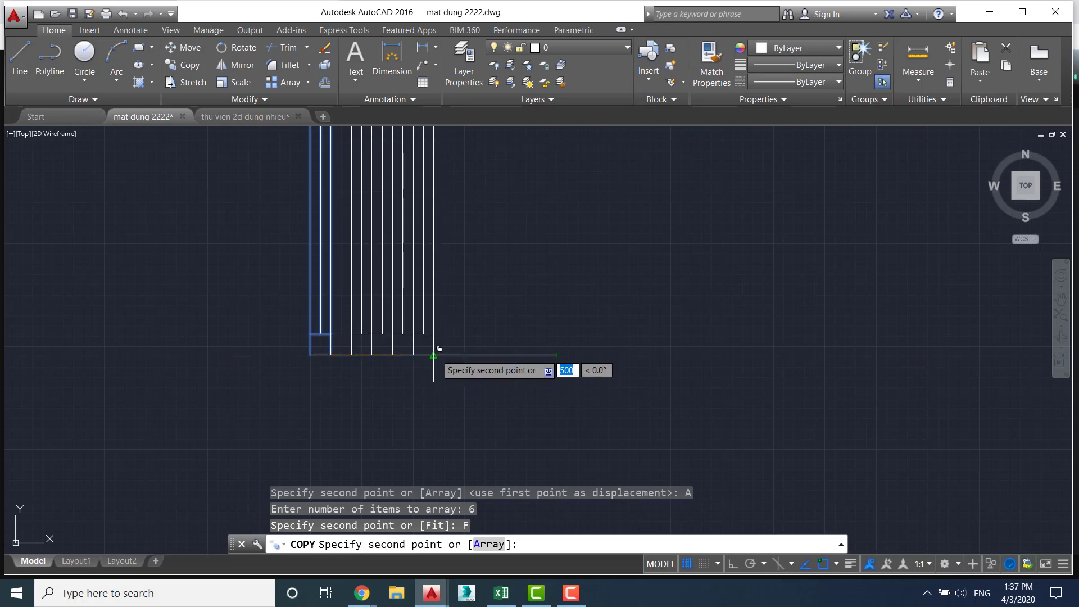
click(439, 349)
key(Escape)
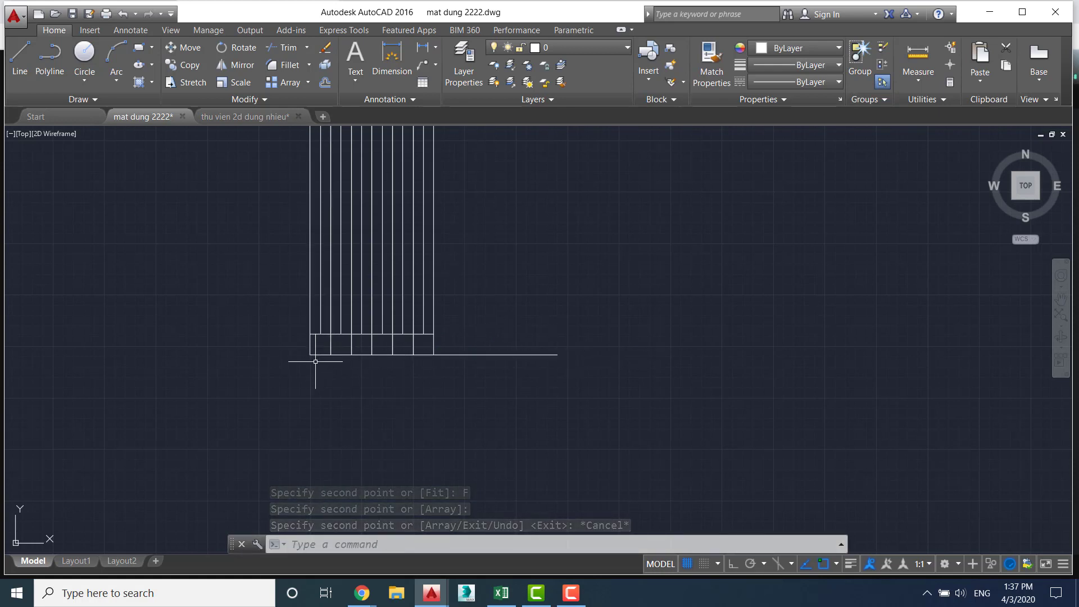
scroll(428, 386, up, 2)
click(519, 335)
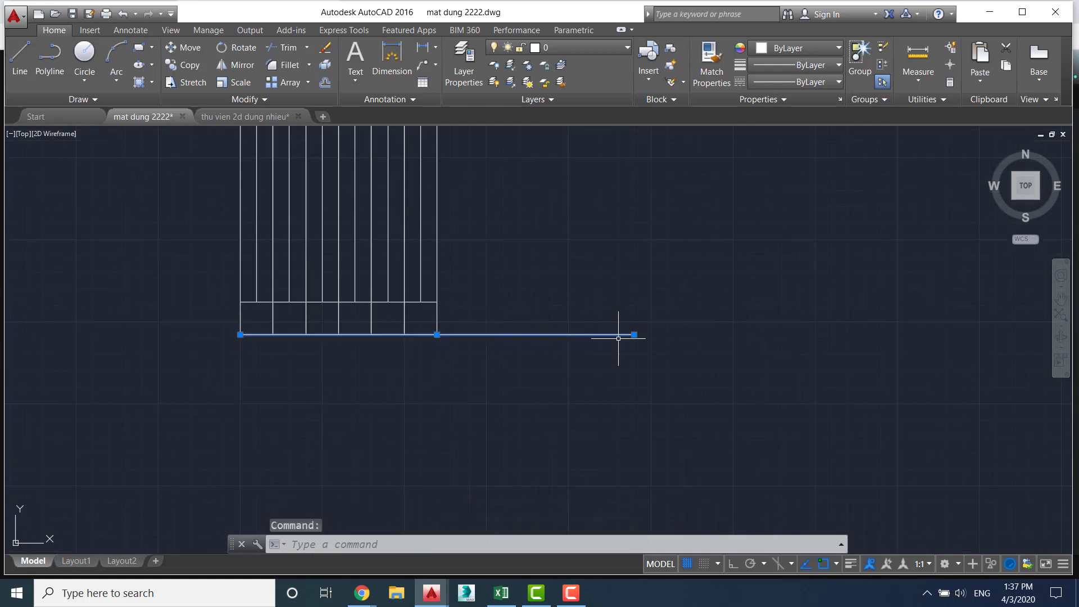
key(Delete)
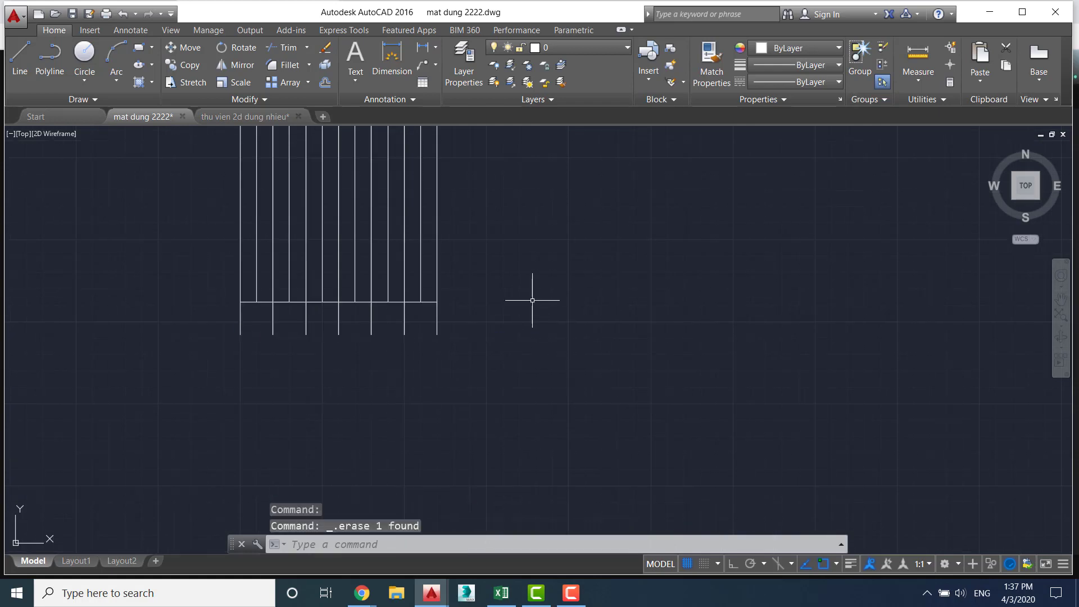
click(562, 48)
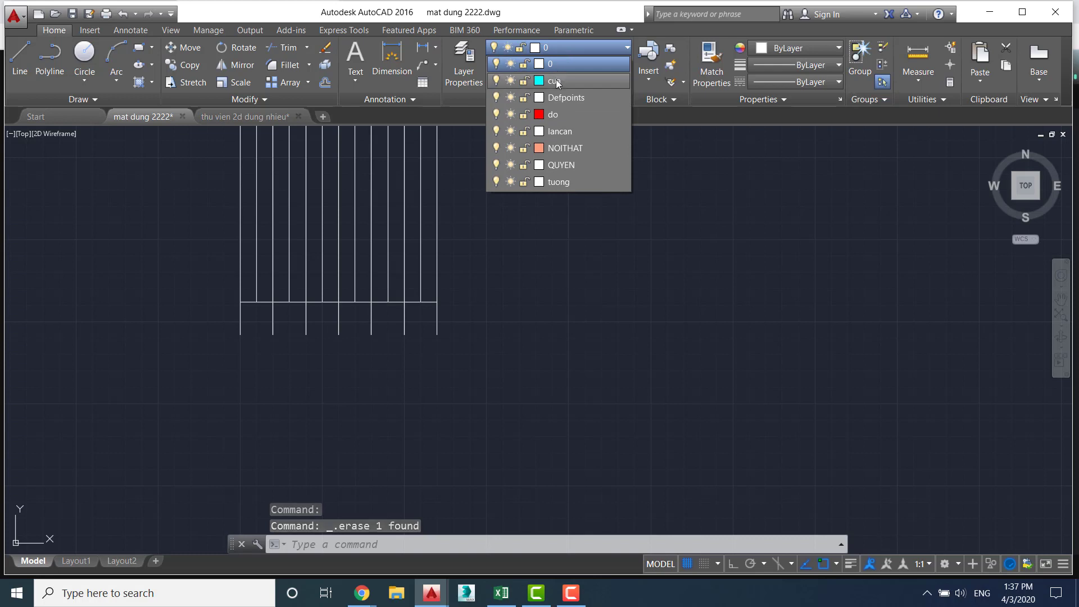
click(566, 64)
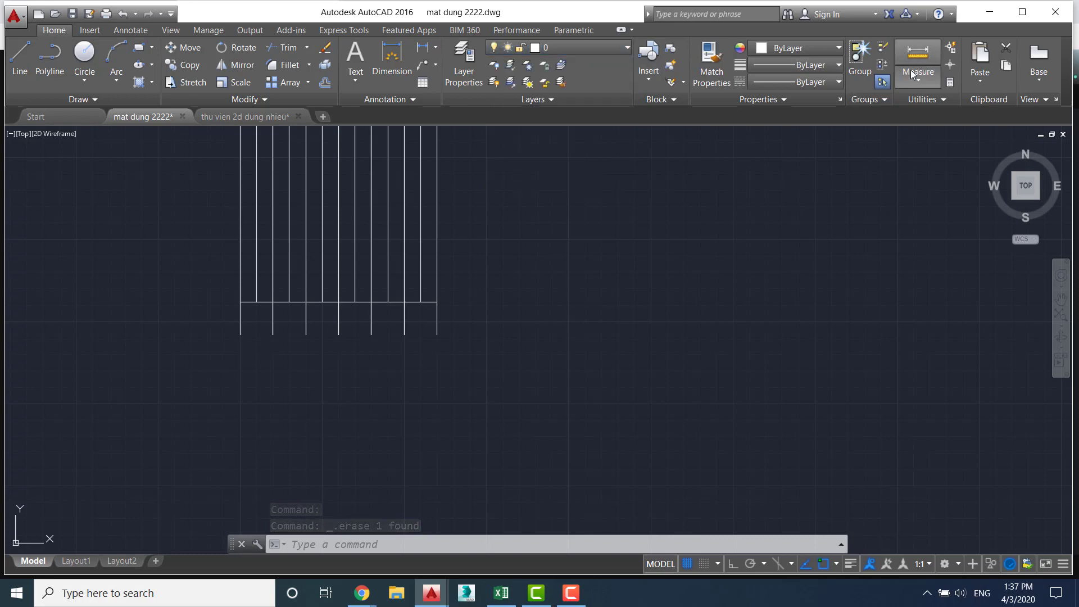
click(910, 70)
click(240, 335)
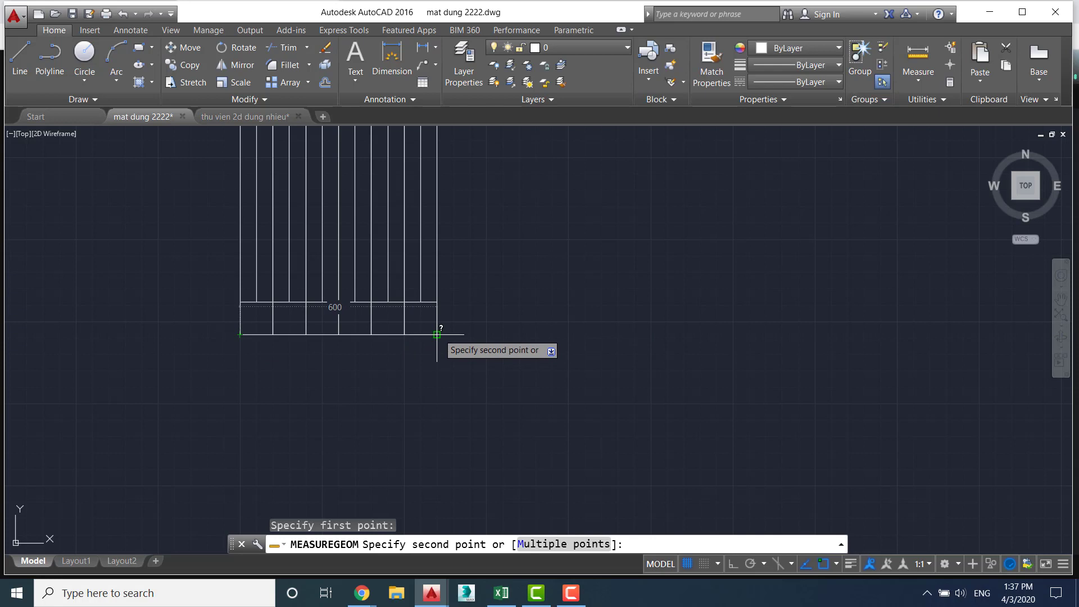
key(Escape)
scroll(466, 343, down, 3)
scroll(556, 360, down, 2)
scroll(552, 374, up, 3)
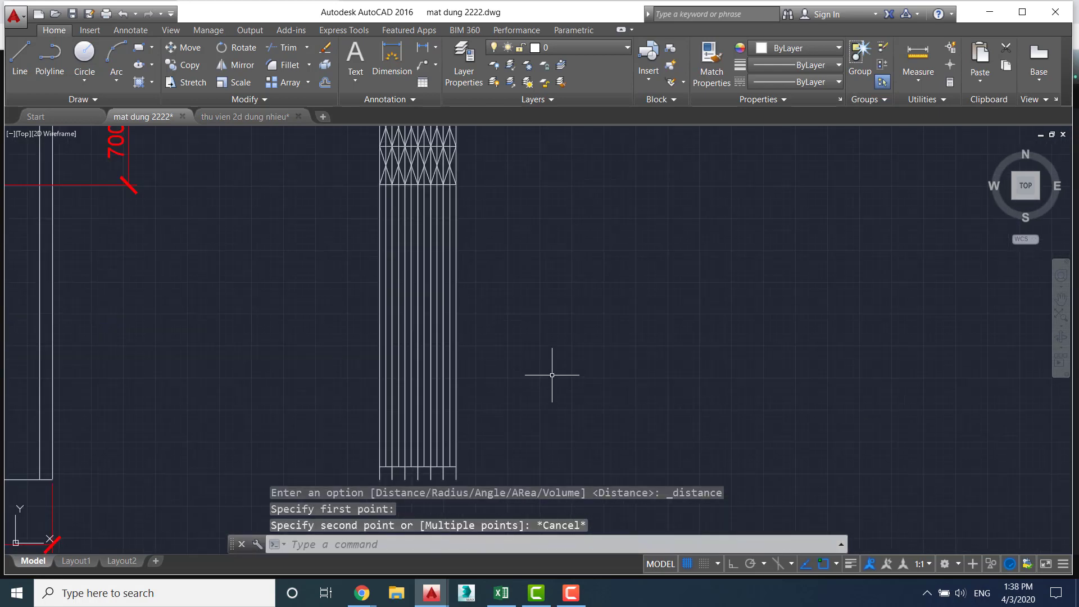
scroll(552, 375, down, 2)
middle_drag(539, 326, 597, 313)
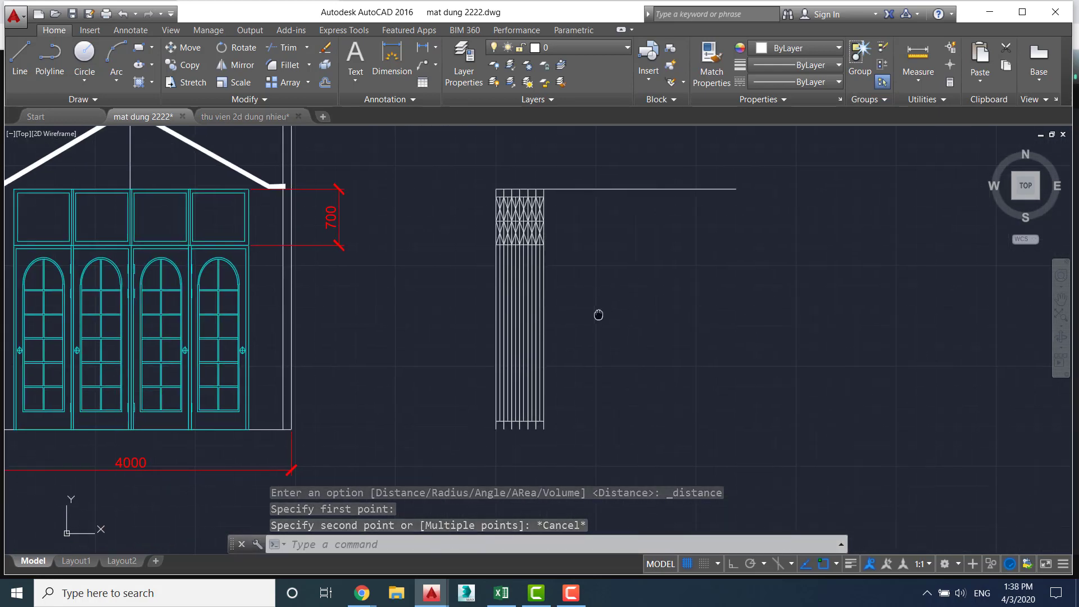
scroll(711, 313, down, 2)
middle_drag(719, 315, 772, 336)
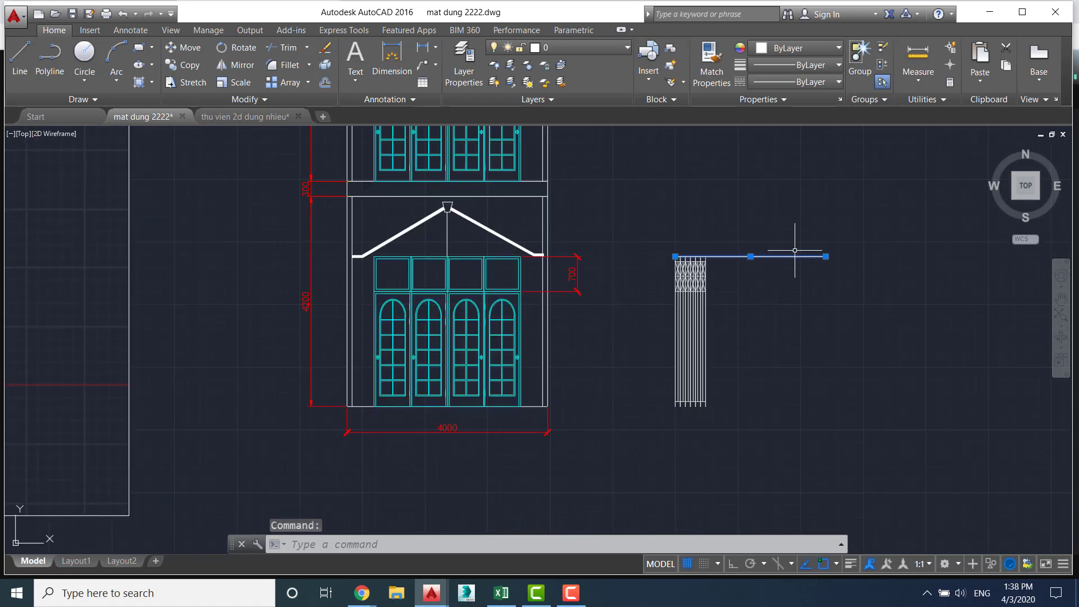
key(Escape)
text(c)
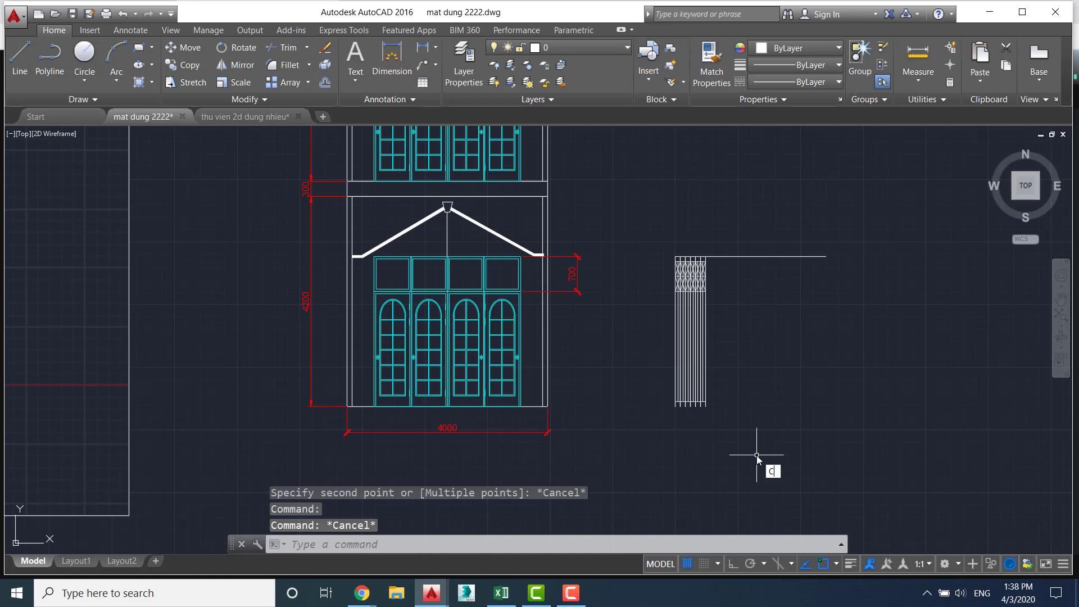
text(o)
Copy the 66-object column 2400 to the right, using its top corner as base point
key(Return)
click(754, 454)
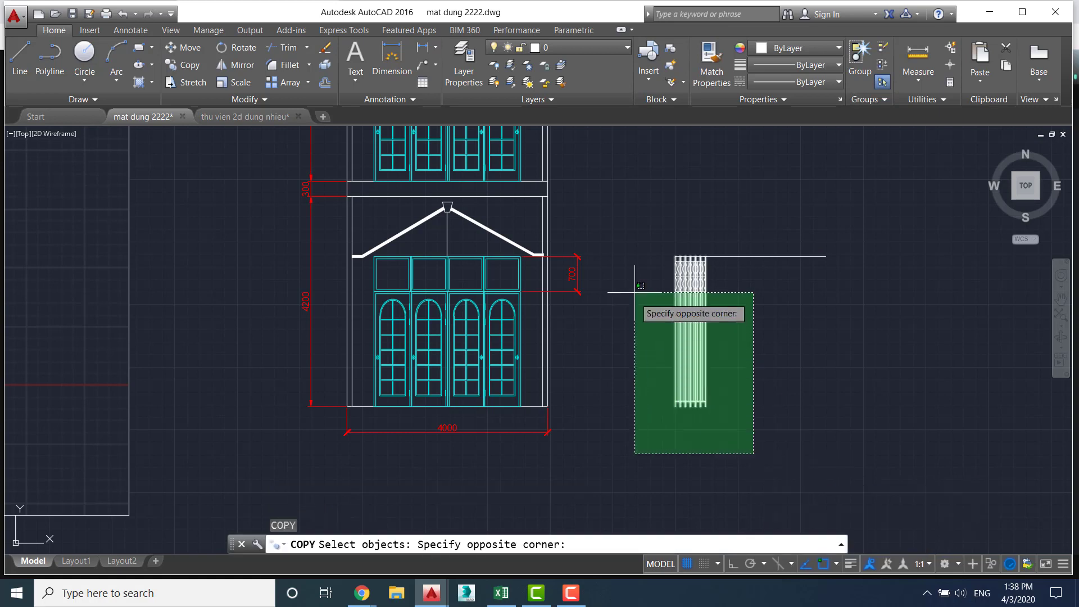
click(645, 257)
key(Return)
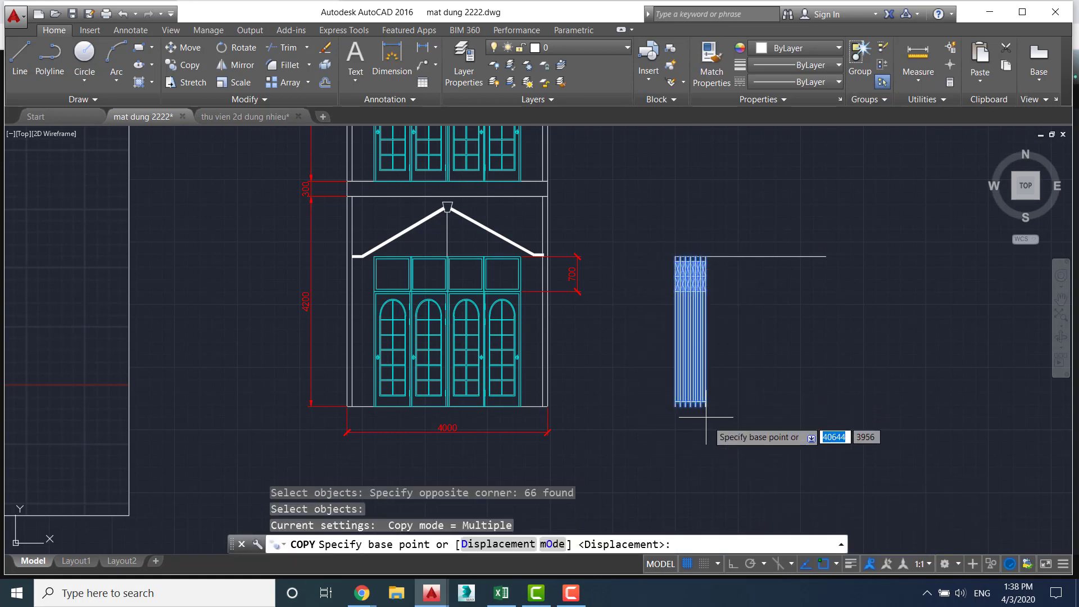
scroll(643, 313, up, 1)
scroll(621, 340, up, 3)
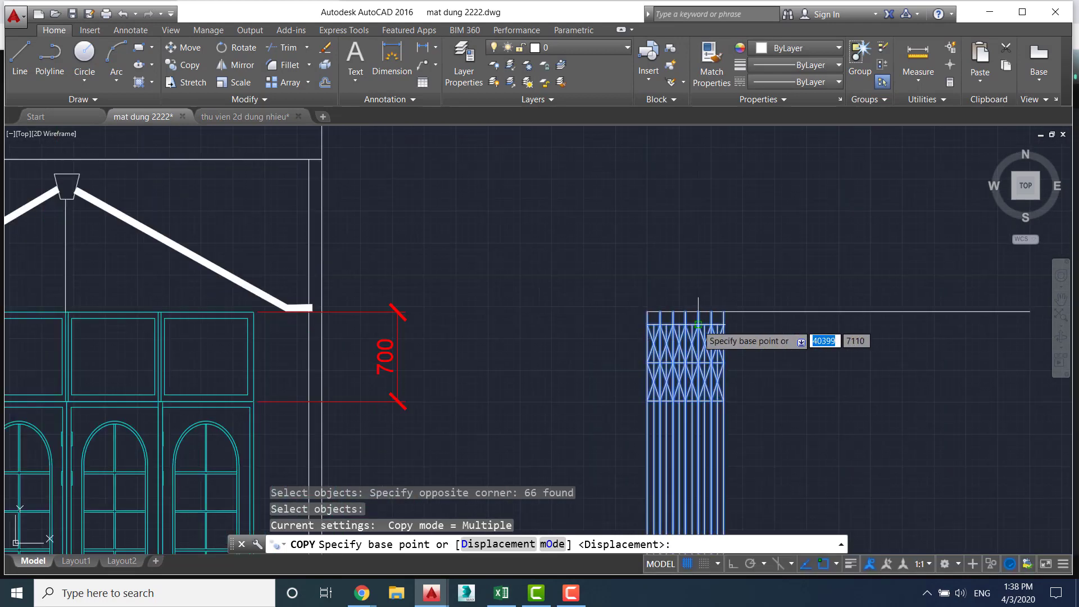
middle_drag(698, 324, 520, 329)
click(552, 318)
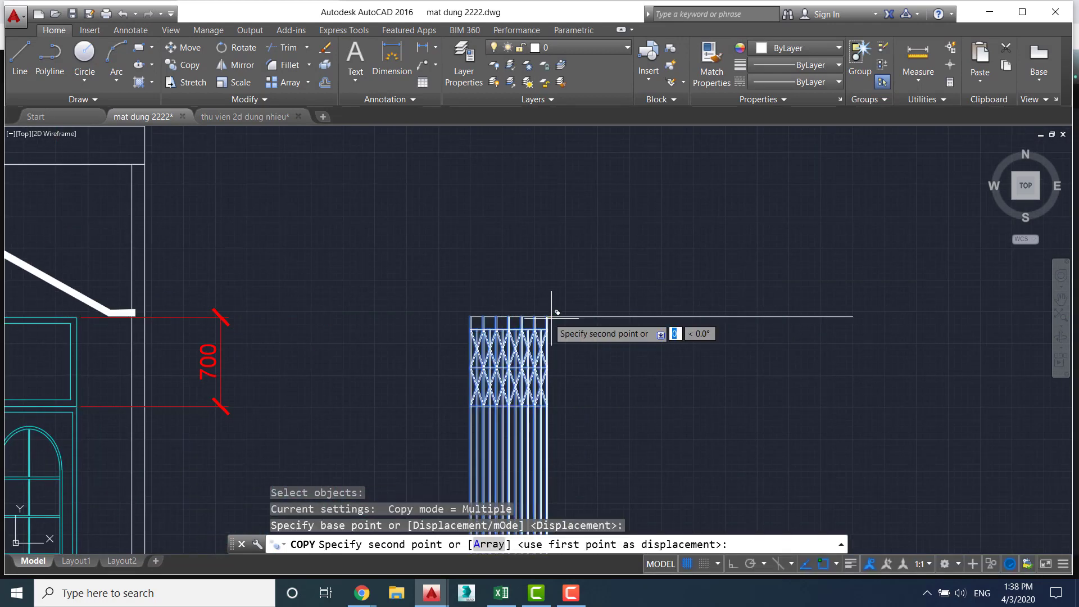
click(853, 317)
key(Escape)
Erase the line joining the tops of the two columns
scroll(765, 275, down, 4)
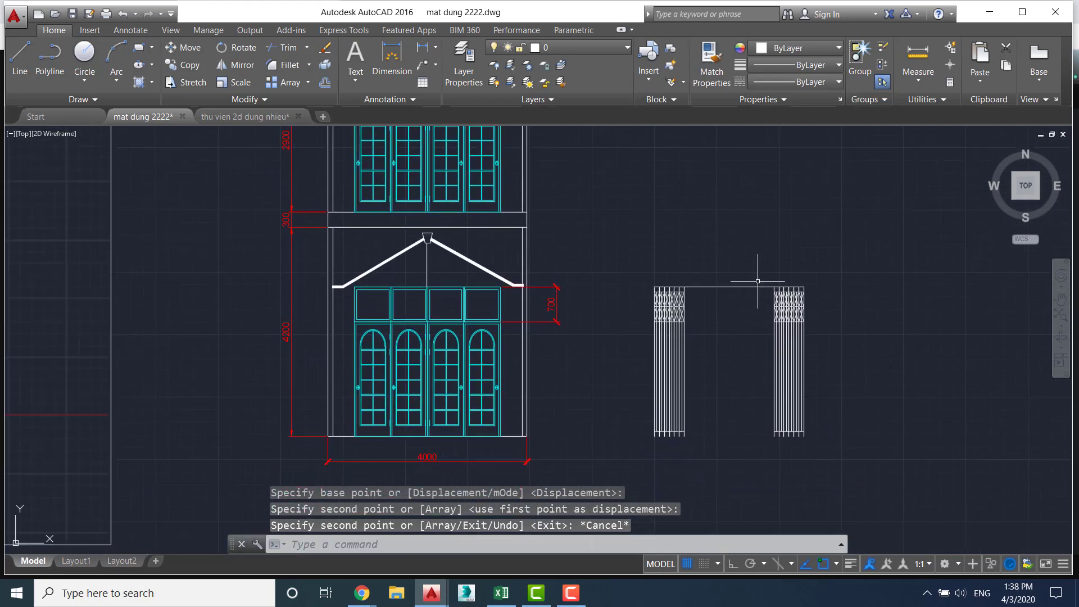
click(738, 286)
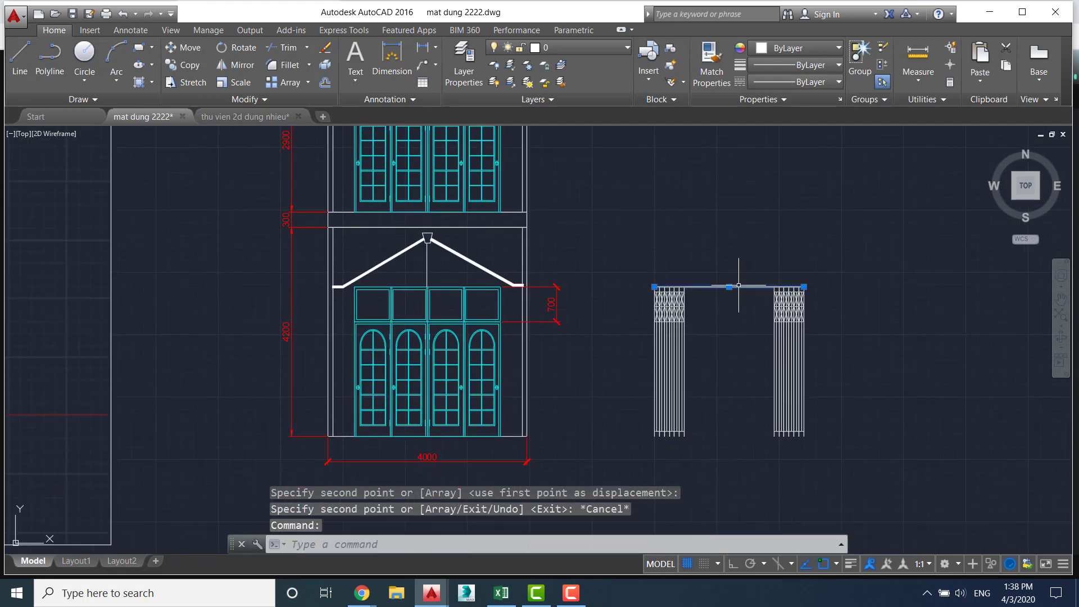
key(Delete)
text(B)
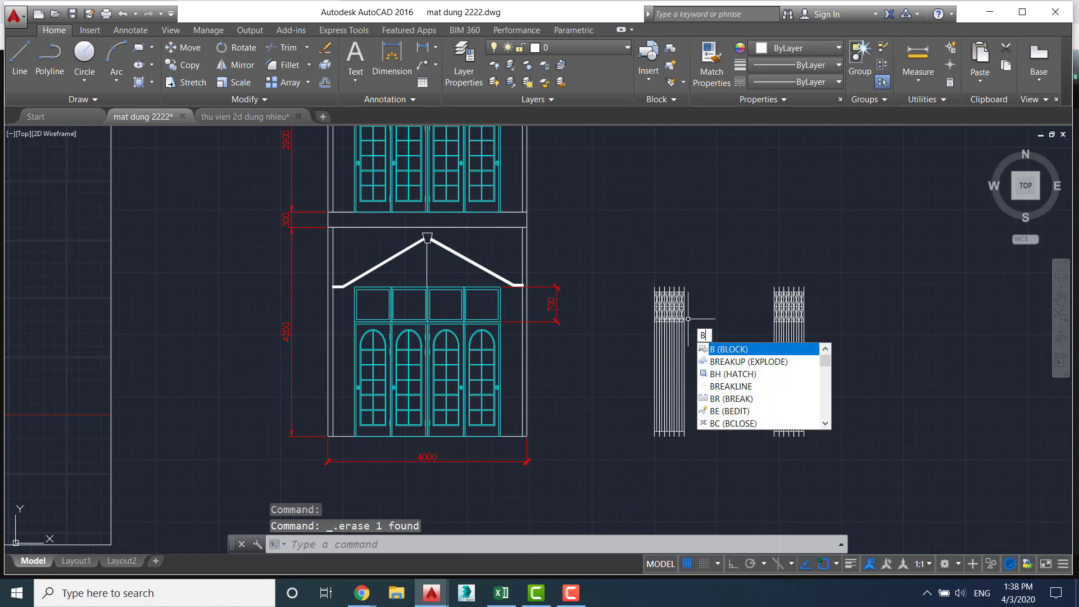
key(Return)
text(FE)
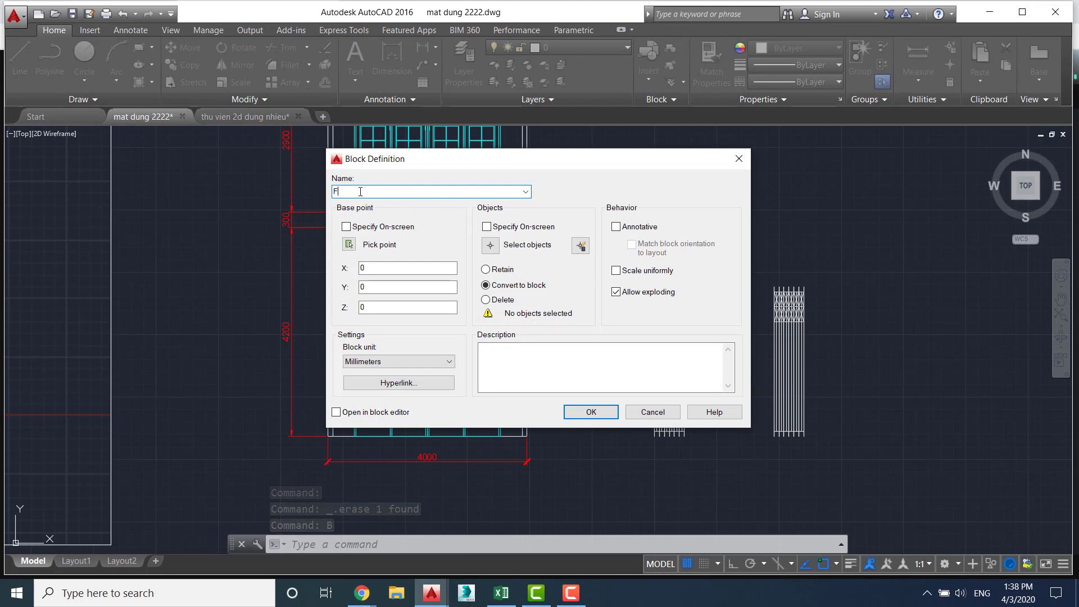
click(348, 245)
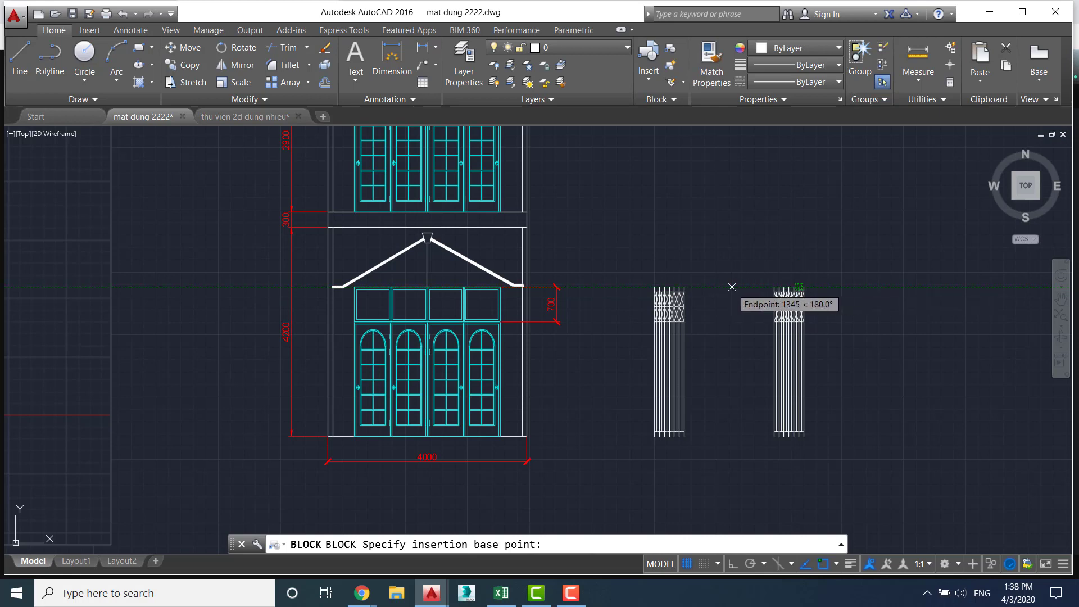
key(Escape)
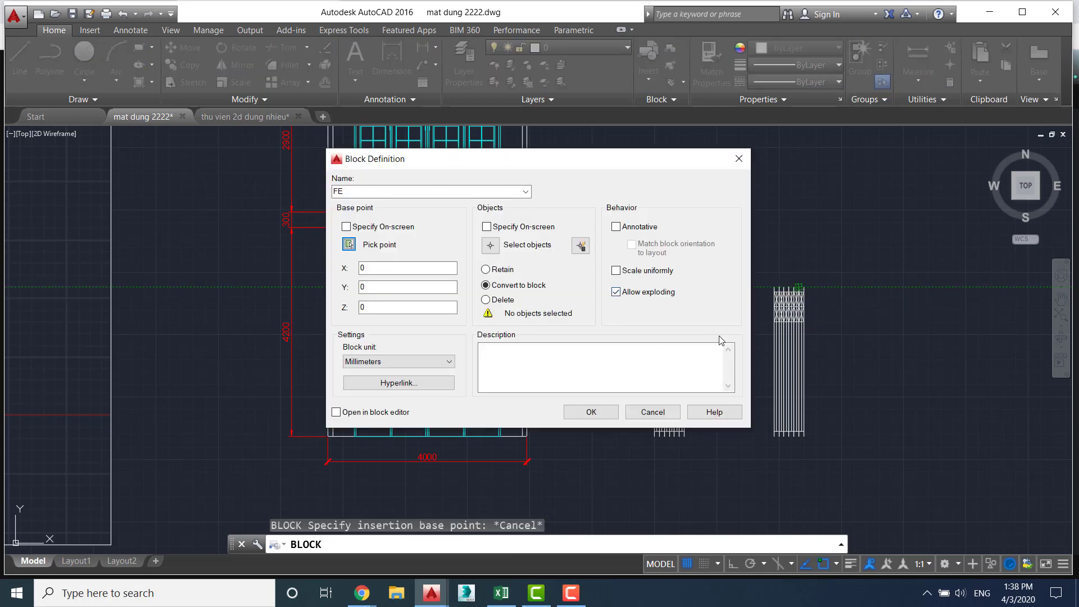
click(665, 412)
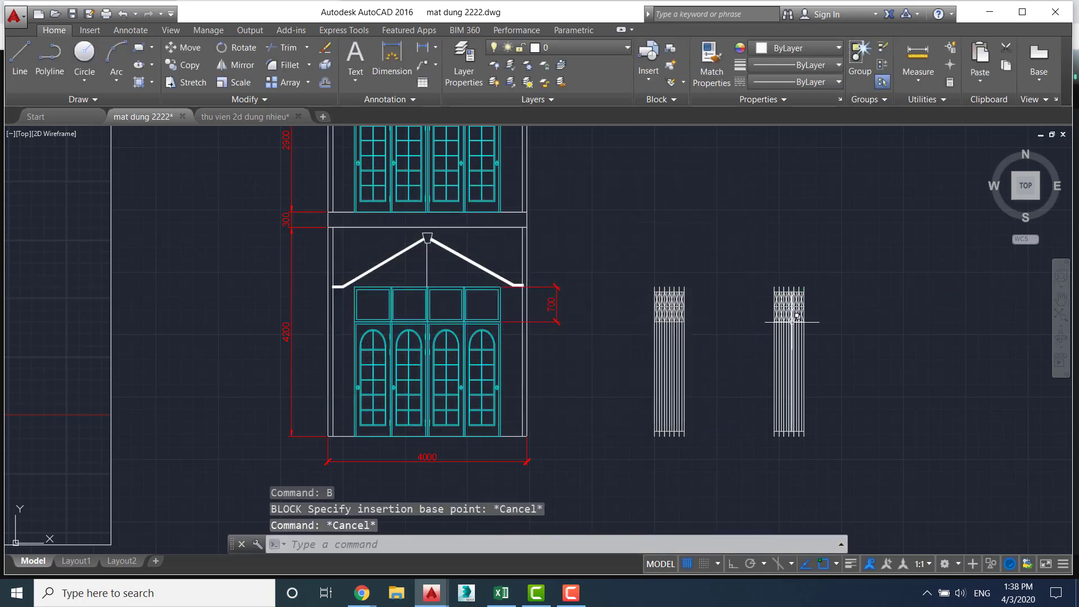
text(L)
key(Return)
Draw a 3000-long line from the left column's top corner across both columns
click(679, 287)
text(3)
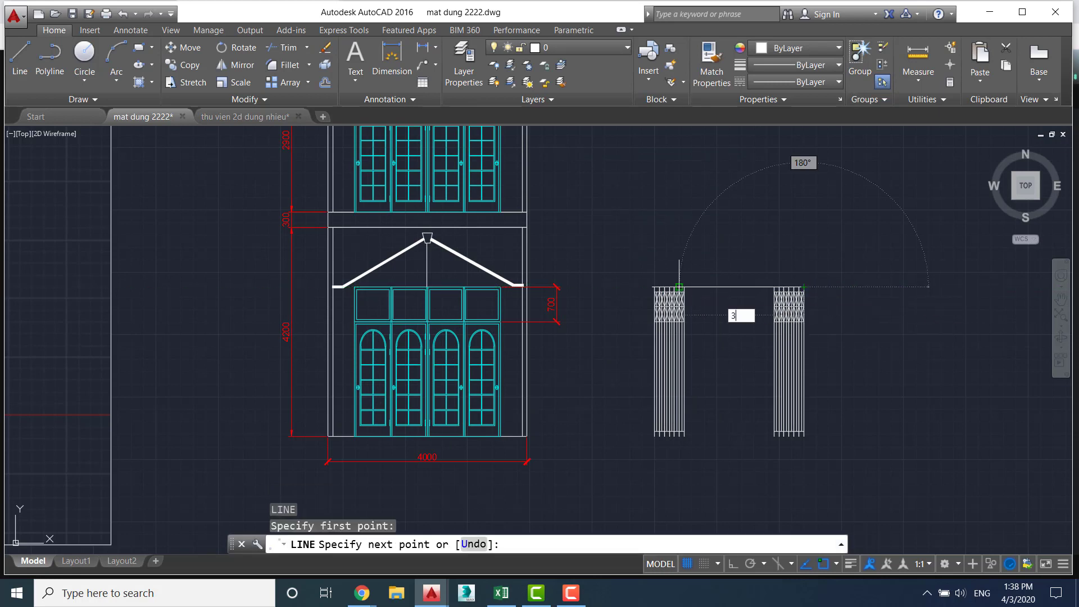
text(000)
key(Return)
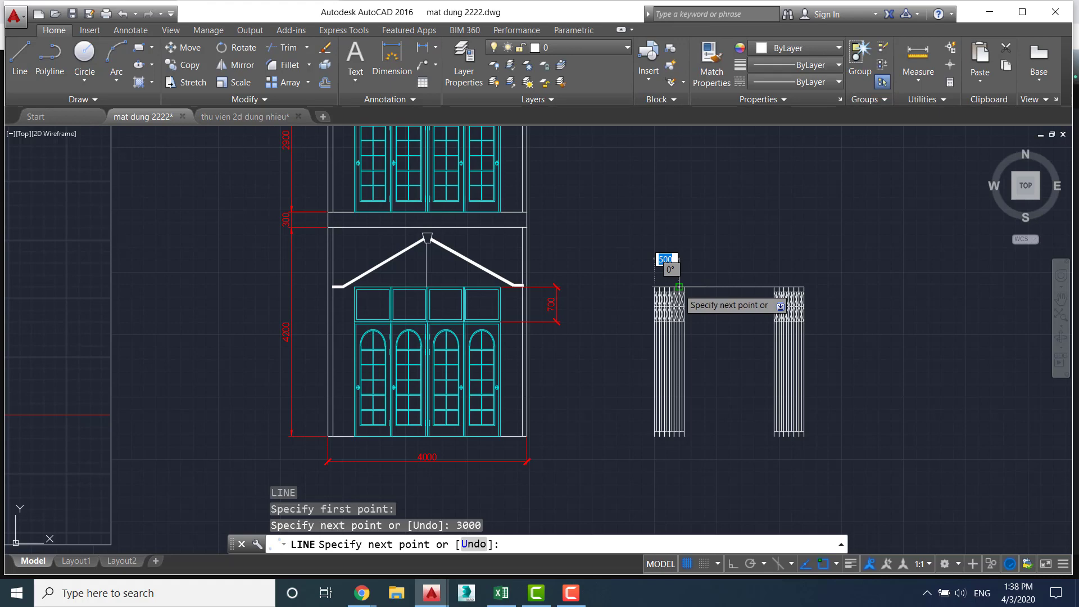
key(Escape)
Start a new block definition for the gate, to be named FE
scroll(746, 310, up, 2)
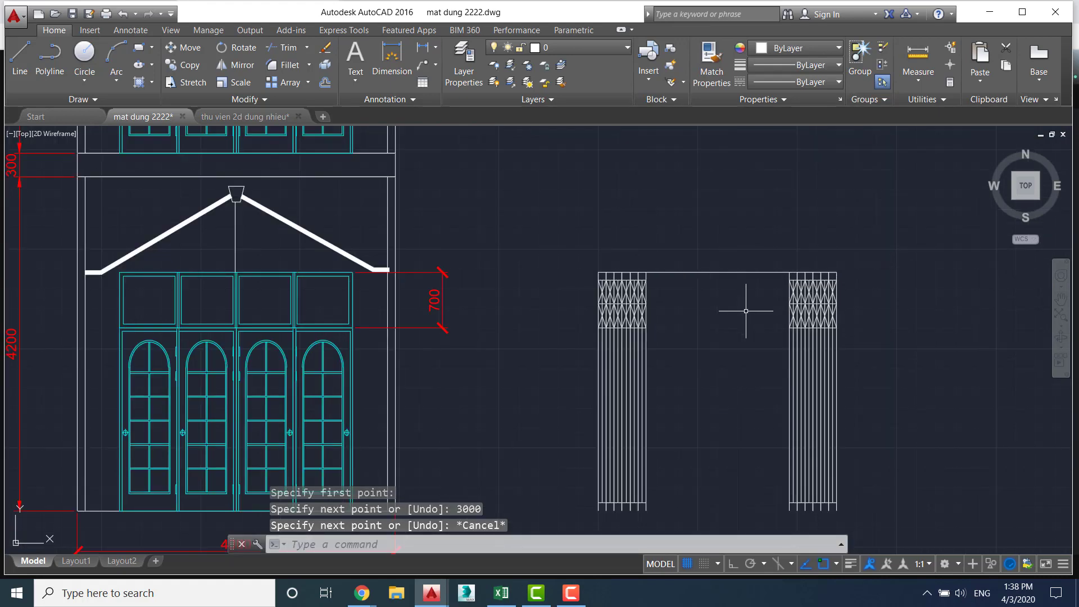
text(b)
key(Return)
text(FE)
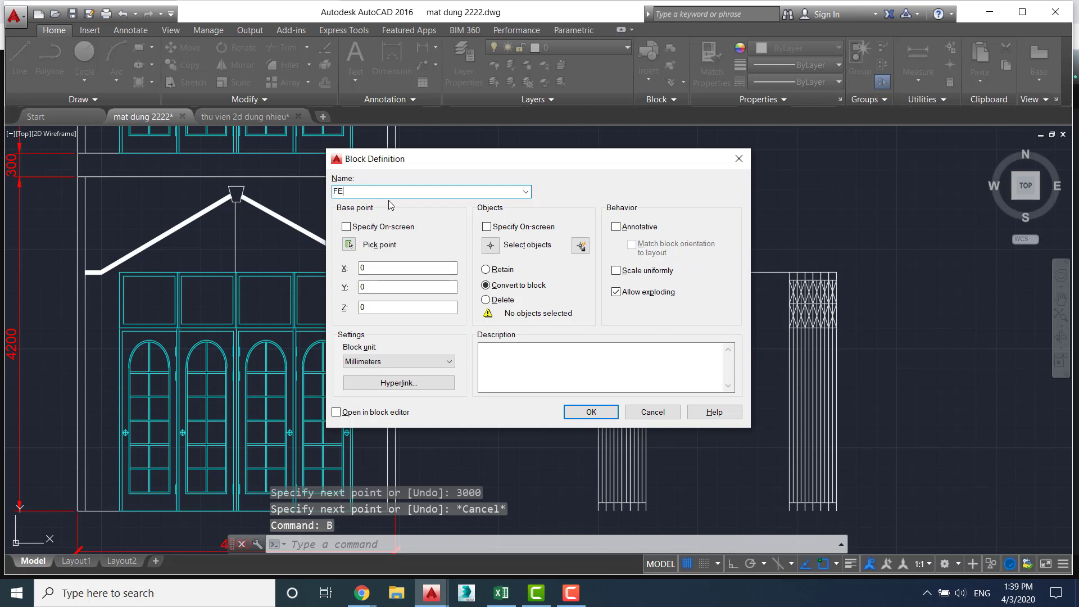
Define block FE from the 133 gate objects, with its base at the left column's top corner
click(349, 246)
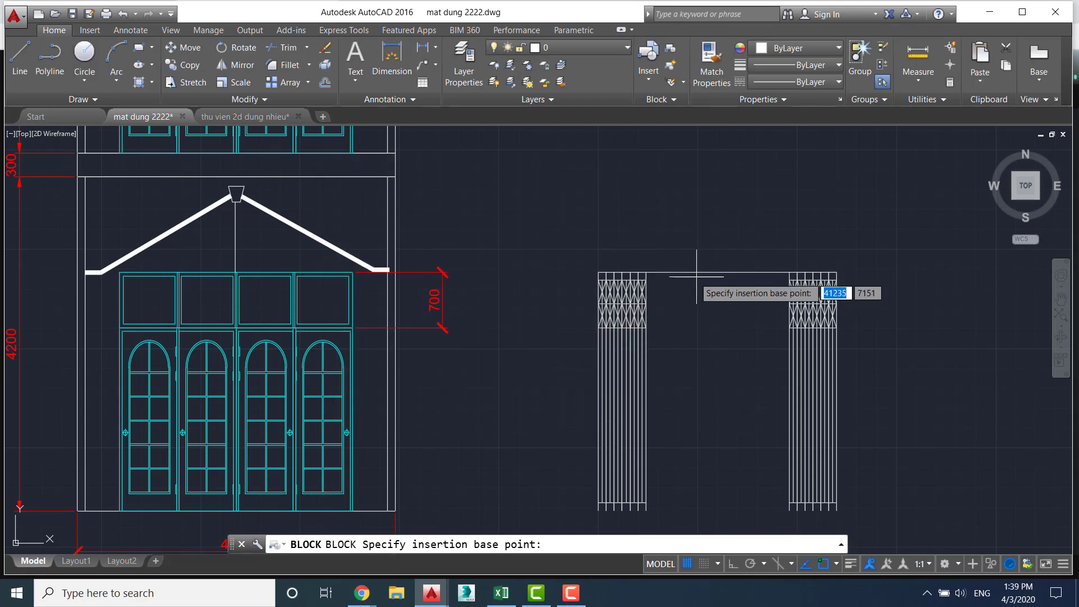
click(716, 274)
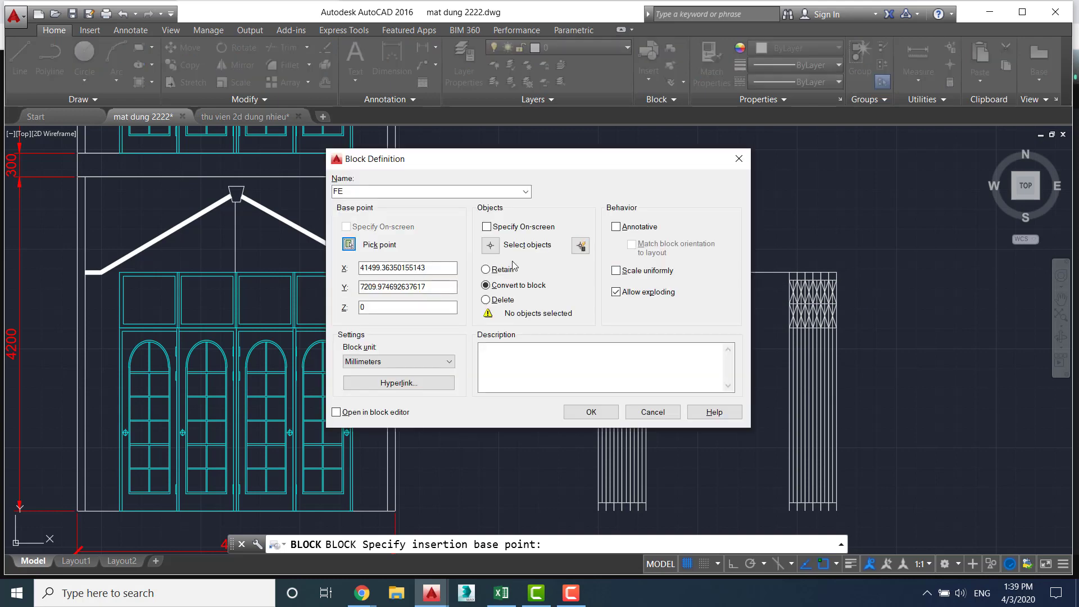
click(492, 247)
click(580, 252)
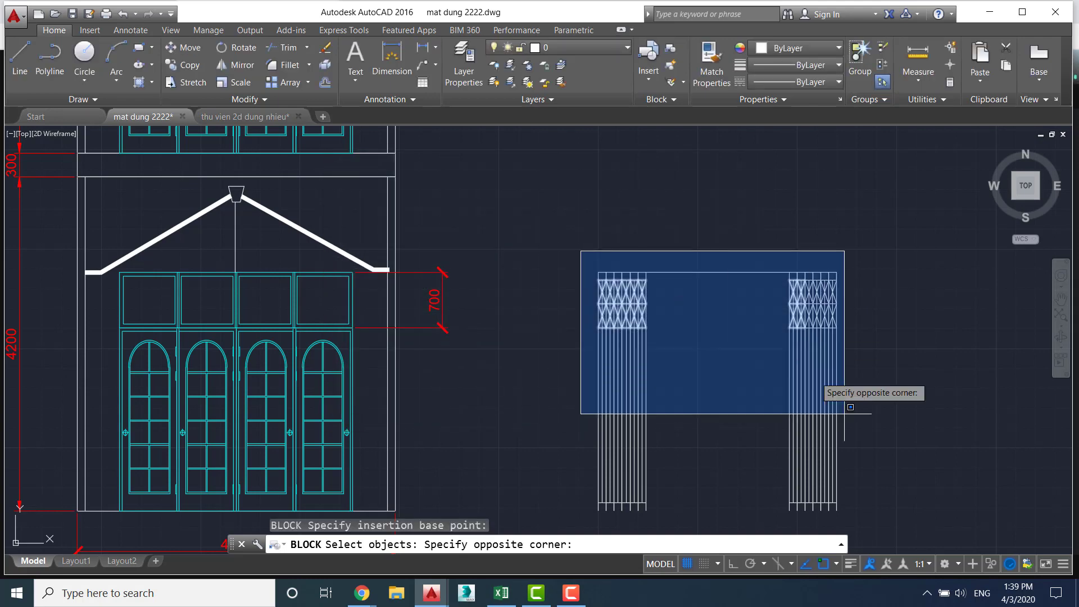
click(868, 501)
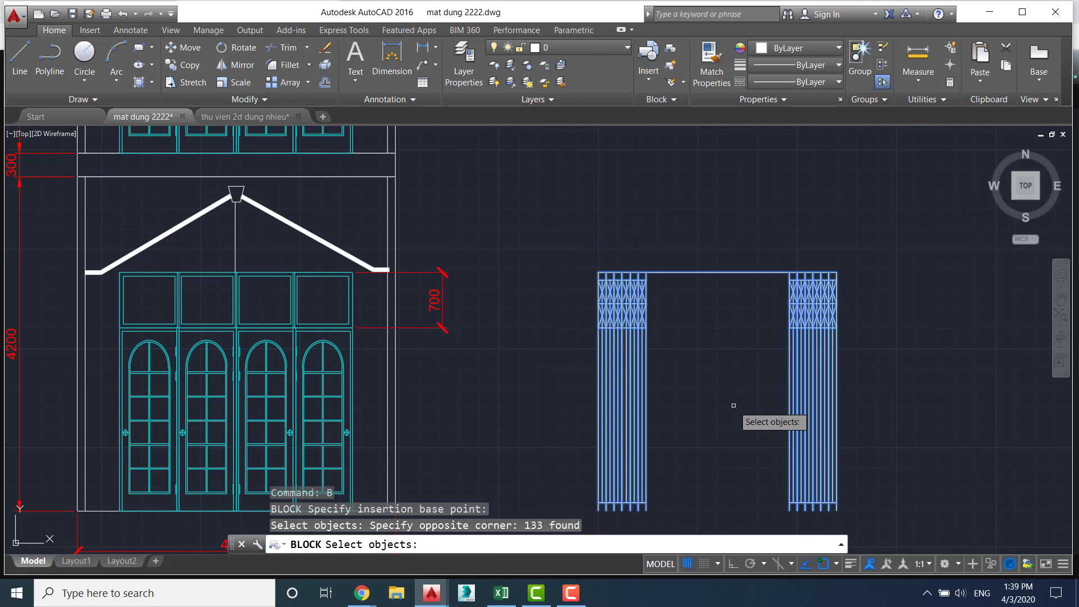
key(Return)
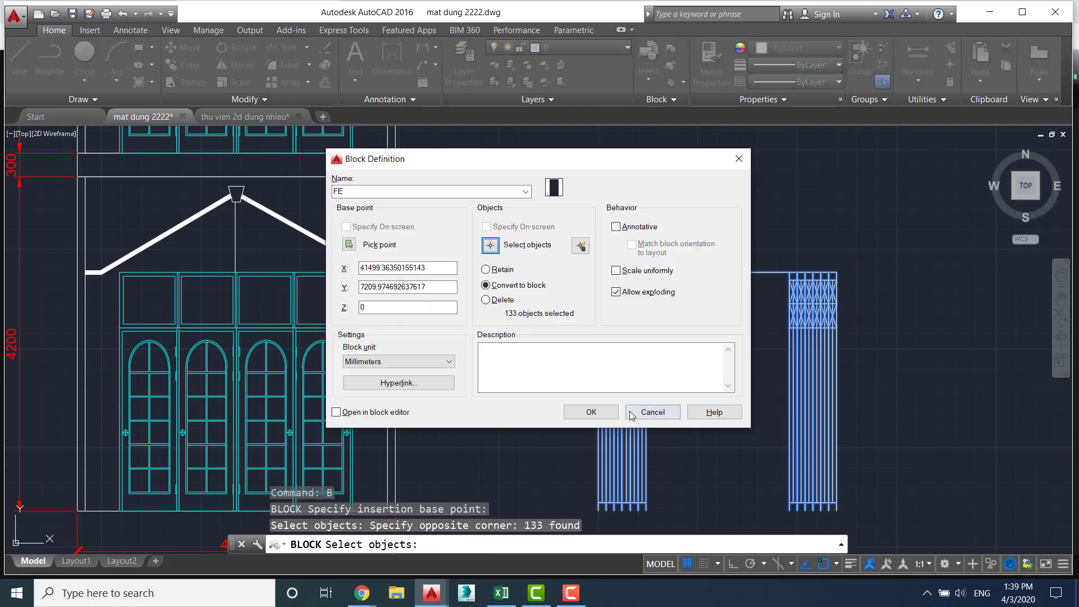
click(607, 416)
Survey the whole sheet and building elevation, briefly starting and cancelling a Move
scroll(766, 434, down, 2)
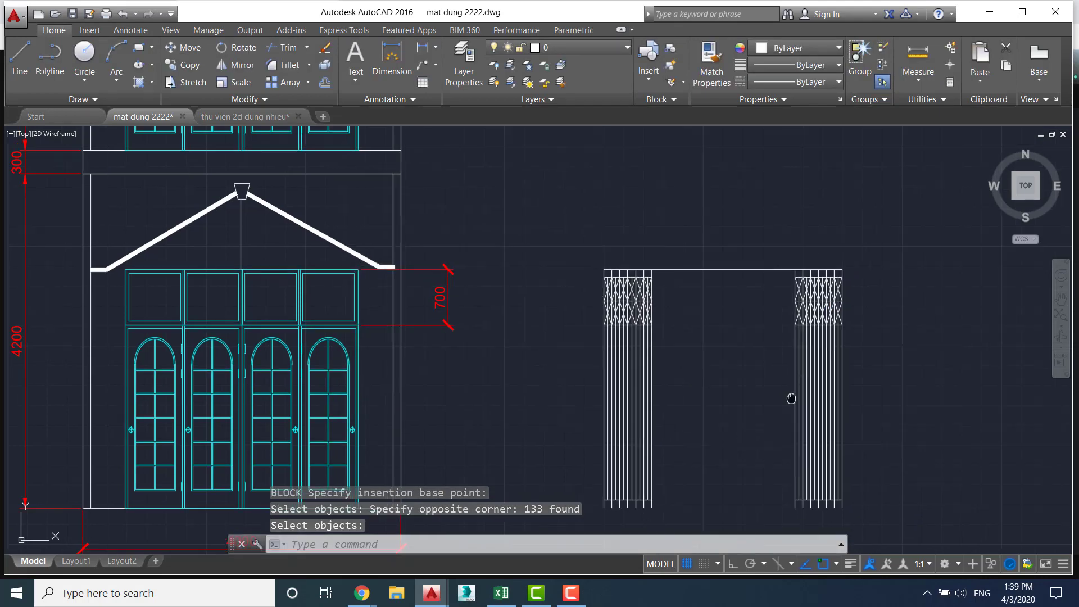
middle_drag(790, 398, 944, 351)
scroll(775, 366, down, 2)
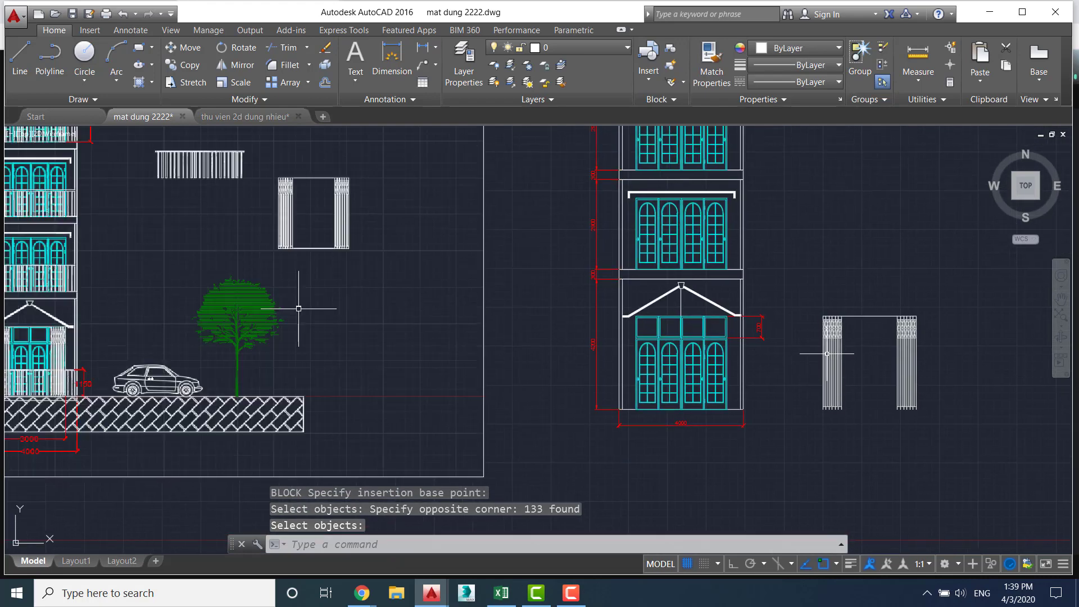
scroll(855, 348, up, 2)
middle_drag(843, 314, 562, 320)
scroll(574, 306, down, 2)
scroll(607, 275, down, 4)
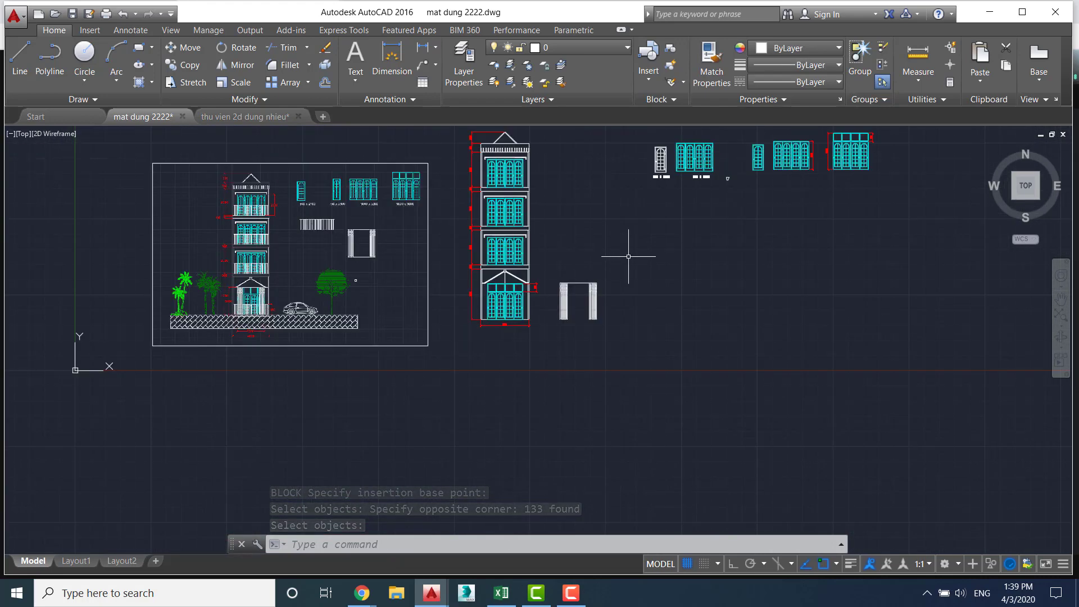
middle_drag(631, 253, 568, 309)
key(Return)
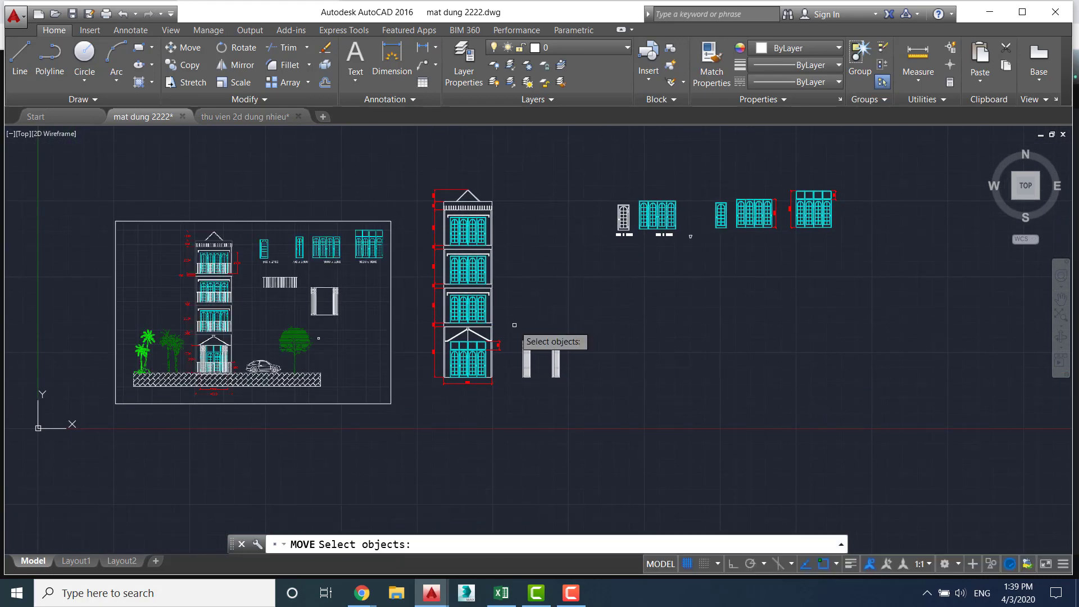
key(Escape)
key(Escape)
scroll(511, 339, up, 3)
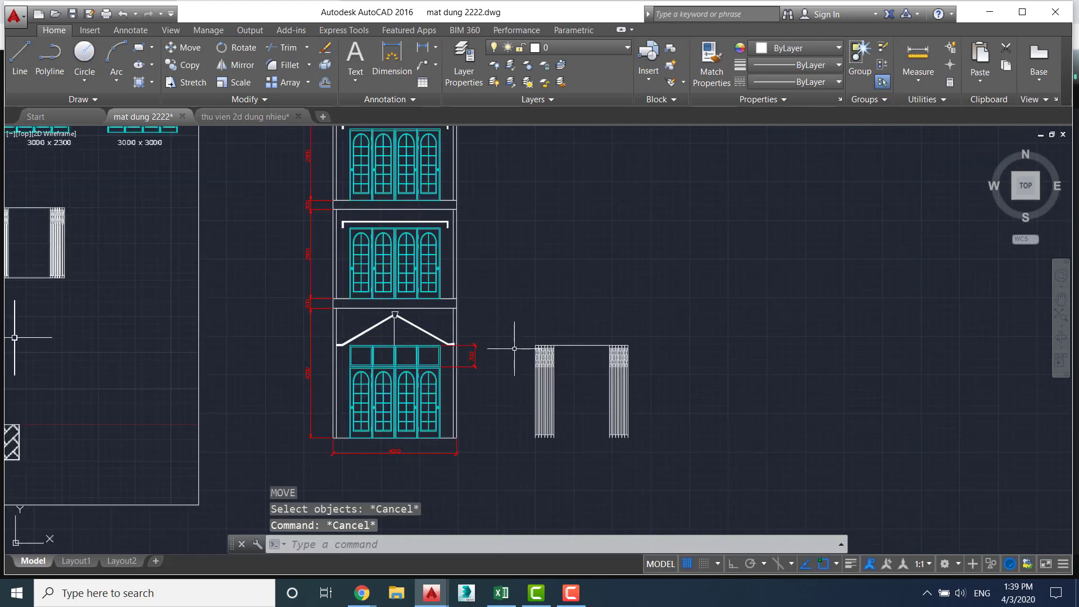
scroll(513, 354, up, 2)
scroll(561, 320, up, 1)
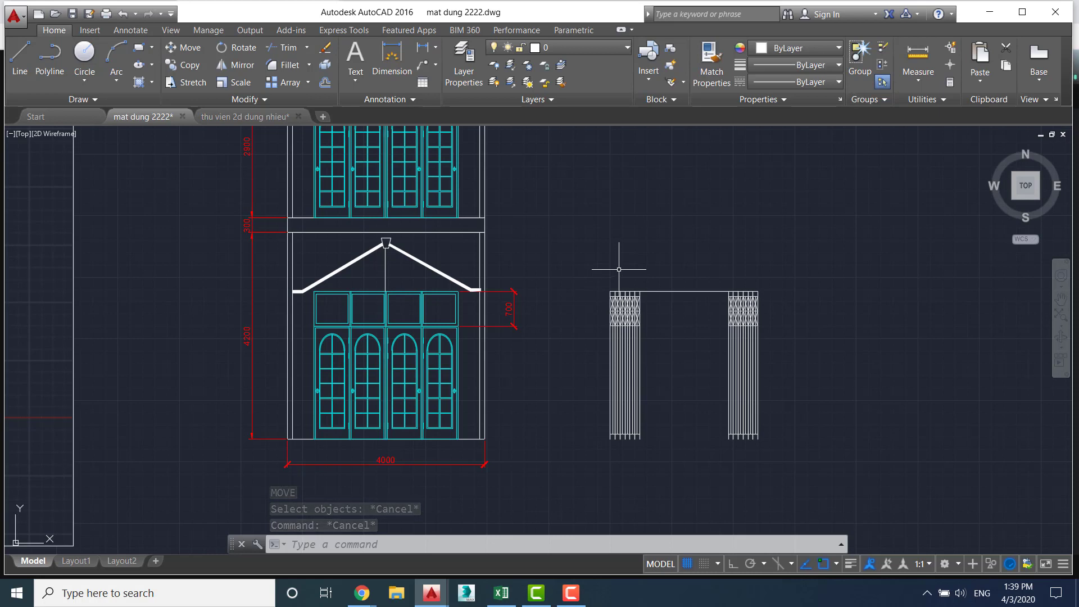
Copy the FE gate block from its top midpoint onto the building's ground-floor doors
text(co)
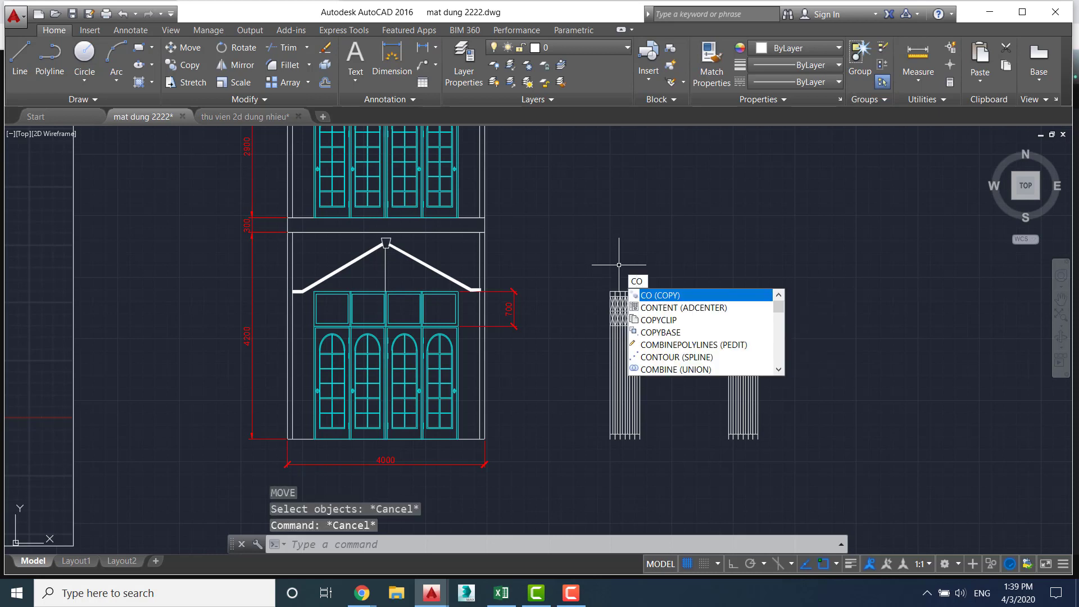
key(Return)
click(594, 274)
click(767, 450)
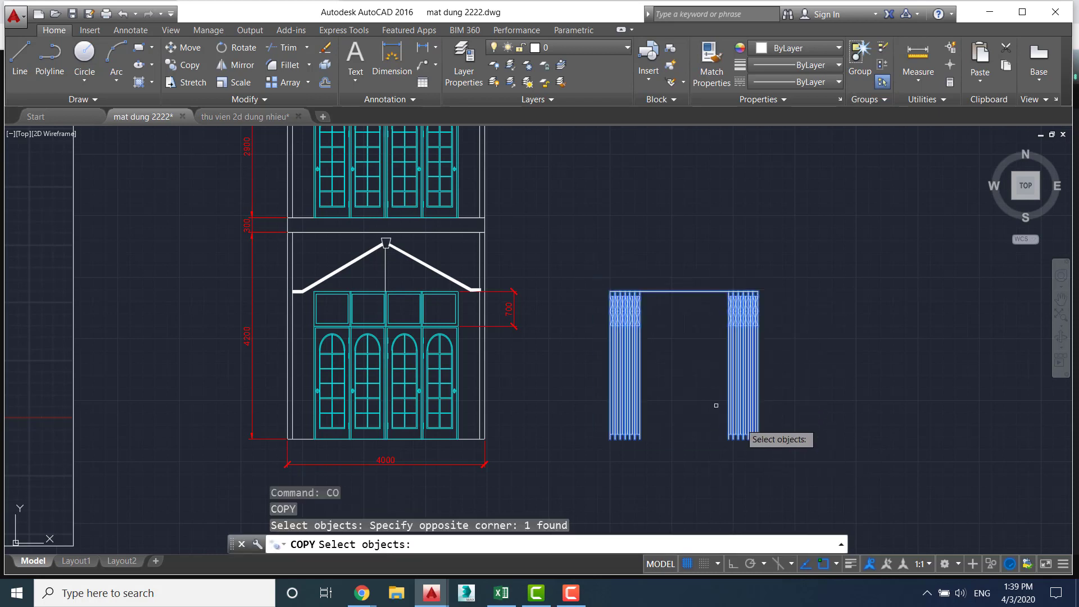
key(Return)
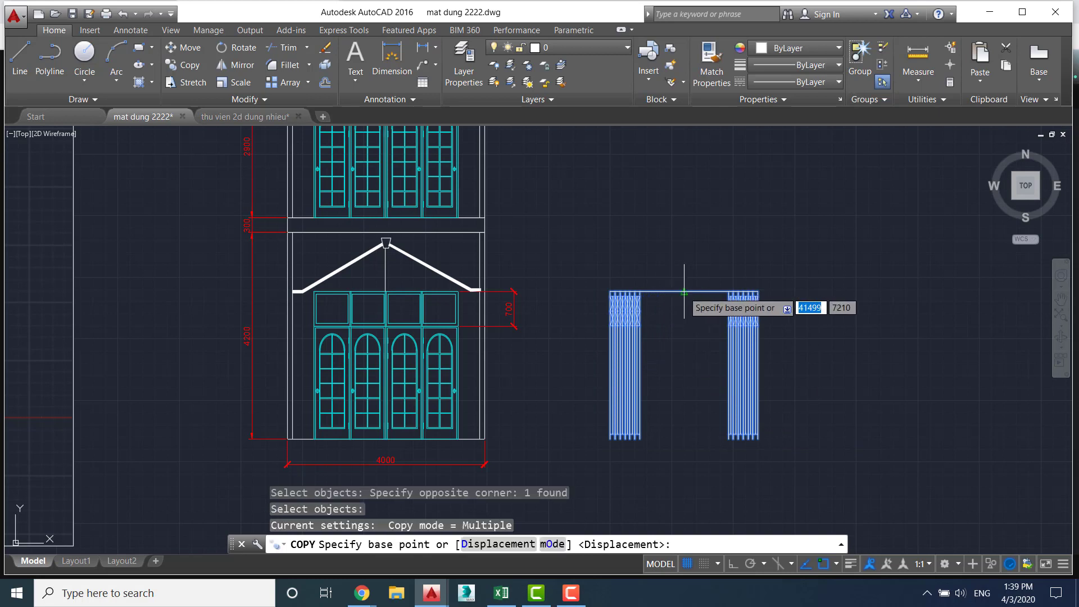
click(684, 291)
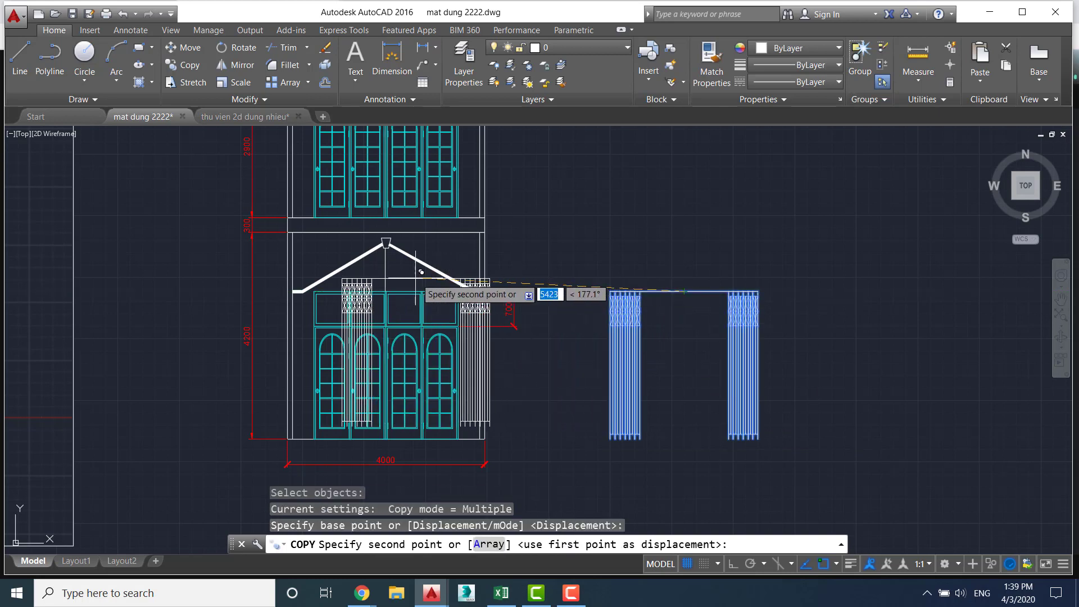
click(385, 291)
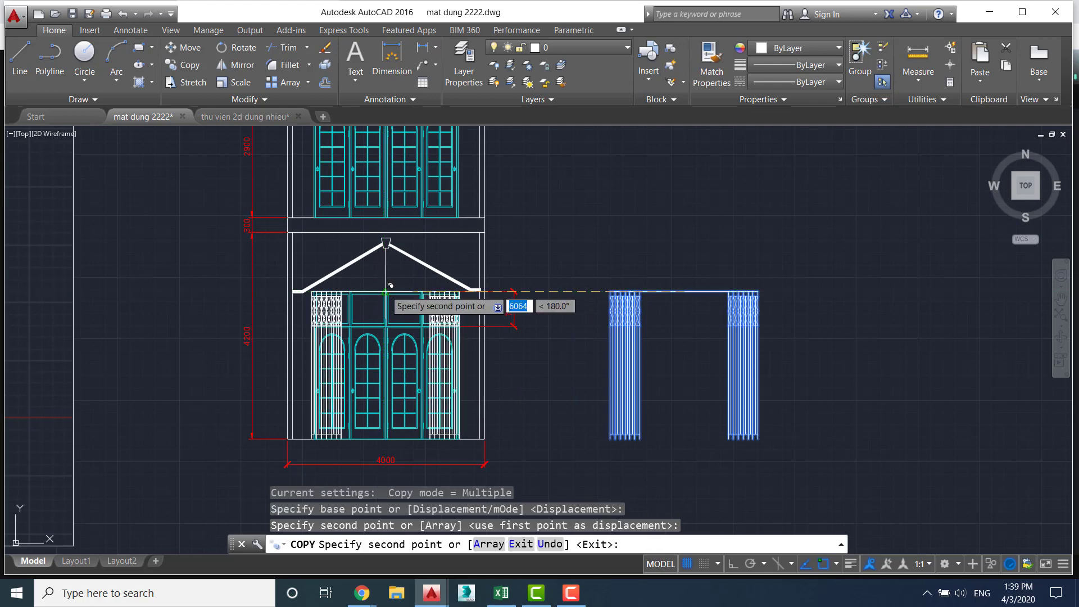
key(Escape)
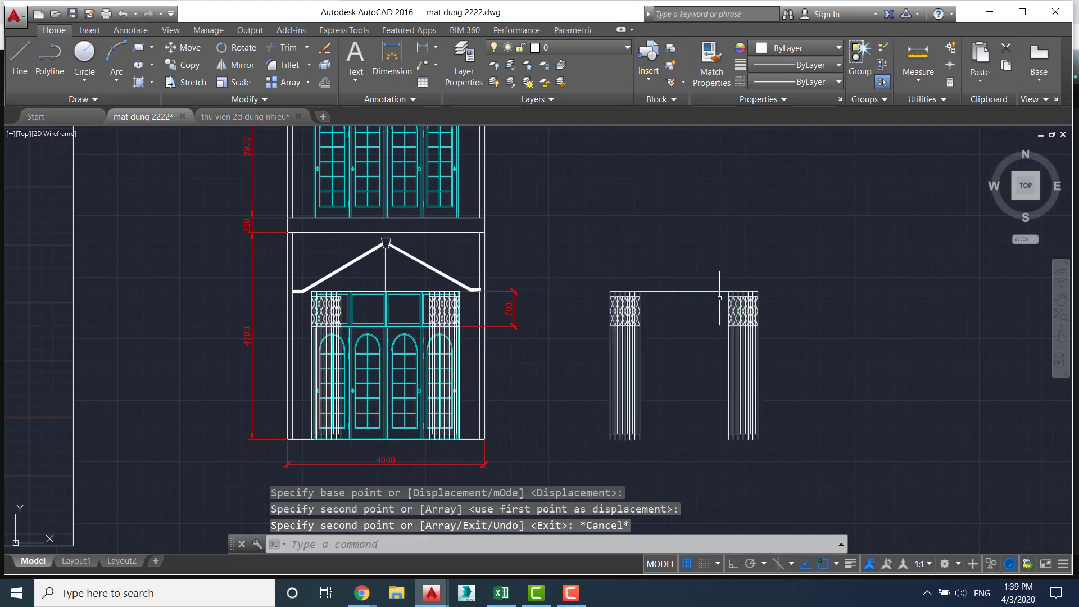
middle_drag(719, 298, 667, 295)
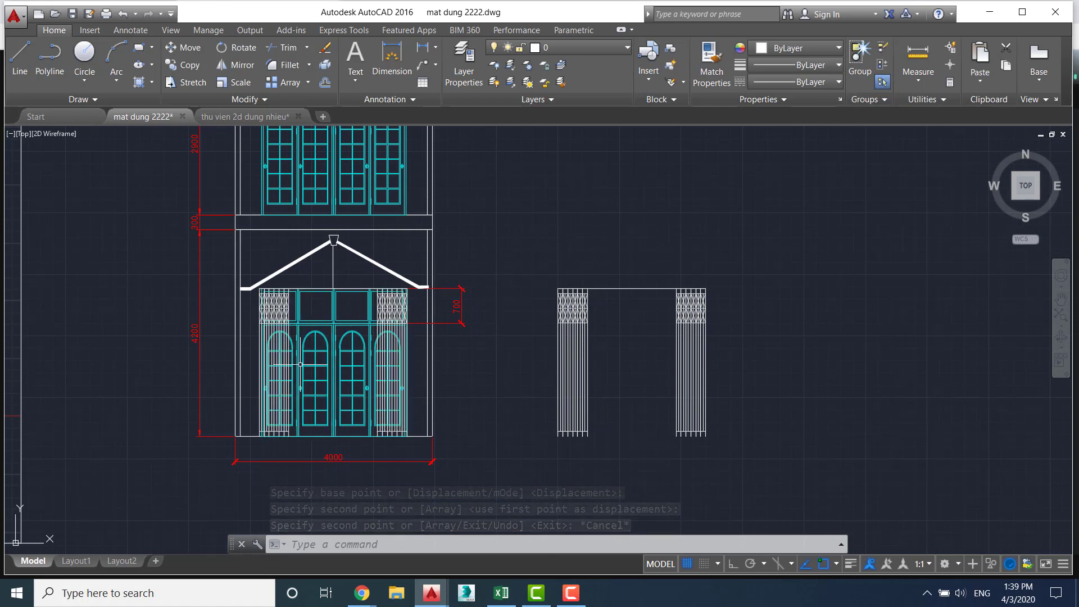
Move the original FE gate block to sit below the row of door blocks
middle_drag(613, 248, 497, 248)
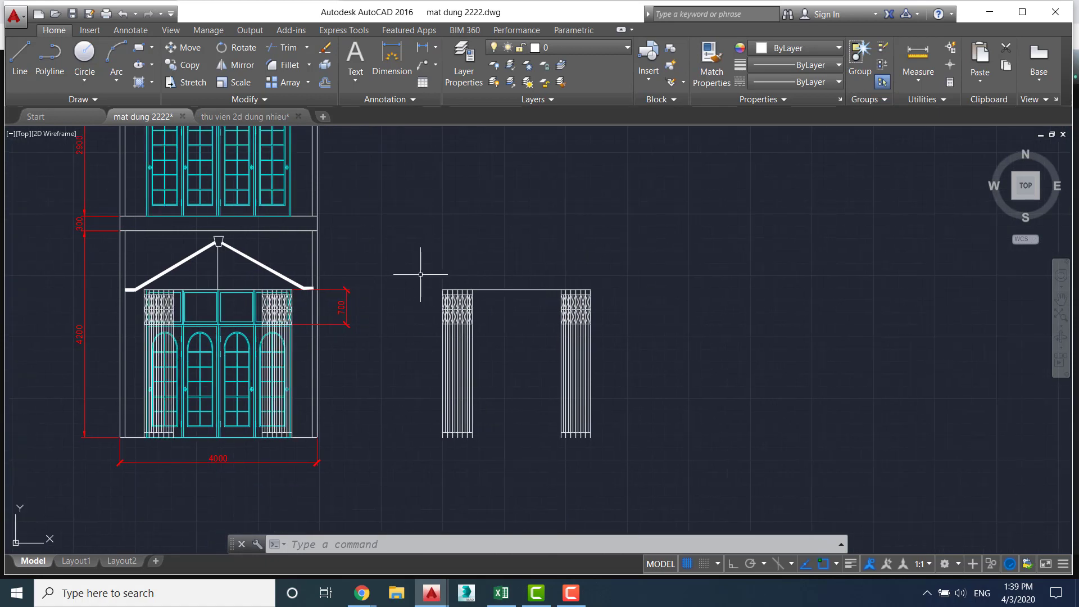
text(m)
key(Return)
click(420, 274)
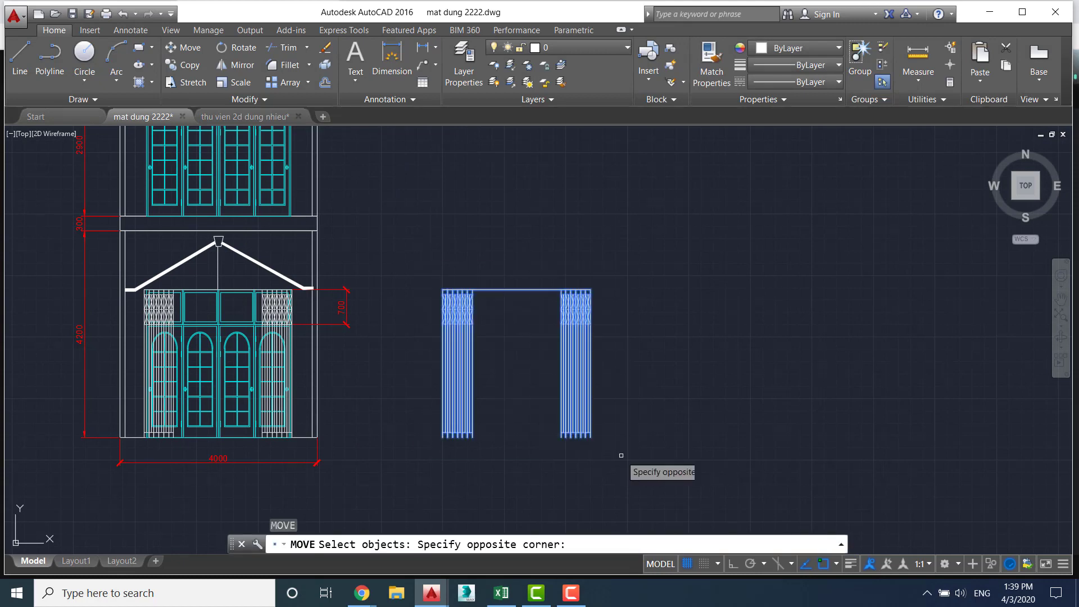
click(621, 446)
key(Return)
click(509, 315)
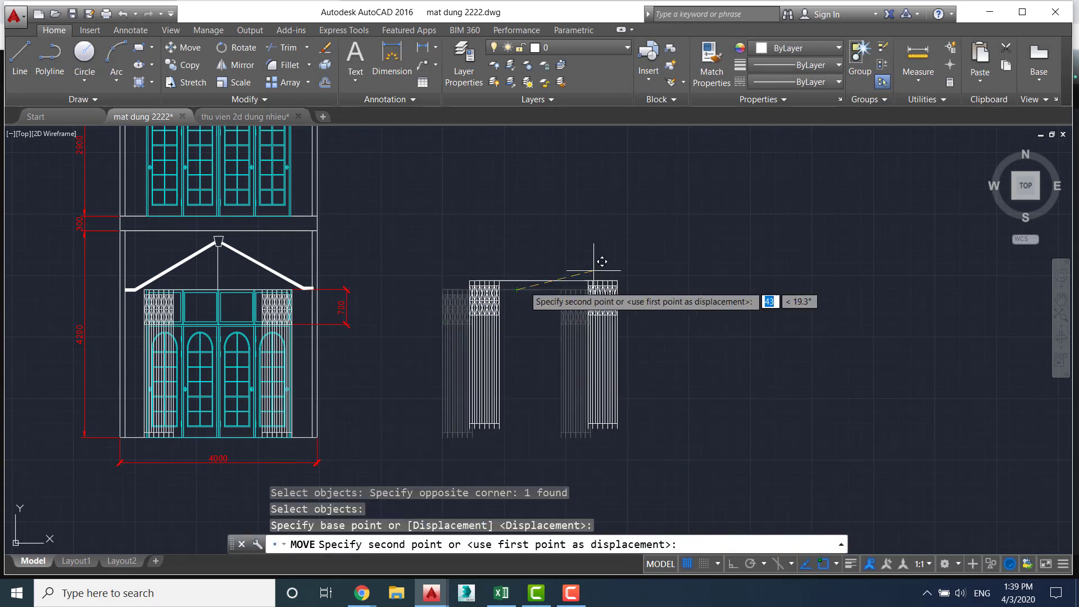
scroll(784, 205, down, 5)
mouse_move(618, 219)
middle_down()
mouse_move(776, 218)
mouse_move(657, 323)
middle_up()
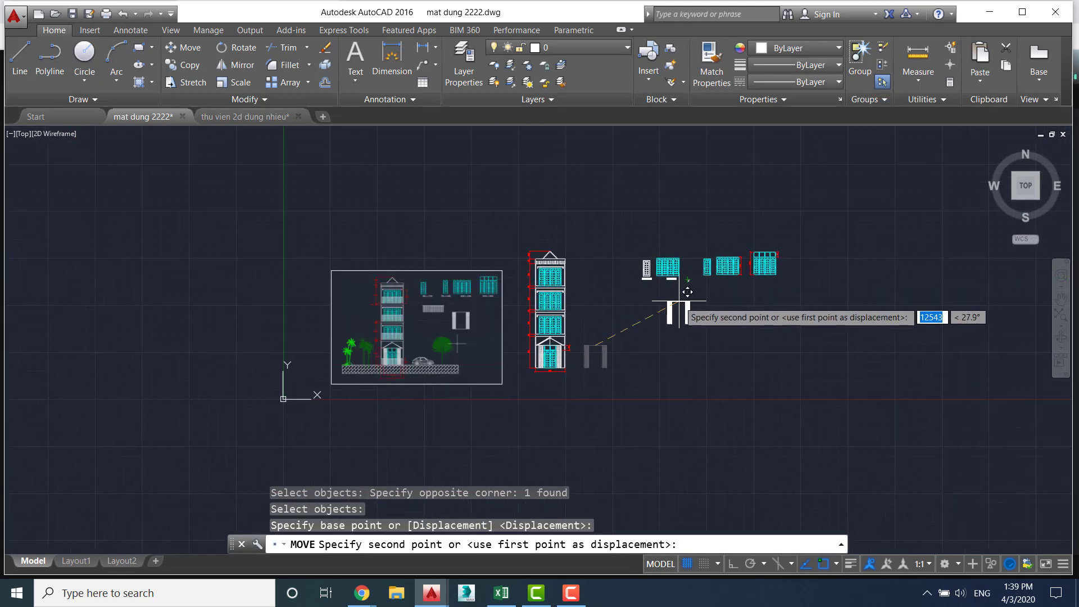
click(692, 294)
key(Escape)
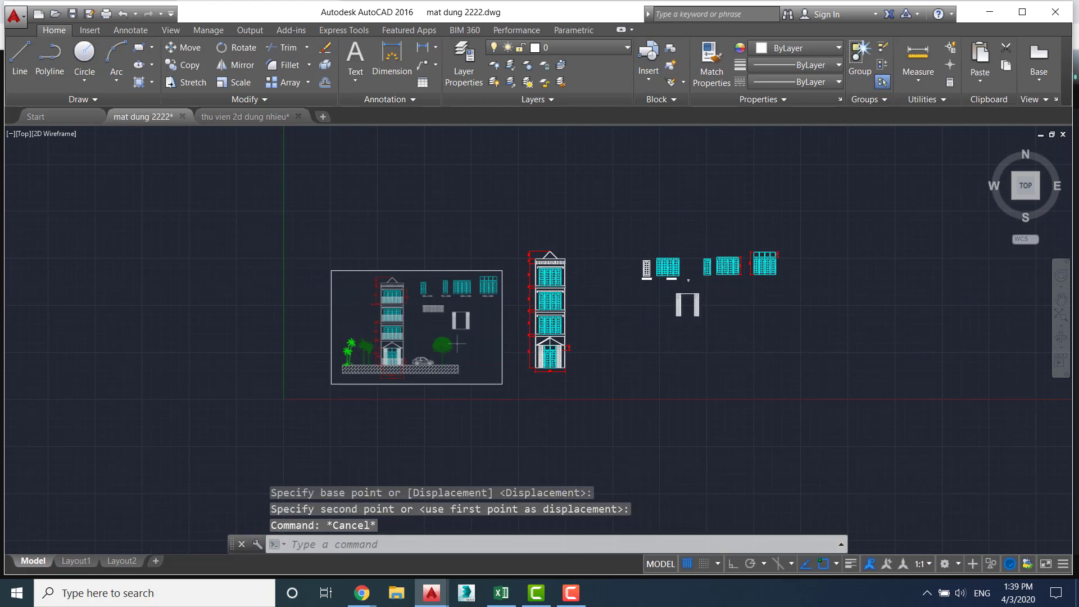
scroll(621, 325, up, 3)
scroll(621, 325, up, 2)
scroll(633, 356, up, 2)
scroll(740, 305, up, 2)
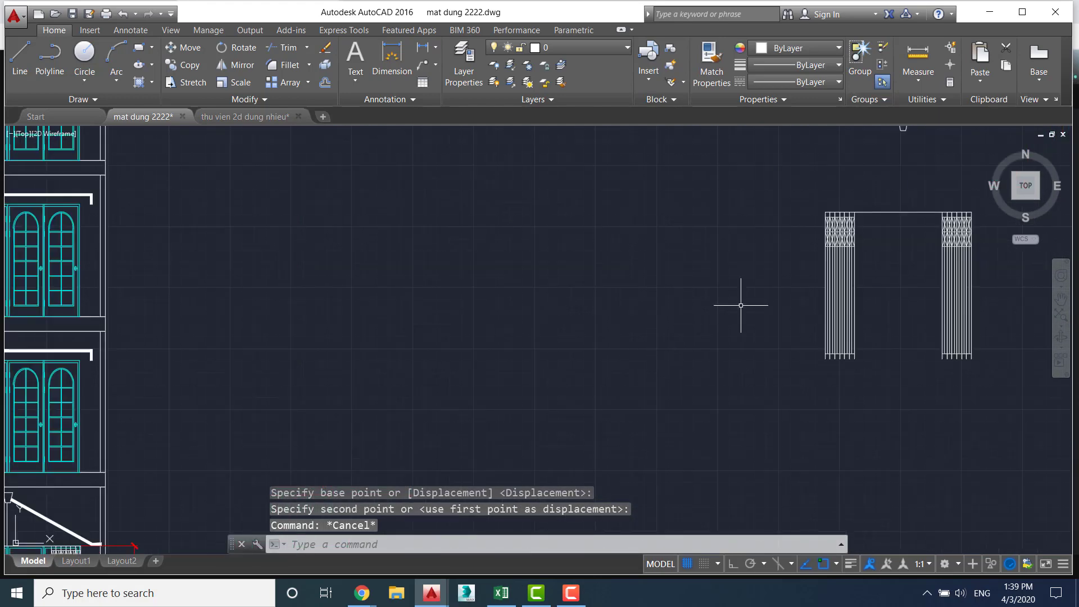
middle_drag(741, 305, 639, 393)
scroll(453, 426, down, 3)
middle_drag(453, 426, 619, 289)
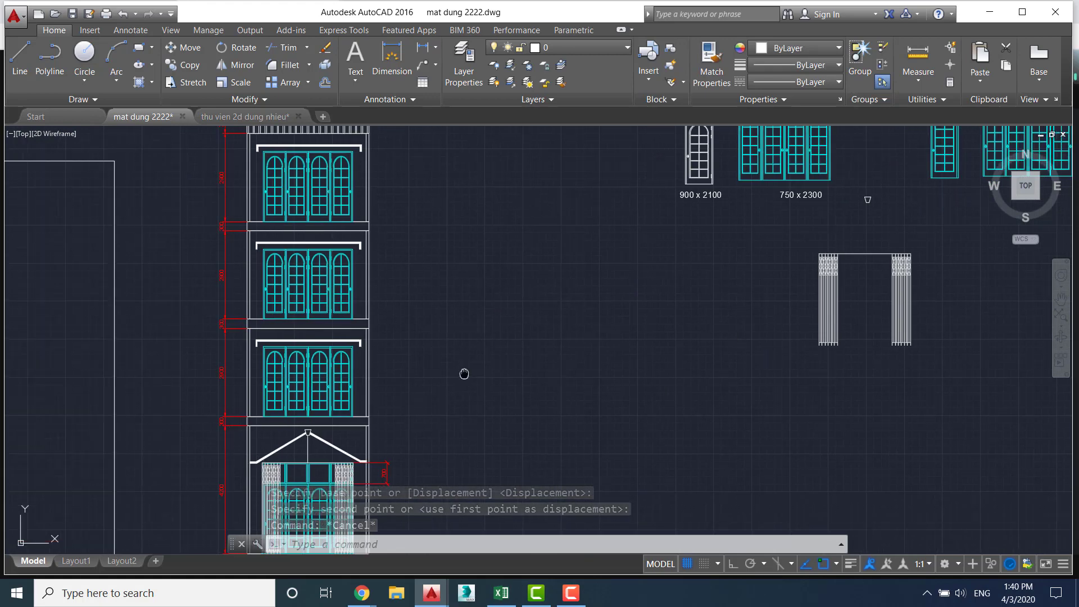
scroll(464, 374, down, 2)
middle_drag(464, 373, 562, 290)
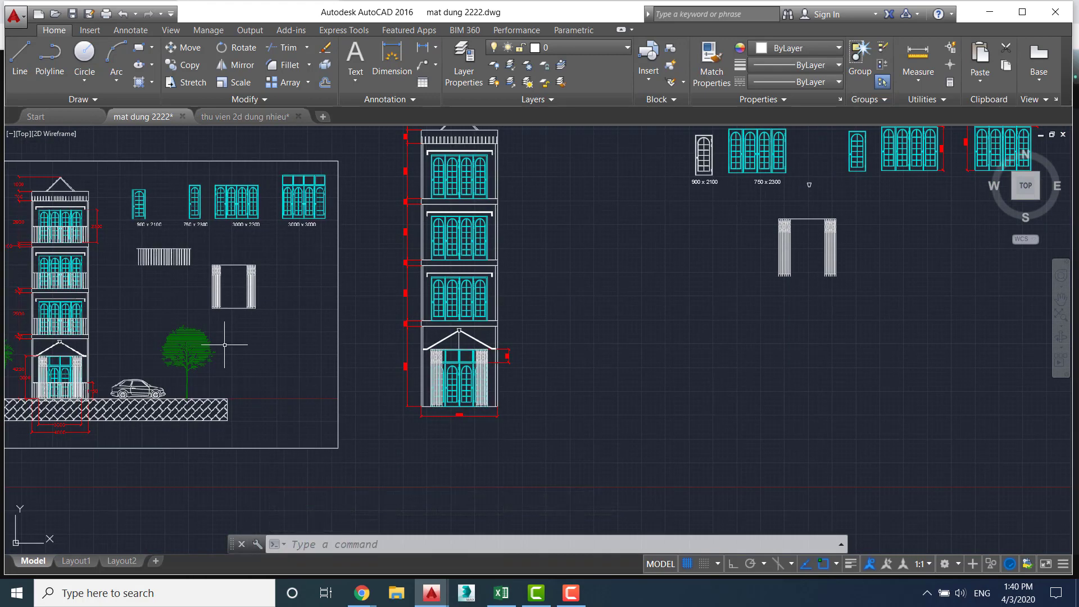
key(ctrl+s)
scroll(588, 335, up, 4)
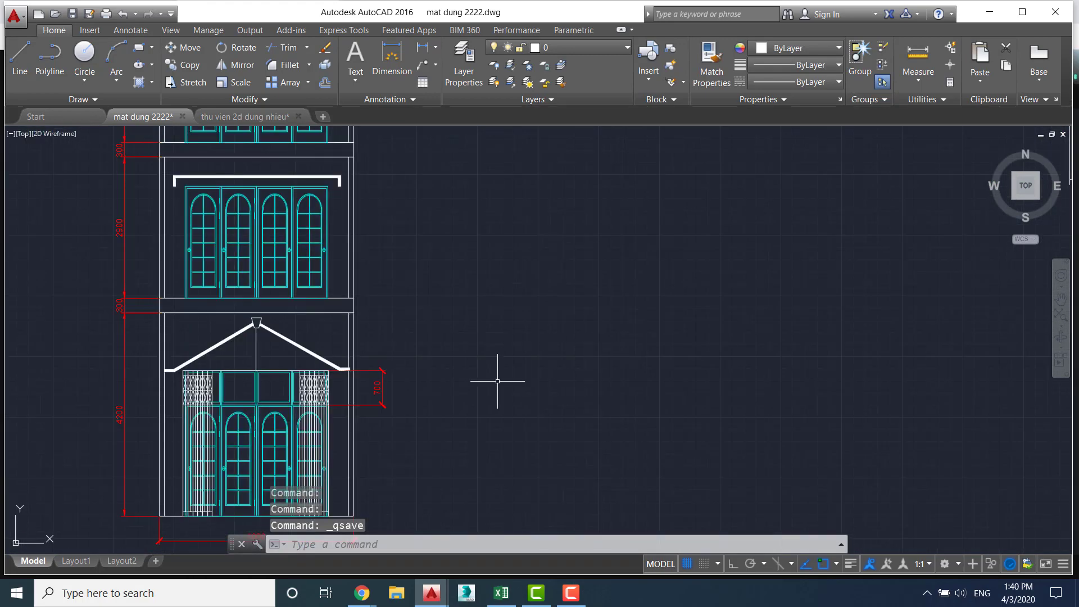
scroll(370, 428, up, 2)
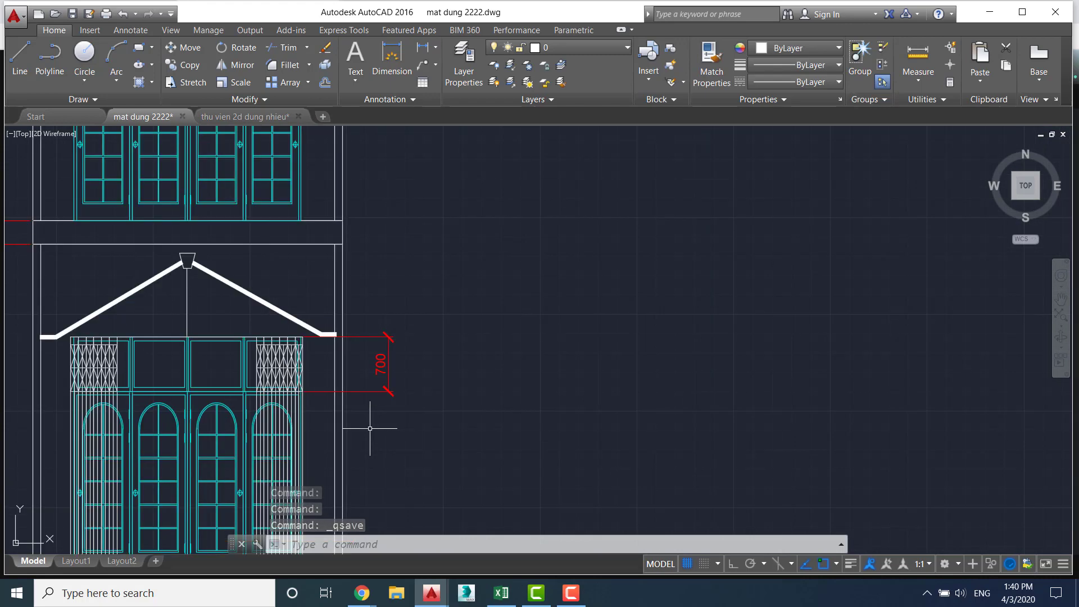
scroll(370, 422, down, 3)
scroll(441, 366, down, 2)
scroll(585, 330, up, 1)
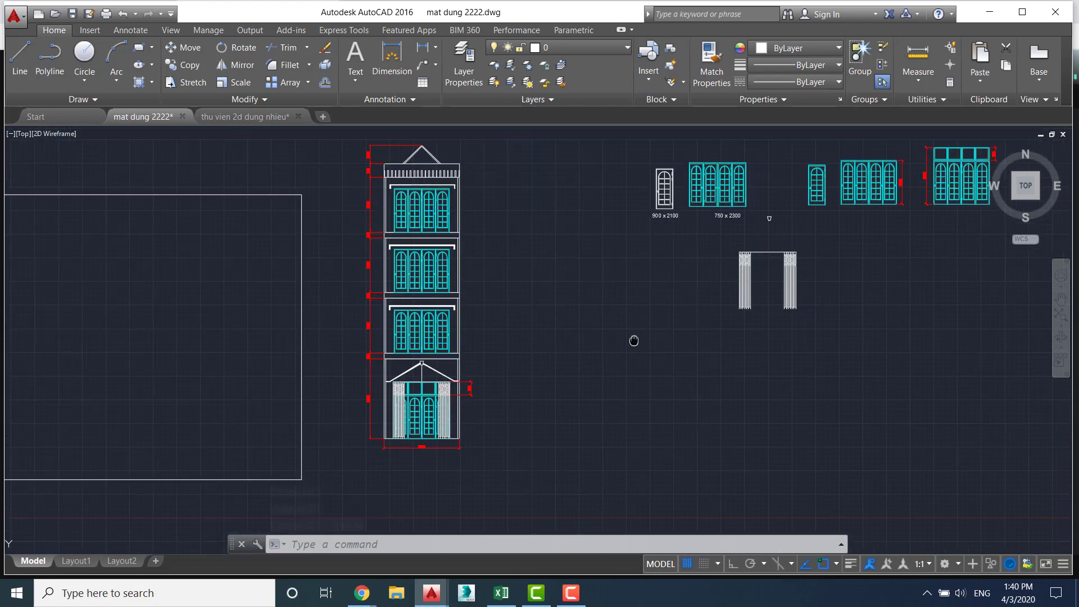
scroll(511, 301, up, 3)
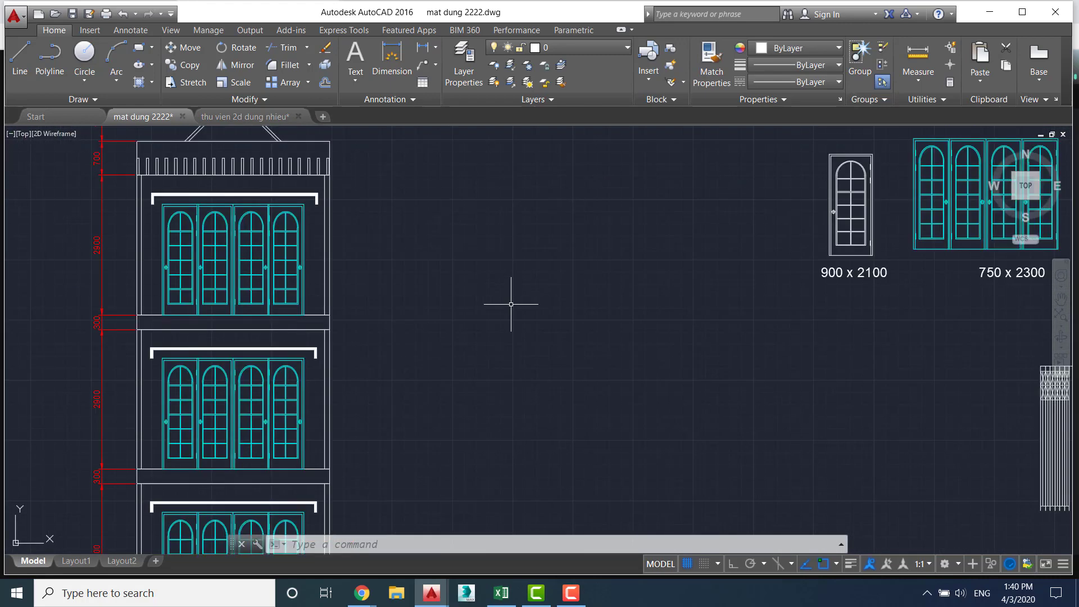
middle_drag(443, 284, 537, 319)
scroll(537, 319, down, 2)
middle_drag(939, 316, 693, 289)
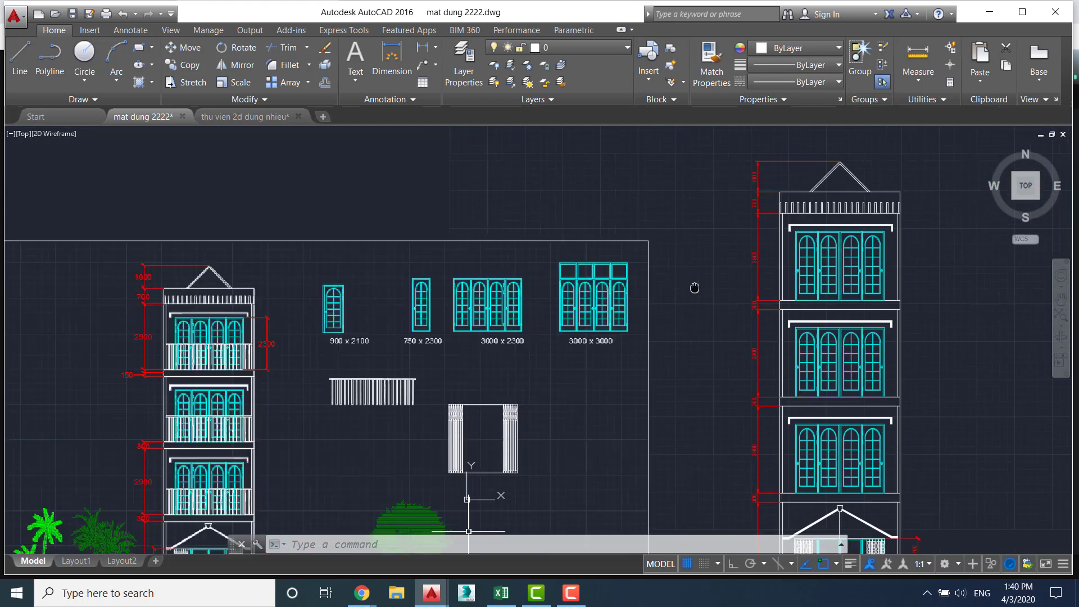
scroll(460, 301, up, 3)
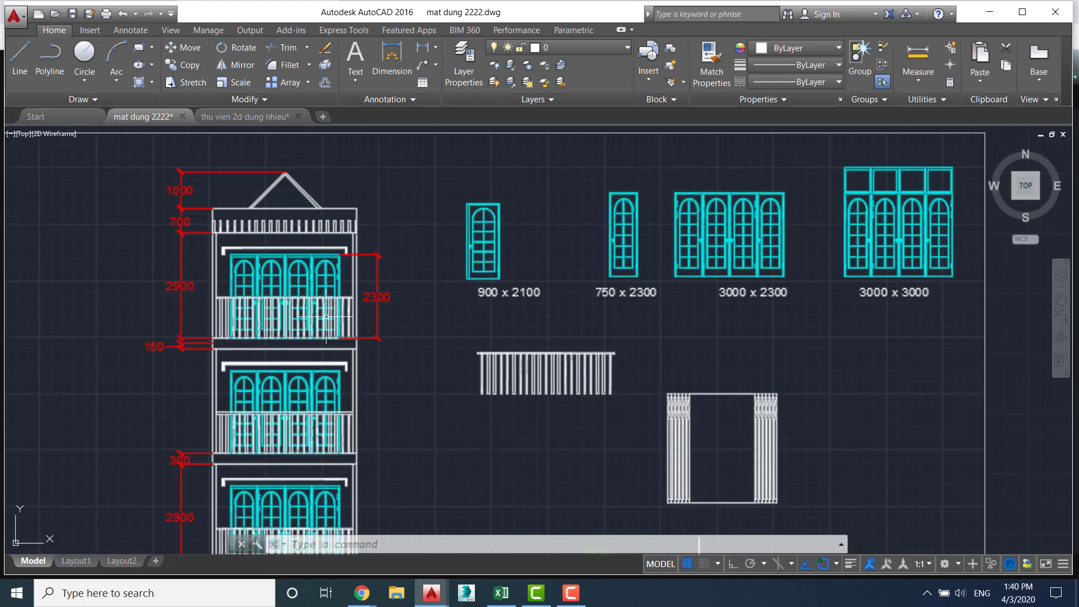
scroll(710, 307, up, 1)
middle_drag(711, 307, 444, 349)
middle_drag(609, 315, 202, 316)
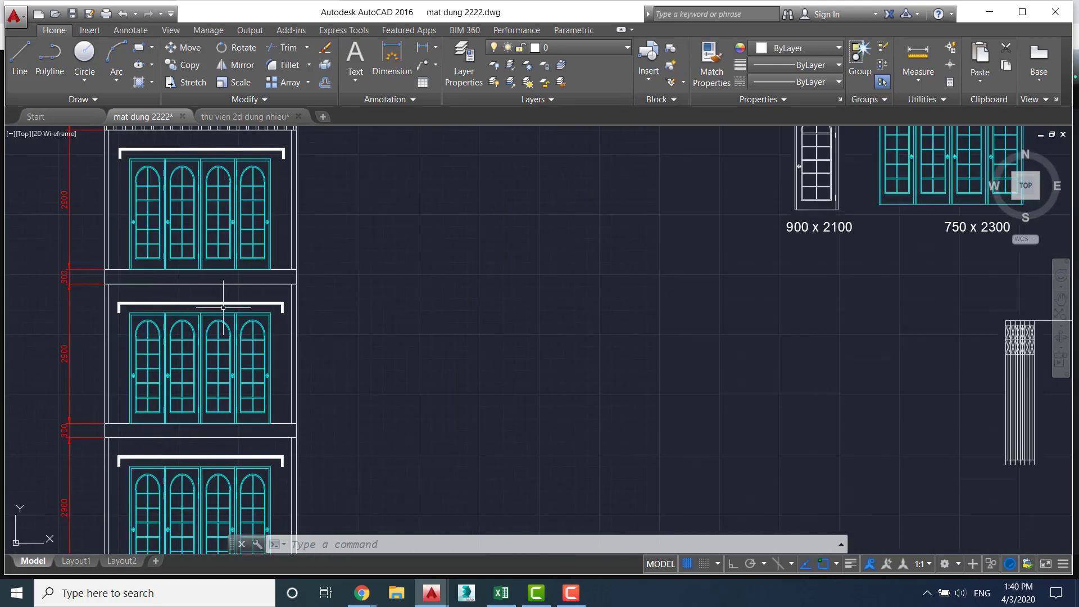
scroll(635, 292, down, 3)
middle_drag(626, 302, 624, 333)
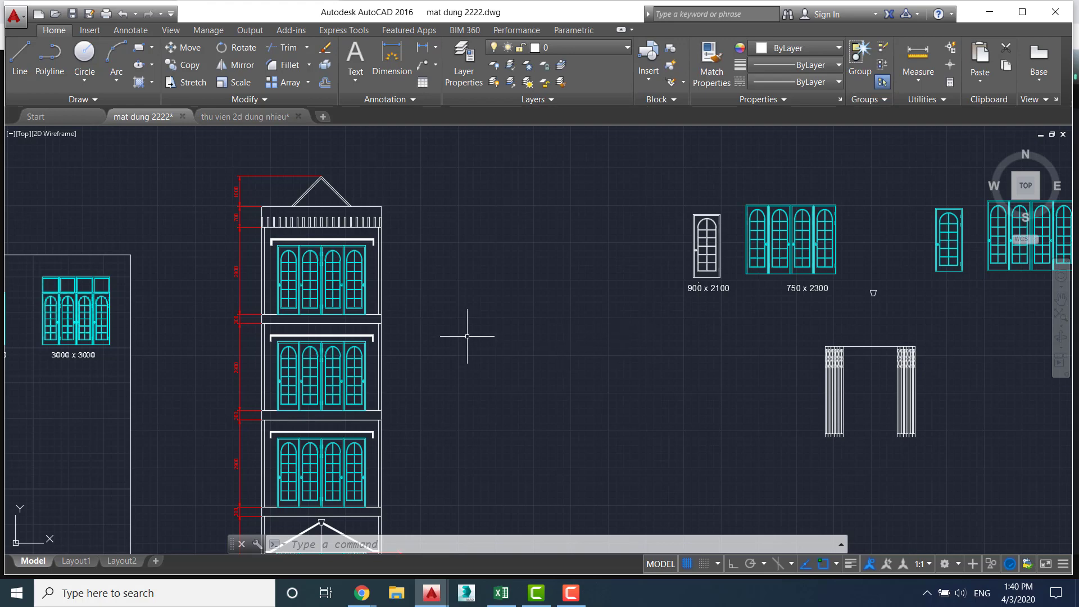
scroll(465, 339, up, 4)
scroll(496, 304, down, 2)
scroll(495, 305, down, 2)
middle_drag(499, 294, 518, 298)
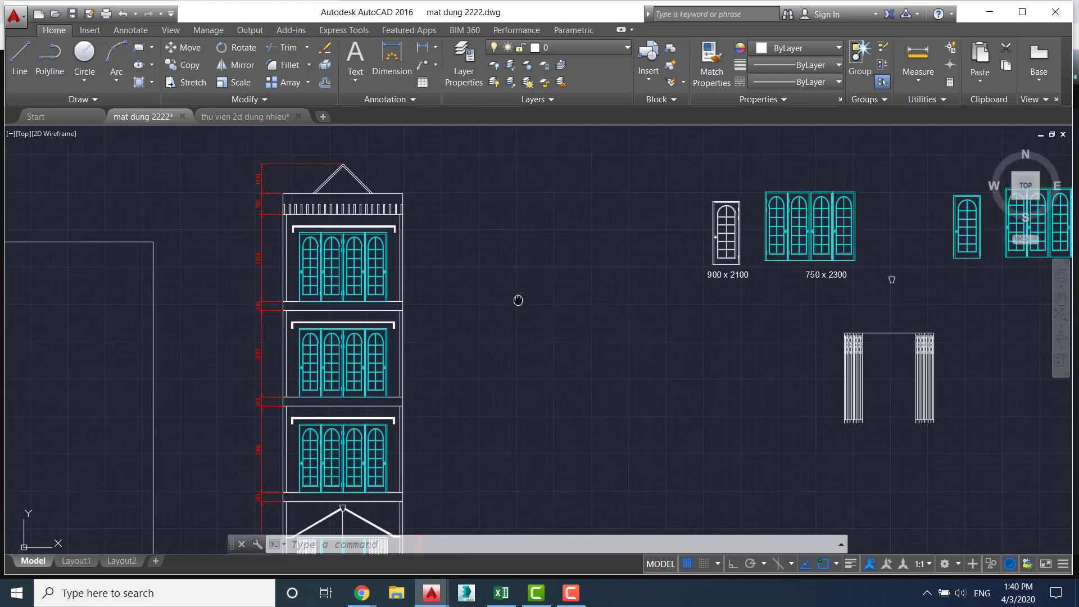
scroll(561, 359, up, 3)
middle_drag(539, 382, 590, 385)
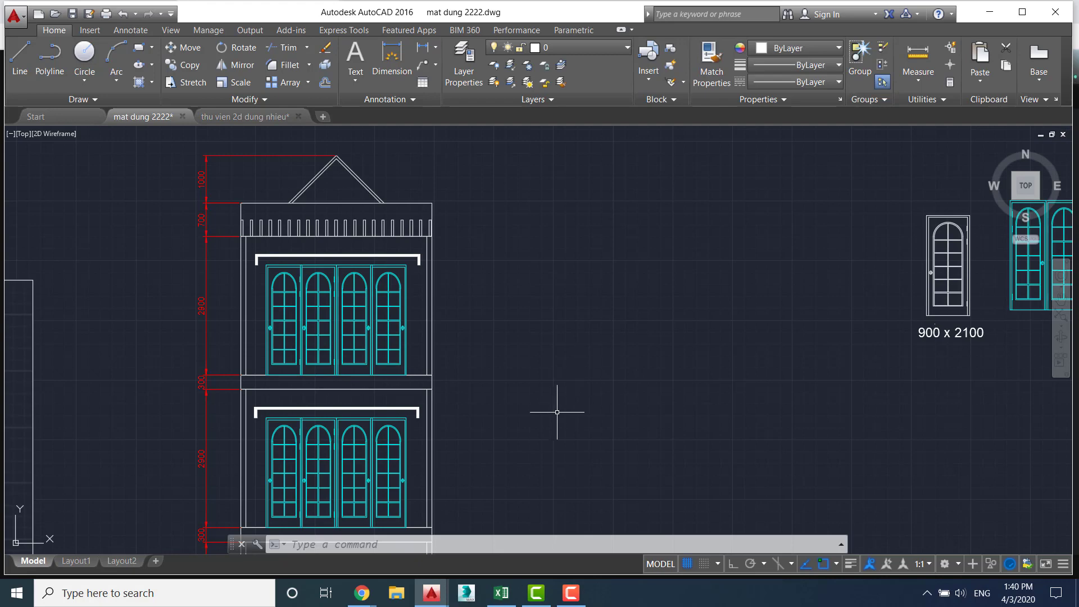
middle_drag(558, 415, 699, 224)
scroll(337, 427, down, 5)
middle_drag(313, 429, 447, 310)
scroll(404, 311, up, 5)
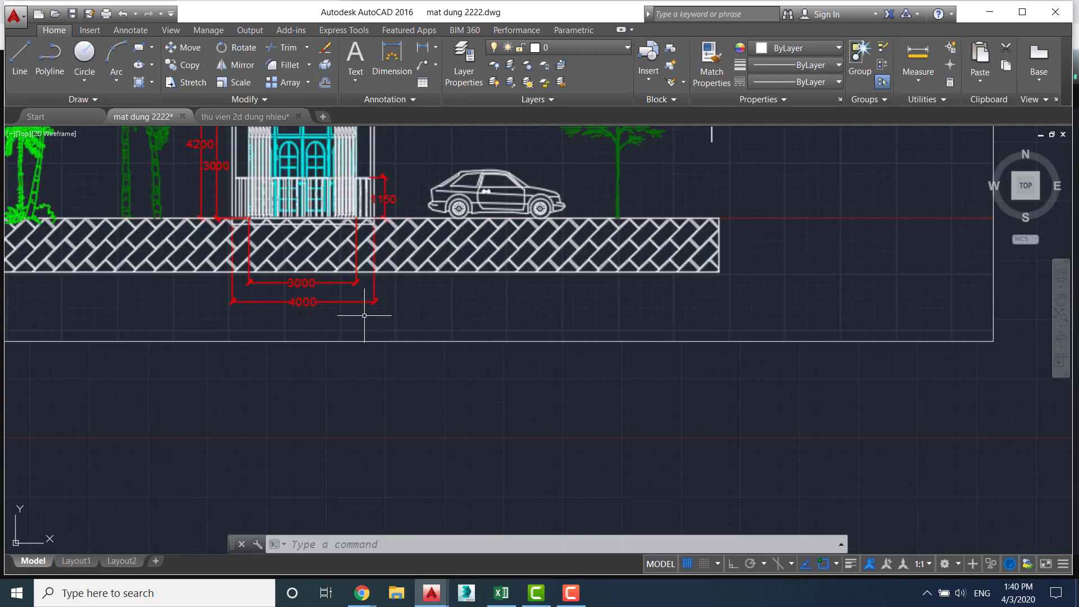
scroll(361, 337, up, 3)
scroll(682, 267, down, 3)
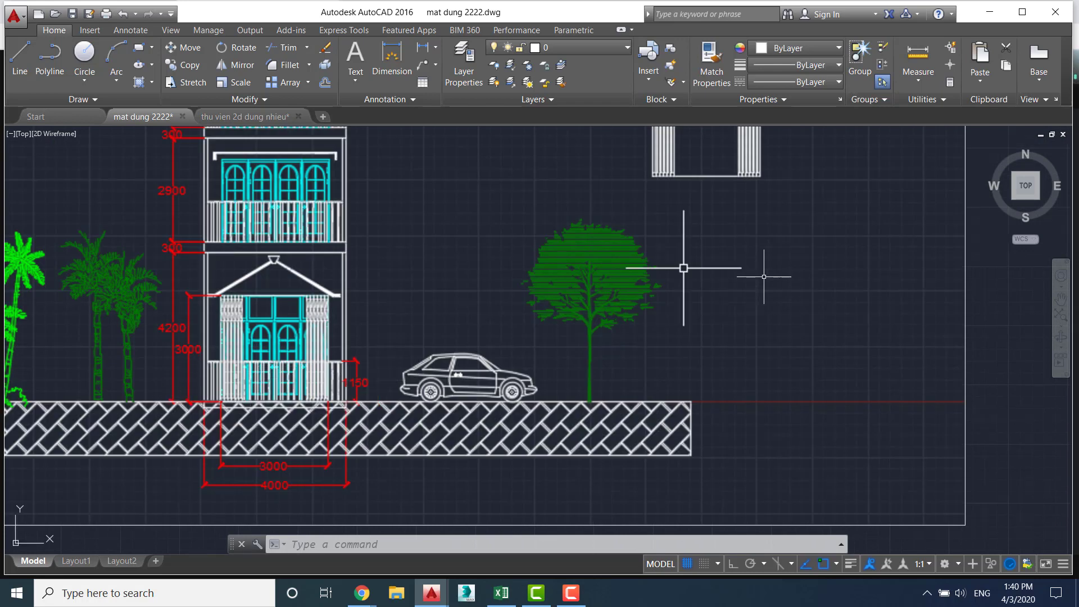
middle_drag(368, 380, 217, 283)
scroll(466, 331, up, 2)
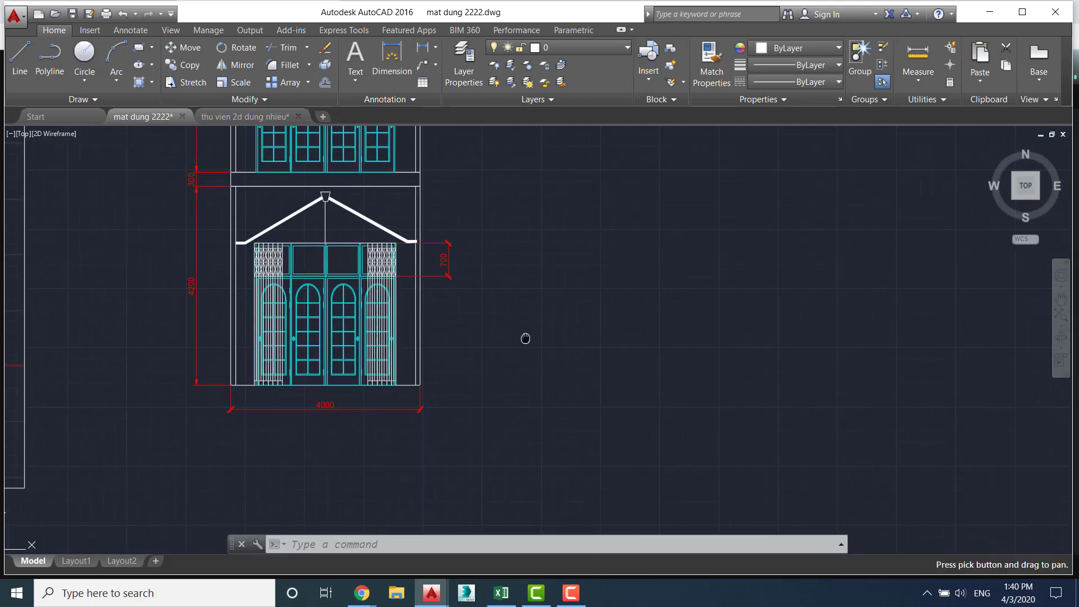
middle_drag(543, 331, 525, 338)
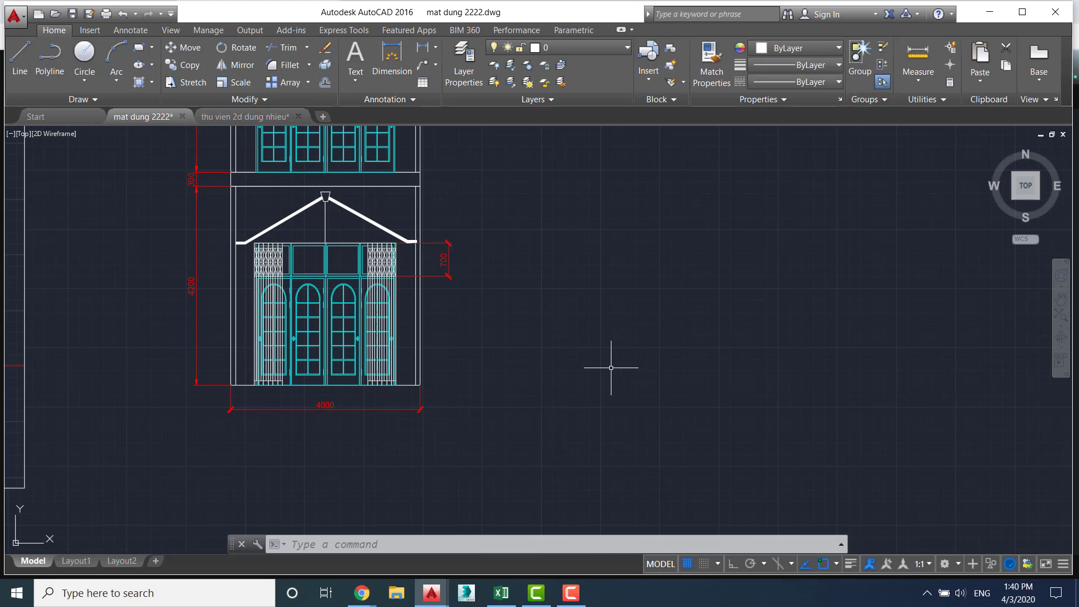
scroll(270, 371, down, 3)
middle_drag(260, 373, 643, 333)
scroll(643, 333, down, 1)
scroll(431, 335, up, 2)
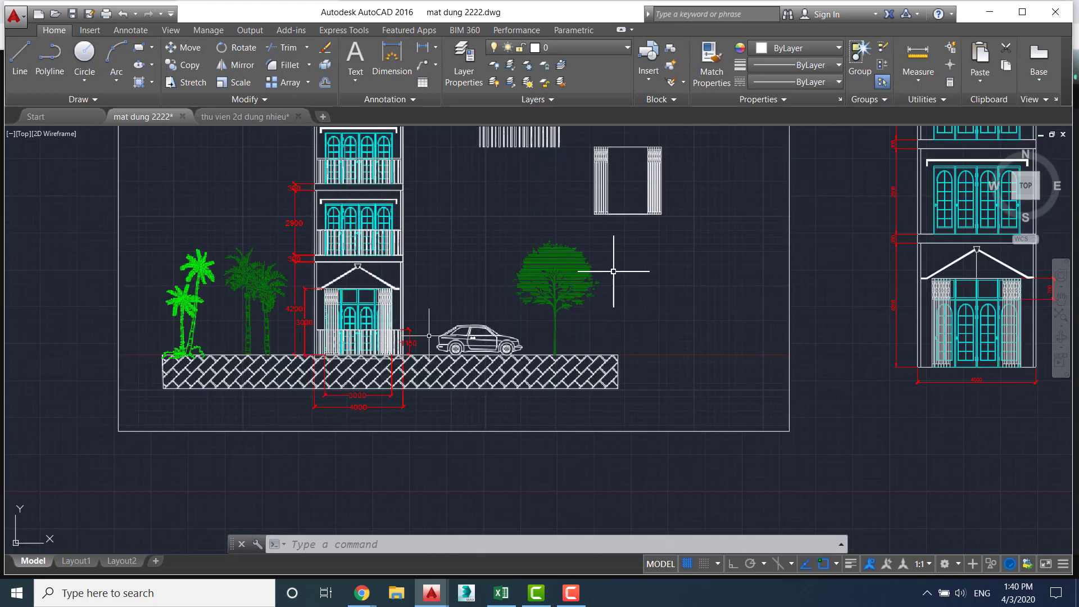
scroll(431, 335, up, 2)
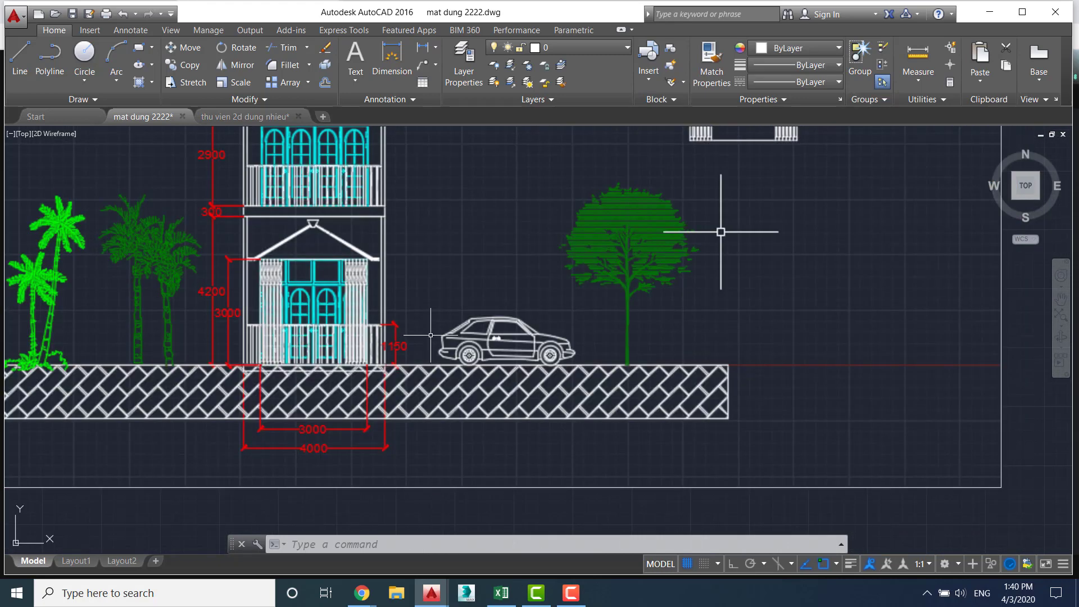
scroll(335, 349, up, 2)
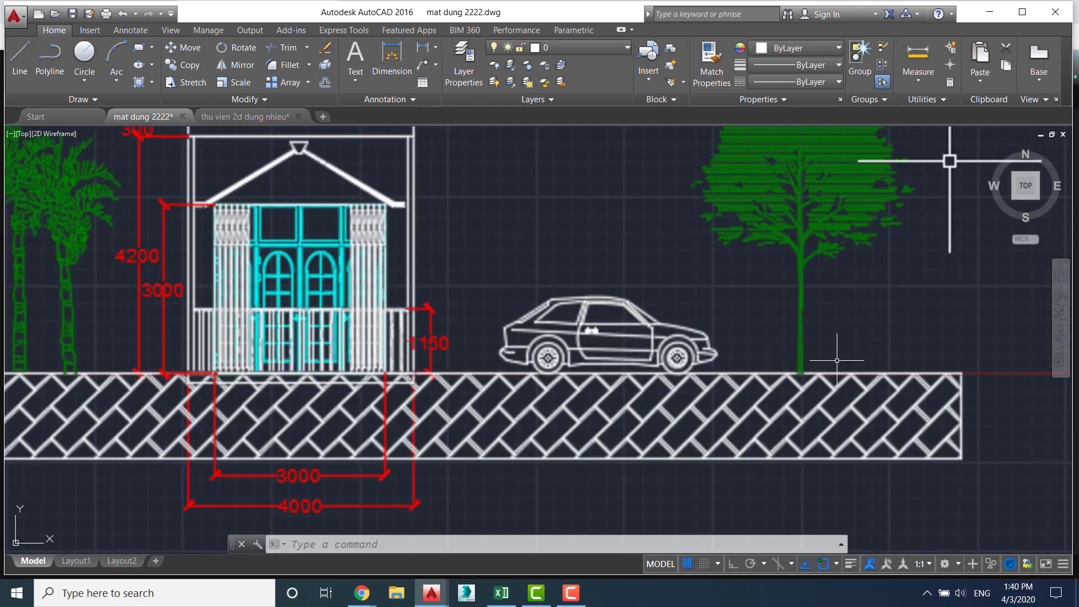
scroll(950, 346, down, 2)
scroll(998, 333, up, 1)
middle_drag(998, 332, 561, 504)
scroll(557, 494, down, 2)
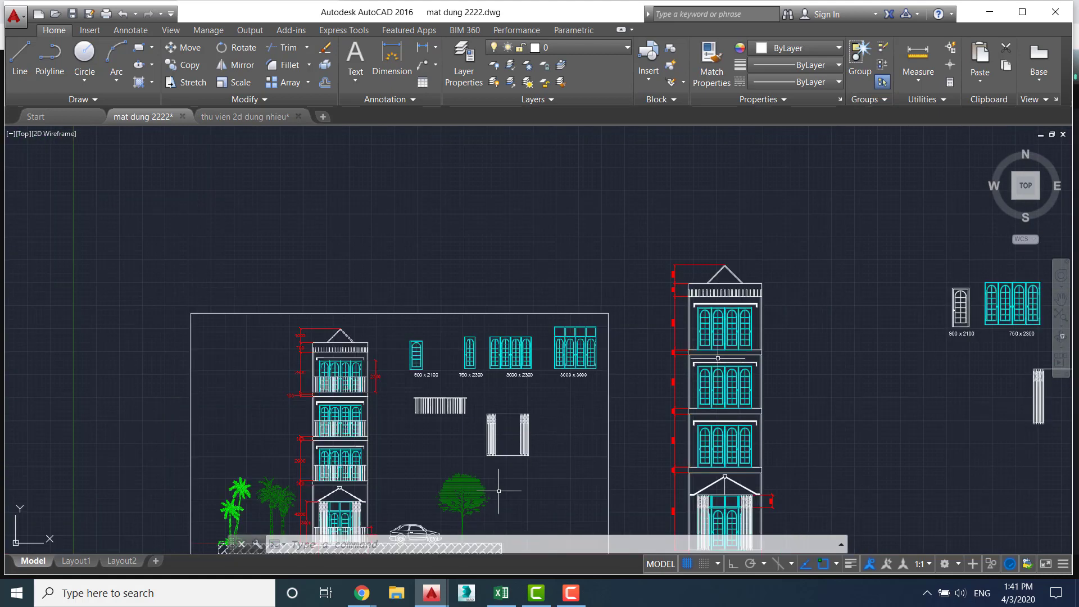
mouse_move(802, 356)
middle_down()
mouse_move(689, 341)
mouse_move(496, 231)
middle_up()
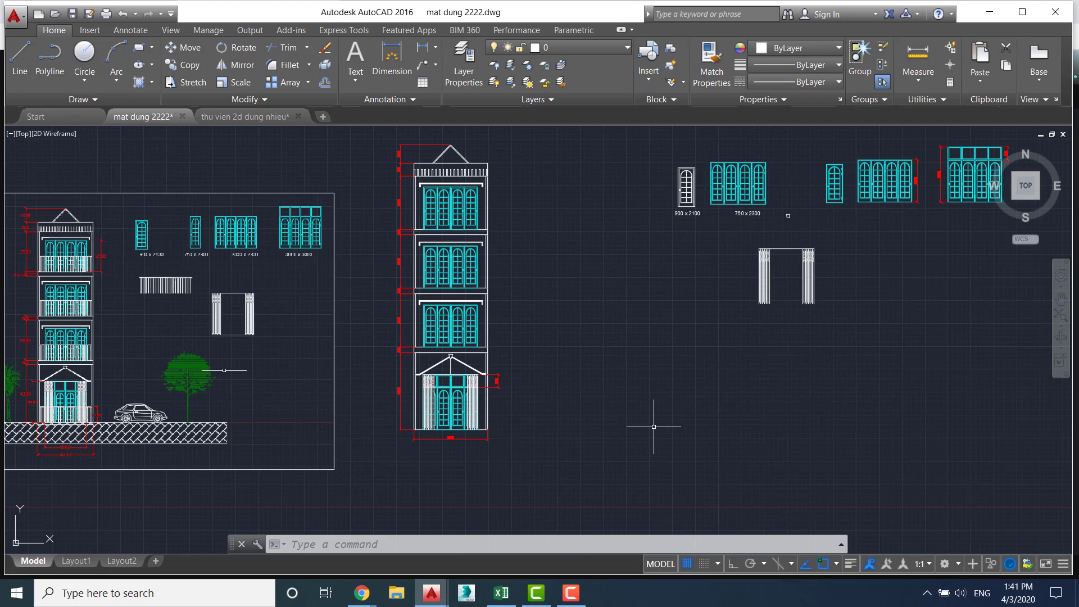
scroll(653, 427, up, 2)
scroll(417, 400, up, 1)
scroll(677, 386, up, 1)
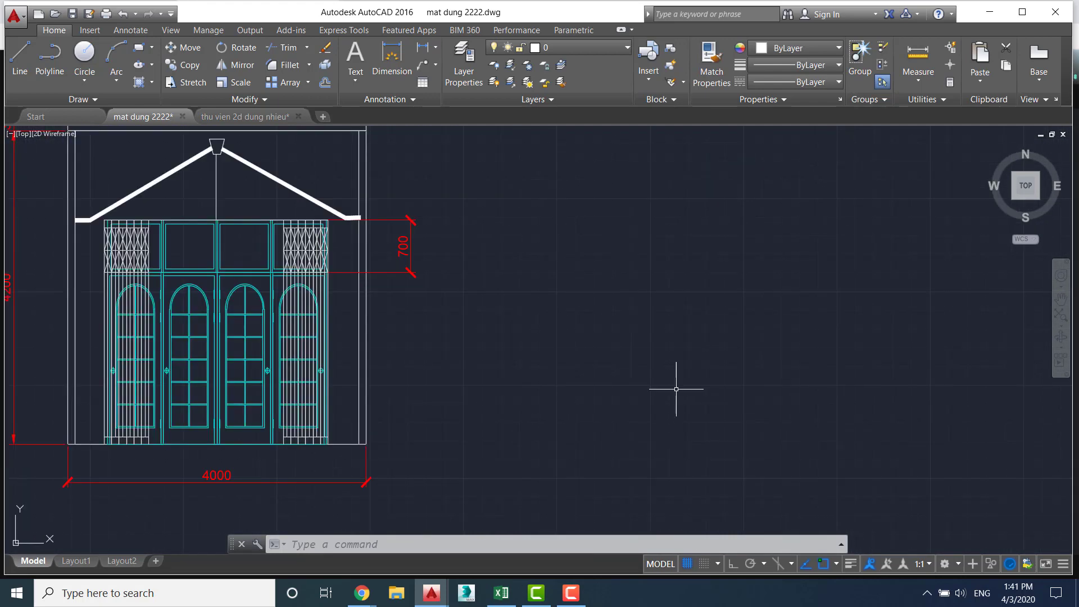
scroll(528, 407, up, 1)
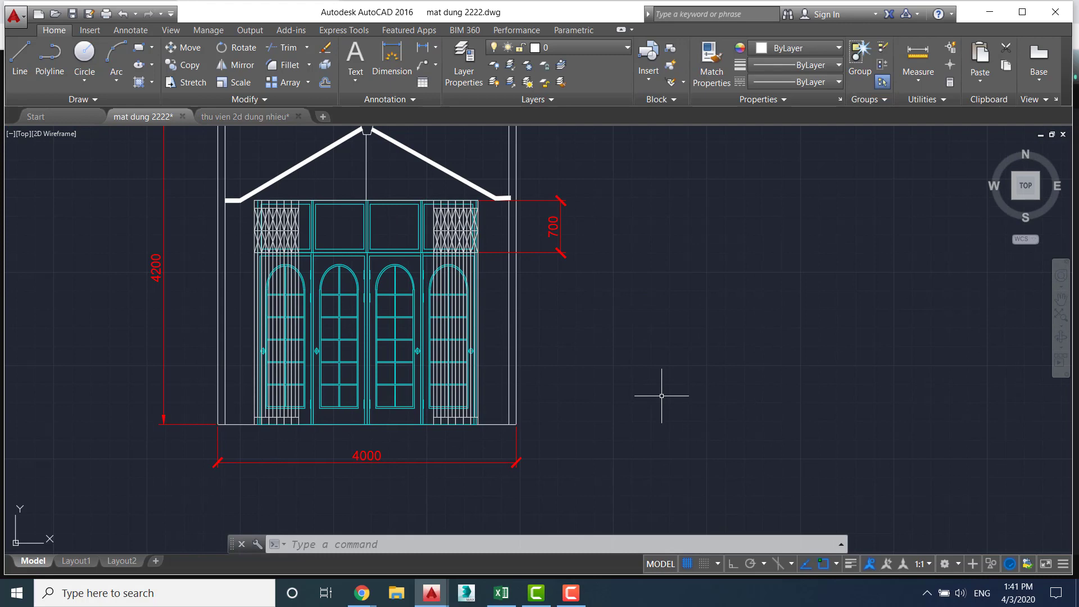
middle_drag(125, 354, 490, 382)
scroll(490, 382, up, 3)
scroll(326, 370, up, 2)
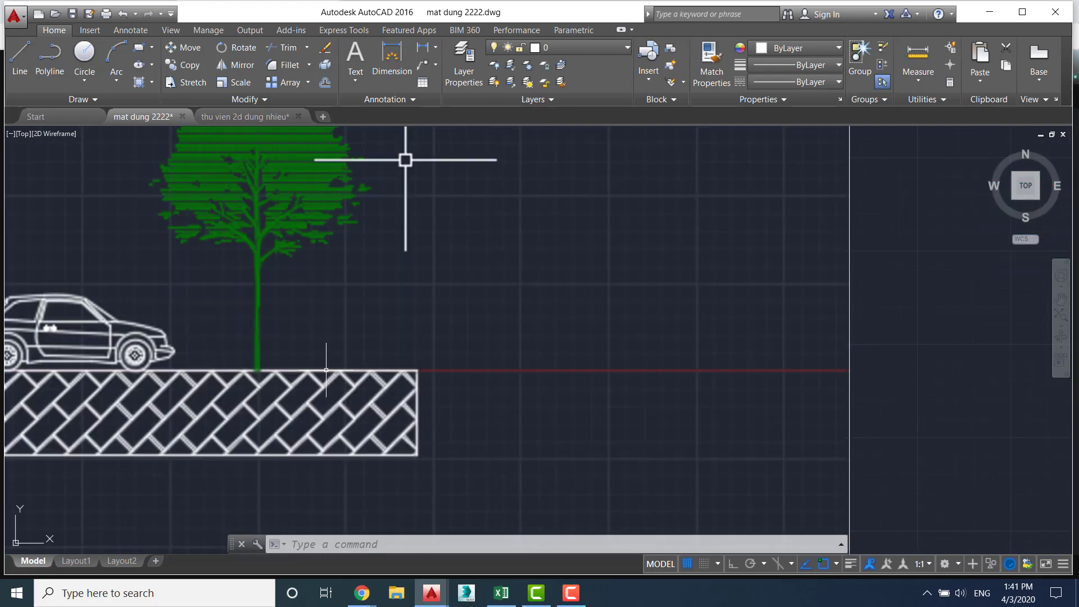
scroll(326, 371, down, 5)
middle_drag(373, 308, 373, 315)
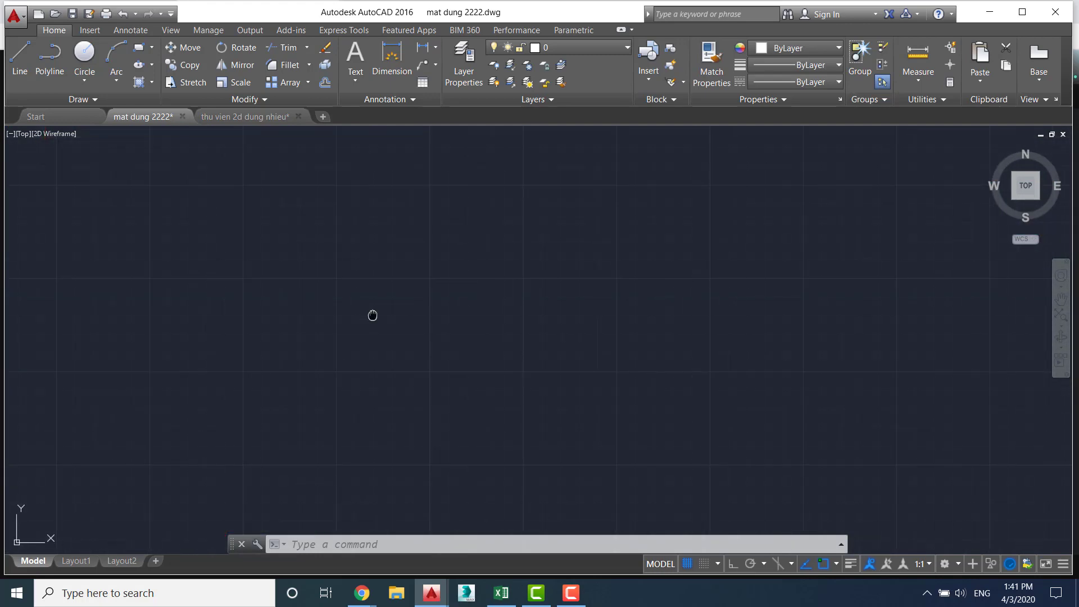
middle_drag(831, 356, 601, 375)
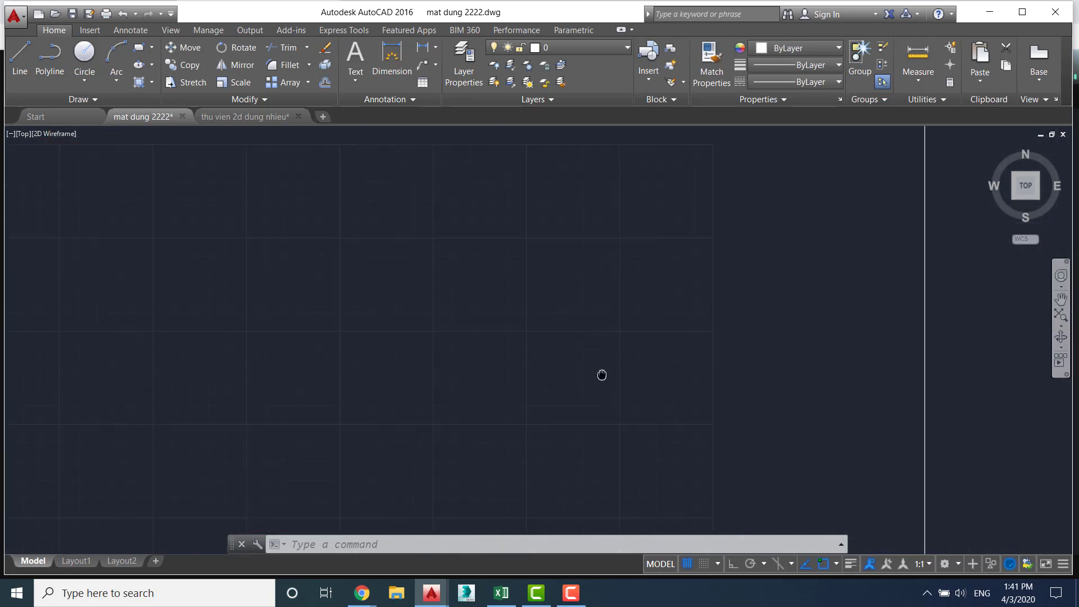
middle_drag(744, 332, 378, 313)
text(RE)
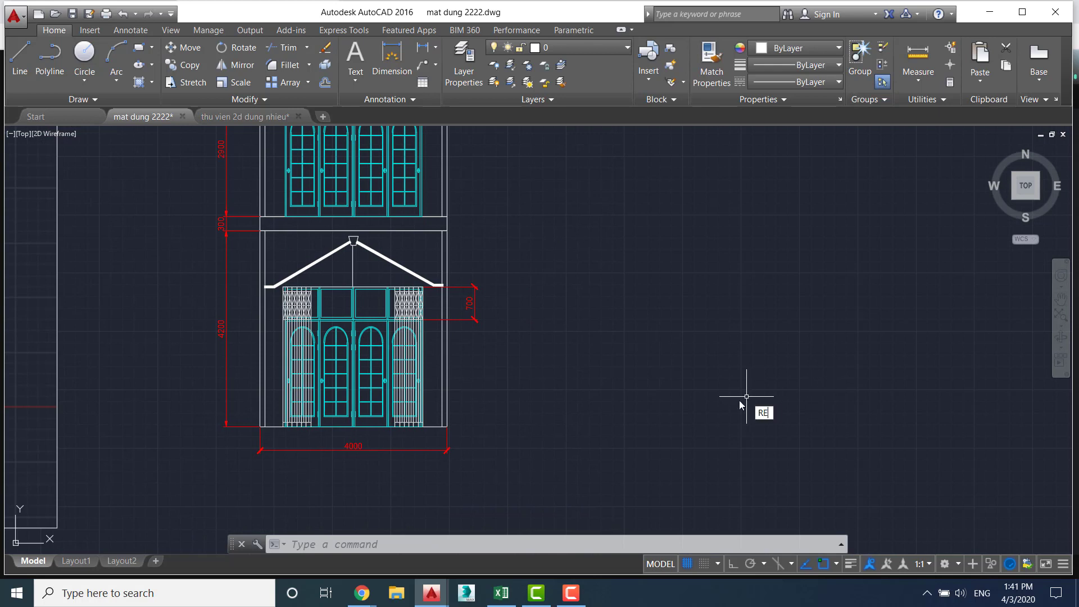
Draw a 3000 by 50 rectangle to the right of the ground-floor facade
text(C)
key(Return)
click(634, 344)
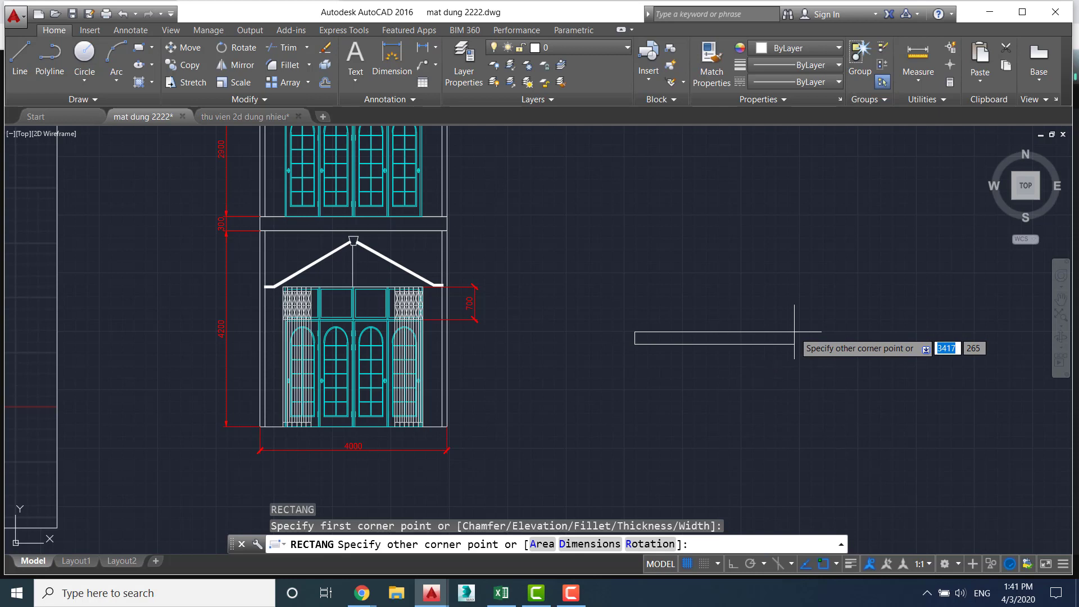
text(3)
text(000)
key(Tab)
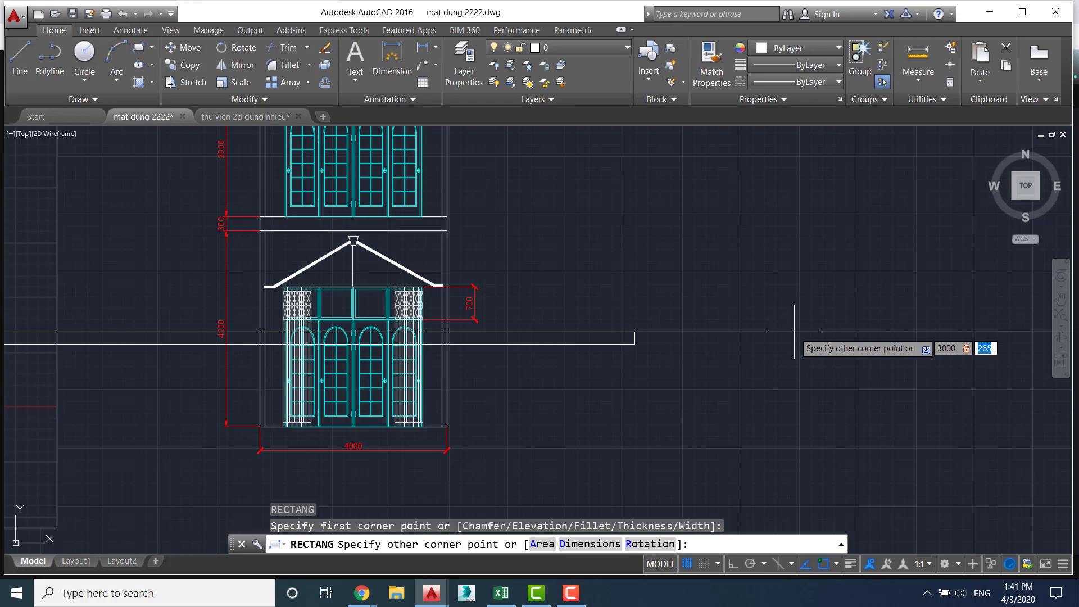
text(50)
key(Return)
Zoom and pan to bring the arched door elevation into view
scroll(743, 364, up, 2)
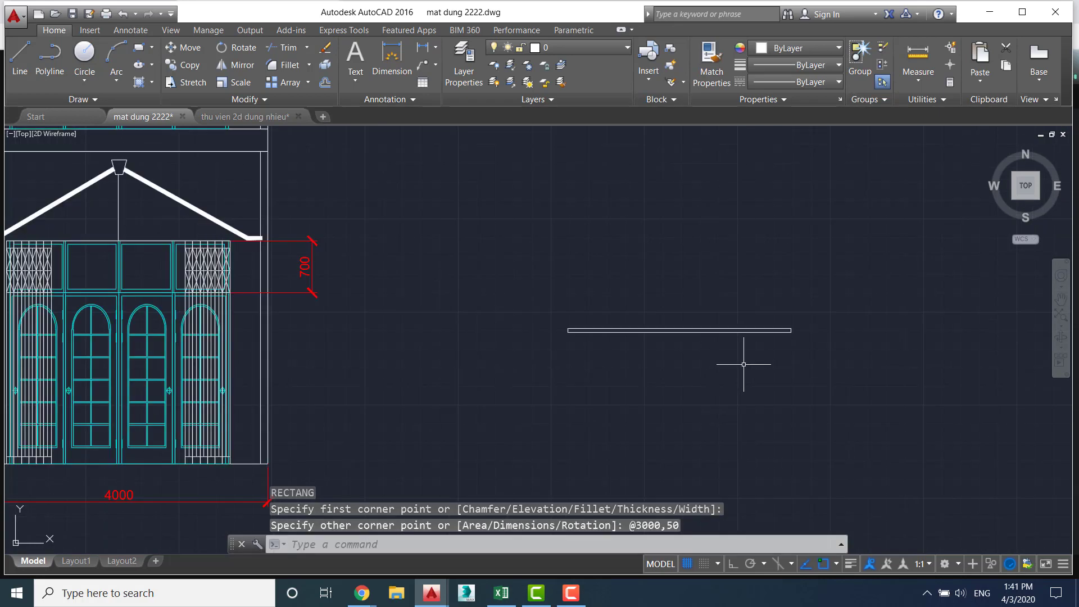
scroll(603, 318, up, 2)
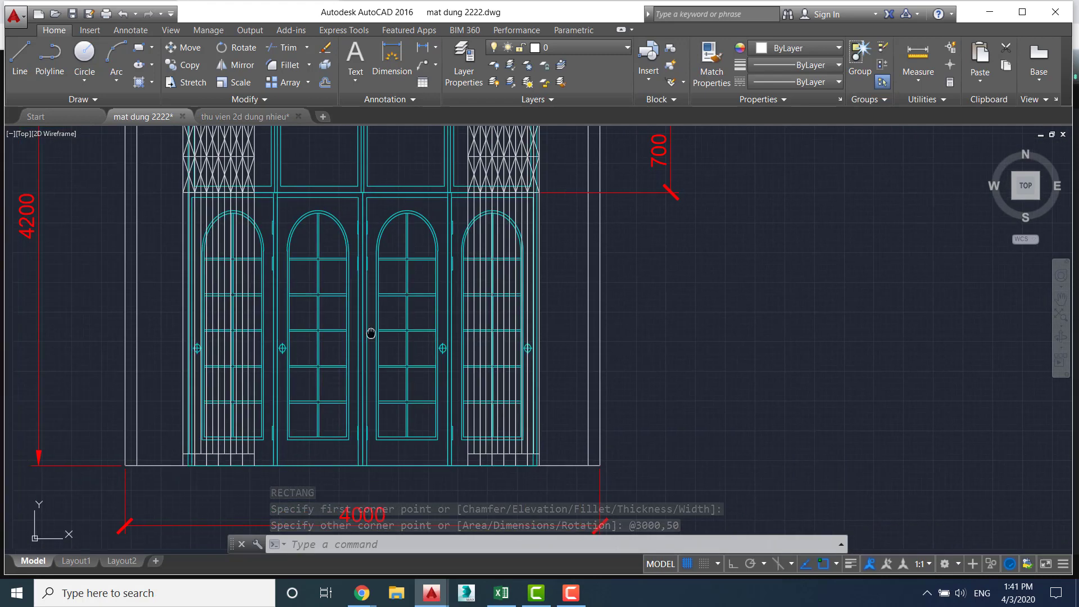
middle_drag(361, 342, 367, 324)
scroll(367, 324, up, 3)
scroll(217, 337, down, 5)
scroll(217, 337, down, 2)
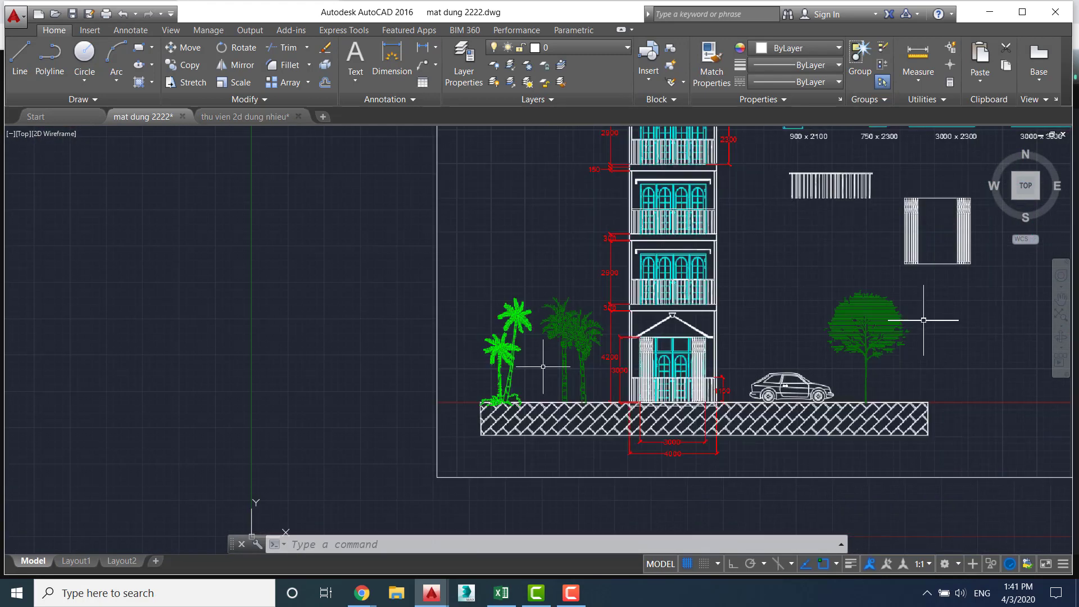
scroll(622, 339, up, 5)
scroll(622, 340, down, 5)
scroll(337, 315, up, 4)
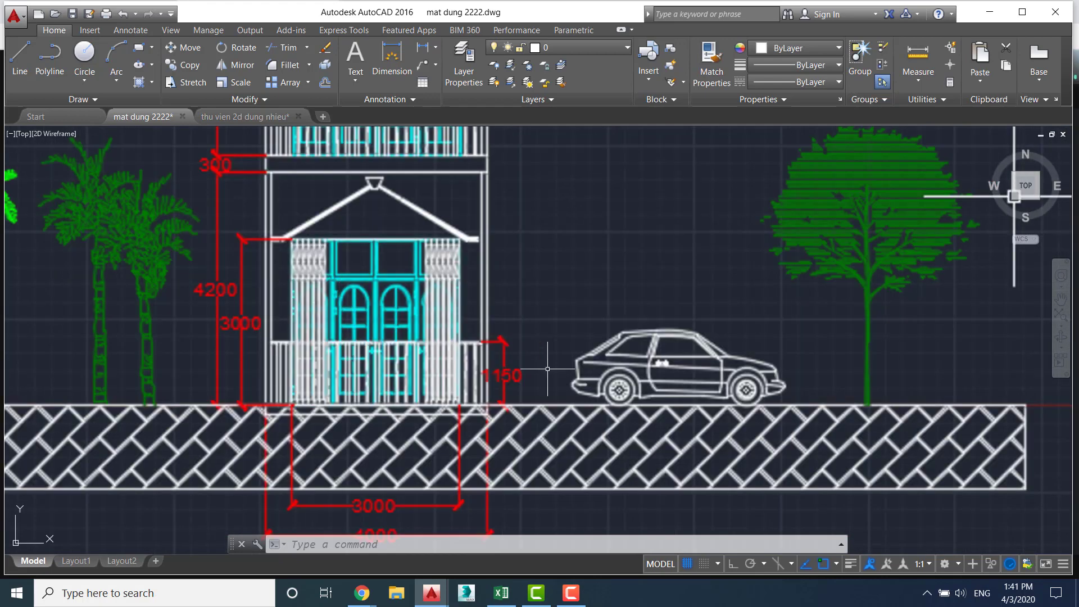
Delete the 3000-long strip rectangle beside the door elevation
middle_drag(552, 350, 550, 287)
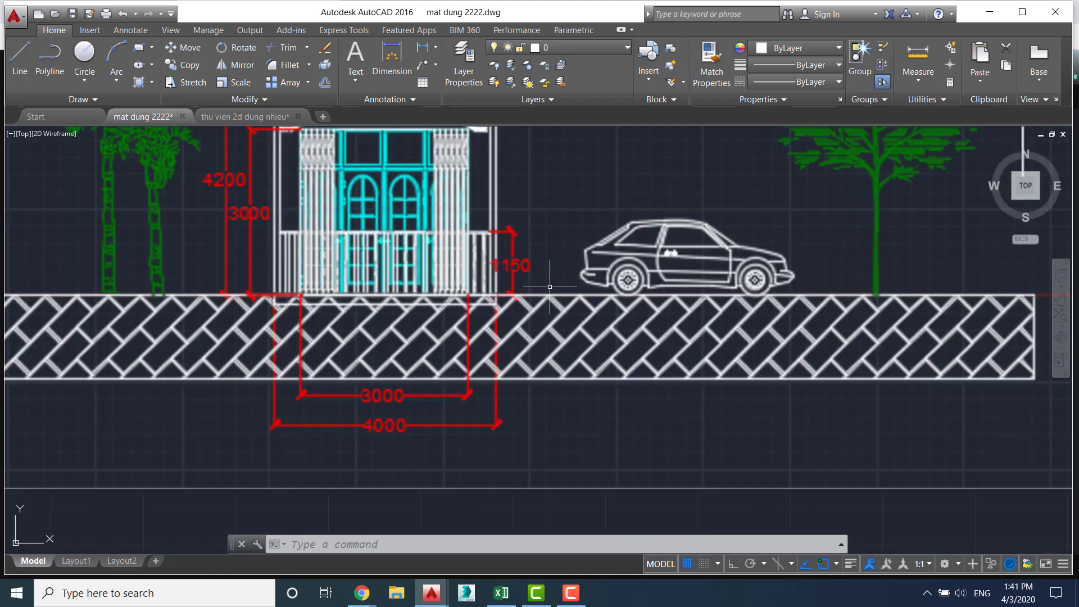
scroll(815, 247, down, 4)
mouse_move(903, 181)
middle_down()
mouse_move(282, 294)
mouse_move(377, 290)
middle_up()
scroll(282, 294, up, 2)
scroll(457, 320, up, 2)
middle_drag(586, 283, 493, 320)
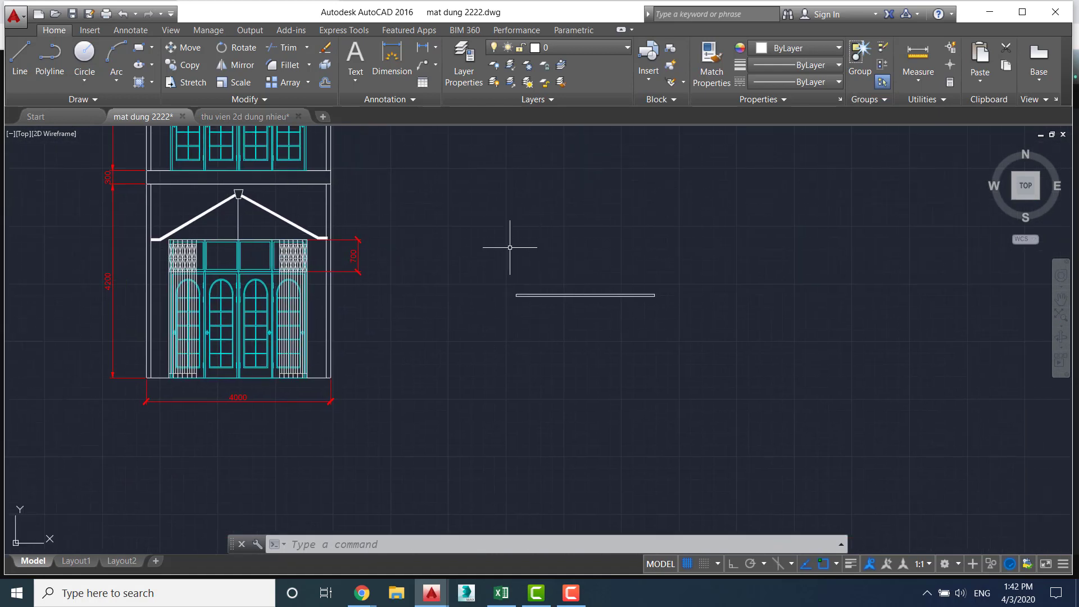
click(491, 254)
click(729, 316)
key(Delete)
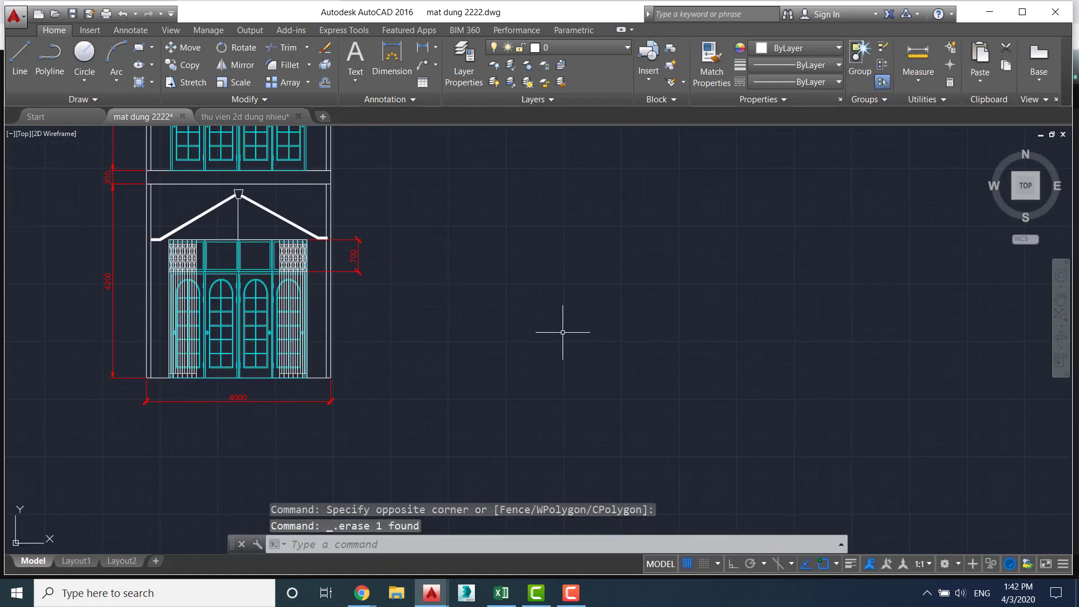
text(REC)
Draw a 3800 by 50 rectangle beside the facade in its place
key(Return)
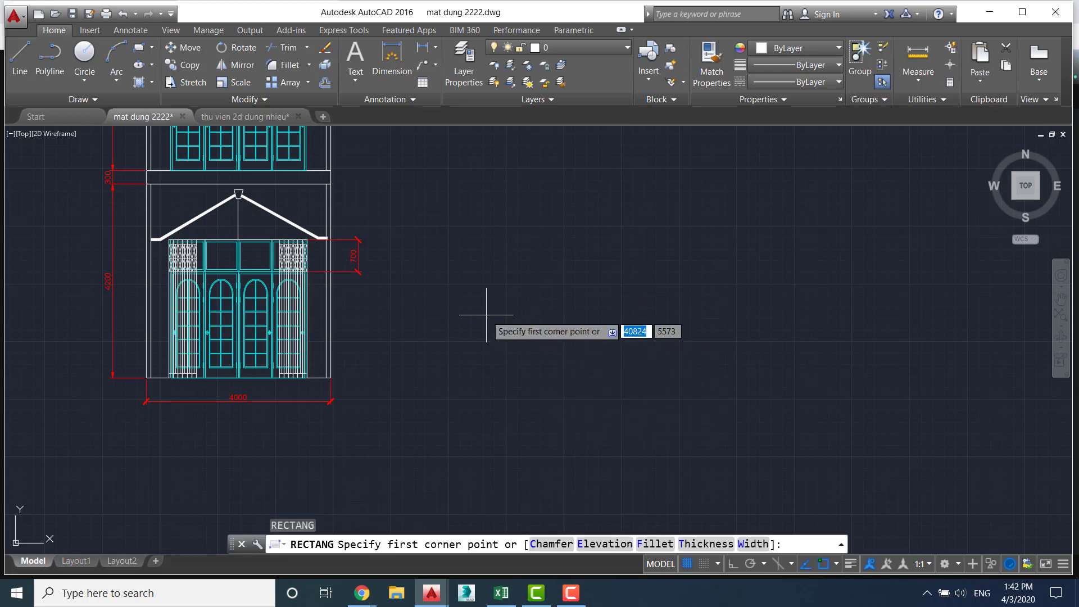
click(505, 285)
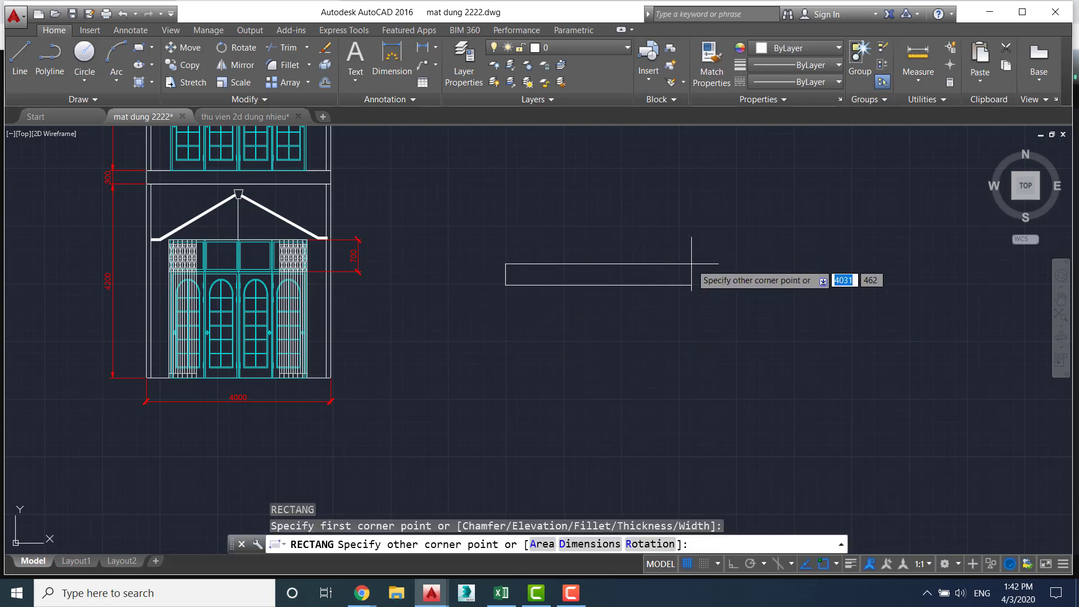
text(3800)
key(Tab)
text(0)
key(Return)
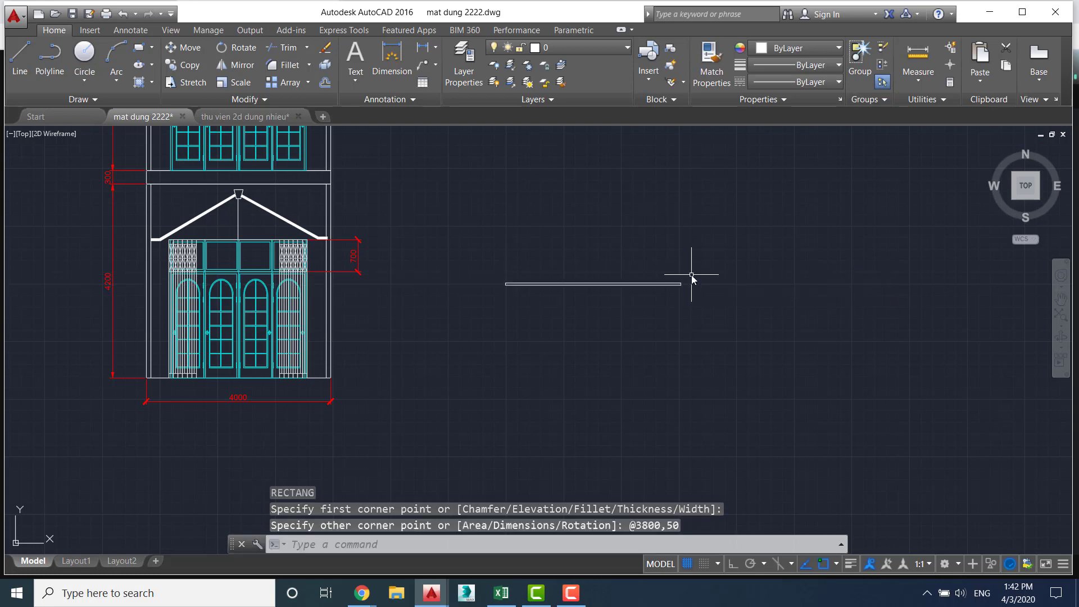
scroll(543, 323, up, 2)
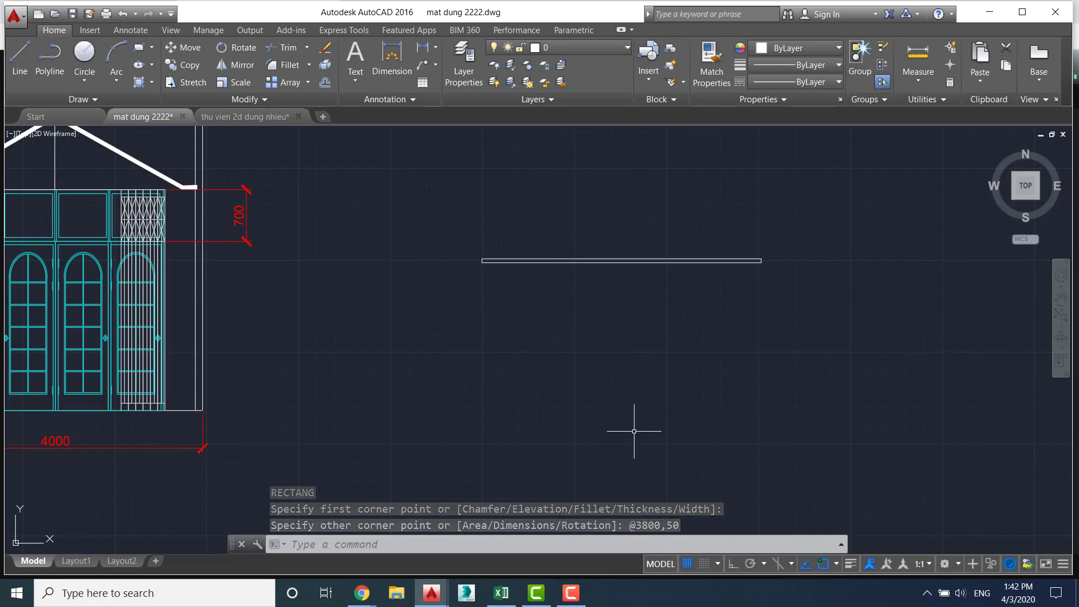
Draw a 50 by 1100 vertical rectangle below the strip, after cancelling a misplaced start
text(REC)
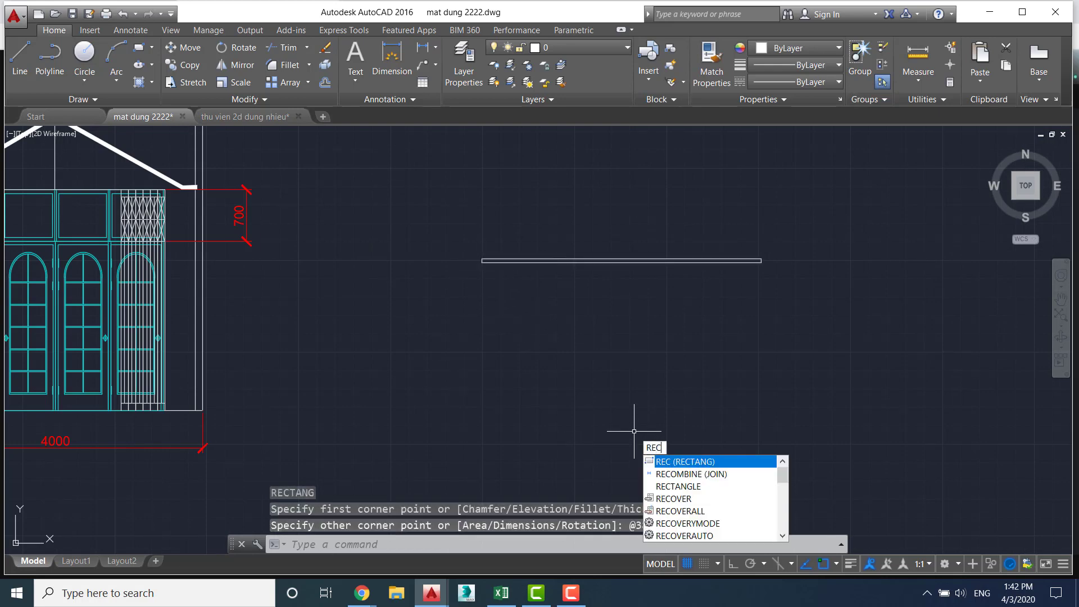
key(Return)
scroll(494, 300, up, 2)
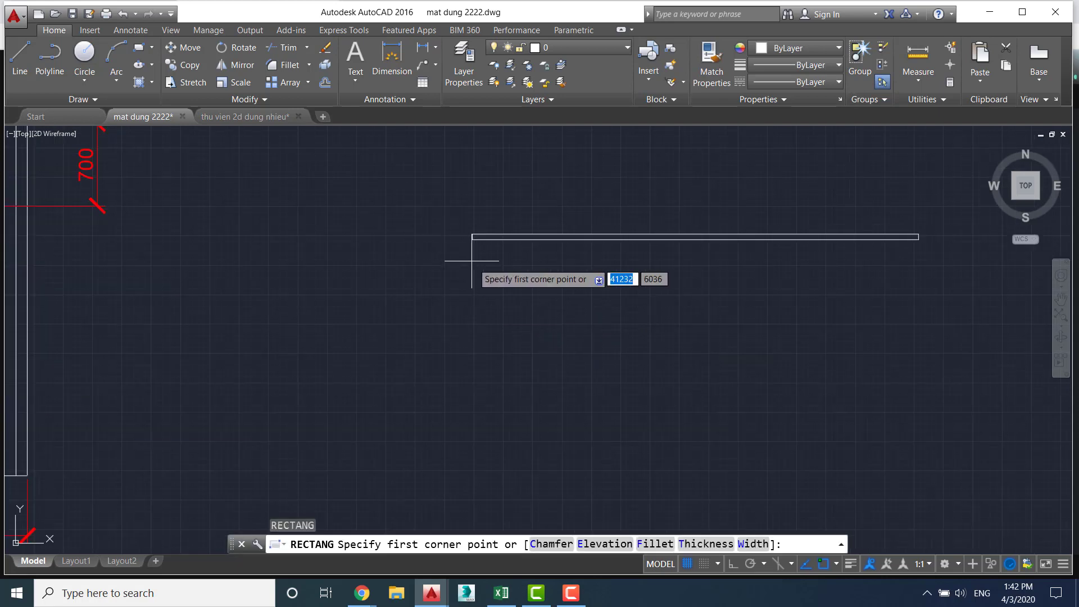
click(472, 239)
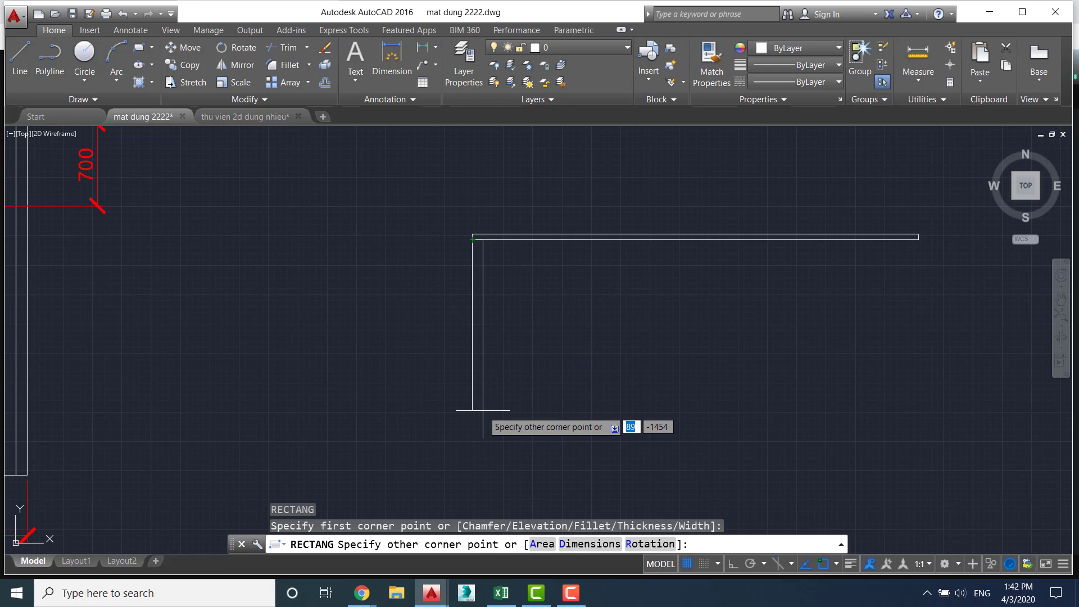
key(Escape)
text(REC)
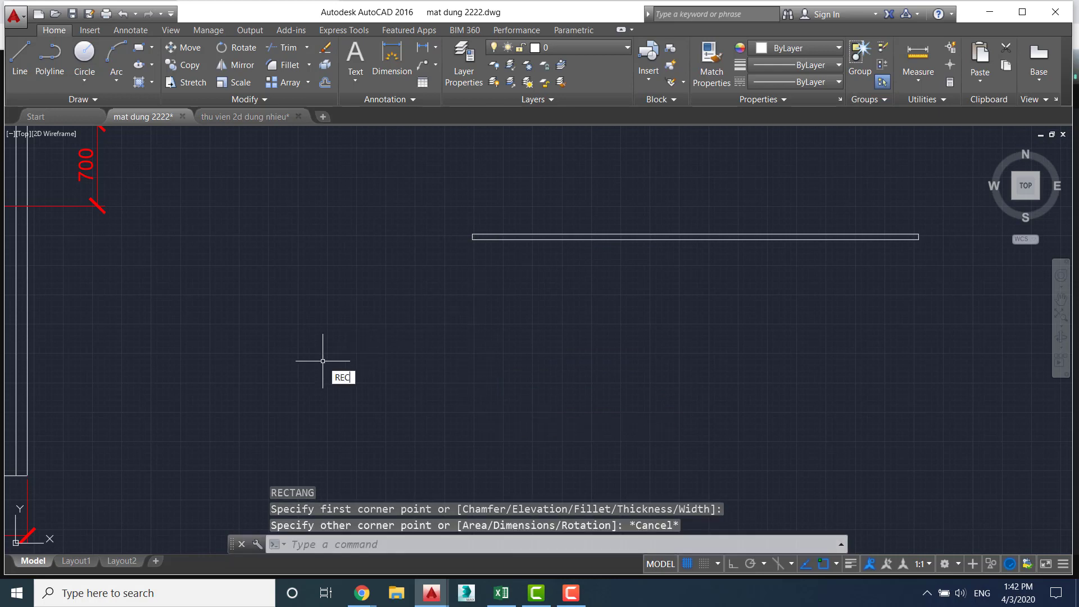
key(Return)
click(266, 429)
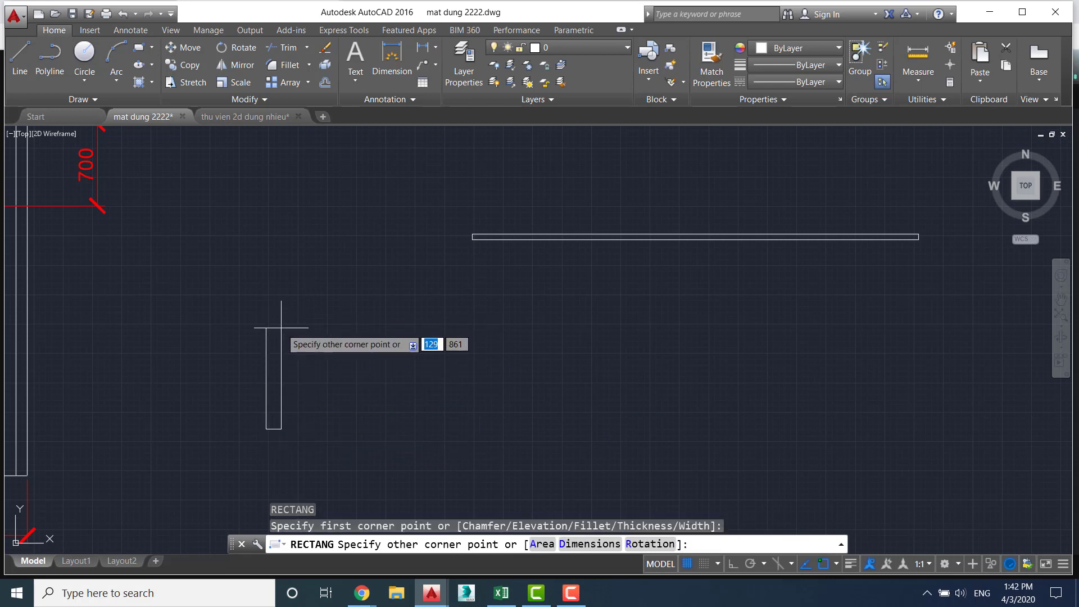
text(50)
key(Tab)
text(1100)
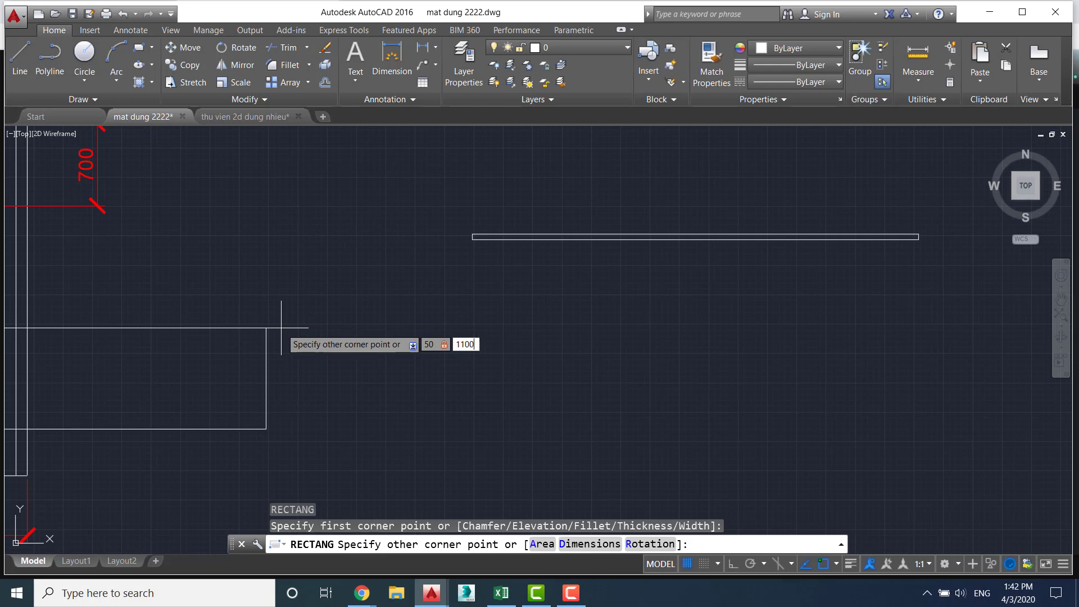
key(Return)
text(M)
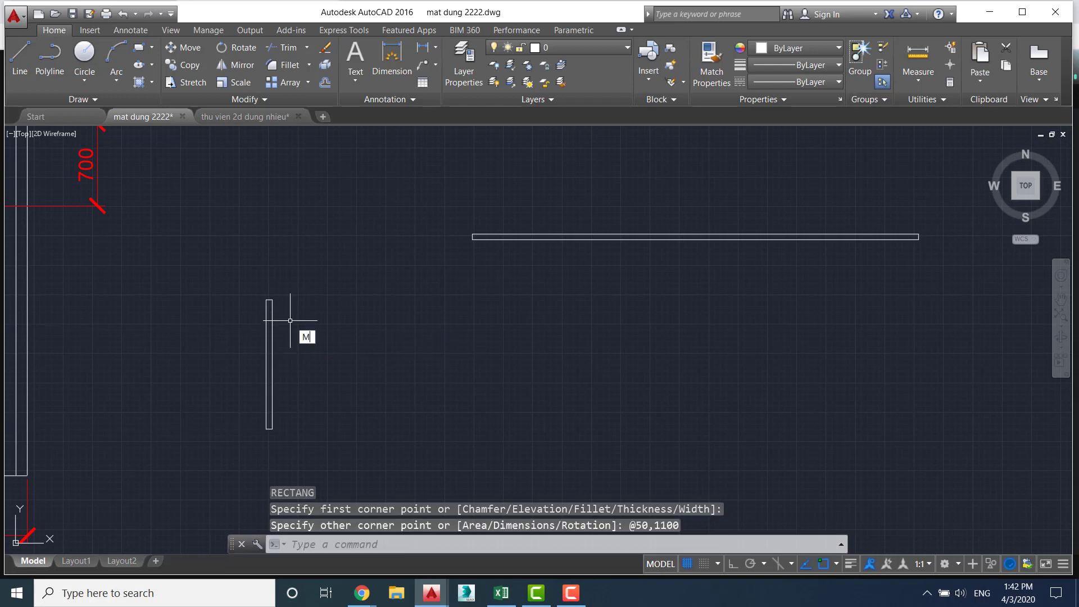
Move the post by its top-left corner to hang under the strip's left end
key(Return)
click(247, 282)
click(307, 434)
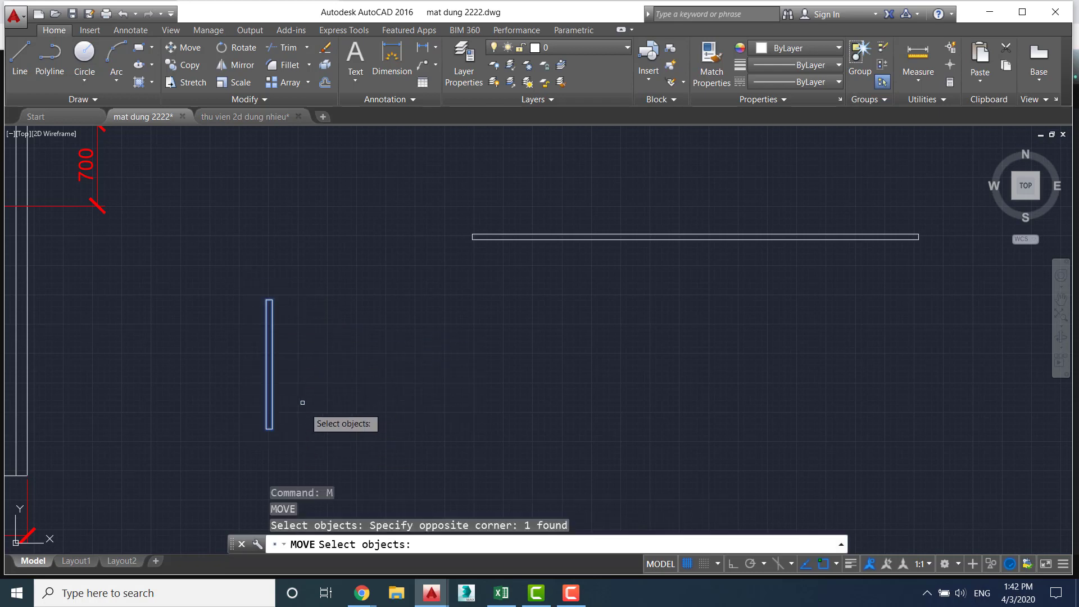
key(Return)
middle_drag(299, 297, 276, 317)
scroll(241, 322, up, 2)
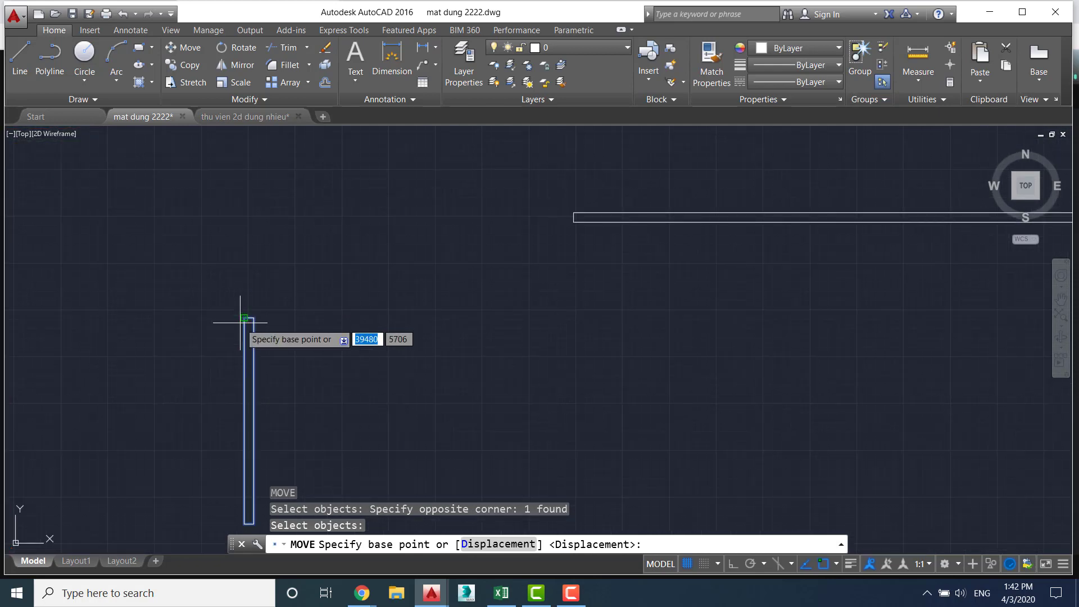
click(244, 318)
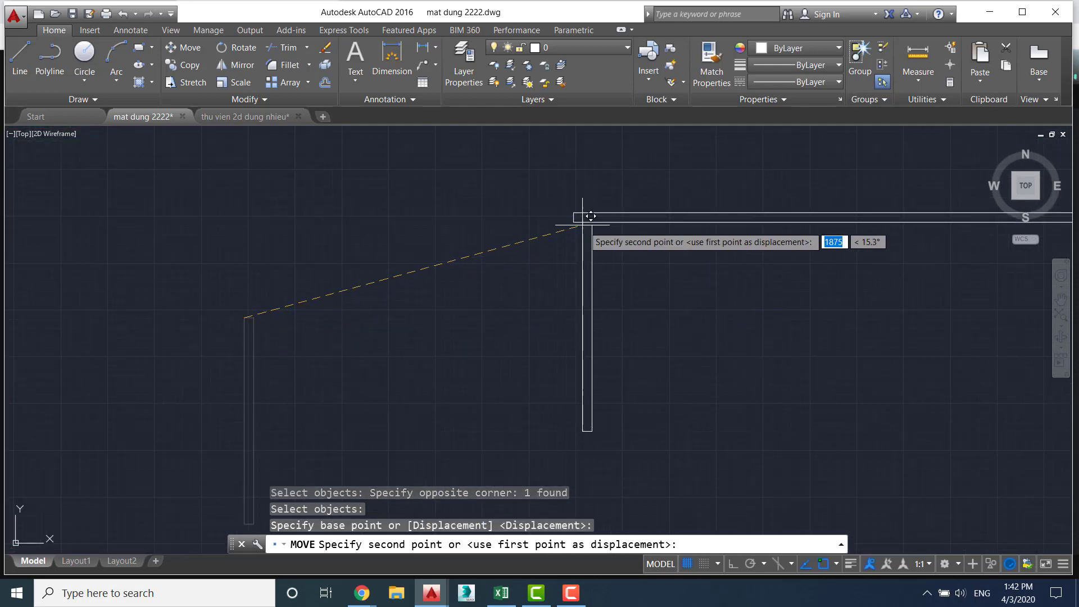
click(574, 222)
key(Escape)
middle_drag(681, 302, 405, 261)
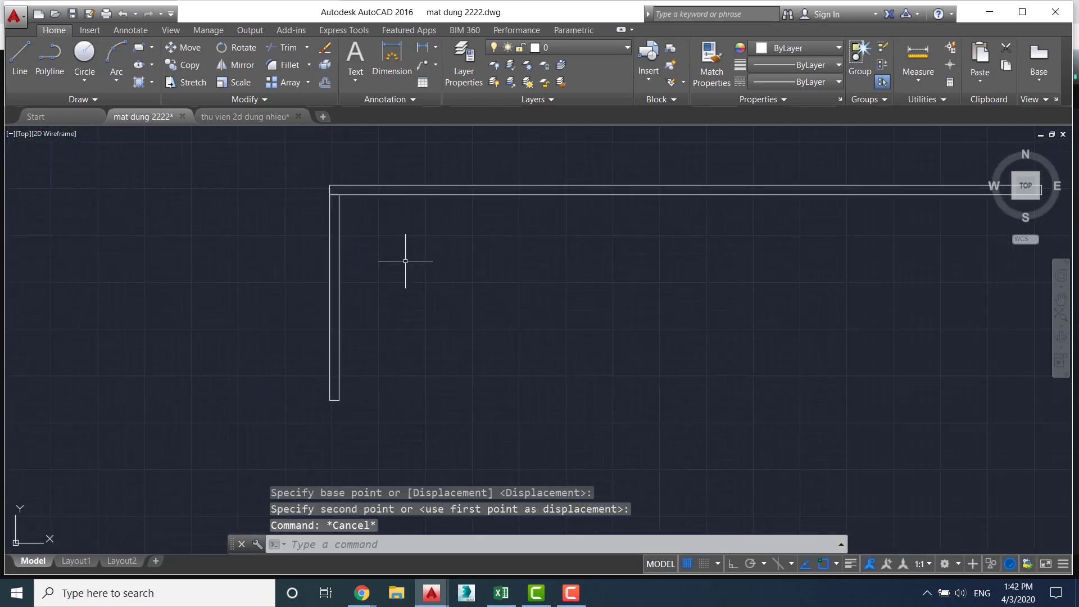
scroll(506, 256, down, 2)
middle_drag(474, 270, 409, 286)
key(Escape)
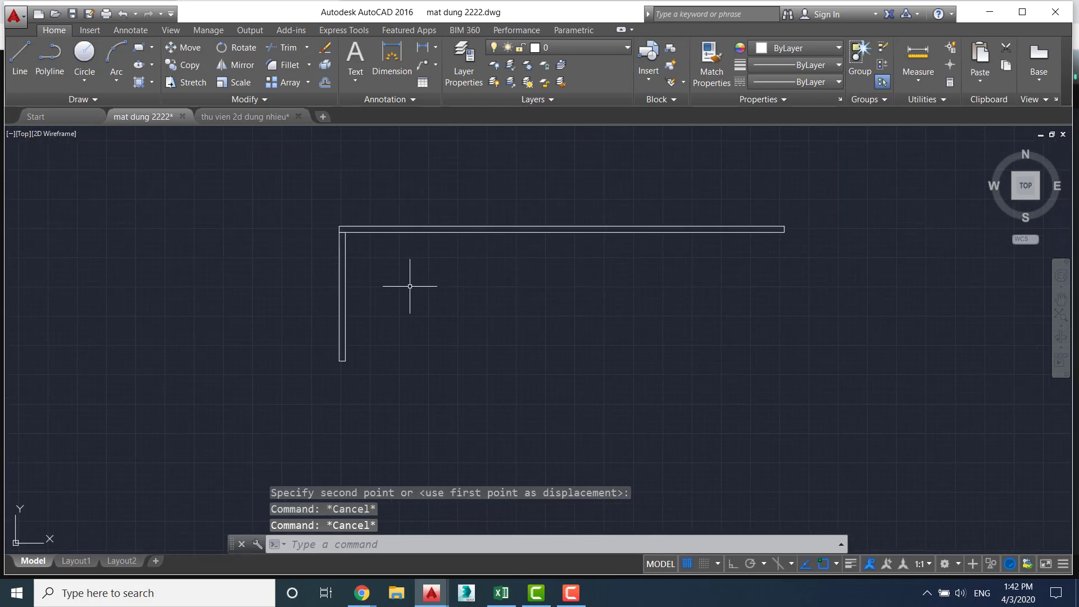
Copy the 50 by 1100 post as a 21-item array fitted to the rail's right end
text(co)
key(Return)
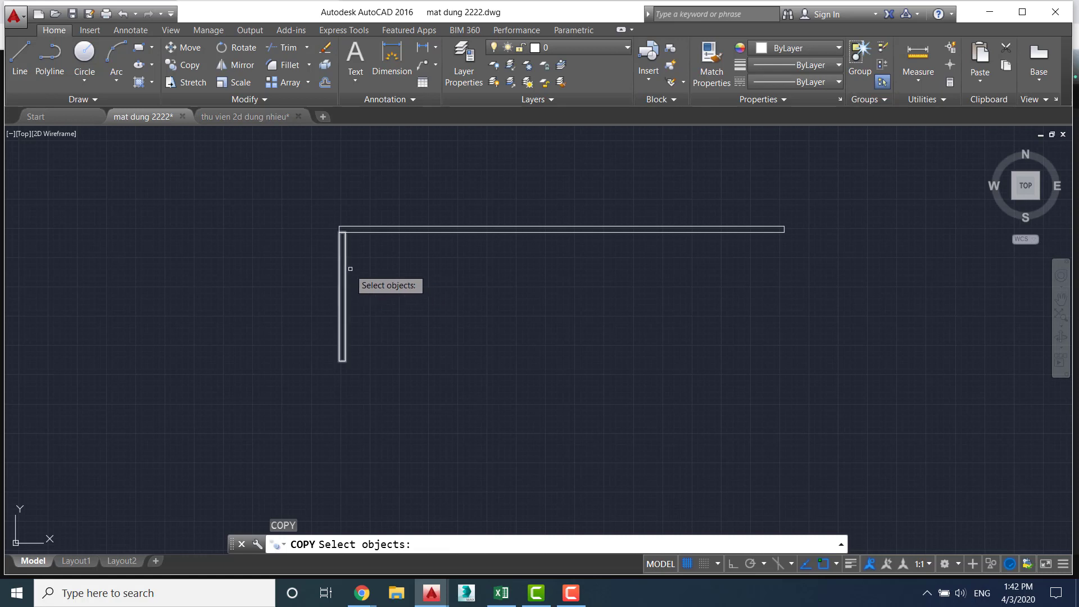
click(345, 269)
key(Return)
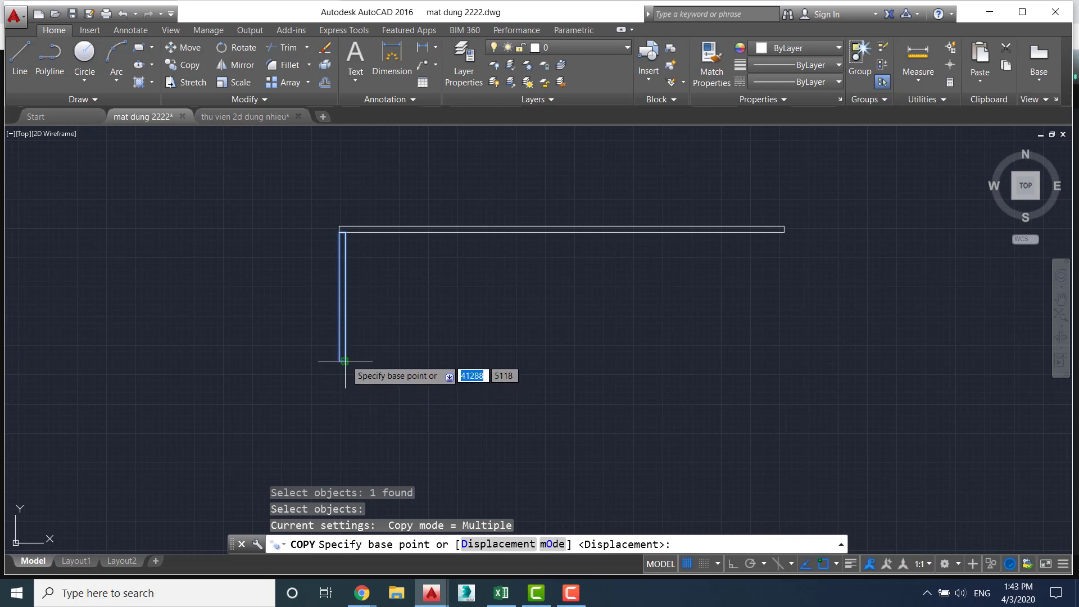
click(348, 361)
text(A)
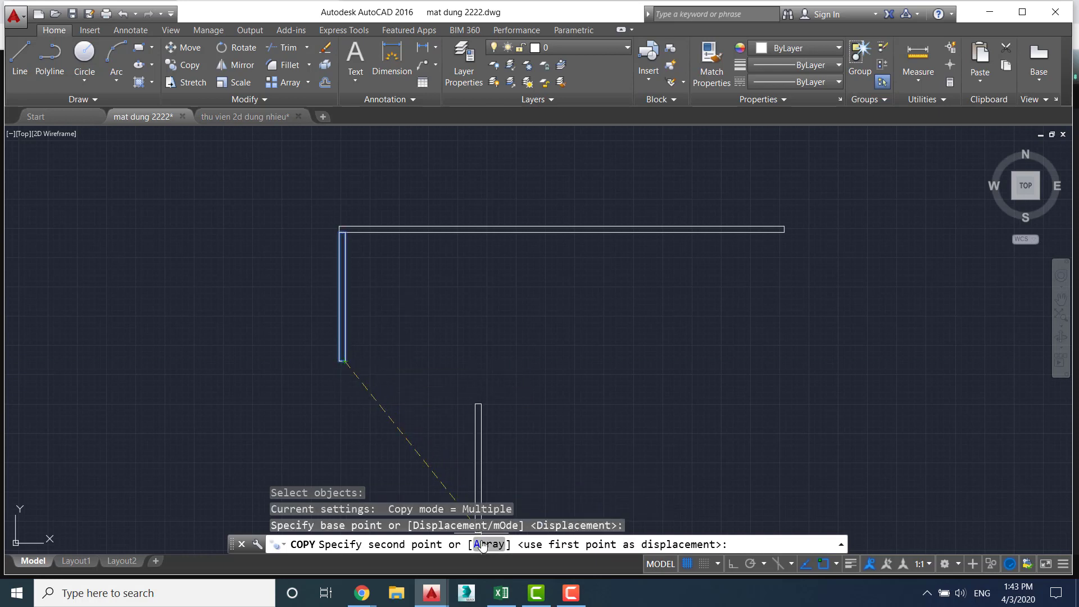
key(Return)
text(21)
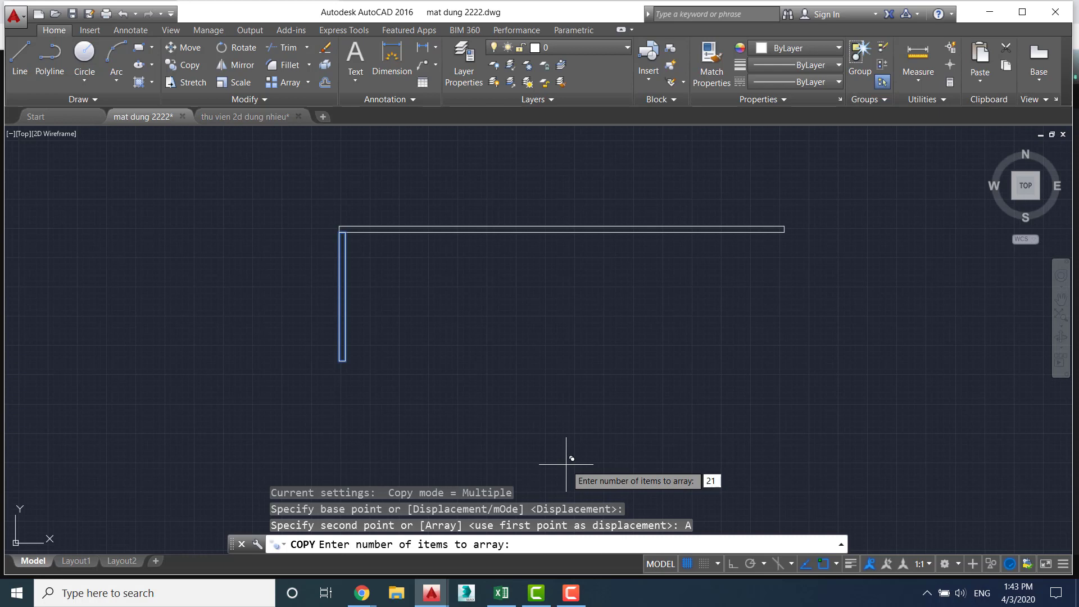
key(Return)
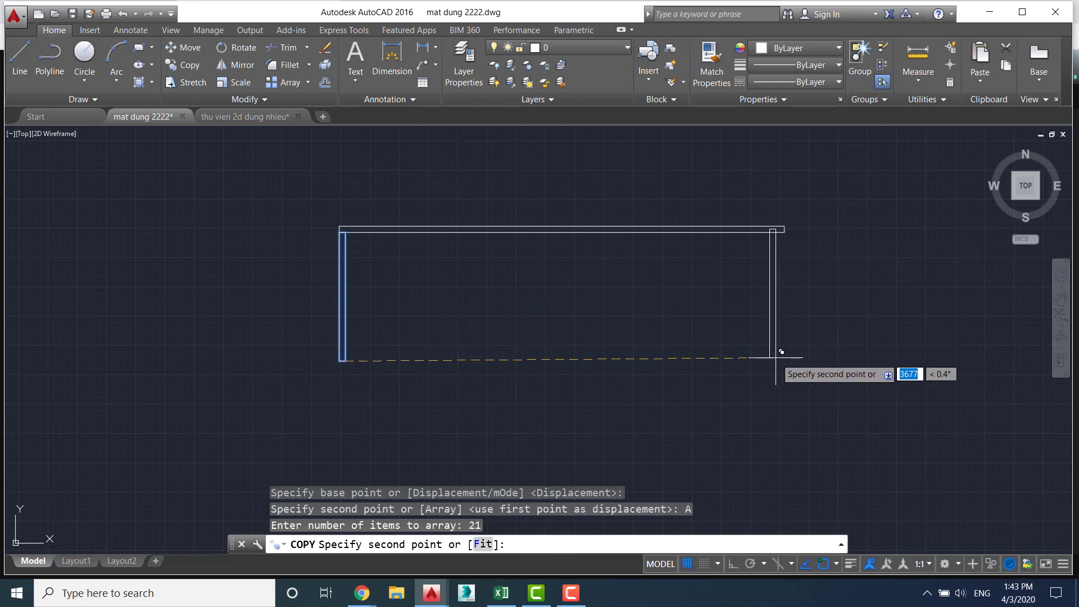
text(F)
key(Return)
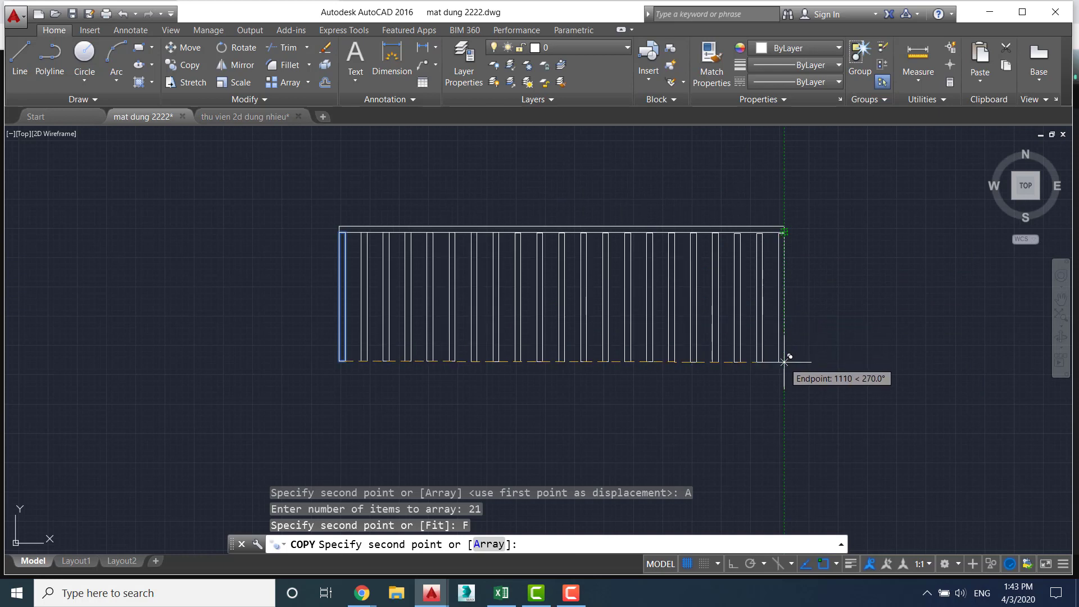
click(784, 361)
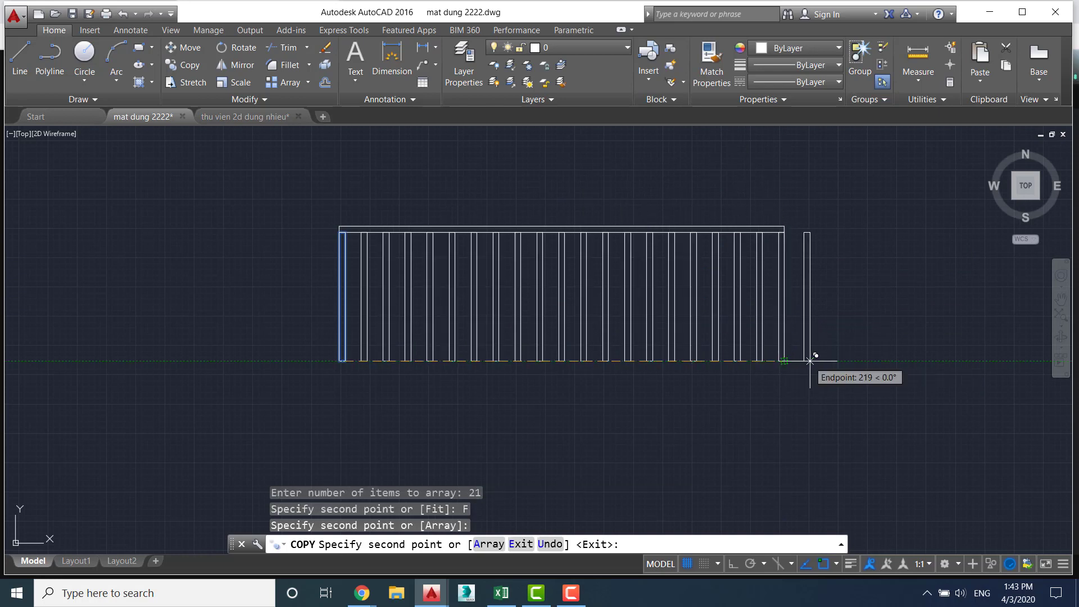
key(Escape)
scroll(645, 361, down, 3)
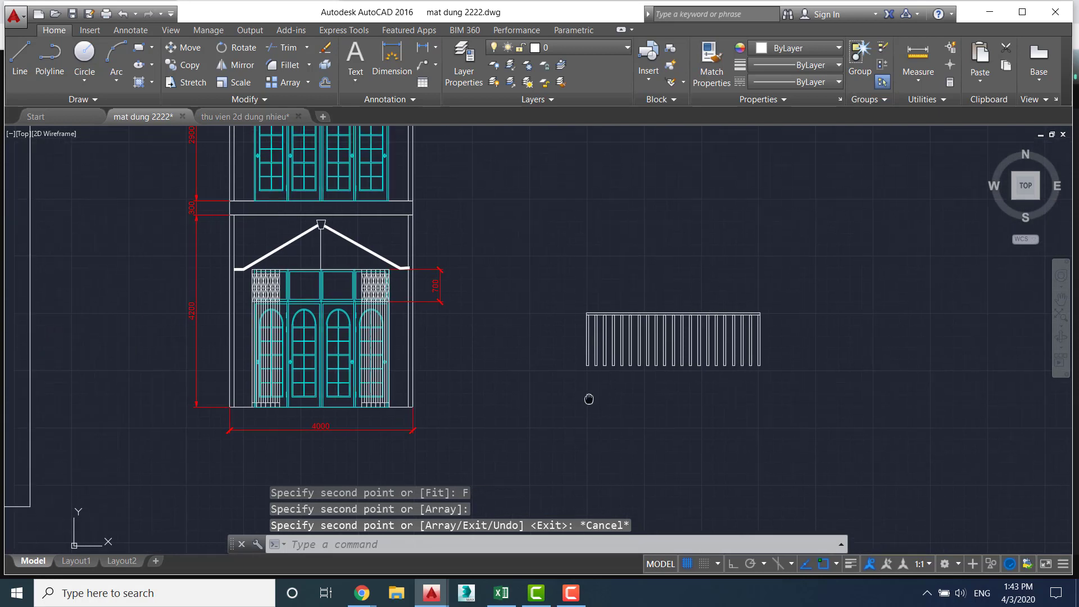
Start the lc block, window-selecting the railing and picking its lower-left corner as base point
key(Escape)
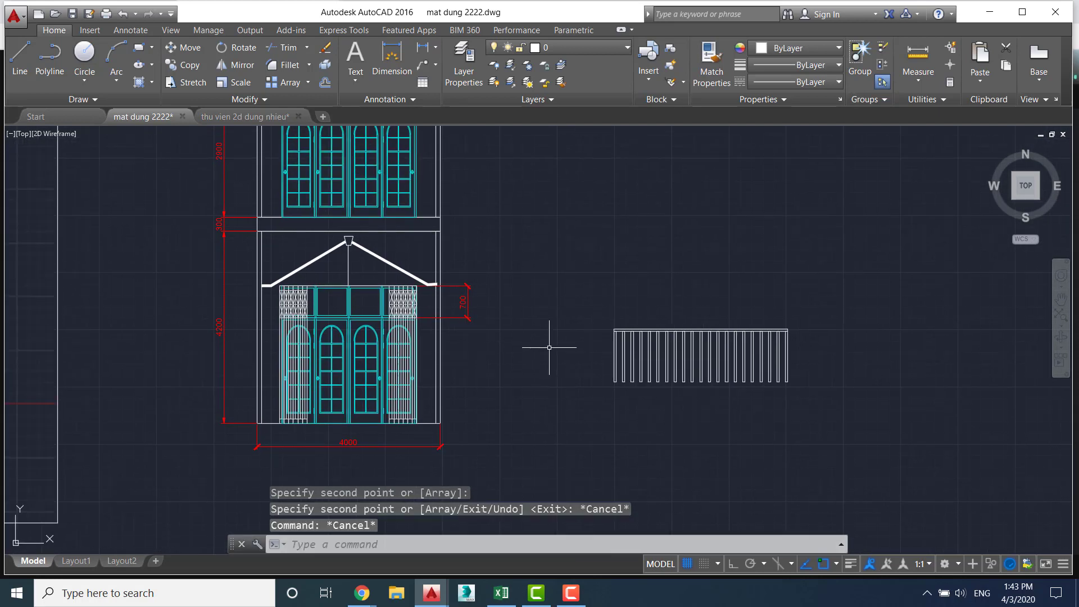
text(b)
key(Return)
text(lc)
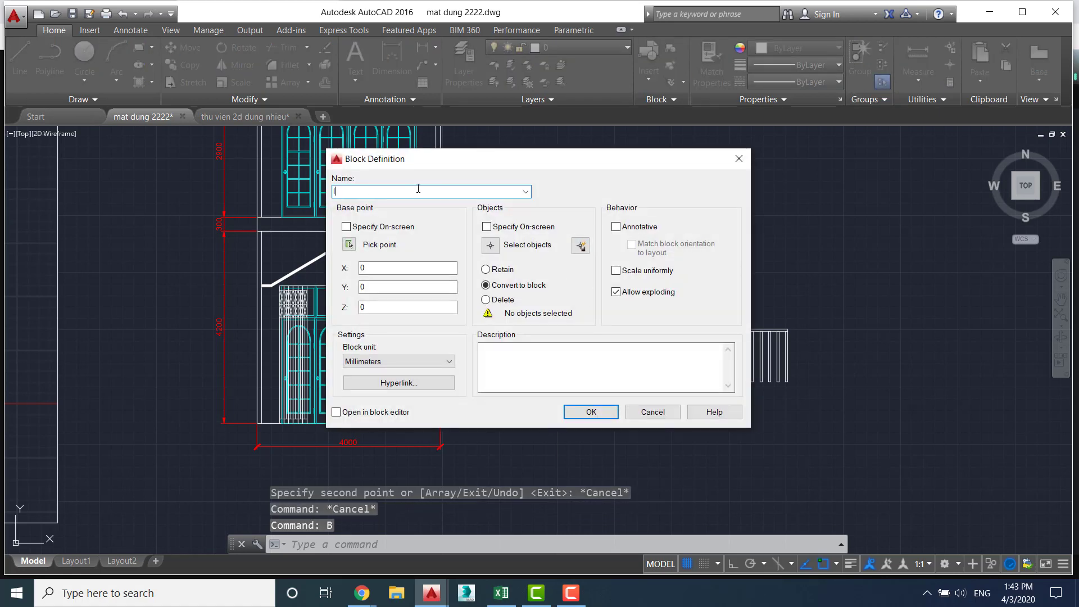
click(490, 245)
click(586, 301)
click(888, 449)
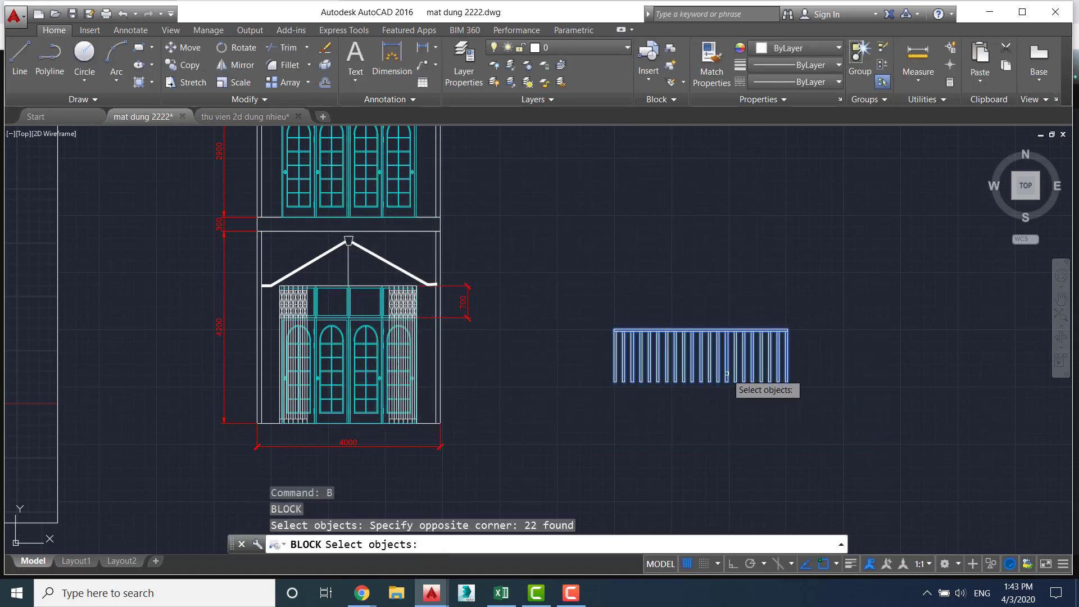
key(Return)
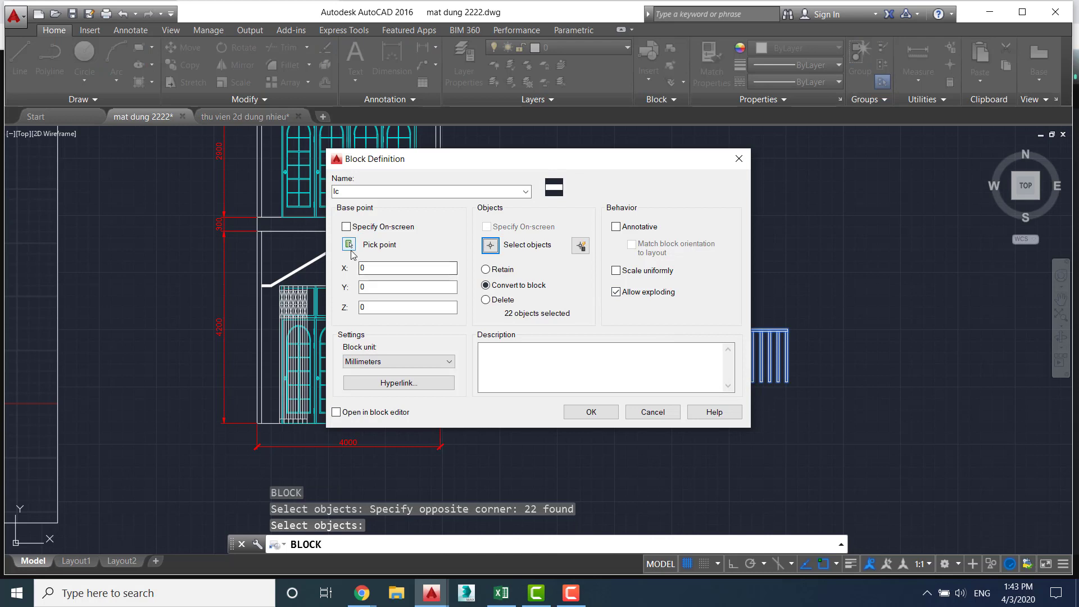
click(349, 244)
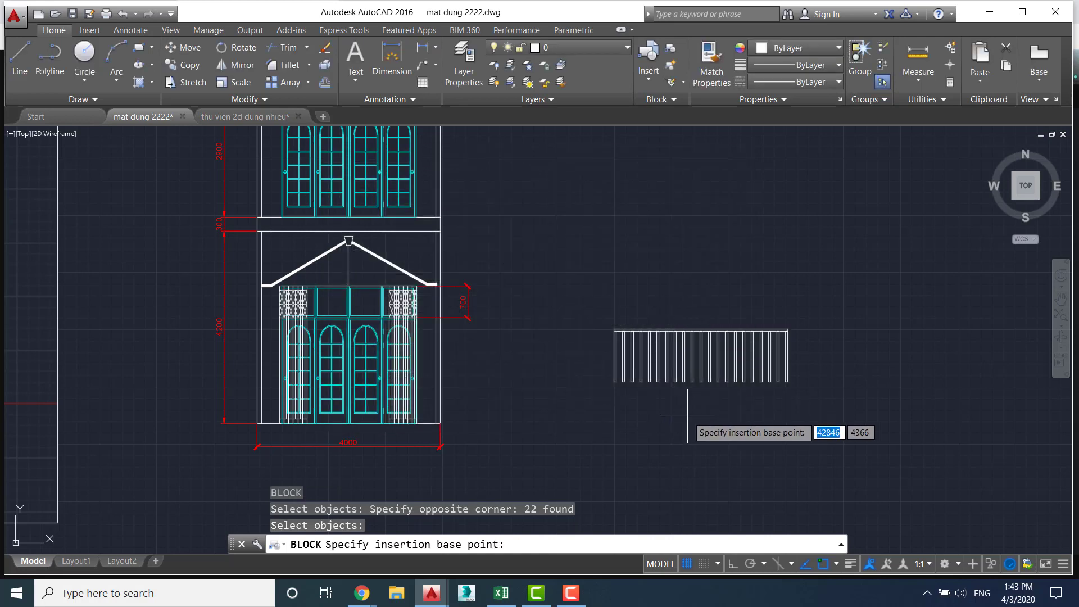
scroll(706, 404, up, 2)
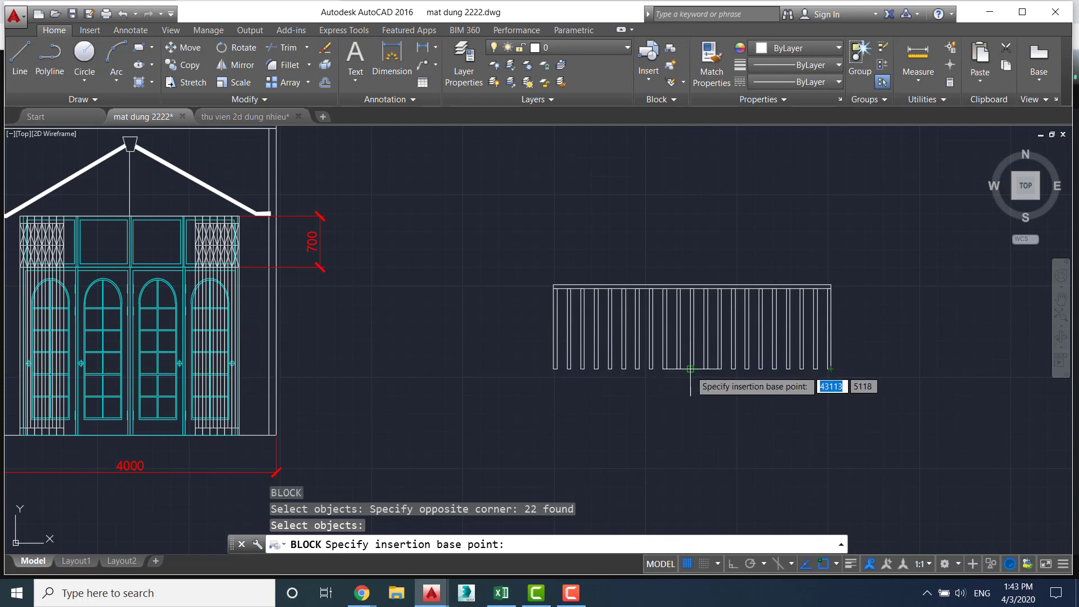
scroll(694, 368, up, 3)
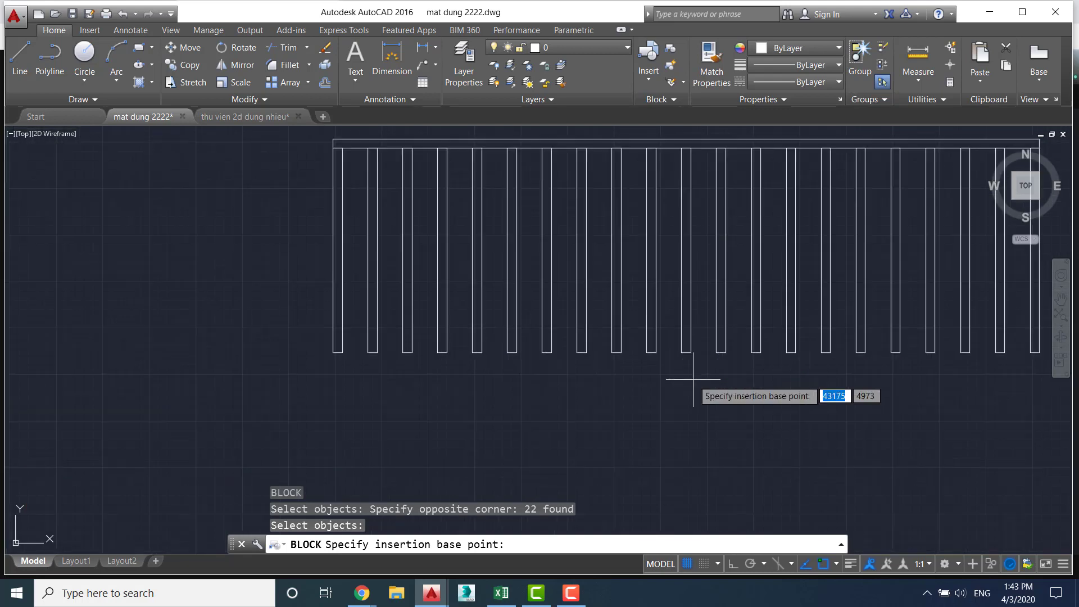
scroll(652, 364, down, 1)
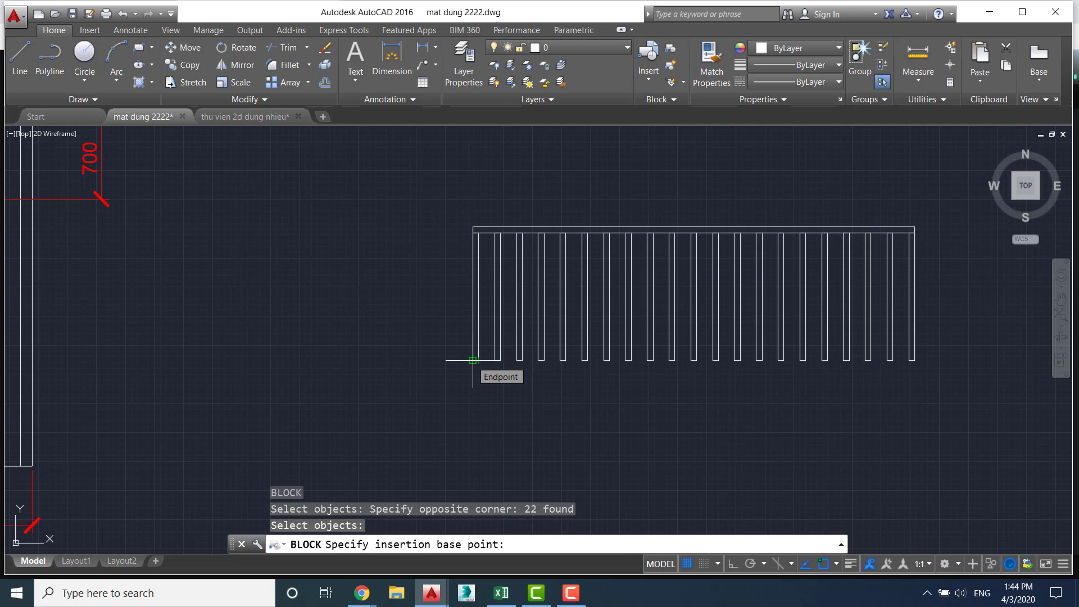
click(472, 360)
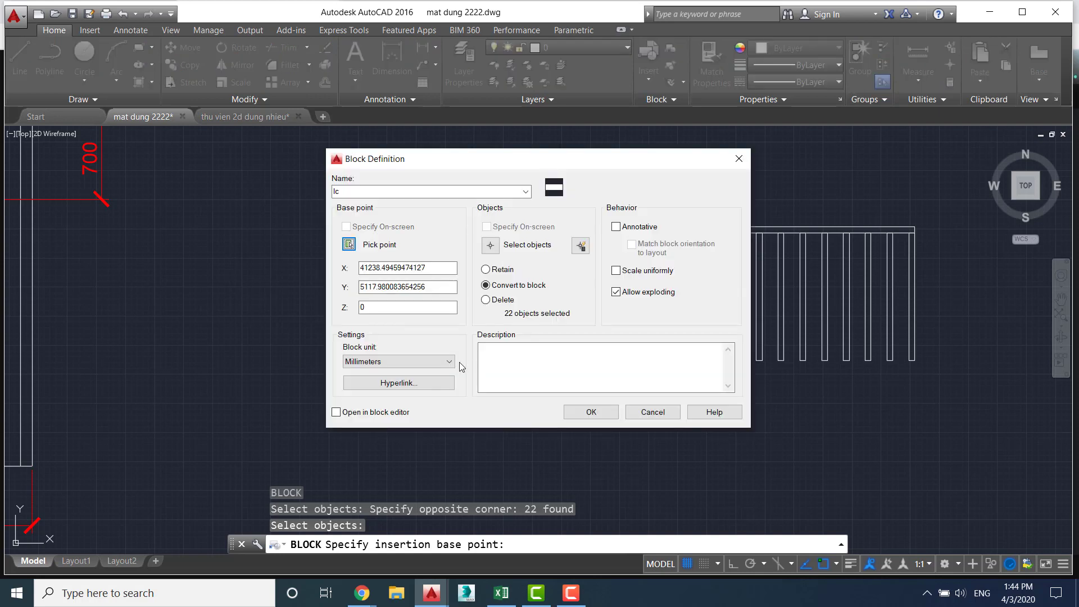
click(349, 245)
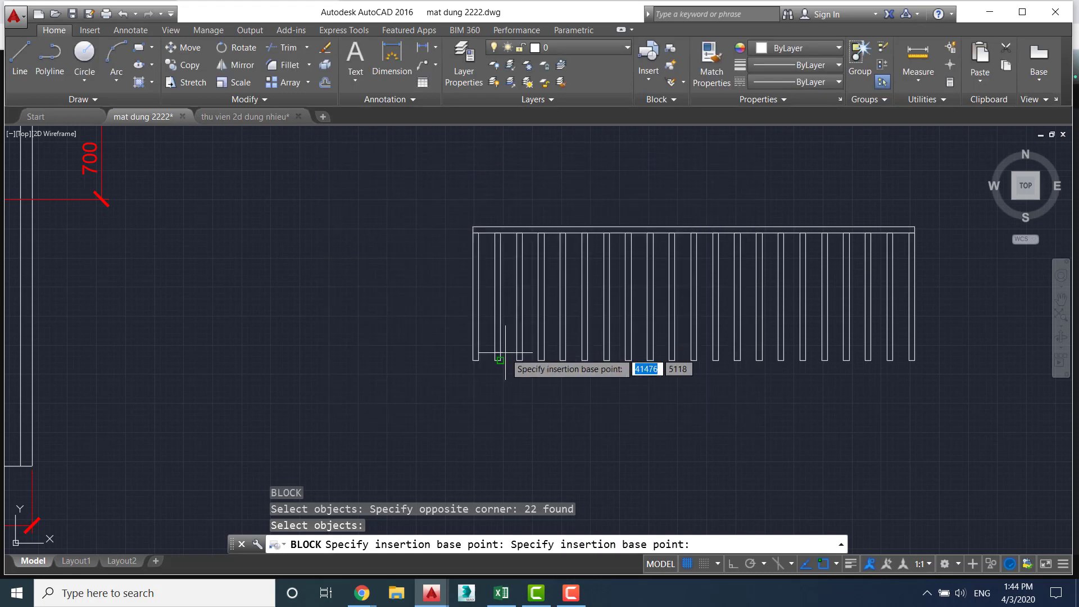
click(473, 361)
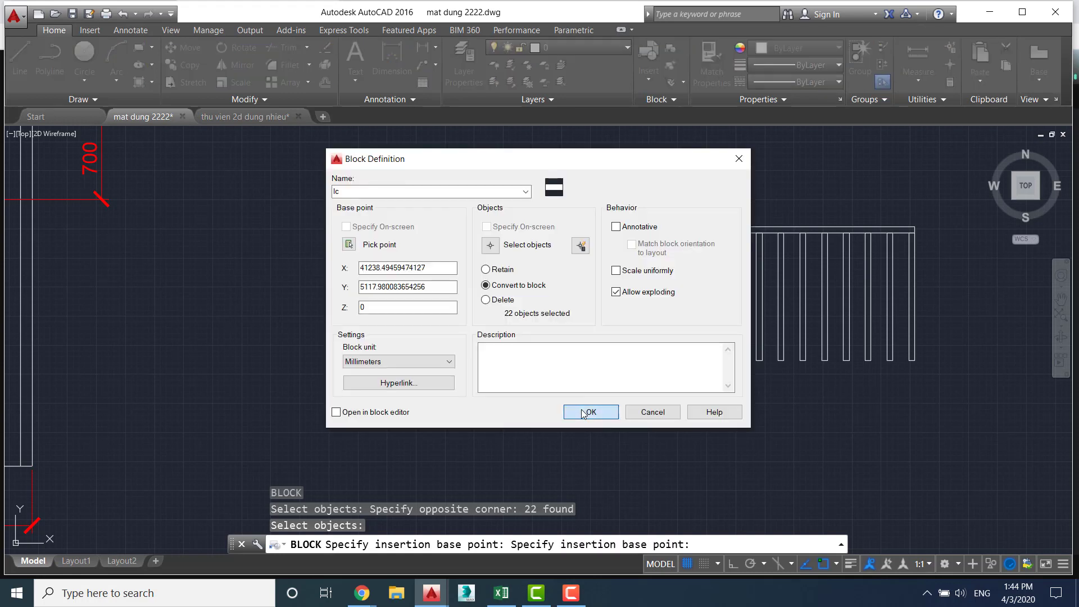
Reselect all 22 railing pieces and create the lc block
click(498, 250)
click(452, 201)
click(961, 416)
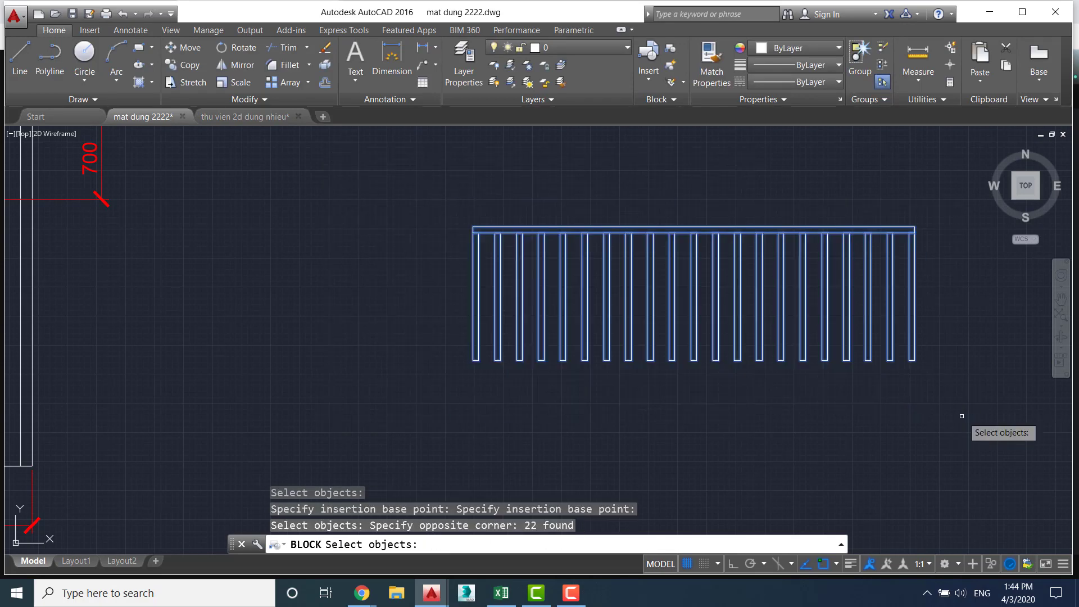
key(Return)
click(585, 425)
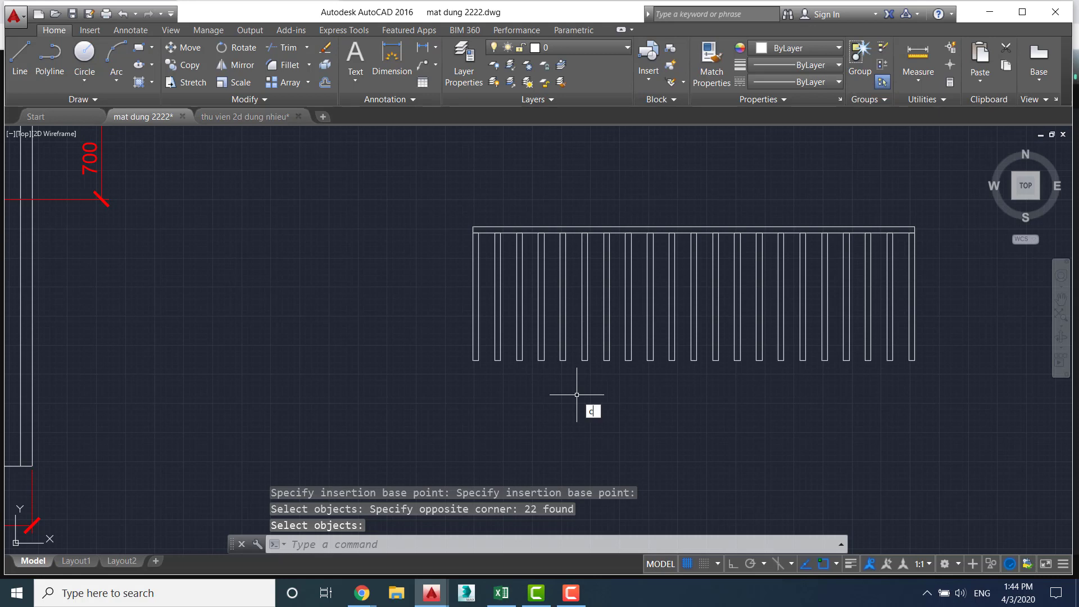
Copy the lc railing block from its lower-left corner onto the lower floor's balcony
key(Return)
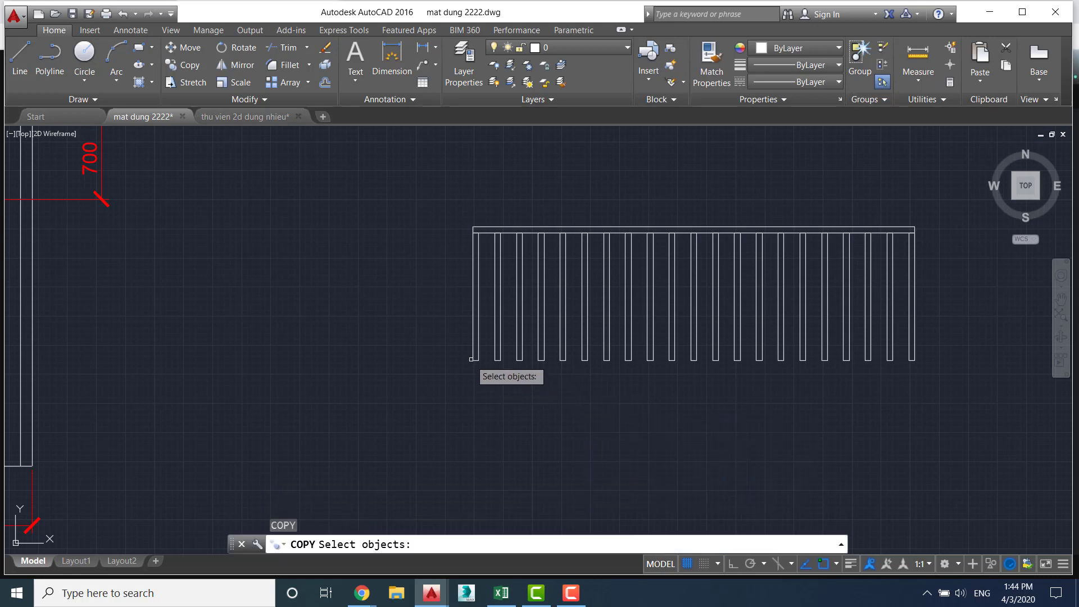
click(472, 361)
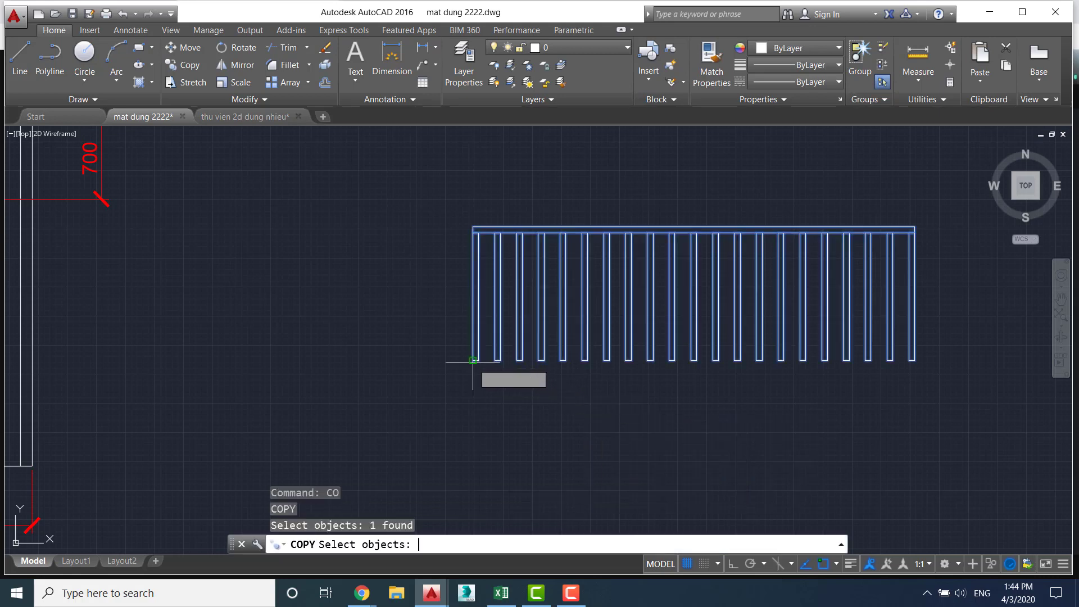
key(Return)
click(453, 365)
scroll(214, 317, down, 4)
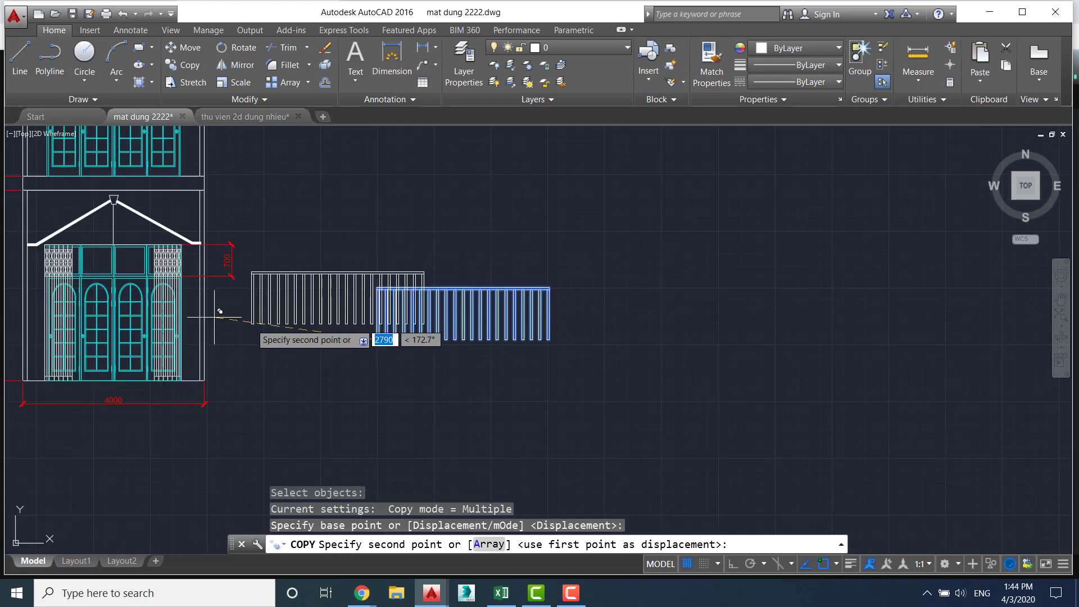
middle_drag(220, 311, 503, 336)
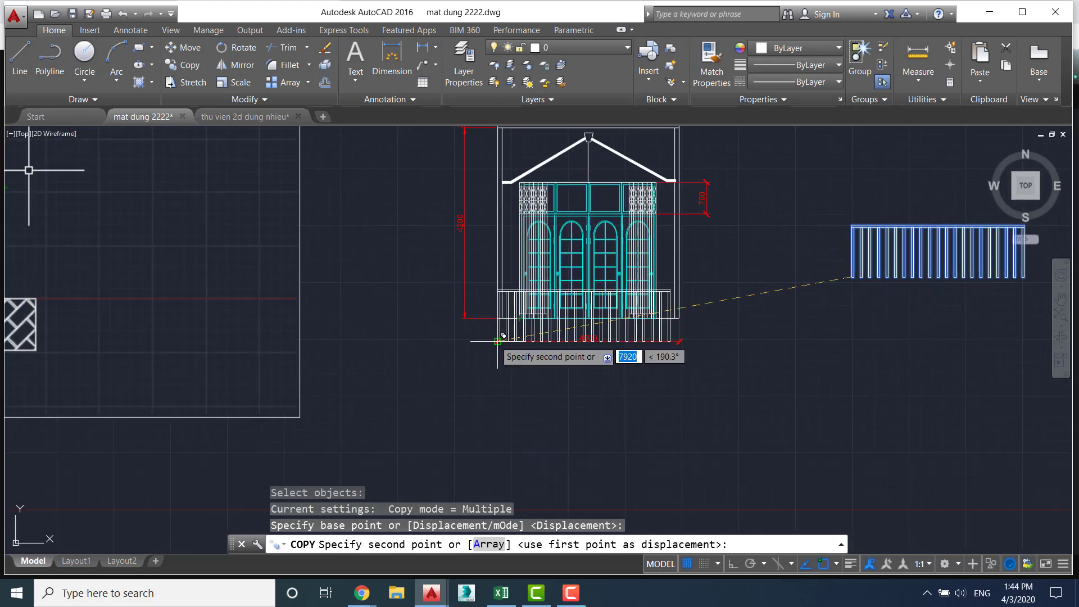
scroll(503, 335, up, 2)
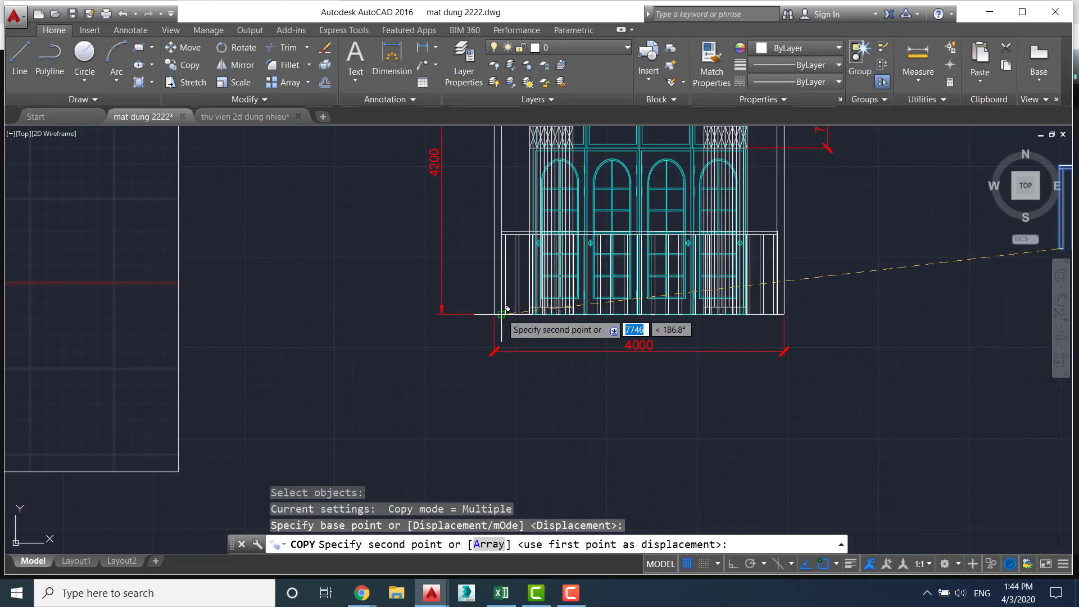
click(507, 309)
Place further lc railing copies on each upper floor's balcony
scroll(508, 308, down, 2)
middle_drag(524, 178, 482, 415)
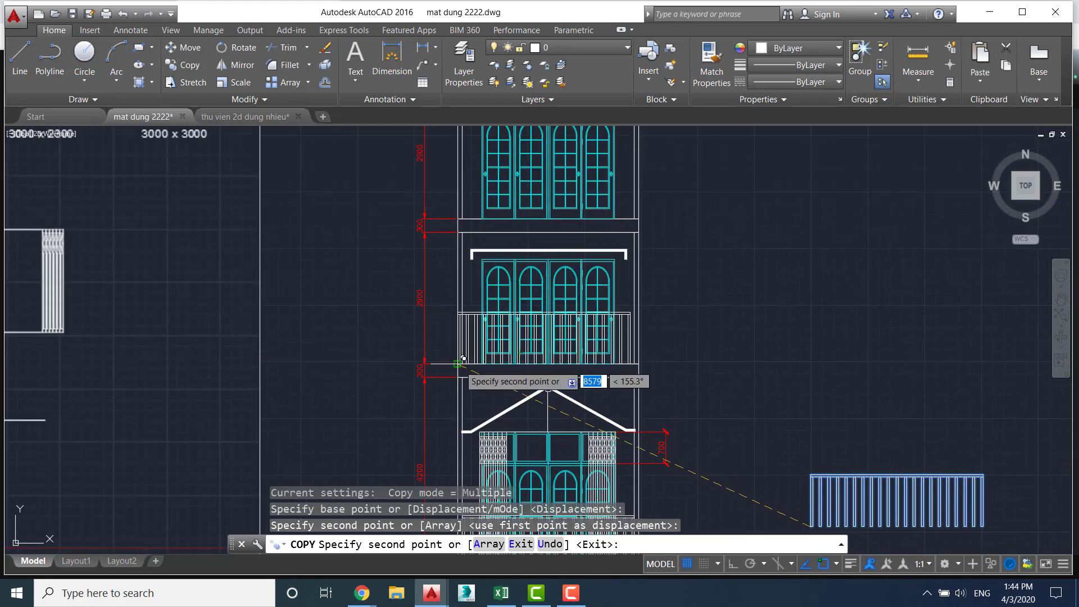
scroll(468, 358, up, 3)
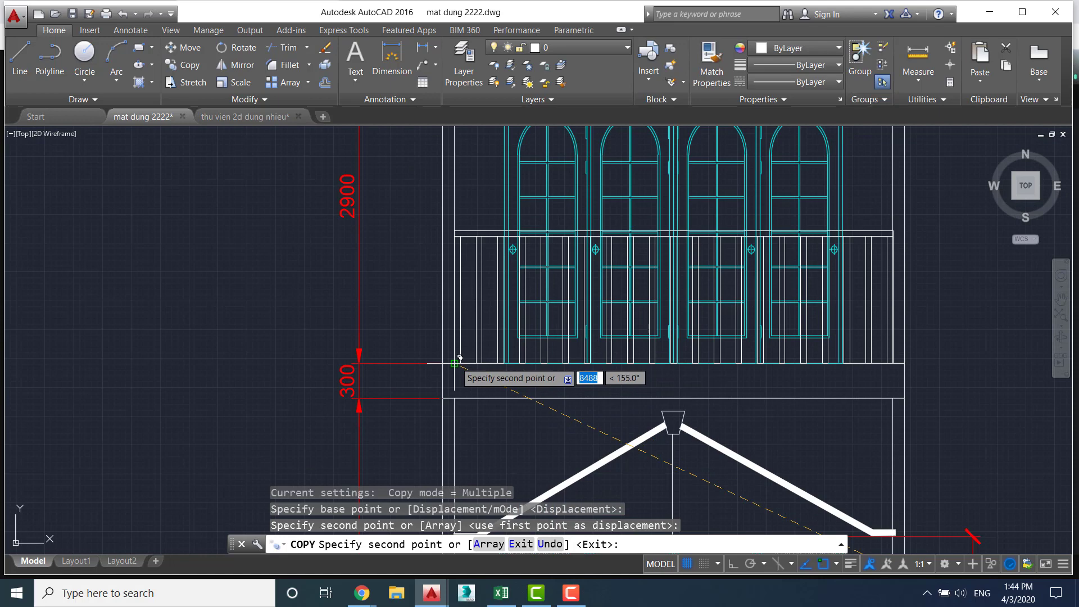
click(527, 211)
scroll(527, 211, down, 3)
scroll(468, 403, up, 2)
scroll(444, 346, up, 1)
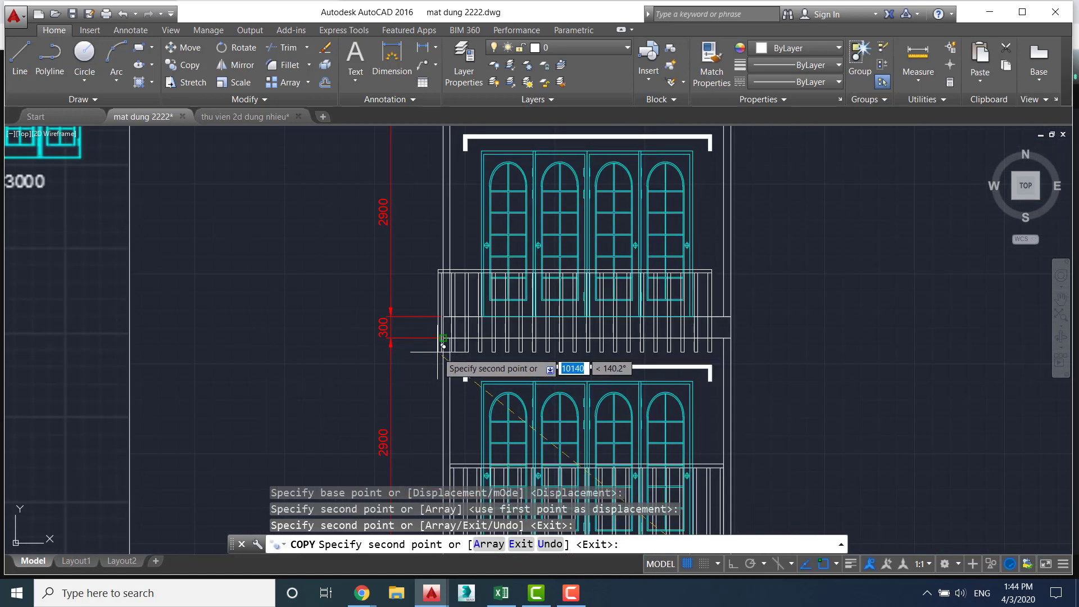
mouse_move(443, 345)
middle_down()
mouse_move(446, 386)
mouse_move(414, 354)
middle_up()
click(458, 351)
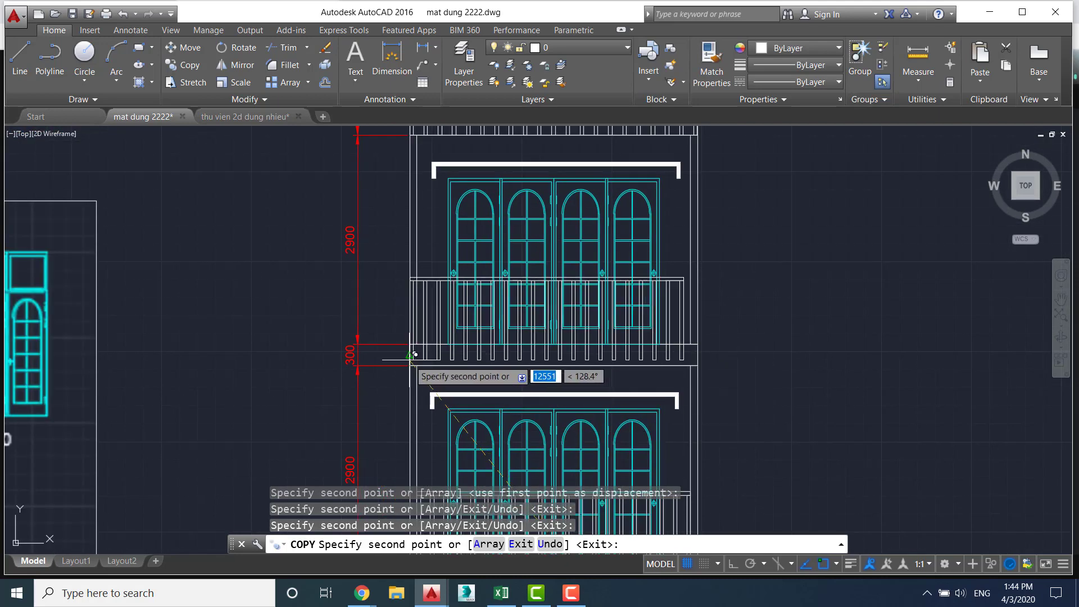
click(415, 340)
middle_drag(494, 294, 489, 496)
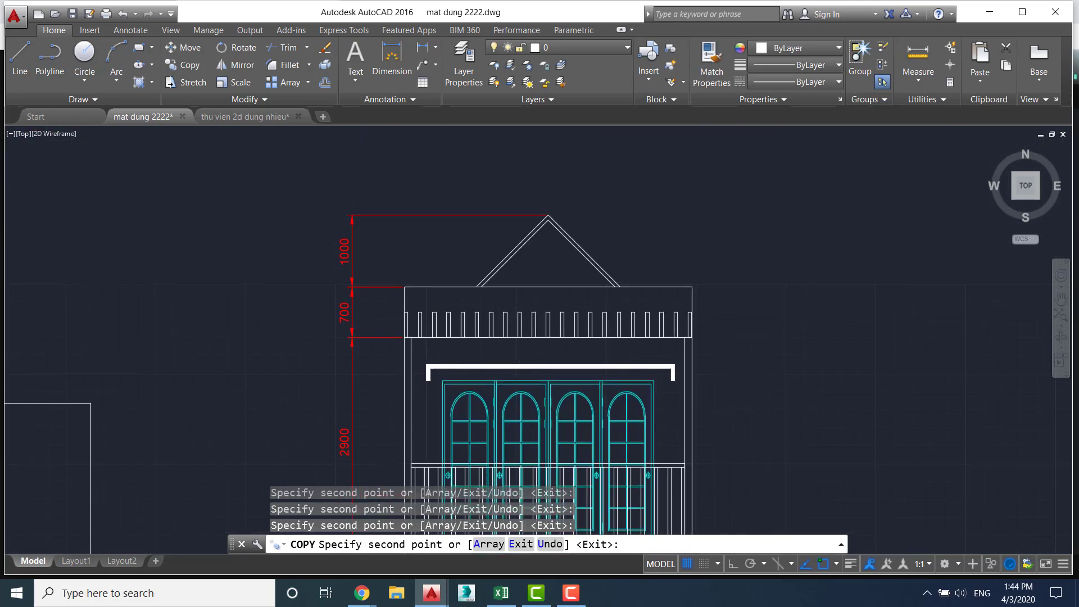
scroll(618, 402, down, 4)
key(Escape)
middle_drag(687, 385, 654, 235)
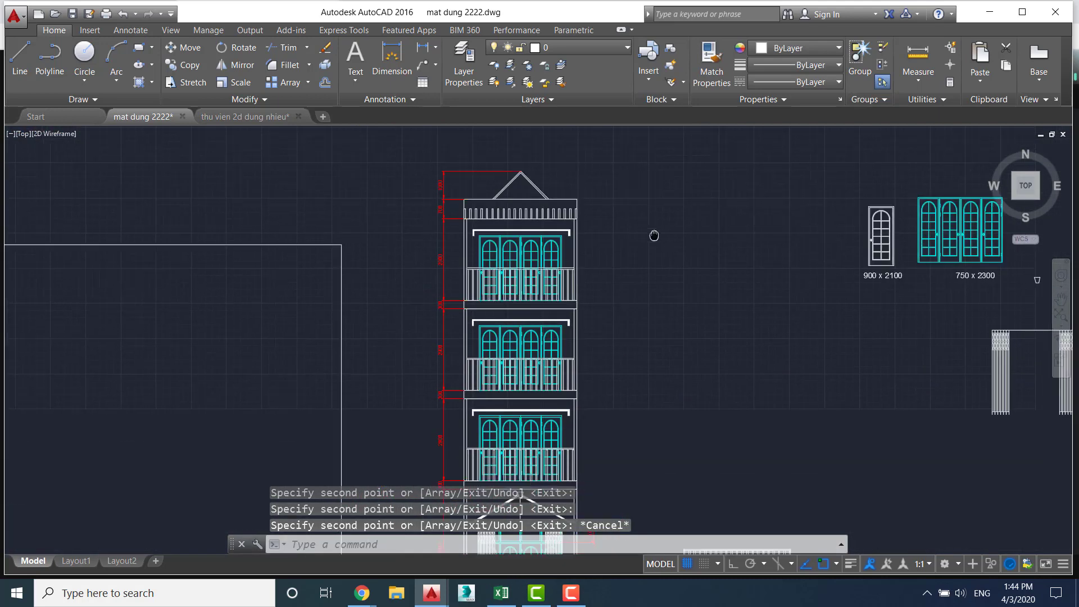
scroll(624, 298, down, 2)
Pan toward the lower floor, begin moving it, then cancel the move
scroll(699, 337, down, 2)
scroll(625, 256, up, 2)
scroll(597, 307, up, 2)
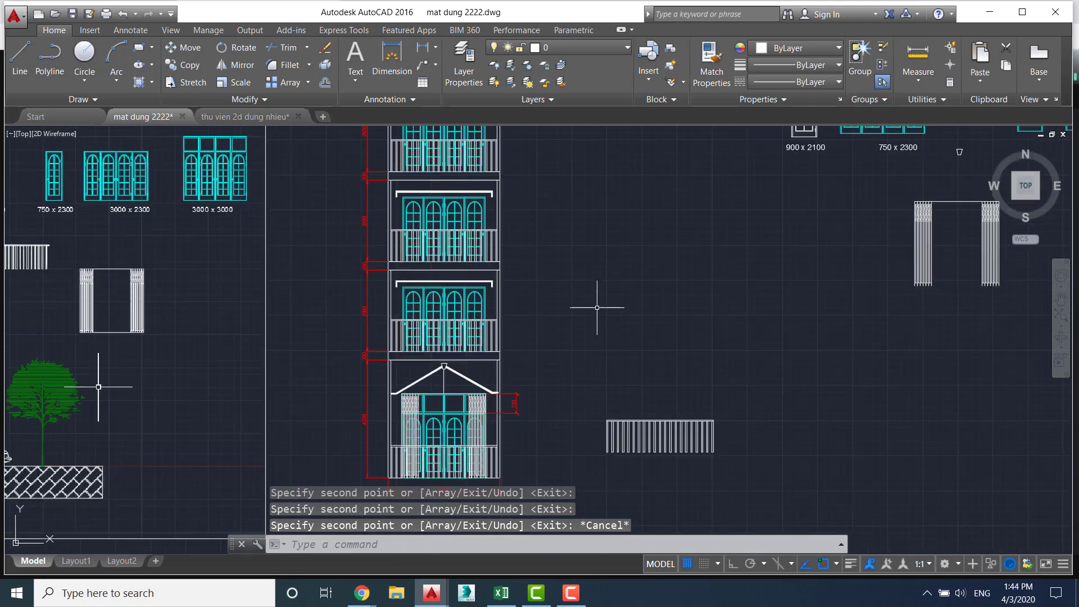
middle_drag(633, 373, 462, 356)
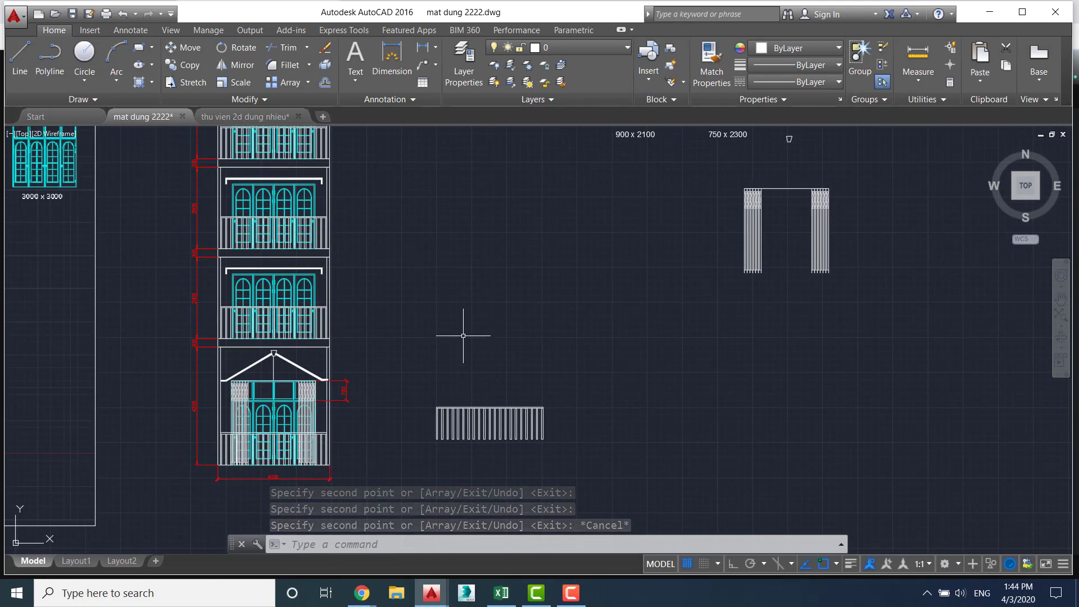
key(Escape)
text(m)
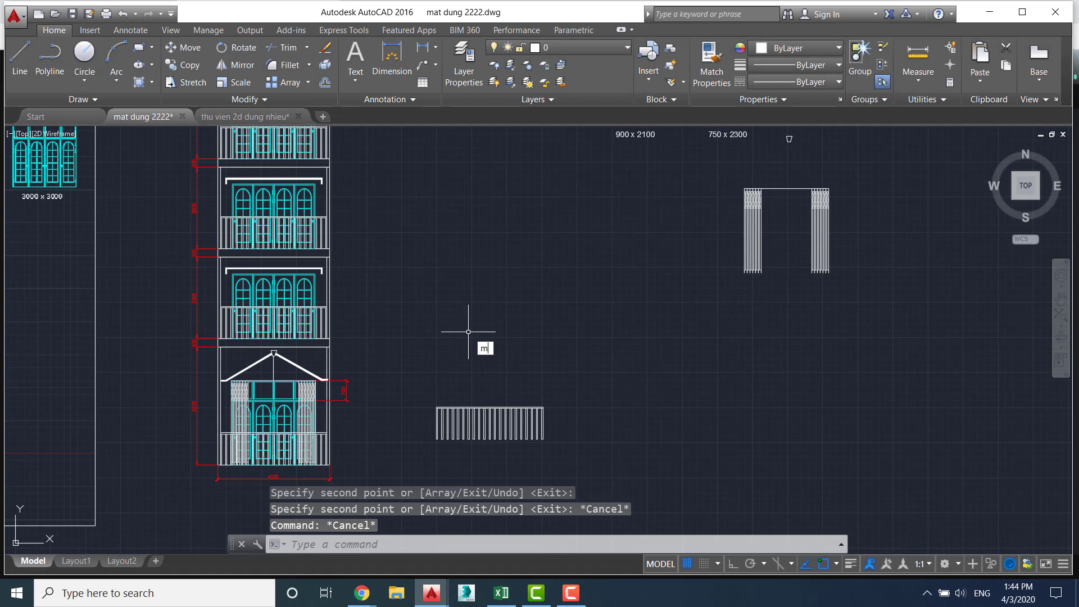
key(Return)
click(458, 344)
click(253, 494)
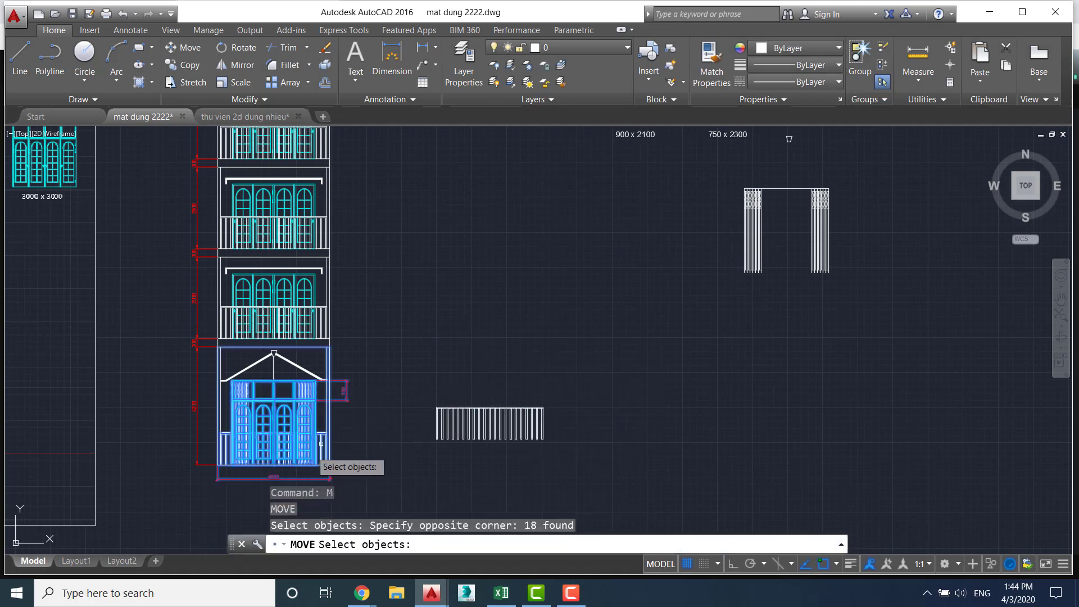
key(Escape)
Move the loose lc railing by its lower-left corner to beside the FE gate block
key(Return)
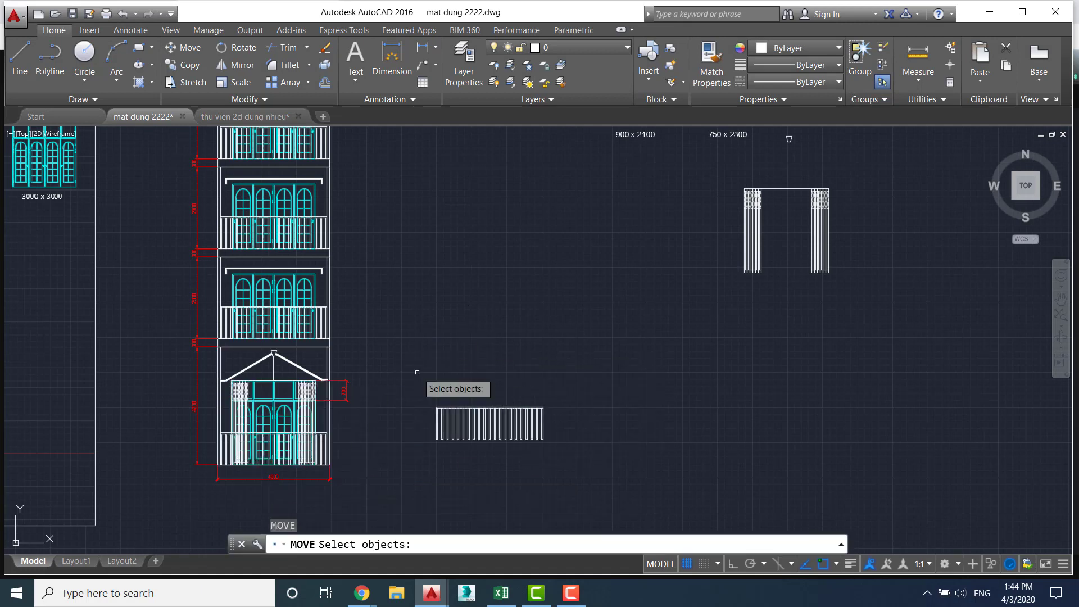
click(411, 374)
click(562, 450)
key(Return)
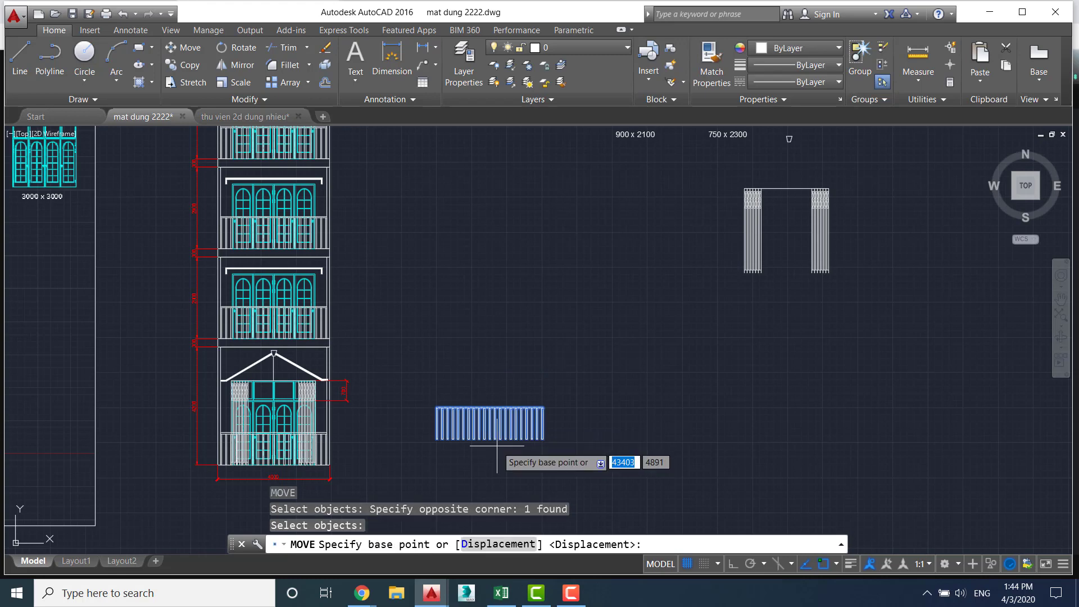
click(495, 438)
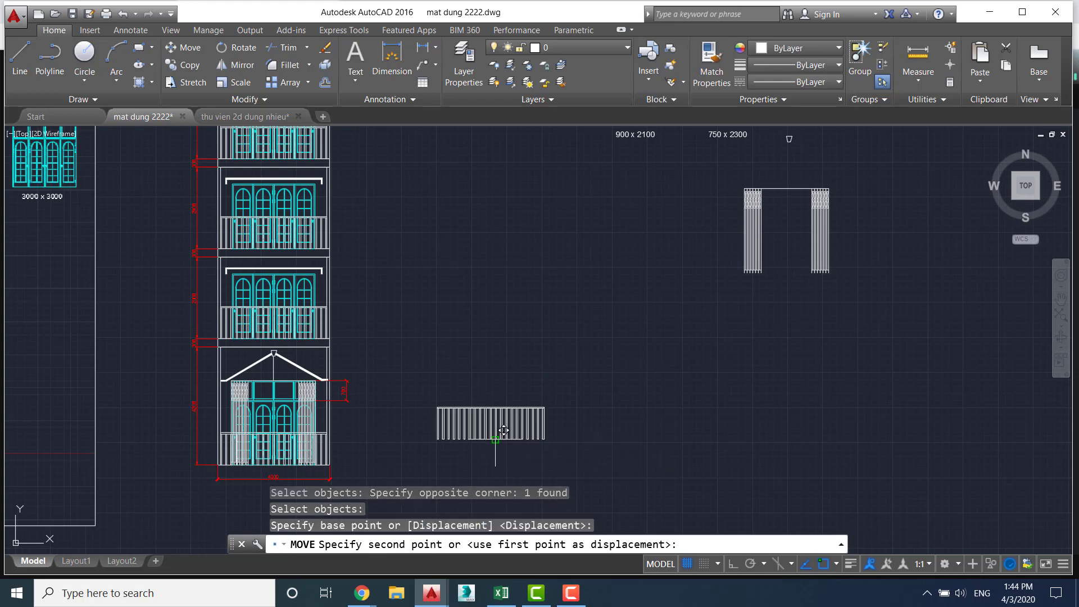
click(919, 268)
key(Escape)
Save the drawing and recentre the view on the drawings
scroll(833, 330, down, 2)
mouse_move(833, 330)
middle_down()
mouse_move(595, 387)
mouse_move(699, 328)
middle_up()
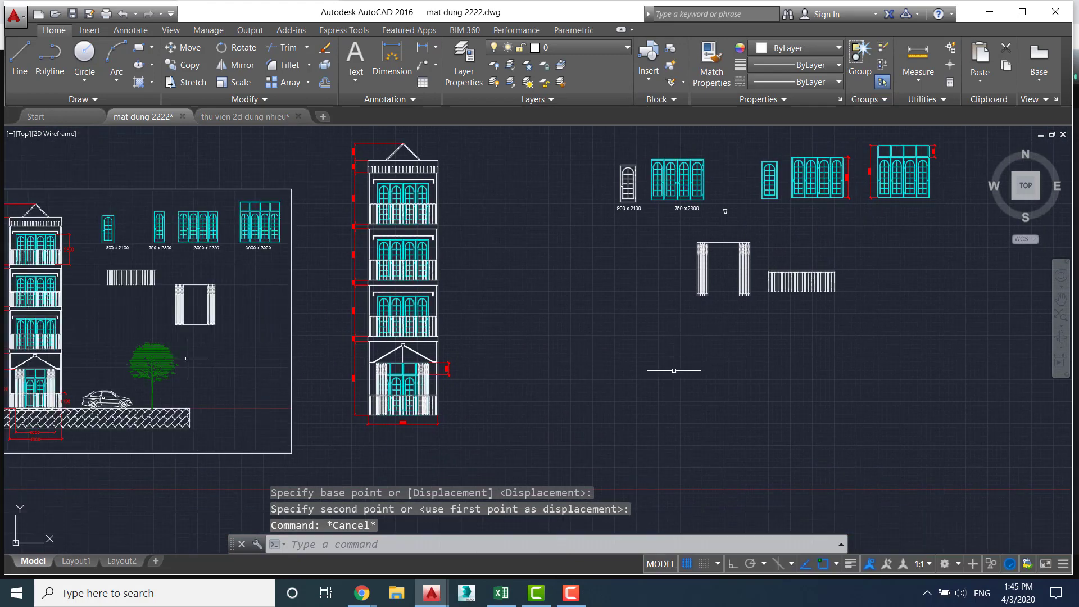
key(ctrl+s)
scroll(624, 362, down, 2)
middle_drag(601, 361, 675, 325)
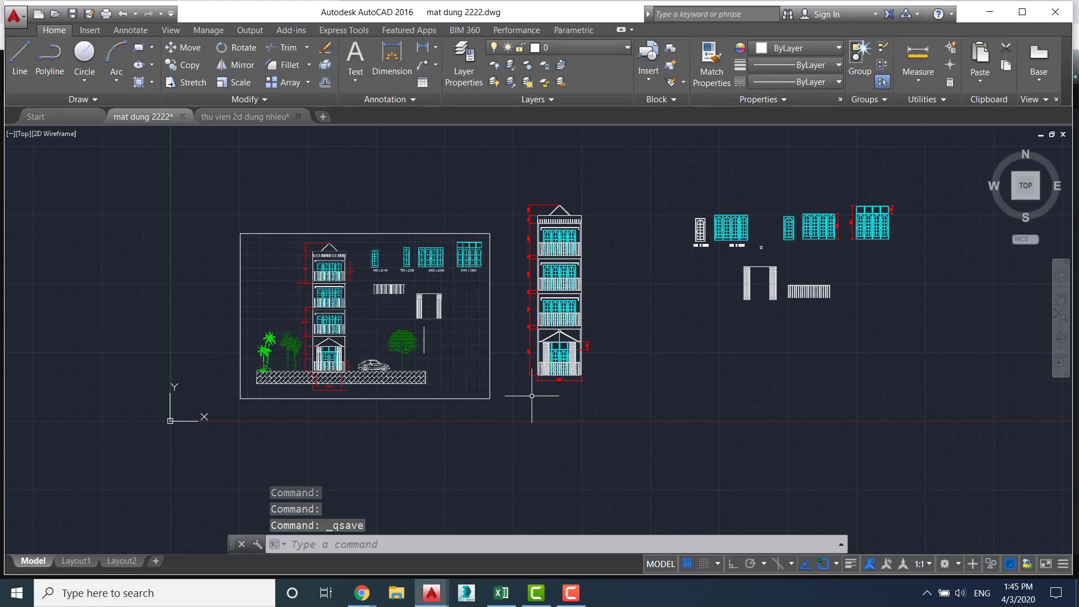
Move the spare window, gate and railing blocks up and to the right
mouse_move(354, 371)
middle_down()
mouse_move(377, 364)
mouse_move(392, 339)
middle_up()
scroll(392, 339, up, 3)
scroll(356, 320, up, 2)
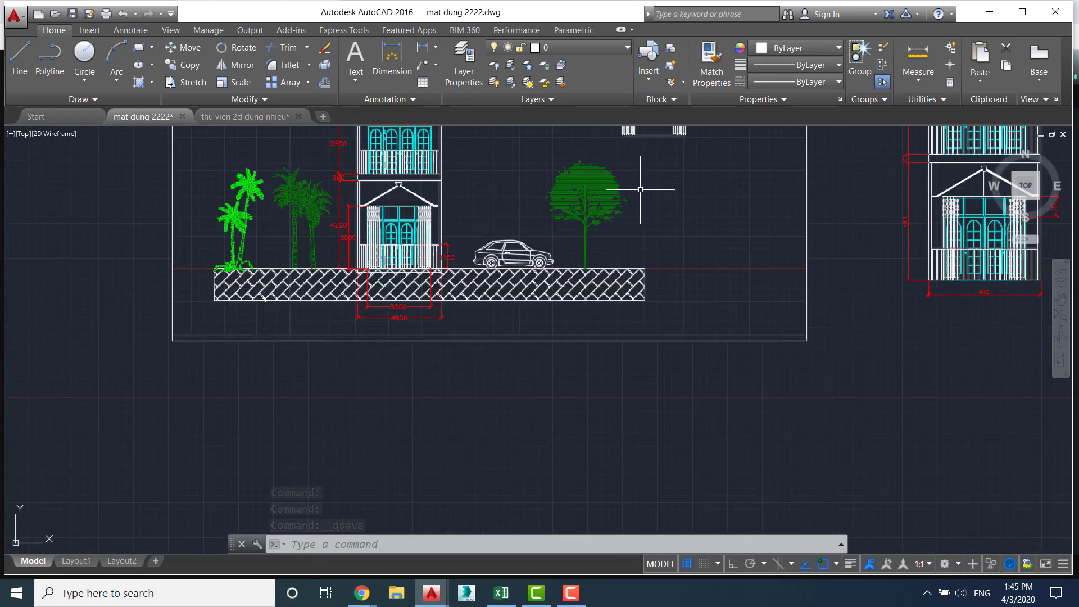
mouse_move(695, 299)
middle_down()
mouse_move(636, 330)
mouse_move(374, 376)
middle_up()
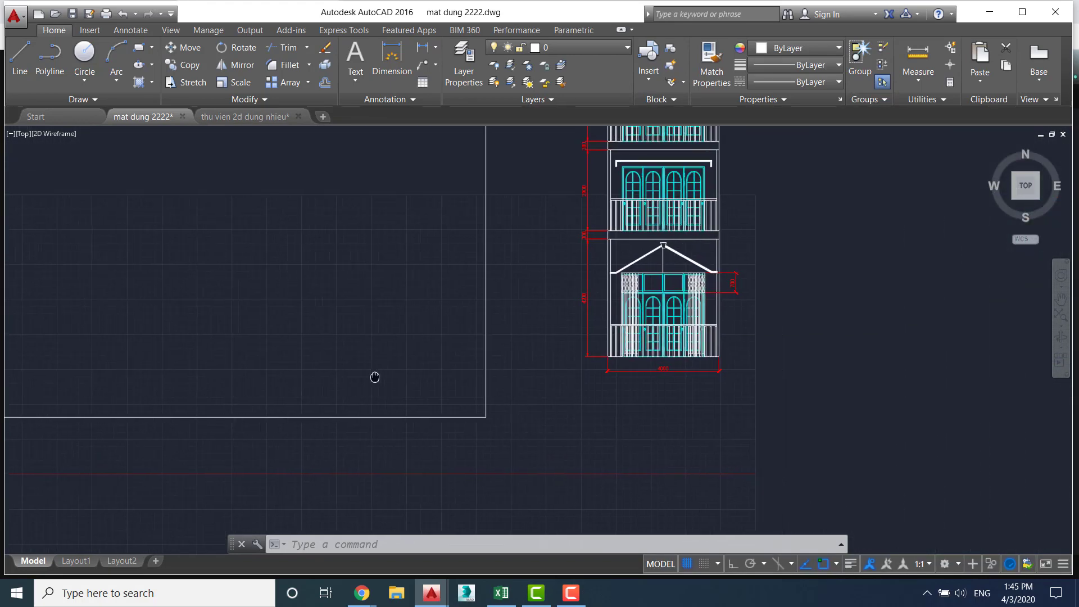
scroll(316, 266, down, 2)
scroll(450, 259, down, 3)
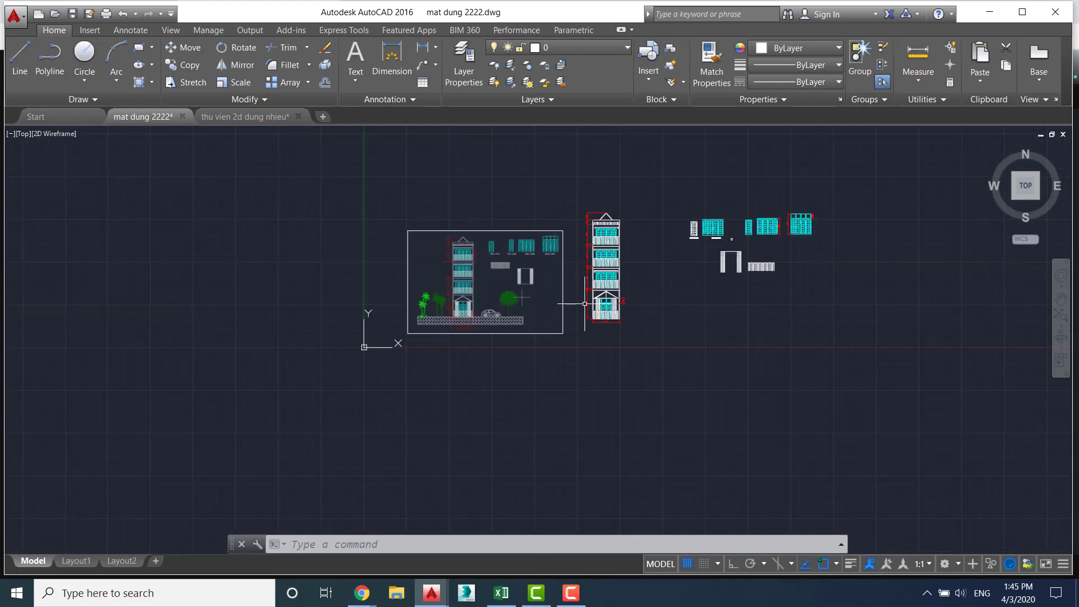
scroll(562, 256, down, 1)
text(m)
key(Return)
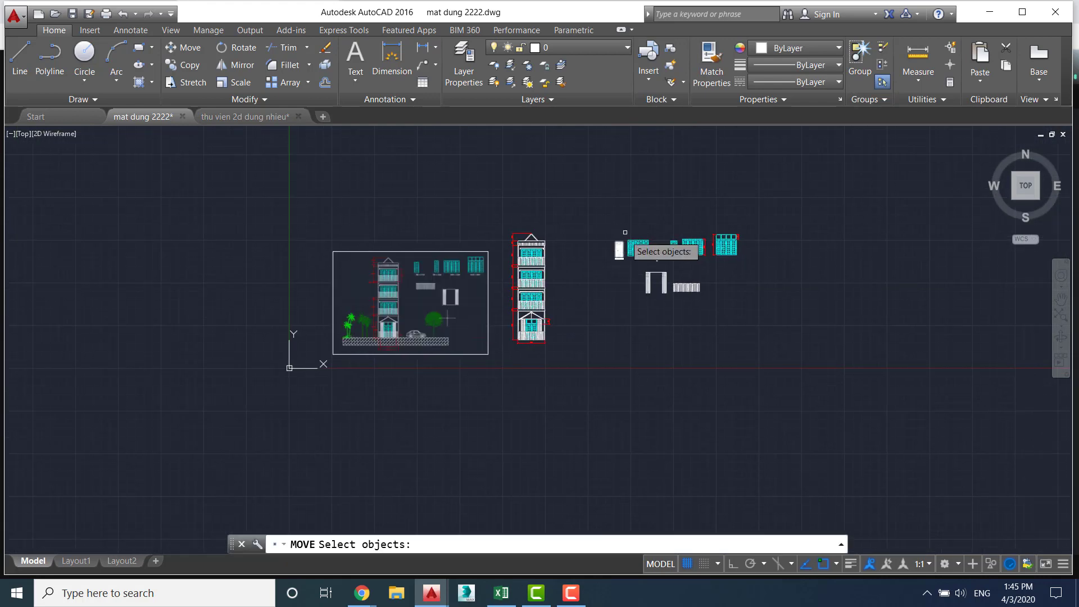
click(596, 209)
click(809, 315)
key(Return)
click(676, 287)
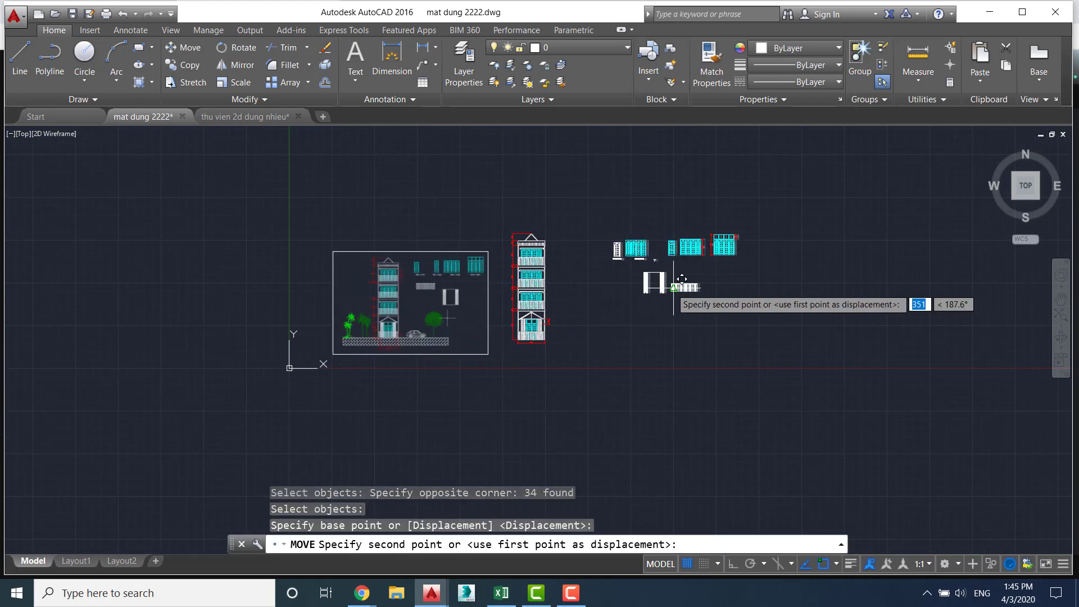
click(709, 209)
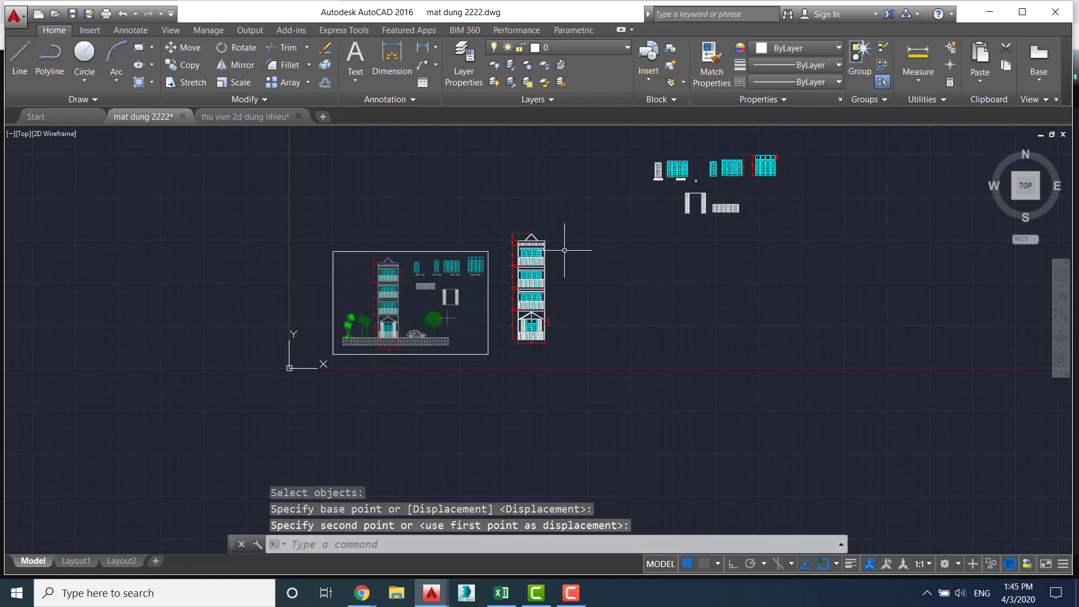
key(Escape)
text(m)
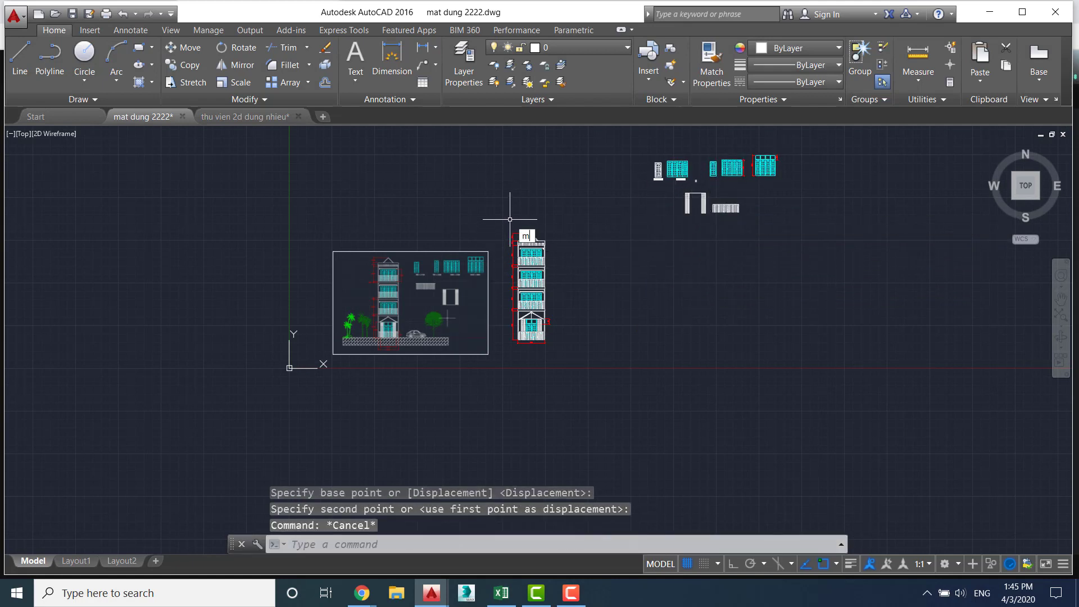
Shift the standalone building elevation further to the right from its base
key(Return)
click(503, 224)
click(562, 351)
key(Return)
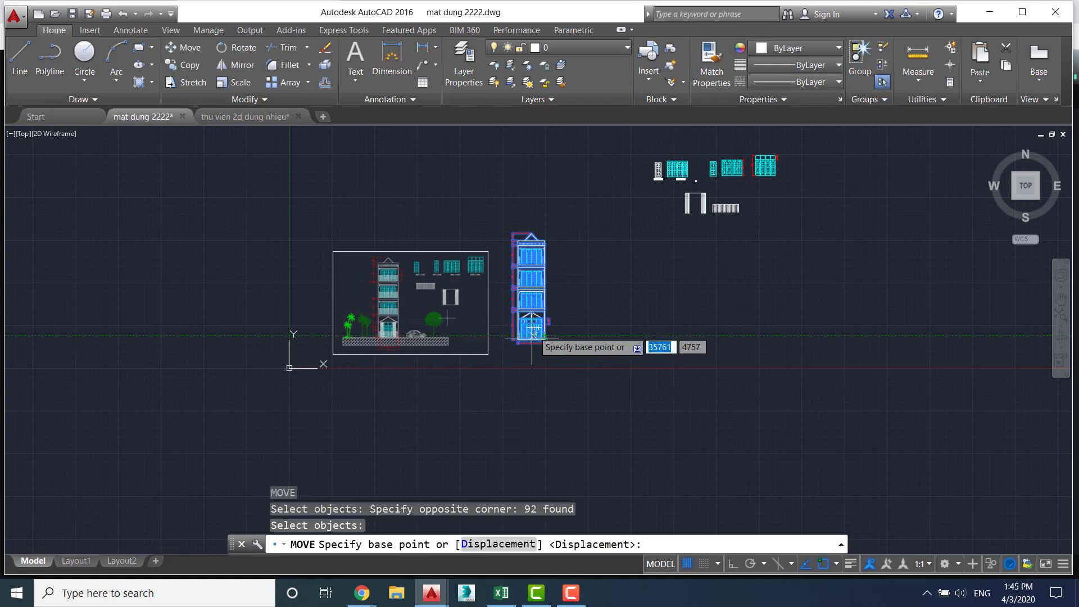
click(543, 340)
click(614, 340)
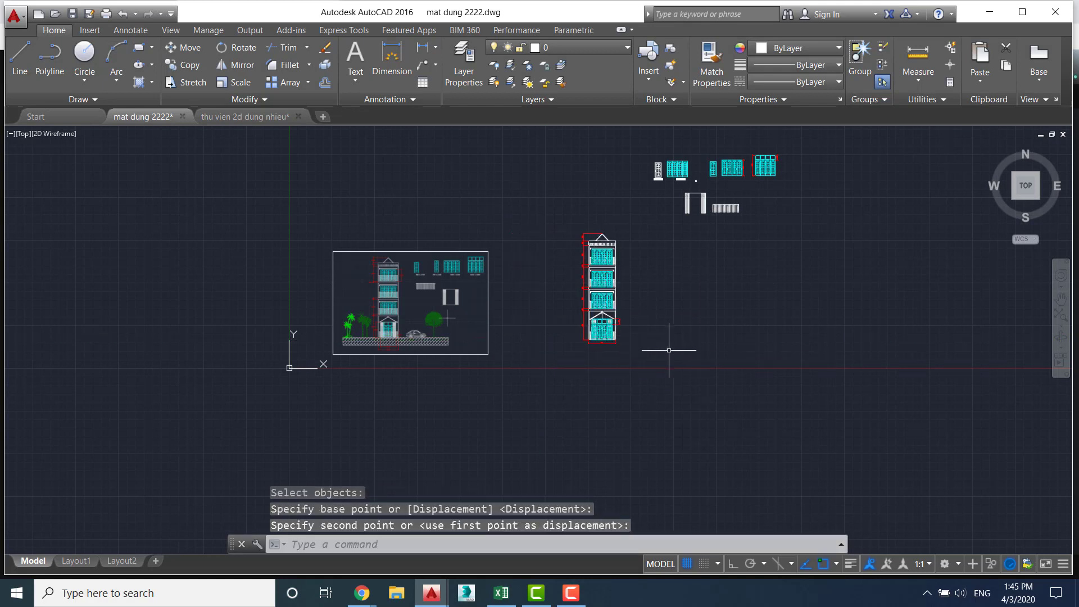
key(Escape)
scroll(669, 350, up, 2)
middle_drag(633, 364, 636, 369)
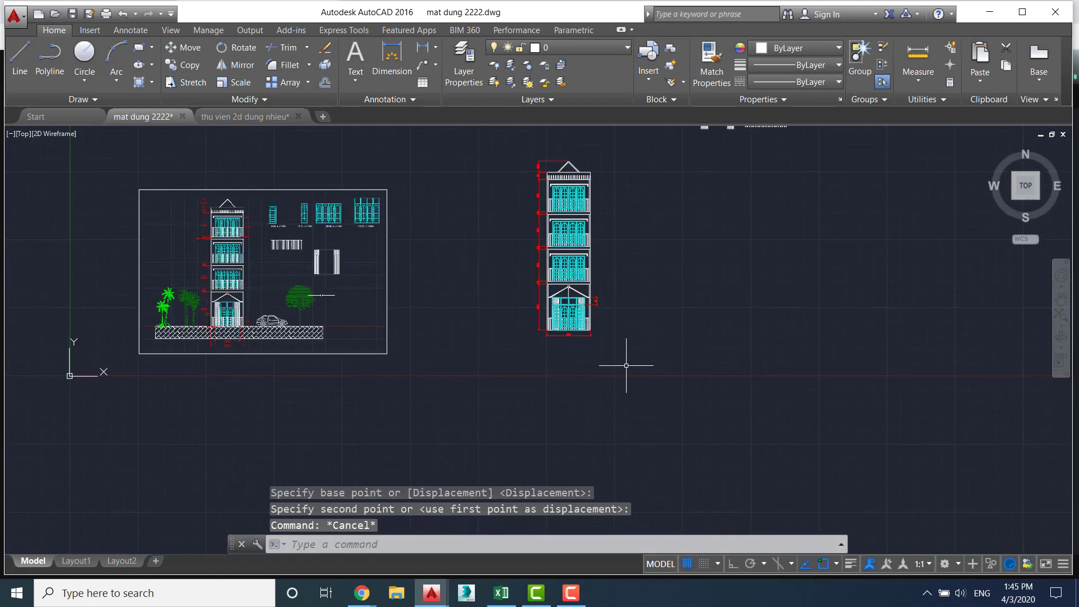
text(rec)
Draw the platform rectangle from left of the building base to a corner below it
key(Return)
scroll(559, 358, up, 3)
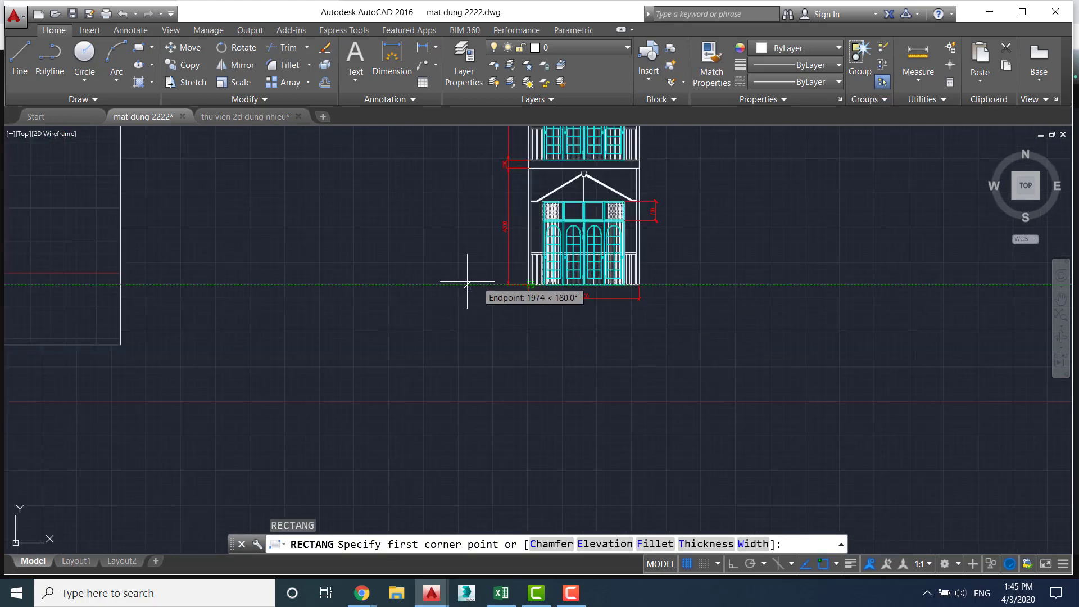
click(378, 285)
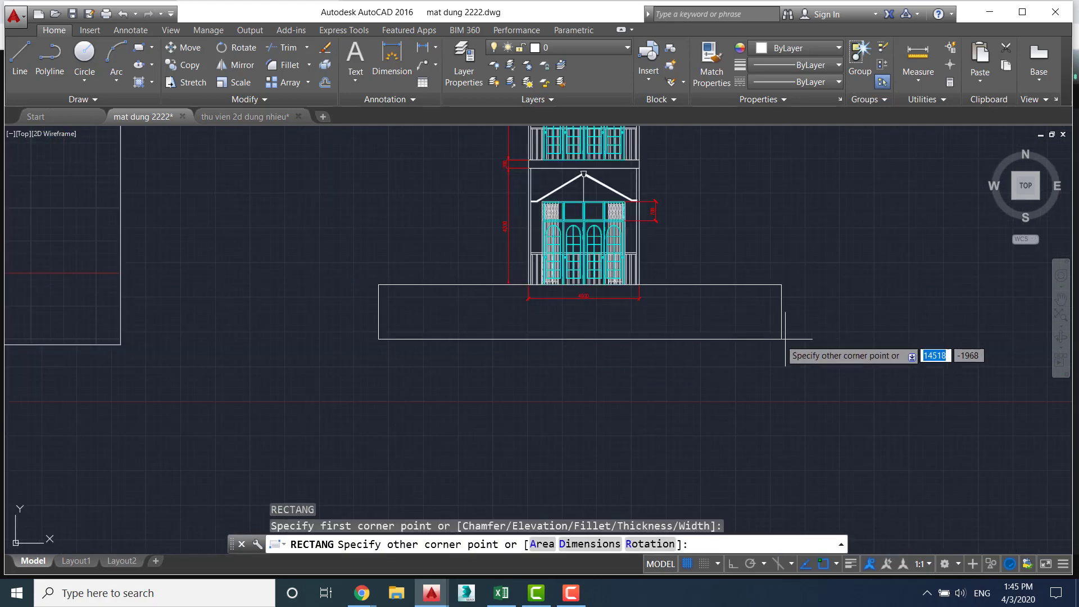
click(810, 342)
key(Escape)
scroll(622, 338, up, 2)
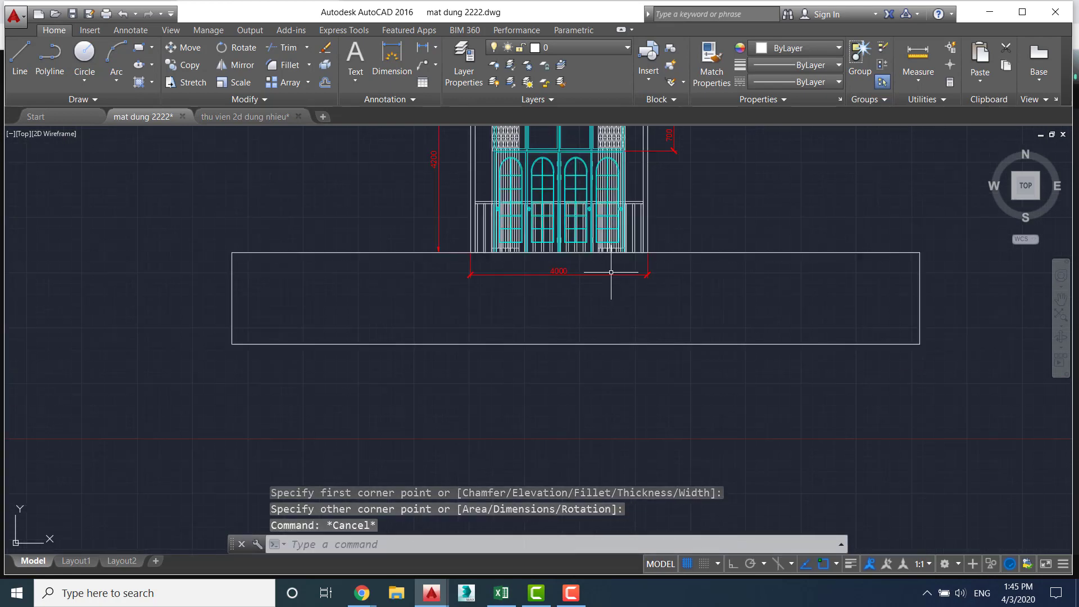
Try dragging the 4000 dimension downward, cancel, and recentre the building and rectangle
click(611, 274)
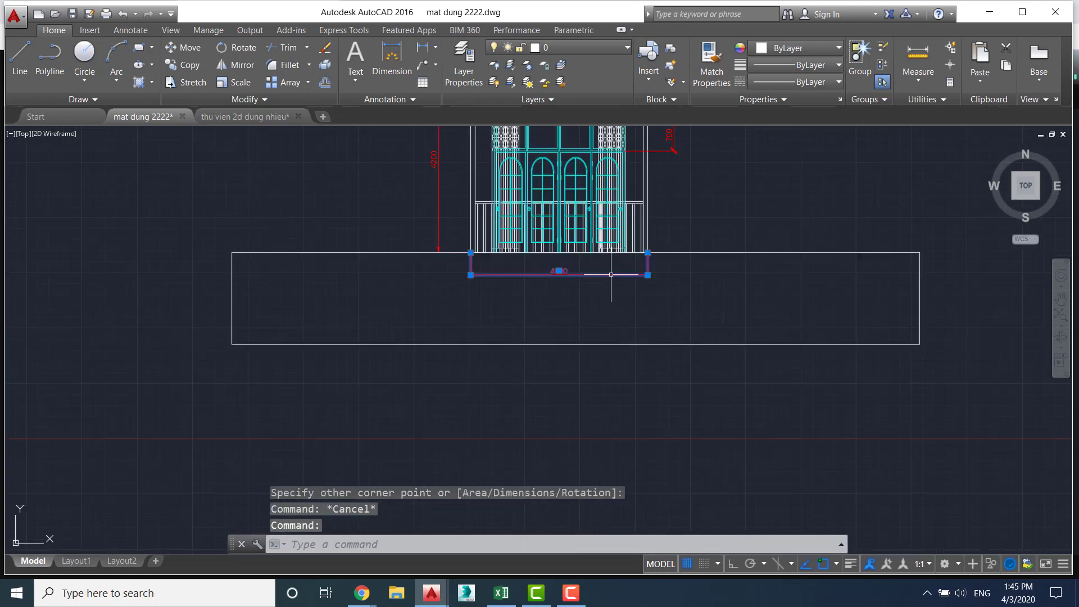
click(559, 270)
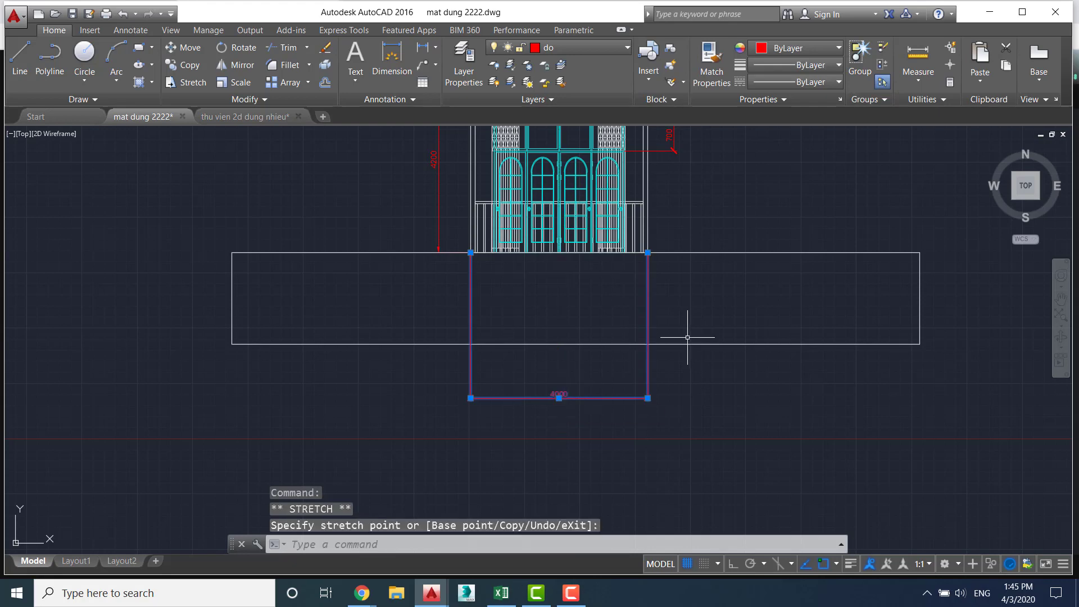
key(Escape)
scroll(531, 356, down, 2)
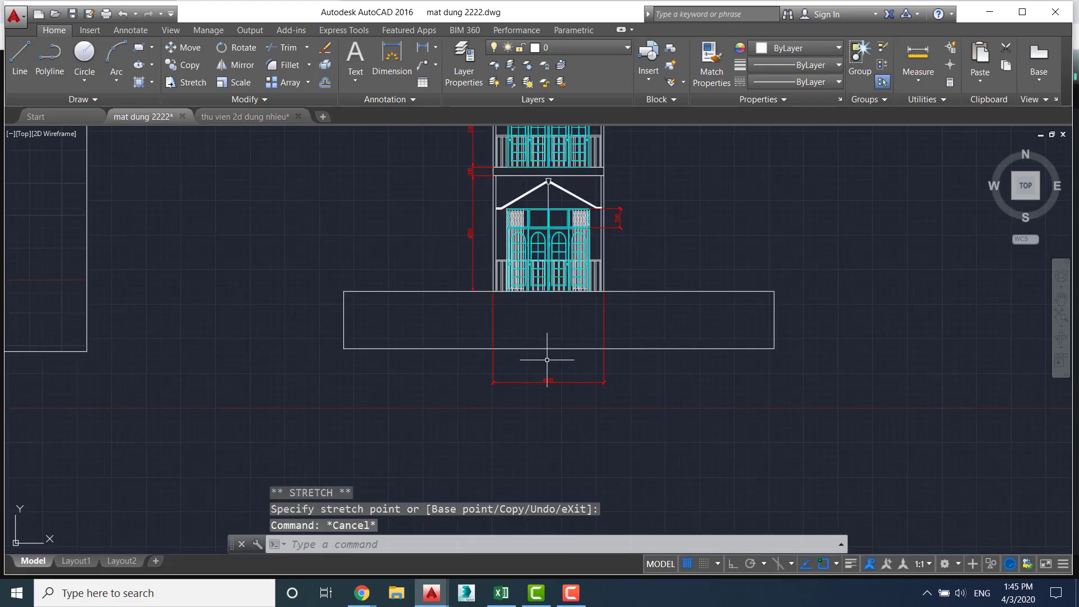
scroll(613, 377, down, 2)
scroll(614, 378, down, 2)
scroll(315, 357, up, 2)
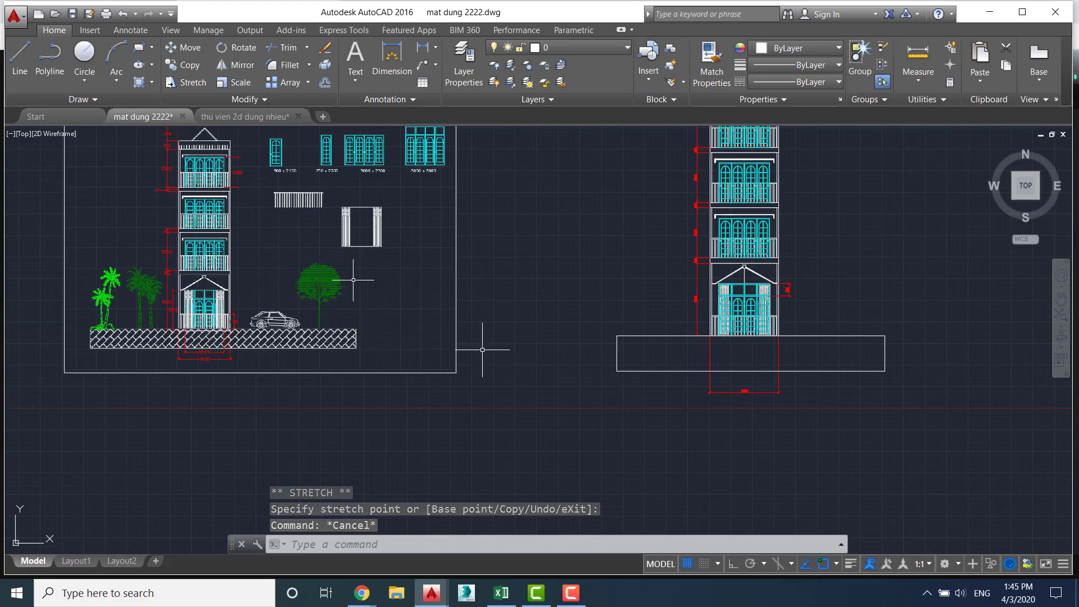
middle_drag(482, 349, 354, 387)
scroll(629, 404, up, 4)
scroll(652, 371, down, 2)
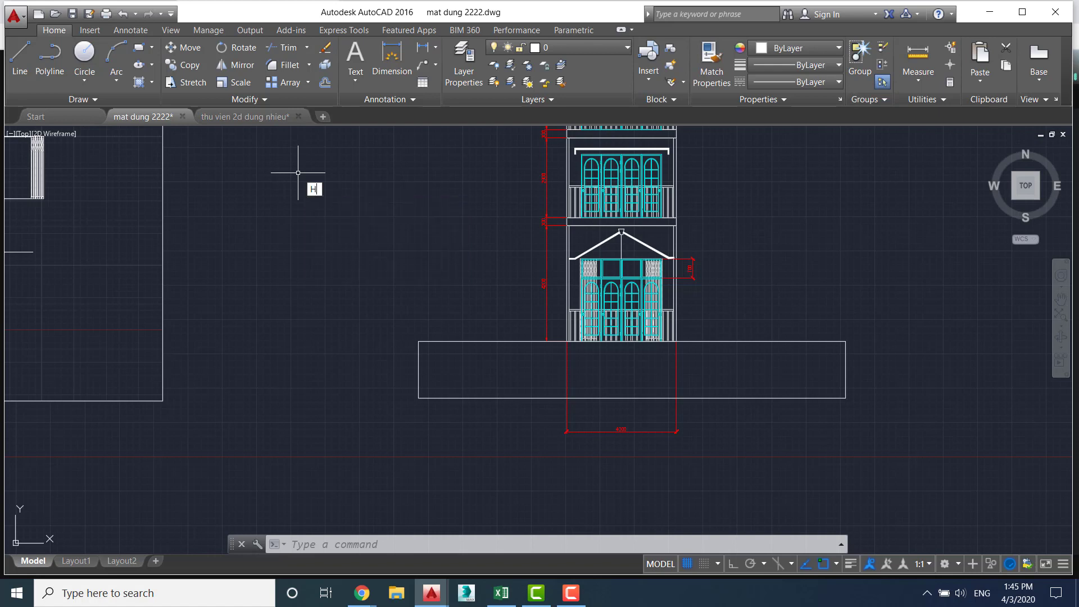
Hatch the base rectangle with the AR-B816 brick pattern at scale 31
key(Return)
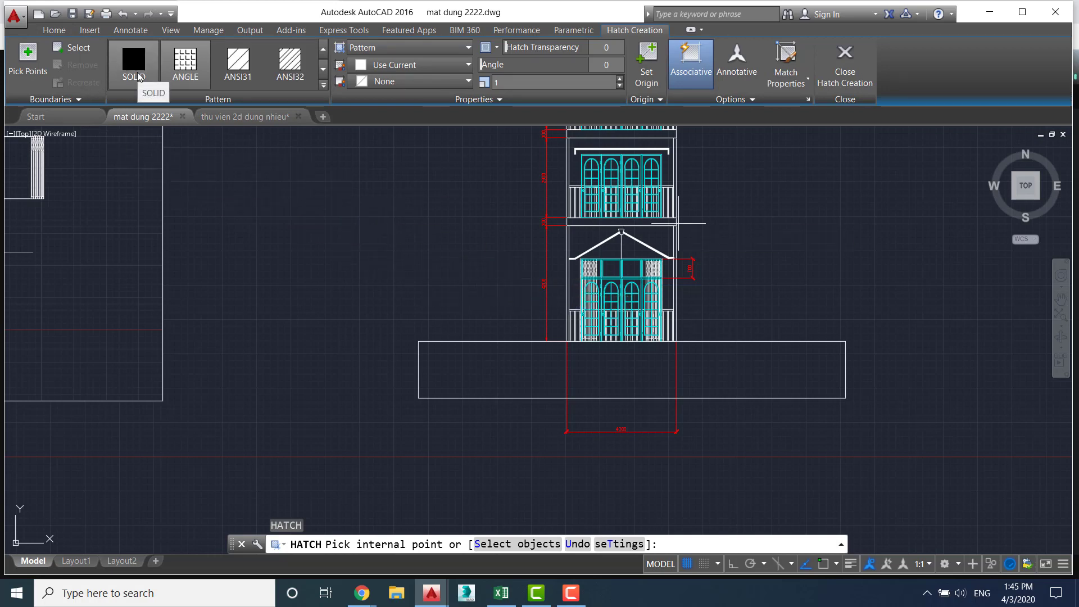
click(324, 88)
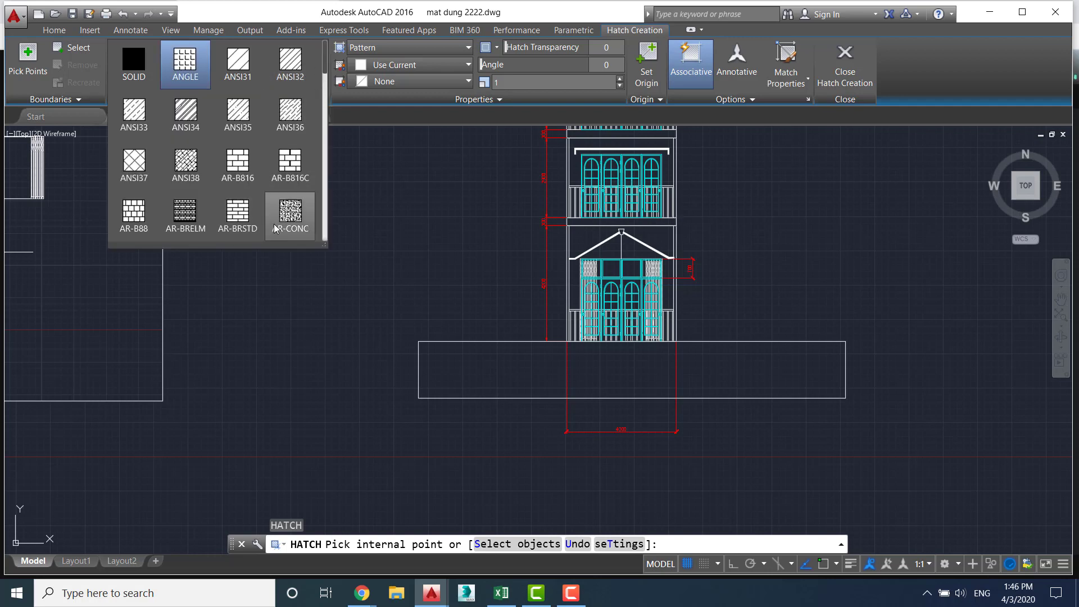
click(242, 151)
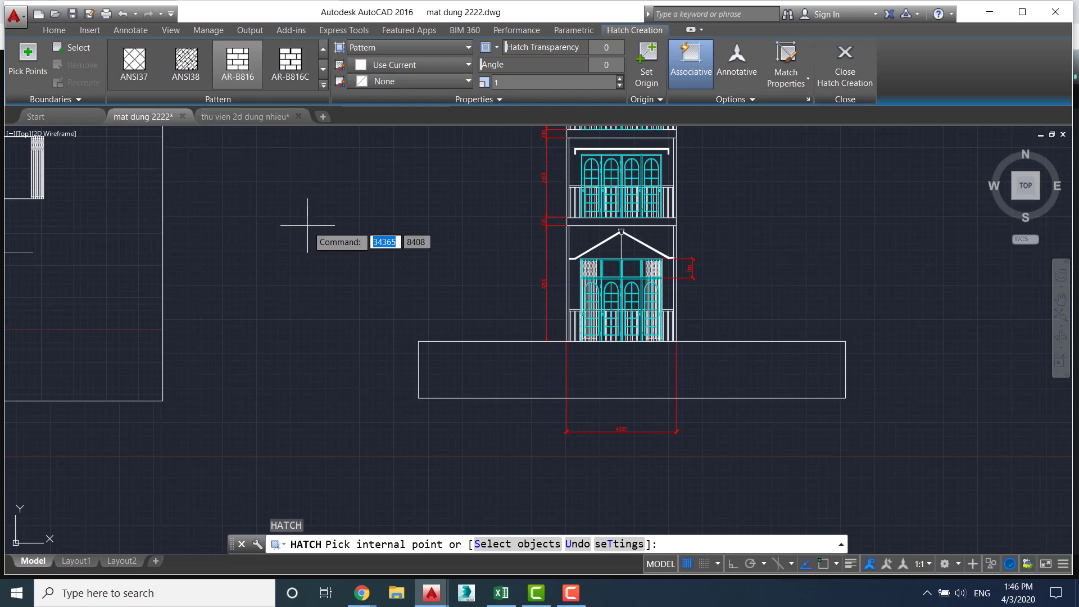
click(723, 363)
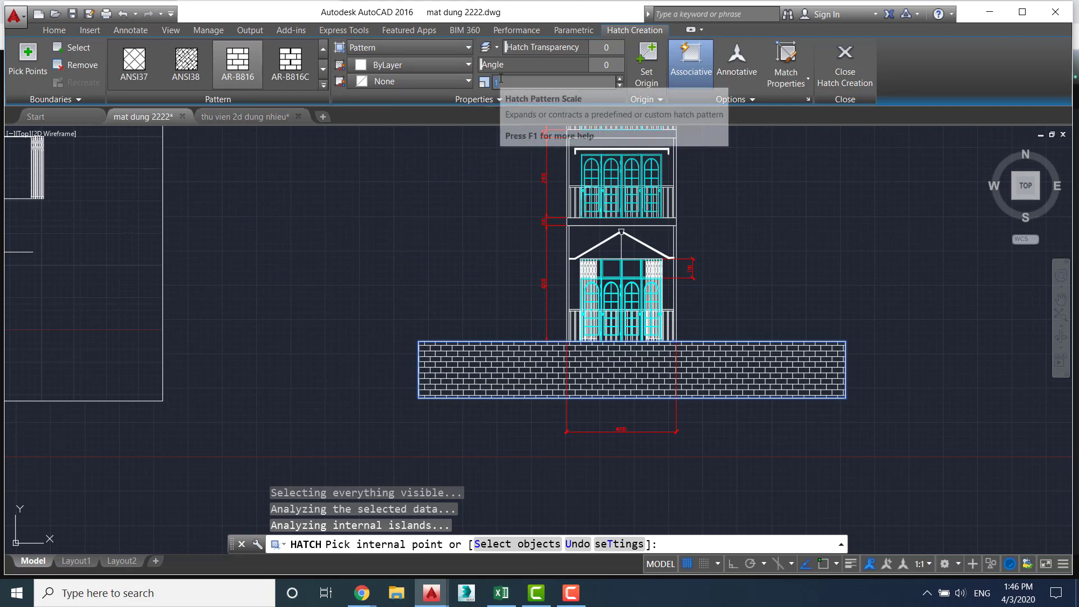
text(3)
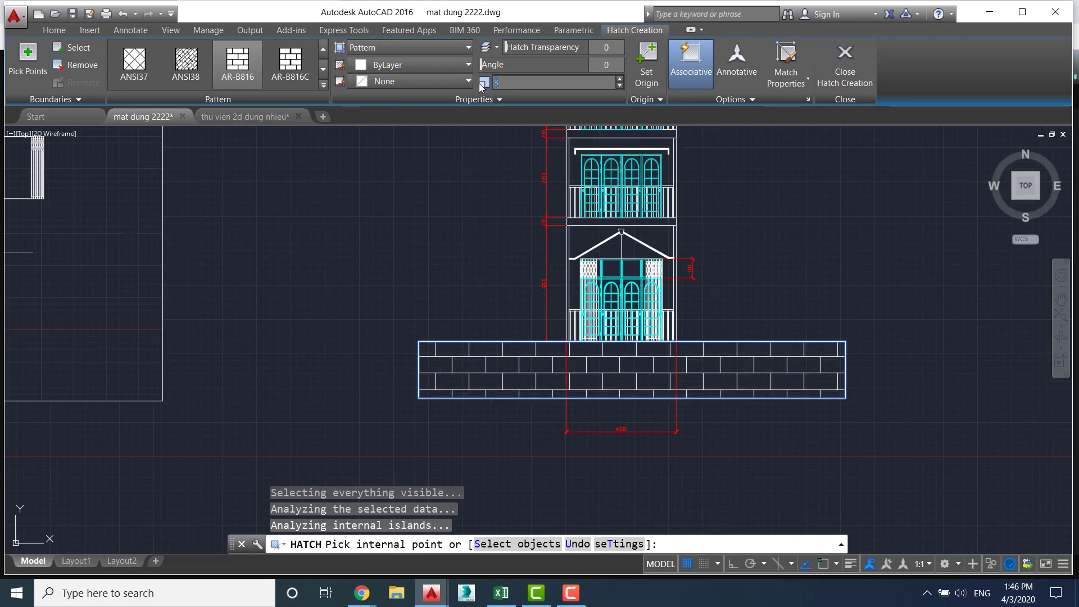
text(1)
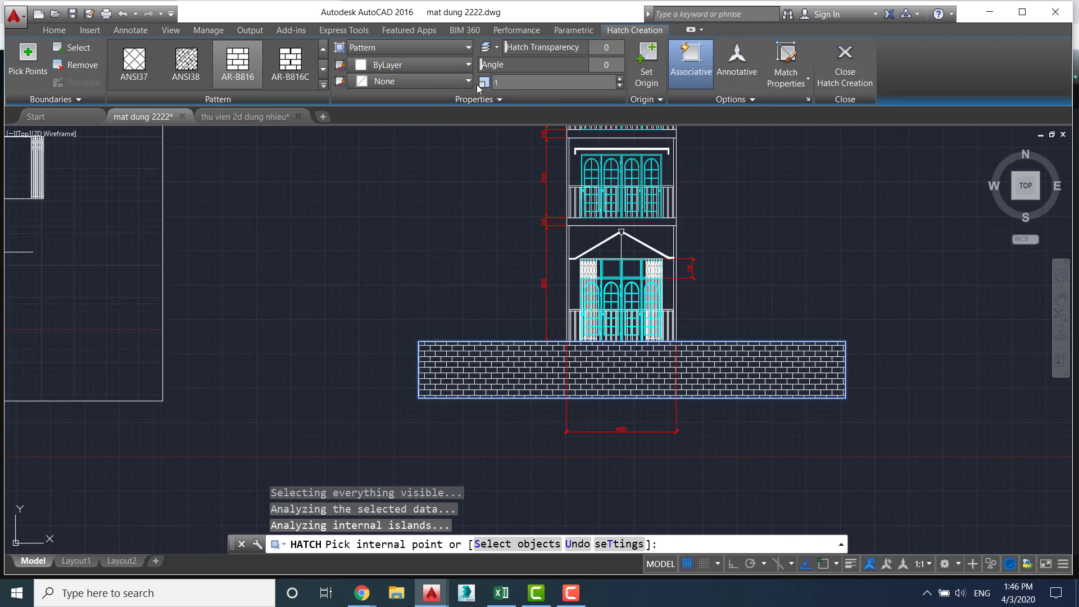
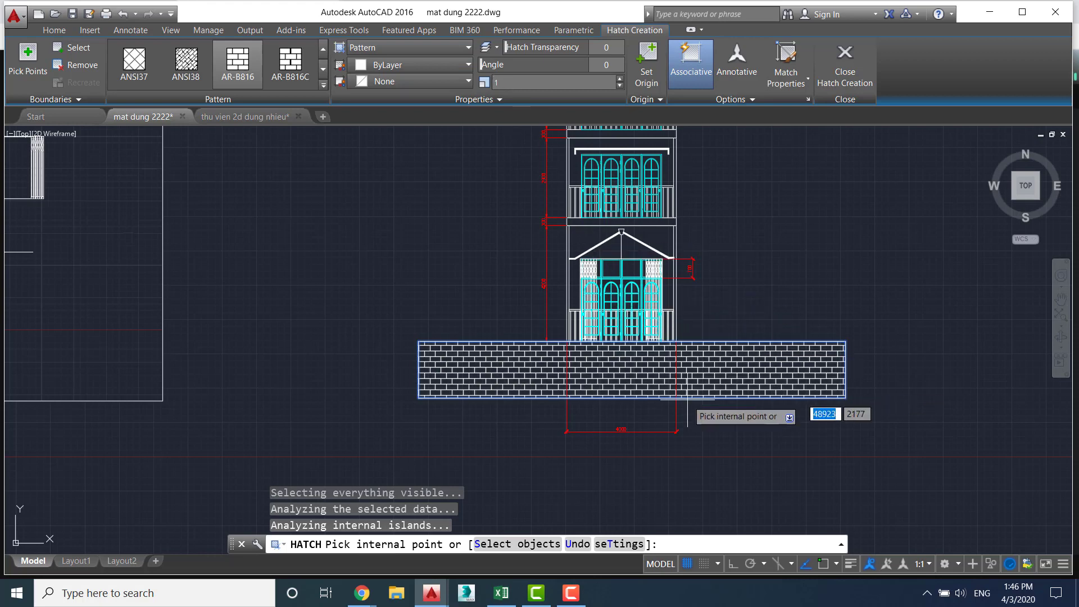
Try a 45° angle on the ground strip's brick hatch, then set it back to 0°
middle_drag(715, 327, 718, 325)
scroll(718, 325, down, 4)
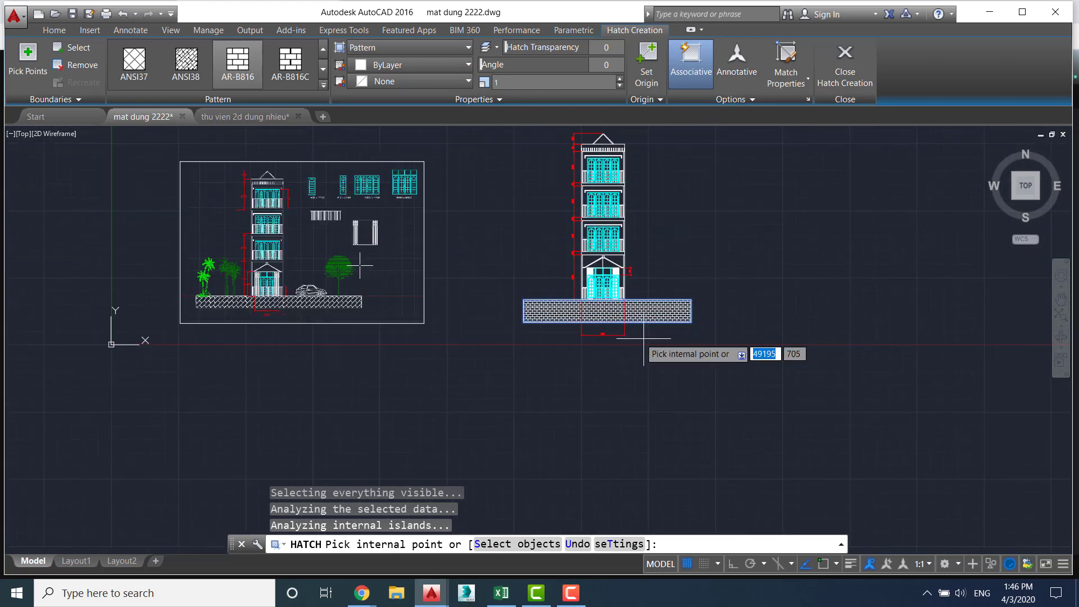
scroll(646, 342, up, 2)
scroll(644, 338, up, 4)
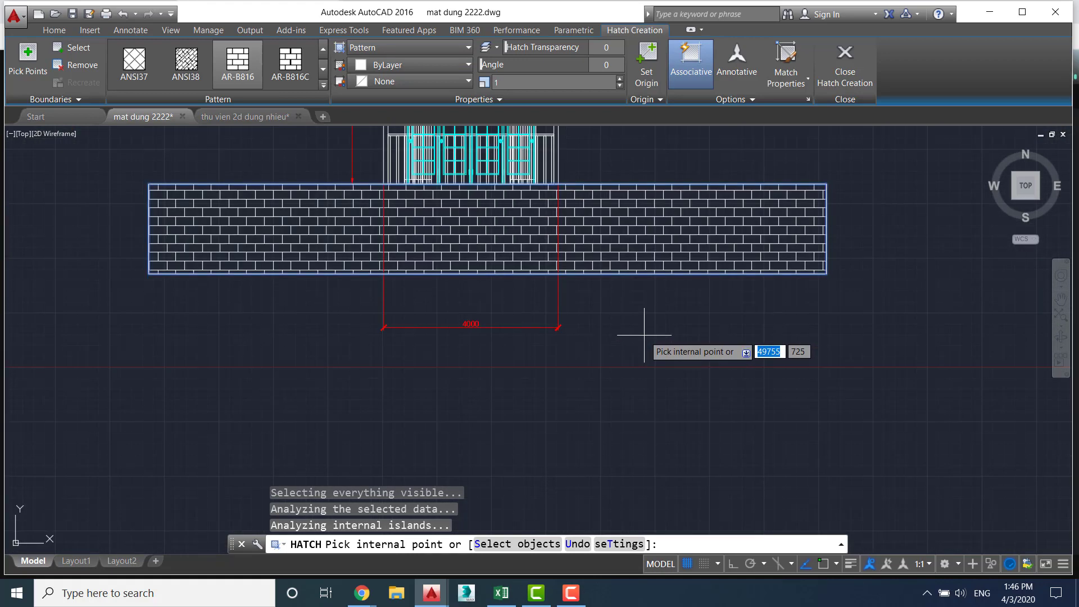
middle_drag(604, 264, 618, 303)
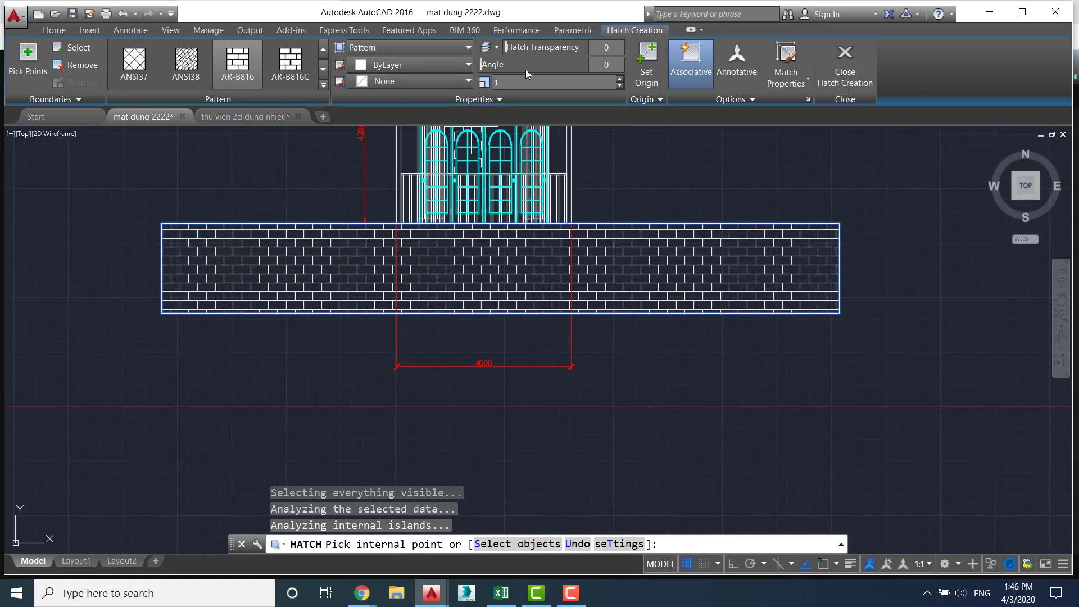
click(611, 65)
text(5)
key(Return)
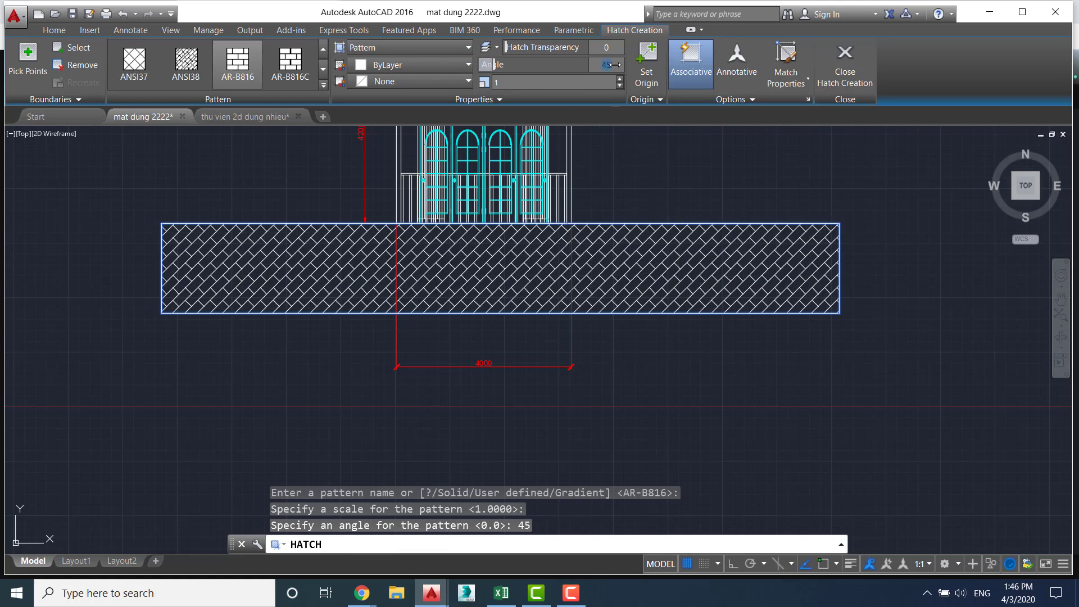
text(0)
key(Return)
End the hatch command and recentre the view on the whole elevation
scroll(616, 358, down, 2)
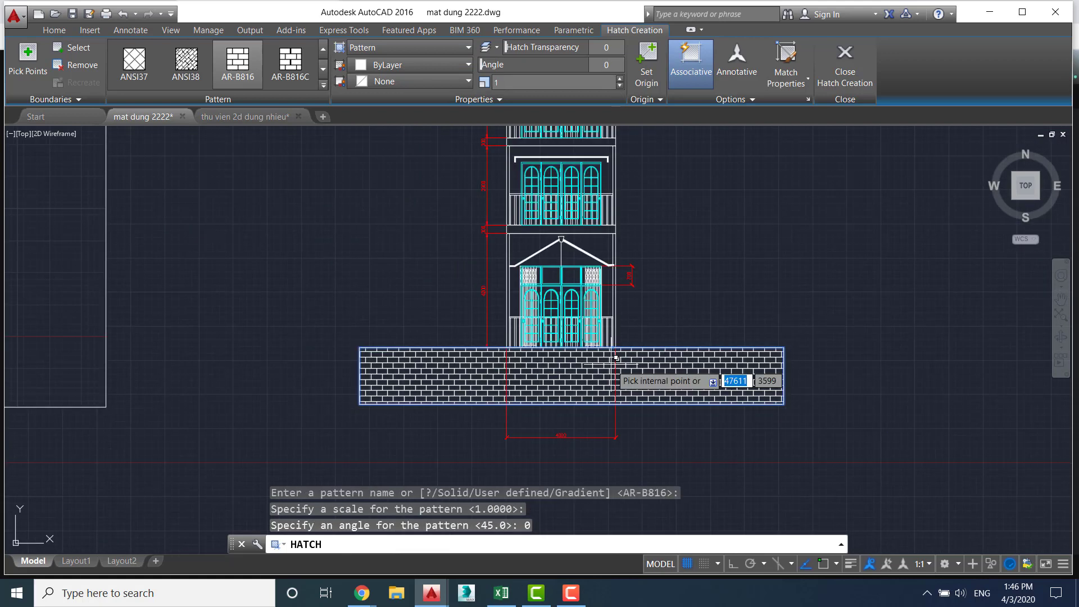
scroll(616, 357, down, 1)
middle_drag(616, 358, 433, 378)
scroll(698, 313, up, 1)
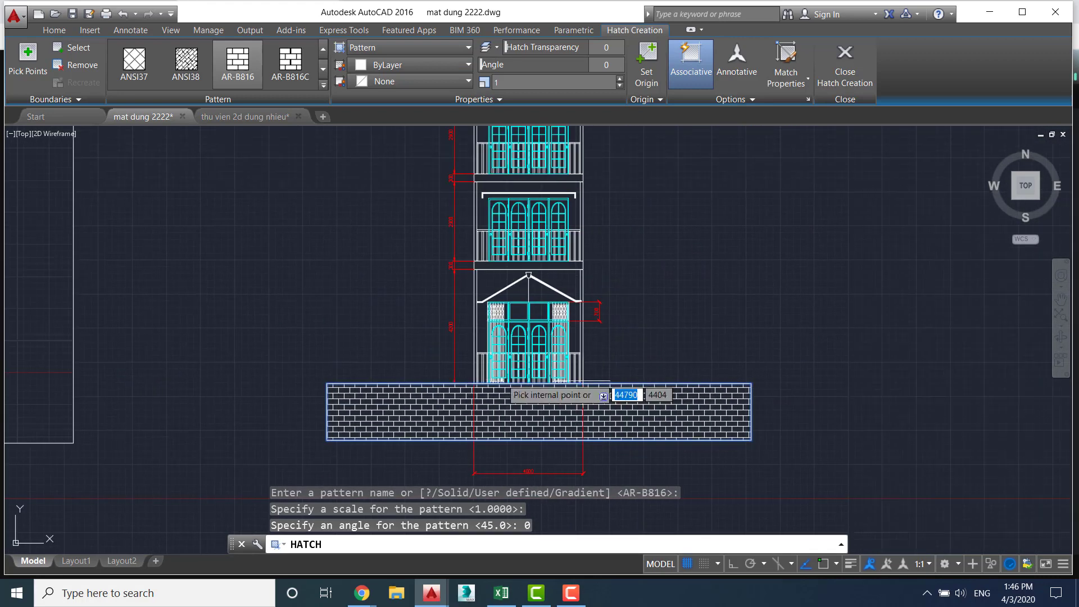
scroll(649, 368, up, 2)
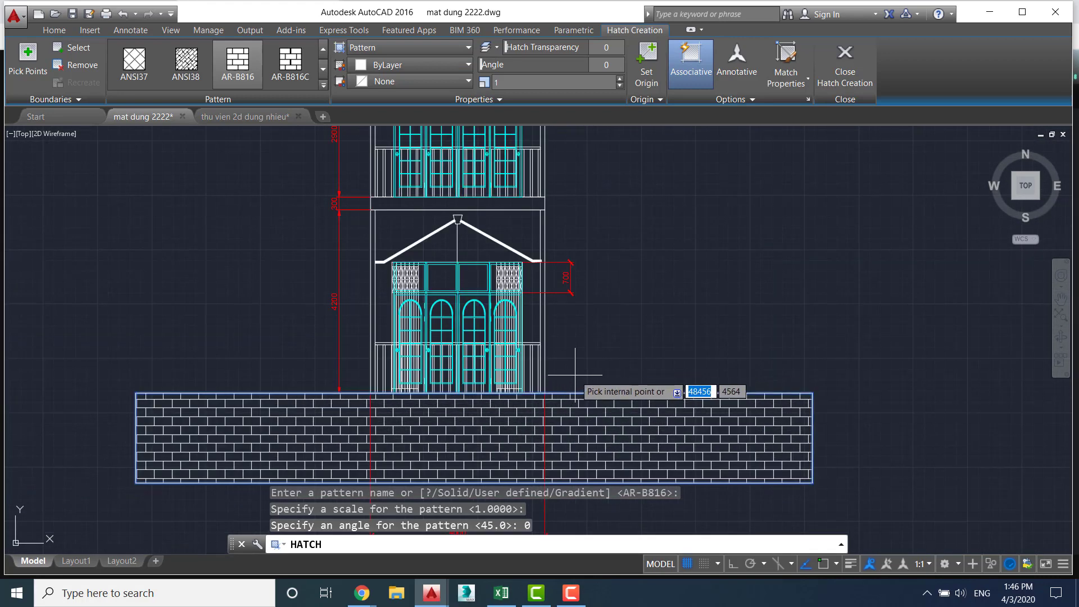
key(Escape)
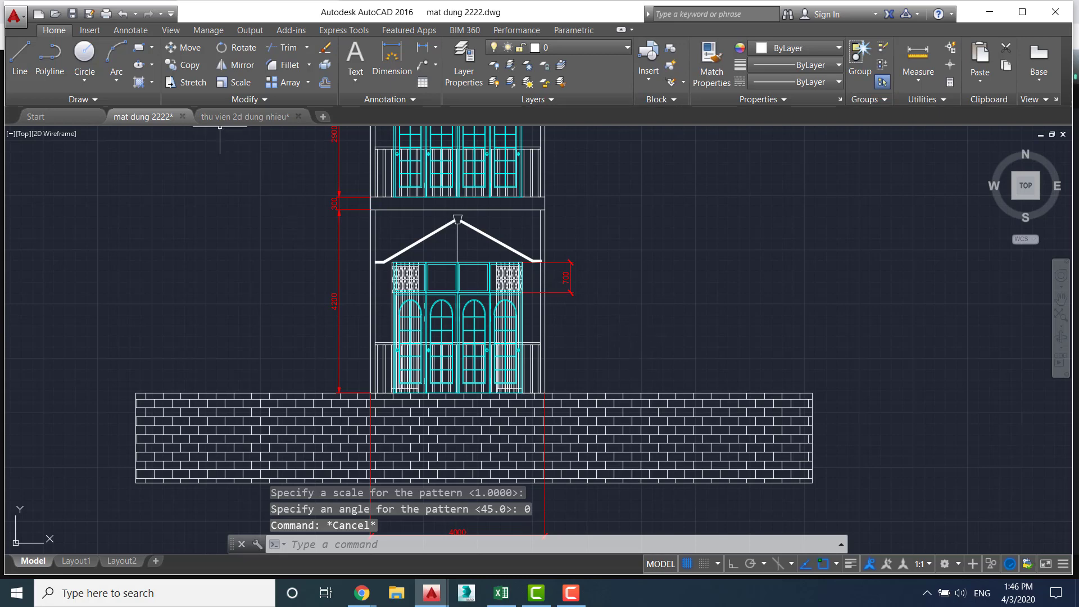
scroll(489, 325, down, 2)
scroll(520, 325, down, 2)
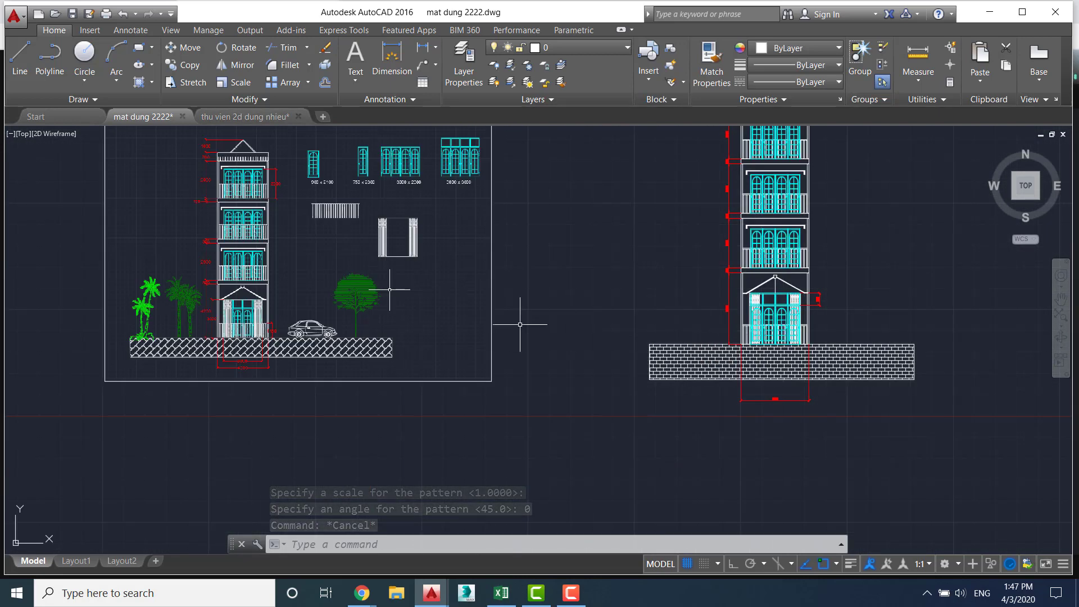
middle_drag(650, 313, 503, 303)
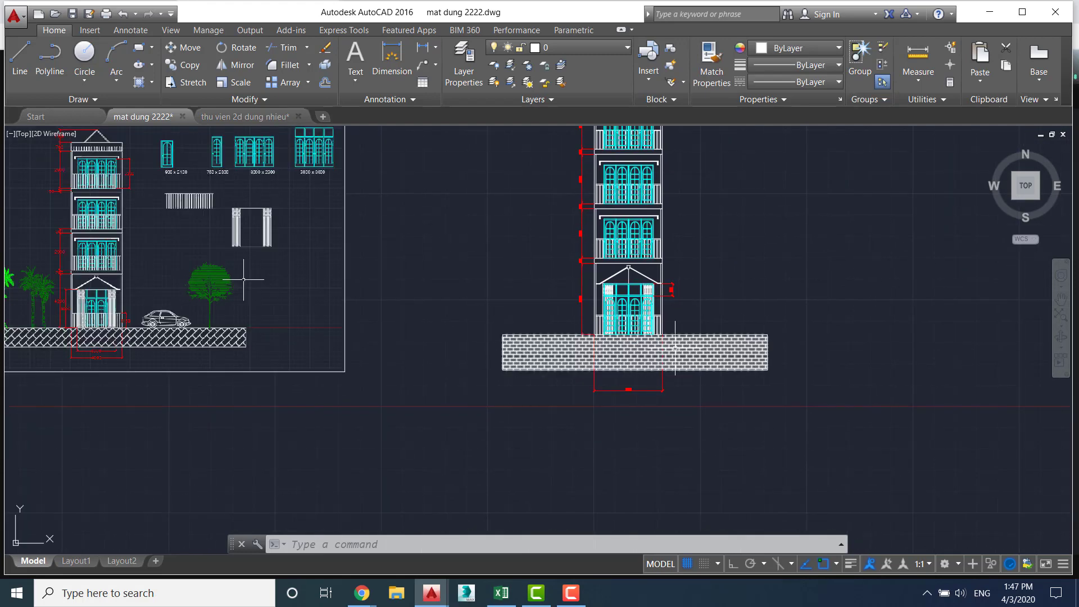
scroll(675, 331, up, 2)
scroll(673, 315, up, 3)
scroll(671, 316, down, 2)
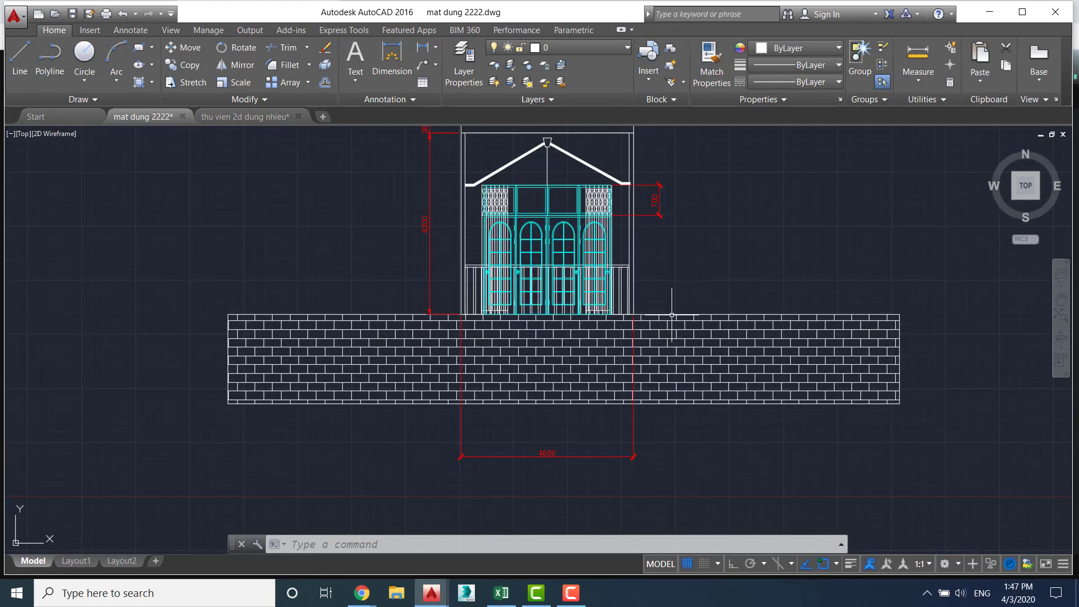
scroll(671, 315, down, 1)
scroll(294, 366, down, 2)
scroll(193, 376, down, 2)
middle_drag(193, 376, 563, 372)
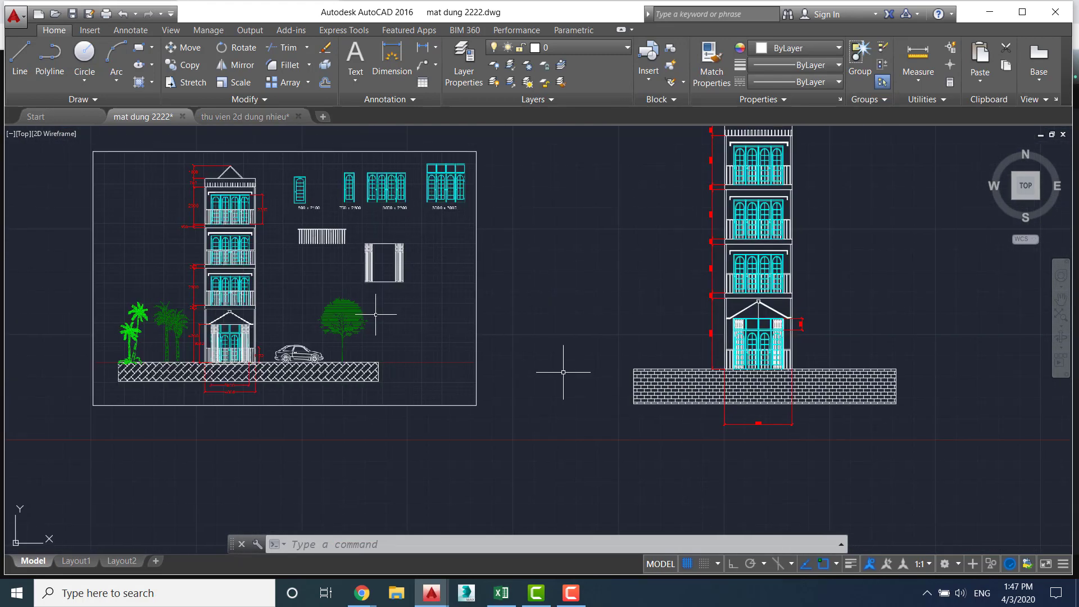
middle_drag(800, 330, 662, 376)
scroll(662, 376, up, 2)
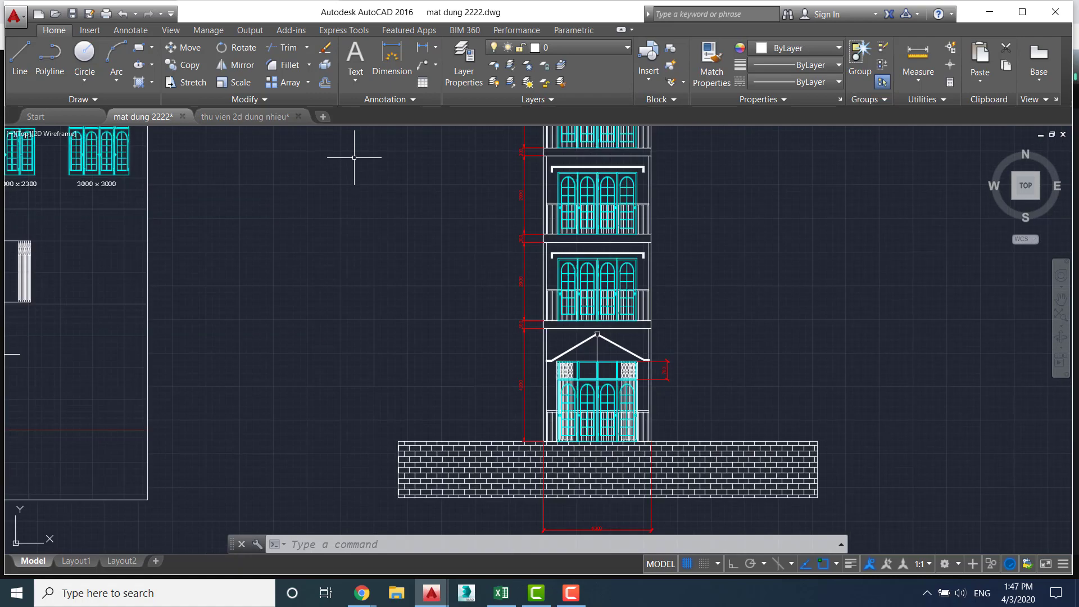
Switch to the 'thu vien 2d dung nhieu' library drawing and locate the palm tree blocks
click(259, 119)
scroll(689, 307, down, 2)
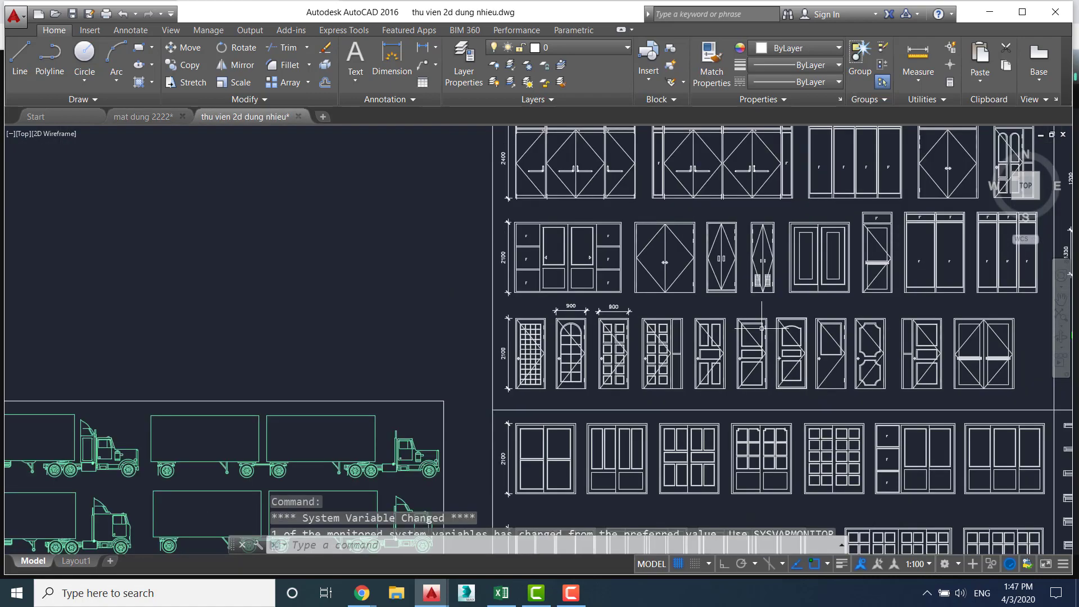
scroll(689, 307, down, 4)
scroll(856, 302, down, 1)
scroll(604, 389, down, 3)
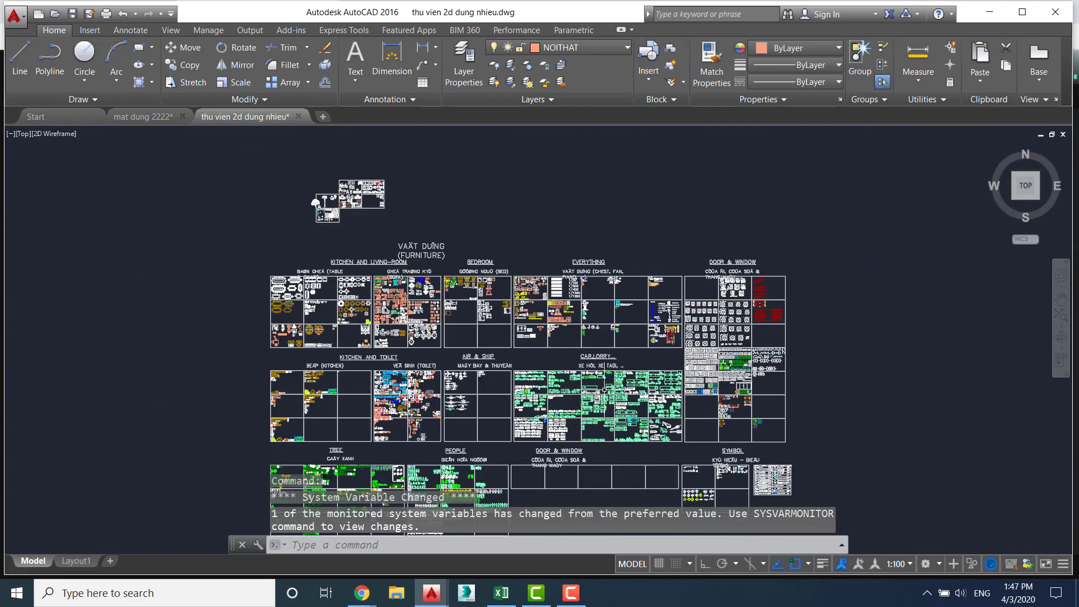
scroll(503, 298, up, 2)
scroll(503, 298, up, 2)
scroll(506, 239, up, 2)
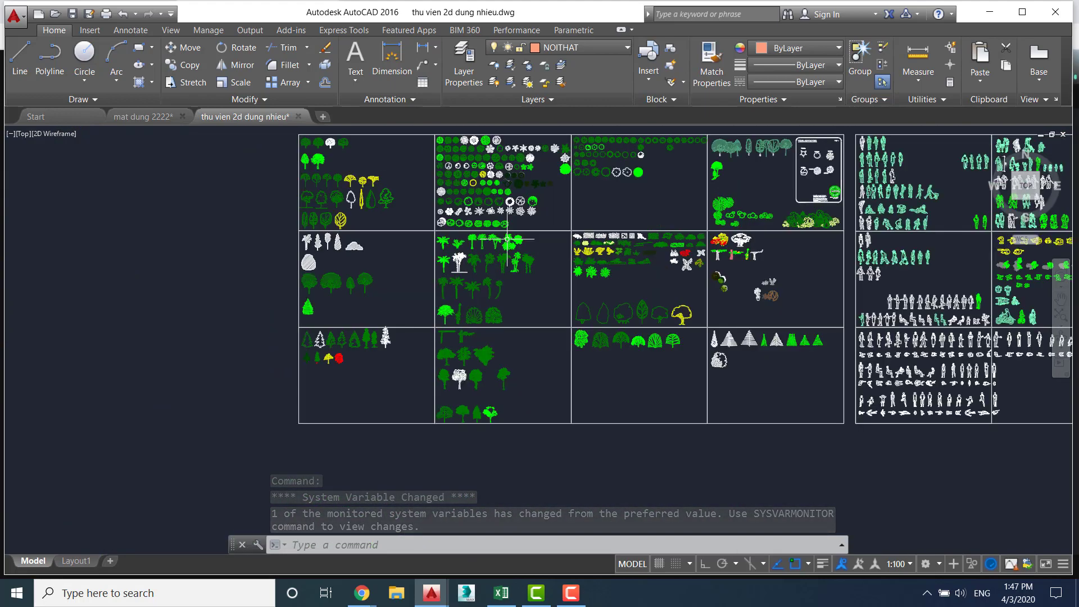
scroll(417, 222, up, 2)
scroll(544, 285, up, 2)
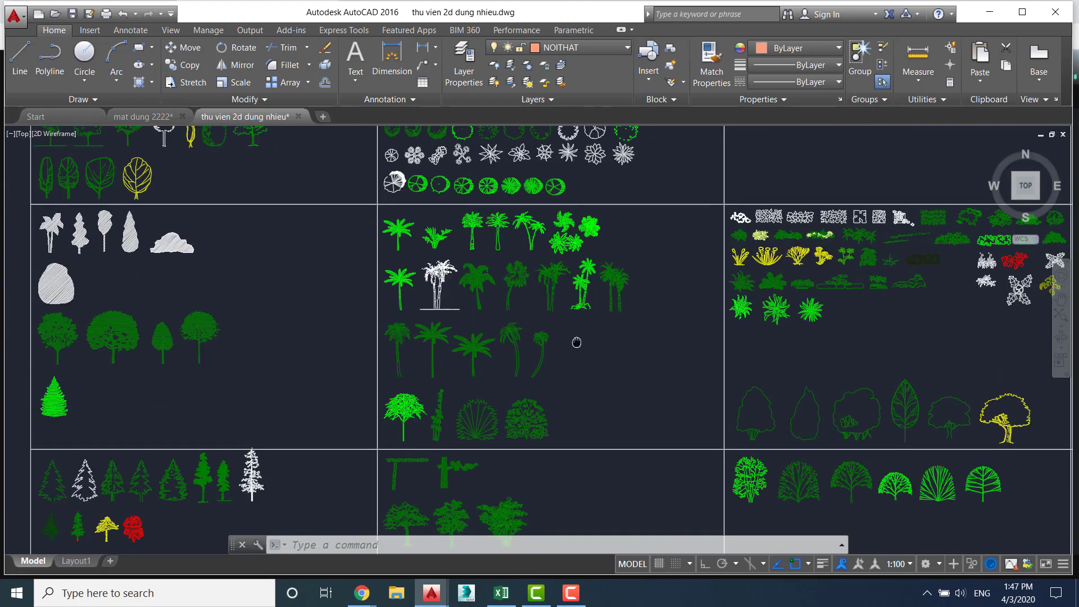
mouse_move(578, 344)
middle_down()
mouse_move(586, 319)
mouse_move(620, 322)
middle_up()
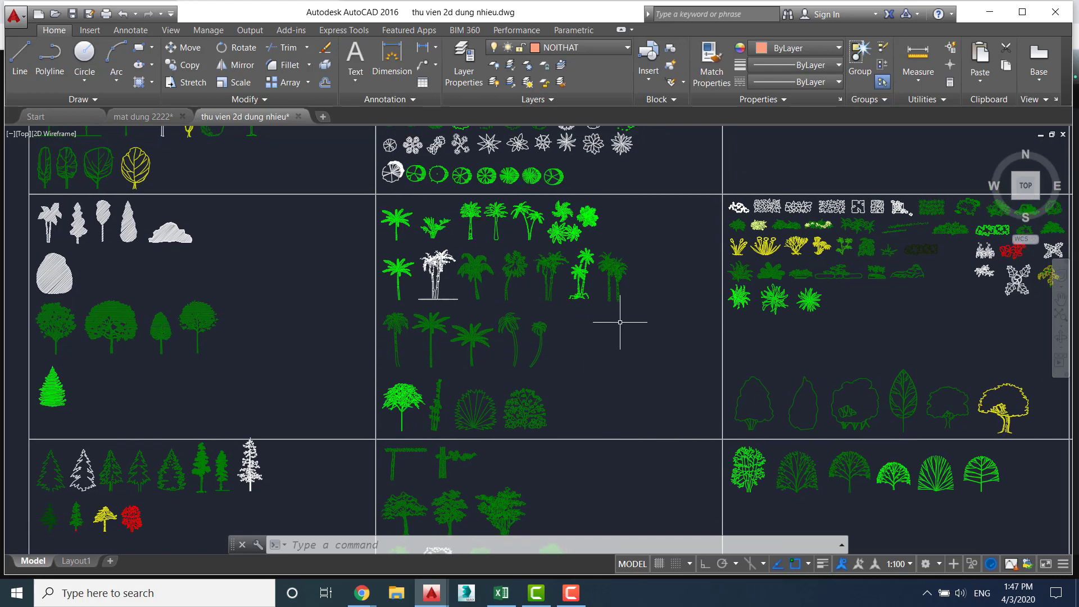
Window-select and copy the four palm trees, then return to 'mat dung 2222'
click(625, 302)
click(502, 264)
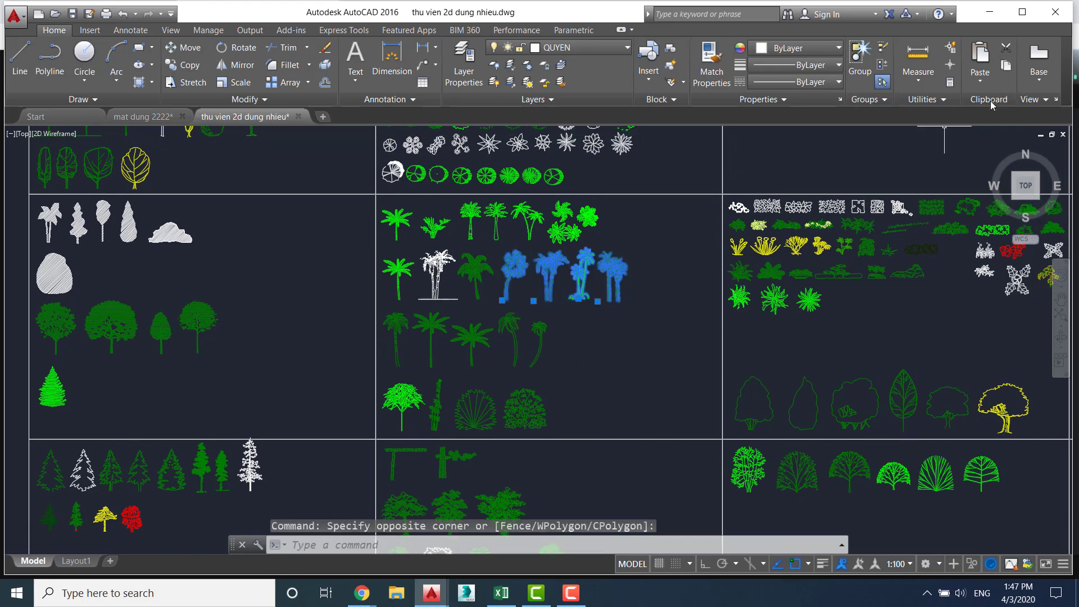
click(1006, 66)
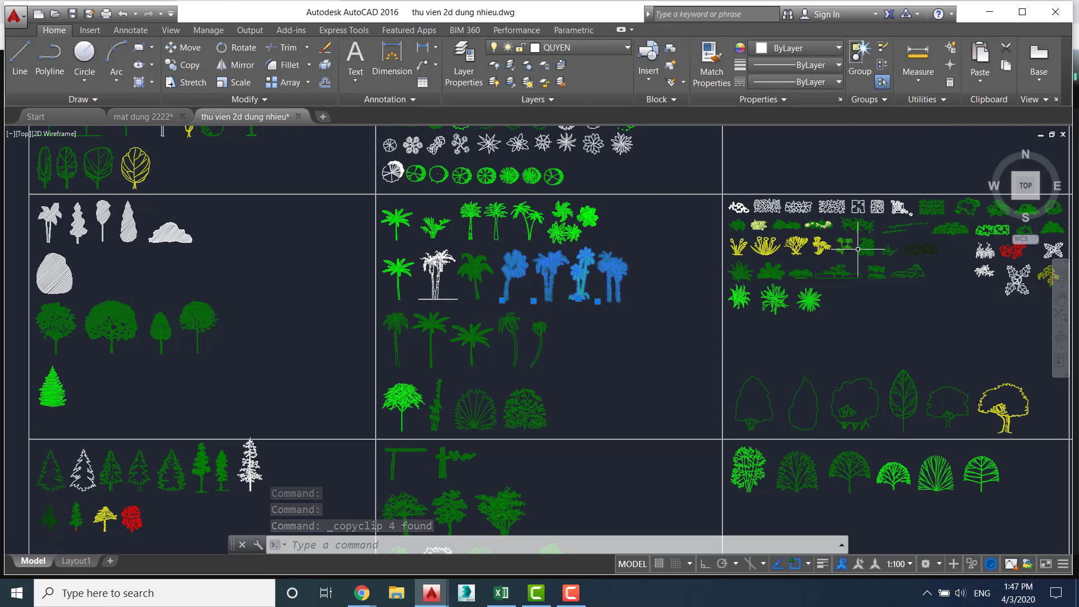
click(157, 118)
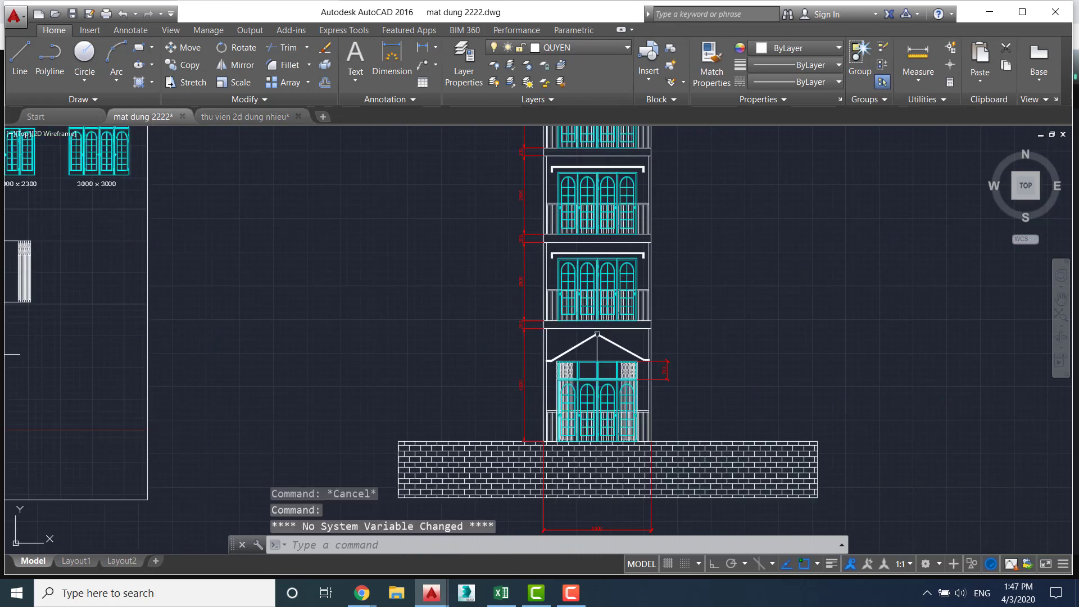
click(1039, 72)
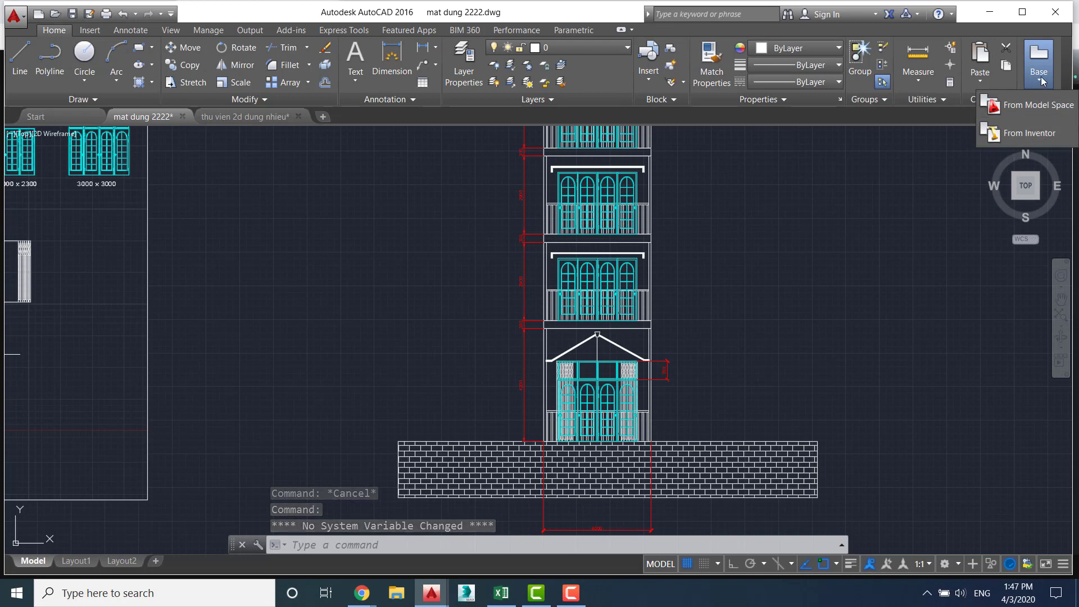
click(983, 81)
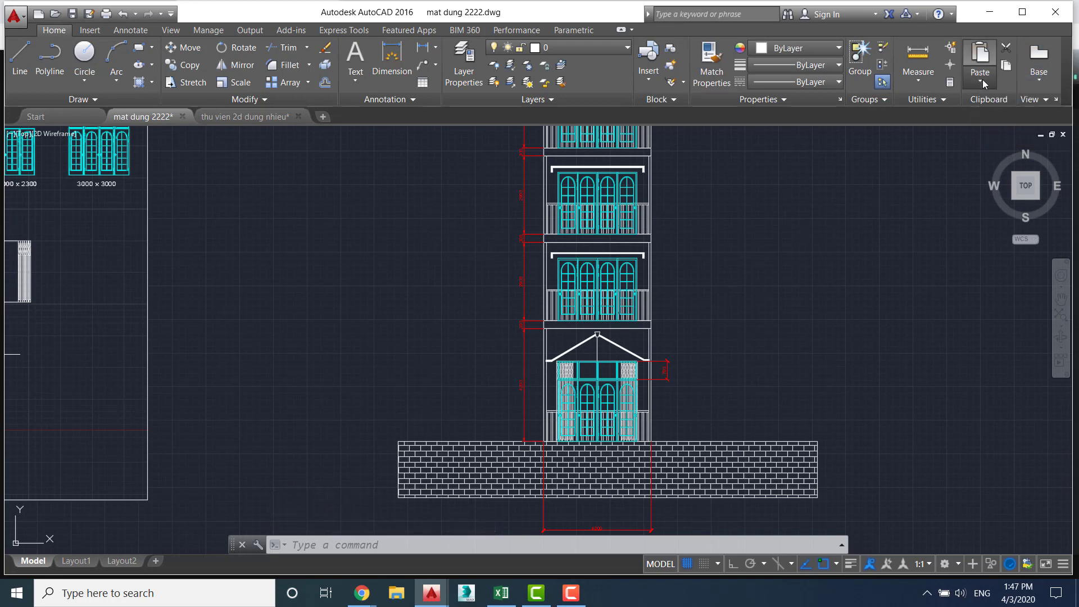
click(973, 107)
mouse_move(759, 276)
middle_down()
mouse_move(668, 266)
mouse_move(590, 281)
middle_up()
middle_drag(585, 337, 564, 289)
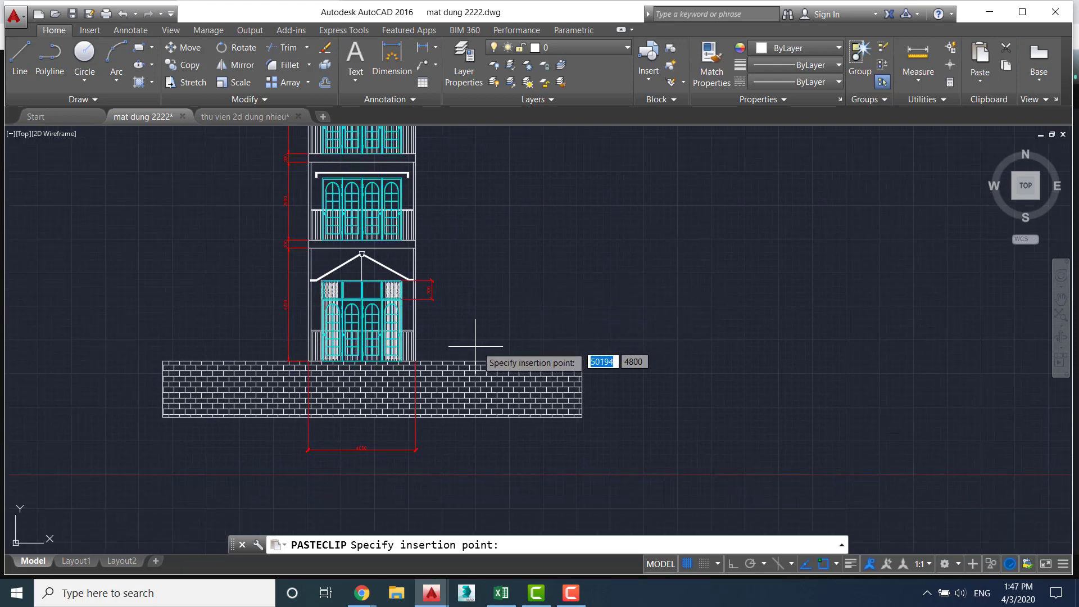
click(624, 315)
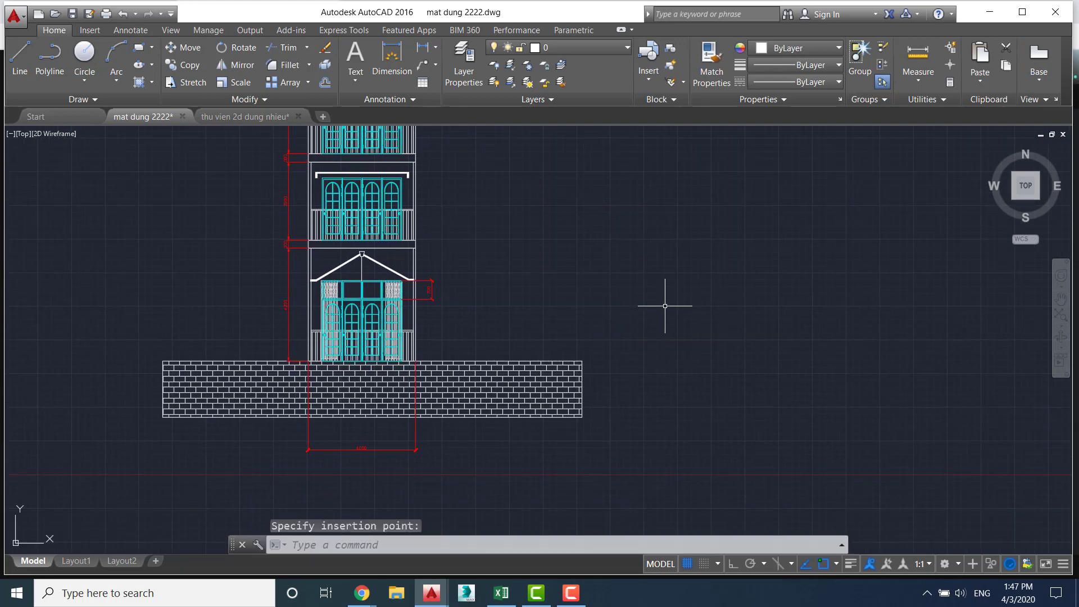
scroll(699, 266, up, 2)
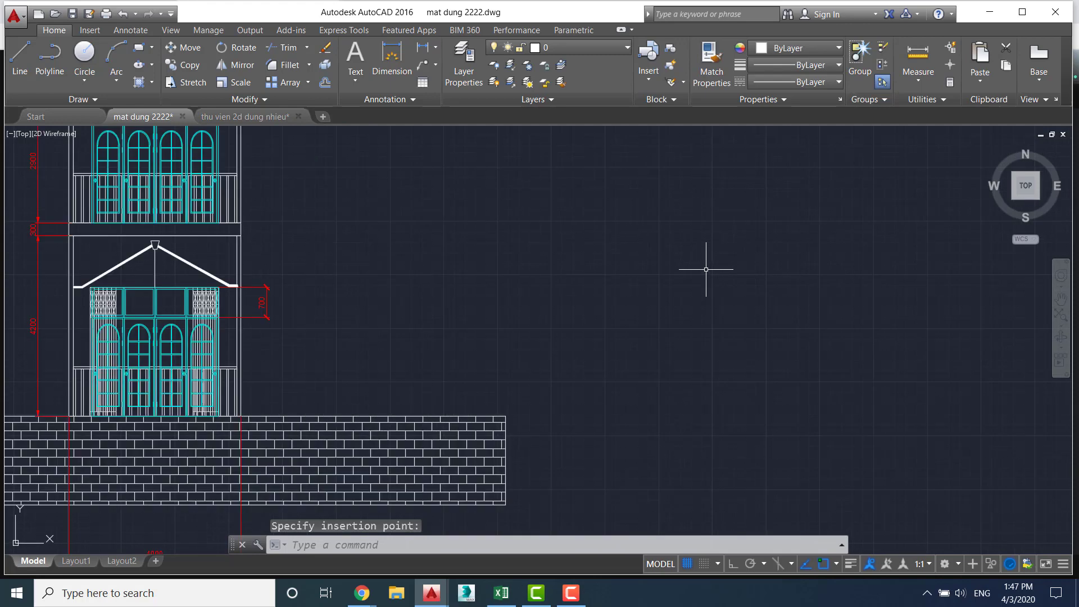
scroll(702, 272, down, 6)
middle_drag(710, 147, 655, 261)
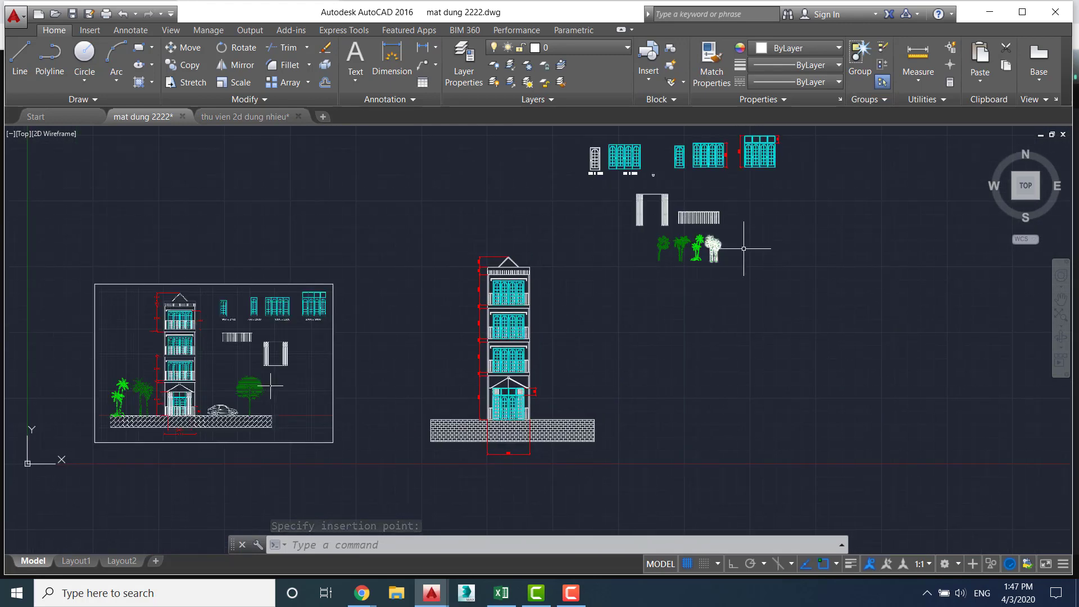
key(Escape)
text(m)
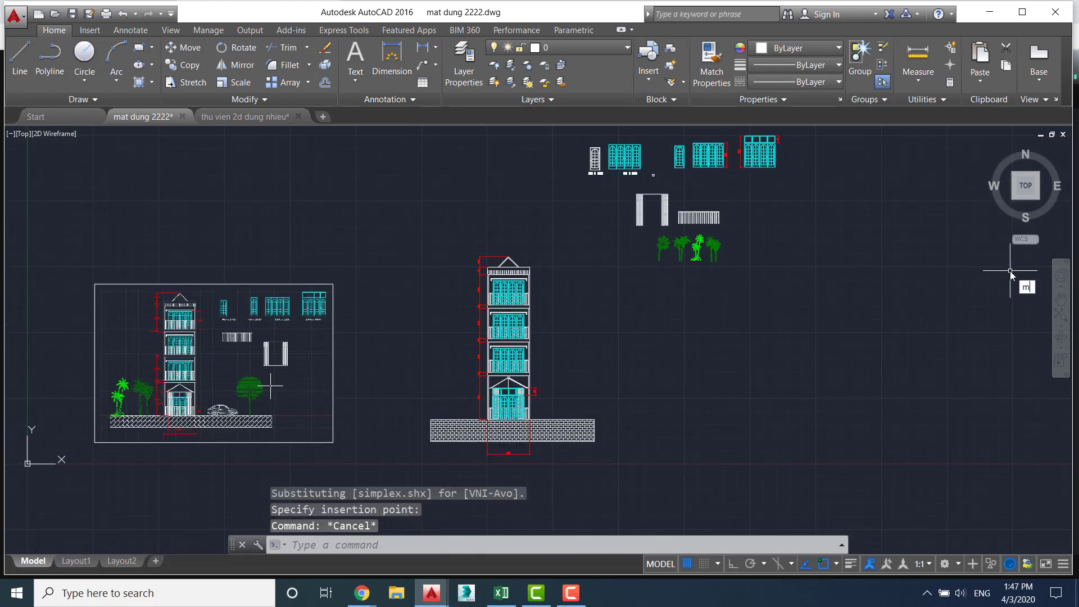
key(Return)
click(743, 305)
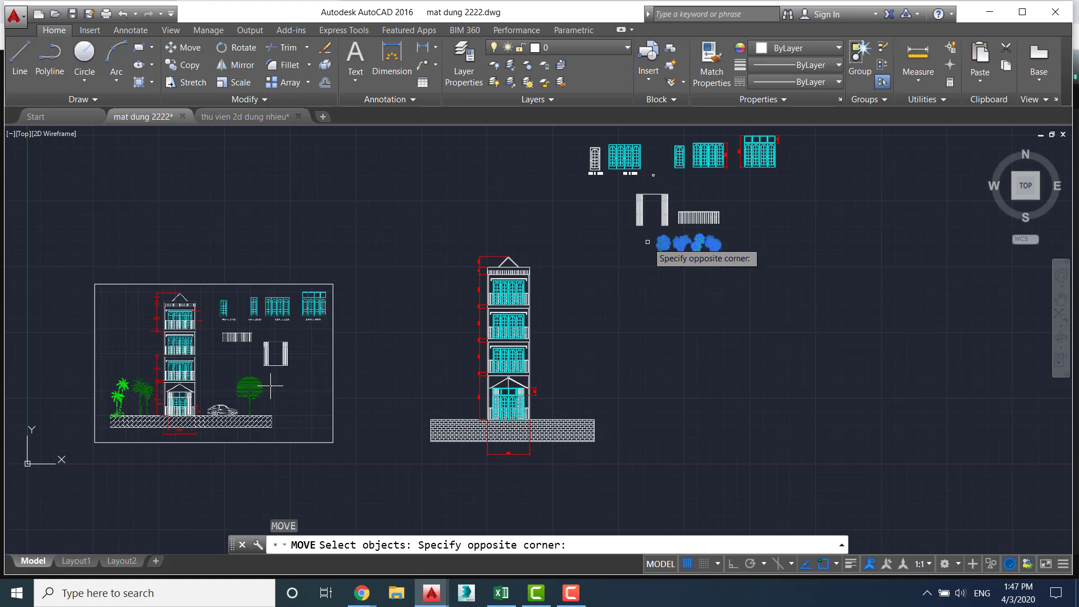
click(648, 242)
key(Return)
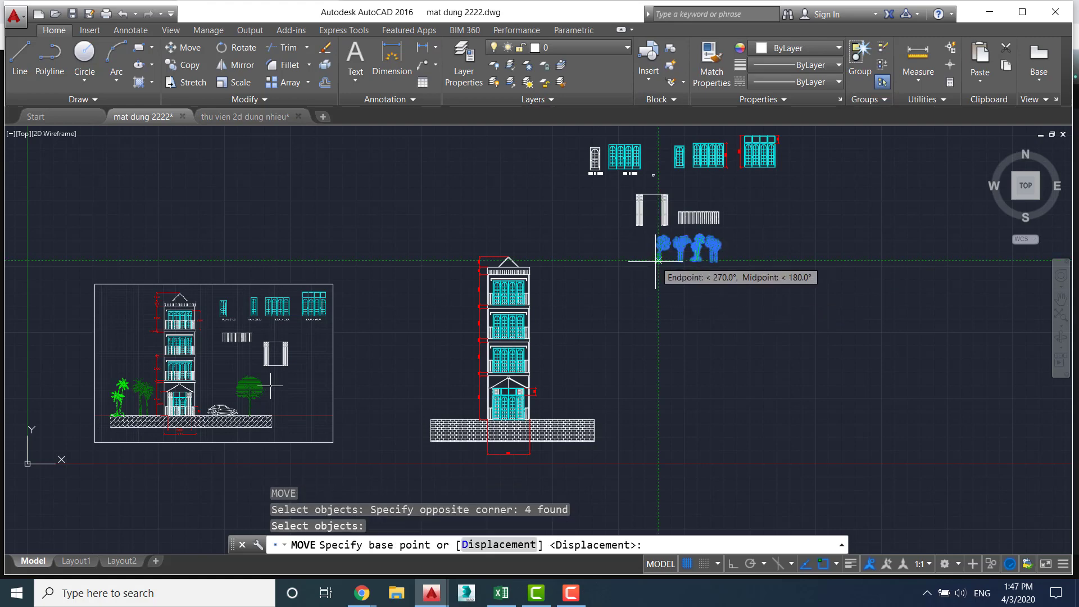
click(658, 260)
scroll(505, 338, down, 2)
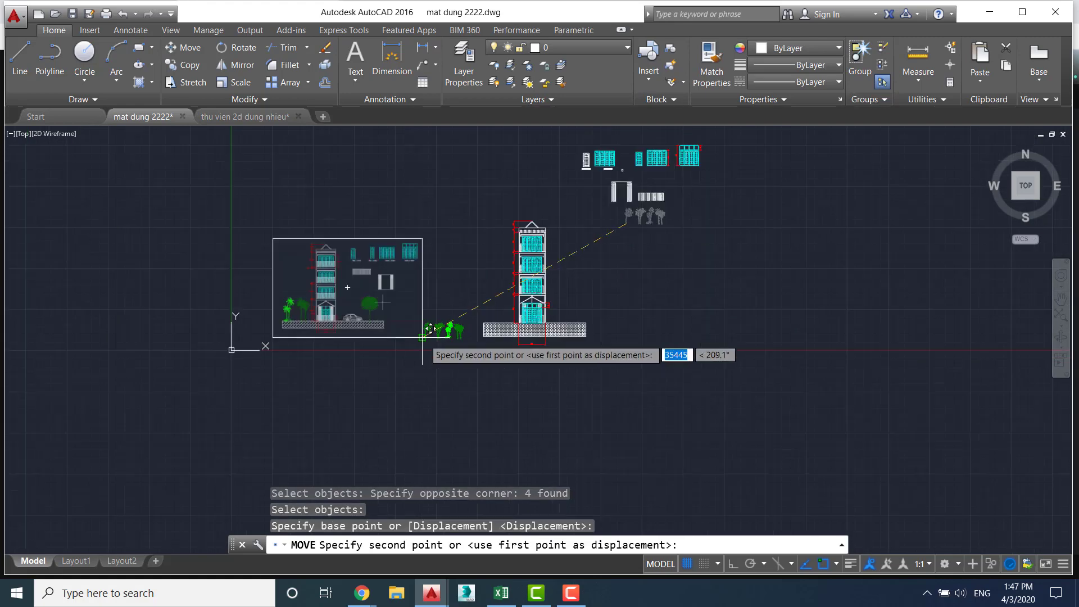
scroll(584, 326, up, 5)
scroll(568, 352, up, 3)
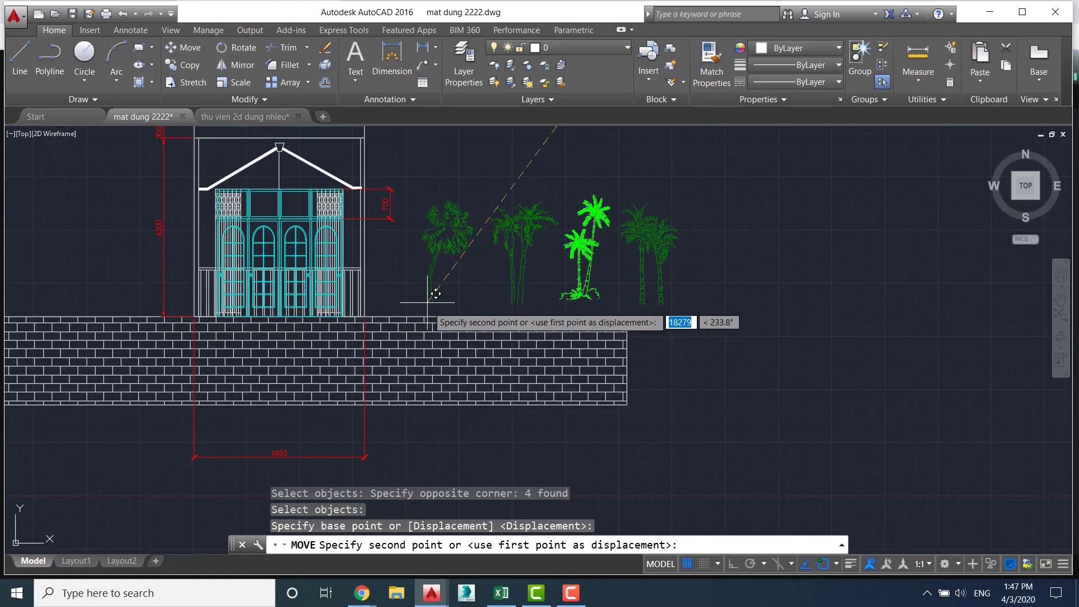
scroll(406, 305, down, 2)
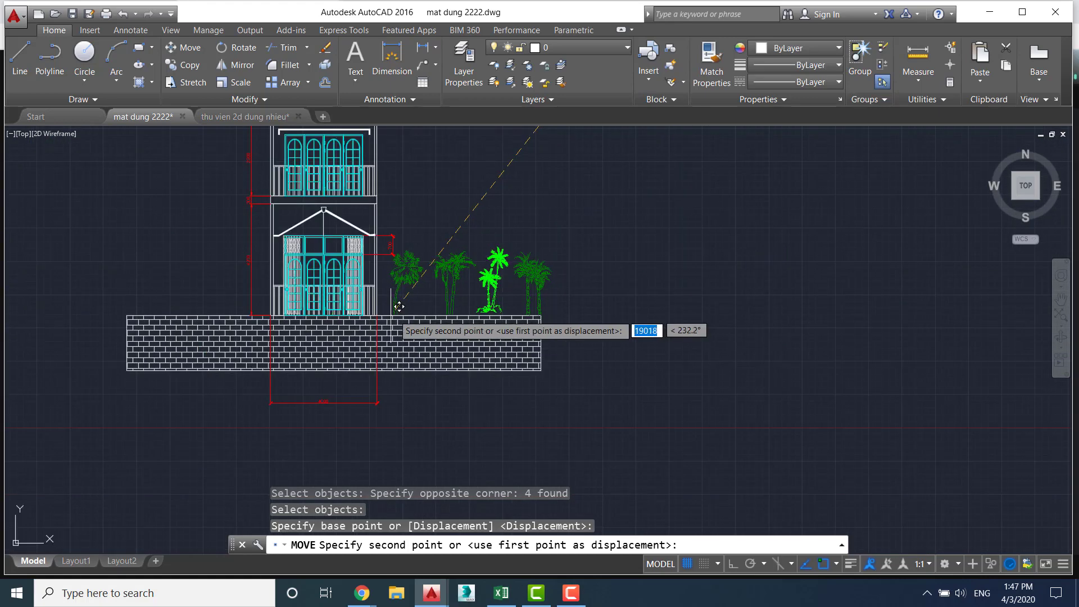
click(428, 307)
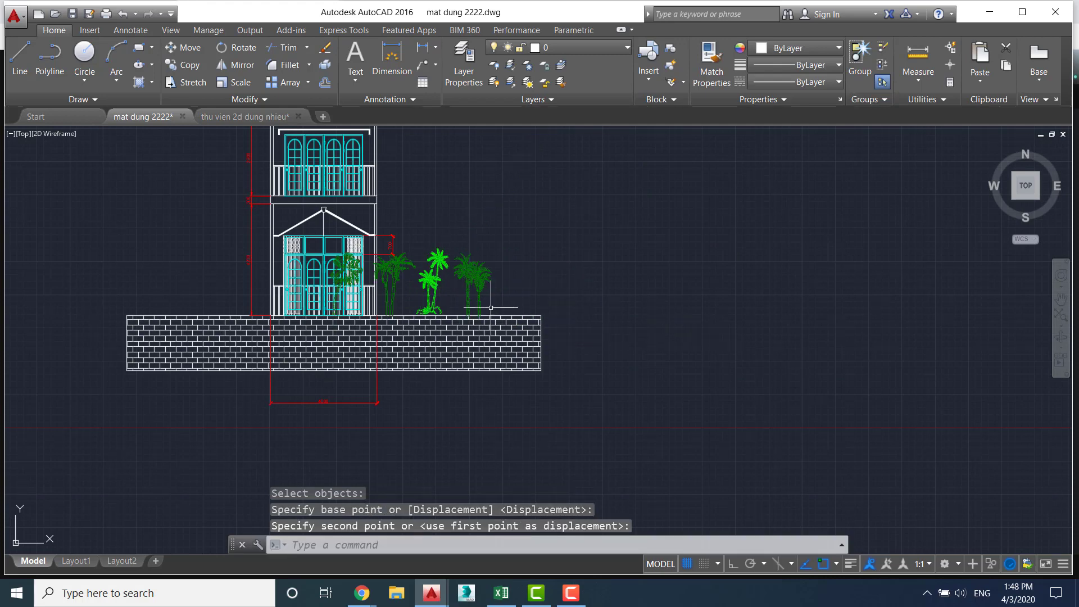
key(ctrl+z)
scroll(711, 288, up, 2)
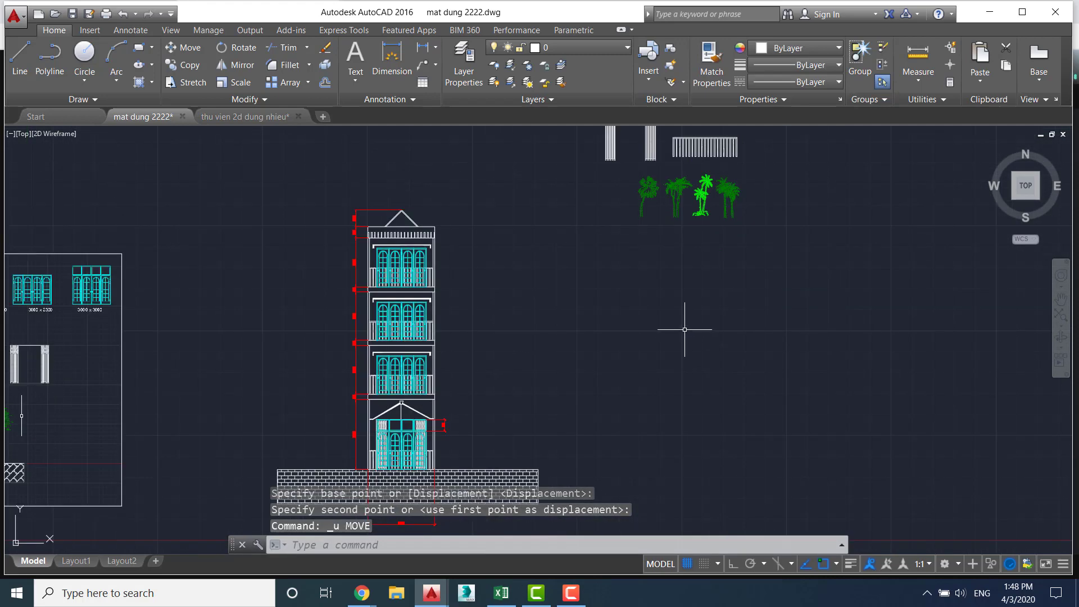
key(Escape)
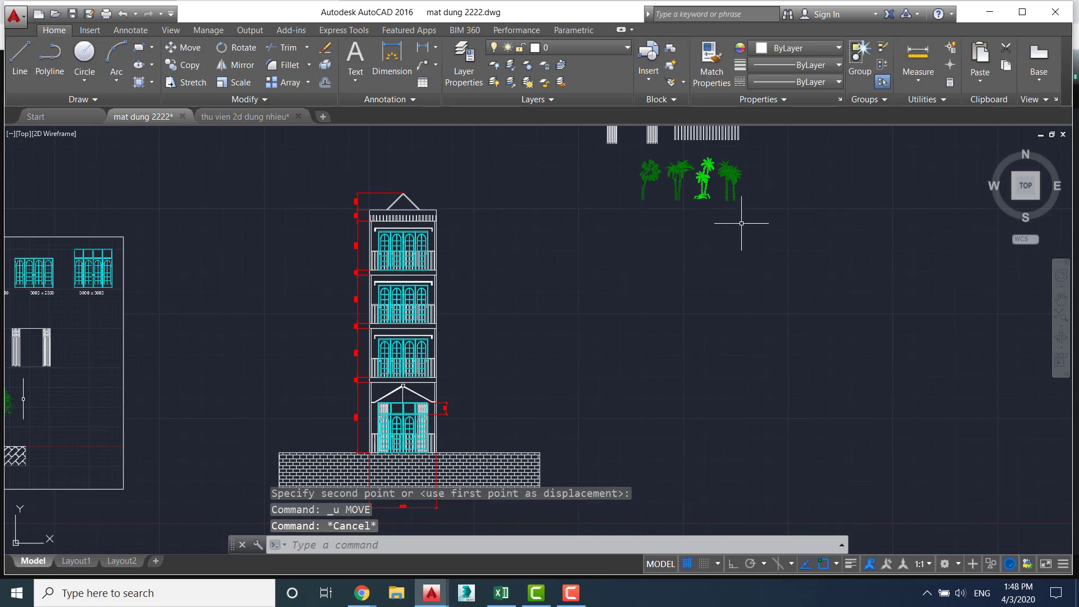
key(Escape)
scroll(549, 407, down, 1)
Start stretching the brick ground strip's right end, then abandon the stretch
scroll(529, 389, up, 1)
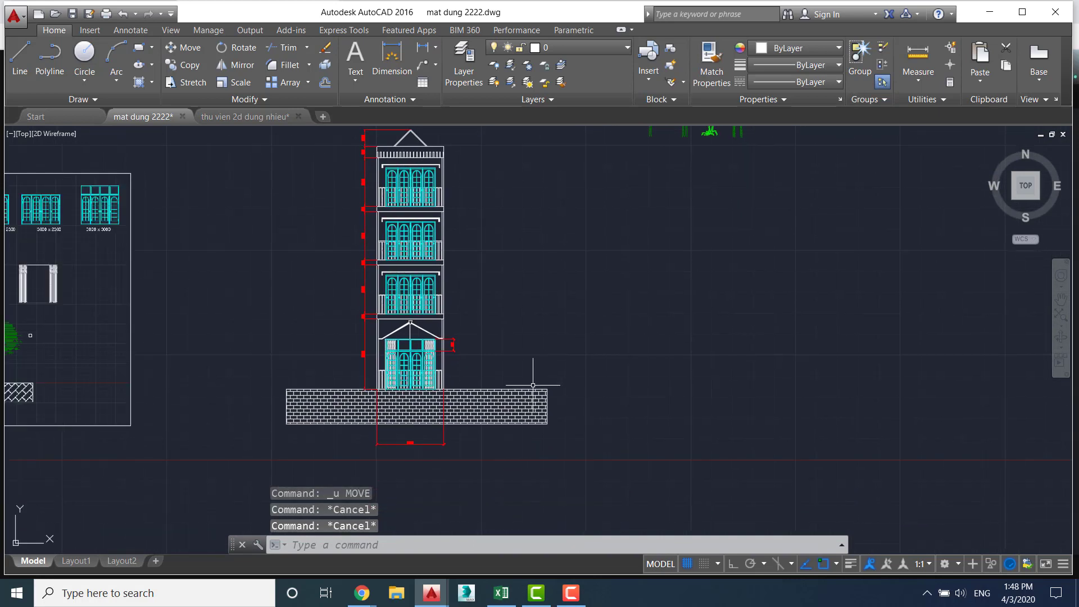
click(536, 388)
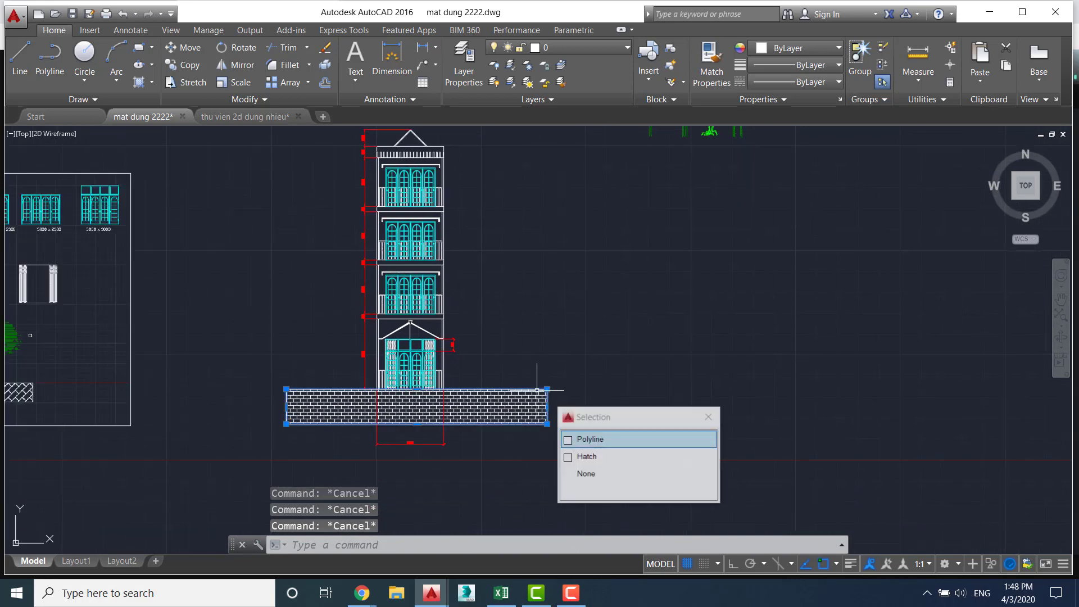
click(548, 408)
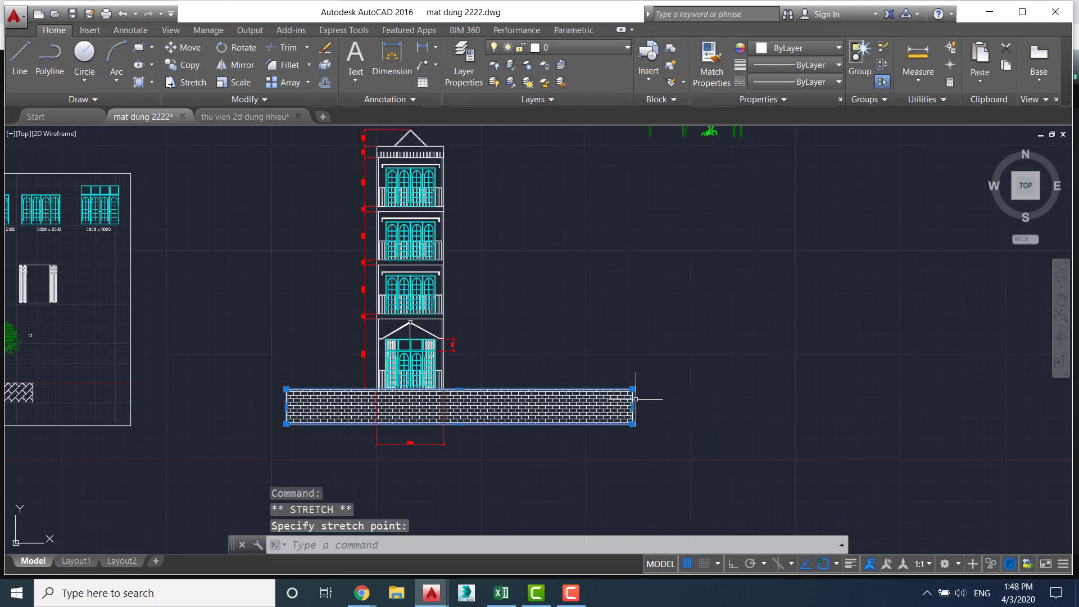
key(Escape)
Move the four palm trees down near the brick ground strip
middle_drag(703, 259, 660, 360)
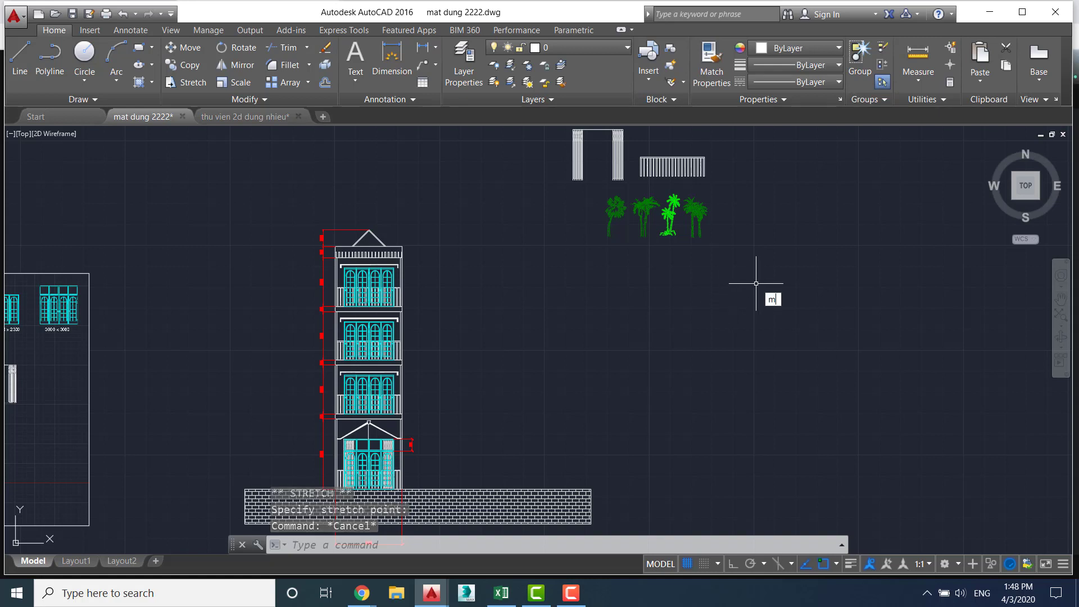
key(Return)
click(724, 291)
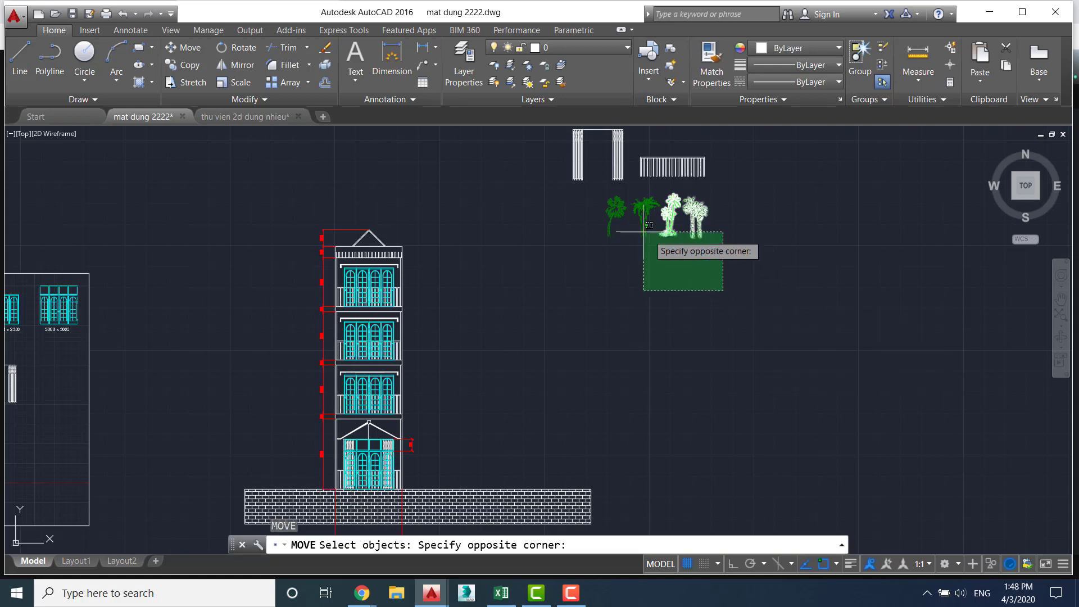
click(600, 201)
key(Return)
click(645, 237)
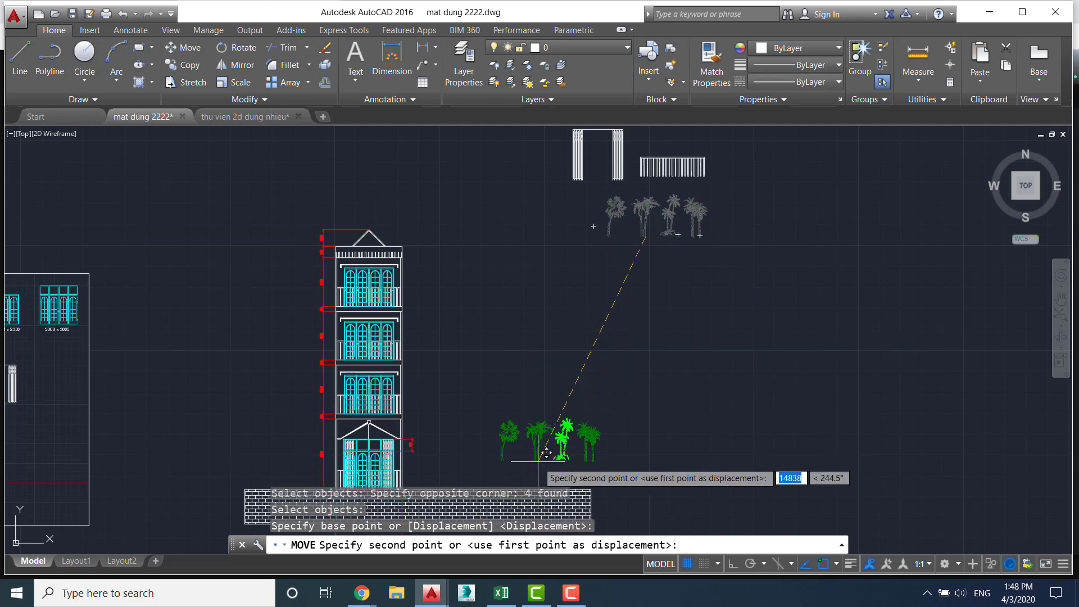
click(593, 487)
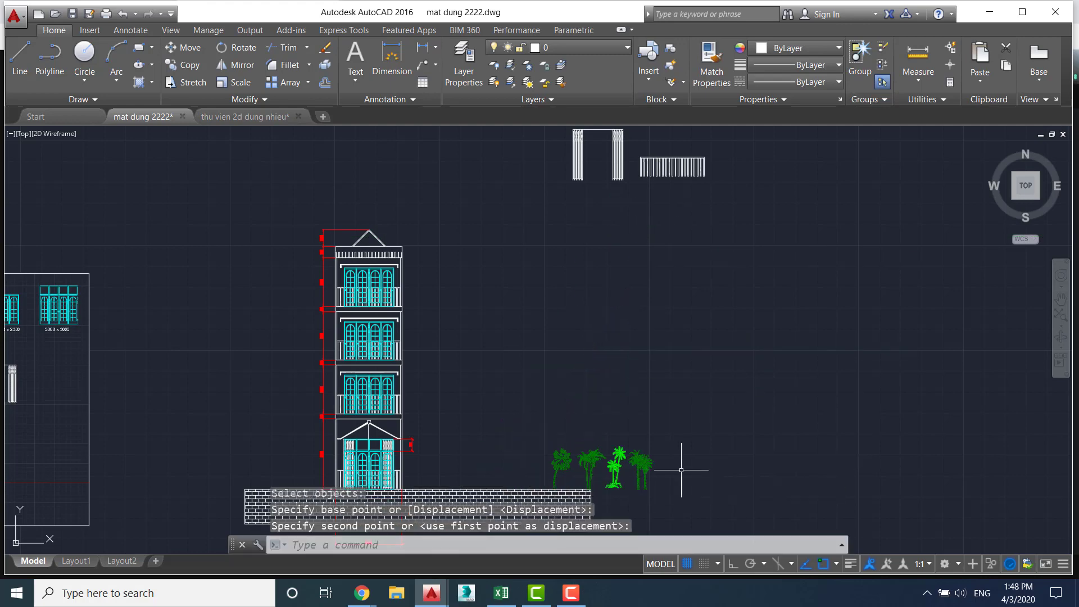
middle_drag(714, 457, 767, 346)
scroll(767, 346, up, 2)
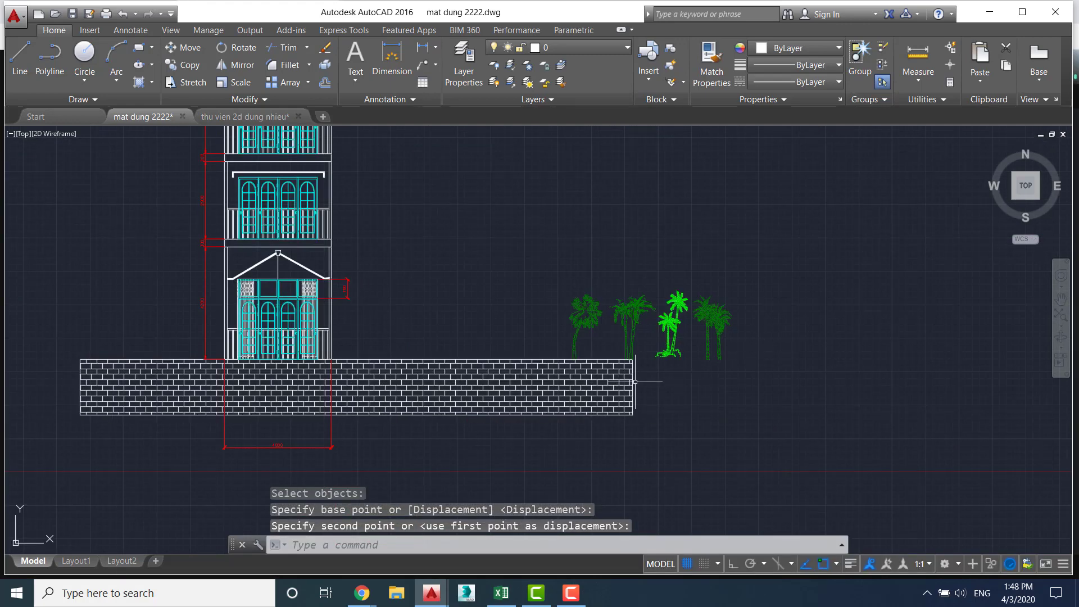
Move the four palm trees again so their bases sit on top of the brick strip
text(m)
key(Return)
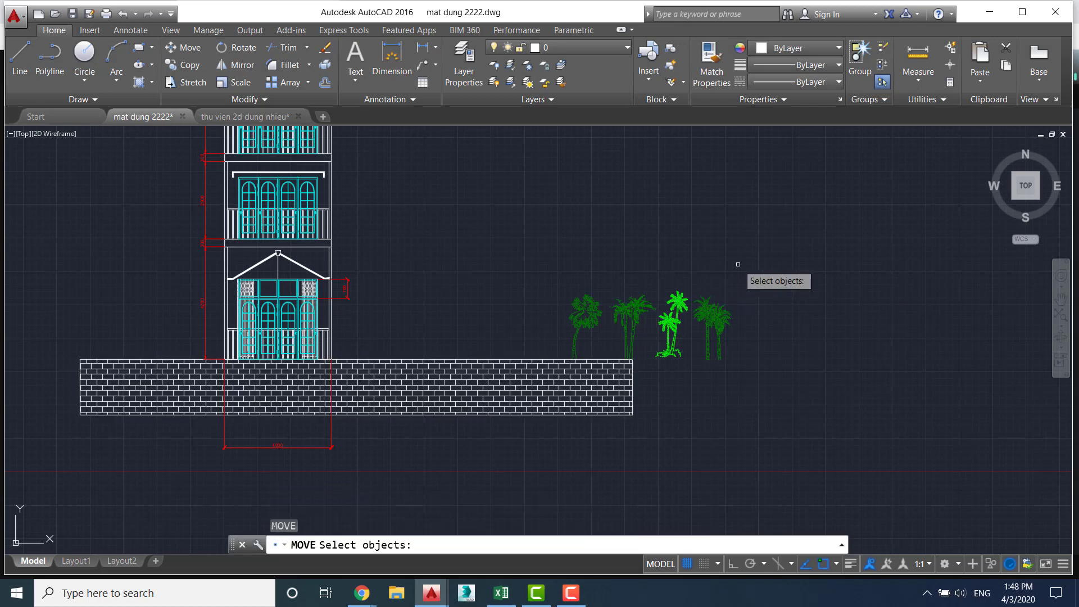
click(738, 264)
click(576, 307)
key(Return)
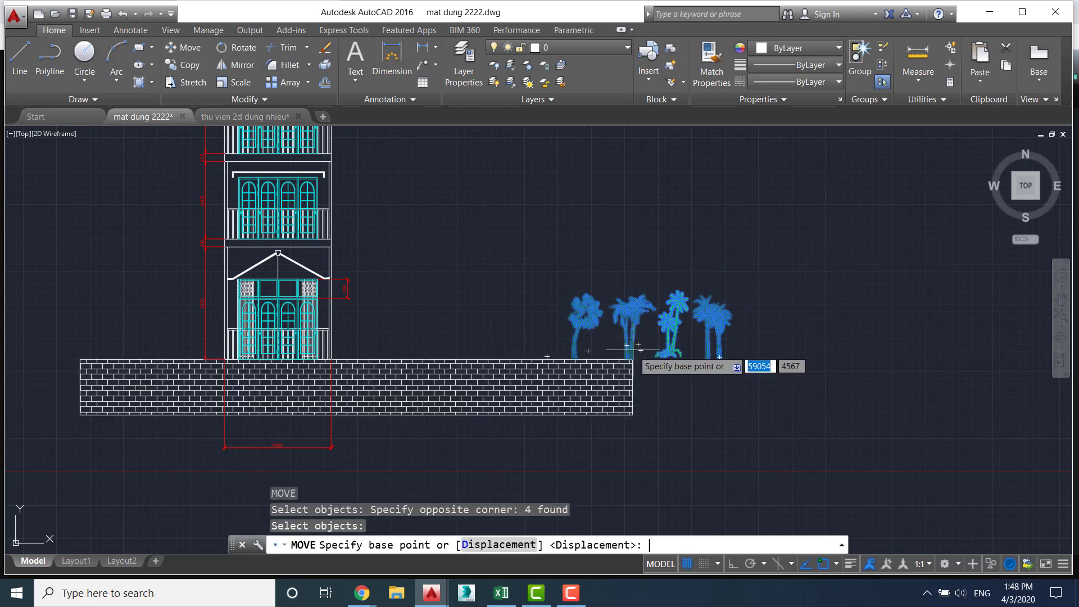
click(633, 352)
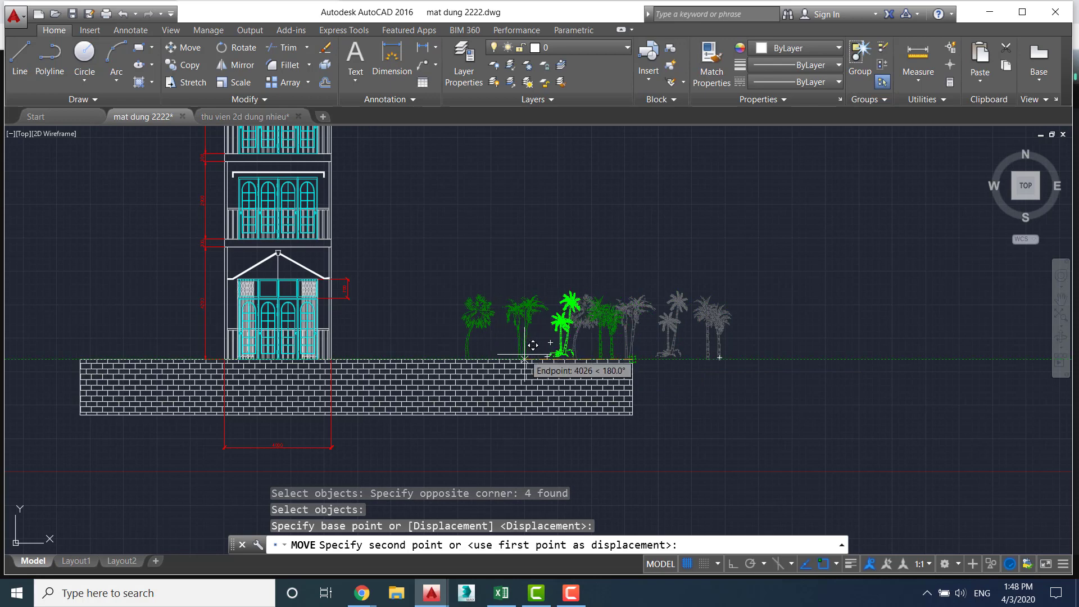
click(524, 356)
middle_drag(236, 328, 475, 365)
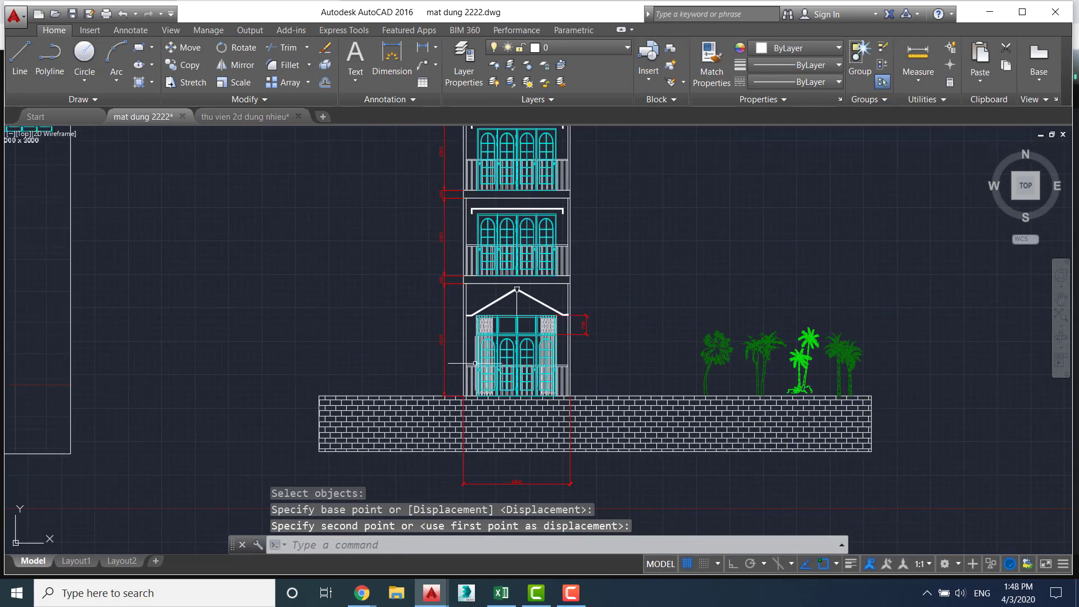
scroll(669, 349, down, 1)
scroll(619, 356, down, 2)
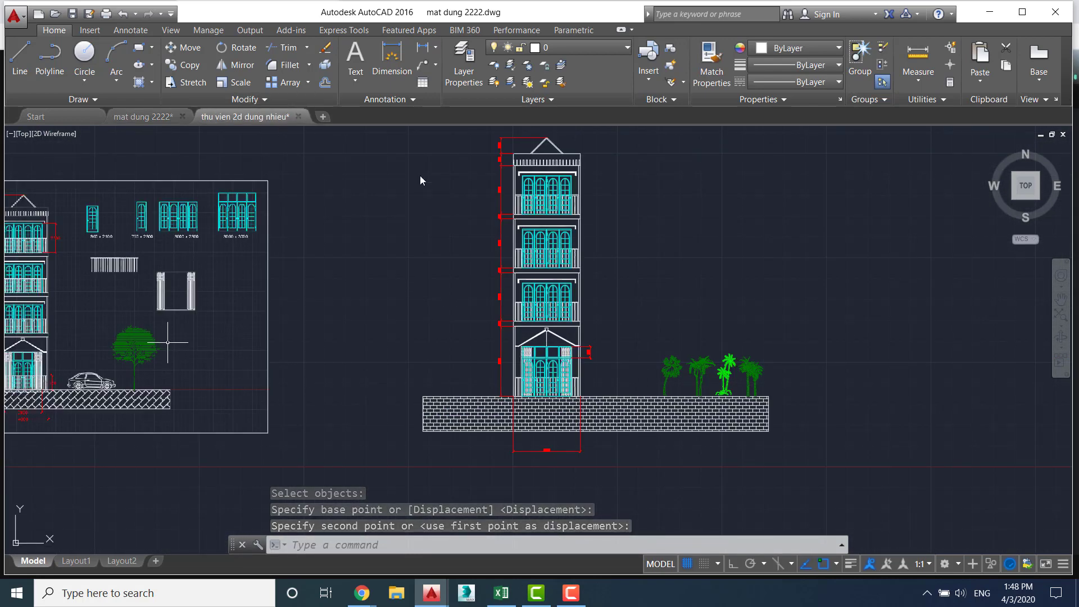
Pan and zoom the library drawing to the bottom rows of car blocks
scroll(303, 297, down, 1)
scroll(303, 298, down, 2)
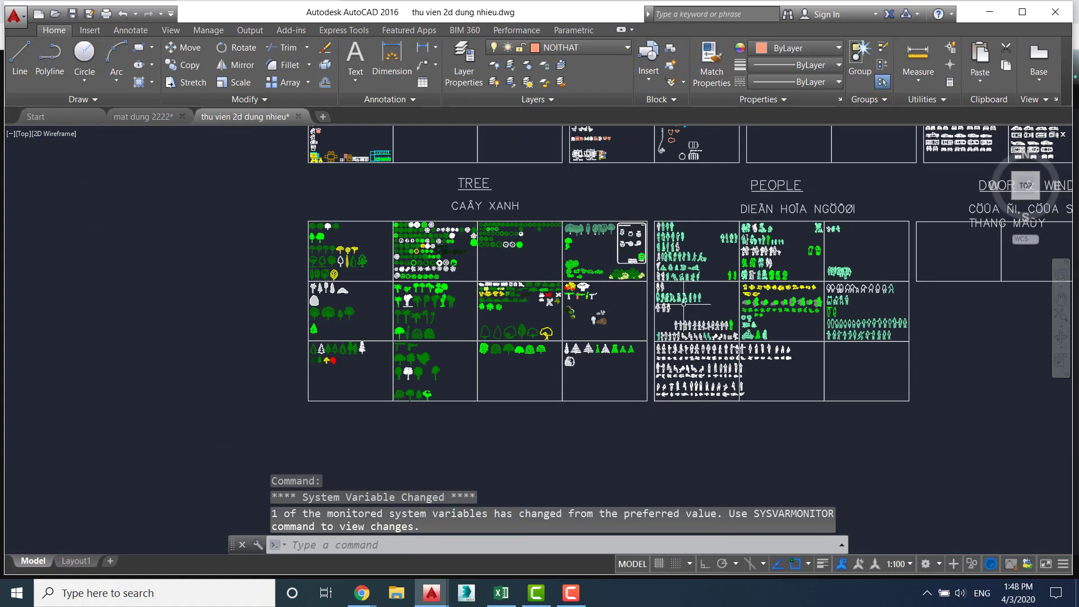
scroll(730, 281, up, 1)
middle_drag(819, 144, 654, 307)
scroll(654, 307, up, 3)
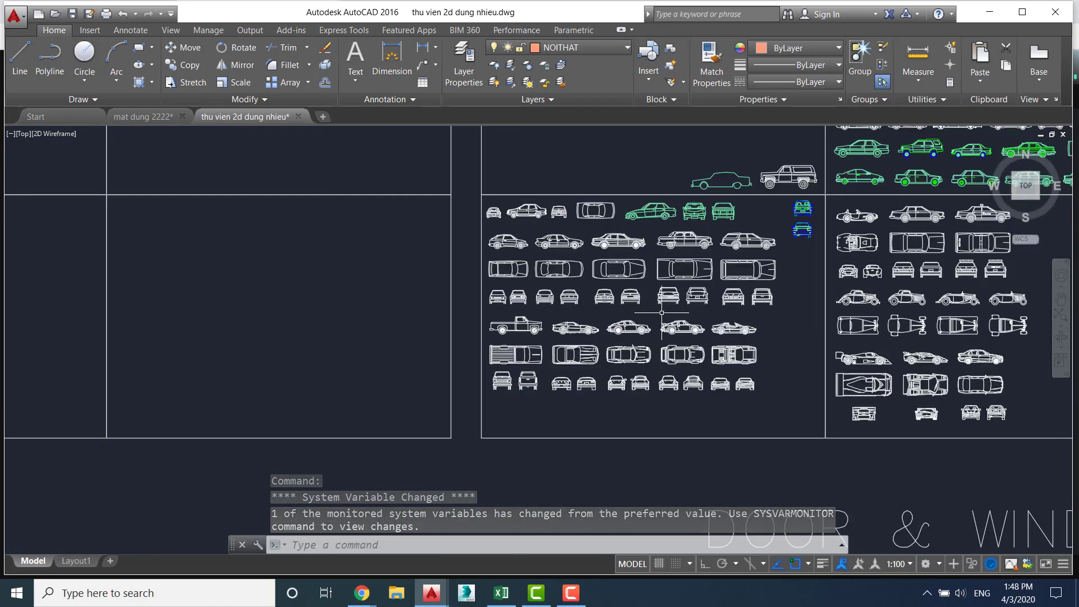
scroll(653, 307, up, 1)
scroll(654, 306, up, 2)
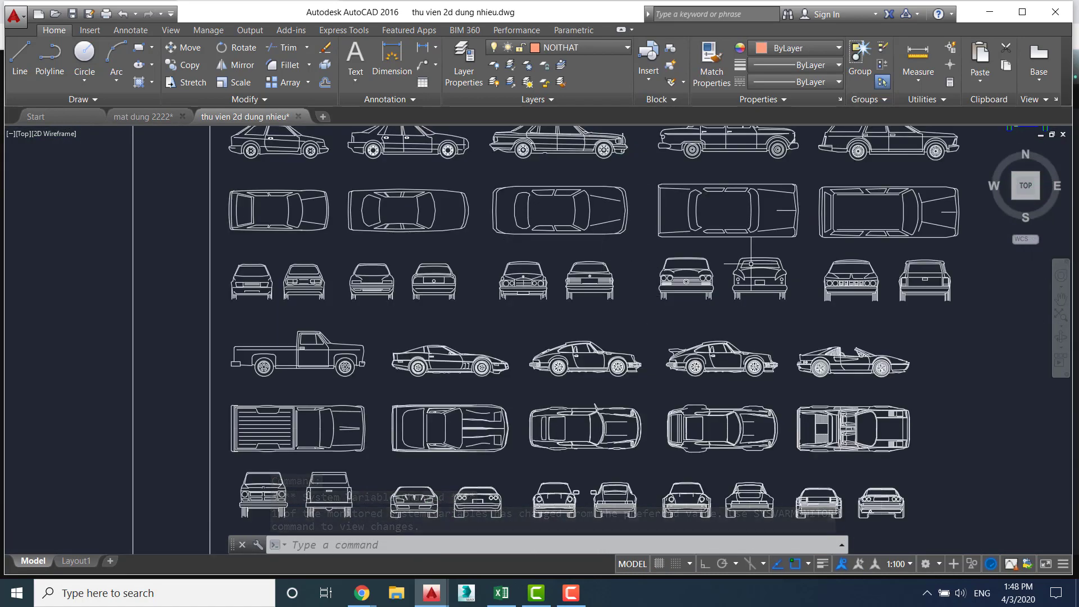
scroll(663, 315, down, 1)
scroll(667, 321, up, 1)
scroll(692, 310, down, 2)
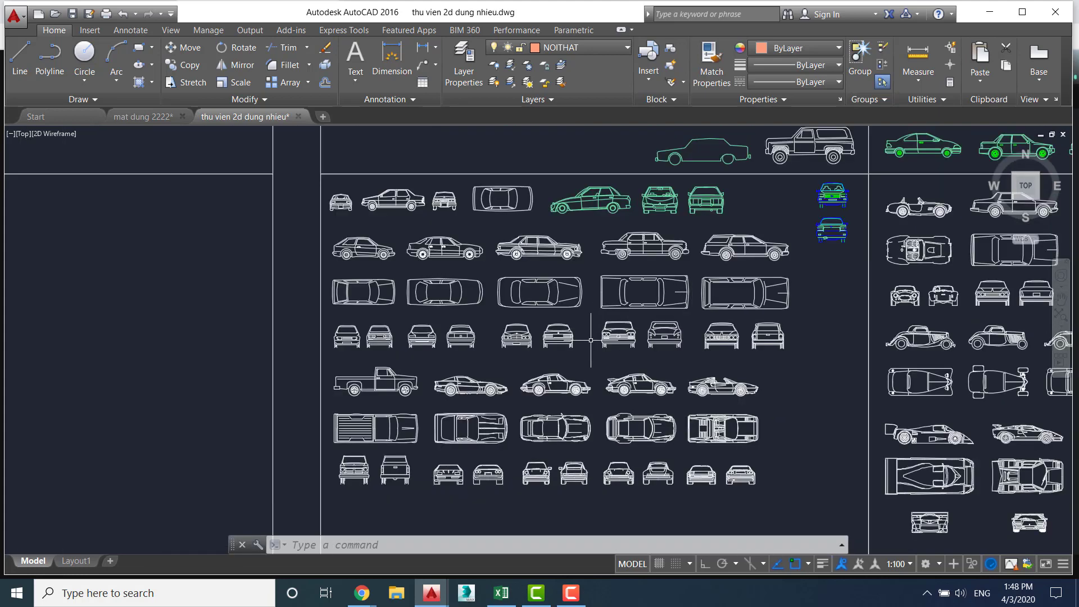
scroll(658, 351, up, 2)
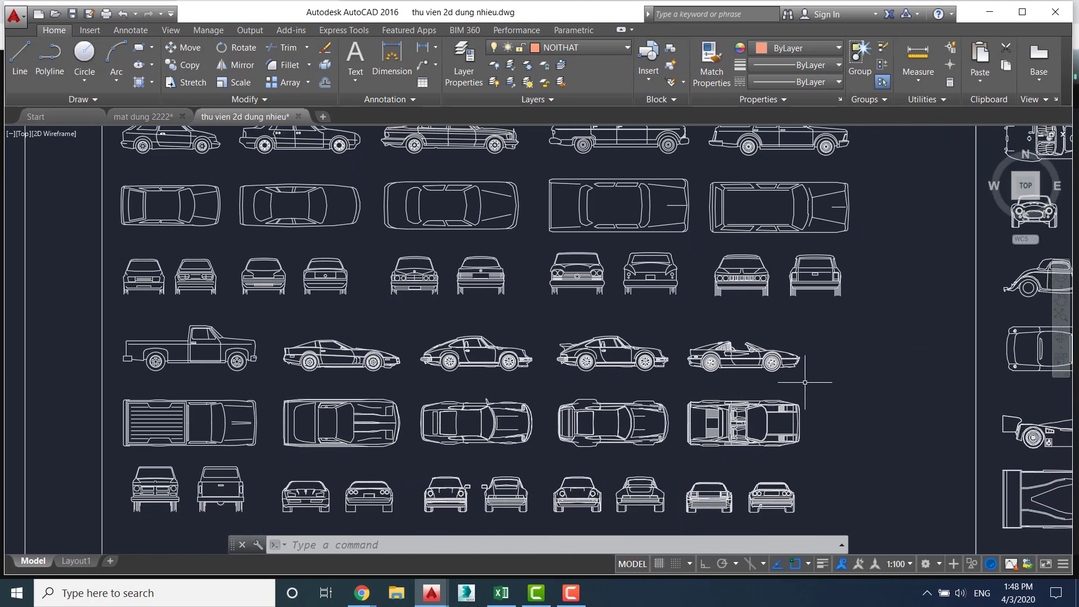
middle_drag(802, 383, 864, 253)
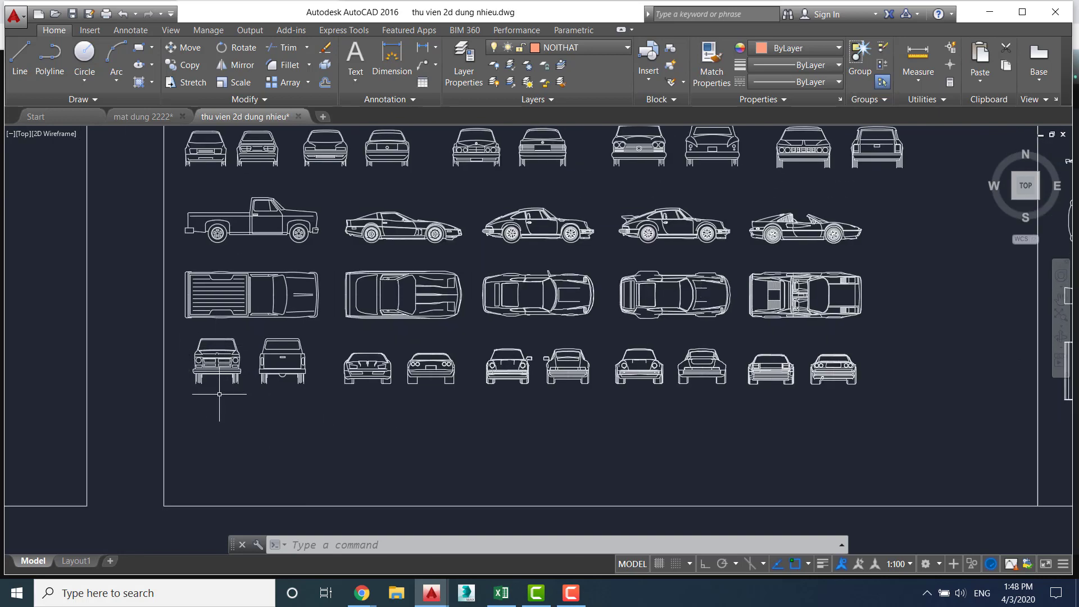
Window-select and copy the pickup truck front view, then return to the townhouse drawing
click(217, 360)
click(235, 395)
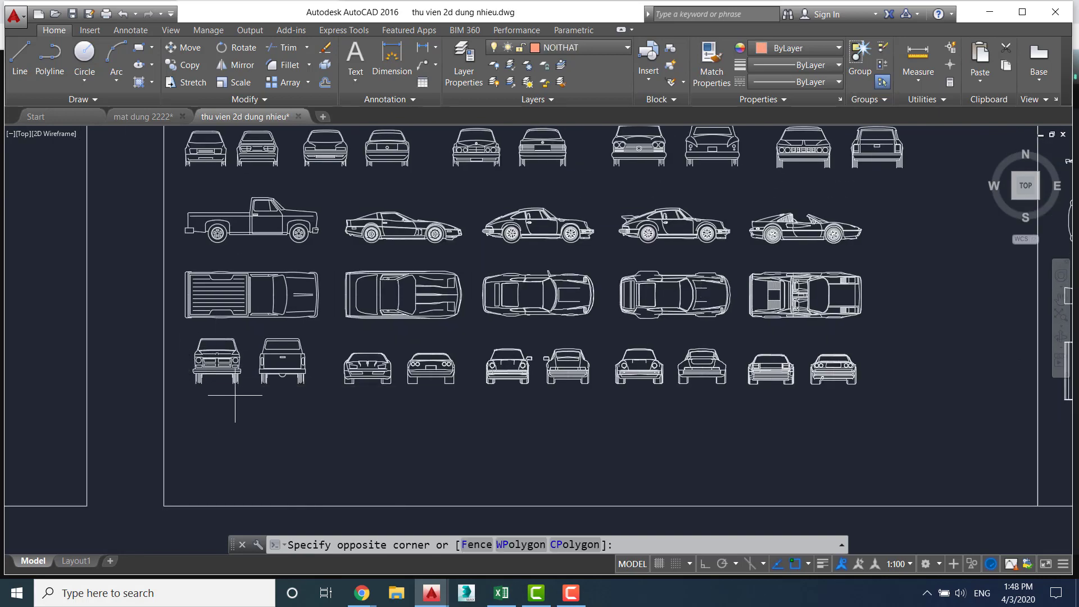
click(193, 337)
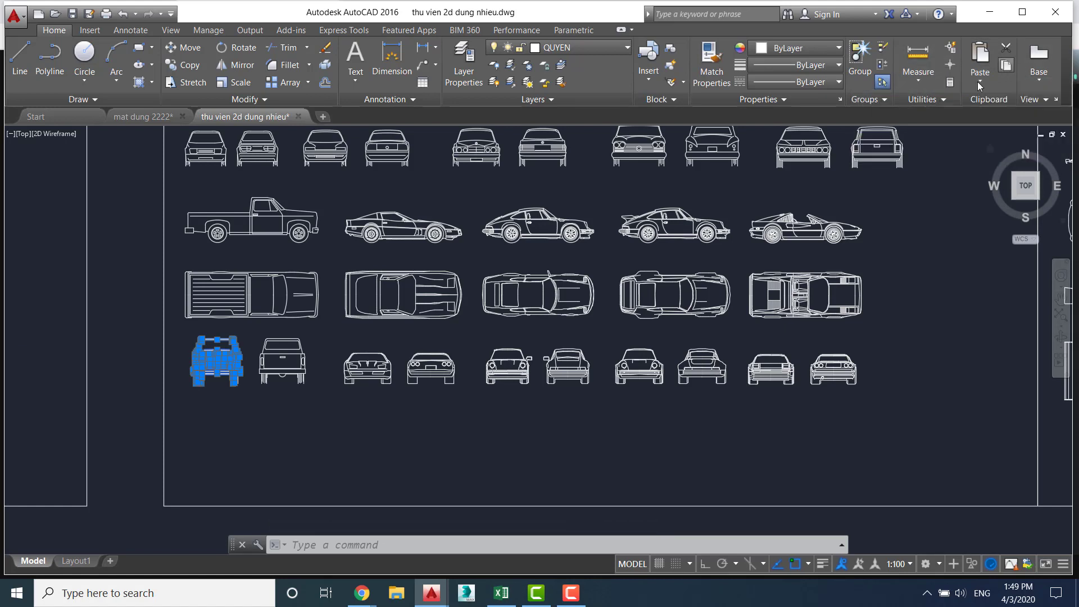
key(ctrl+c)
key(ctrl+Tab)
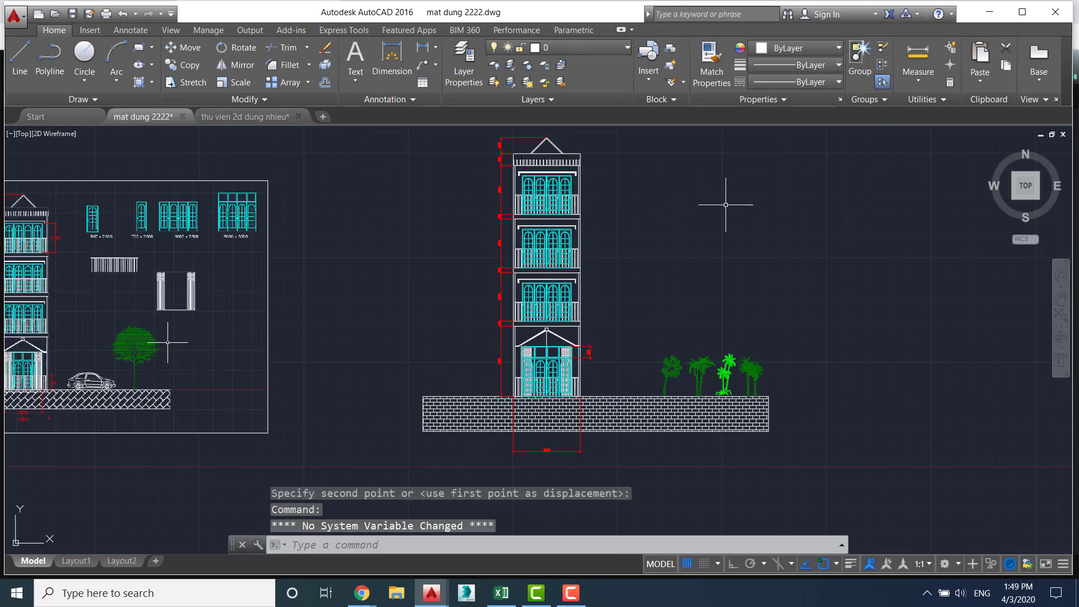
Paste the copied pickup front view onto the brick strip beside the townhouse
click(980, 80)
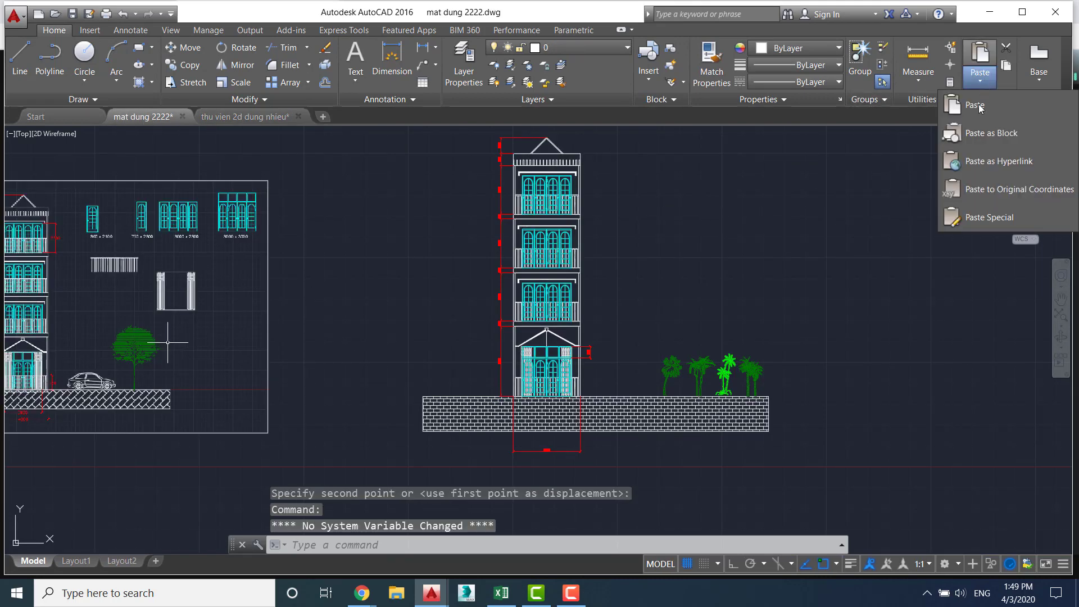
click(975, 106)
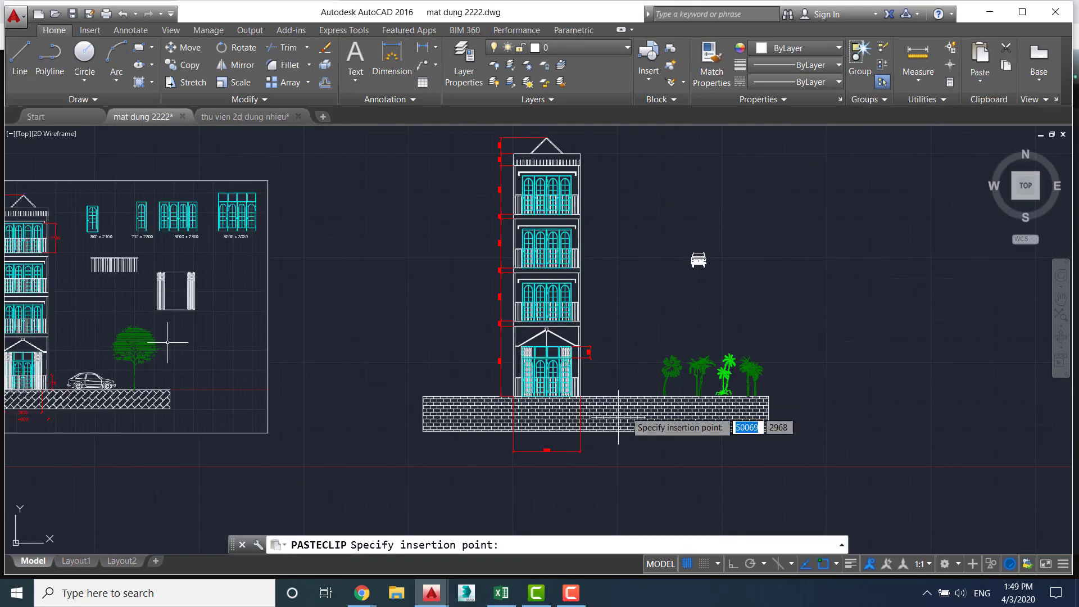
middle_drag(426, 474, 578, 390)
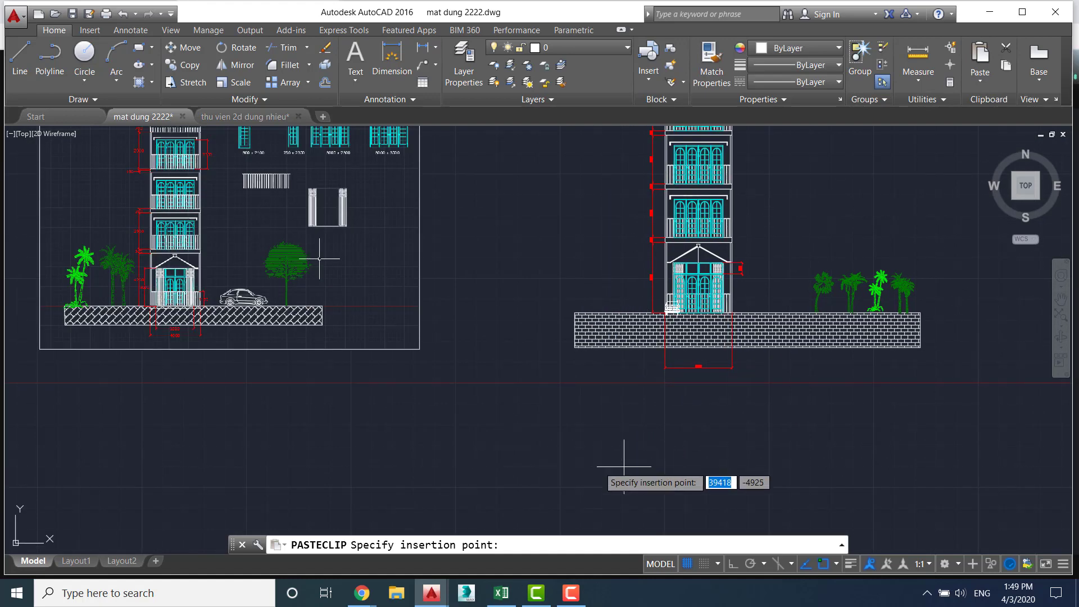
scroll(731, 382, up, 2)
scroll(591, 494, up, 2)
scroll(579, 495, up, 1)
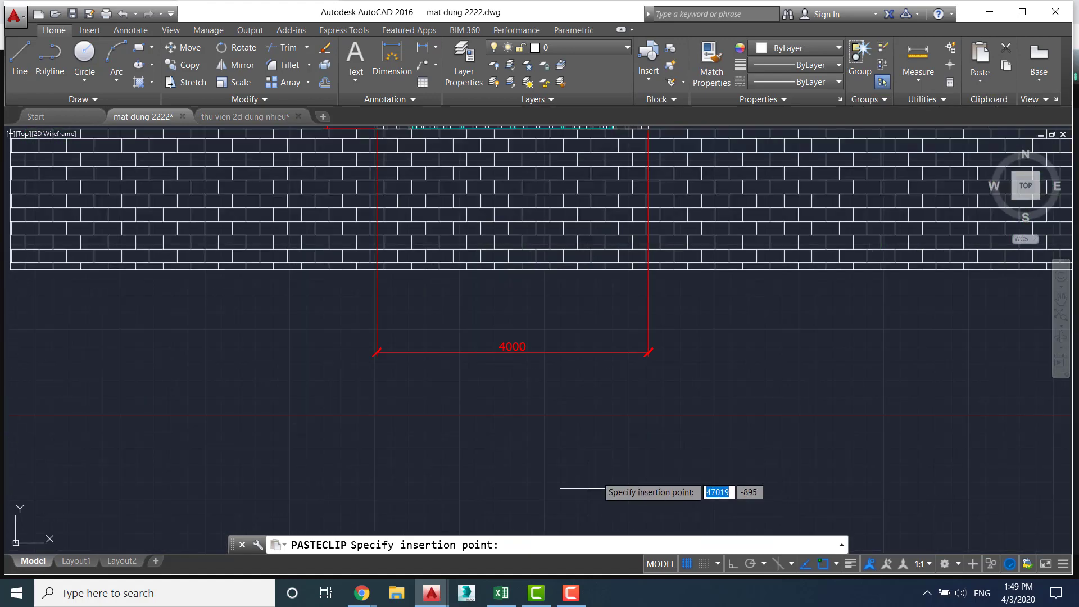
scroll(594, 457, down, 1)
scroll(599, 524, down, 2)
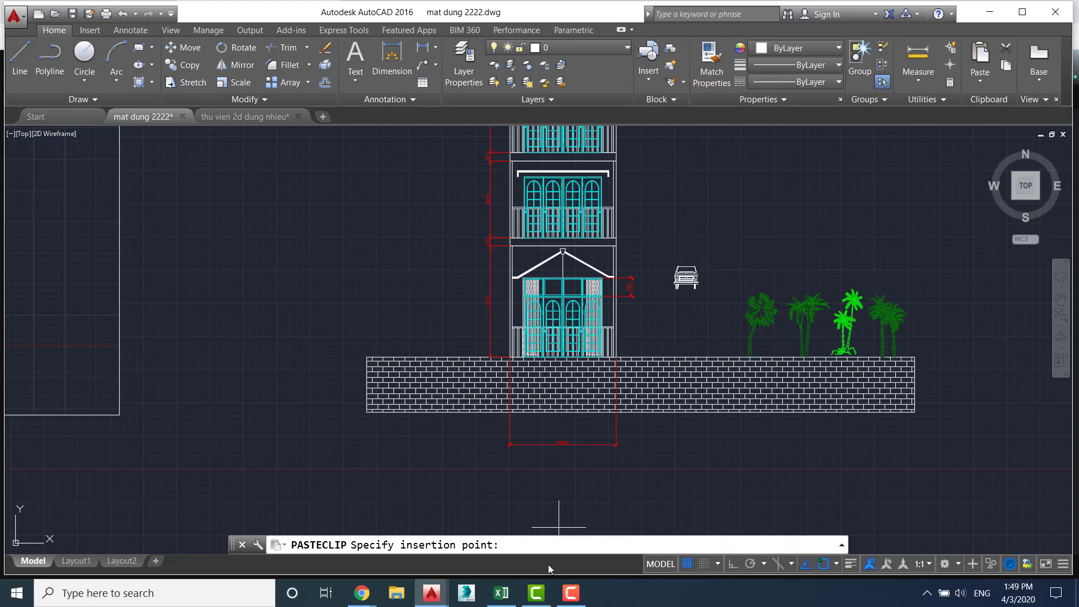
scroll(556, 525, down, 2)
middle_drag(562, 497, 613, 372)
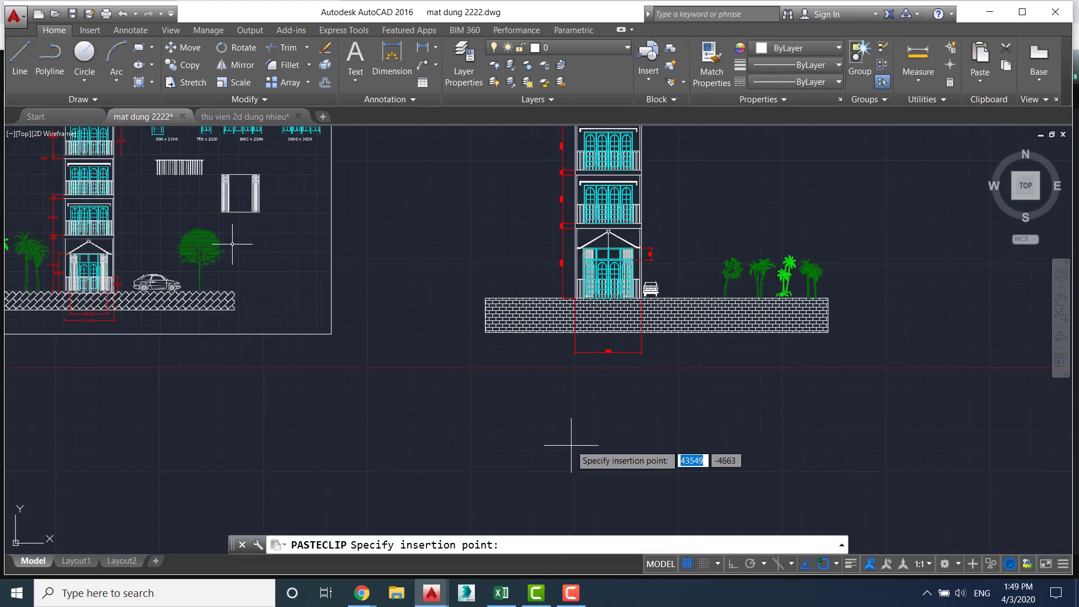
click(603, 446)
Pan and zoom around the townhouse, palm trees and pickup to inspect the placement
scroll(674, 404, up, 2)
scroll(703, 382, up, 2)
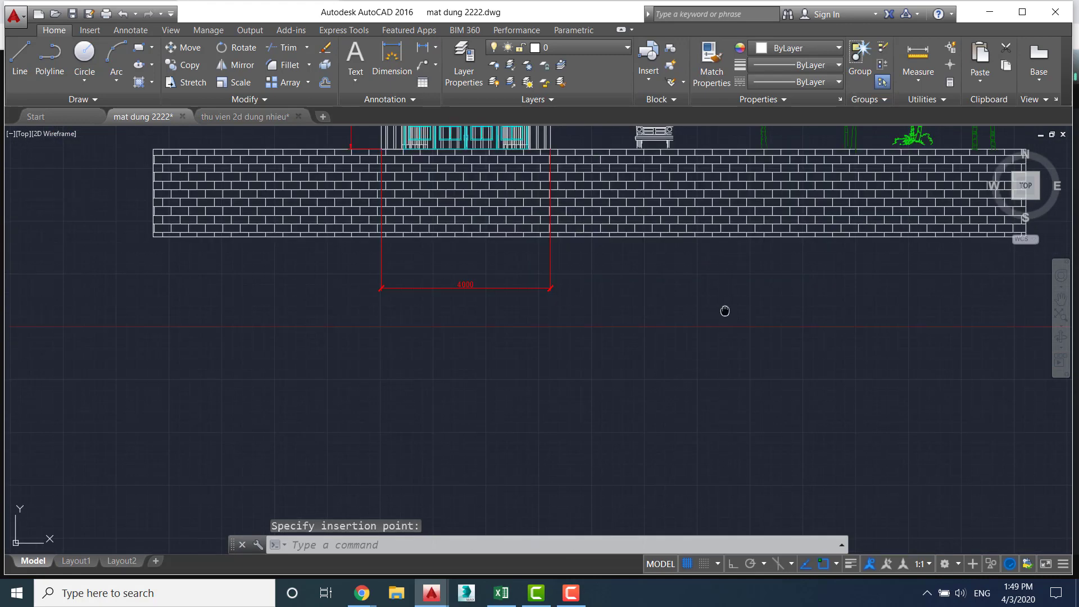
middle_drag(725, 310, 712, 436)
scroll(712, 436, down, 2)
middle_drag(714, 393, 681, 404)
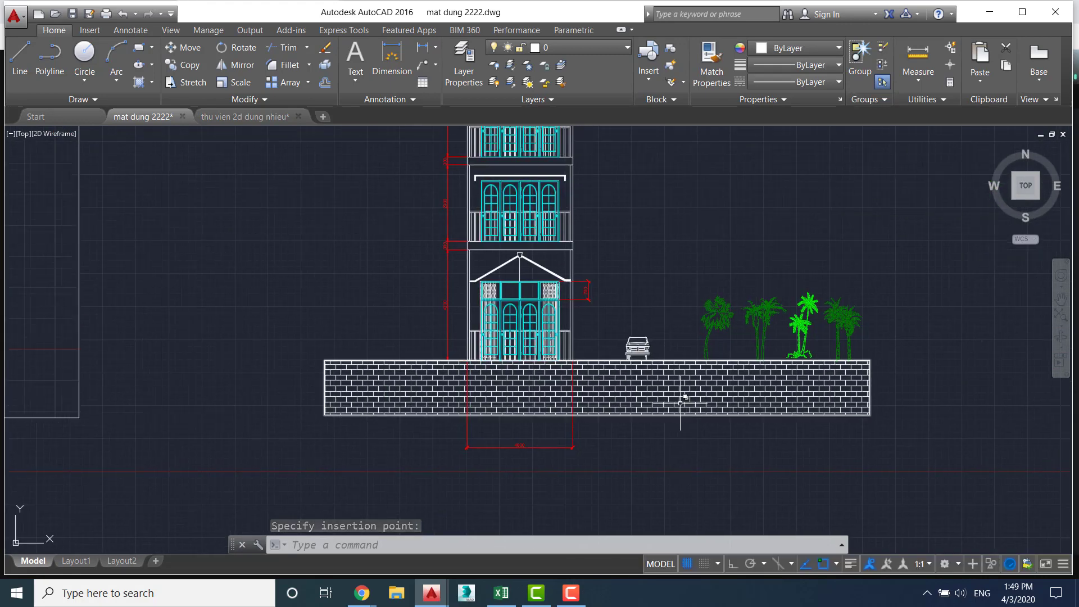
scroll(677, 398, up, 2)
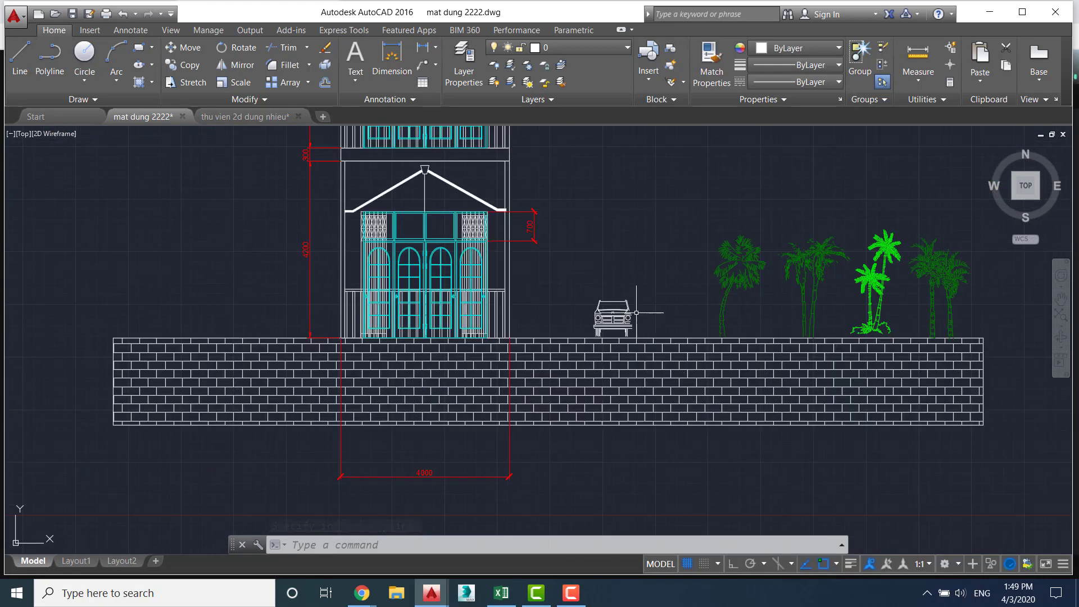
scroll(674, 434, down, 2)
scroll(674, 433, down, 5)
middle_drag(320, 393, 222, 335)
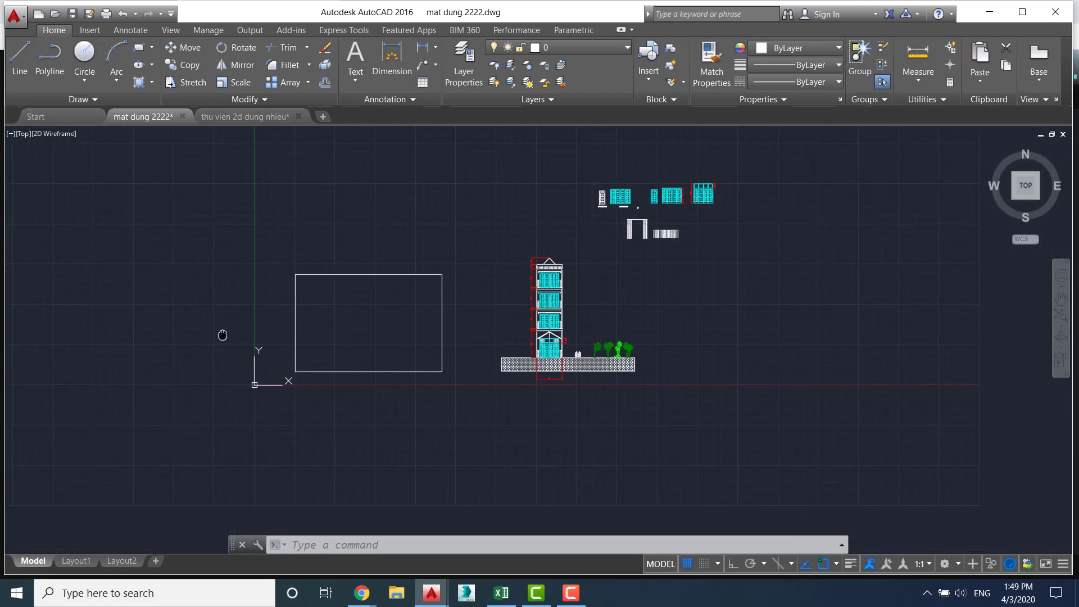
scroll(222, 335, up, 2)
scroll(406, 372, up, 4)
mouse_move(809, 373)
middle_down()
mouse_move(506, 380)
mouse_move(422, 348)
middle_up()
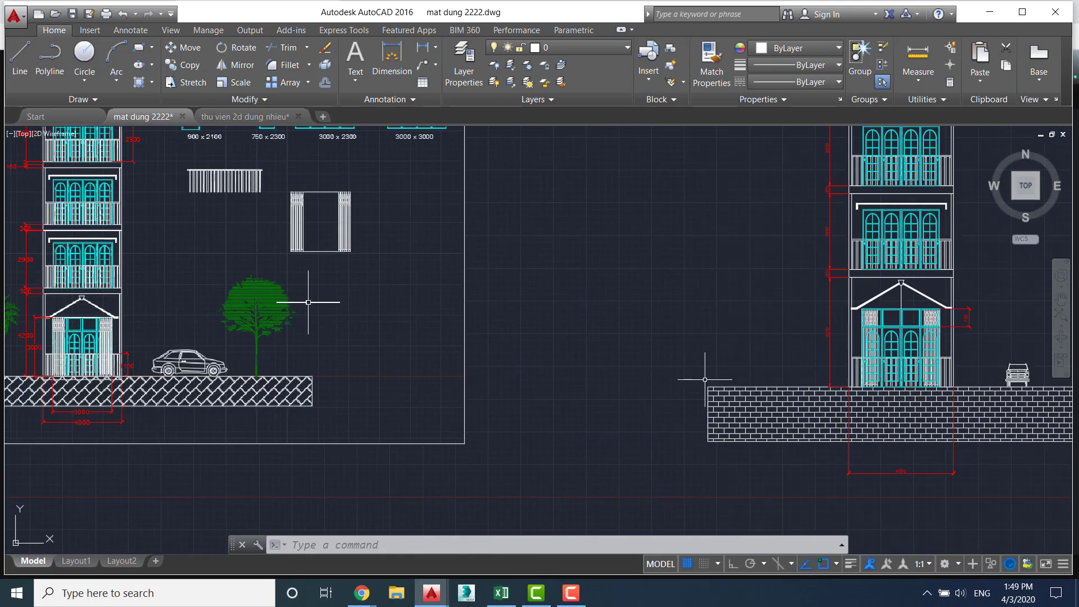
middle_drag(850, 388, 492, 395)
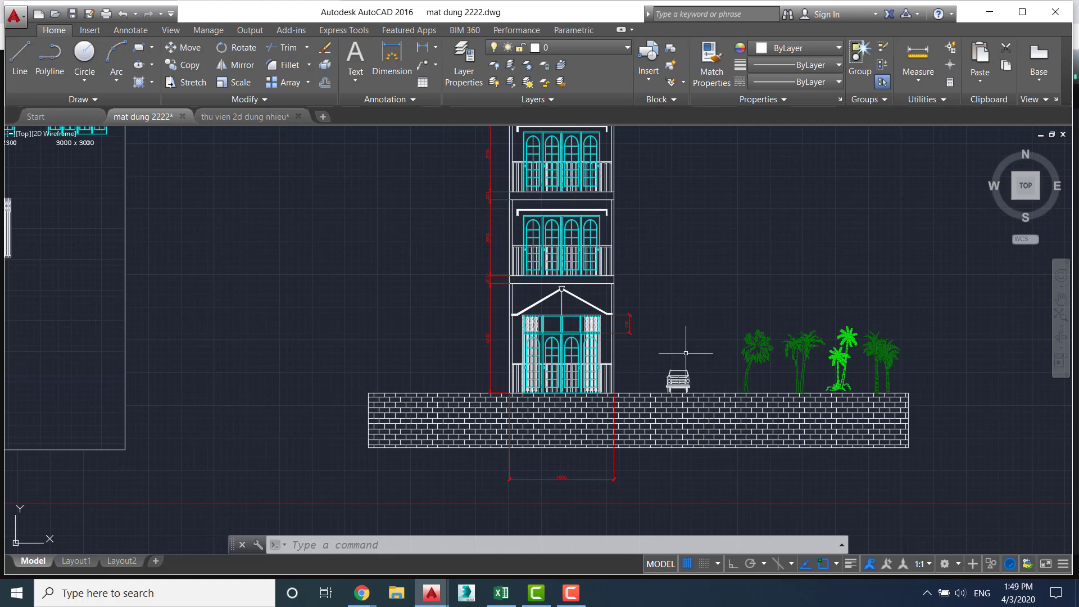
Undo the pickup placement, leaving only the building and palm trees
scroll(701, 383, down, 2)
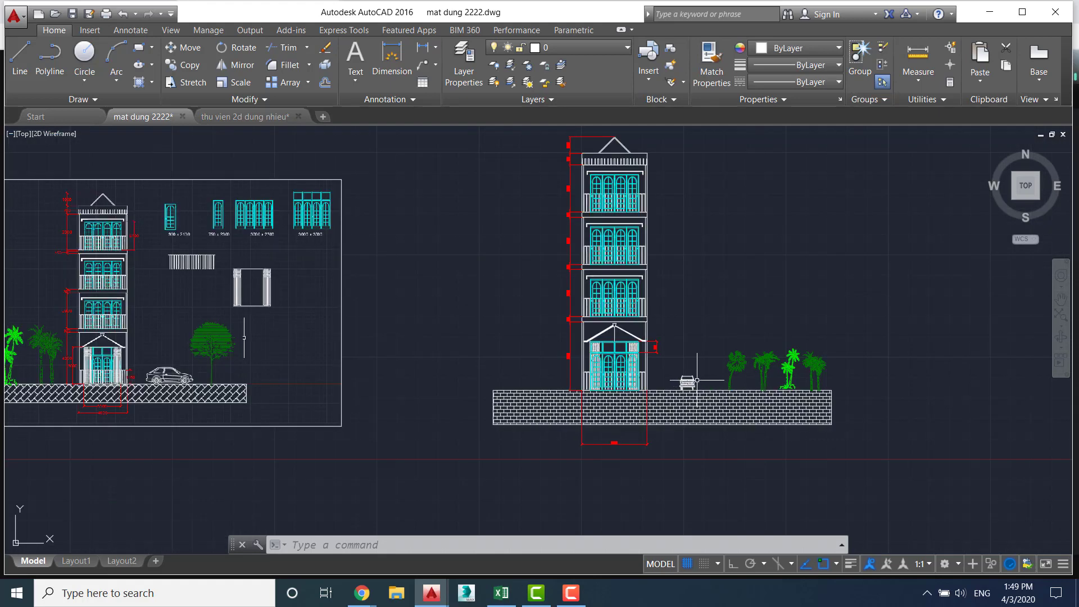
scroll(702, 385, up, 2)
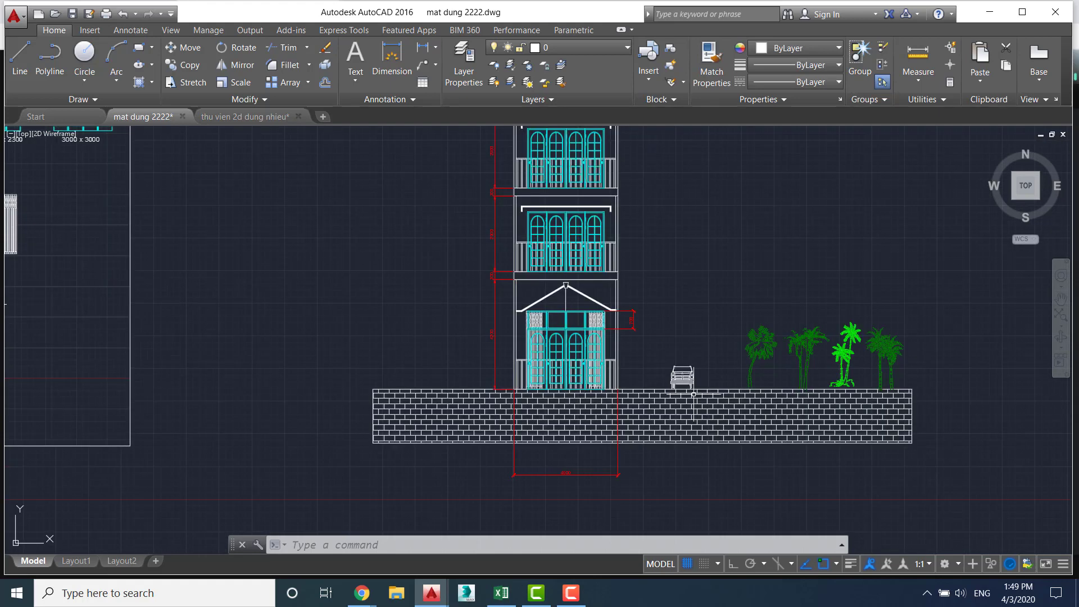
scroll(702, 374, up, 2)
scroll(696, 356, up, 2)
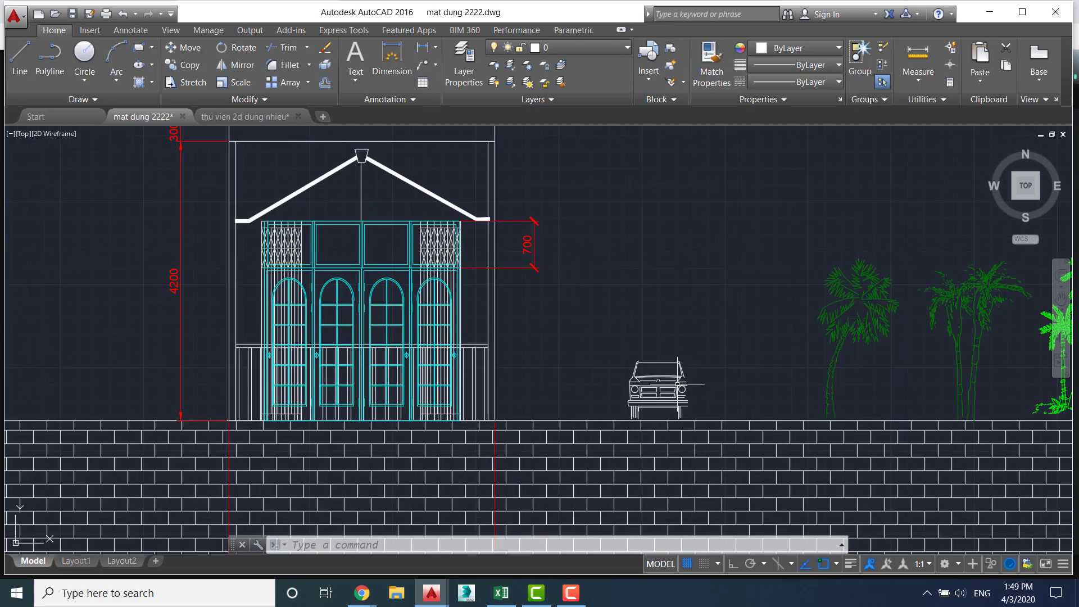
scroll(713, 303, down, 2)
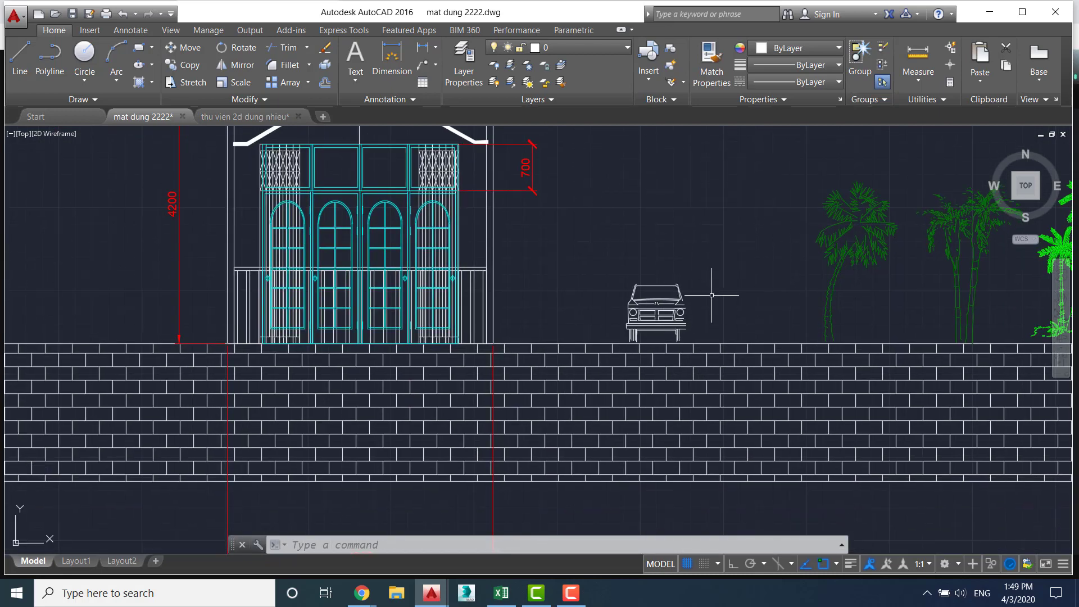
scroll(714, 303, up, 2)
scroll(725, 325, down, 2)
key(ctrl+z)
key(ctrl+z)
key(ctrl+z)
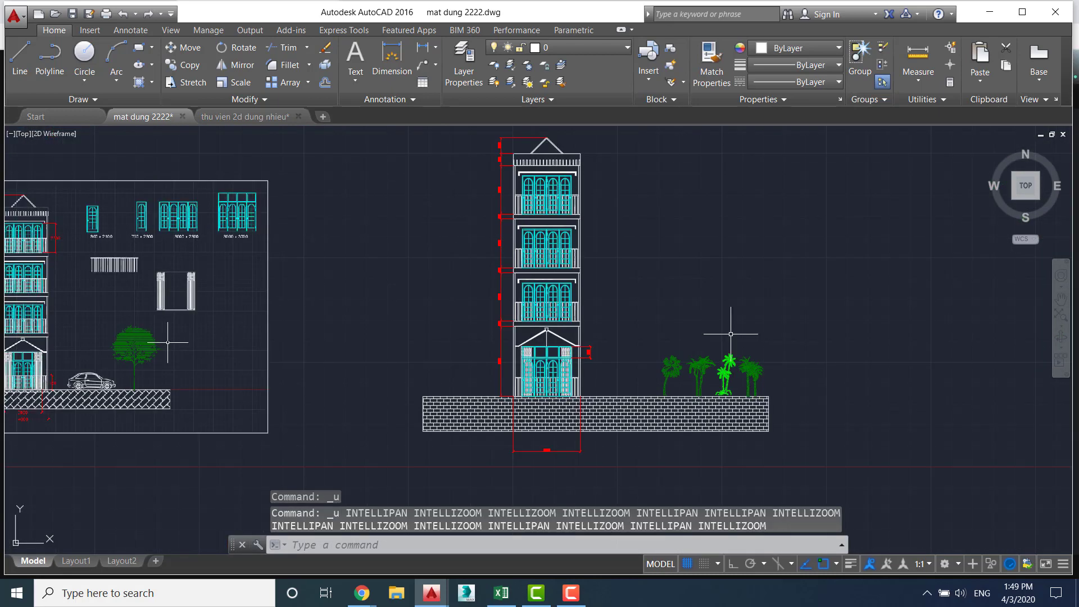
Copy the Porsche front and rear views from 'thu vien 2d dung nhieu' and return to 'mat dung 2222'
click(227, 117)
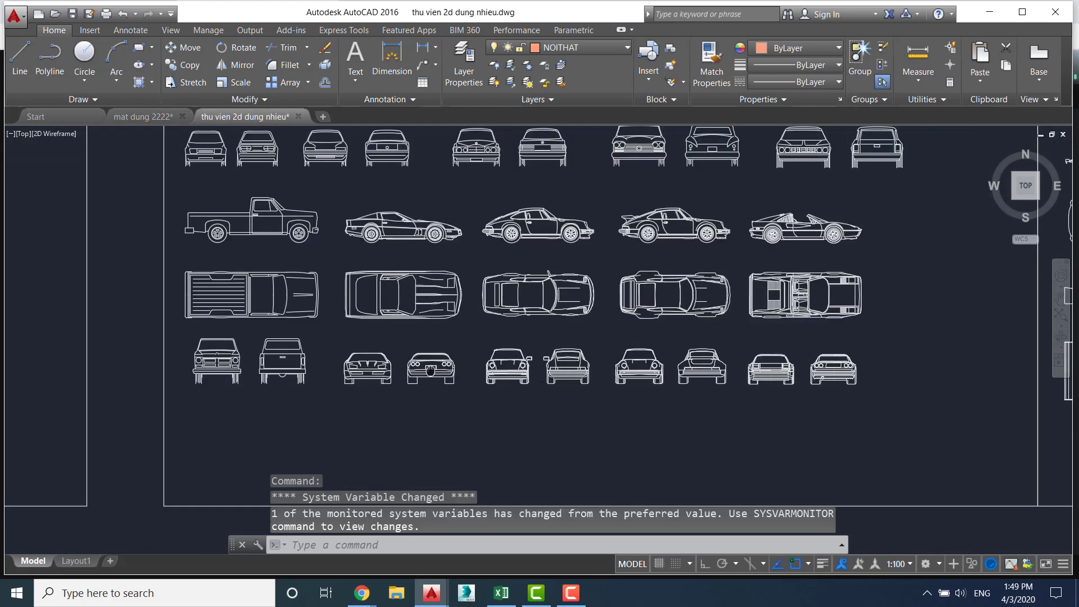
middle_drag(430, 369, 511, 307)
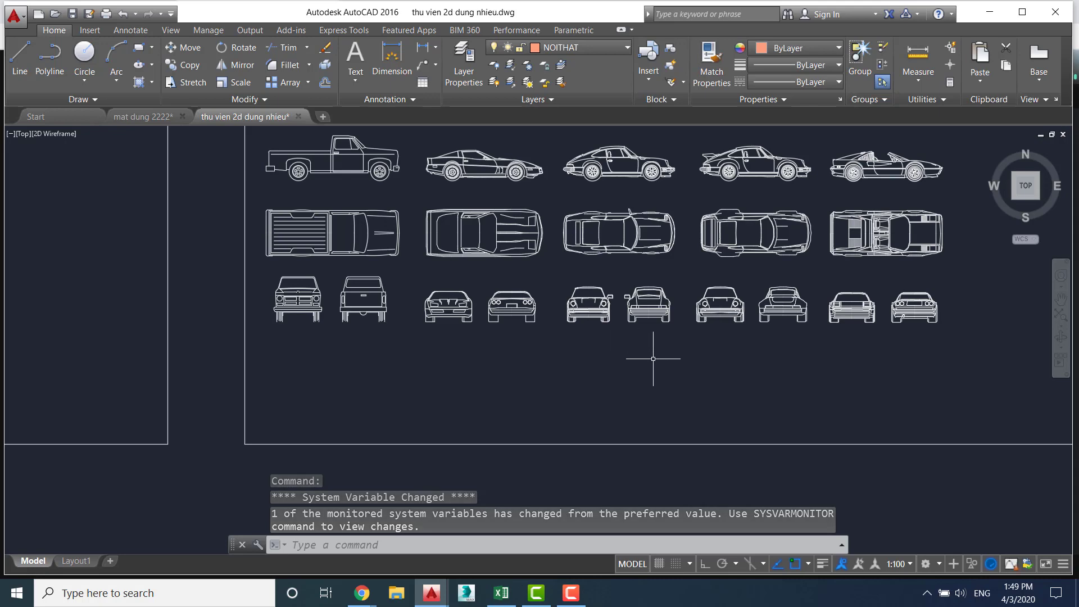
scroll(659, 359, up, 2)
click(690, 341)
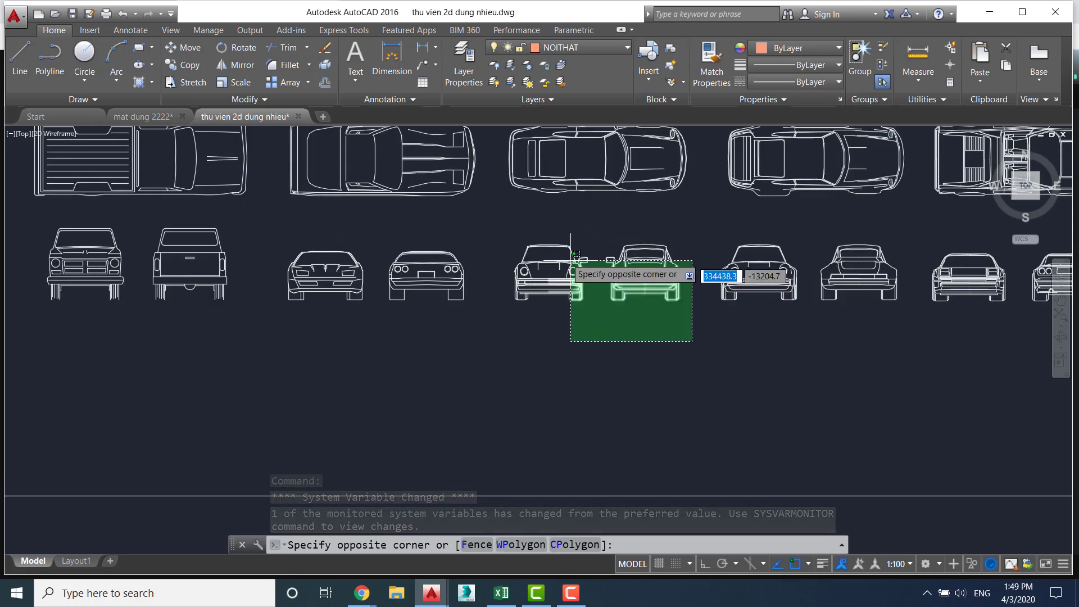
click(526, 241)
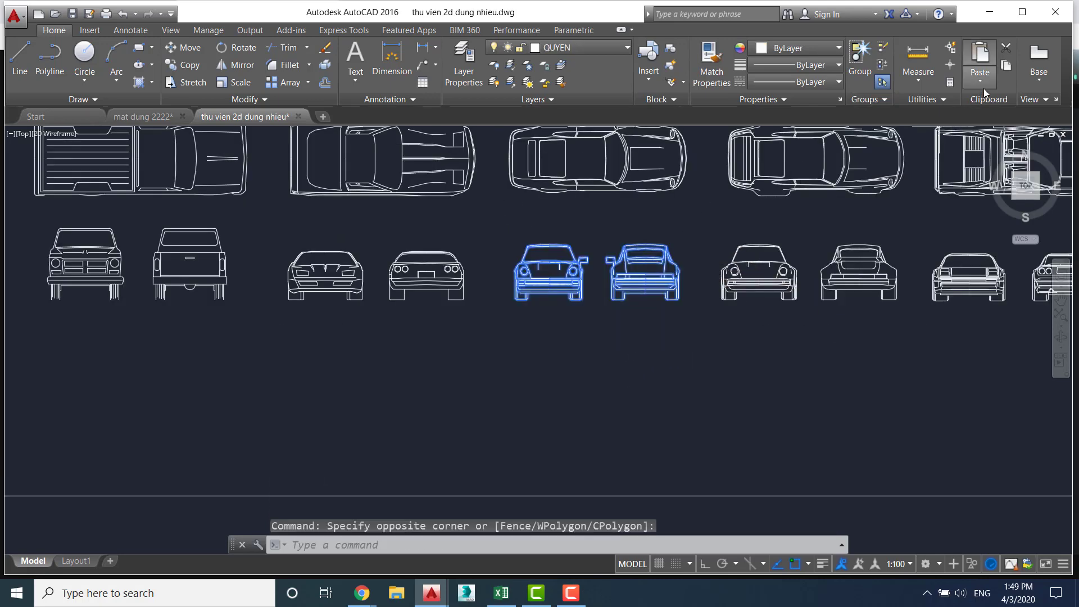
click(1005, 67)
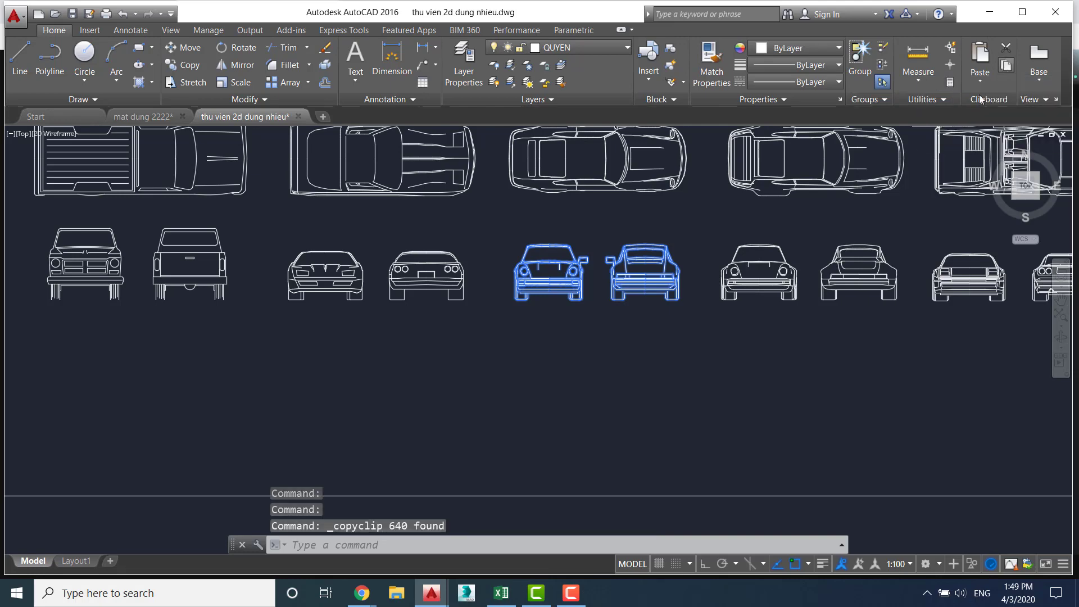
click(151, 118)
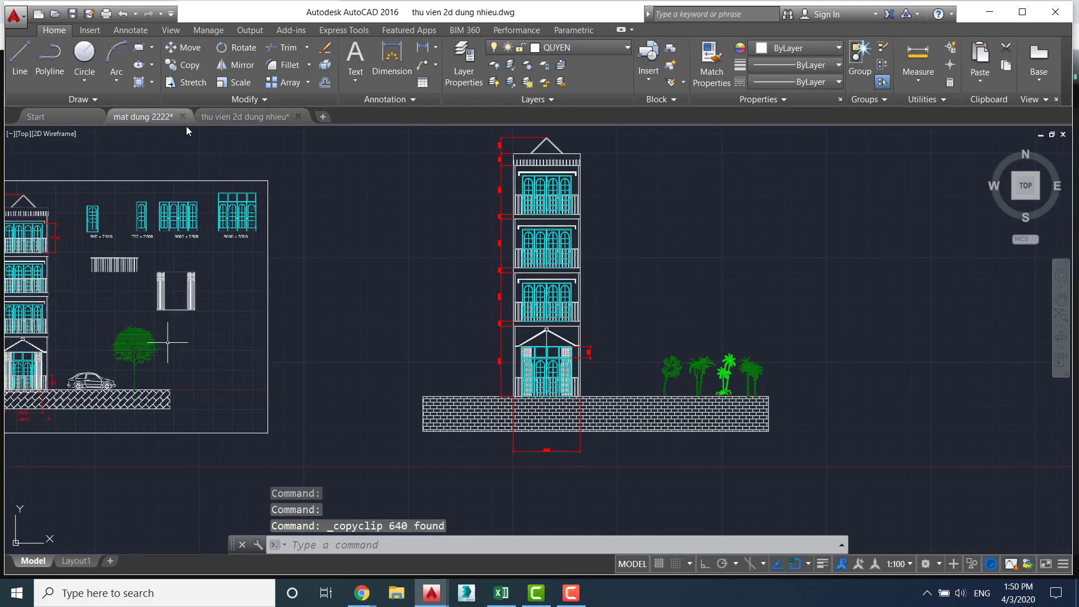
Paste the copied front and rear car elevations onto the brick strip right of the townhouse
click(979, 84)
click(978, 104)
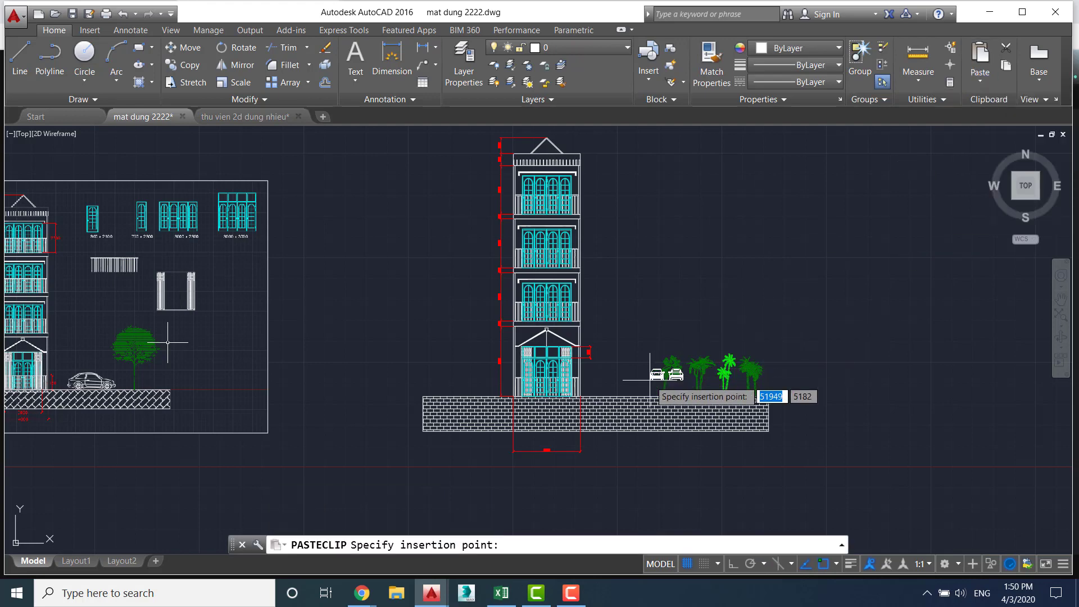
middle_drag(168, 342, 253, 270)
scroll(719, 314, up, 4)
scroll(708, 337, up, 5)
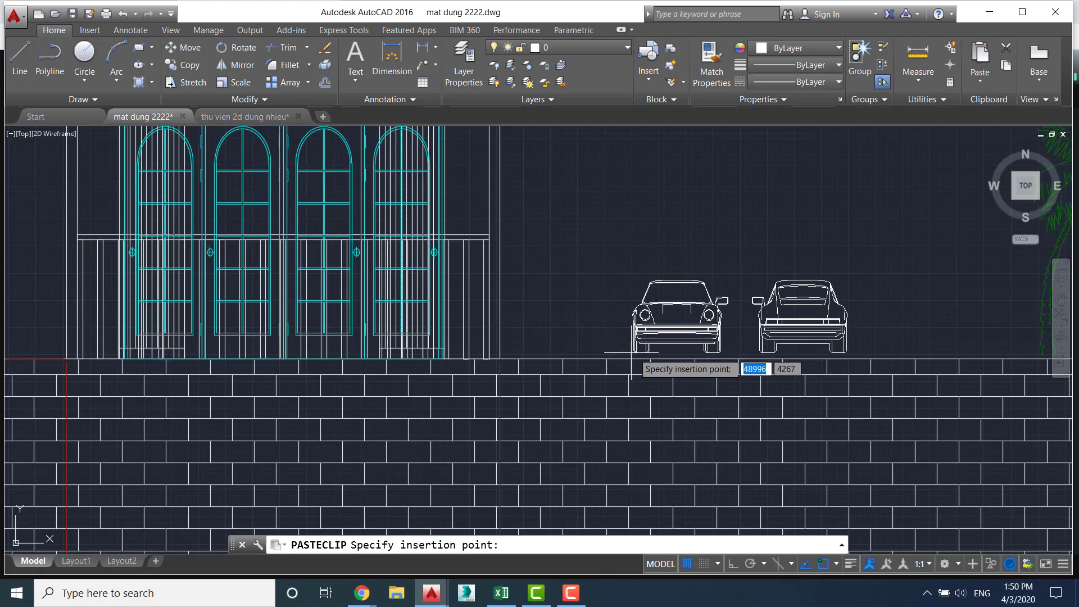
click(600, 358)
Pan and zoom across the elevation to check the cars between the facade and palm trees
scroll(897, 248, down, 3)
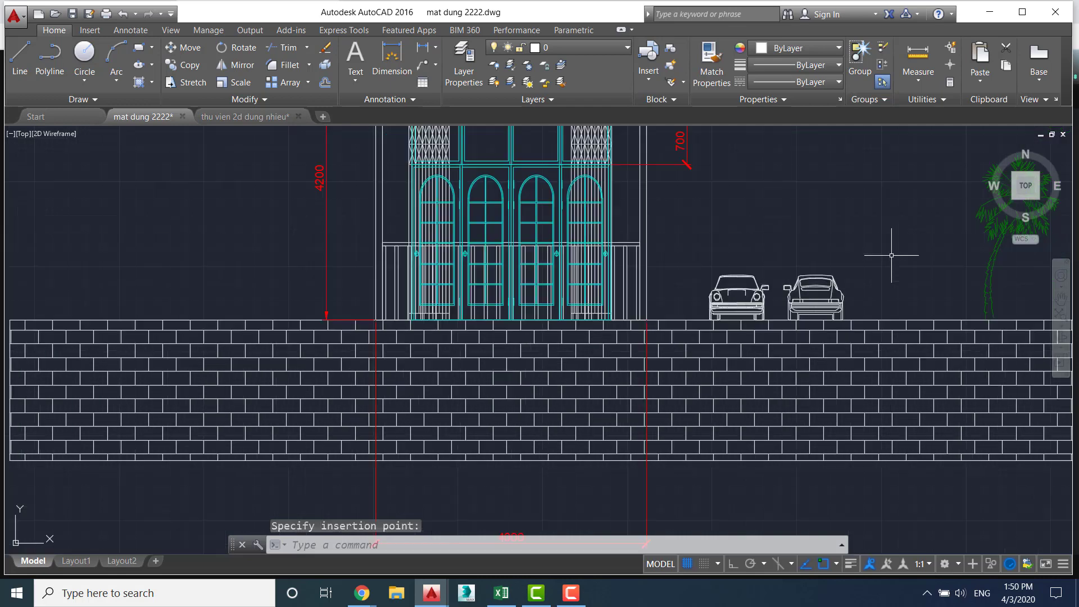
scroll(937, 353, down, 2)
scroll(936, 353, down, 4)
scroll(562, 359, up, 2)
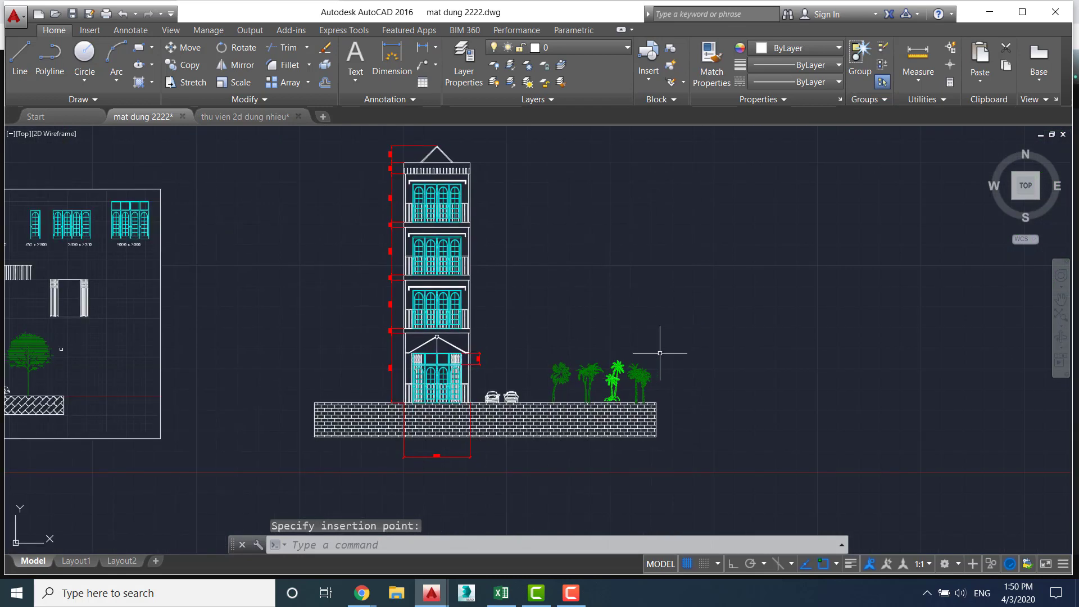
scroll(885, 395, down, 2)
mouse_move(835, 440)
middle_down()
mouse_move(782, 434)
mouse_move(766, 494)
middle_up()
scroll(784, 434, up, 2)
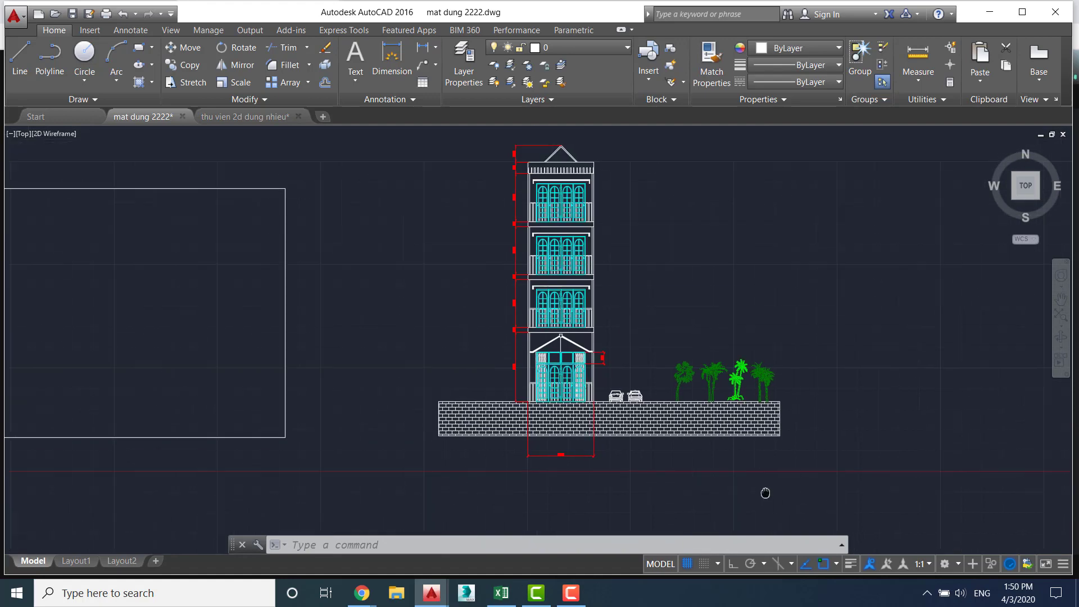
scroll(675, 434, up, 2)
scroll(722, 439, up, 2)
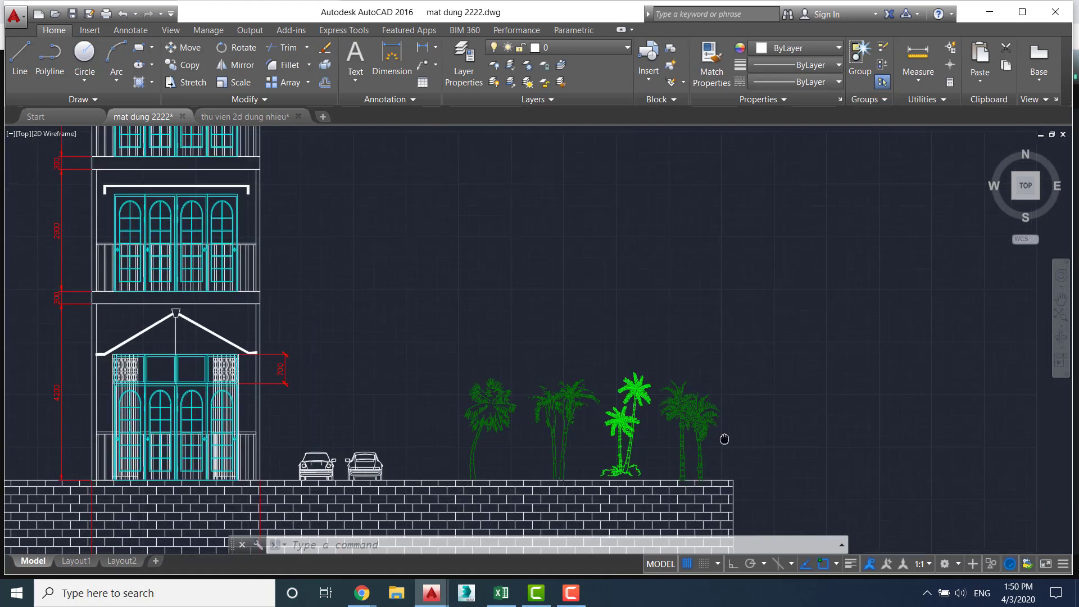
scroll(699, 428, down, 2)
scroll(801, 337, down, 4)
mouse_move(792, 333)
middle_down()
mouse_move(760, 358)
mouse_move(686, 316)
middle_up()
scroll(681, 346, up, 2)
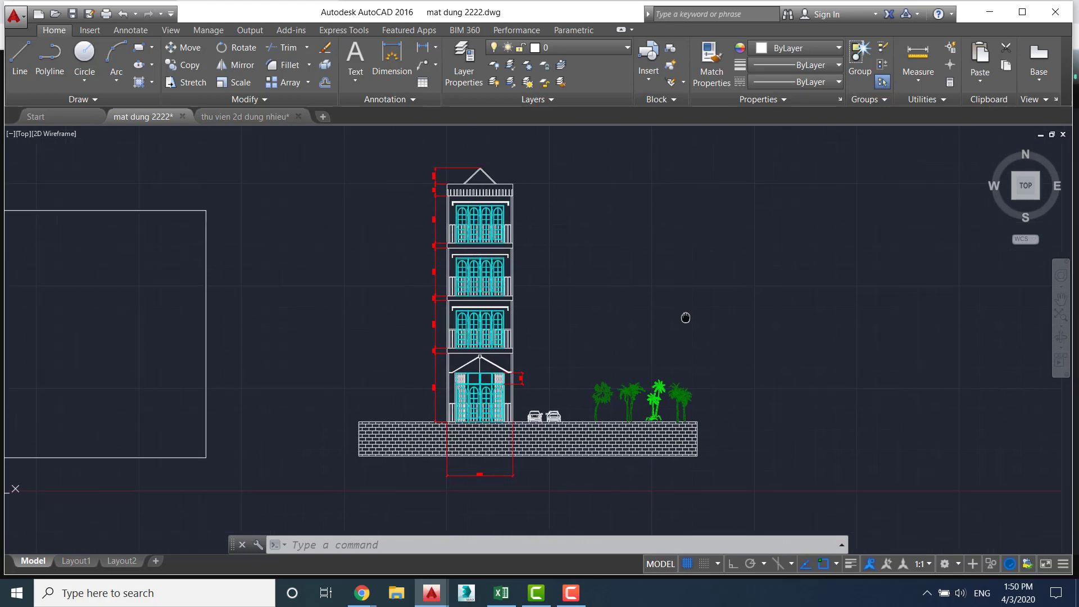
middle_drag(305, 341, 619, 308)
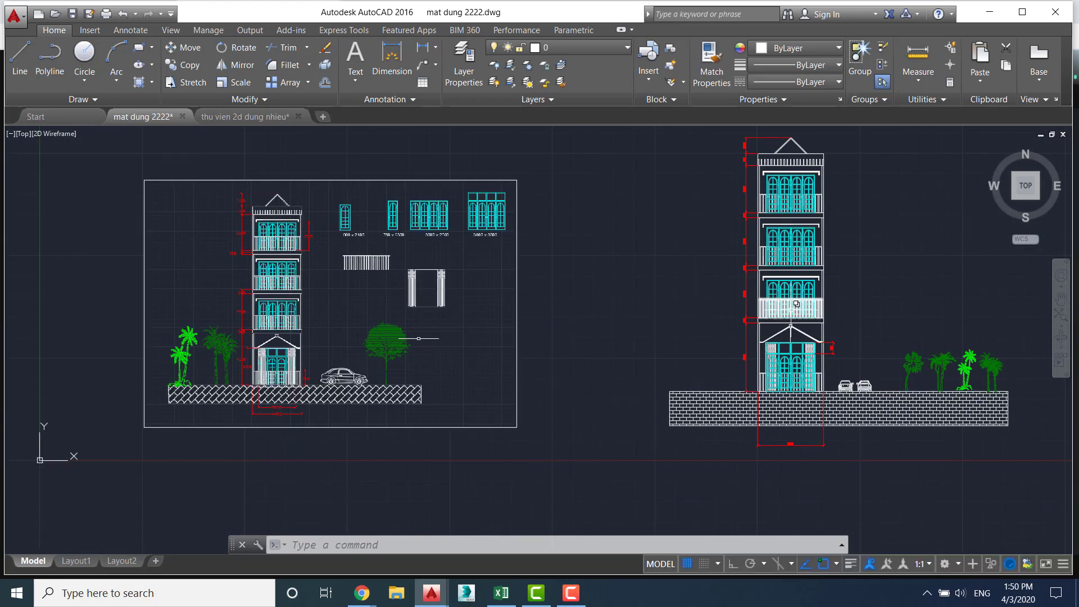
middle_drag(796, 304, 584, 310)
scroll(606, 378, up, 2)
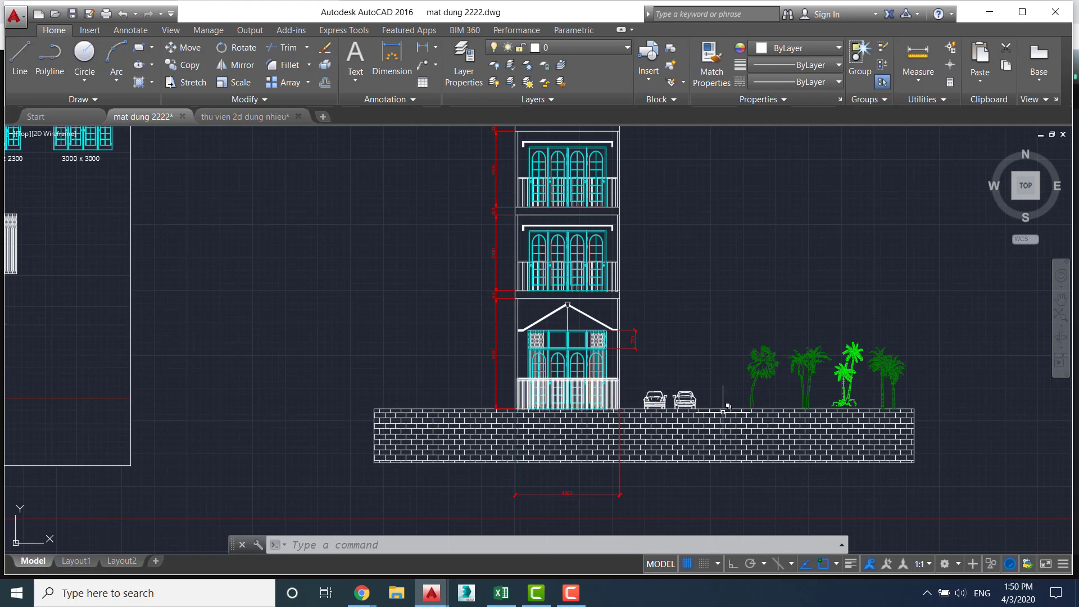